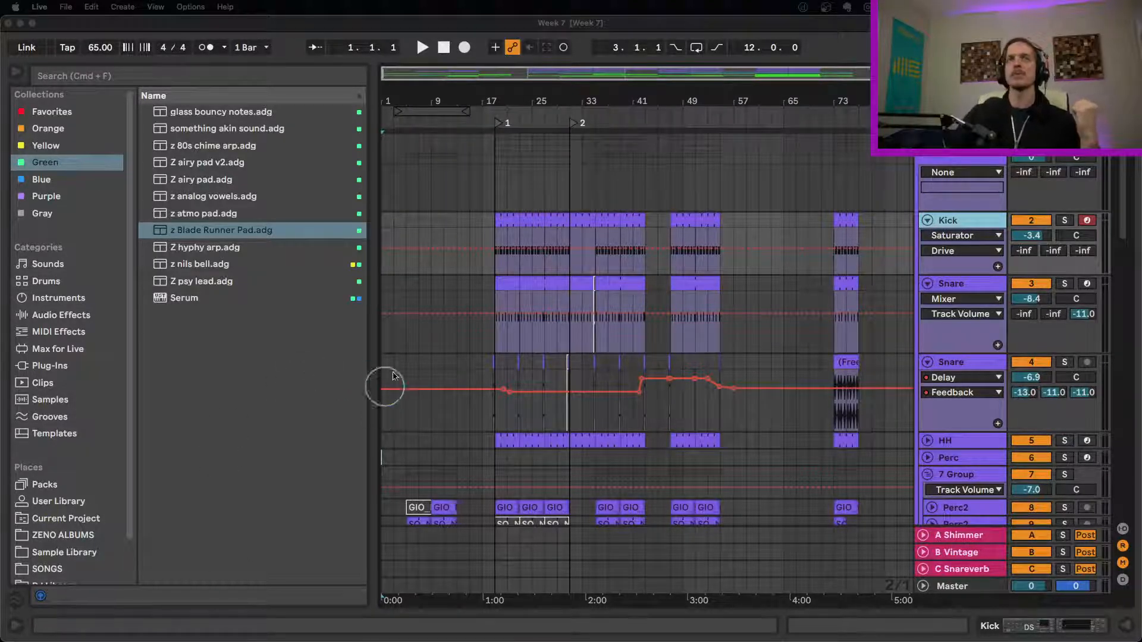
{"action": "left_click", "coordinate": [427, 340]}
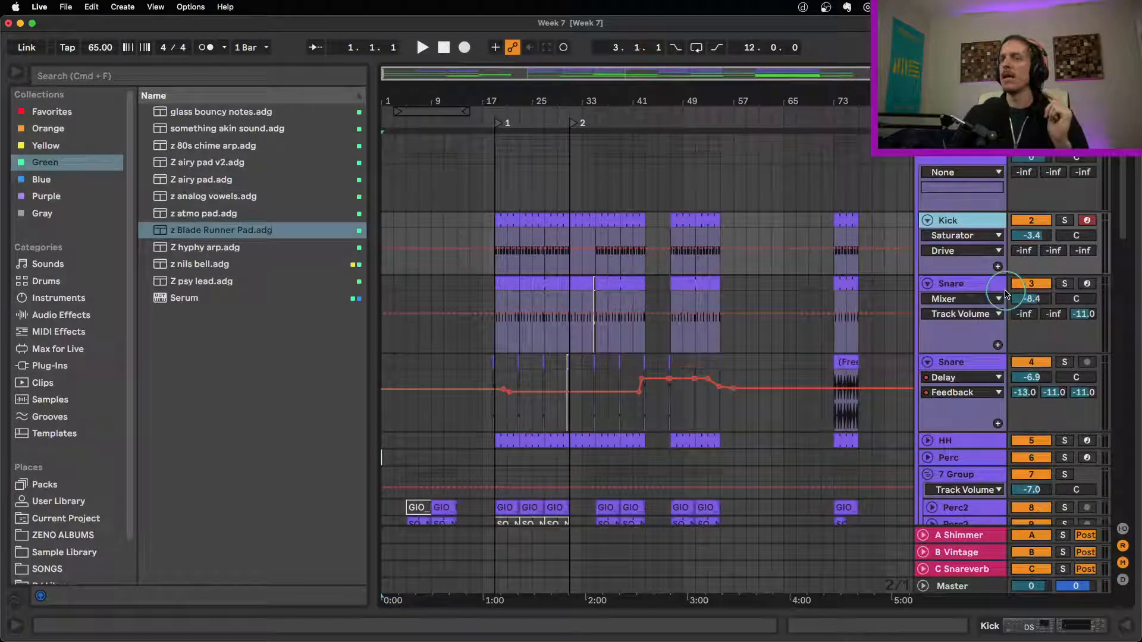
{"action": "scroll", "coordinate": [1089, 416], "scroll_direction": "down", "scroll_amount": 15}
{"action": "scroll", "coordinate": [1090, 490], "scroll_direction": "up", "scroll_amount": 15}
{"action": "scroll", "coordinate": [1133, 280], "scroll_direction": "up", "scroll_amount": 5}
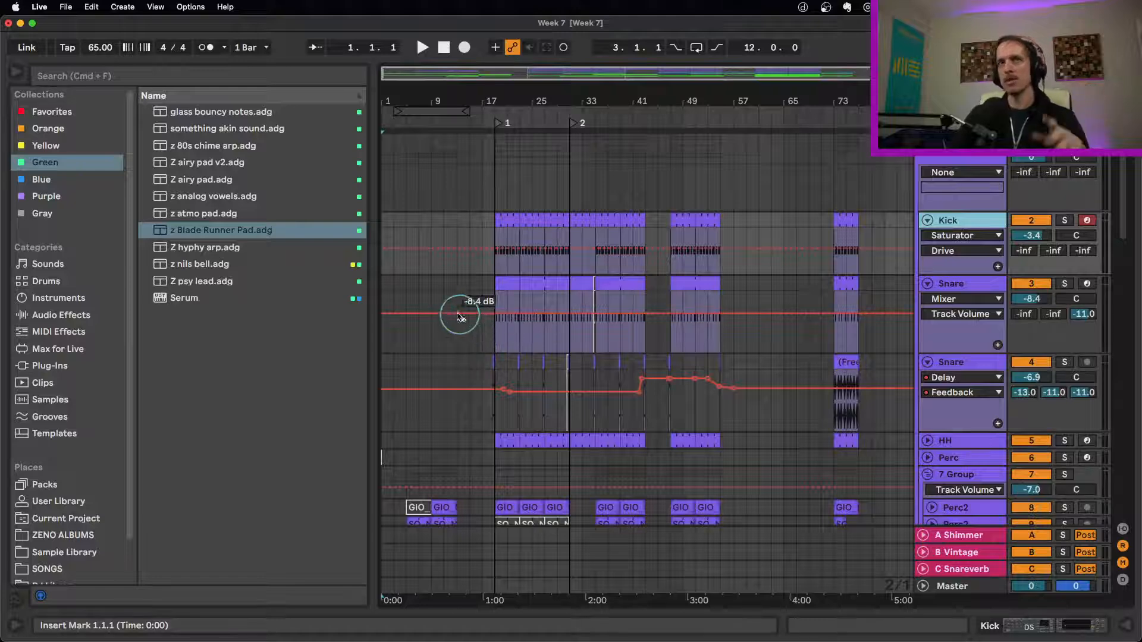
Play the arrangement from its beginning and show the Instruments category in the browser.
{"action": "left_click", "coordinate": [390, 271]}
{"action": "left_click", "coordinate": [384, 270]}
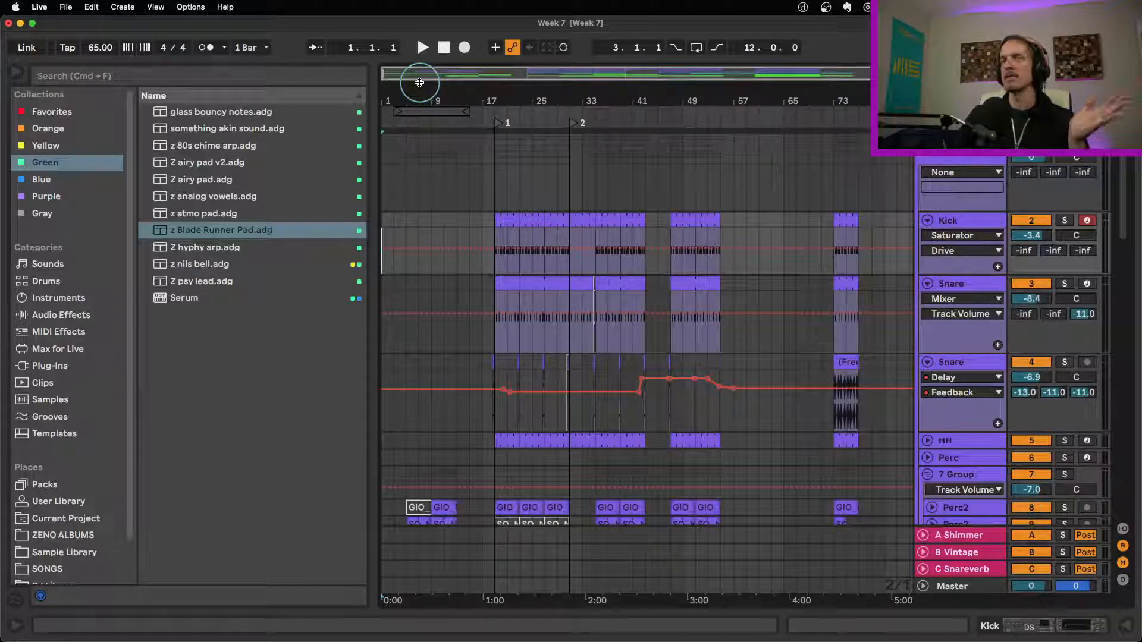
{"action": "left_click", "coordinate": [421, 47]}
{"action": "left_click", "coordinate": [58, 297]}
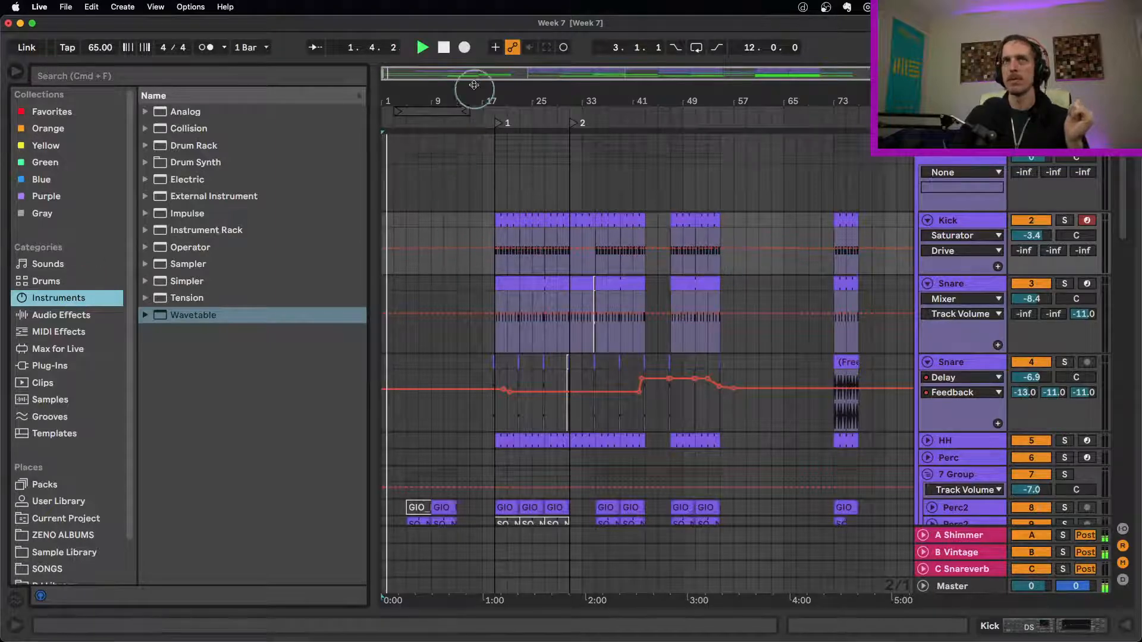
{"action": "left_click", "coordinate": [444, 48]}
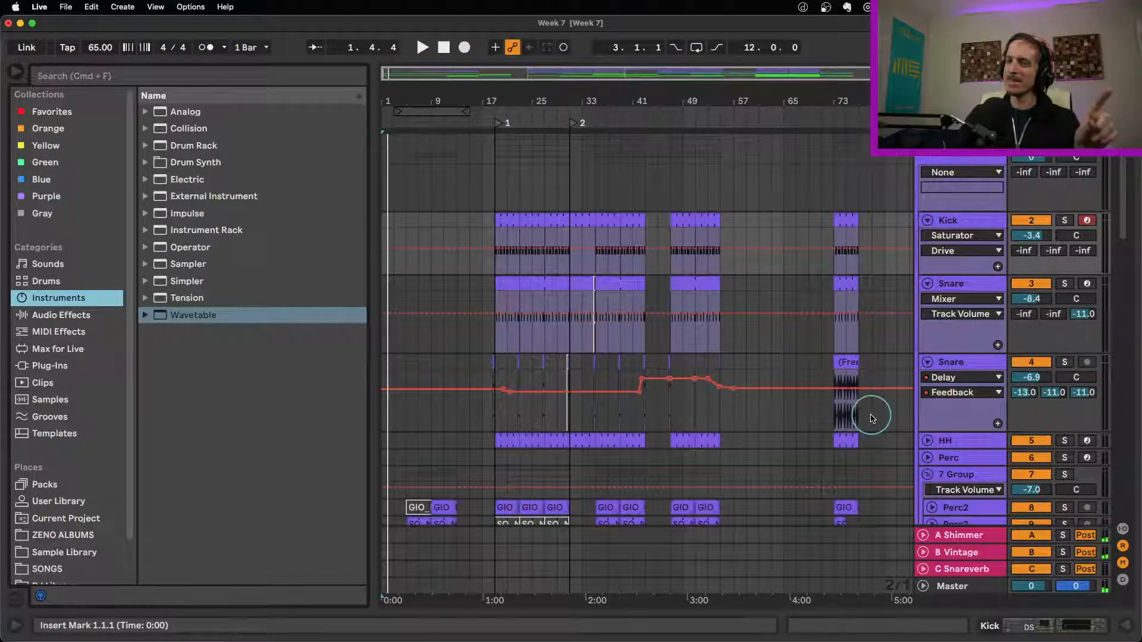
{"action": "left_click", "coordinate": [390, 414]}
{"action": "left_click", "coordinate": [422, 48]}
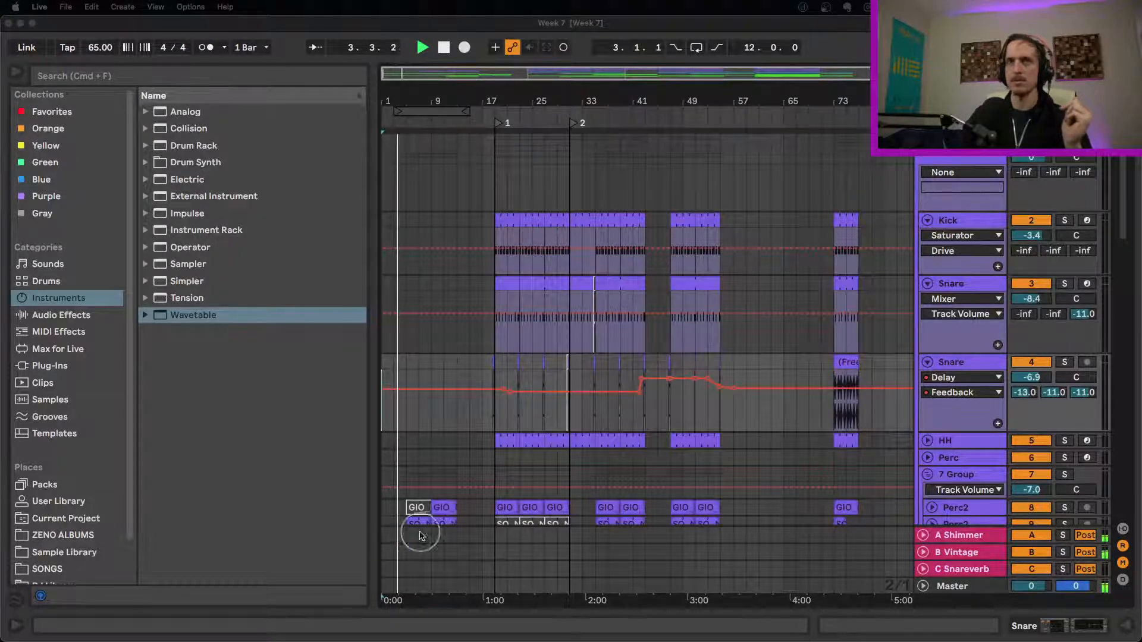
Set the volume of Synth1 track 16 to -15.4 dB and the B-Vintage send of Synth1 track 21 to -10.6 dB.
{"action": "scroll", "coordinate": [471, 416], "scroll_direction": "down", "scroll_amount": 5}
{"action": "left_click", "coordinate": [1122, 238]}
{"action": "left_click_drag", "start_coordinate": [1122, 263], "coordinate": [1133, 416]}
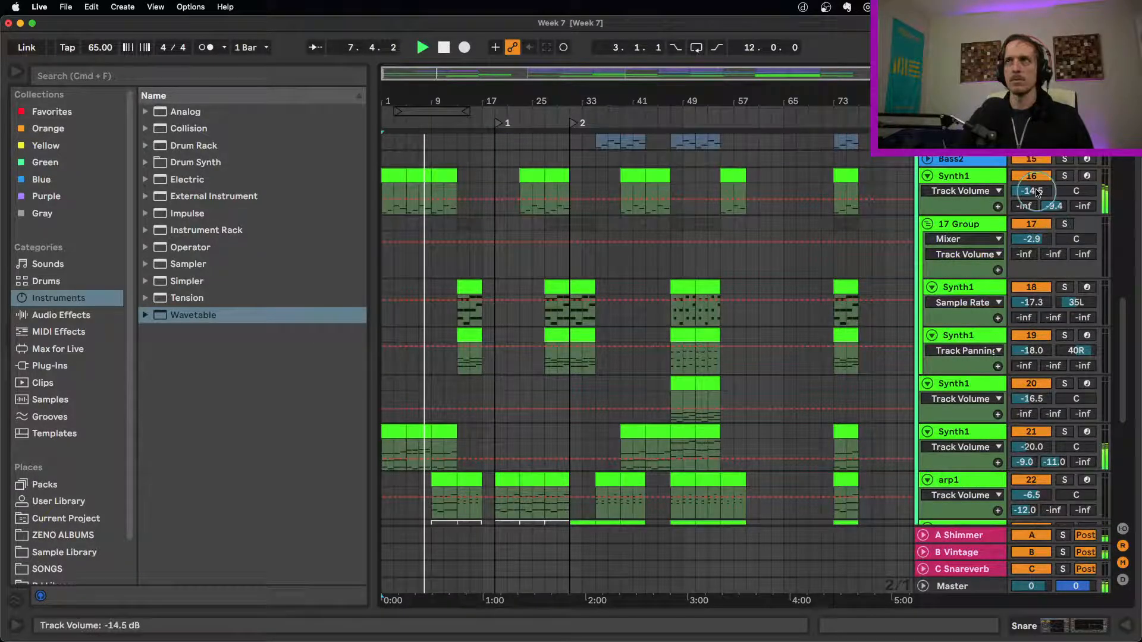
{"action": "left_click_drag", "start_coordinate": [1035, 194], "coordinate": [1035, 198]}
{"action": "left_click_drag", "start_coordinate": [1058, 466], "coordinate": [1058, 465]}
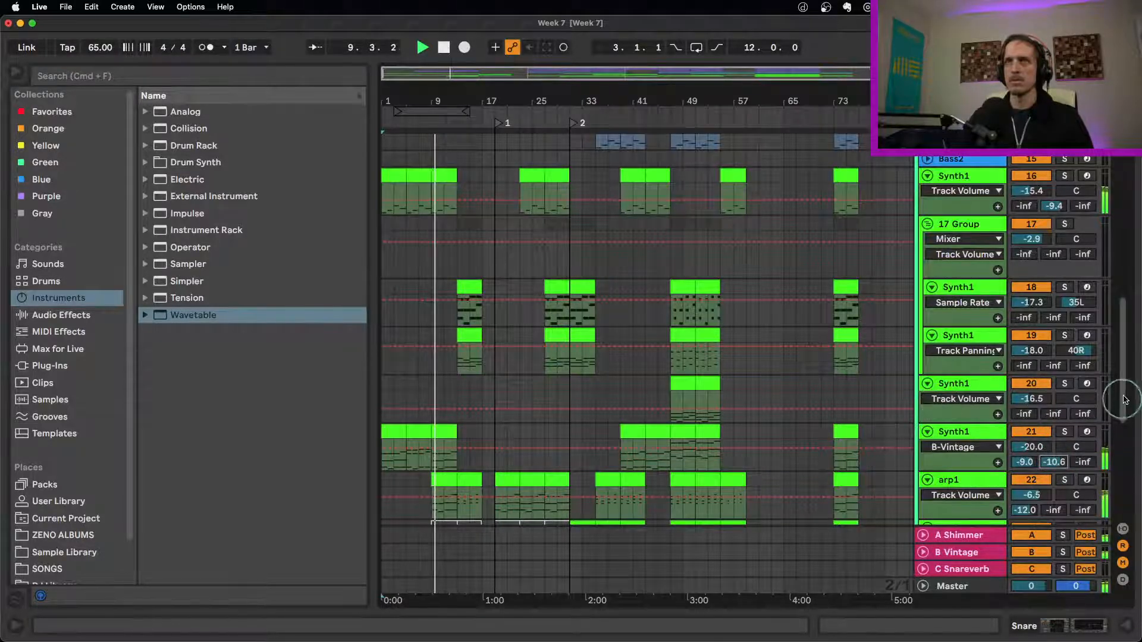
Set the volume of arp3 track 24 to -3.6 dB and raise its B-Vintage send.
{"action": "left_click_drag", "start_coordinate": [1123, 403], "coordinate": [1123, 447]}
{"action": "left_click", "coordinate": [1040, 417]}
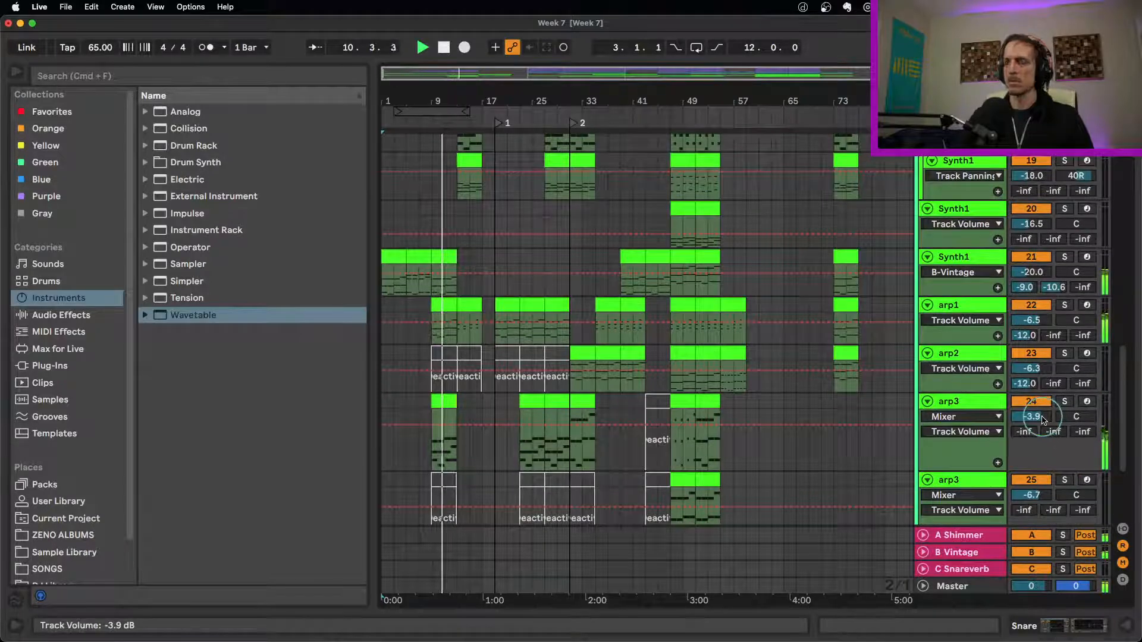
{"action": "left_click_drag", "start_coordinate": [1042, 418], "coordinate": [1043, 416]}
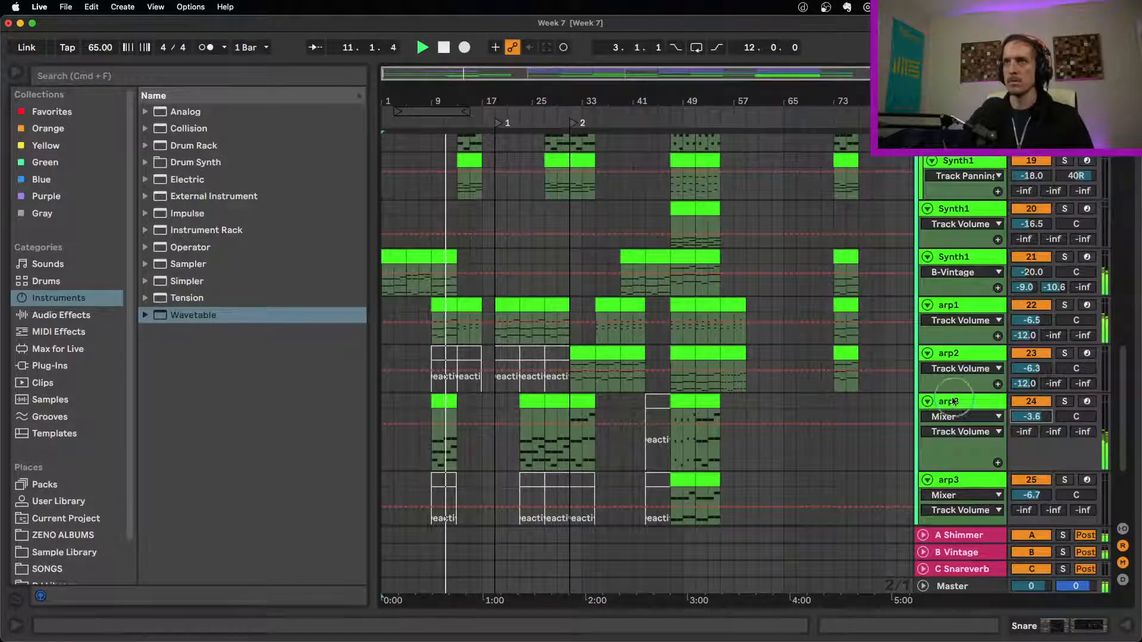
{"action": "scroll", "coordinate": [1127, 404], "scroll_direction": "down", "scroll_amount": 3}
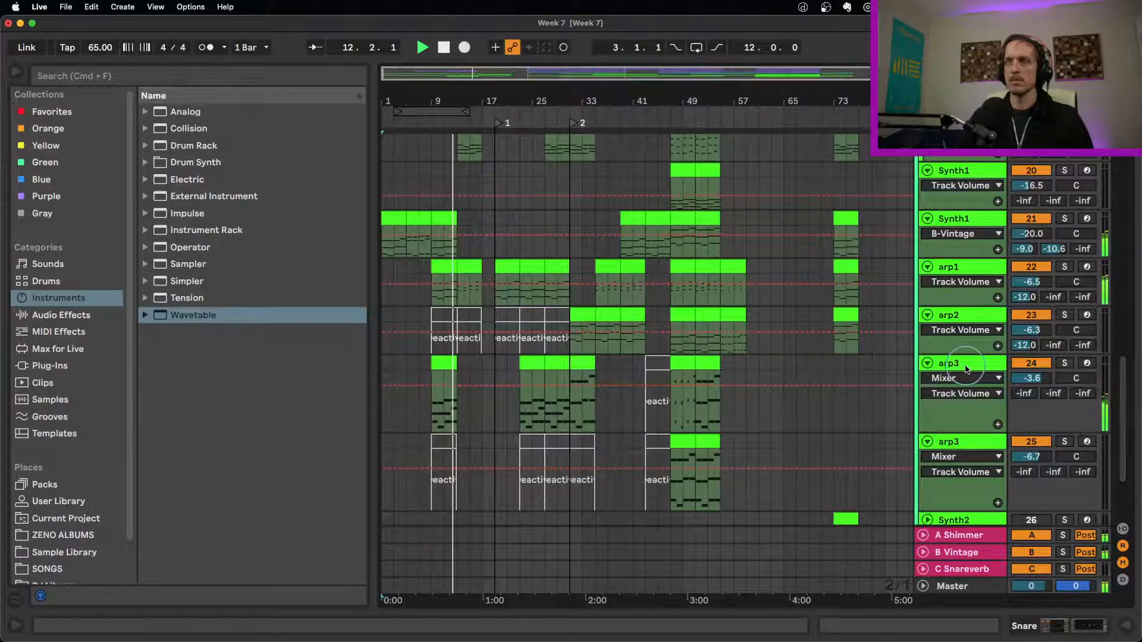
{"action": "left_click_drag", "start_coordinate": [1054, 393], "coordinate": [1058, 393]}
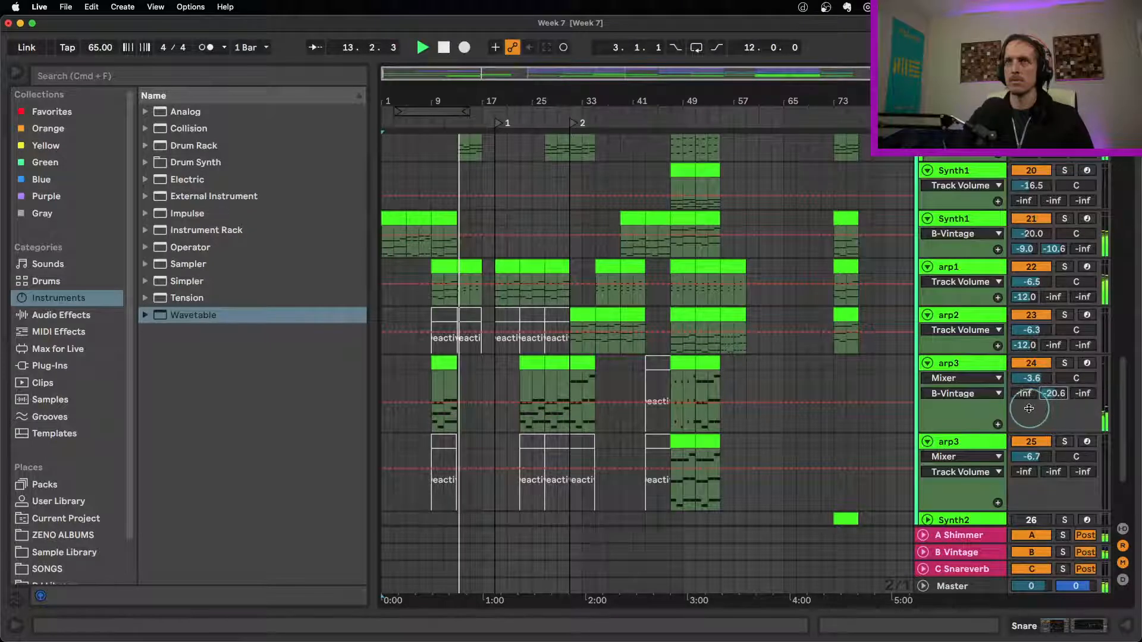
{"action": "left_click_drag", "start_coordinate": [1055, 398], "coordinate": [1054, 395]}
Rename group track 17 as pads and set the B-Vintage sends of its Synth1 tracks 18 and 19 to -26.5 dB and -28.6 dB.
{"action": "scroll", "coordinate": [618, 360], "scroll_direction": "up", "scroll_amount": 3}
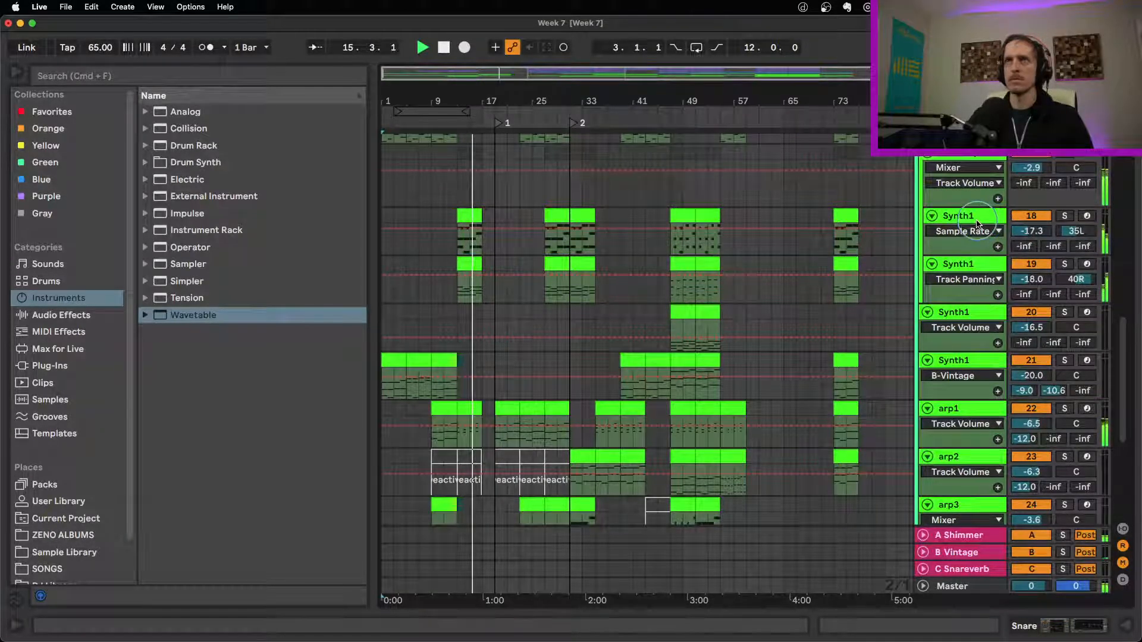
{"action": "scroll", "coordinate": [975, 226], "scroll_direction": "up", "scroll_amount": 1}
{"action": "left_click", "coordinate": [962, 170]}
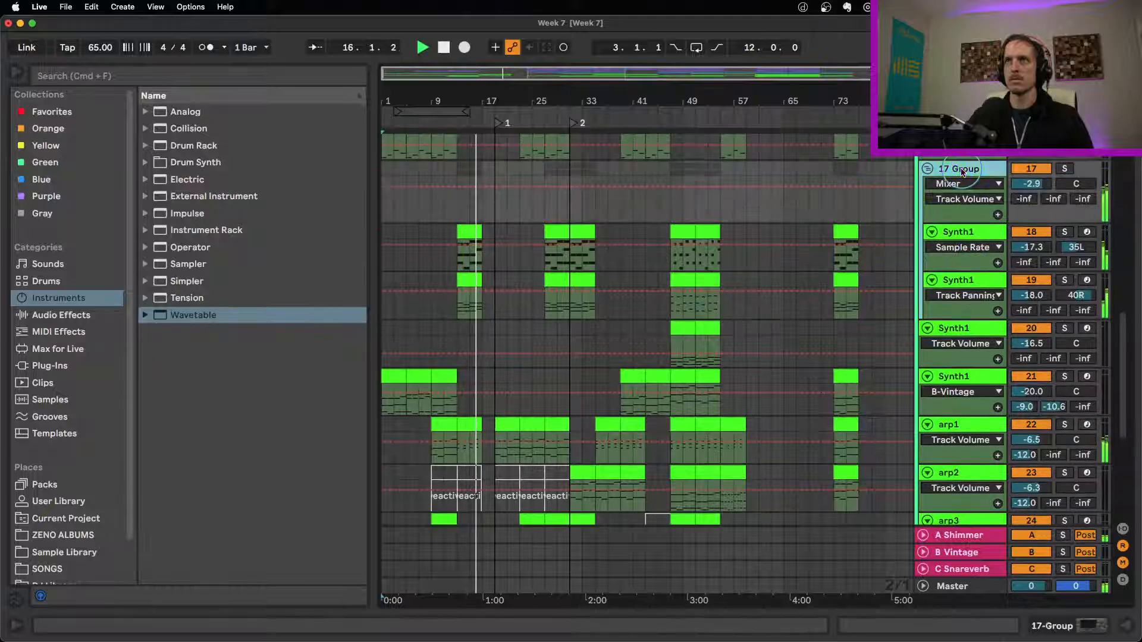
{"action": "type", "text": "pads"}
{"action": "key", "text": "Return"}
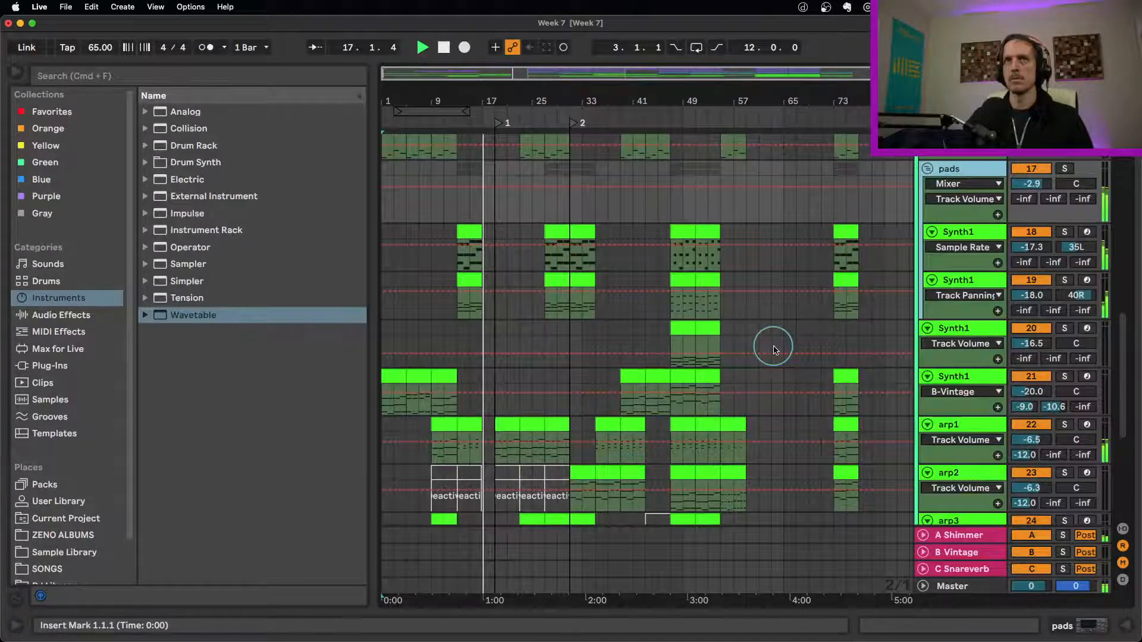
{"action": "scroll", "coordinate": [772, 344], "scroll_direction": "up", "scroll_amount": 1}
{"action": "left_click_drag", "start_coordinate": [1053, 323], "coordinate": [1051, 276]}
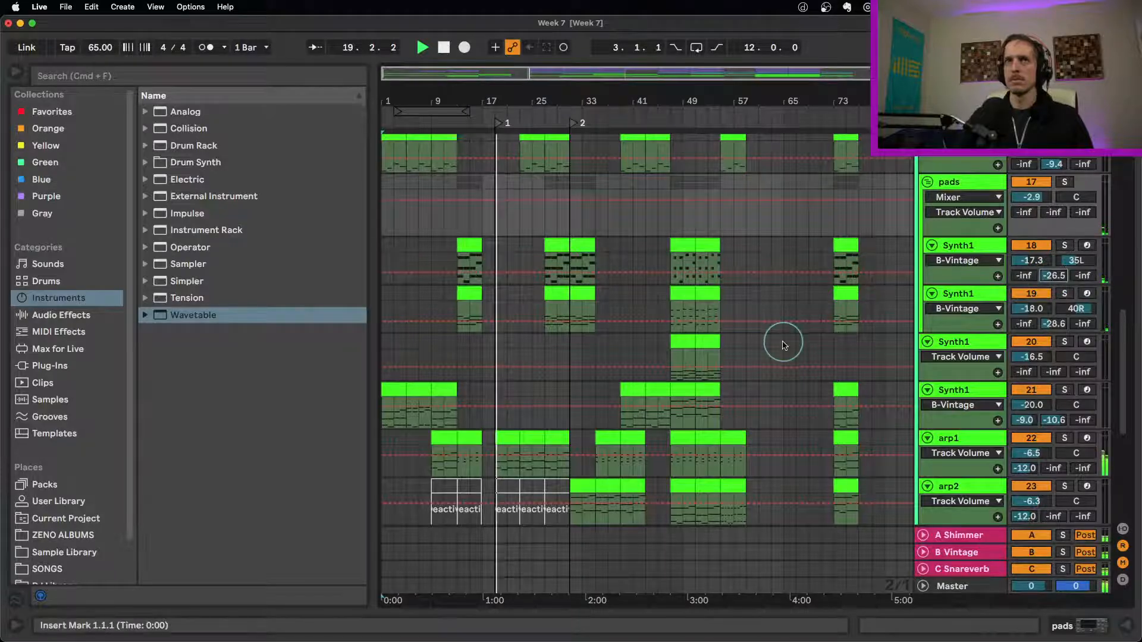
On Snare track 4, lower the opening part of the Delay Feedback automation to 61% and set the track volume to -10.0 dB.
{"action": "scroll", "coordinate": [834, 380], "scroll_direction": "up", "scroll_amount": 5}
{"action": "scroll", "coordinate": [833, 380], "scroll_direction": "up", "scroll_amount": 15}
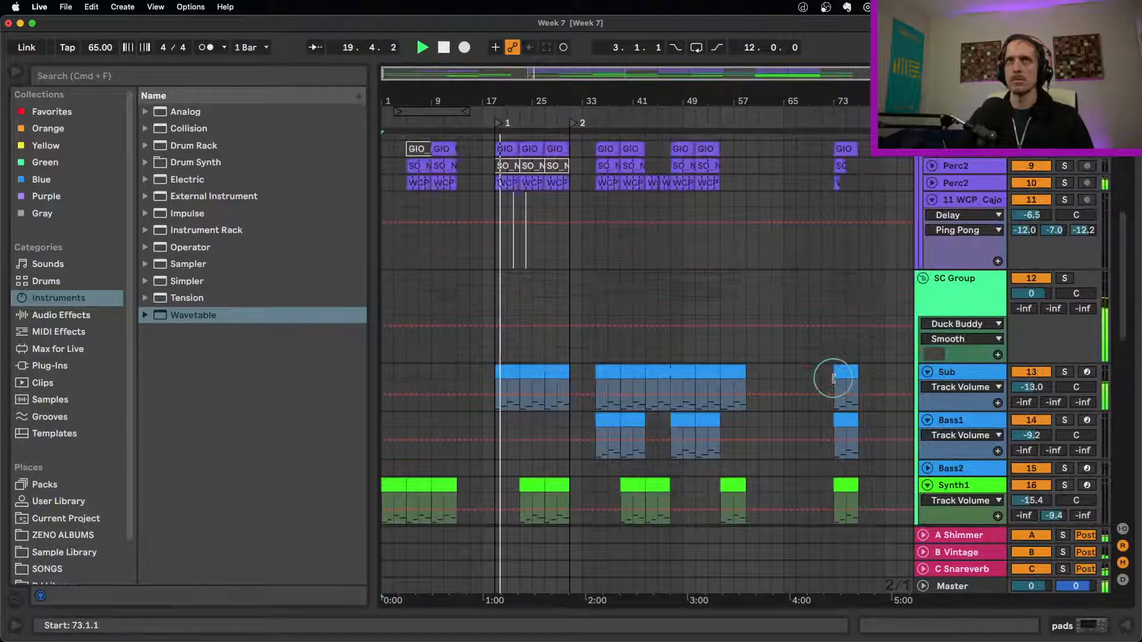
{"action": "left_click", "coordinate": [951, 273]}
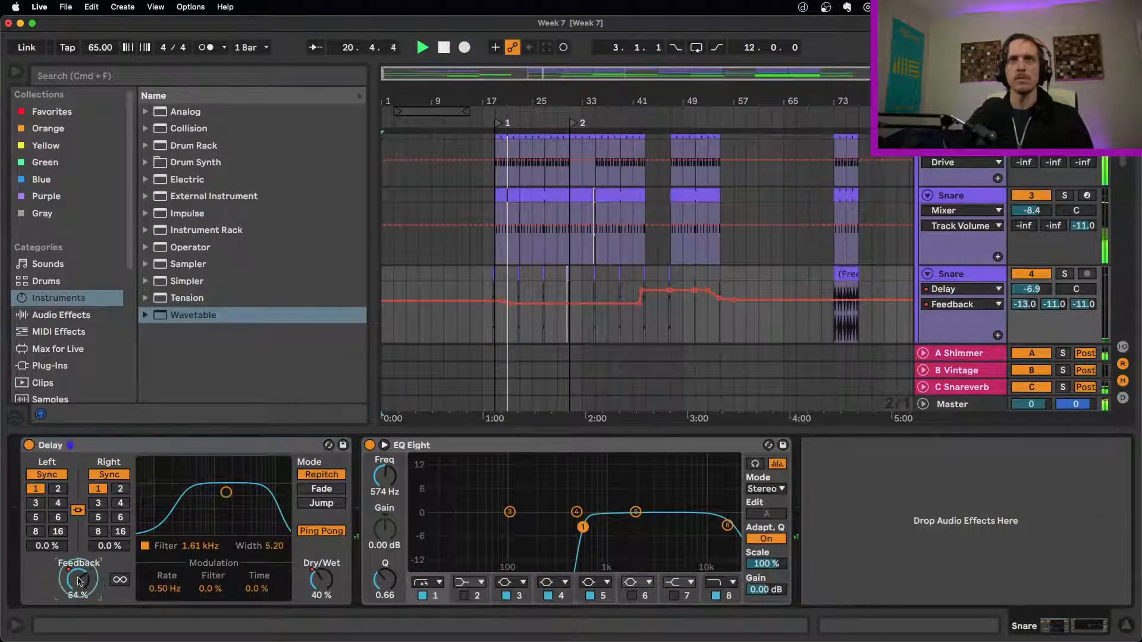
{"action": "left_click_drag", "start_coordinate": [500, 304], "coordinate": [502, 307]}
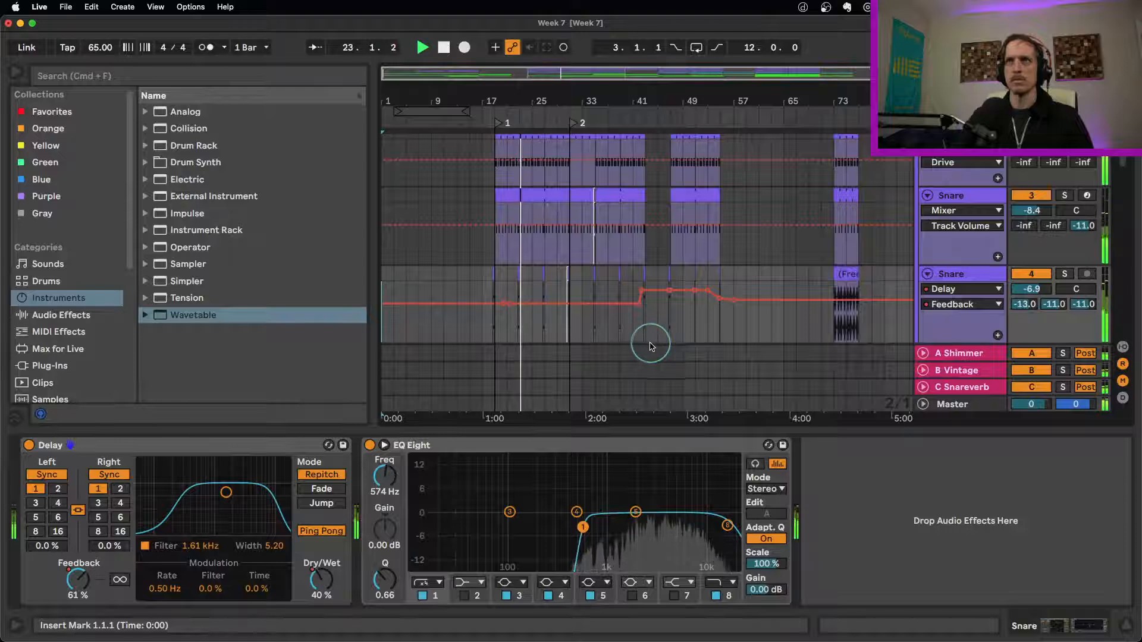
{"action": "left_click", "coordinate": [1033, 289]}
{"action": "left_click_drag", "start_coordinate": [1039, 290], "coordinate": [1039, 294]}
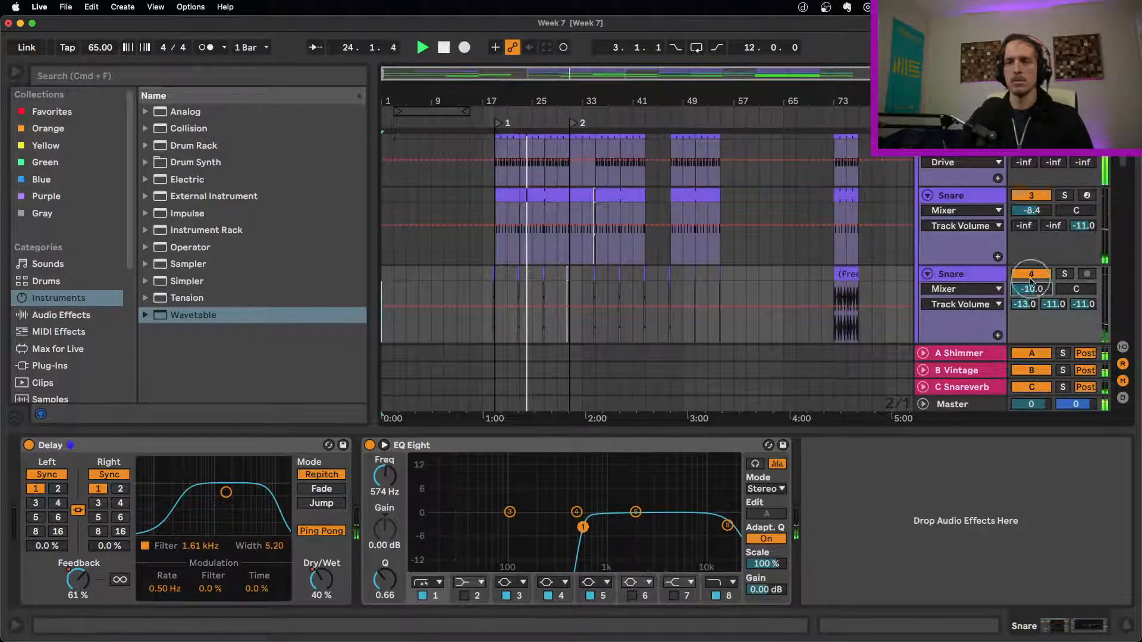
Show the Kick track's devices, open the Kicks folder of the Purple collection and stop playback.
{"action": "scroll", "coordinate": [1034, 288], "scroll_direction": "up", "scroll_amount": 3}
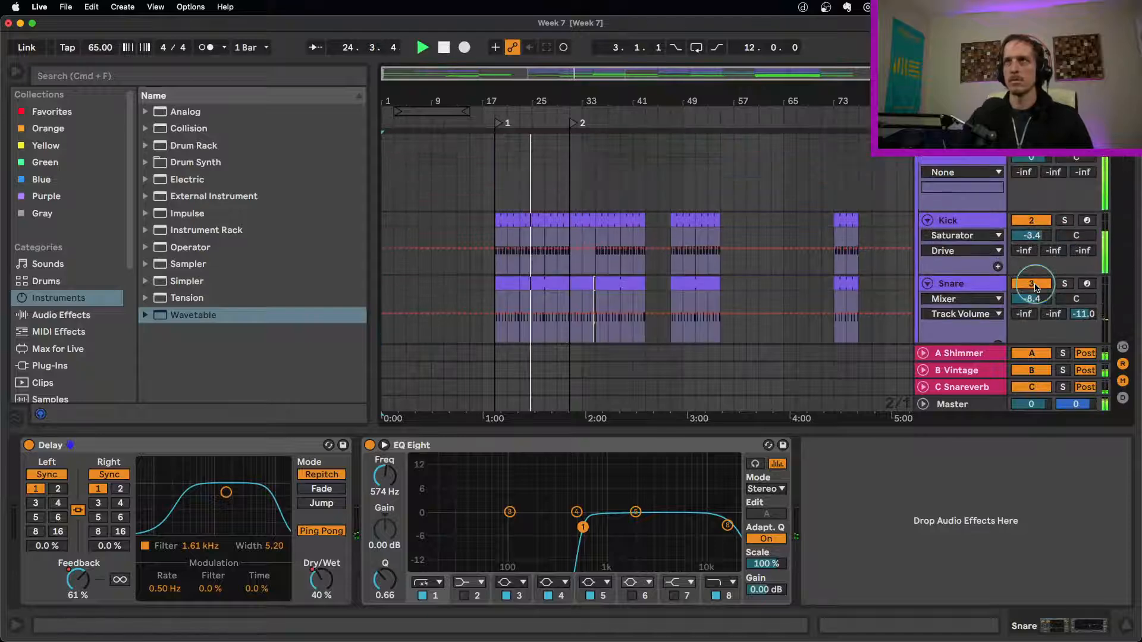
{"action": "left_click", "coordinate": [968, 221]}
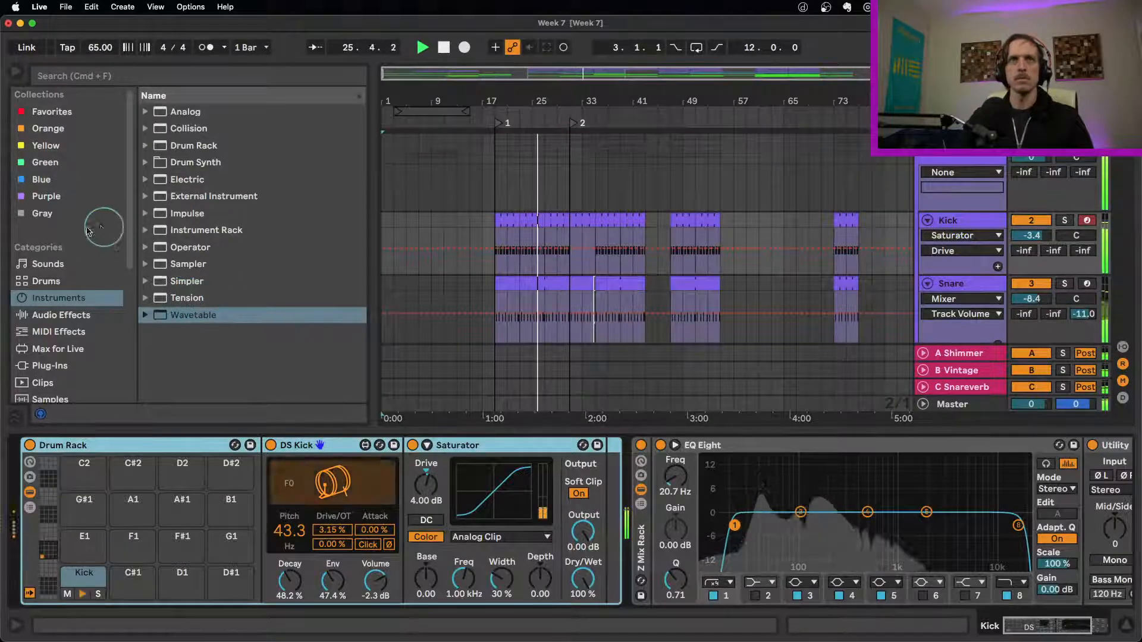
{"action": "left_click", "coordinate": [45, 196]}
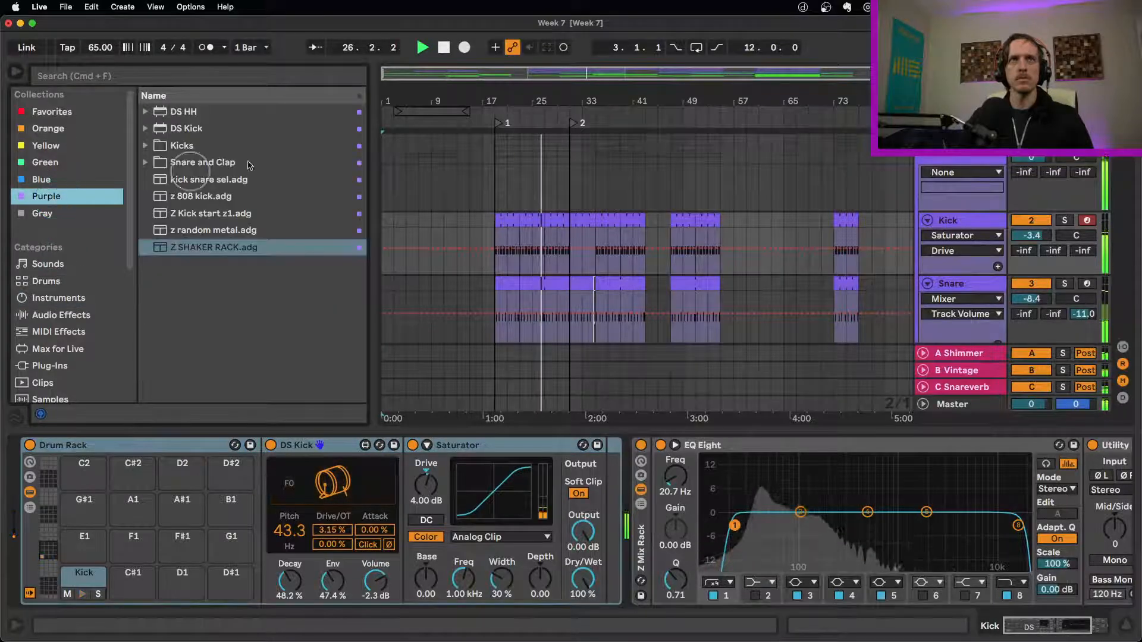
{"action": "left_click", "coordinate": [308, 150]}
{"action": "key", "text": "space"}
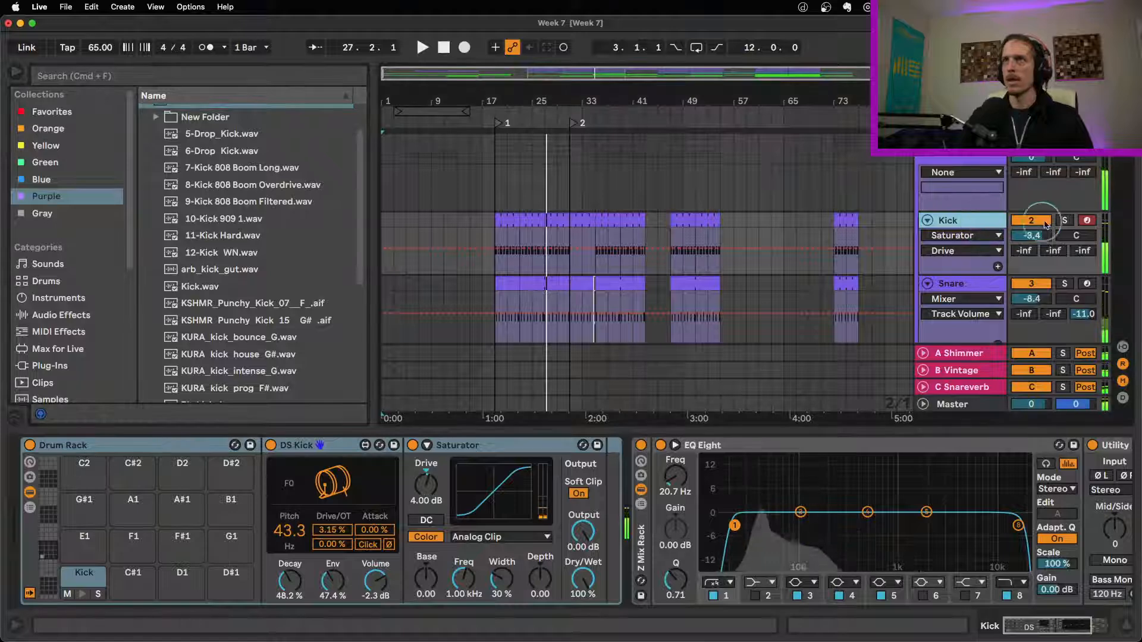
Solo the Kick track, select its first clip from bar 19 and audition kick samples from 11-Kick Hard.wav to Kick.wav.
{"action": "left_click", "coordinate": [1067, 222]}
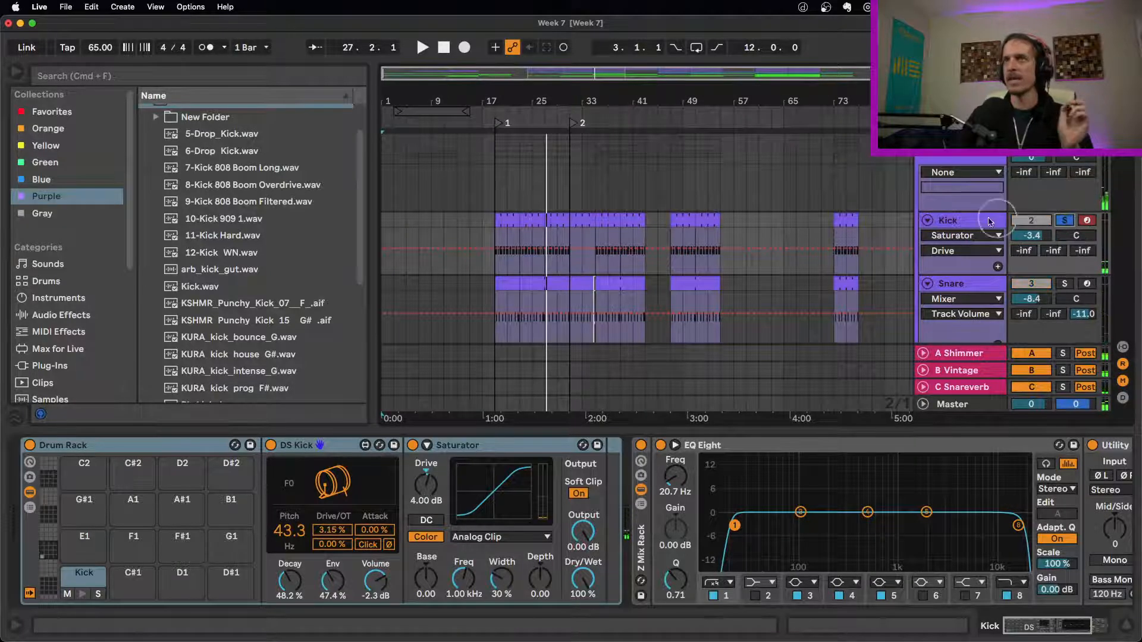
{"action": "left_click", "coordinate": [513, 218]}
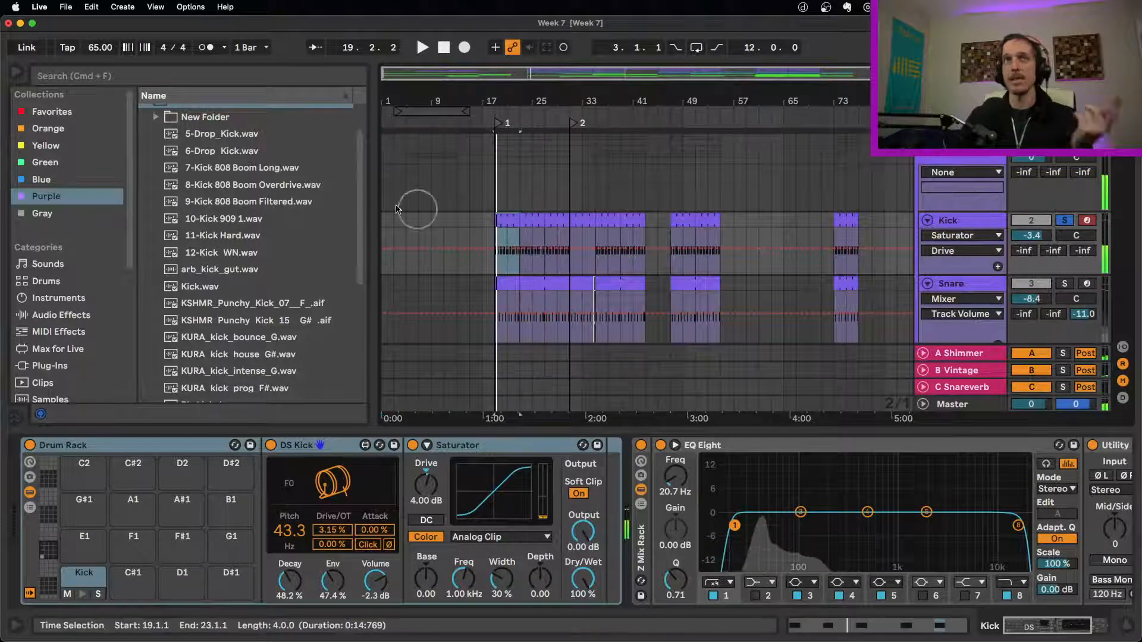
{"action": "left_click", "coordinate": [229, 238]}
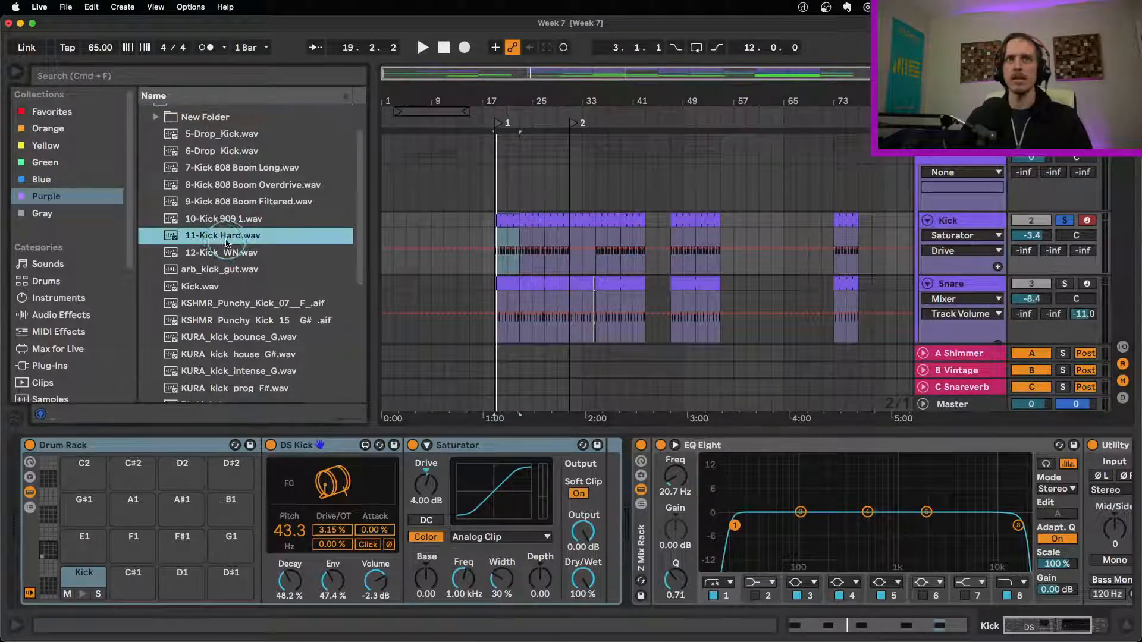
{"action": "left_click", "coordinate": [228, 253]}
{"action": "left_click", "coordinate": [223, 273]}
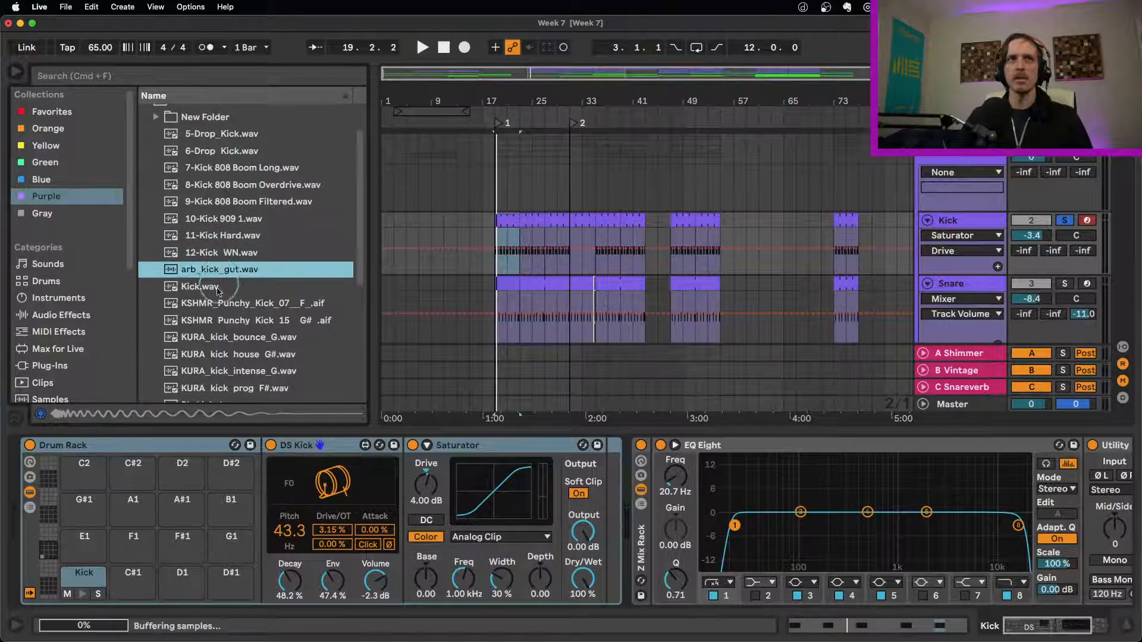
{"action": "left_click", "coordinate": [211, 288]}
{"action": "left_click", "coordinate": [218, 273]}
{"action": "left_click", "coordinate": [221, 273]}
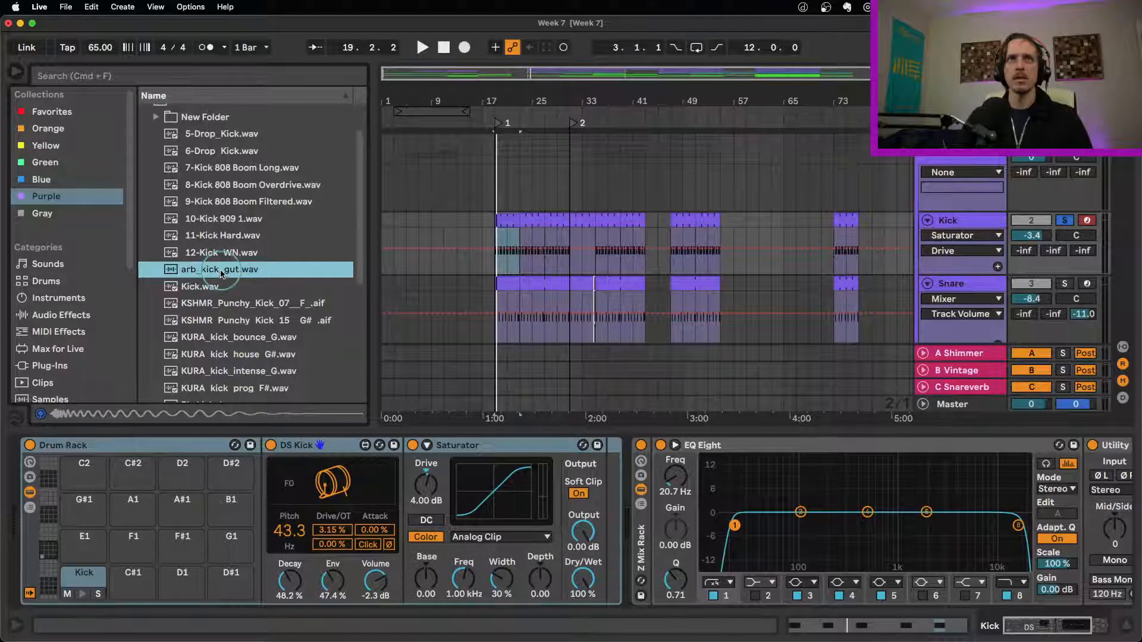
Layer arb_kick_gut.wav with DS Kick on the Drum Rack's Kick pad and play the section.
{"action": "left_click_drag", "start_coordinate": [221, 273], "coordinate": [86, 592]}
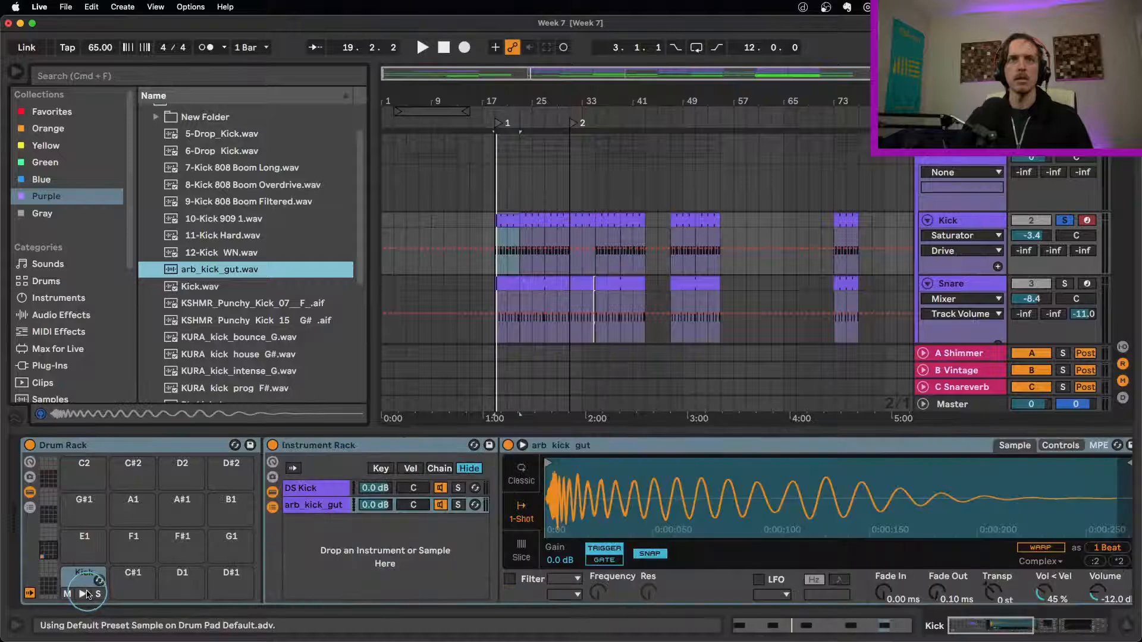
{"action": "key", "text": "space"}
{"action": "left_click", "coordinate": [315, 505]}
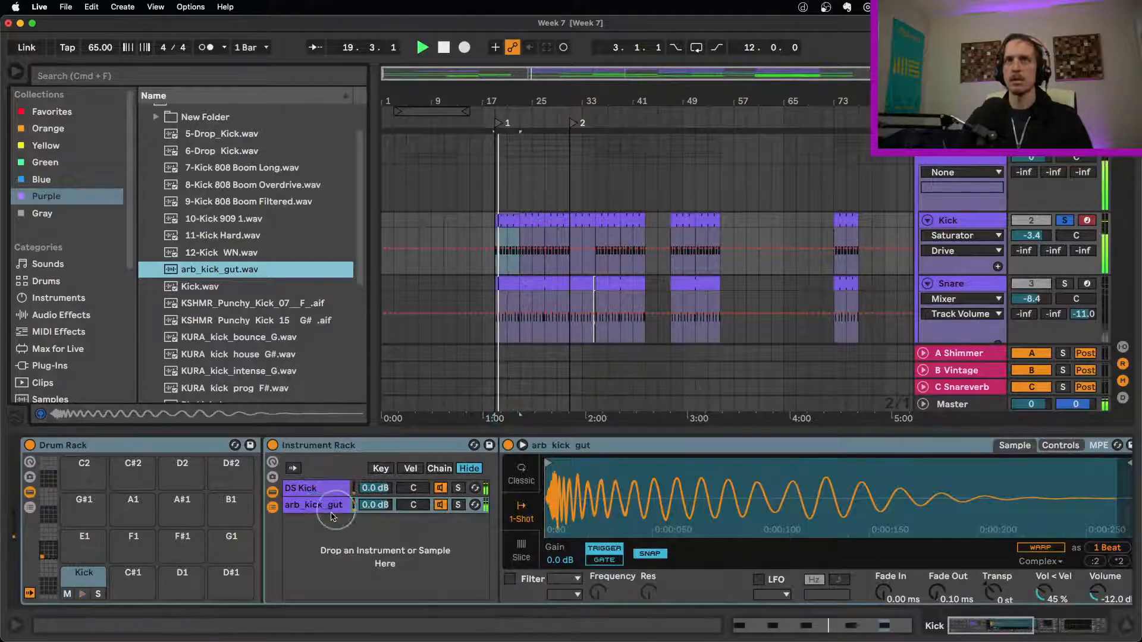
Unsolo the Kick track, deactivate the arb_kick_gut chain in the Instrument Rack and stop playback.
{"action": "left_click", "coordinate": [1065, 223]}
{"action": "left_click", "coordinate": [1066, 223]}
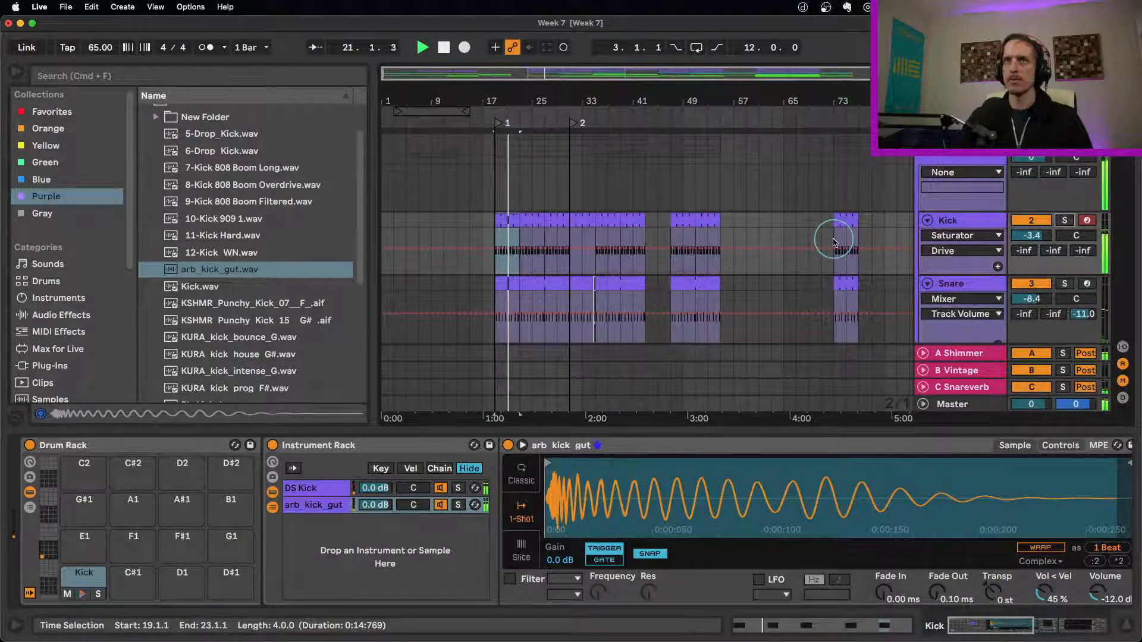
{"action": "left_click", "coordinate": [441, 505]}
{"action": "key", "text": "space"}
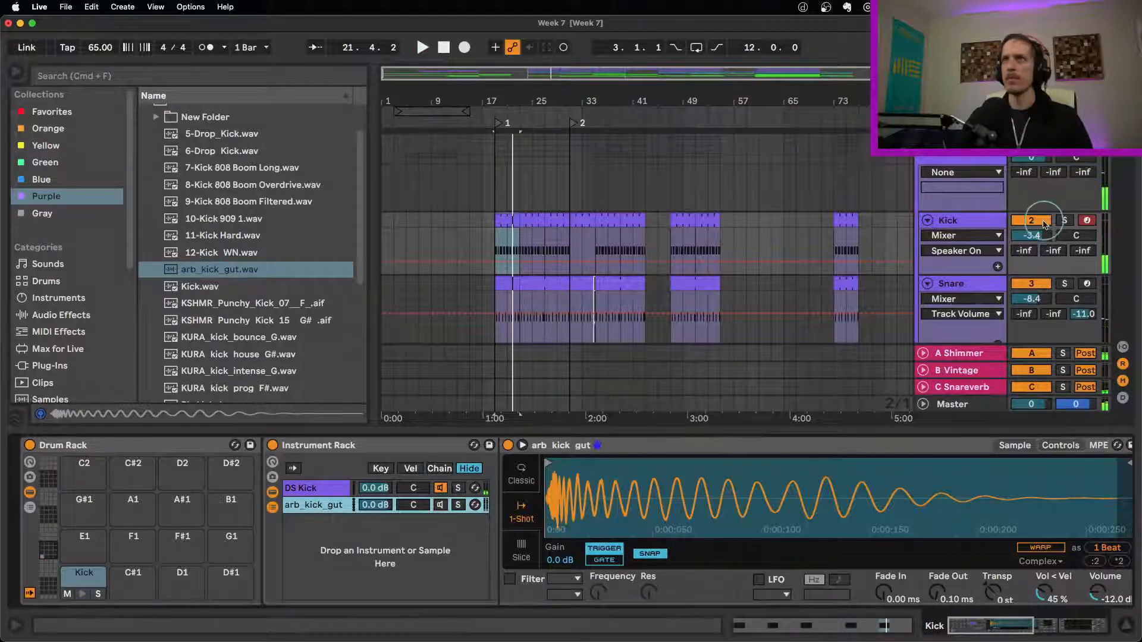
Mute and solo the Kick track, and audition KSHMR_Punchy_Kick_07__F_.aif and KSHMR_Punchy_Kick_15__G#_.aif.
{"action": "left_click", "coordinate": [1044, 221]}
{"action": "left_click", "coordinate": [235, 303]}
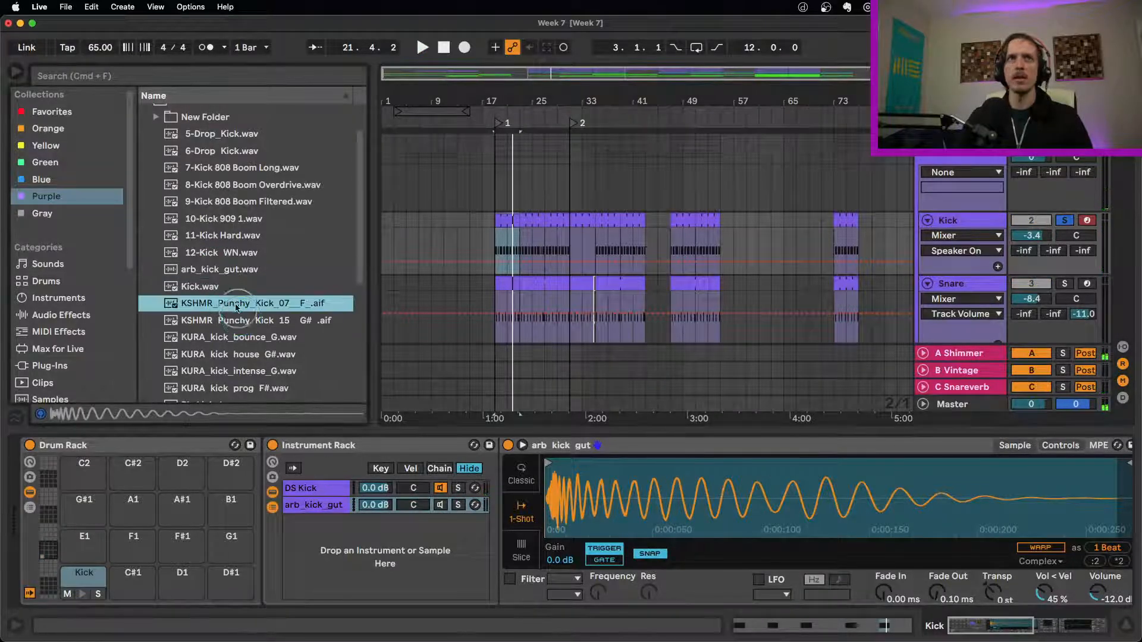
{"action": "left_click", "coordinate": [245, 320]}
{"action": "left_click", "coordinate": [237, 304]}
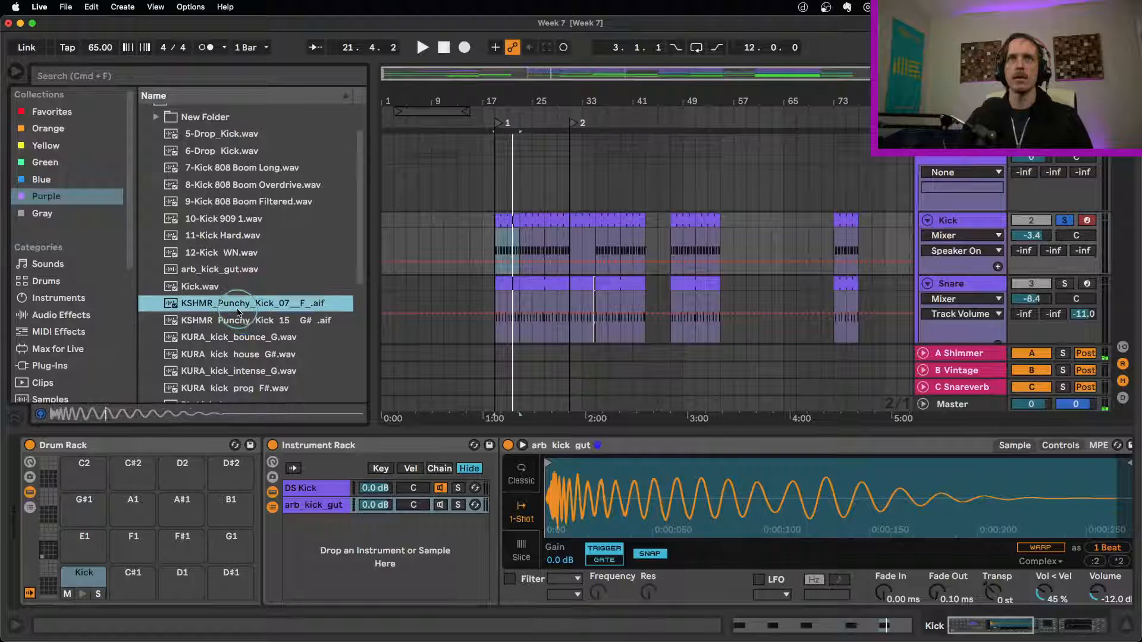
Layer KSHMR_Punchy_Kick_07__F_.aif on the Drum Rack's Kick pad and play the section with the Kick track active and unsoloed.
{"action": "left_click", "coordinate": [92, 578]}
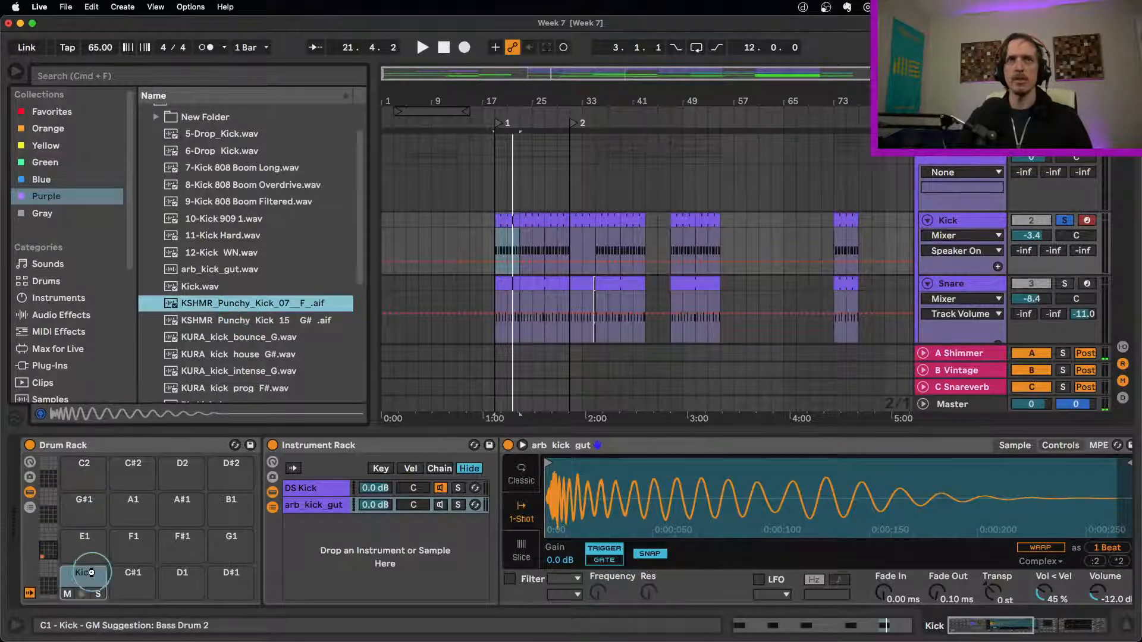
{"action": "left_click_drag", "start_coordinate": [90, 573], "coordinate": [96, 571]}
{"action": "key", "text": "space"}
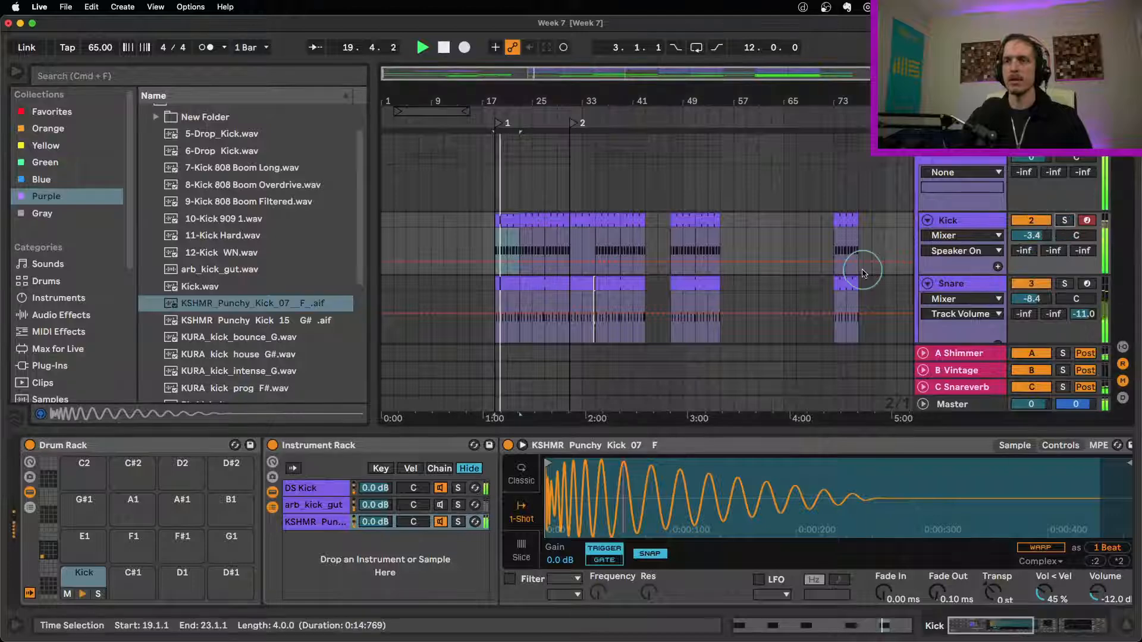
Delete the KSHMR Punchy Kick 07 and arb_kick_gut chains from the Instrument Rack, leaving only DS Kick.
{"action": "left_click", "coordinate": [334, 527]}
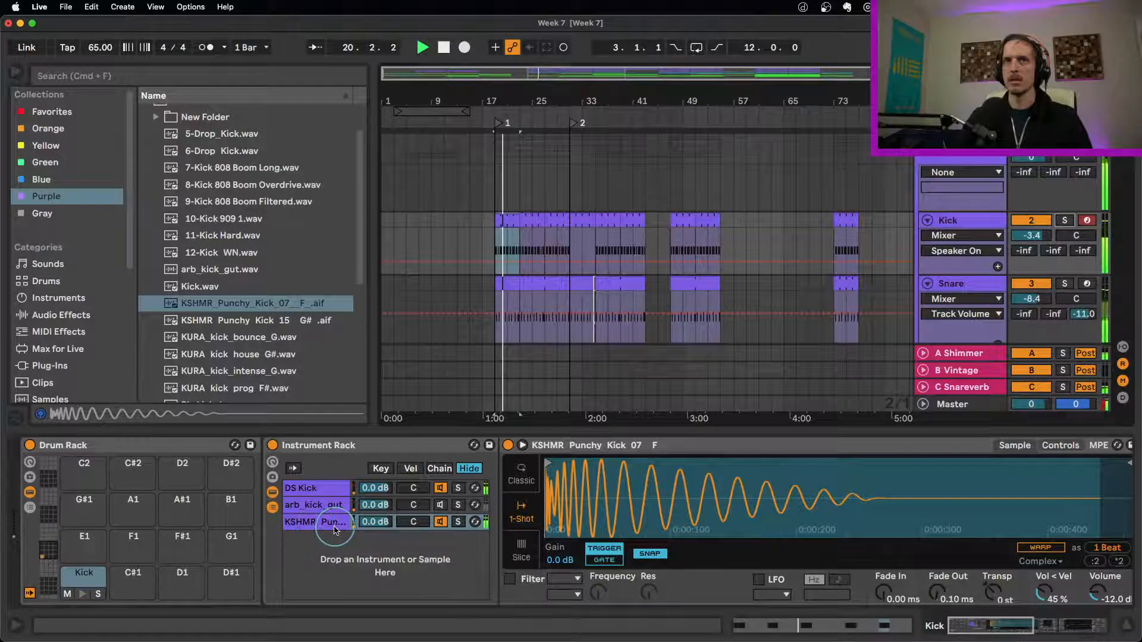
{"action": "key", "text": "Delete"}
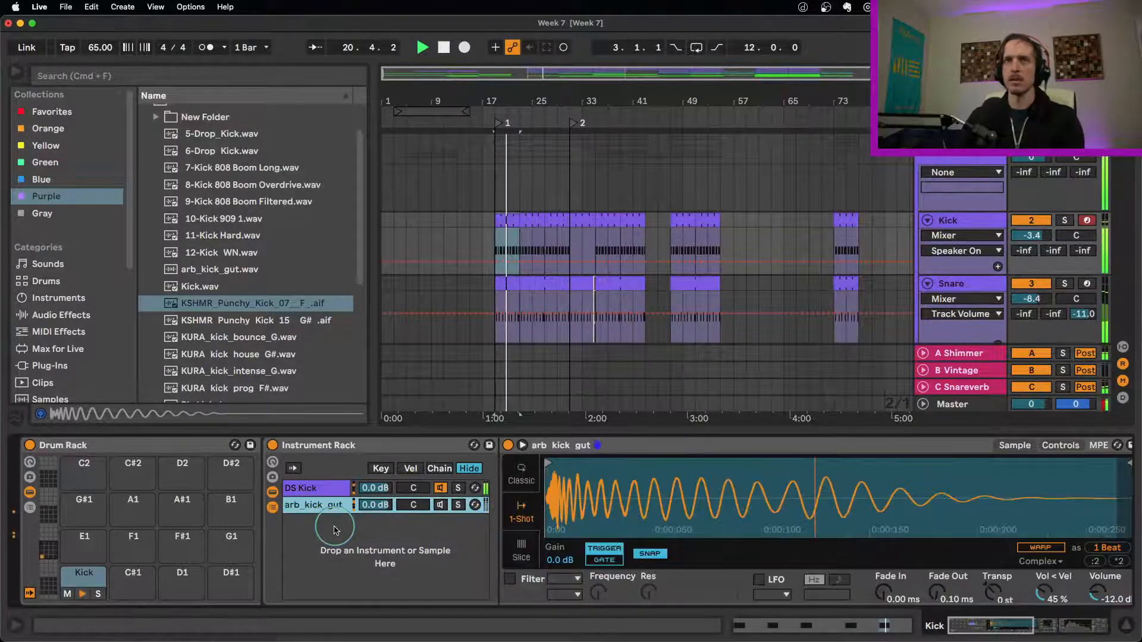
{"action": "key", "text": "Delete"}
Audition KURA_kick_bounce_G.wav and KURA_kick_house_G#.wav, and layer the house kick with DS Kick on the Drum Rack's Kick pad.
{"action": "scroll", "coordinate": [237, 336], "scroll_direction": "down", "scroll_amount": 1}
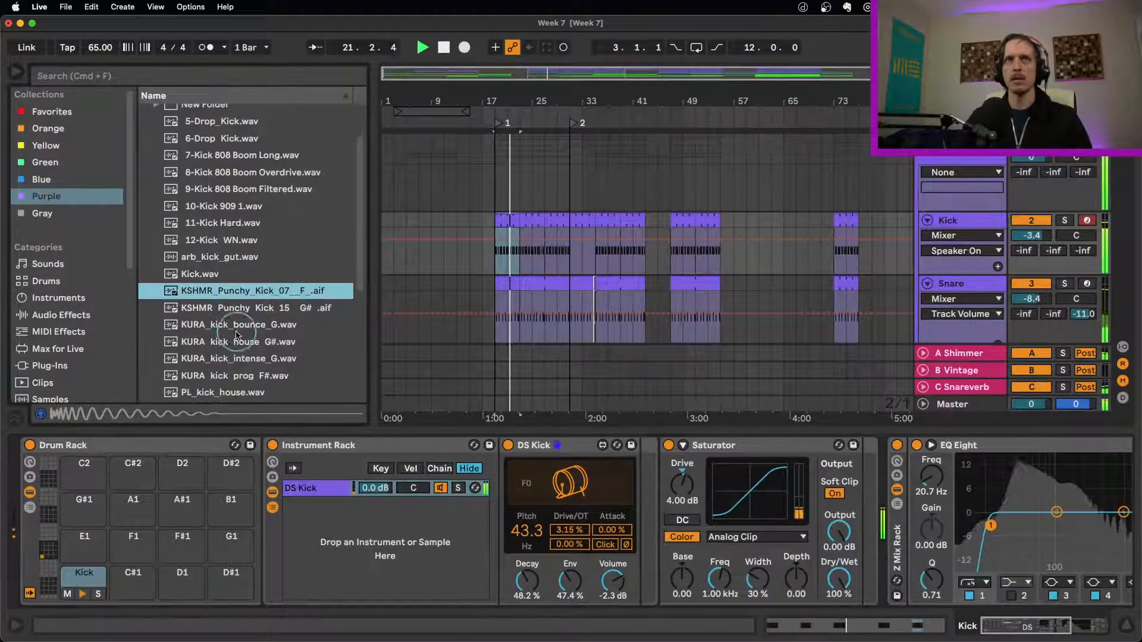
{"action": "left_click", "coordinate": [235, 326]}
{"action": "left_click", "coordinate": [230, 343]}
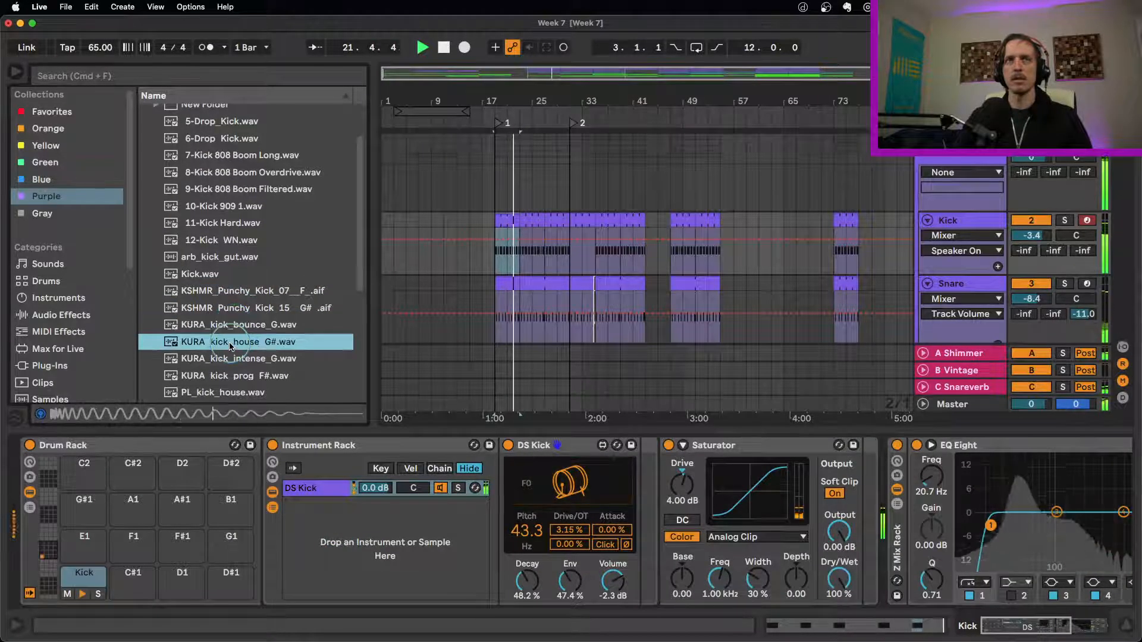
{"action": "left_click", "coordinate": [81, 583]}
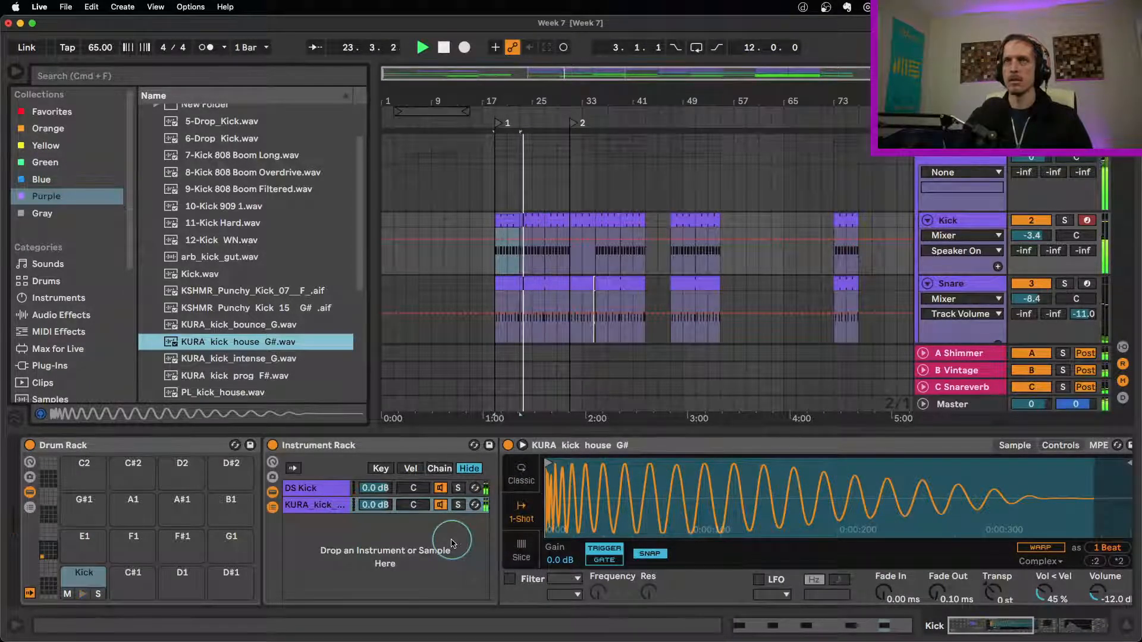
Set the KURA_kick_house chain volume to -7.0 dB and the Kick track's Saturator Dry/Wet to 79.4 %.
{"action": "left_click_drag", "start_coordinate": [374, 505], "coordinate": [390, 509]}
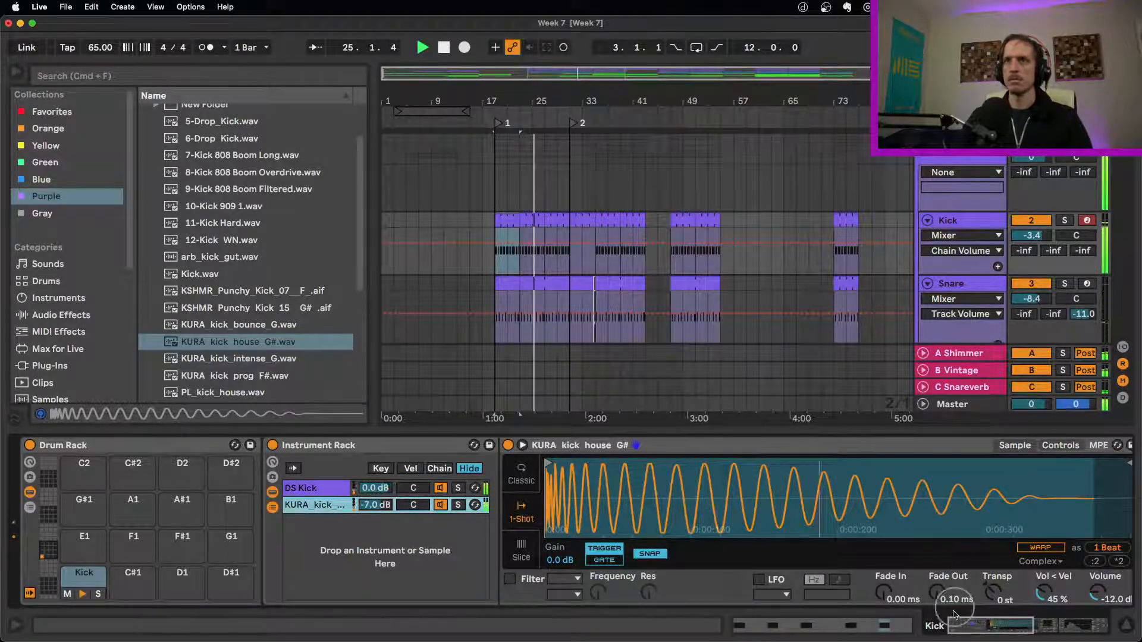
{"action": "left_click_drag", "start_coordinate": [378, 507], "coordinate": [378, 512]}
{"action": "left_click_drag", "start_coordinate": [949, 619], "coordinate": [987, 619]}
{"action": "left_click_drag", "start_coordinate": [884, 586], "coordinate": [884, 606]}
Shape EQ Eight band 4 on the Kick track to 182 Hz with 1.12 dB gain and a Q of 1.79.
{"action": "left_click_drag", "start_coordinate": [1051, 617], "coordinate": [1077, 619]}
{"action": "left_click_drag", "start_coordinate": [809, 518], "coordinate": [810, 505]}
{"action": "left_click_drag", "start_coordinate": [633, 583], "coordinate": [632, 570]}
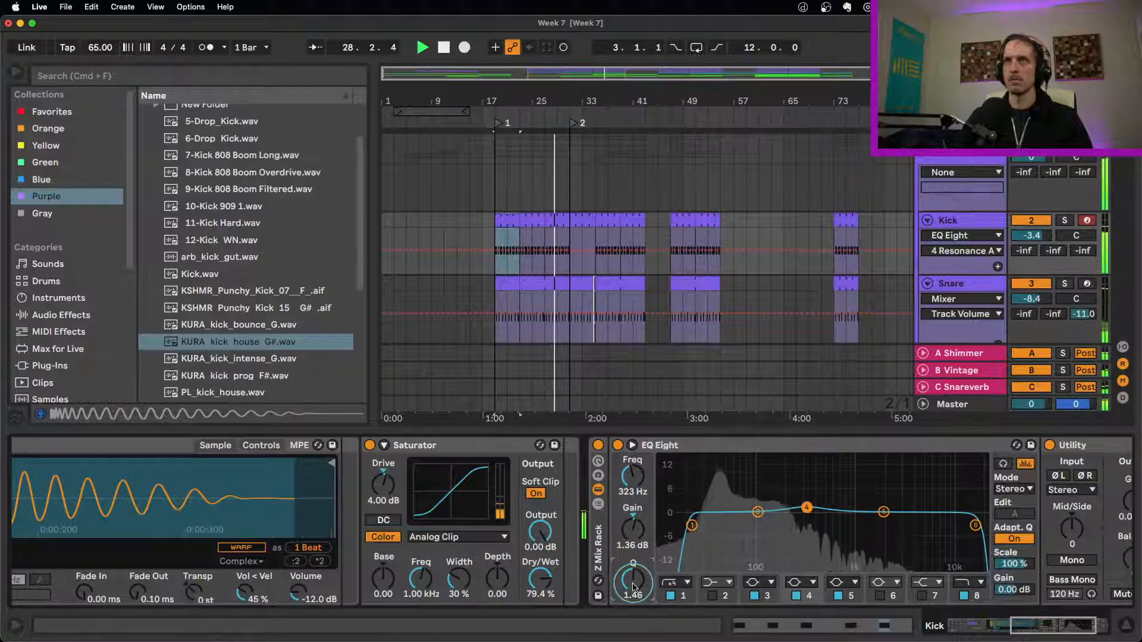
{"action": "left_click_drag", "start_coordinate": [804, 511], "coordinate": [782, 507]}
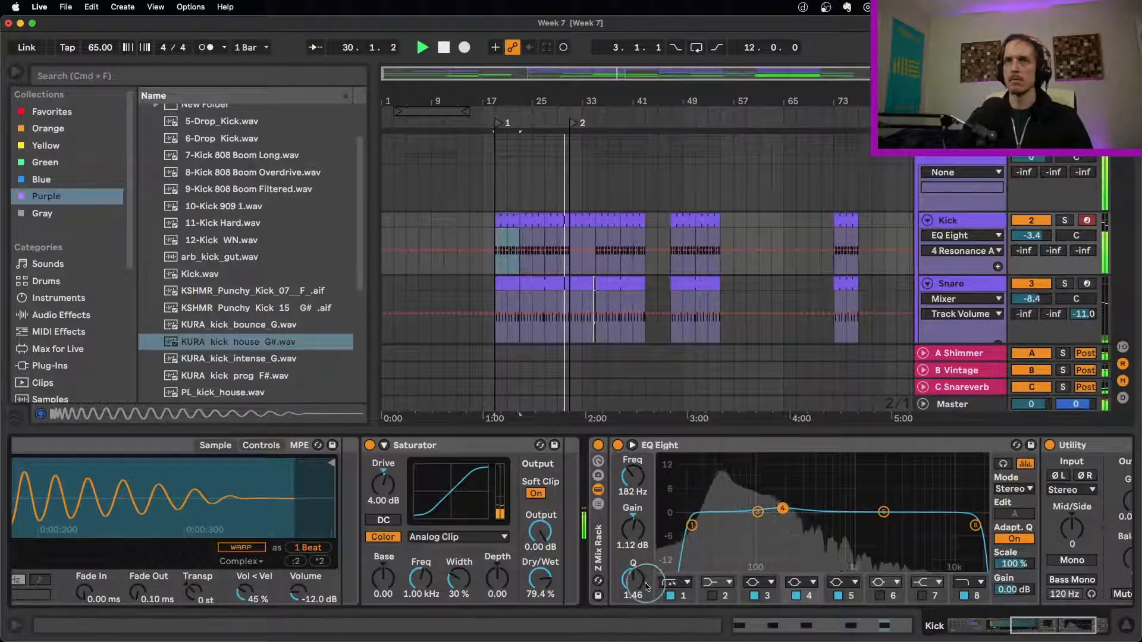
{"action": "left_click_drag", "start_coordinate": [634, 586], "coordinate": [634, 580]}
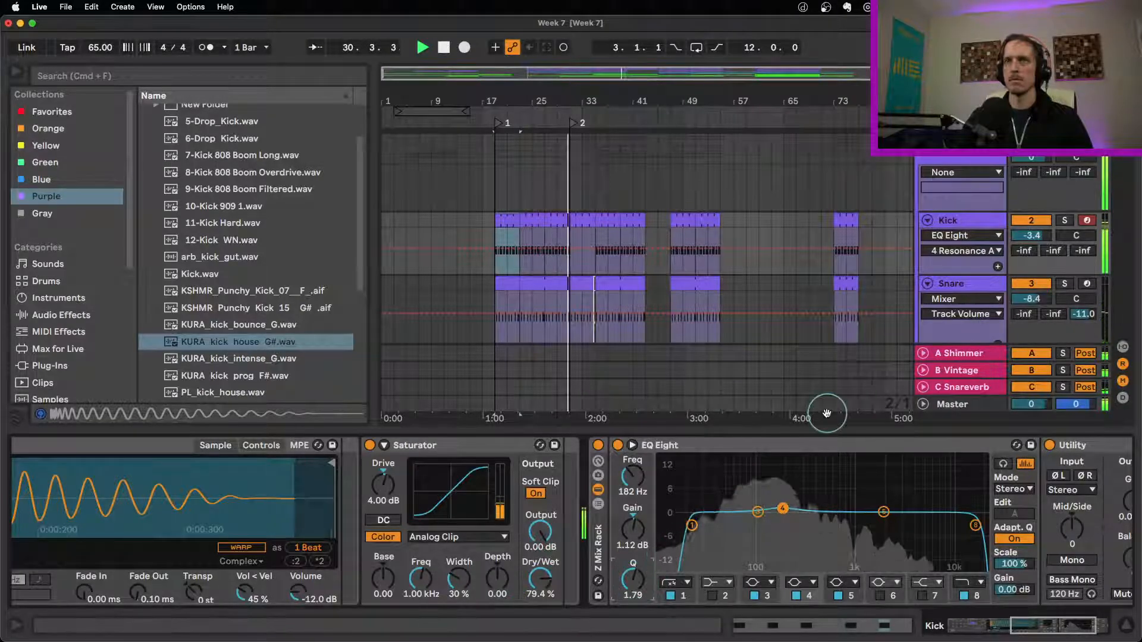
Select the Kick clip at bar 31, and unfold the HH track with its volume set to -6.5 dB.
{"action": "left_click", "coordinate": [962, 219]}
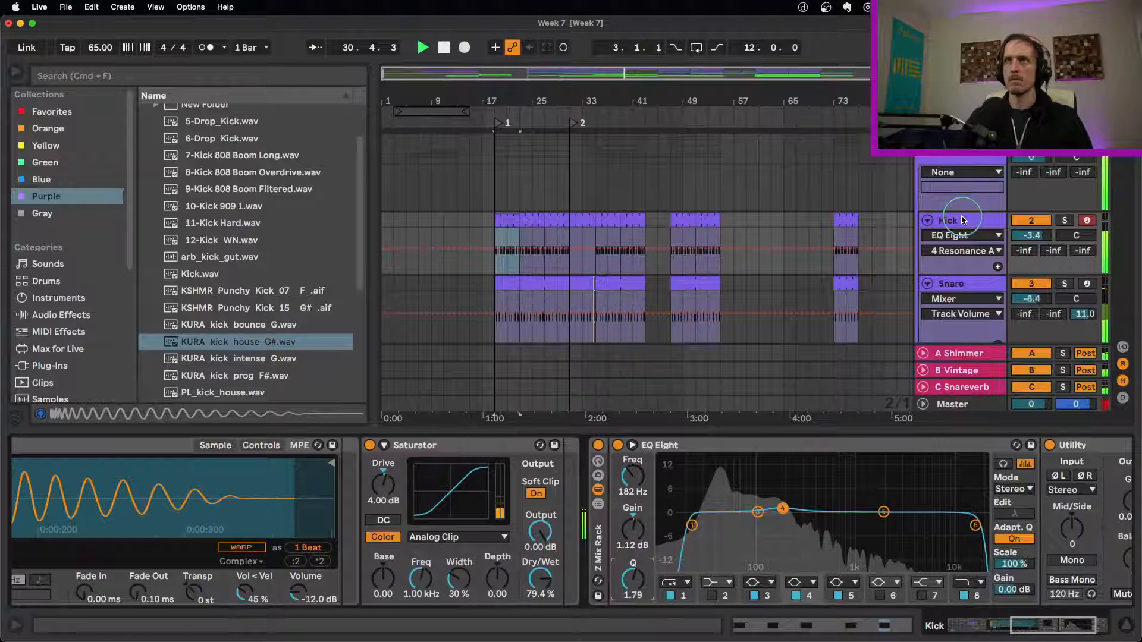
{"action": "left_click", "coordinate": [581, 223]}
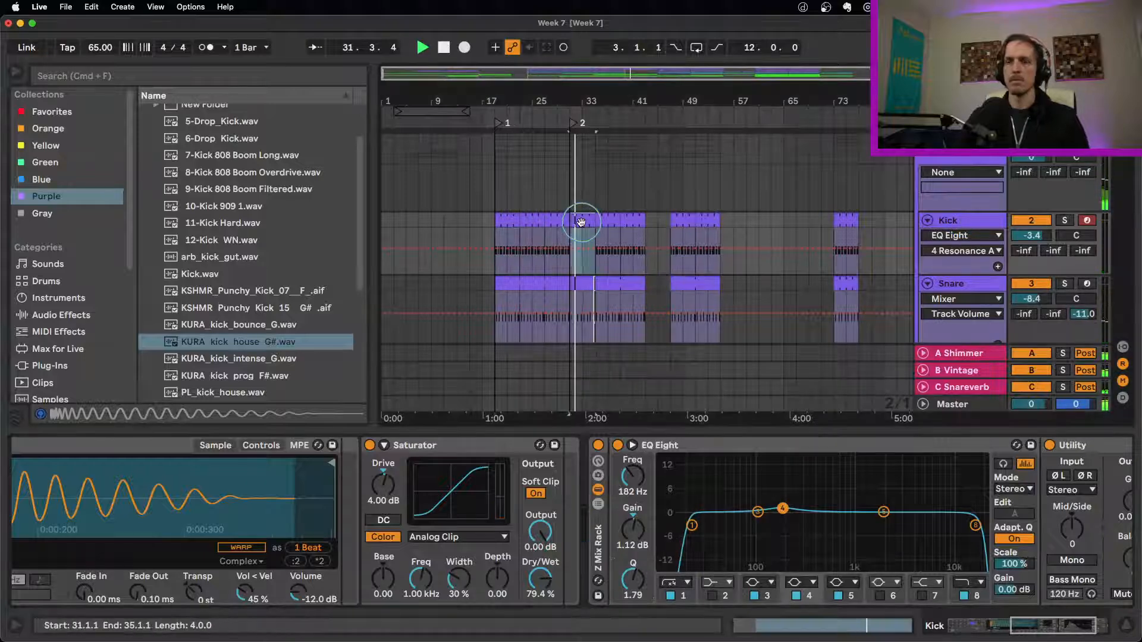
{"action": "scroll", "coordinate": [655, 278], "scroll_direction": "down", "scroll_amount": 3}
{"action": "scroll", "coordinate": [655, 278], "scroll_direction": "down", "scroll_amount": 3}
{"action": "scroll", "coordinate": [655, 279], "scroll_direction": "up", "scroll_amount": 3}
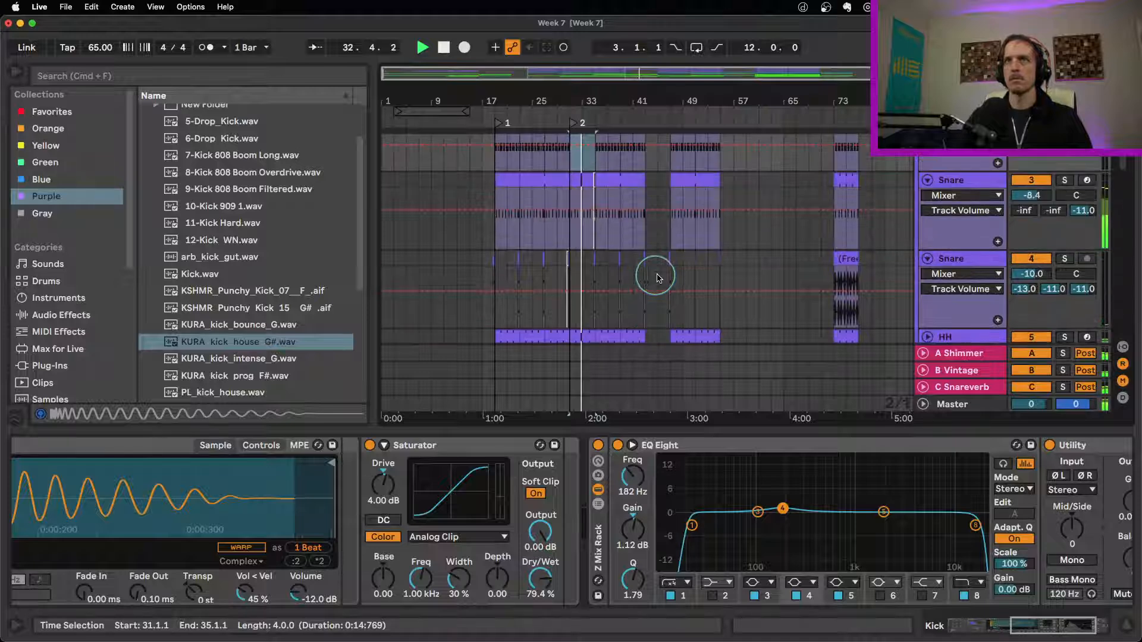
{"action": "scroll", "coordinate": [738, 284], "scroll_direction": "up", "scroll_amount": 3}
{"action": "scroll", "coordinate": [914, 293], "scroll_direction": "down", "scroll_amount": 3}
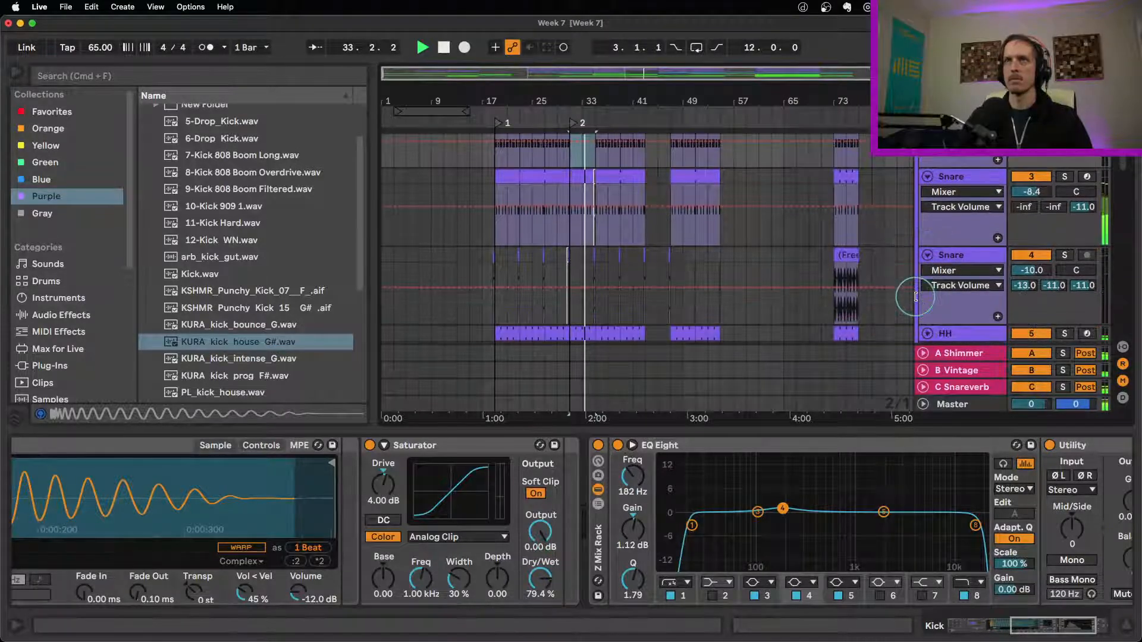
{"action": "scroll", "coordinate": [929, 274], "scroll_direction": "down", "scroll_amount": 2}
{"action": "mouse_move", "coordinate": [1034, 290]}
{"action": "left_mouse_down"}
{"action": "mouse_move", "coordinate": [1033, 274]}
{"action": "mouse_move", "coordinate": [1033, 287]}
{"action": "left_mouse_up"}
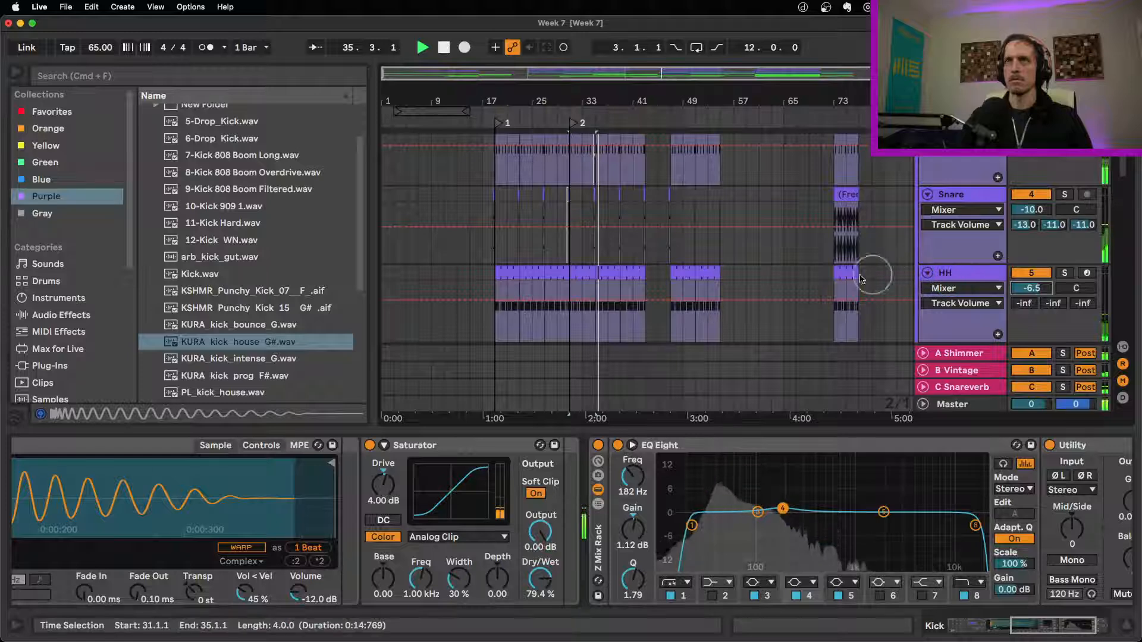
Add DS HH notes at 1.1.1 and 1.3.1 in the HH clip at bar 35 and duplicate the clip to bar 39.
{"action": "left_click", "coordinate": [603, 274]}
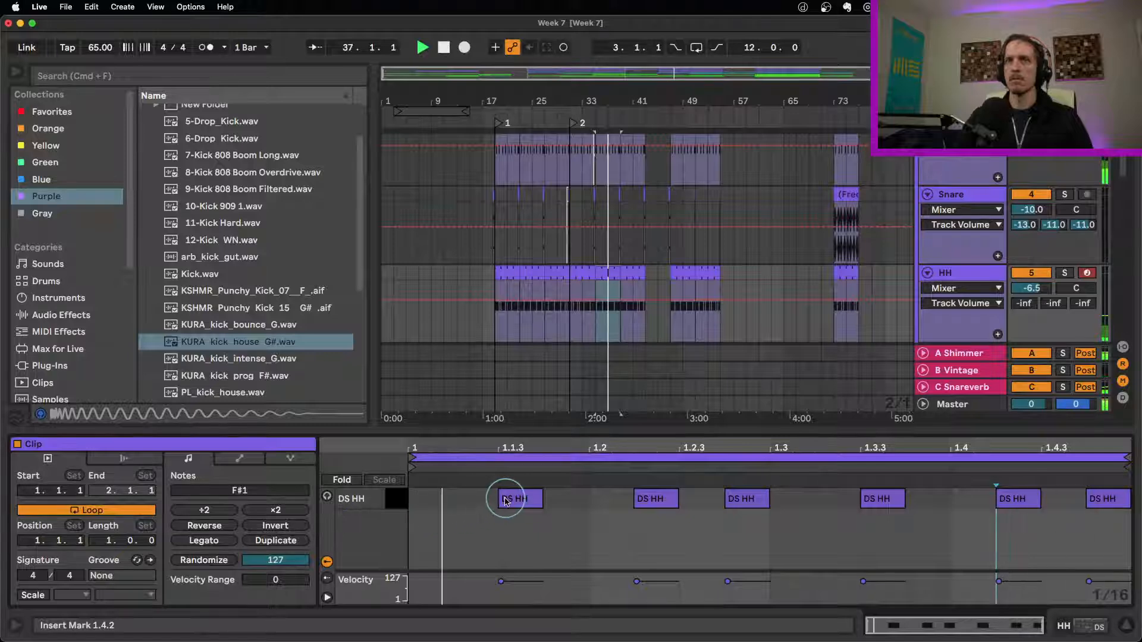
{"action": "key", "text": "space"}
{"action": "double_click", "coordinate": [431, 499]}
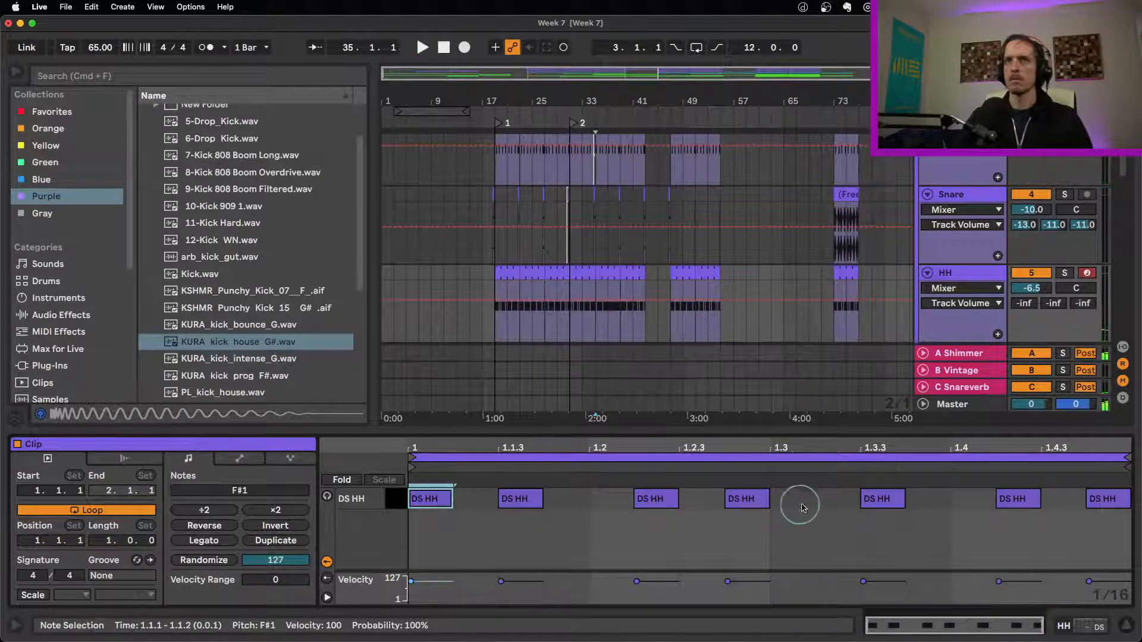
{"action": "double_click", "coordinate": [796, 506]}
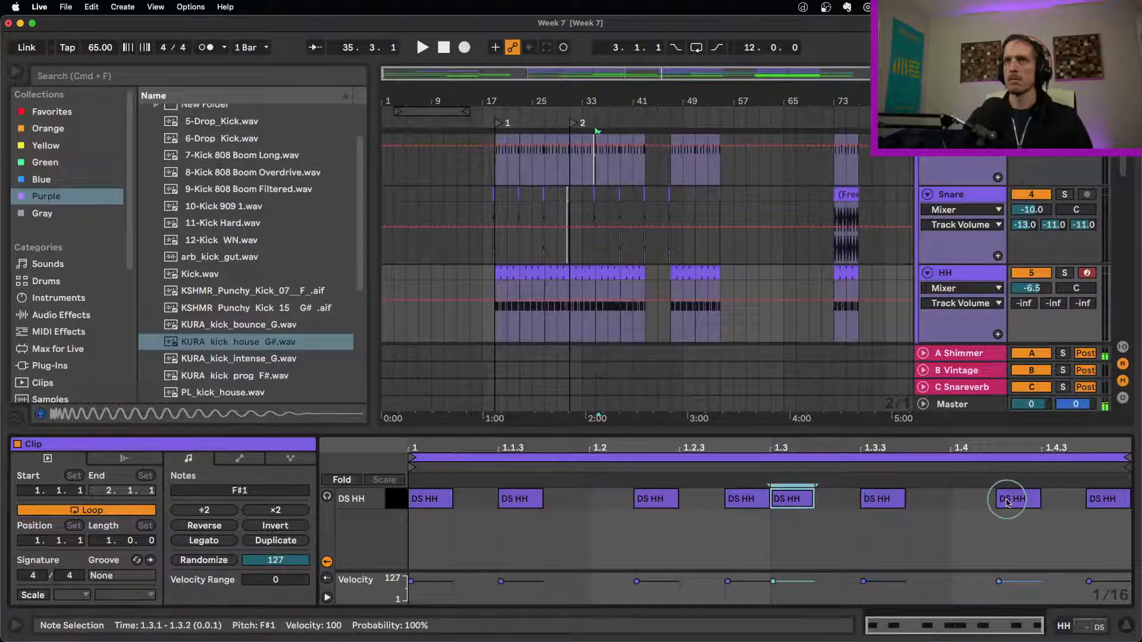
{"action": "key", "text": "space"}
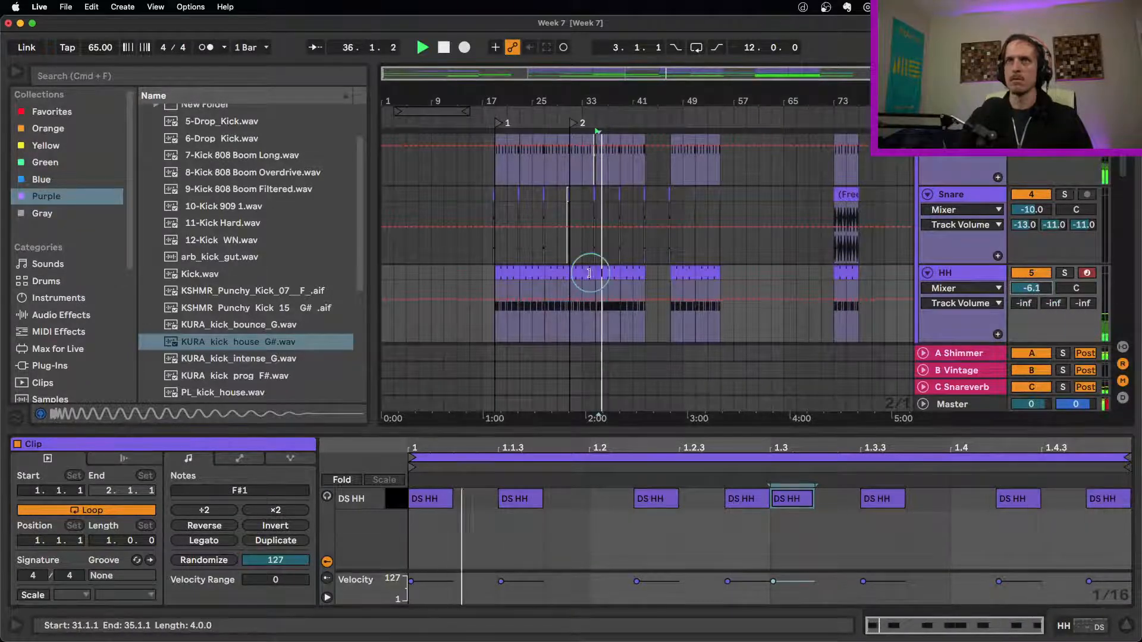
{"action": "key", "text": "super+d"}
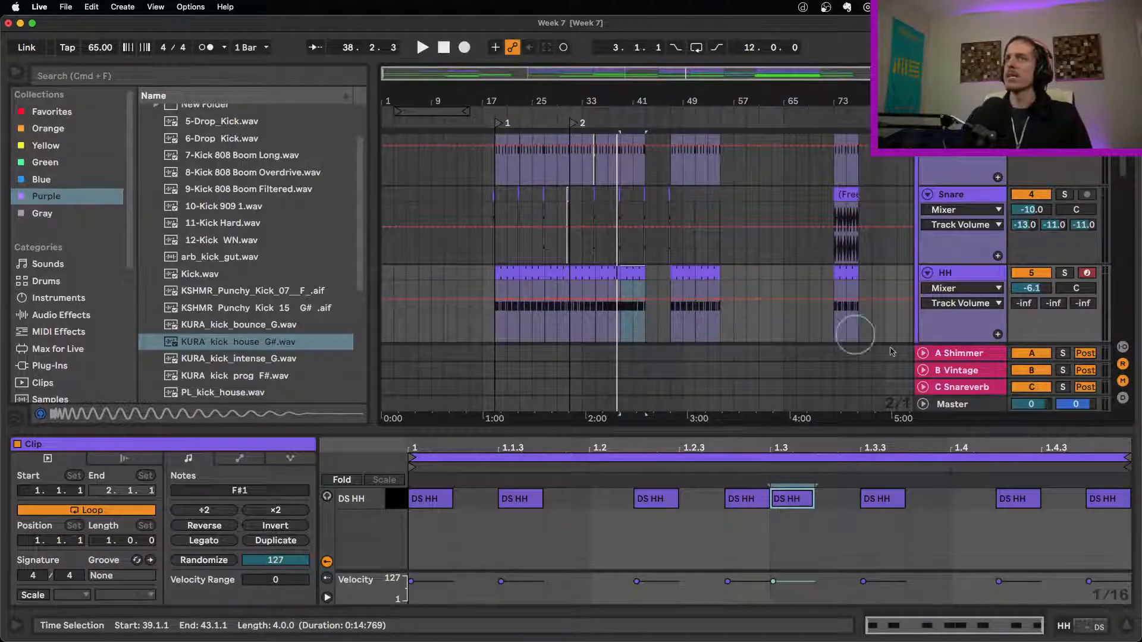
Examine the devices on the A Shimmer and B Vintage returns and on the Bass1 and Sub tracks.
{"action": "left_click", "coordinate": [975, 357]}
{"action": "left_click", "coordinate": [969, 371]}
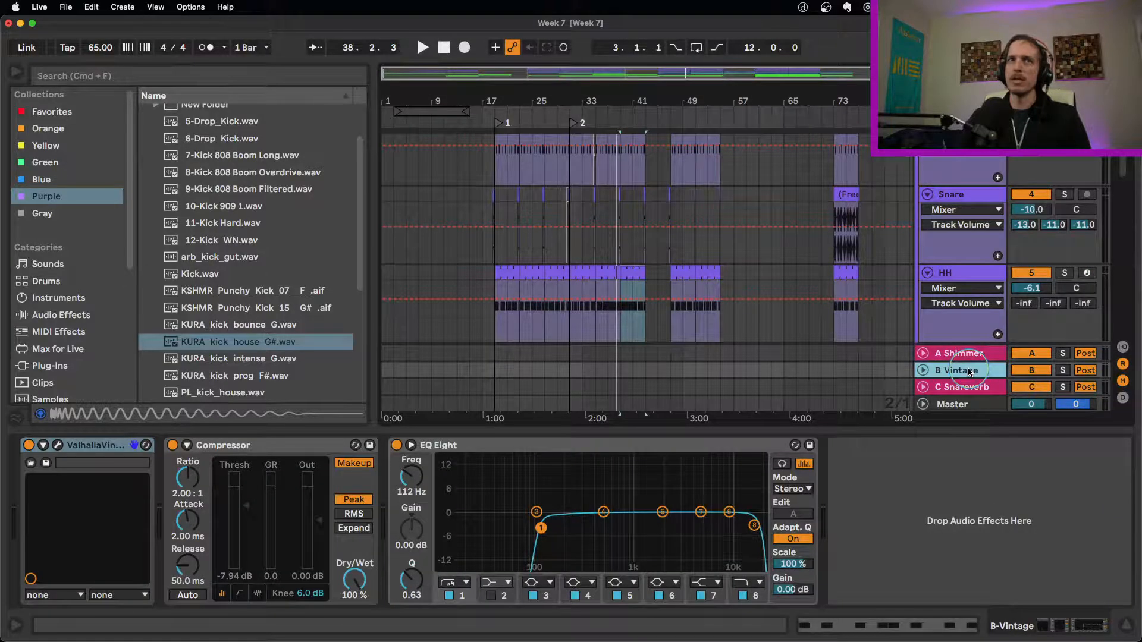
{"action": "scroll", "coordinate": [956, 296], "scroll_direction": "down", "scroll_amount": 5}
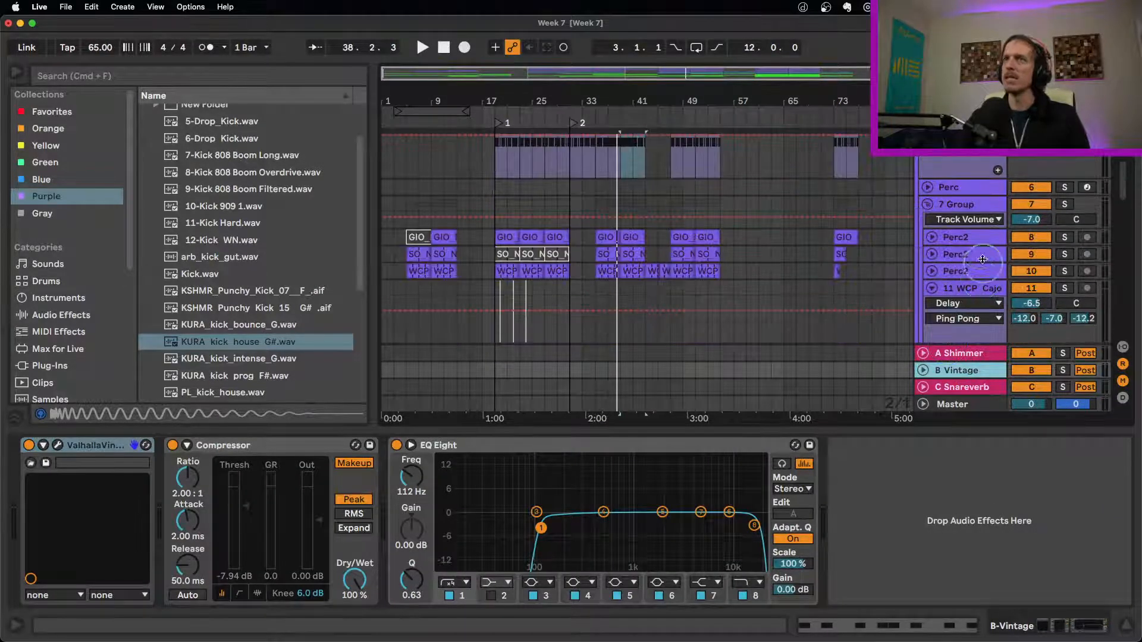
{"action": "scroll", "coordinate": [971, 273], "scroll_direction": "down", "scroll_amount": 8}
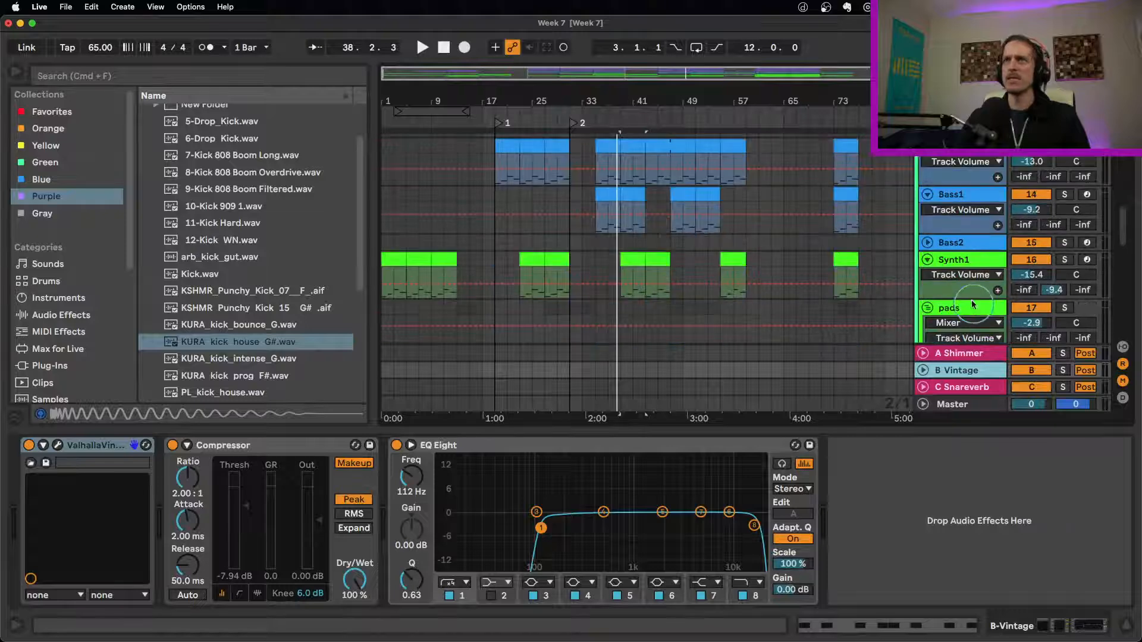
{"action": "left_click", "coordinate": [958, 197]}
{"action": "left_click", "coordinate": [958, 164]}
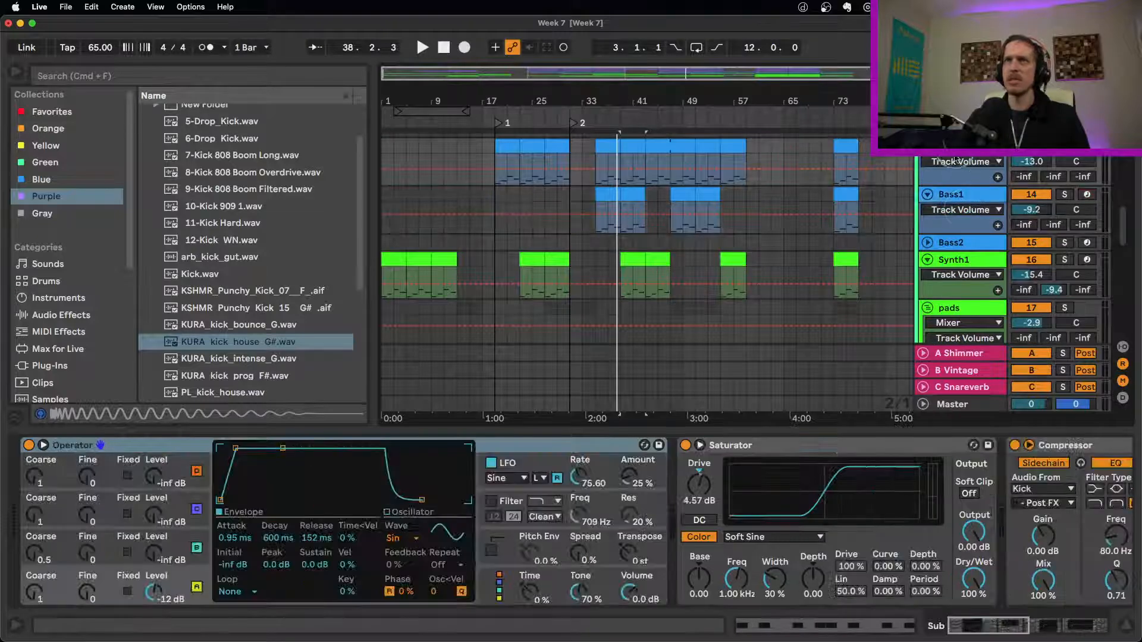
Examine the devices on the pads group, its first Synth1 track, and the arp1, arp2 and arp3 tracks.
{"action": "scroll", "coordinate": [975, 223], "scroll_direction": "down", "scroll_amount": 2}
{"action": "left_click", "coordinate": [951, 260]}
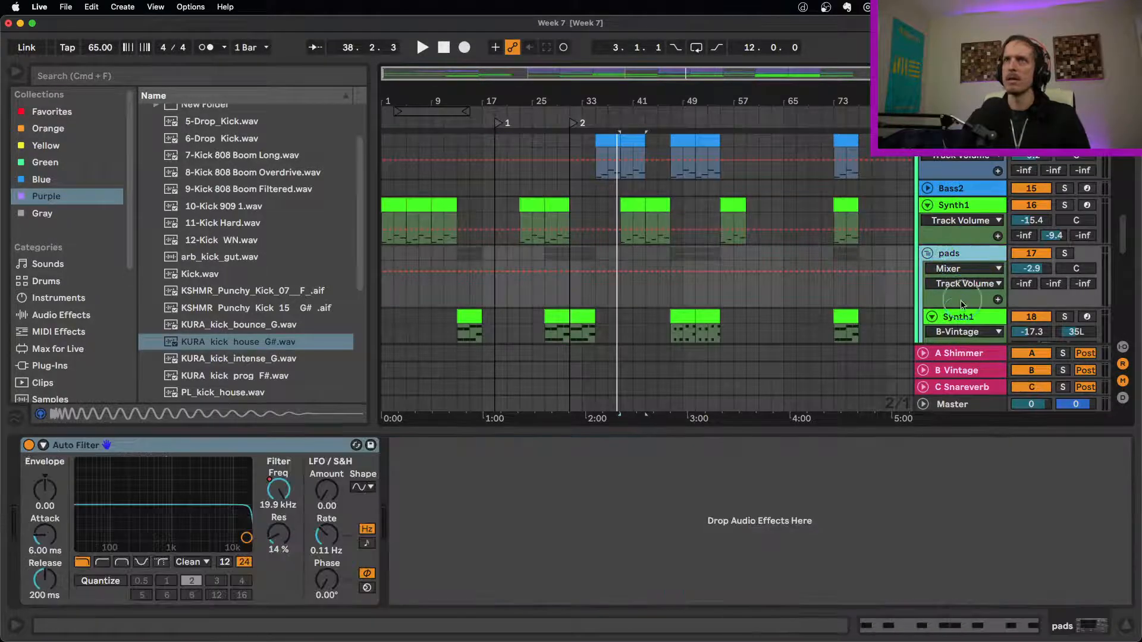
{"action": "left_click", "coordinate": [963, 323]}
{"action": "scroll", "coordinate": [964, 322], "scroll_direction": "down", "scroll_amount": 3}
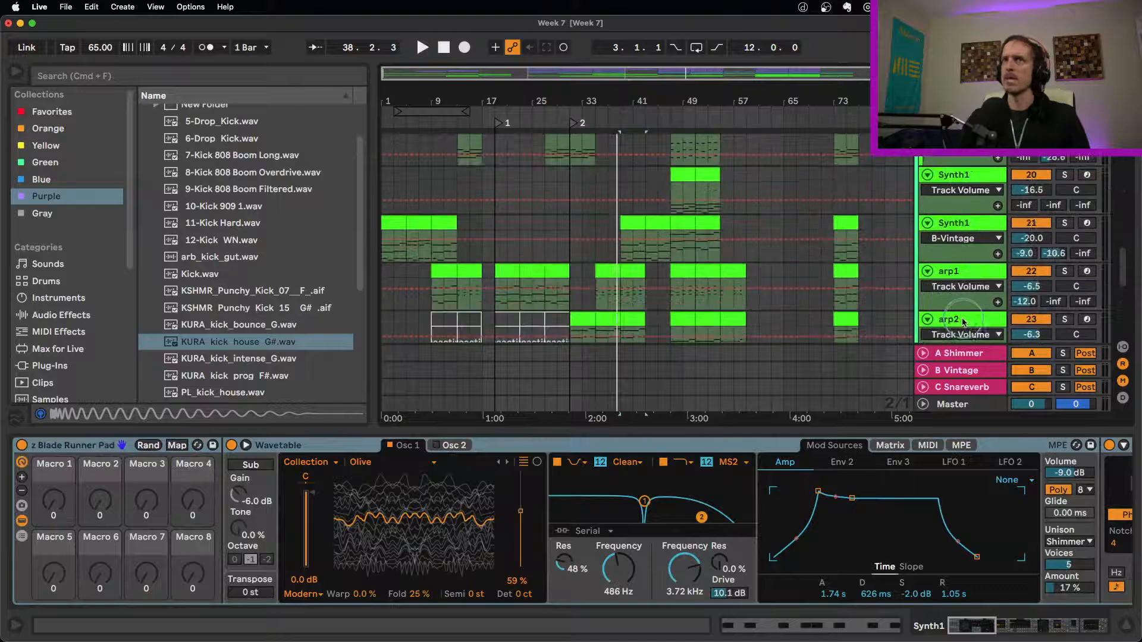
{"action": "left_click", "coordinate": [962, 275]}
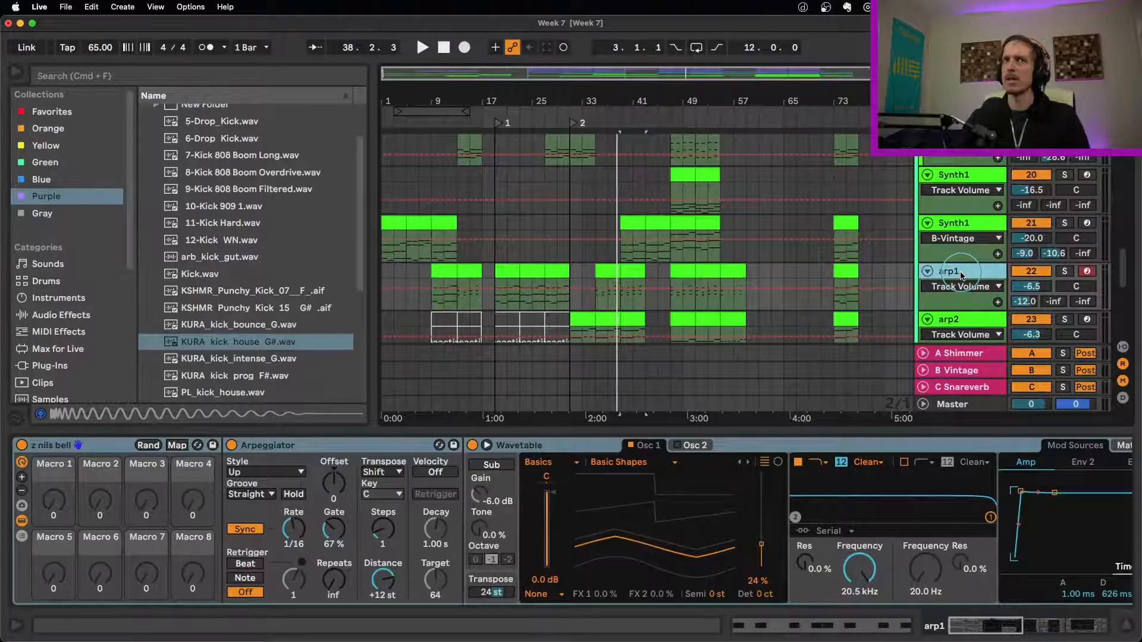
{"action": "key", "text": "Down"}
{"action": "key", "text": "Down"}
Select the Sub clip at bar 35 and play the arrangement from bar 33 on the Sub track.
{"action": "scroll", "coordinate": [897, 277], "scroll_direction": "up", "scroll_amount": 10}
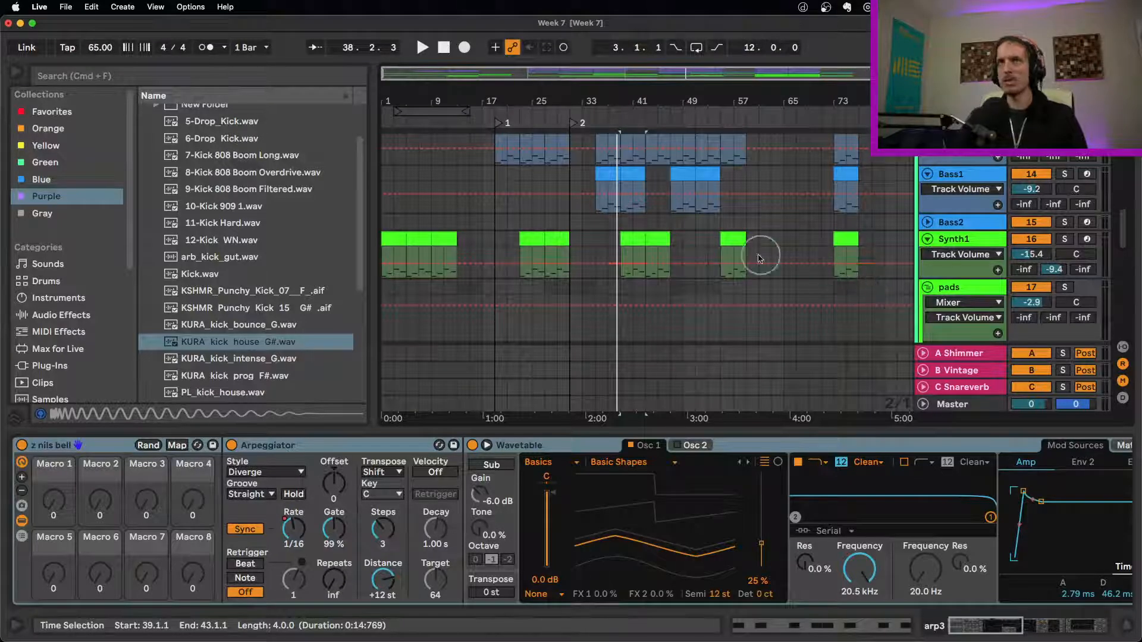
{"action": "scroll", "coordinate": [707, 261], "scroll_direction": "up", "scroll_amount": 3}
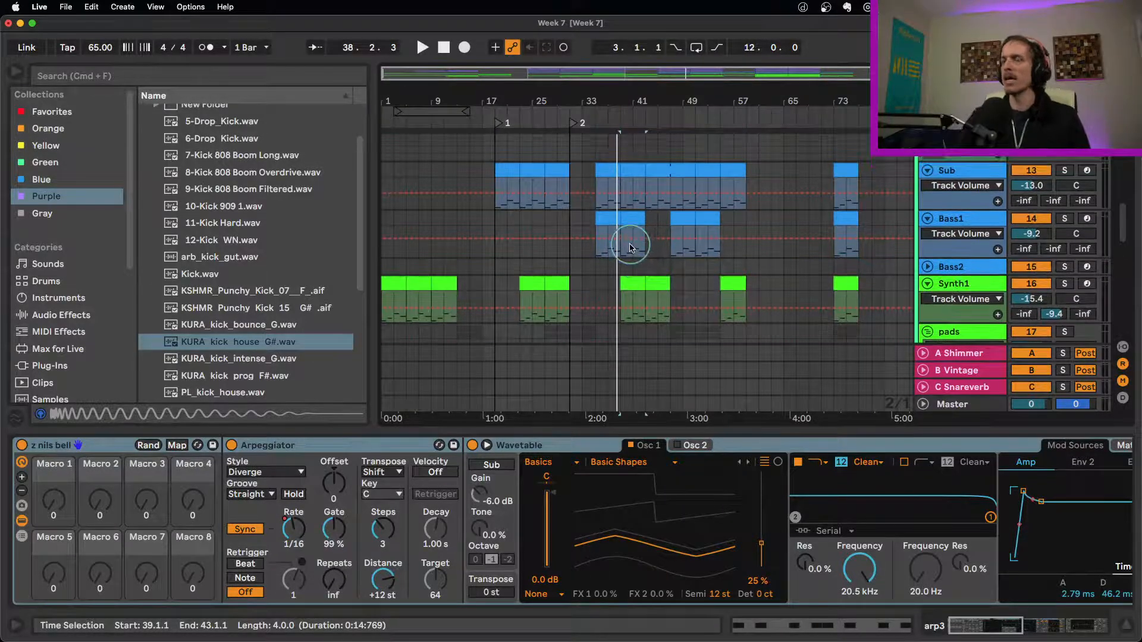
{"action": "scroll", "coordinate": [632, 241], "scroll_direction": "up", "scroll_amount": 4}
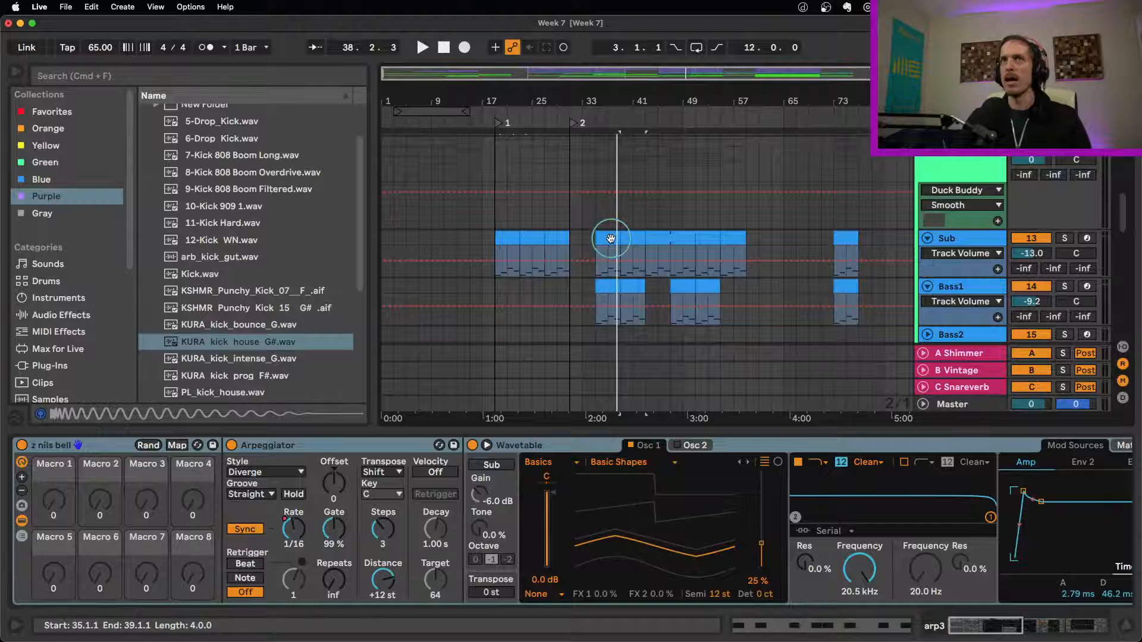
{"action": "left_click", "coordinate": [611, 238]}
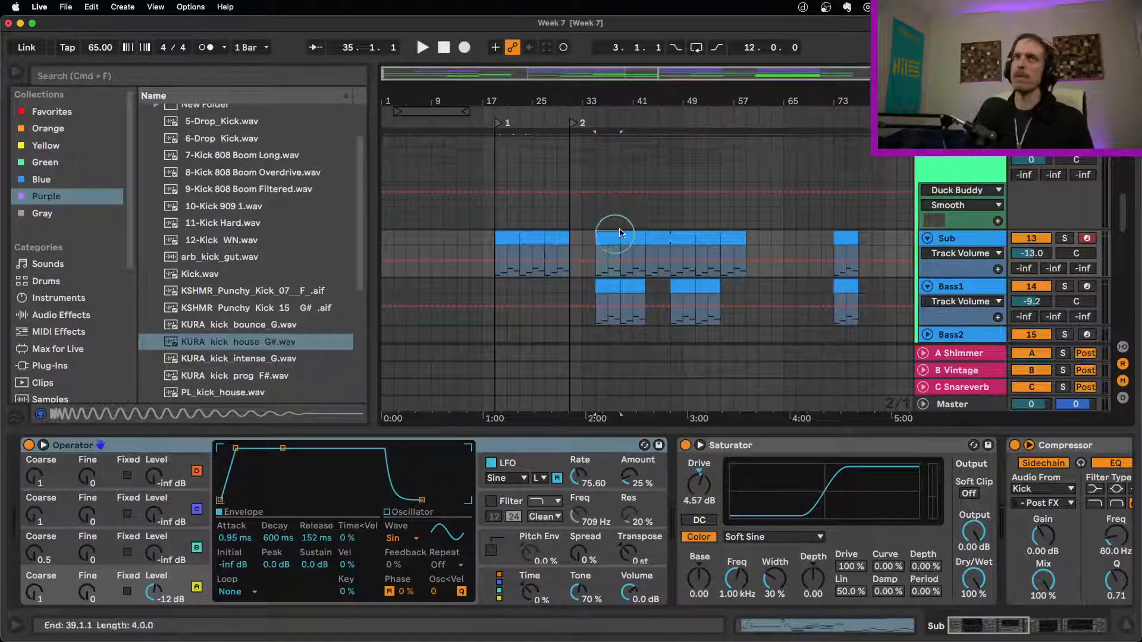
{"action": "left_click", "coordinate": [581, 244]}
{"action": "key", "text": "space"}
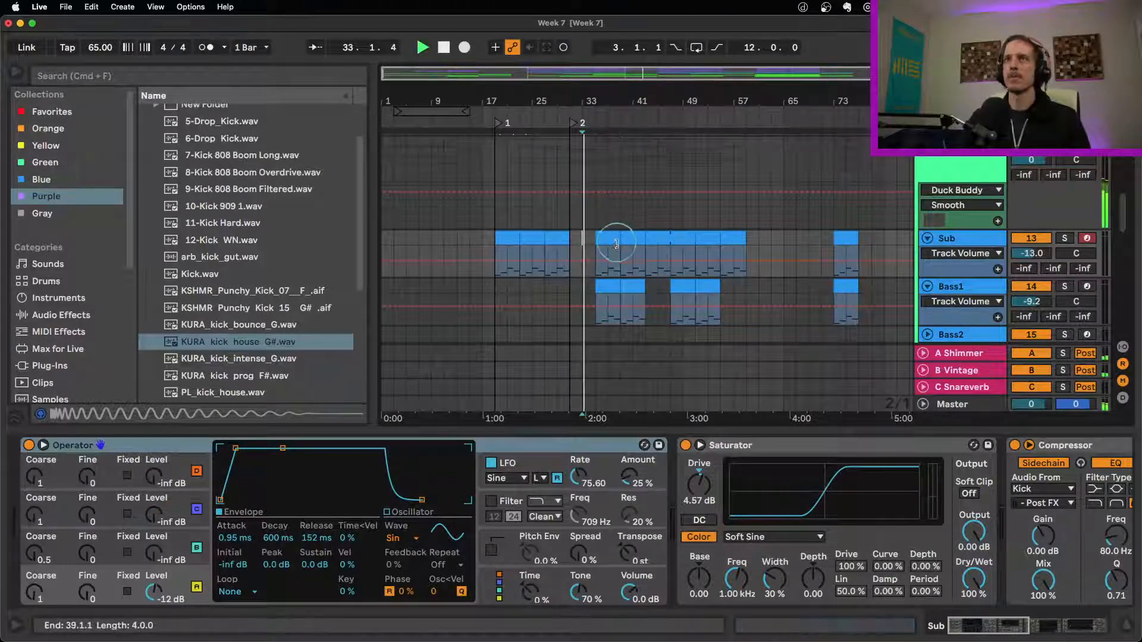
Set the C Snareverb send on the Snare track numbered 3 to -9.7 dB.
{"action": "scroll", "coordinate": [761, 285], "scroll_direction": "down", "scroll_amount": 3}
{"action": "scroll", "coordinate": [796, 306], "scroll_direction": "up", "scroll_amount": 10}
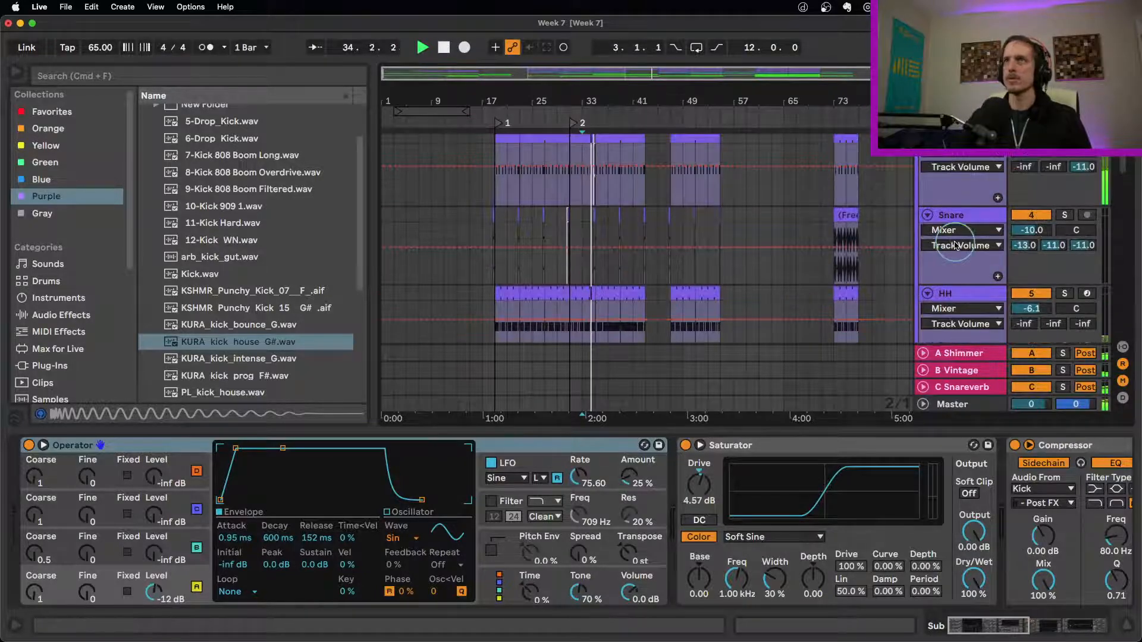
{"action": "scroll", "coordinate": [928, 250], "scroll_direction": "up", "scroll_amount": 1}
{"action": "left_click", "coordinate": [959, 195]}
{"action": "left_click_drag", "start_coordinate": [1082, 225], "coordinate": [1041, 215]}
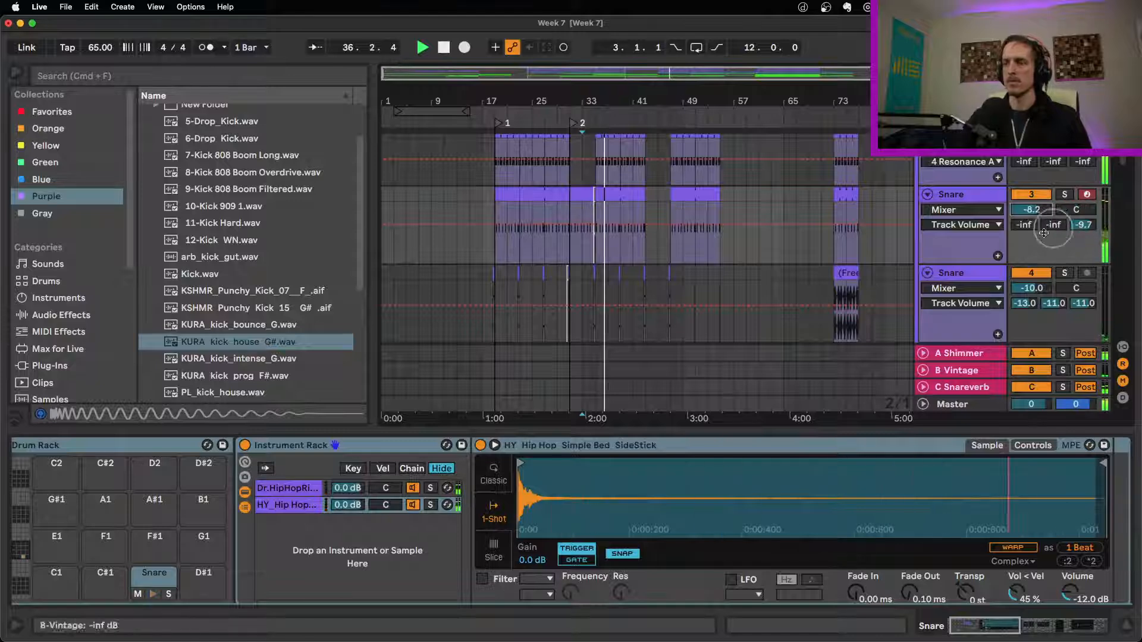
Set the unison amount of Bass1's Wavetable to 16% and stop playback.
{"action": "scroll", "coordinate": [850, 313], "scroll_direction": "down", "scroll_amount": 3}
{"action": "scroll", "coordinate": [849, 314], "scroll_direction": "down", "scroll_amount": 5}
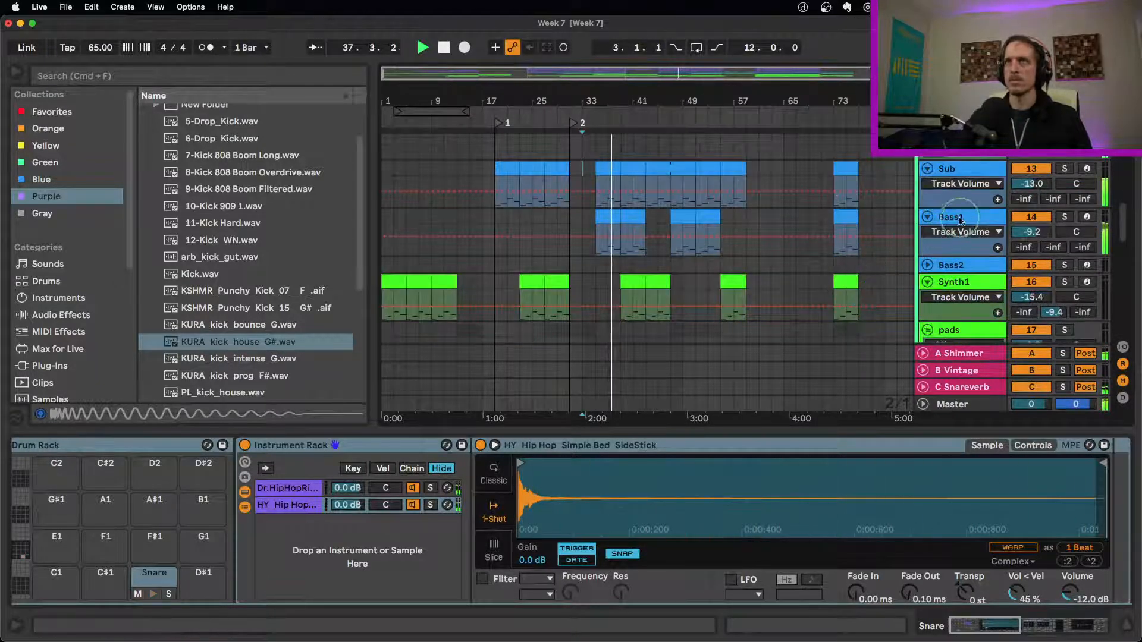
{"action": "left_click", "coordinate": [930, 238]}
{"action": "left_click", "coordinate": [867, 588]}
{"action": "left_click_drag", "start_coordinate": [870, 589], "coordinate": [873, 589]}
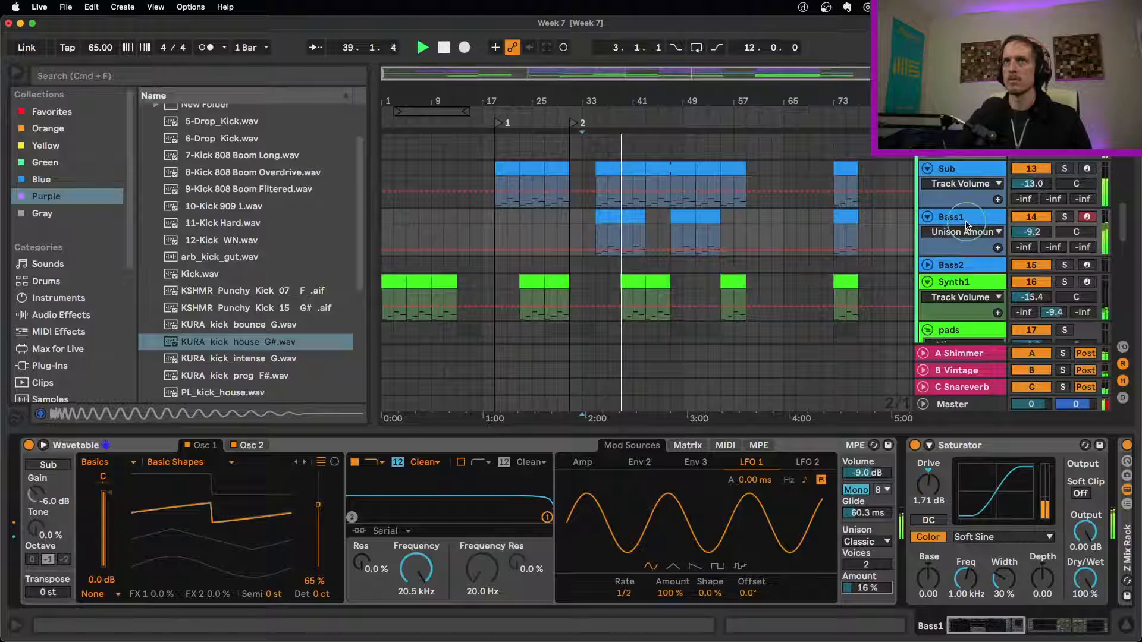
{"action": "key", "text": "space"}
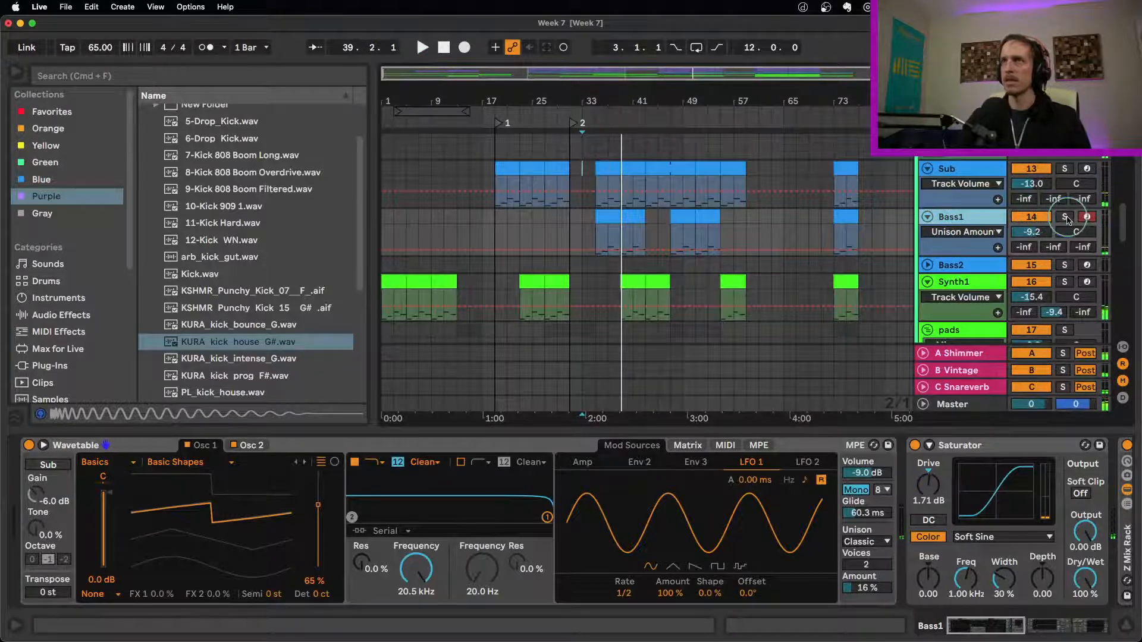
Duplicate the Bass1 track and deactivate the original.
{"action": "key", "text": "super+d"}
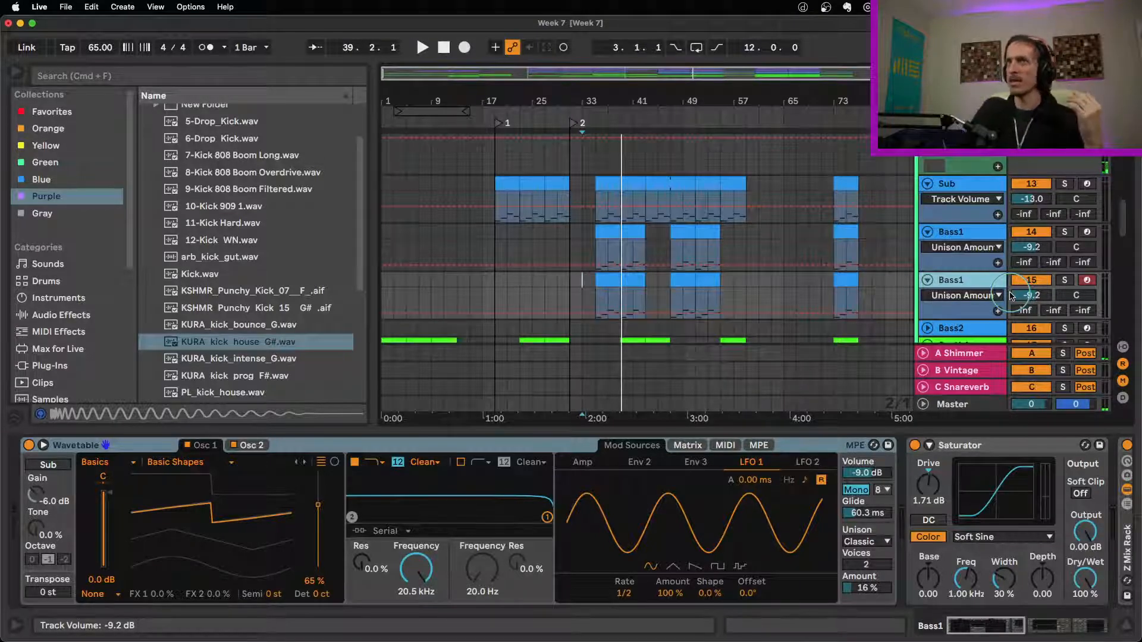
{"action": "left_click", "coordinate": [980, 235]}
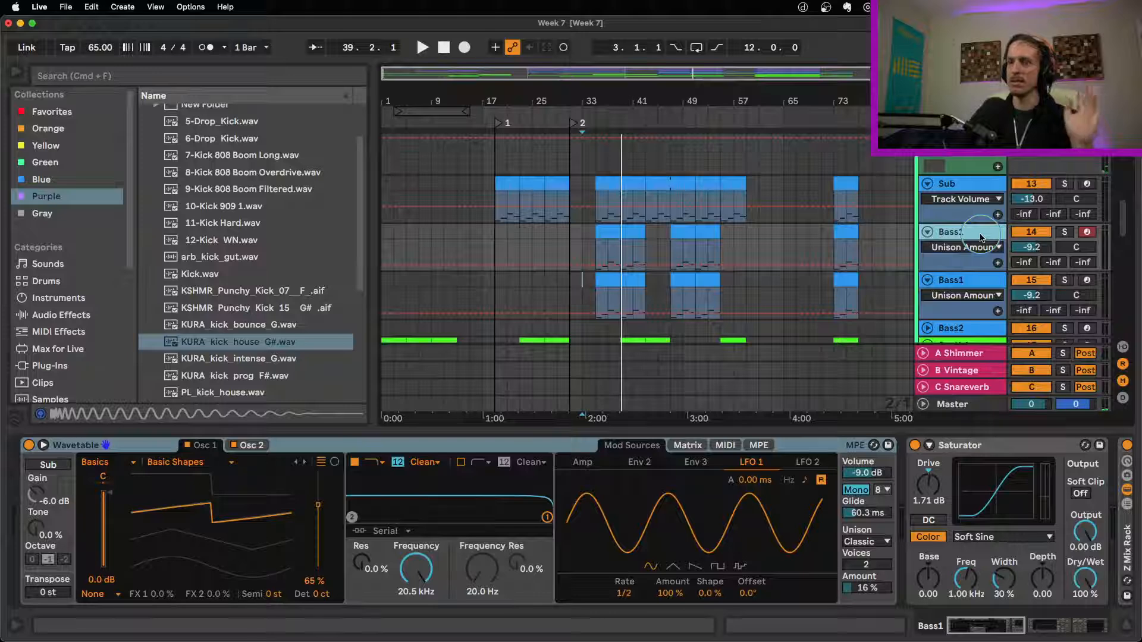
{"action": "left_click", "coordinate": [1032, 232]}
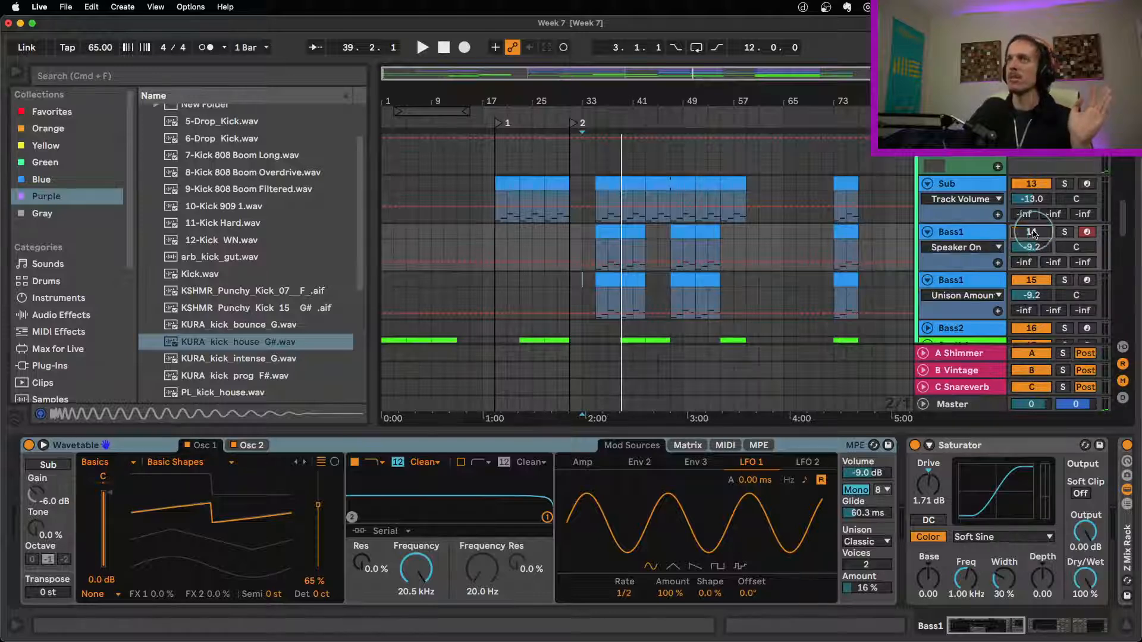
{"action": "left_click", "coordinate": [977, 273]}
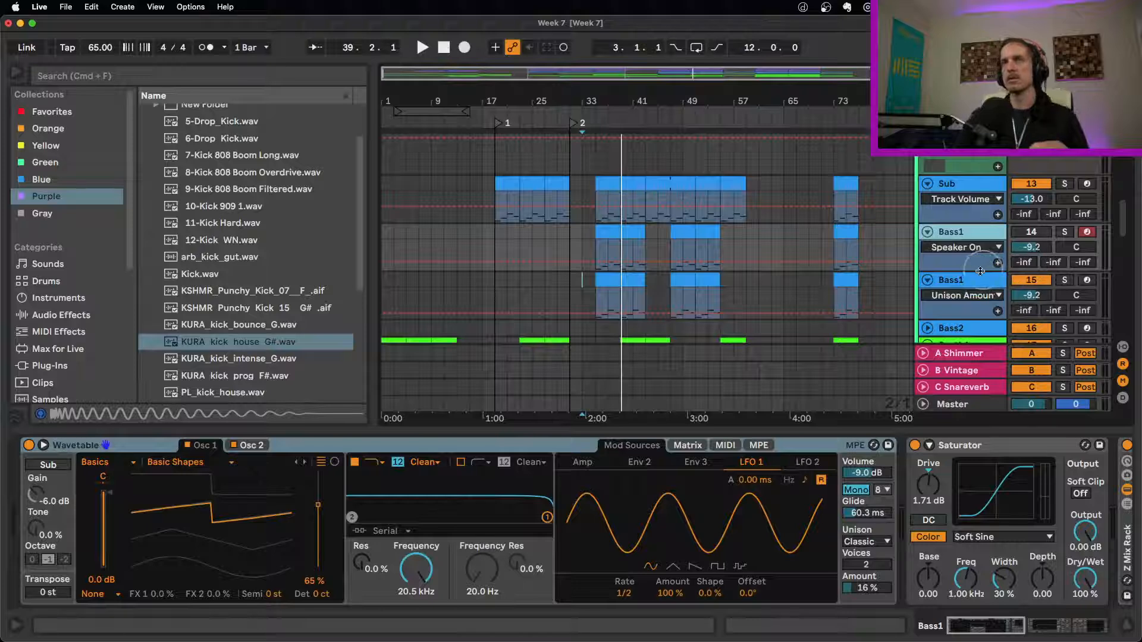
Solo the duplicated Bass1, play it from bar 35 and set its unison voices to 4.
{"action": "left_click", "coordinate": [605, 275]}
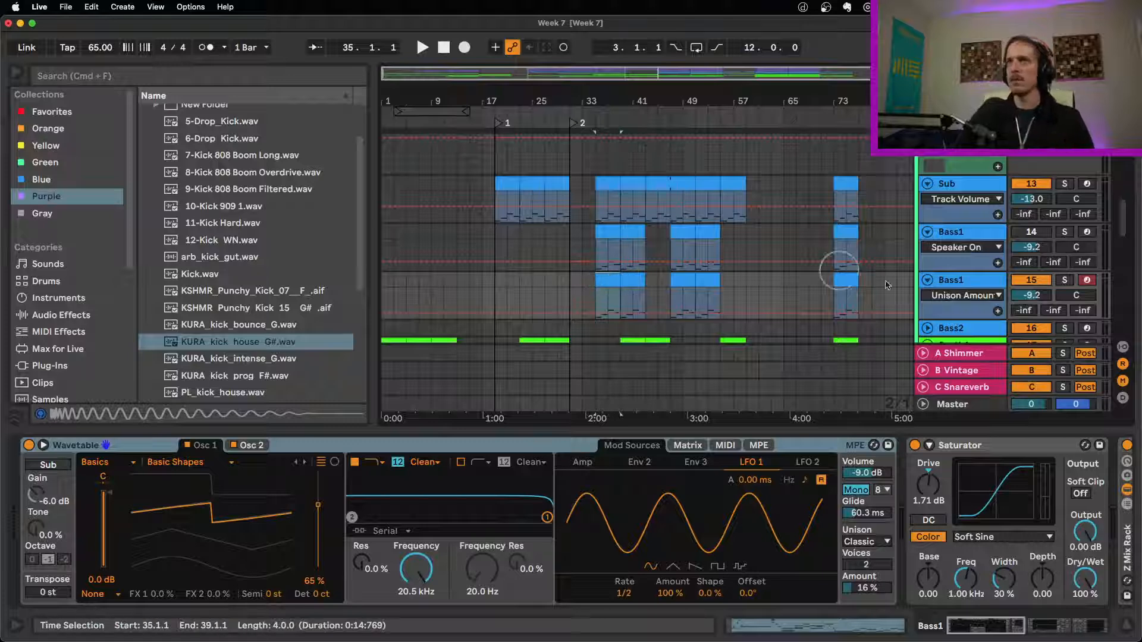
{"action": "left_click", "coordinate": [1065, 280]}
{"action": "key", "text": "space"}
{"action": "left_click_drag", "start_coordinate": [863, 568], "coordinate": [862, 556]}
{"action": "left_click", "coordinate": [862, 589]}
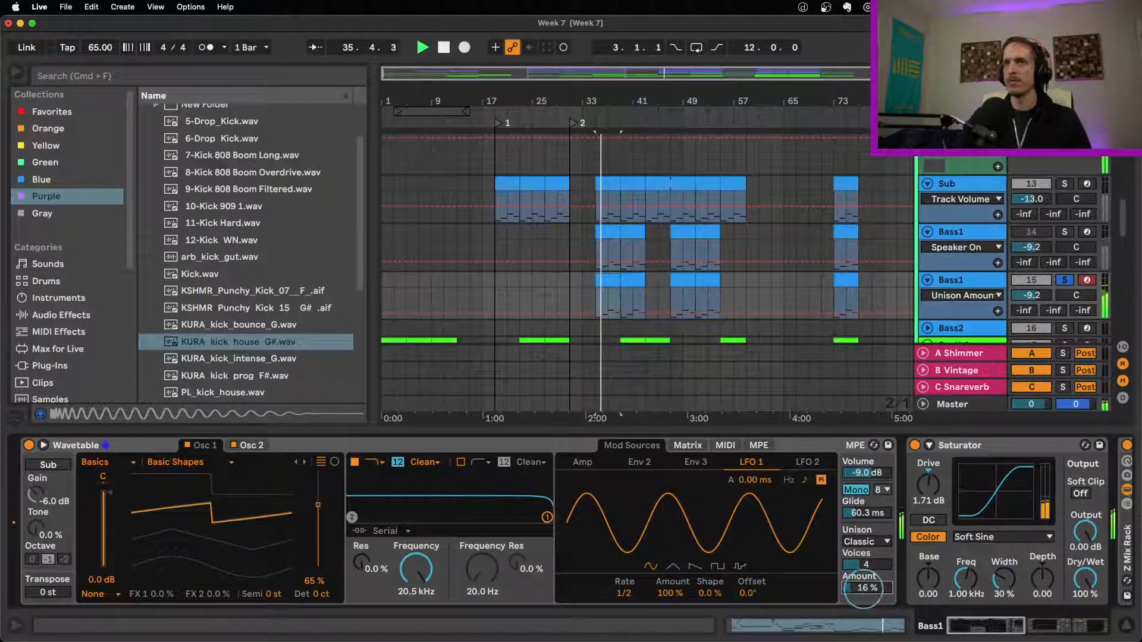
Set the oscillator 2 position in the duplicated Bass1's Wavetable to 88% and turn off oscillator 1.
{"action": "left_click", "coordinate": [265, 479]}
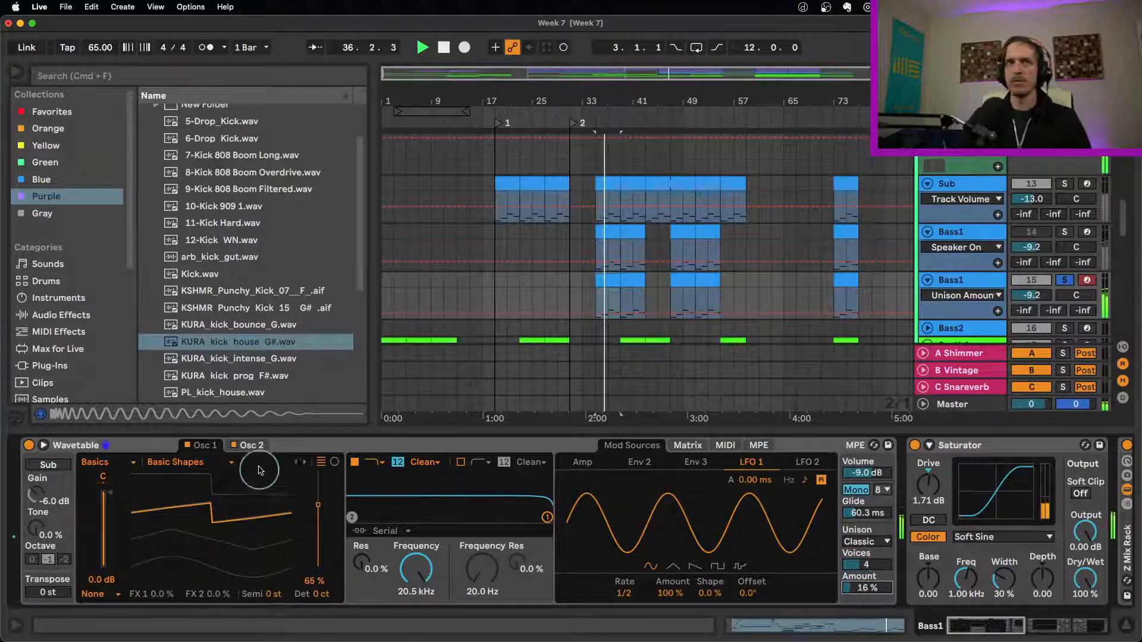
{"action": "left_click", "coordinate": [233, 445]}
{"action": "left_click", "coordinate": [234, 447]}
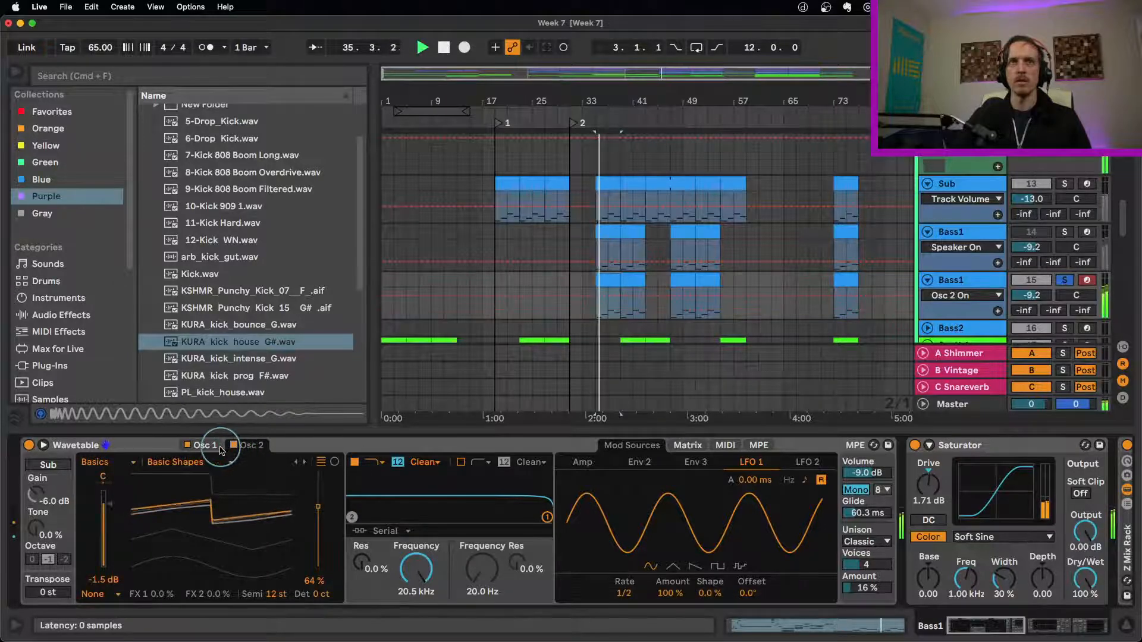
{"action": "left_click", "coordinate": [253, 446]}
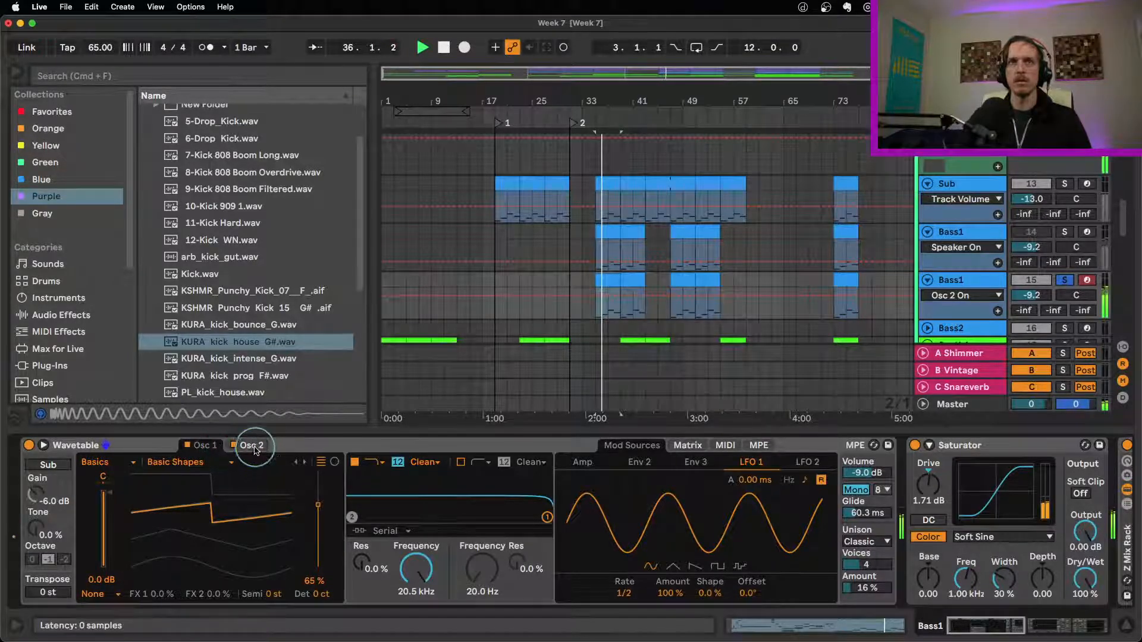
{"action": "left_click", "coordinate": [255, 449]}
{"action": "left_click_drag", "start_coordinate": [321, 494], "coordinate": [321, 483]}
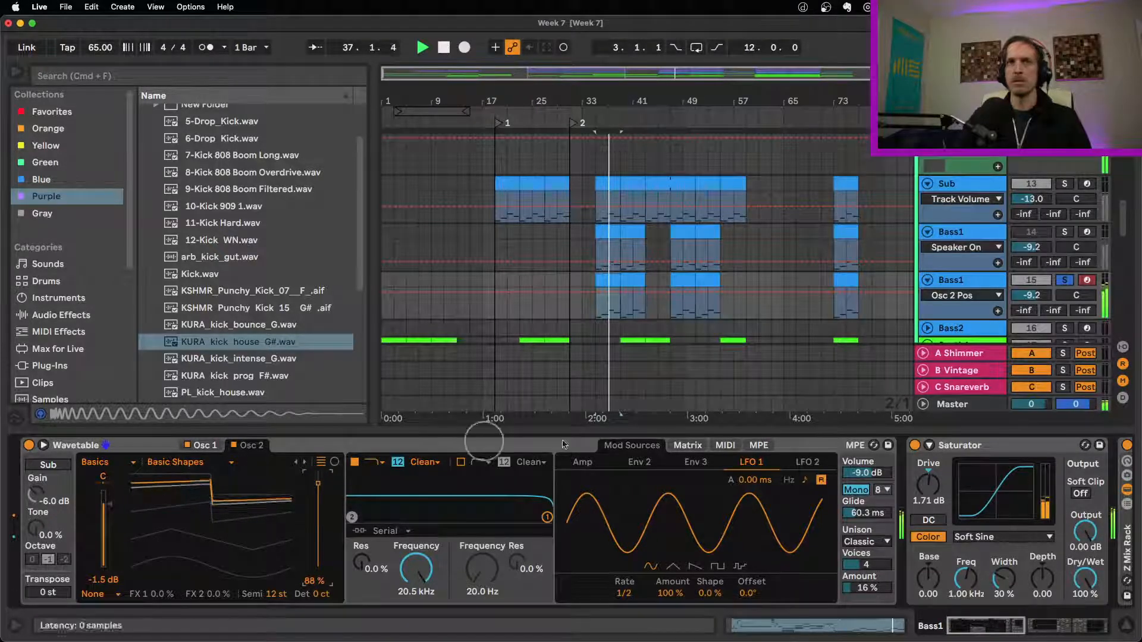
{"action": "left_click", "coordinate": [186, 446]}
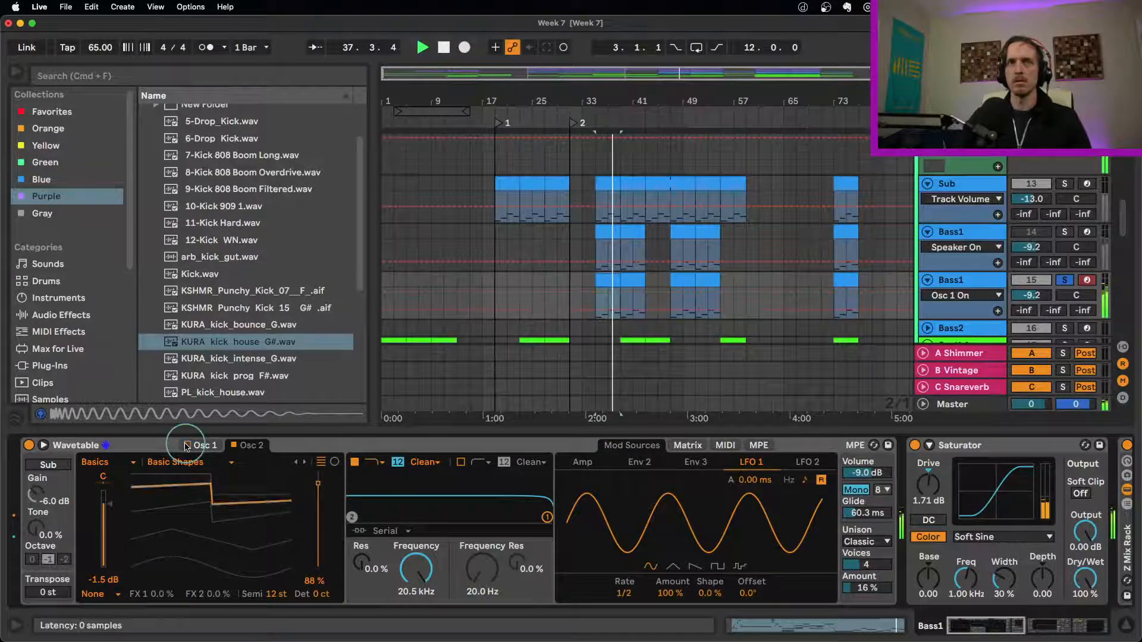
{"action": "left_click", "coordinate": [186, 446]}
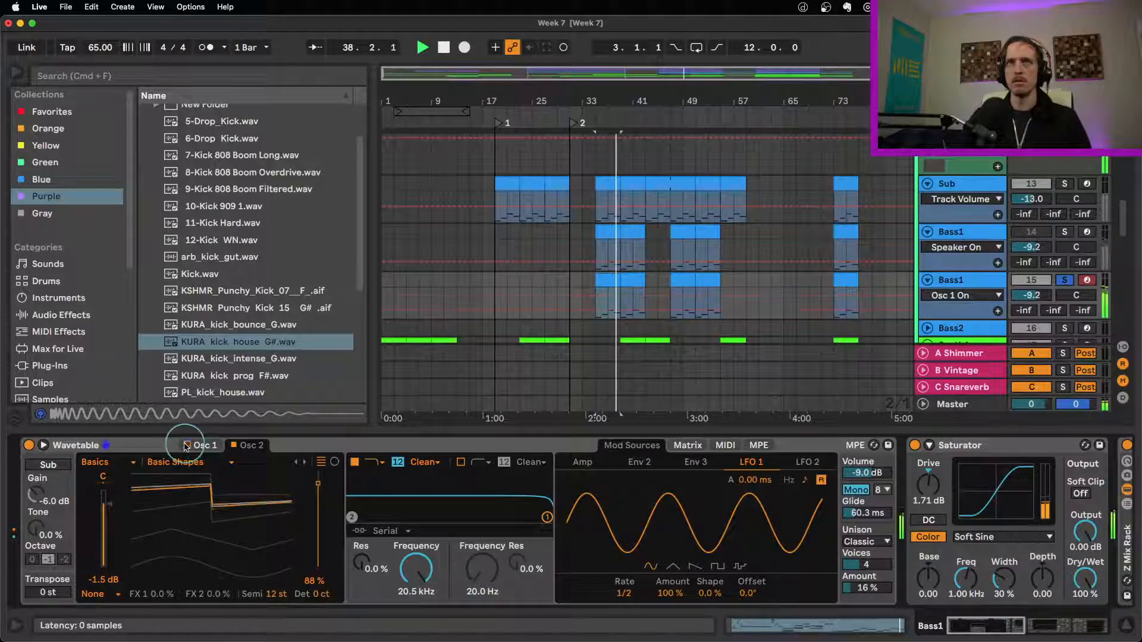
Solo the original Bass1 as well and set the duplicate's unison amount to 22% and glide to 24.7 ms.
{"action": "left_click", "coordinate": [1064, 232]}
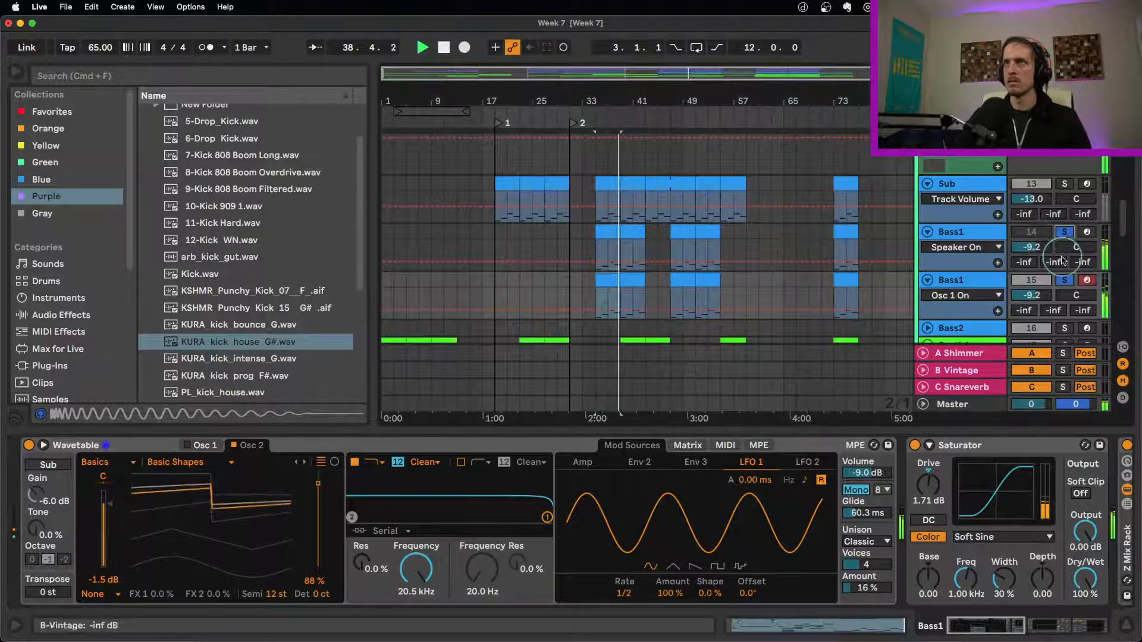
{"action": "left_click", "coordinate": [886, 573]}
{"action": "mouse_move", "coordinate": [870, 590]}
{"action": "left_mouse_down"}
{"action": "mouse_move", "coordinate": [871, 581]}
{"action": "mouse_move", "coordinate": [870, 592]}
{"action": "left_mouse_up"}
{"action": "left_click_drag", "start_coordinate": [867, 513], "coordinate": [867, 515]}
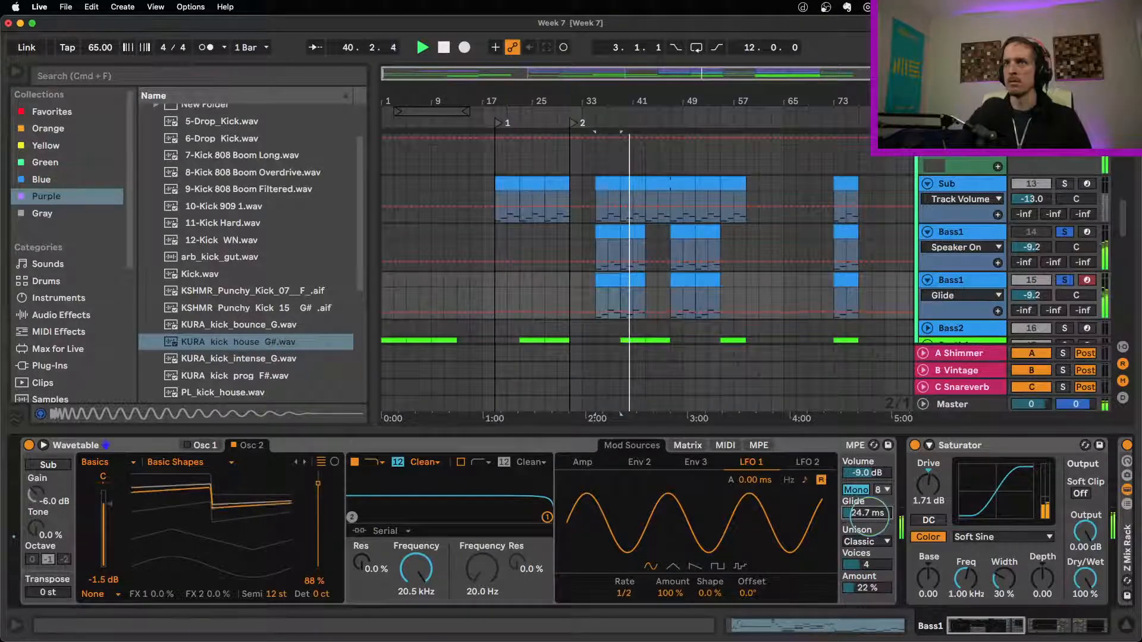
Set the low-cut band of the duplicated Bass1's EQ Eight to 74.2 Hz and check it briefly with the Sub soloed.
{"action": "mouse_move", "coordinate": [992, 626]}
{"action": "left_mouse_down"}
{"action": "mouse_move", "coordinate": [1025, 628]}
{"action": "mouse_move", "coordinate": [1015, 627]}
{"action": "left_mouse_up"}
{"action": "left_click_drag", "start_coordinate": [919, 529], "coordinate": [948, 528]}
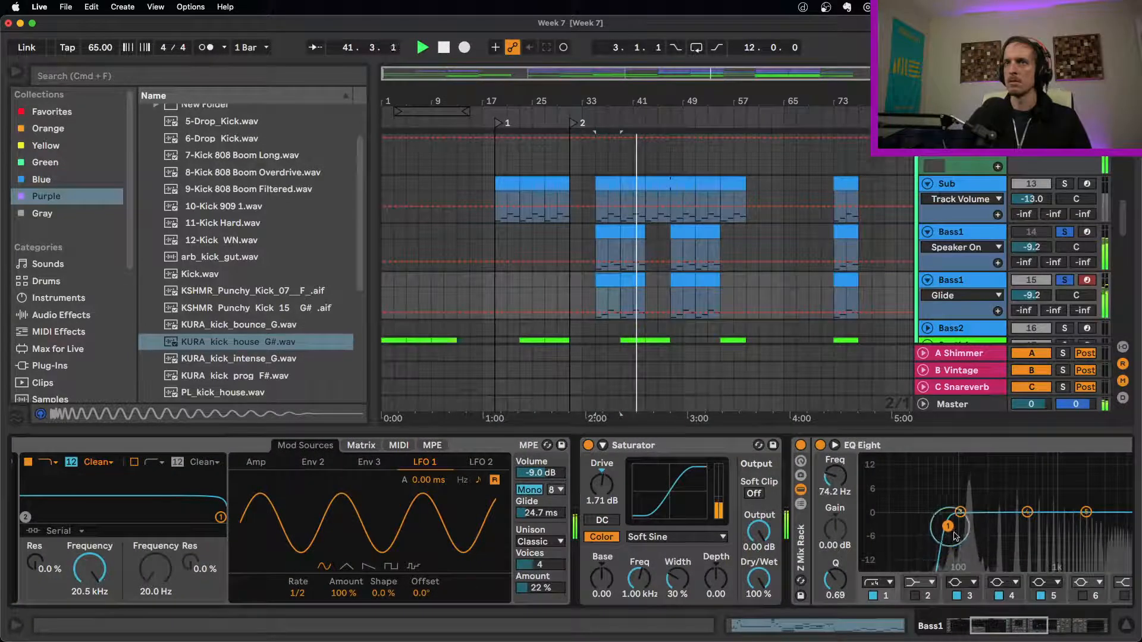
{"action": "left_click", "coordinate": [1065, 183]}
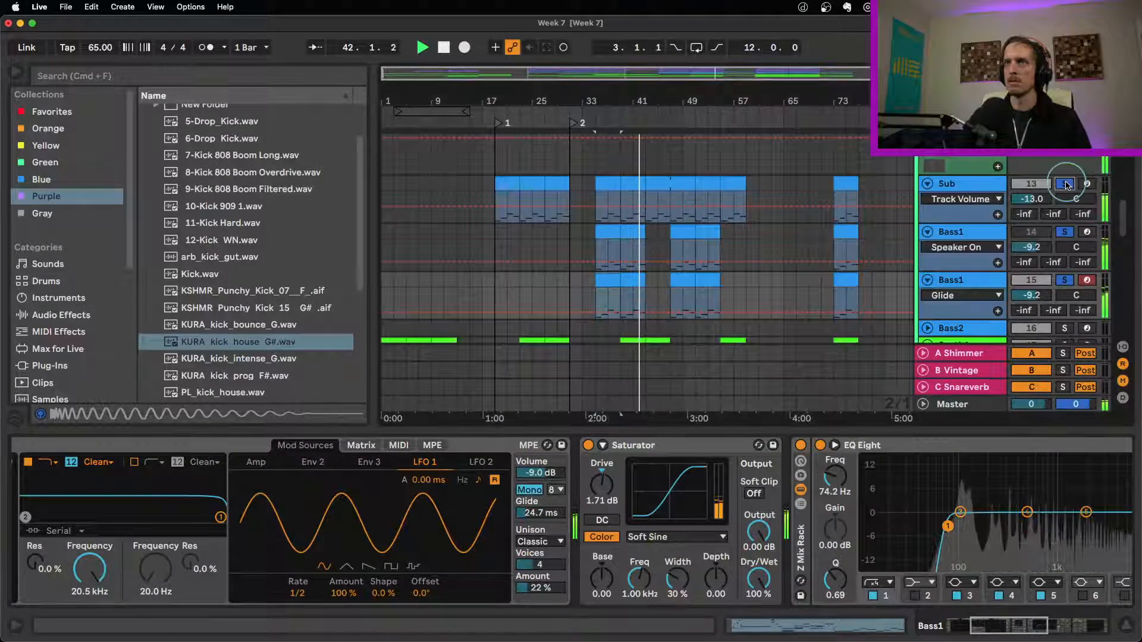
{"action": "left_click", "coordinate": [1065, 184]}
Turn oscillator 1 back on in the duplicated Bass1's Wavetable, listen from bar 35 and stop playback.
{"action": "left_click", "coordinate": [978, 285]}
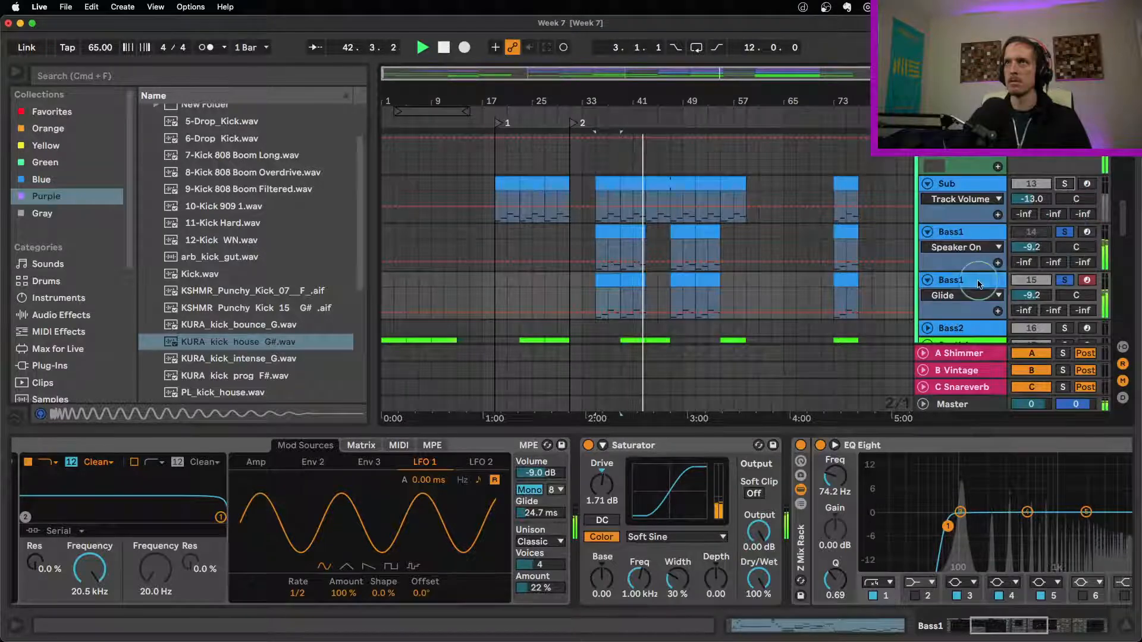
{"action": "left_click_drag", "start_coordinate": [1005, 625], "coordinate": [981, 626]}
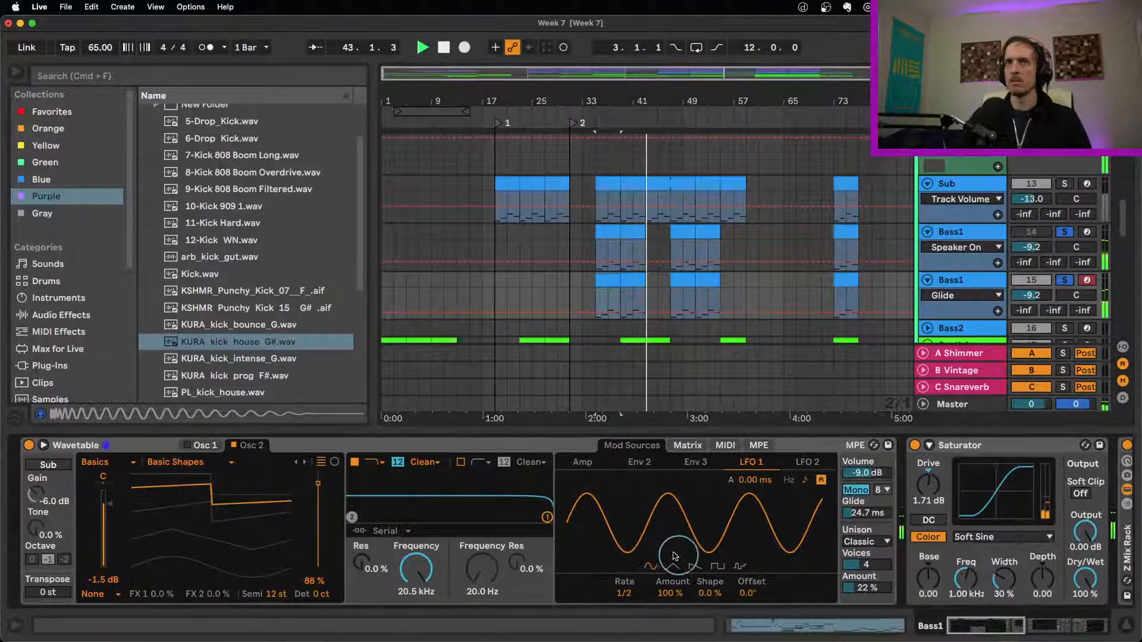
{"action": "left_click", "coordinate": [186, 446]}
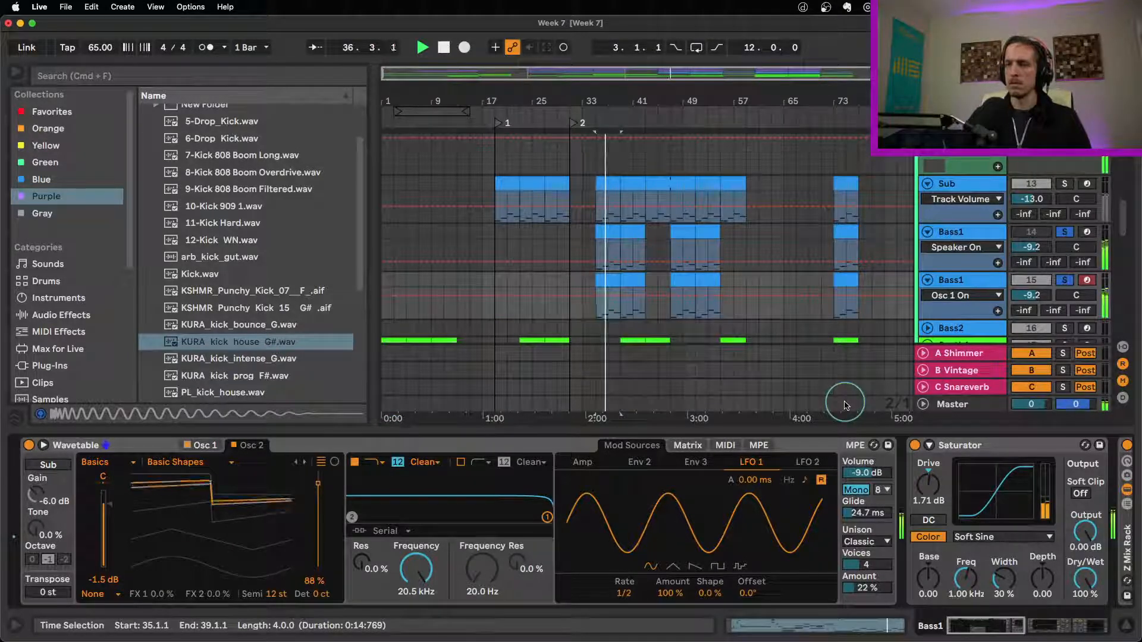
{"action": "key", "text": "space"}
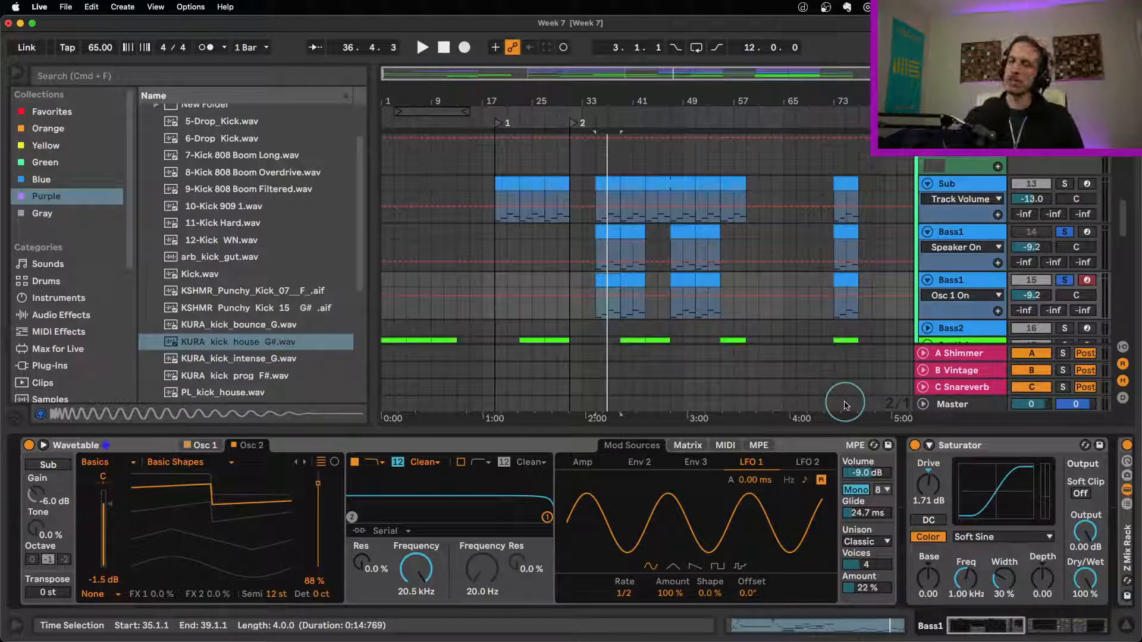
Resume playback, unsolo both Bass1 tracks, reactivate the original and set the duplicate's volume to -9.5 dB.
{"action": "key", "text": "space"}
{"action": "left_click", "coordinate": [1064, 285]}
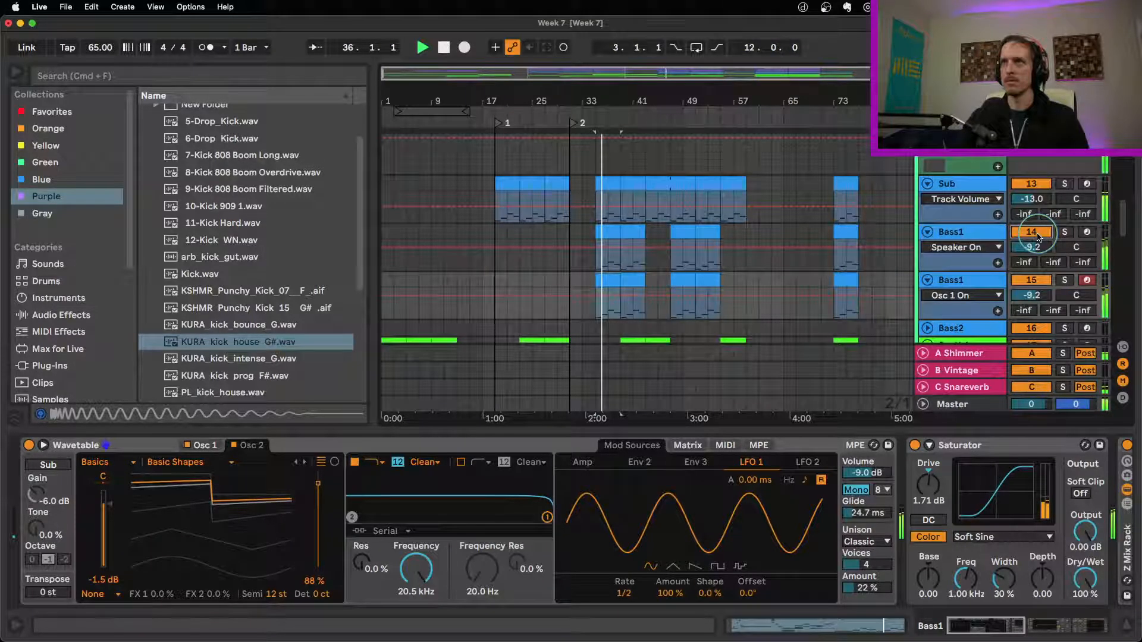
{"action": "left_click_drag", "start_coordinate": [1031, 297], "coordinate": [1031, 300]}
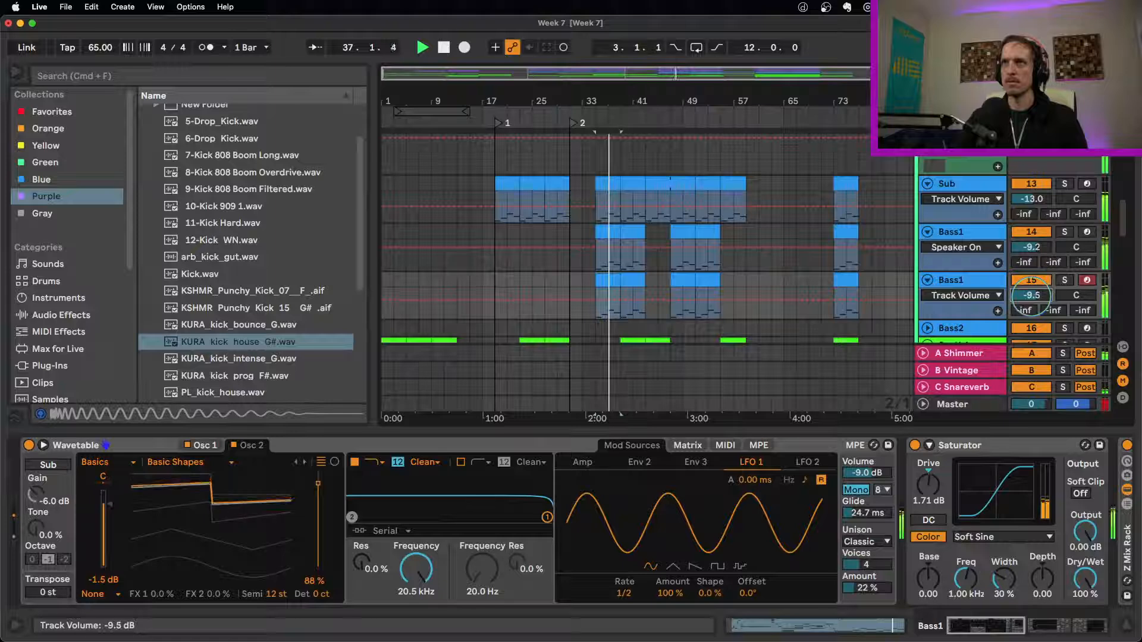
Change oscillator 1 of the duplicated Bass1 to the Bitkart wavetable from the Complex category.
{"action": "left_click", "coordinate": [202, 444]}
{"action": "left_click", "coordinate": [111, 463]}
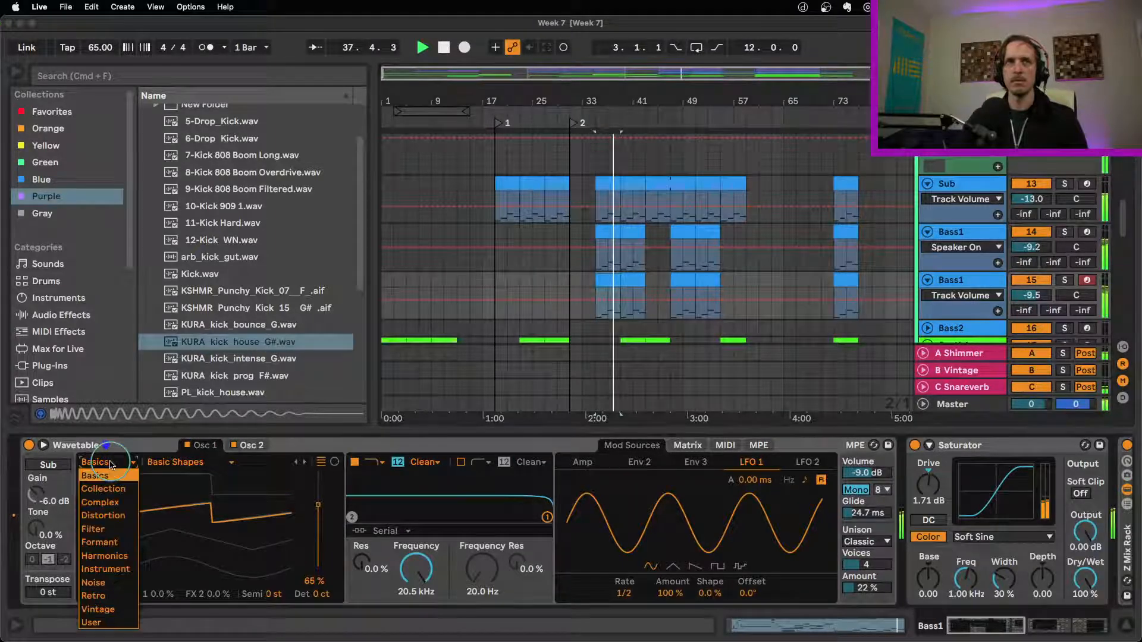
{"action": "left_click", "coordinate": [100, 503]}
{"action": "left_click", "coordinate": [305, 463]}
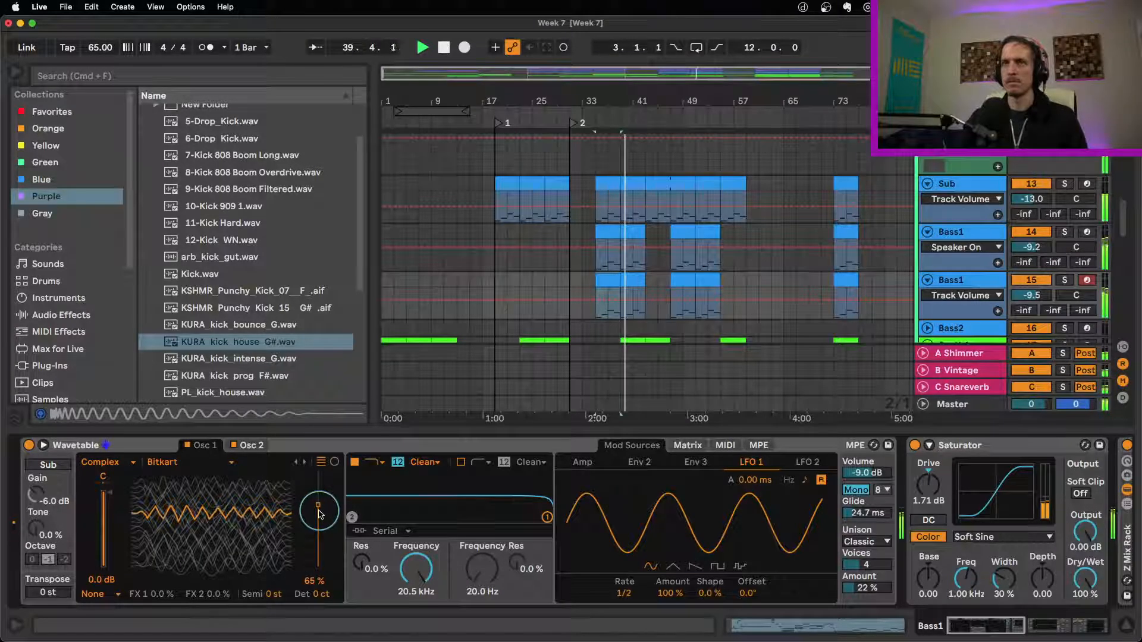
Modulate the oscillator 1 position with LFO 2 by 3.1 and set the LFO 2 rate to 0.29 Hz.
{"action": "left_click", "coordinate": [688, 446]}
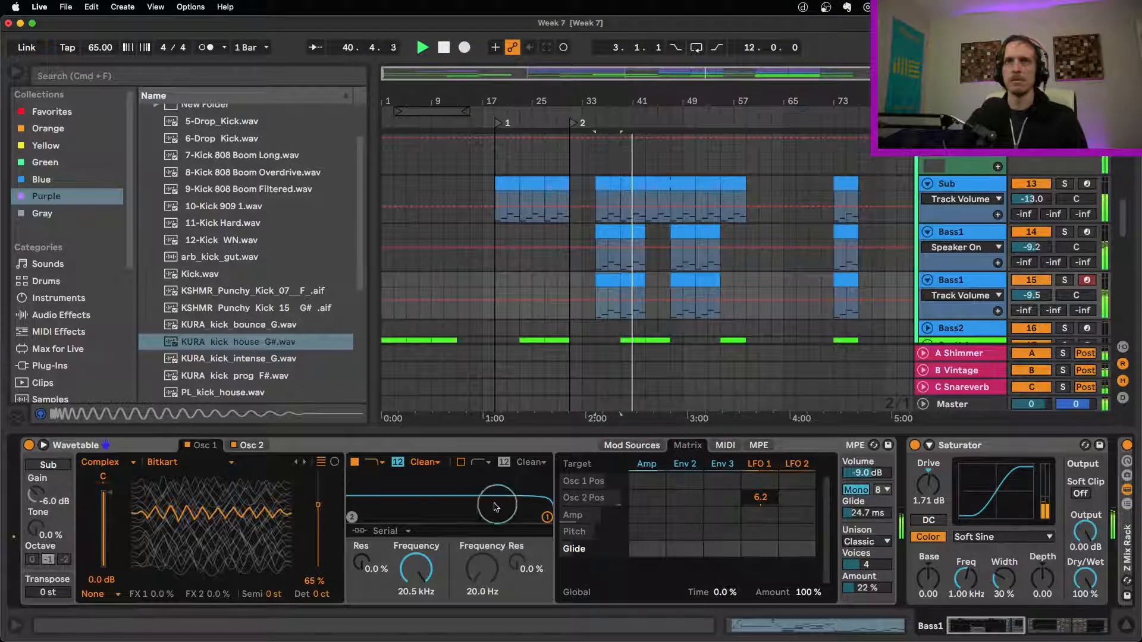
{"action": "left_click_drag", "start_coordinate": [798, 483], "coordinate": [800, 474]}
{"action": "left_click", "coordinate": [748, 481]}
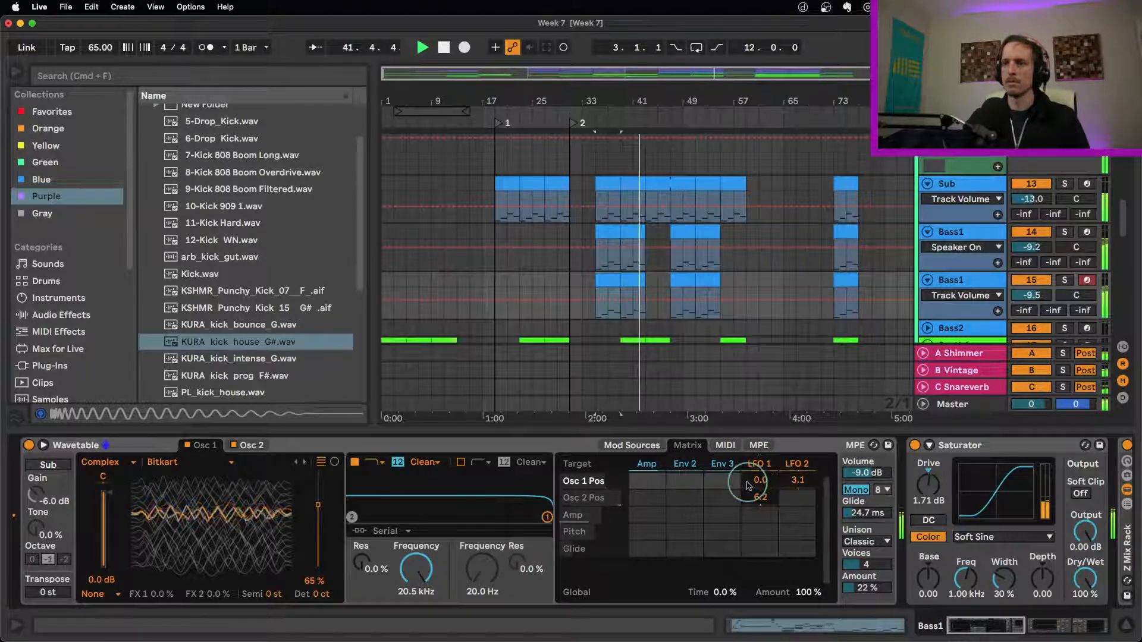
{"action": "left_click", "coordinate": [723, 485]}
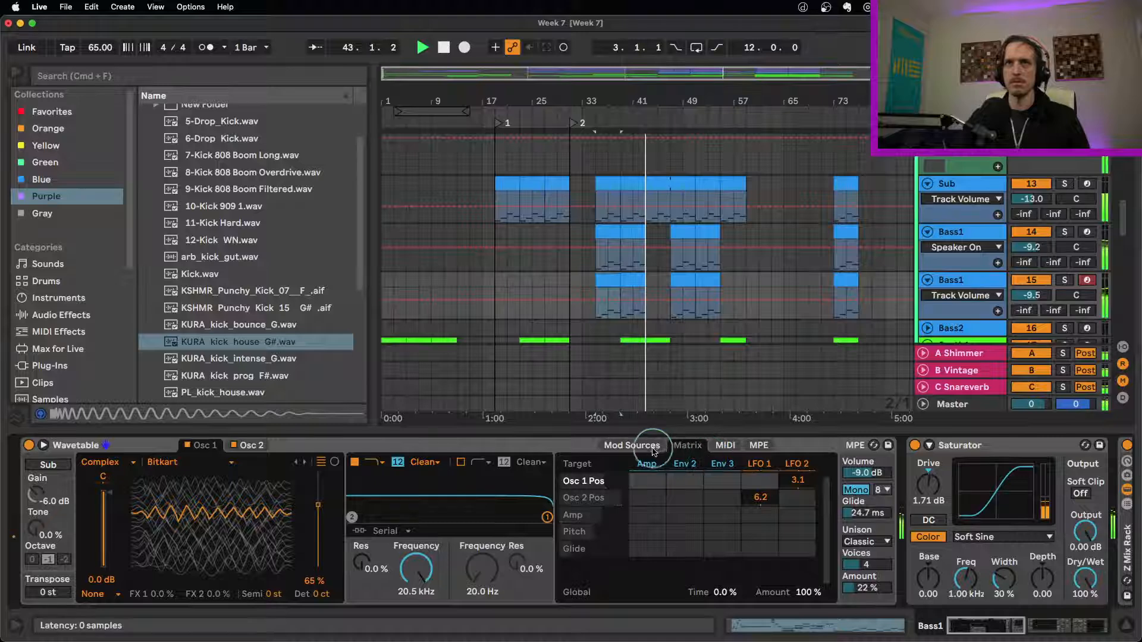
{"action": "left_click", "coordinate": [631, 445]}
{"action": "left_click", "coordinate": [807, 462]}
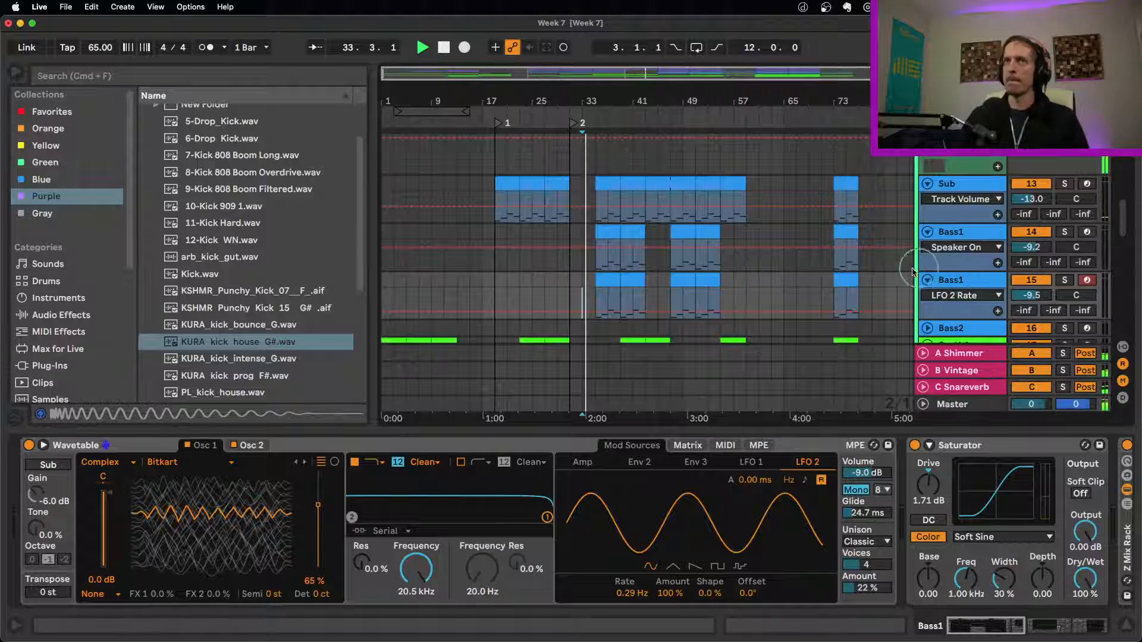
Switch oscillator 1 of the duplicated Bass1 to the Bitten Filter wavetable.
{"action": "scroll", "coordinate": [850, 285], "scroll_direction": "down", "scroll_amount": 4}
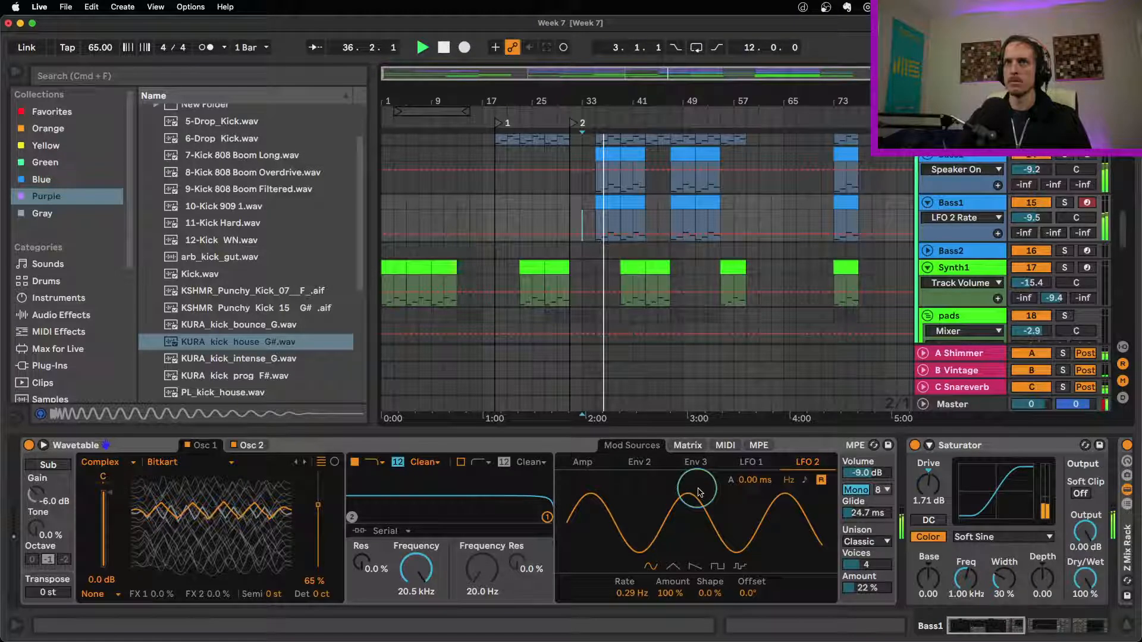
{"action": "left_click", "coordinate": [305, 462]}
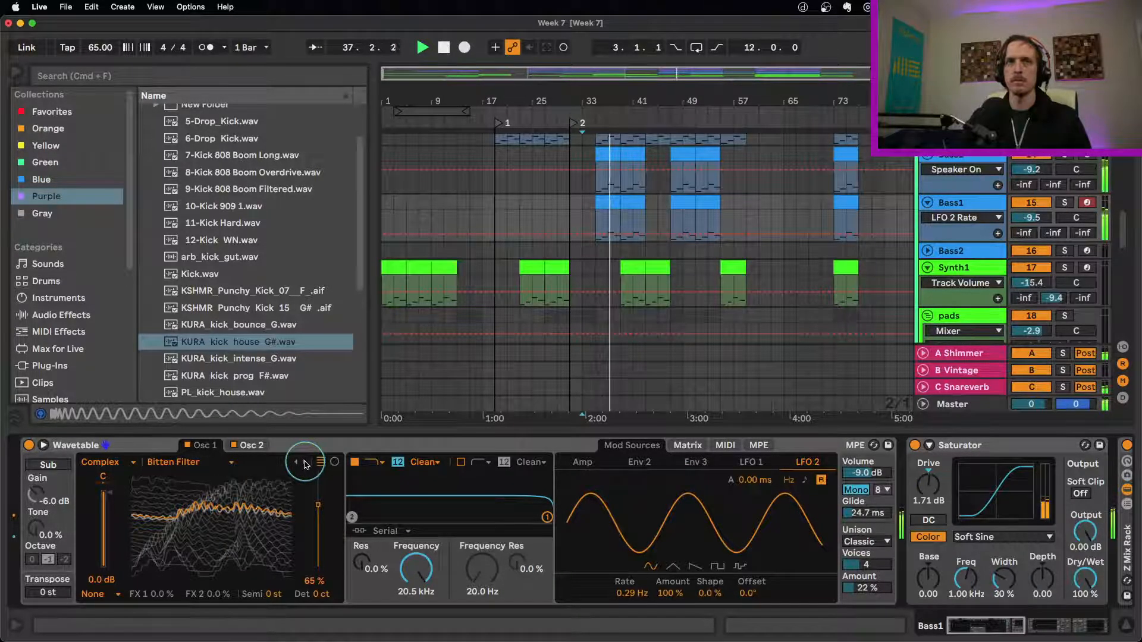
Step oscillator 1 of the duplicated Bass1 through the Complex wavetables to Noise Manipulator and set its position to 48%.
{"action": "left_click", "coordinate": [305, 463]}
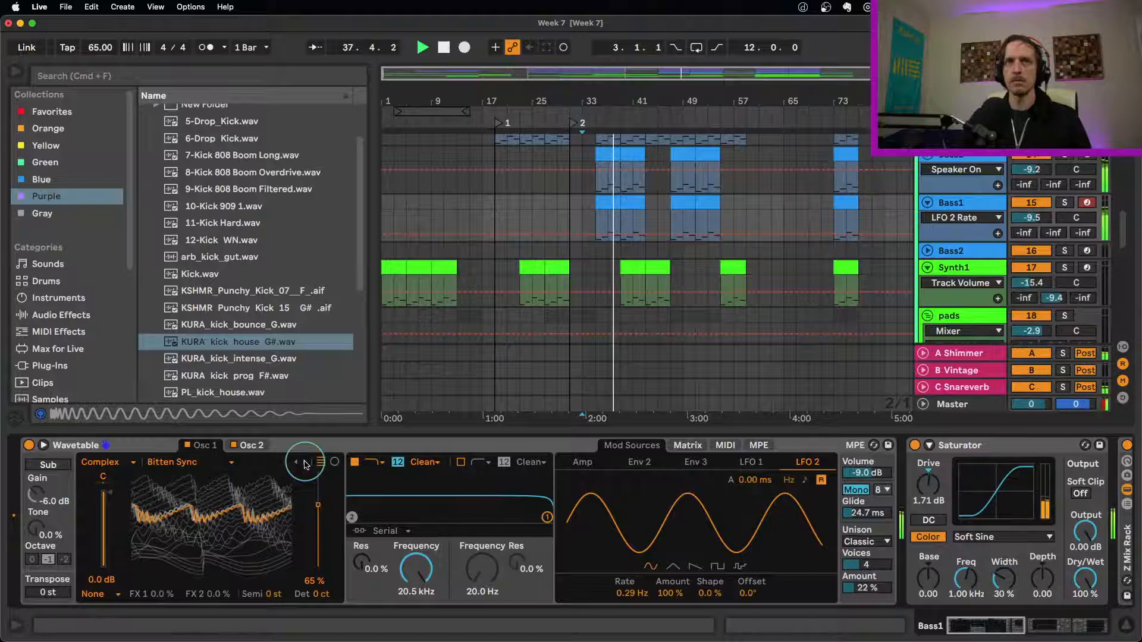
{"action": "left_click", "coordinate": [305, 463]}
{"action": "left_click_drag", "start_coordinate": [318, 505], "coordinate": [317, 529]}
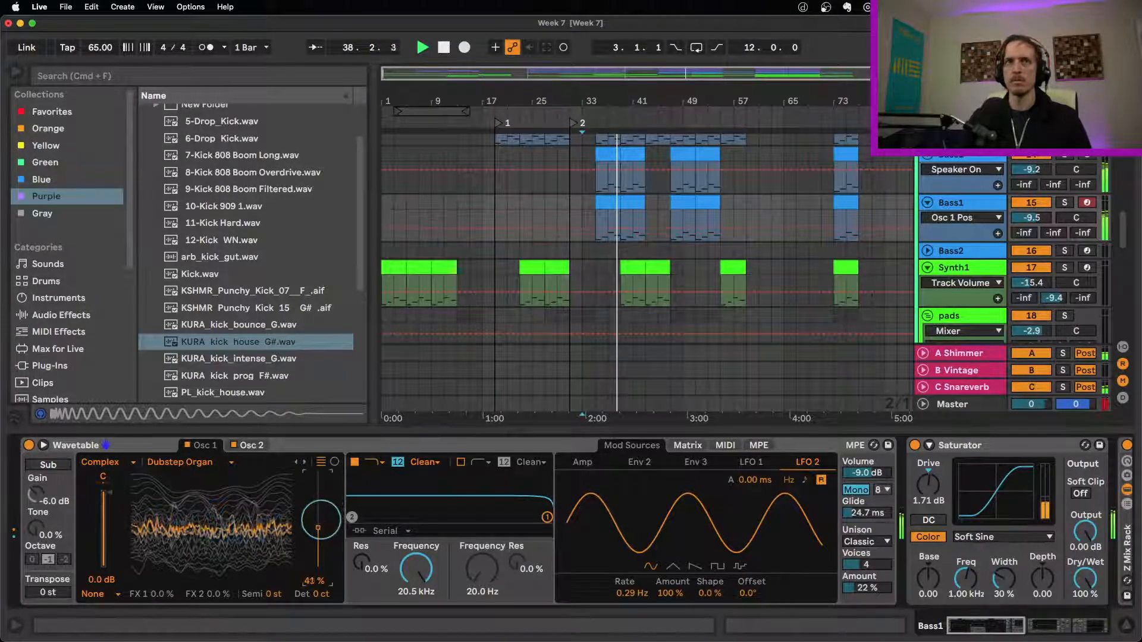
{"action": "left_click", "coordinate": [303, 465]}
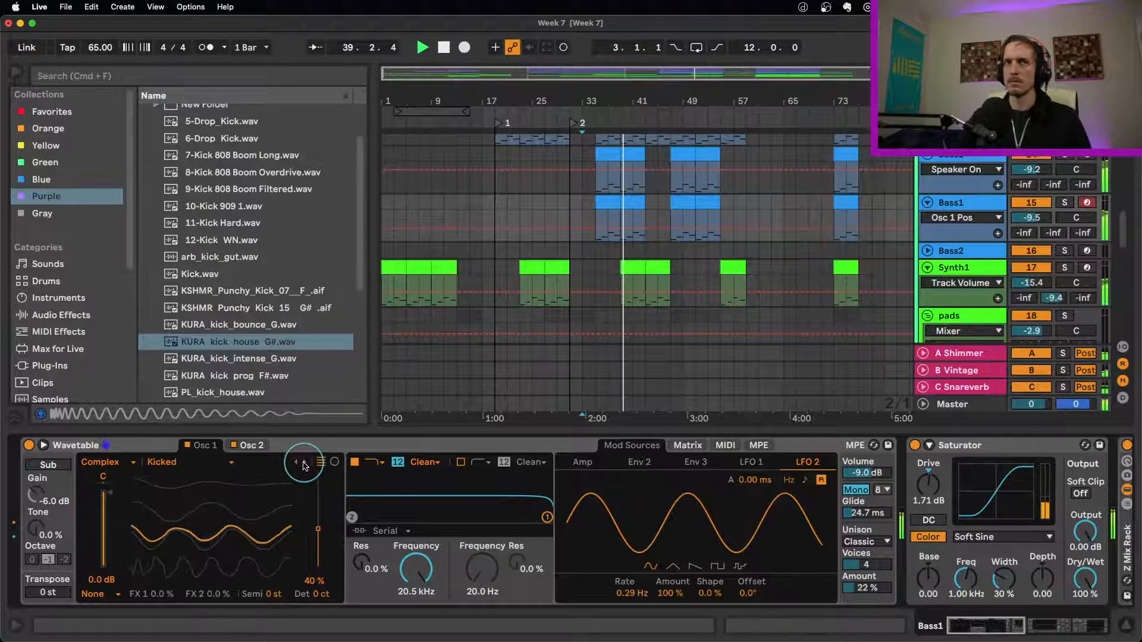
{"action": "left_click_drag", "start_coordinate": [320, 529], "coordinate": [321, 559]}
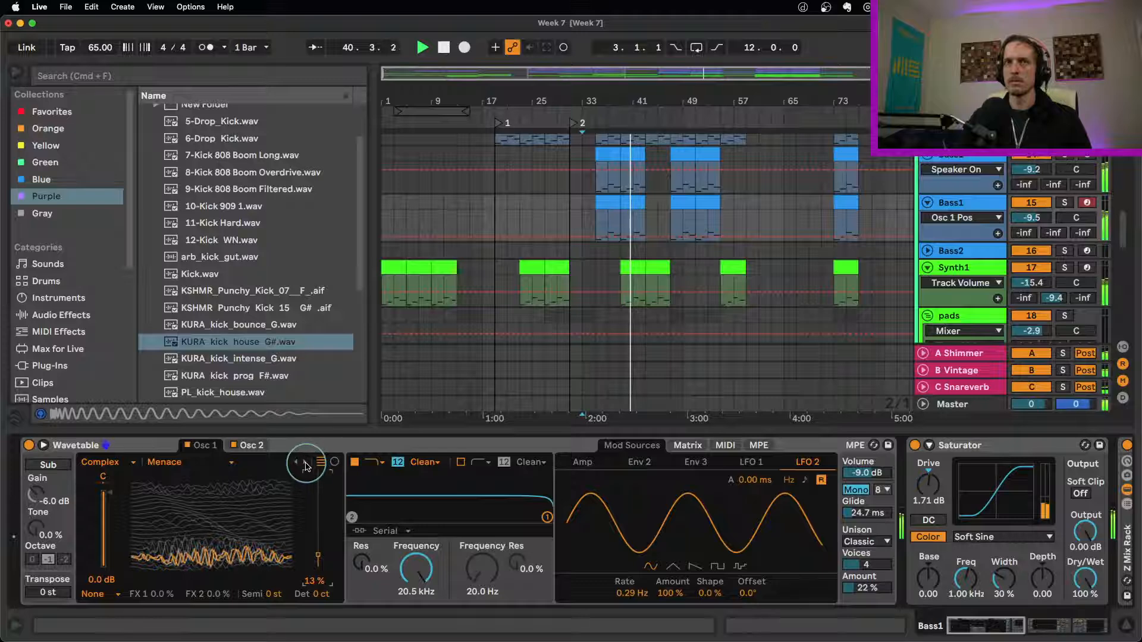
{"action": "left_click", "coordinate": [304, 463]}
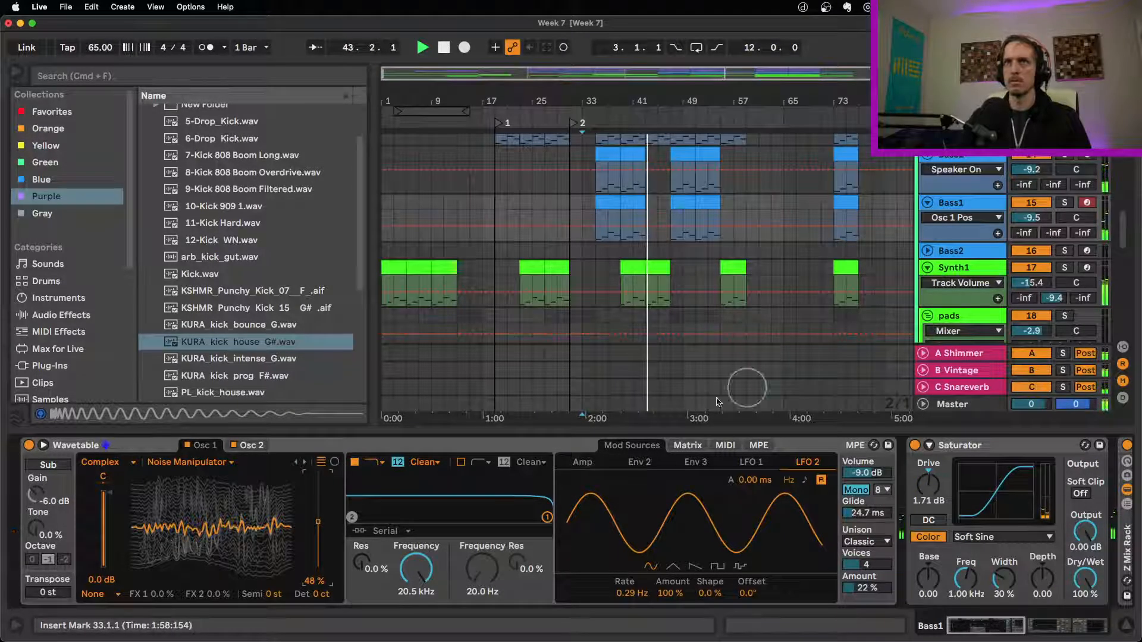
Set the duplicated Bass1's amp envelope release to 525 ms and continue playback from bar 41.
{"action": "left_click", "coordinate": [584, 463]}
{"action": "left_click_drag", "start_coordinate": [764, 546], "coordinate": [765, 557]}
{"action": "left_click", "coordinate": [632, 240]}
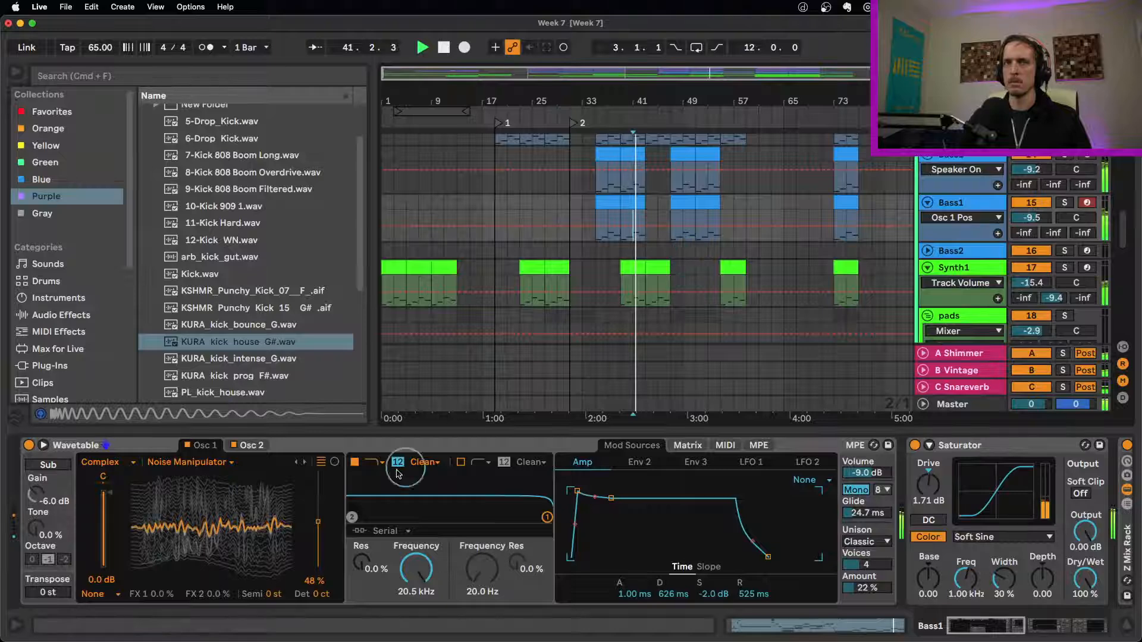
Try the Octa Phase wavetable on oscillator 1 of the duplicated Bass1, then return it to Bitkart.
{"action": "left_click", "coordinate": [304, 462]}
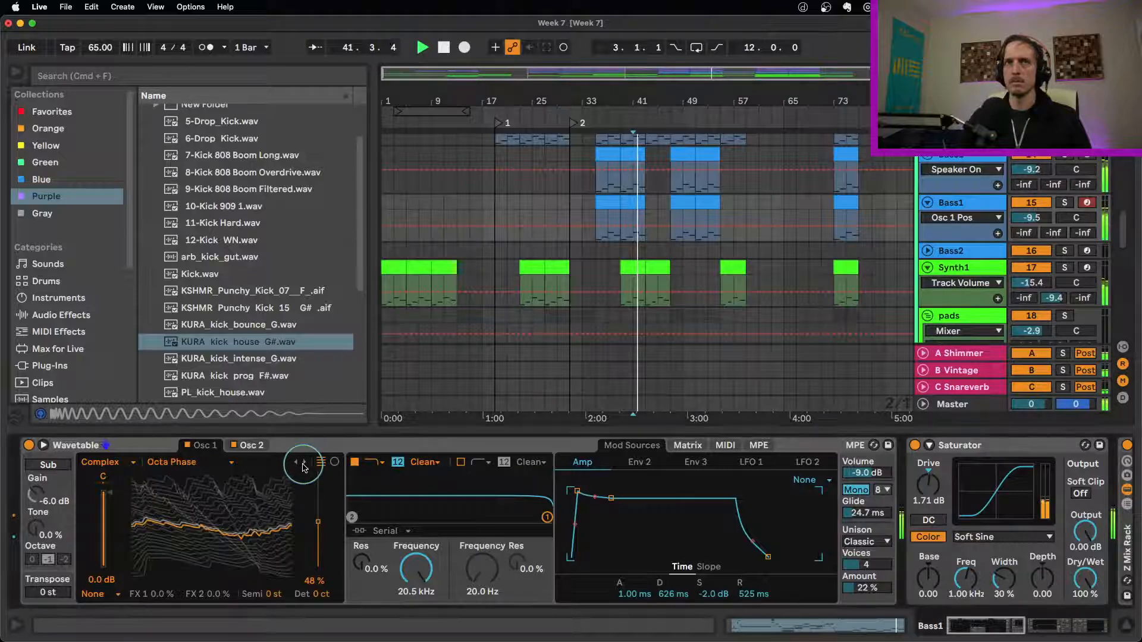
{"action": "left_click", "coordinate": [172, 462]}
{"action": "left_click", "coordinate": [172, 261]}
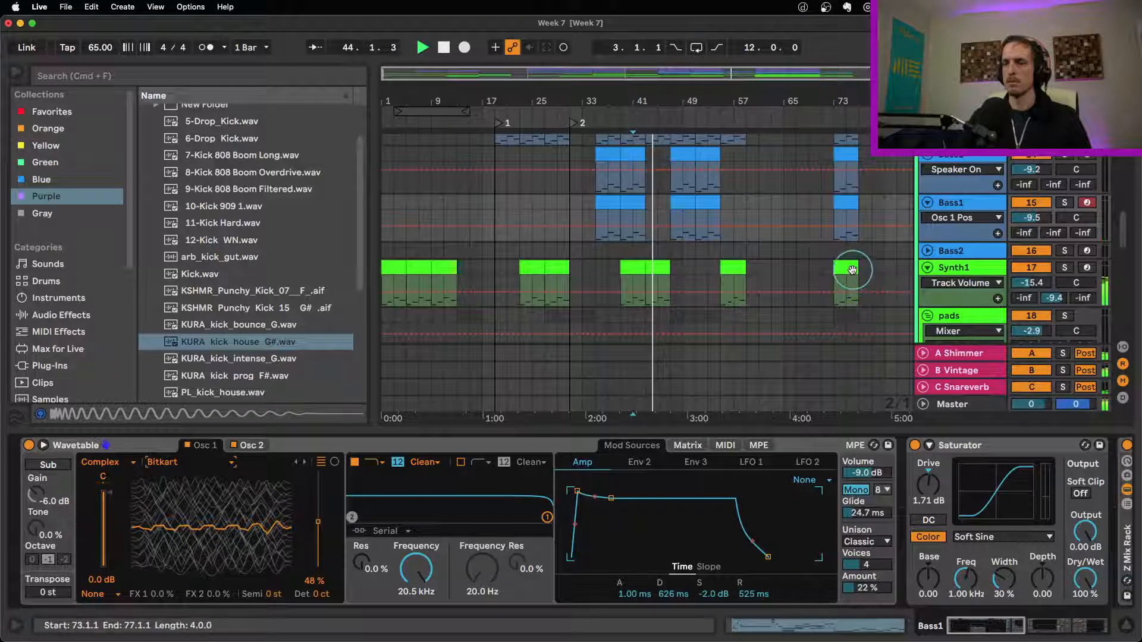
Check the Synth1 on track 22 in solo and set its volume to -19.3 dB.
{"action": "left_click_drag", "start_coordinate": [1123, 238], "coordinate": [1117, 288]}
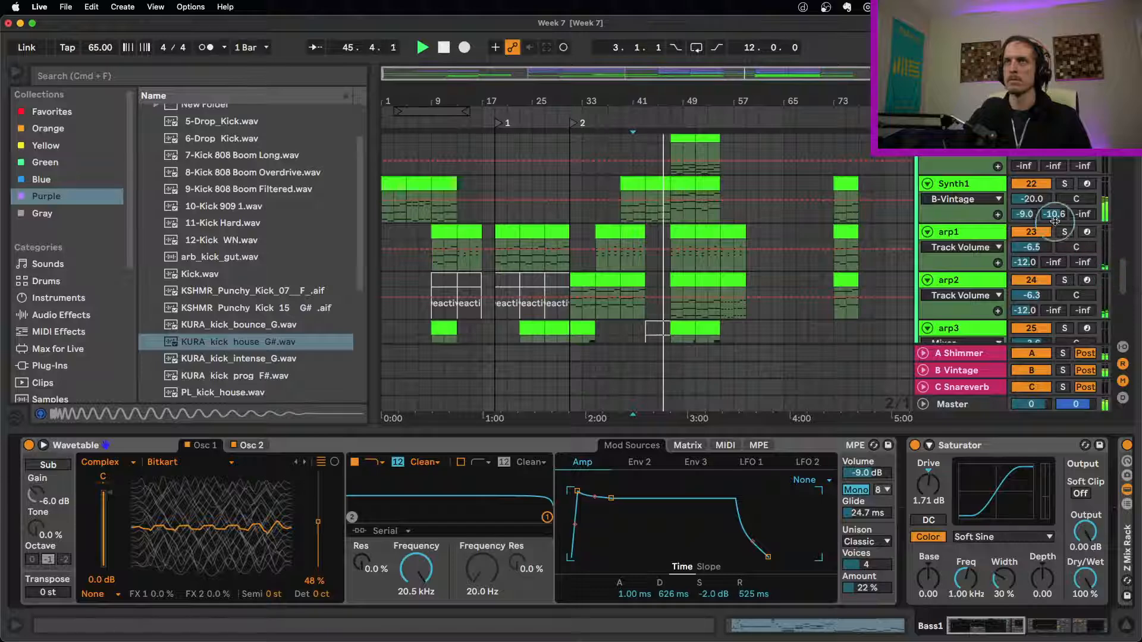
{"action": "left_click", "coordinate": [1065, 184]}
{"action": "left_click", "coordinate": [1065, 186]}
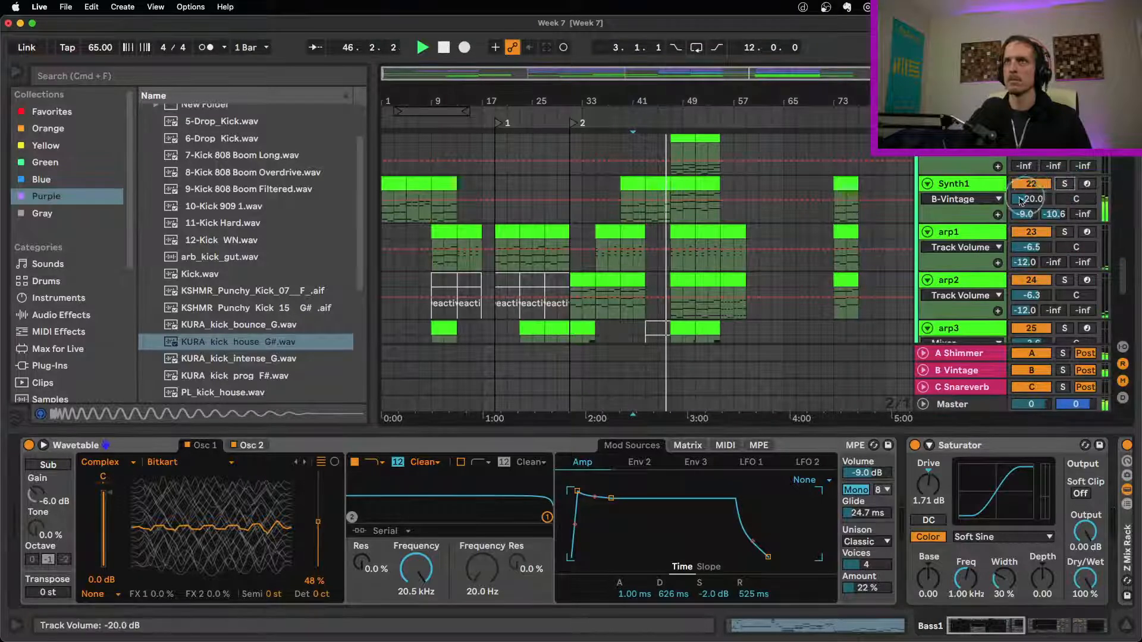
{"action": "left_click", "coordinate": [1031, 200]}
{"action": "left_click_drag", "start_coordinate": [1031, 199], "coordinate": [1032, 198]}
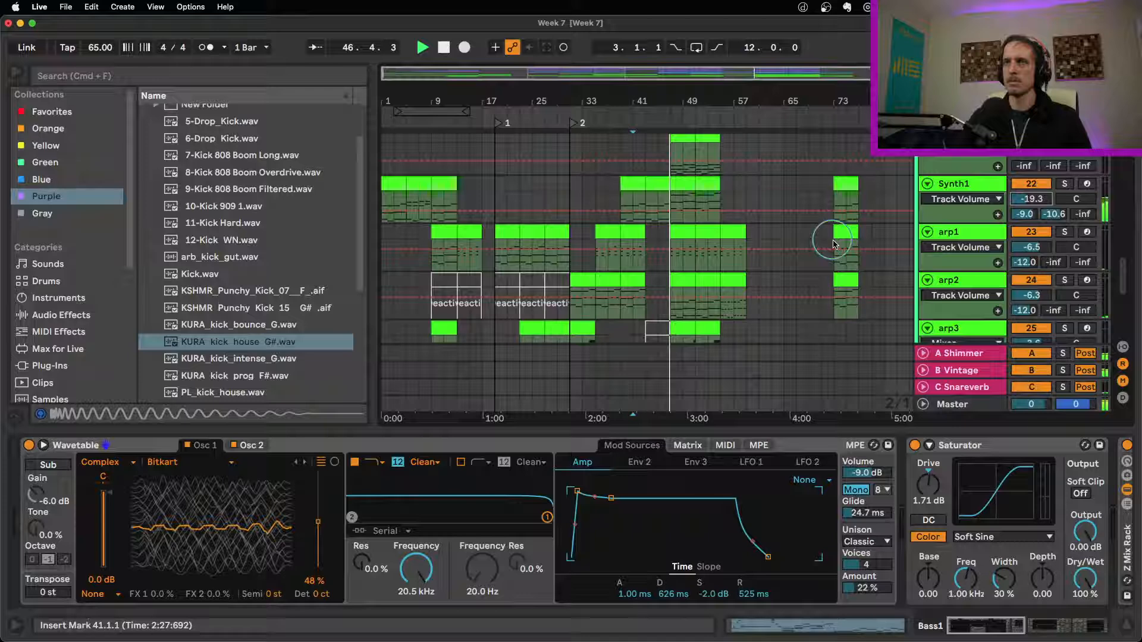
Compare the mix with and without the arp3 on track 26 and show that track's devices.
{"action": "scroll", "coordinate": [833, 244], "scroll_direction": "up", "scroll_amount": 5}
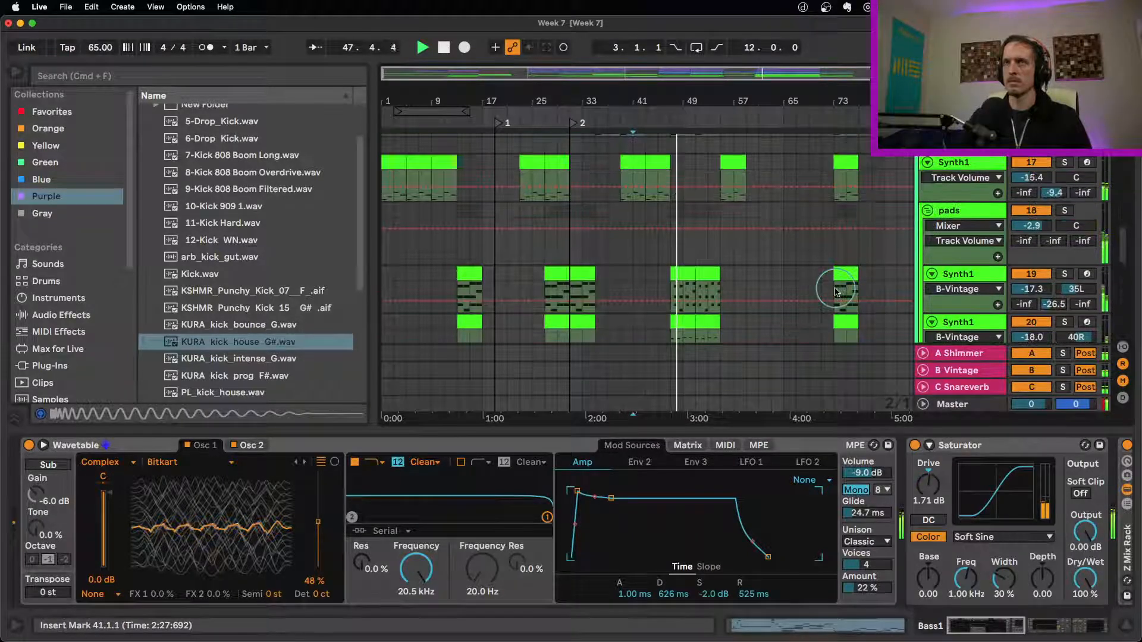
{"action": "scroll", "coordinate": [836, 290], "scroll_direction": "up", "scroll_amount": 3}
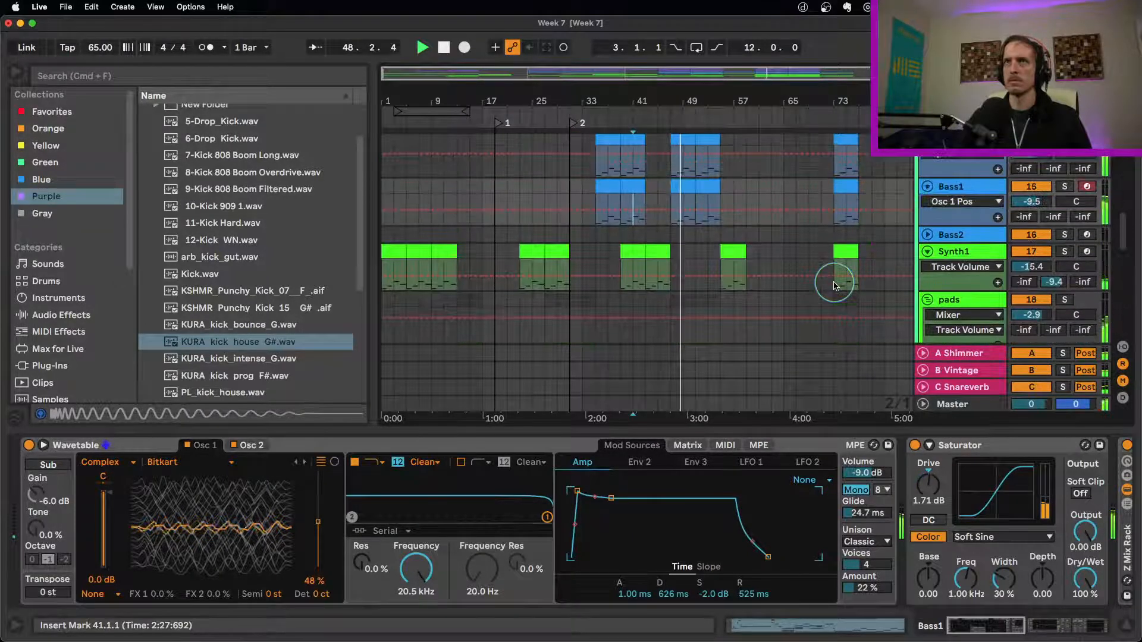
{"action": "scroll", "coordinate": [833, 286], "scroll_direction": "down", "scroll_amount": 10}
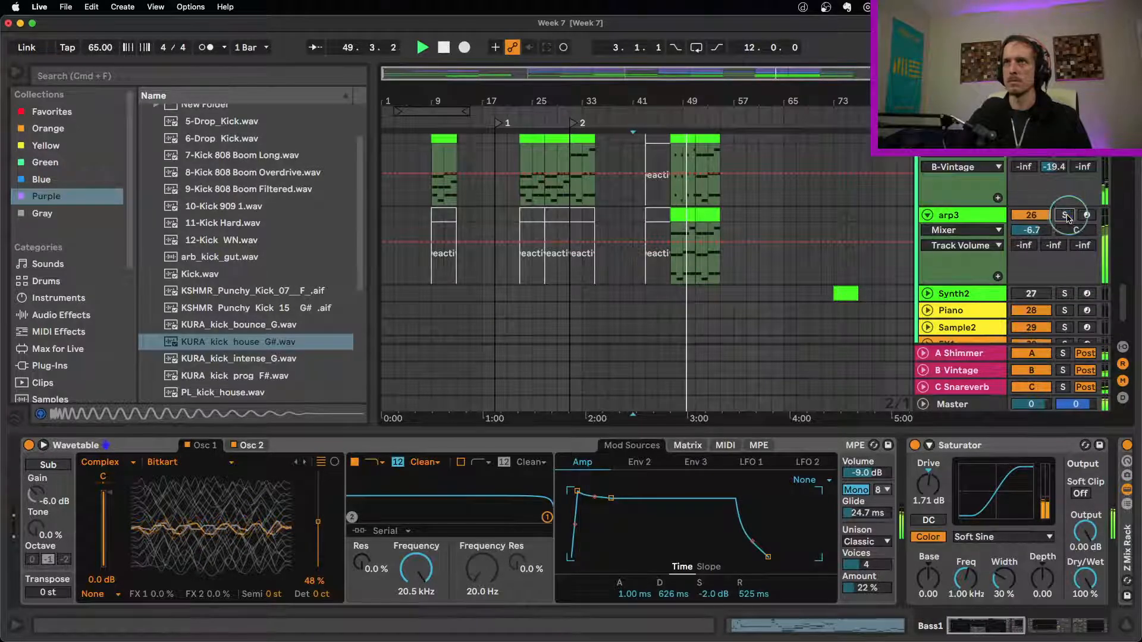
{"action": "left_click", "coordinate": [1044, 217]}
{"action": "left_click", "coordinate": [1045, 218]}
{"action": "left_click", "coordinate": [975, 213]}
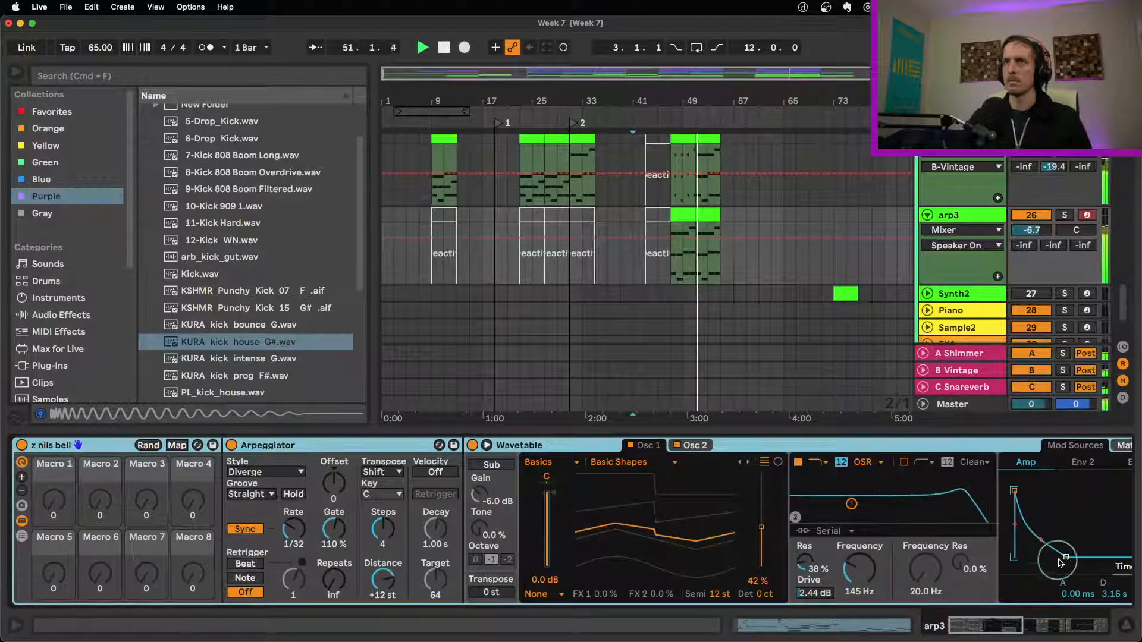
Shorten the amp envelope decay of arp3 on track 26 to 1.48 s and lower its filter 1 frequency to 53.8 Hz.
{"action": "left_click_drag", "start_coordinate": [1059, 564], "coordinate": [1055, 563]}
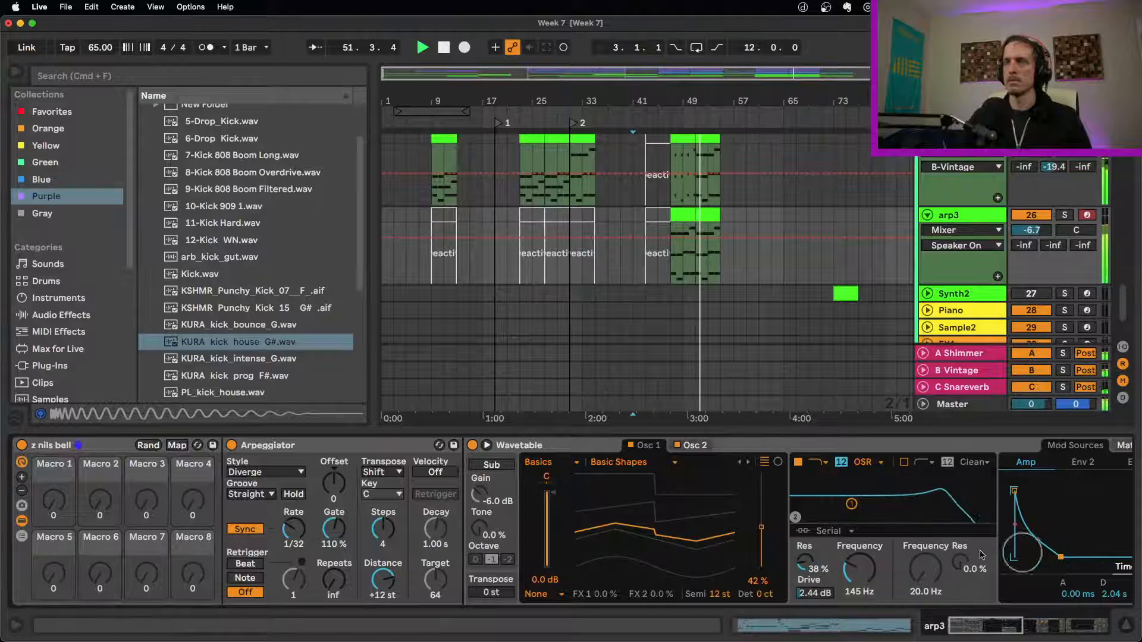
{"action": "left_click_drag", "start_coordinate": [857, 565], "coordinate": [851, 572]}
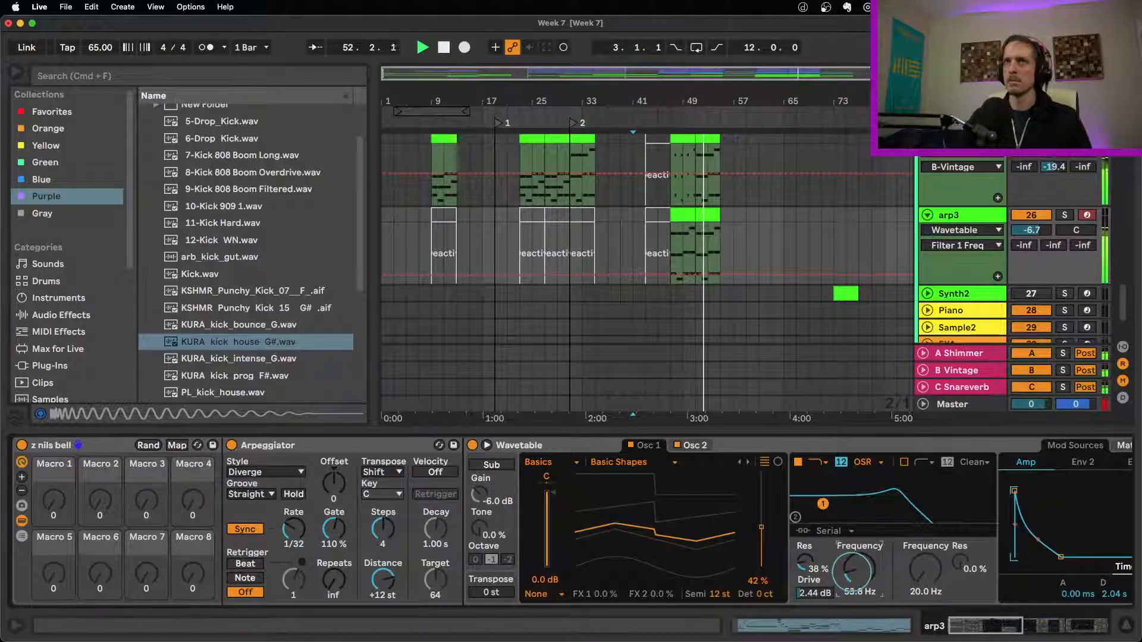
{"action": "left_click_drag", "start_coordinate": [1061, 557], "coordinate": [1057, 557]}
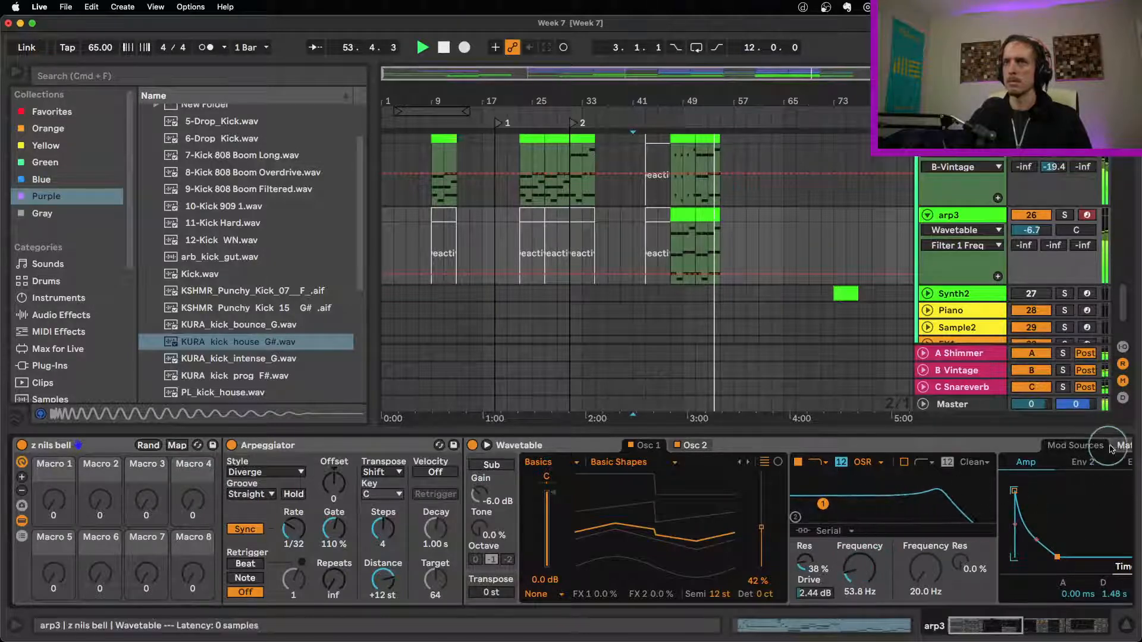
Set the Env 2 modulation of the filter 1 frequency to 73 in arp3's Wavetable.
{"action": "scroll", "coordinate": [1011, 505], "scroll_direction": "right", "scroll_amount": 5}
{"action": "left_click", "coordinate": [916, 446]}
{"action": "left_click", "coordinate": [914, 499]}
{"action": "left_click_drag", "start_coordinate": [914, 500], "coordinate": [914, 493]}
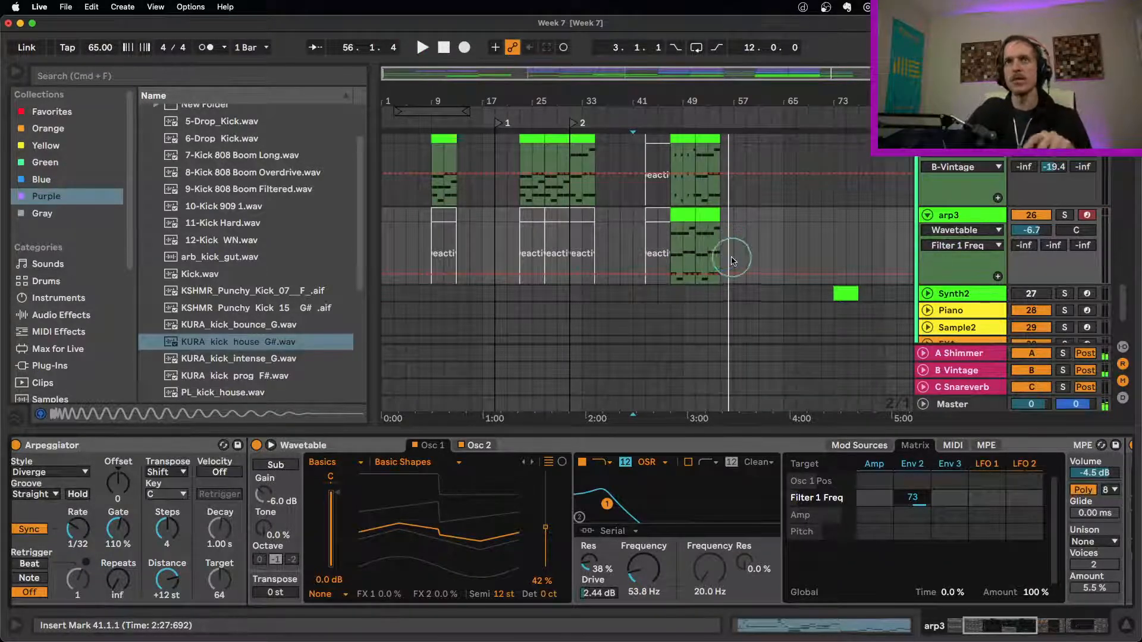
Solo the Synth1 pads on tracks 19 and 20 and listen to them together from bar 47.
{"action": "scroll", "coordinate": [730, 260], "scroll_direction": "up", "scroll_amount": 6}
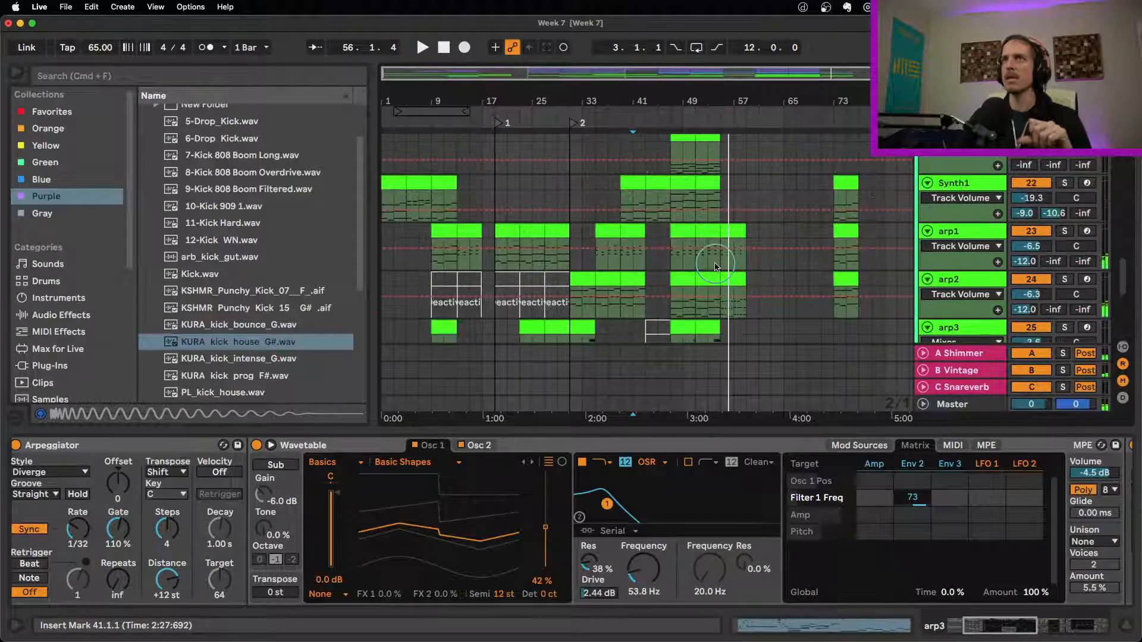
{"action": "scroll", "coordinate": [715, 267], "scroll_direction": "up", "scroll_amount": 5}
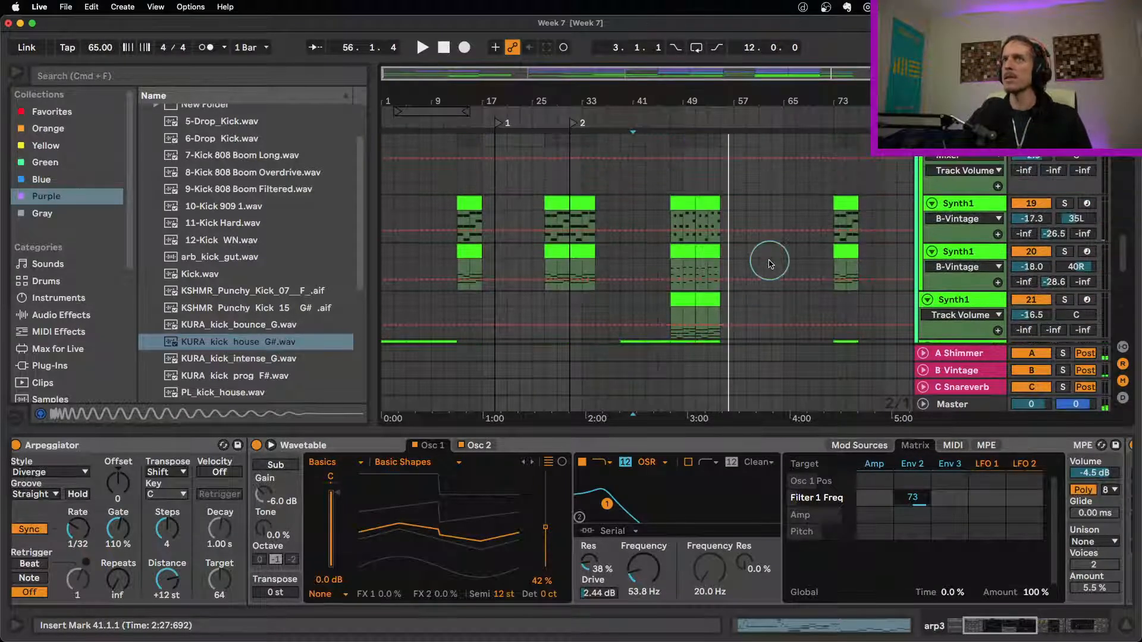
{"action": "left_click", "coordinate": [980, 201]}
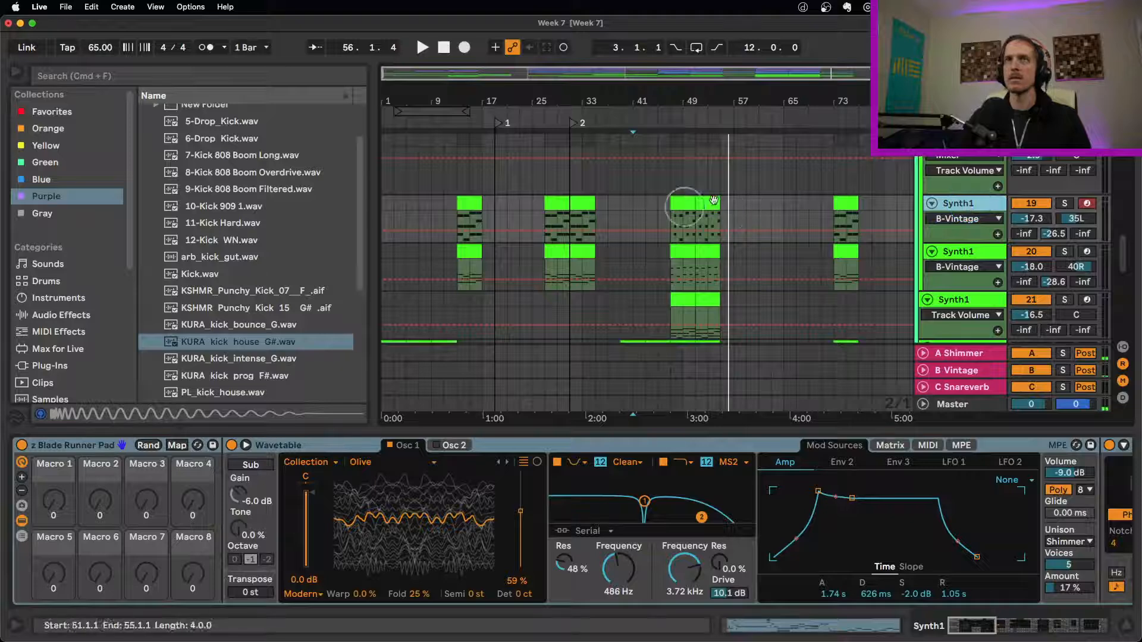
{"action": "left_click", "coordinate": [1065, 203]}
{"action": "key", "text": "space"}
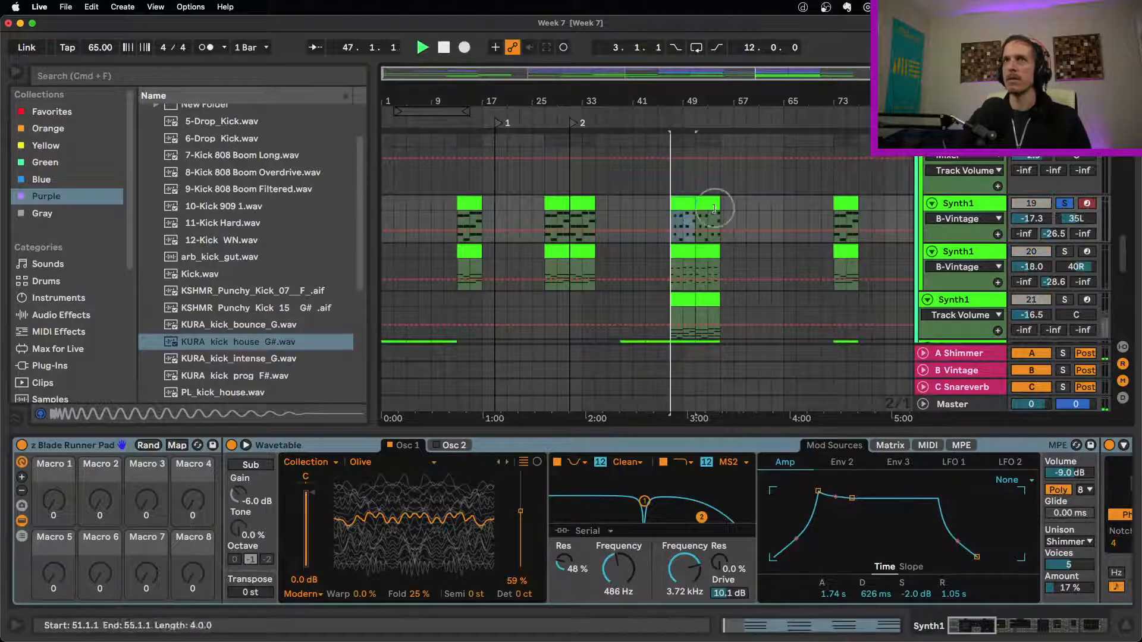
{"action": "left_click", "coordinate": [1065, 253]}
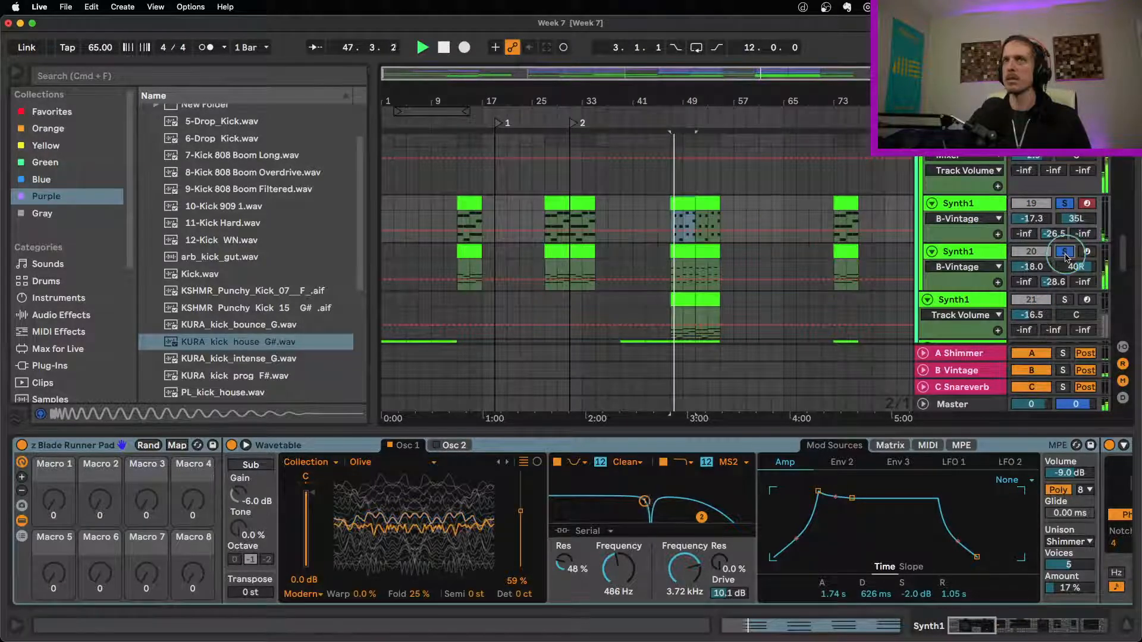
{"action": "left_click", "coordinate": [967, 250]}
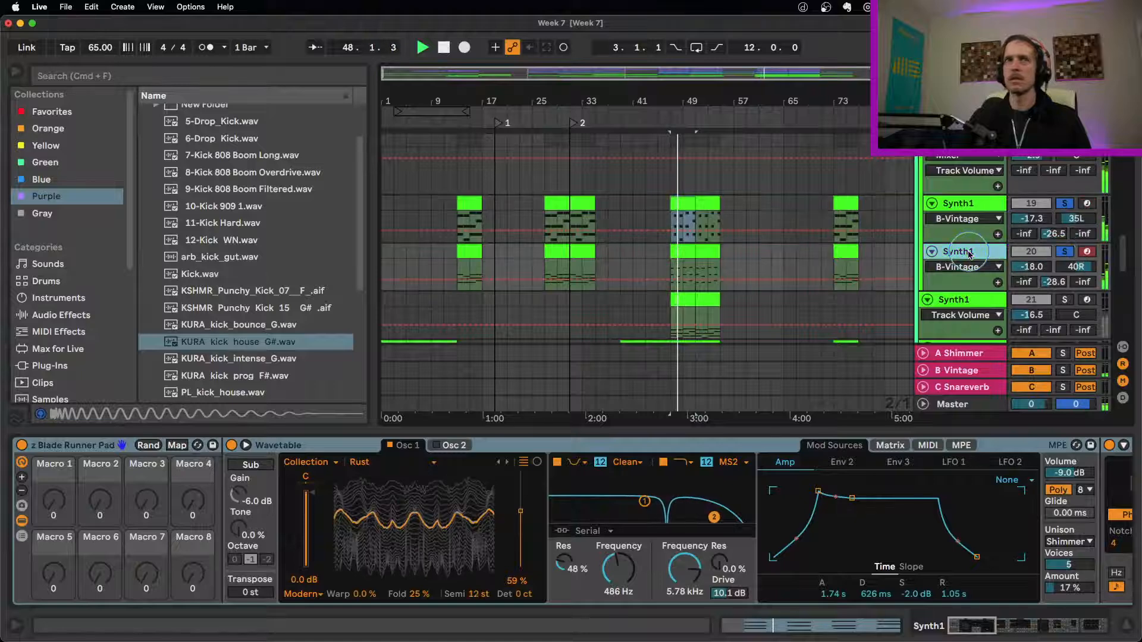
Audition the Synth1 on track 21 with the other pads, then leave only the Synth1 on track 22 soloed.
{"action": "scroll", "coordinate": [1041, 282], "scroll_direction": "down", "scroll_amount": 1}
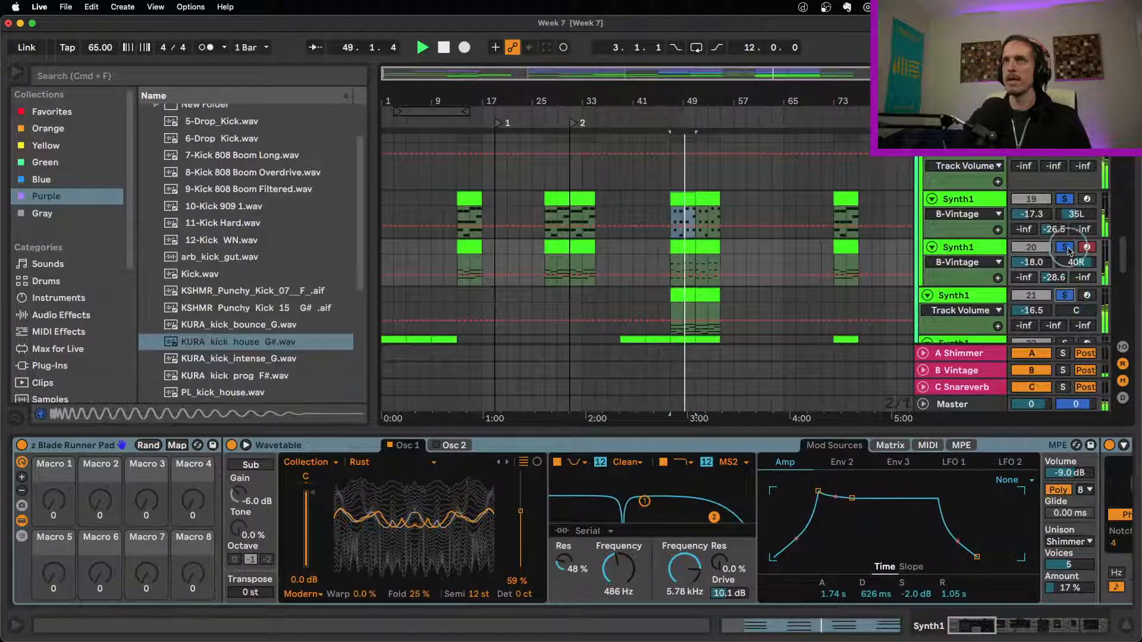
{"action": "scroll", "coordinate": [1066, 261], "scroll_direction": "down", "scroll_amount": 2}
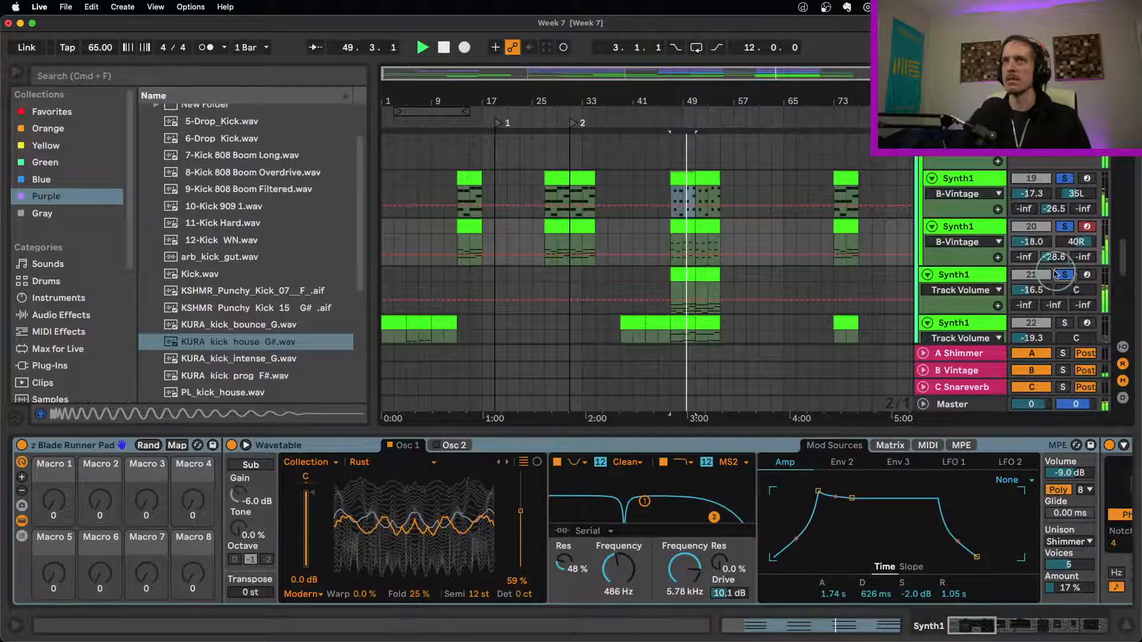
{"action": "scroll", "coordinate": [1058, 274], "scroll_direction": "down", "scroll_amount": 3}
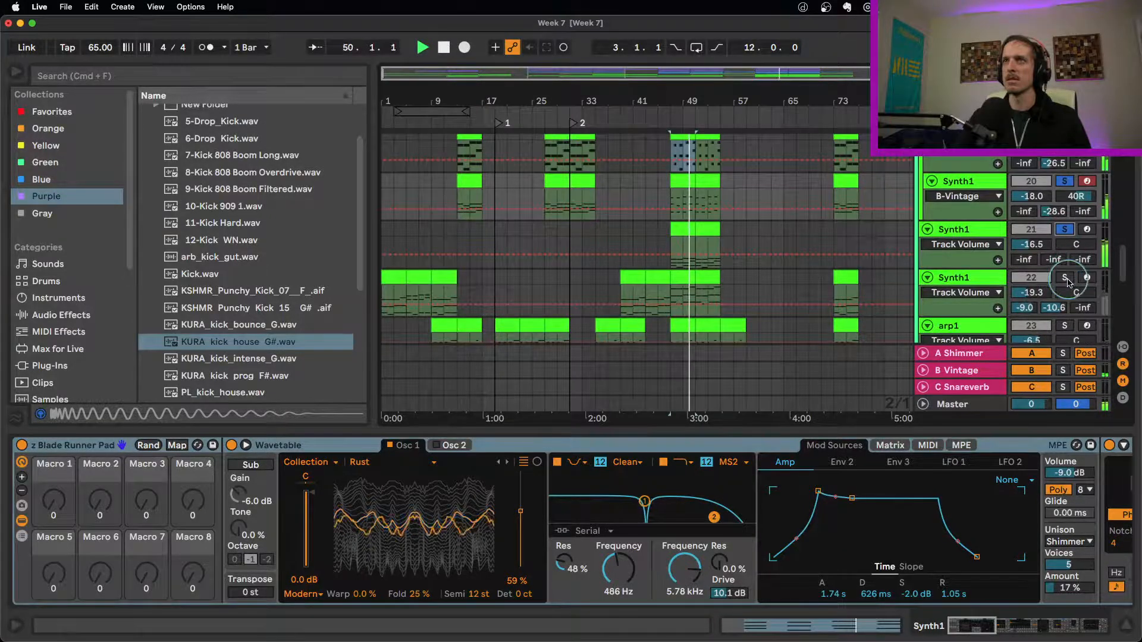
{"action": "left_click", "coordinate": [1066, 278]}
{"action": "left_click", "coordinate": [1065, 230]}
{"action": "left_click", "coordinate": [1065, 181]}
{"action": "scroll", "coordinate": [1065, 202], "scroll_direction": "up", "scroll_amount": 2}
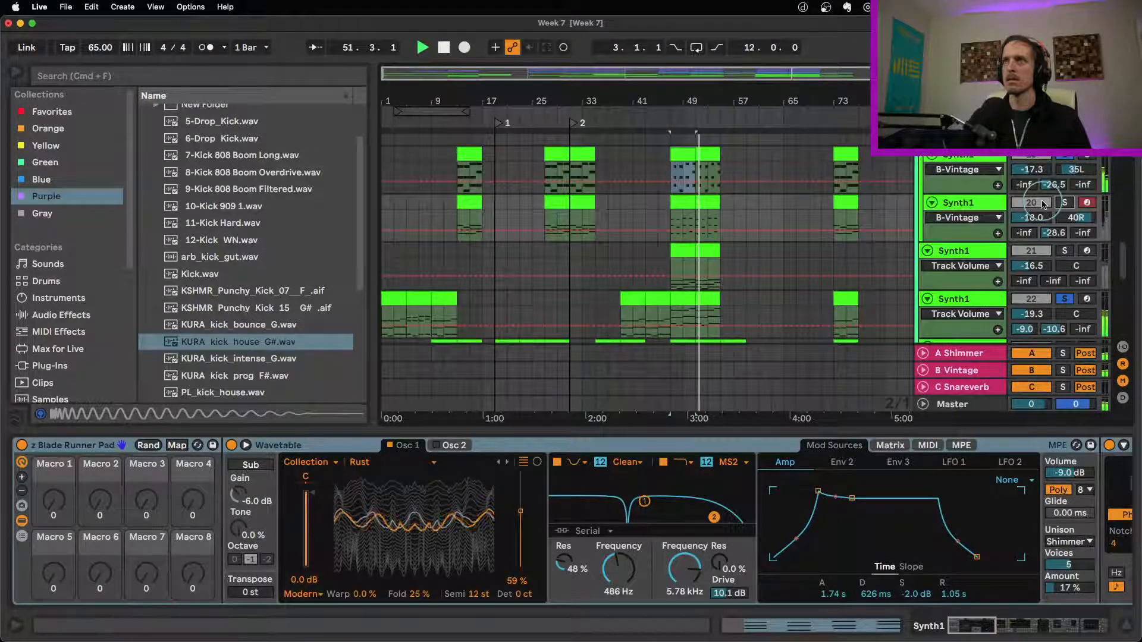
{"action": "scroll", "coordinate": [1065, 178], "scroll_direction": "up", "scroll_amount": 1}
{"action": "scroll", "coordinate": [1047, 197], "scroll_direction": "down", "scroll_amount": 8}
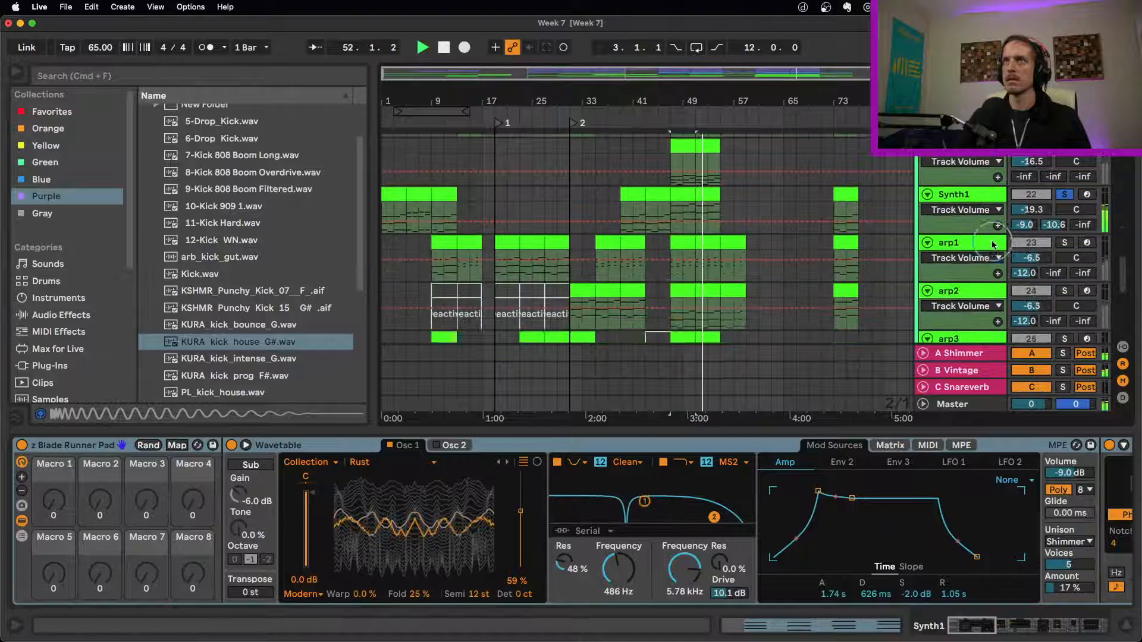
Inspect the z Blade Runner Pad Wavetable on the Synth1 of track 22 and audition it from bar 47.
{"action": "left_click", "coordinate": [958, 194]}
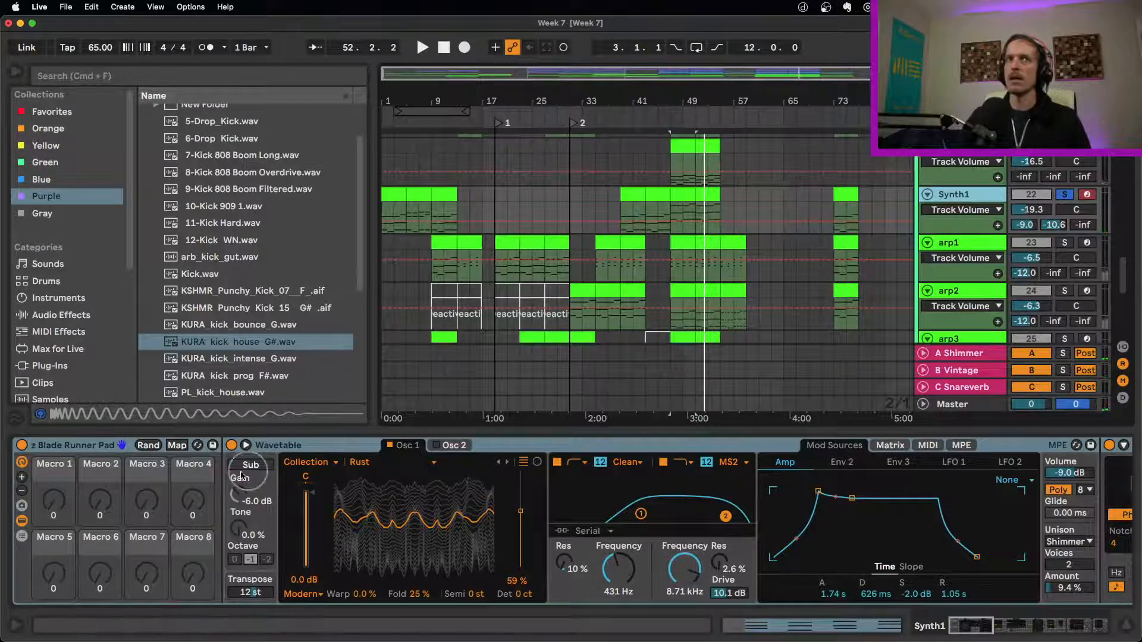
{"action": "left_click", "coordinate": [76, 453]}
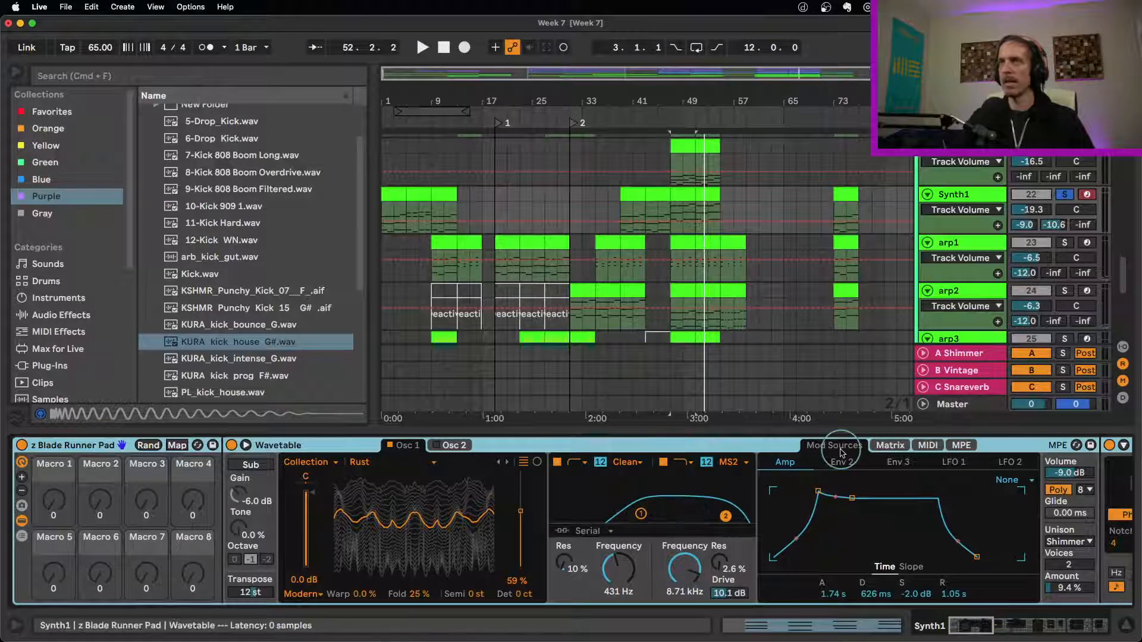
{"action": "left_click", "coordinate": [325, 443]}
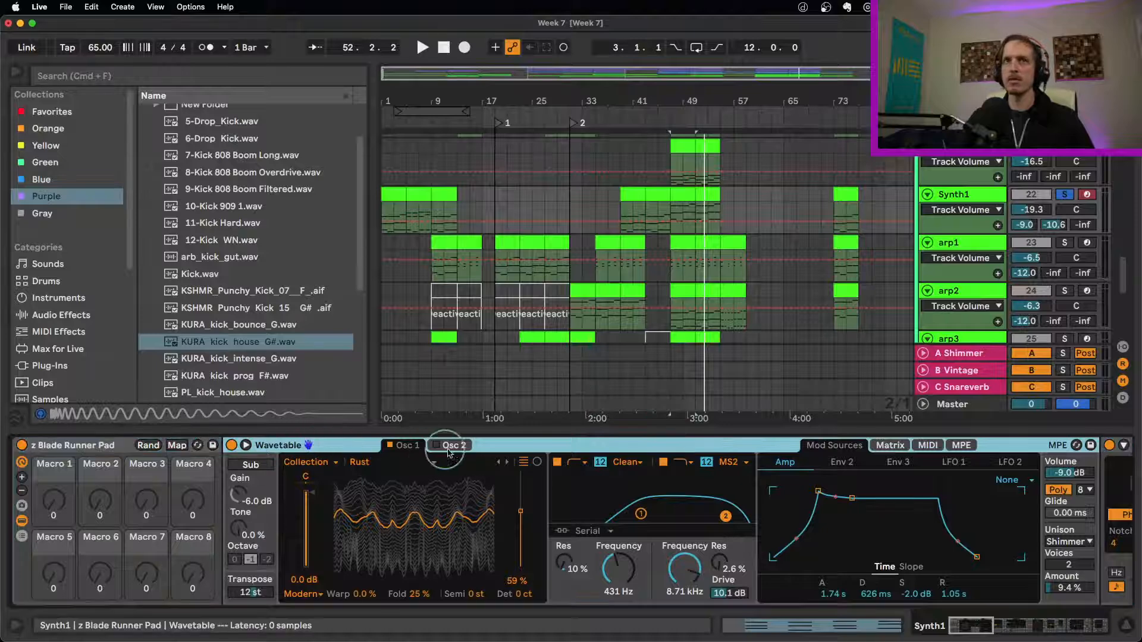
{"action": "key", "text": "space"}
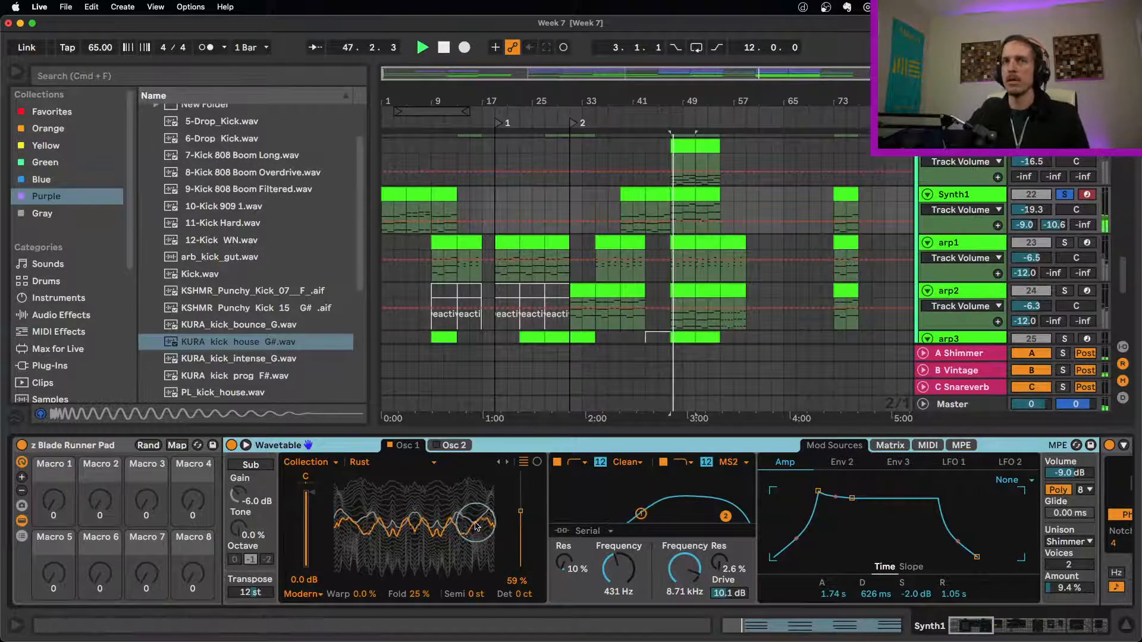
{"action": "key", "text": "space"}
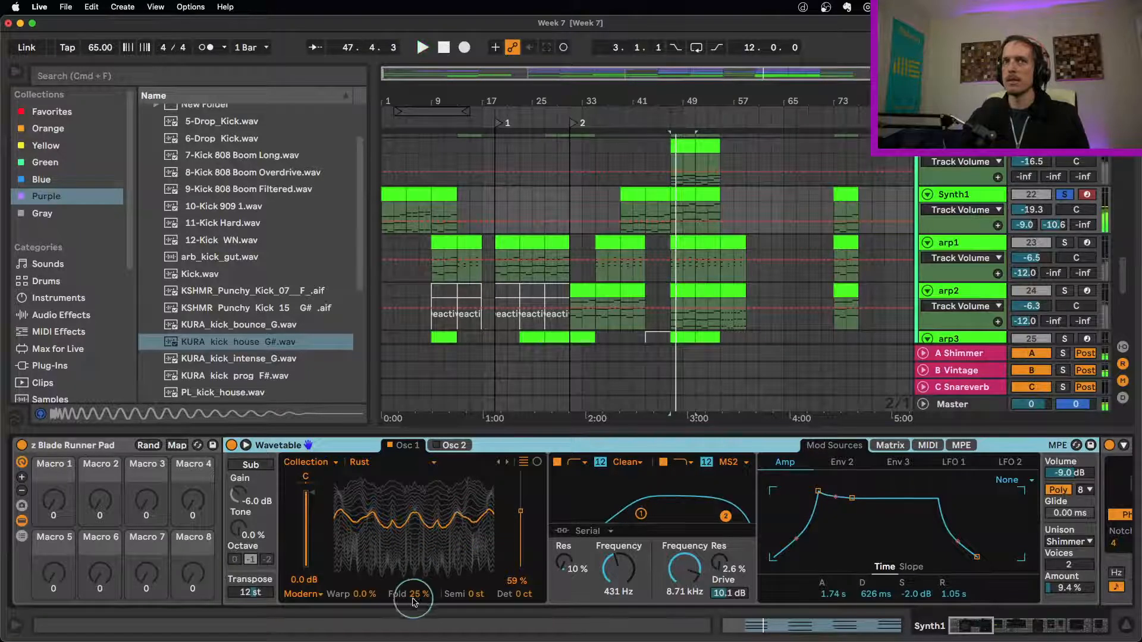
Examine the Osc 1 fold and filter frequency modulation in the Wavetable matrix while auditioning the pad on track 22.
{"action": "left_click", "coordinate": [421, 595]}
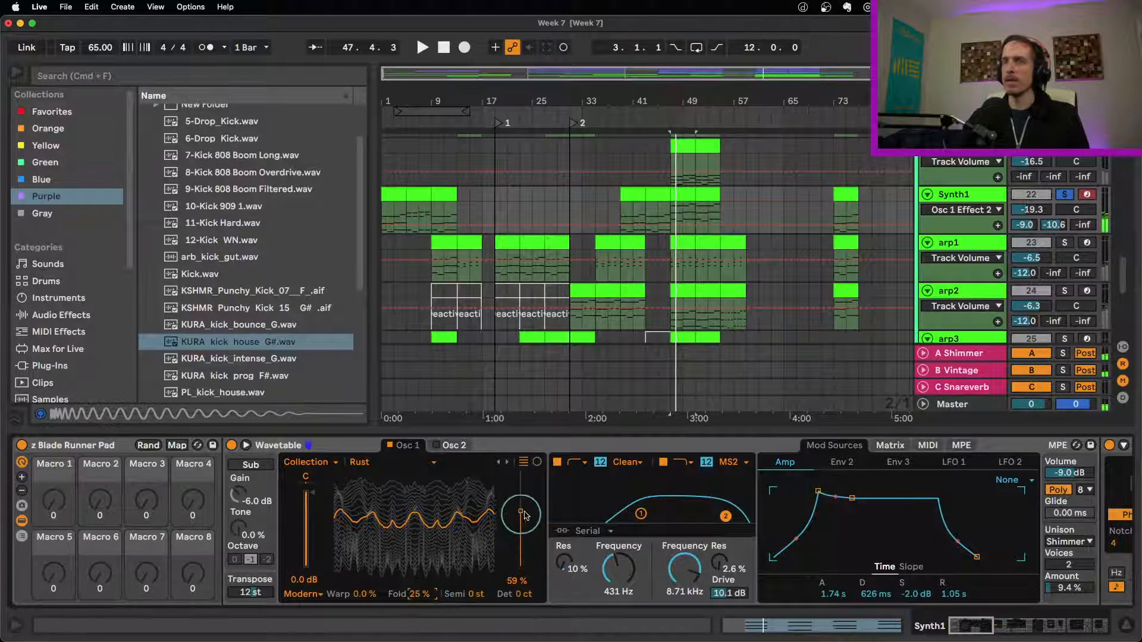
{"action": "left_click", "coordinate": [890, 445]}
{"action": "key", "text": "space"}
{"action": "left_click", "coordinate": [962, 516]}
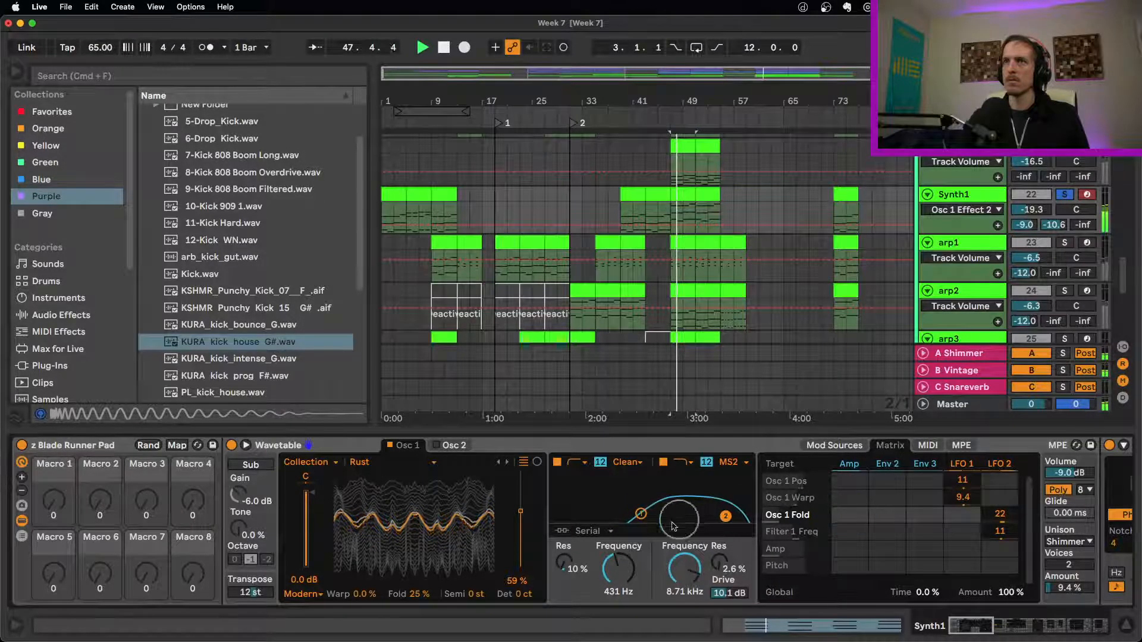
{"action": "key", "text": "space"}
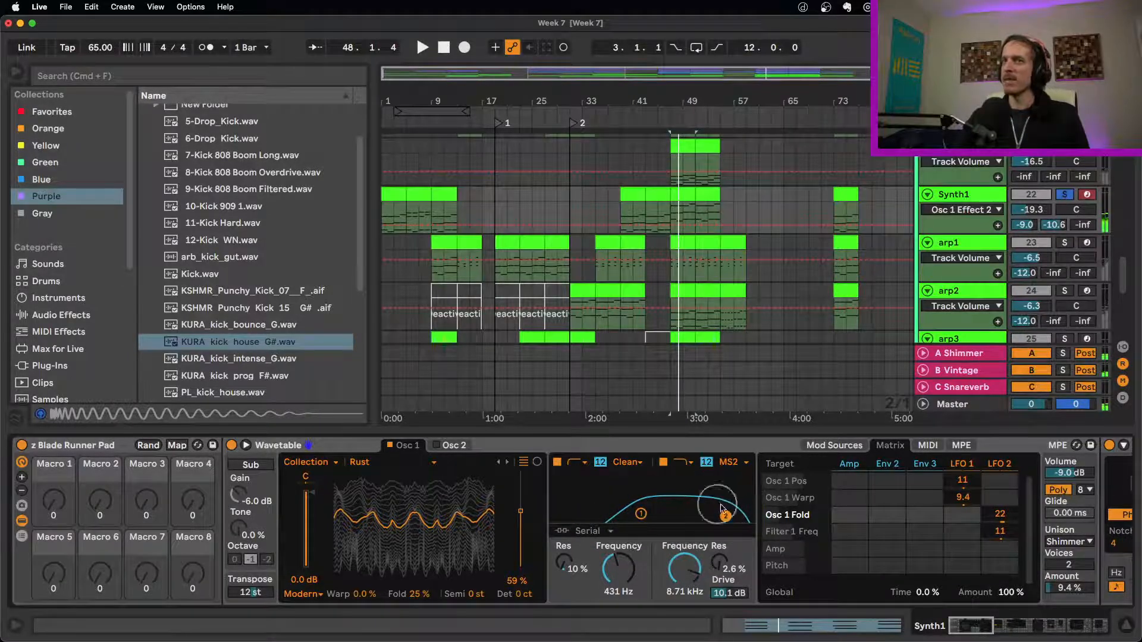
{"action": "left_click", "coordinate": [724, 521]}
{"action": "left_click", "coordinate": [623, 567]}
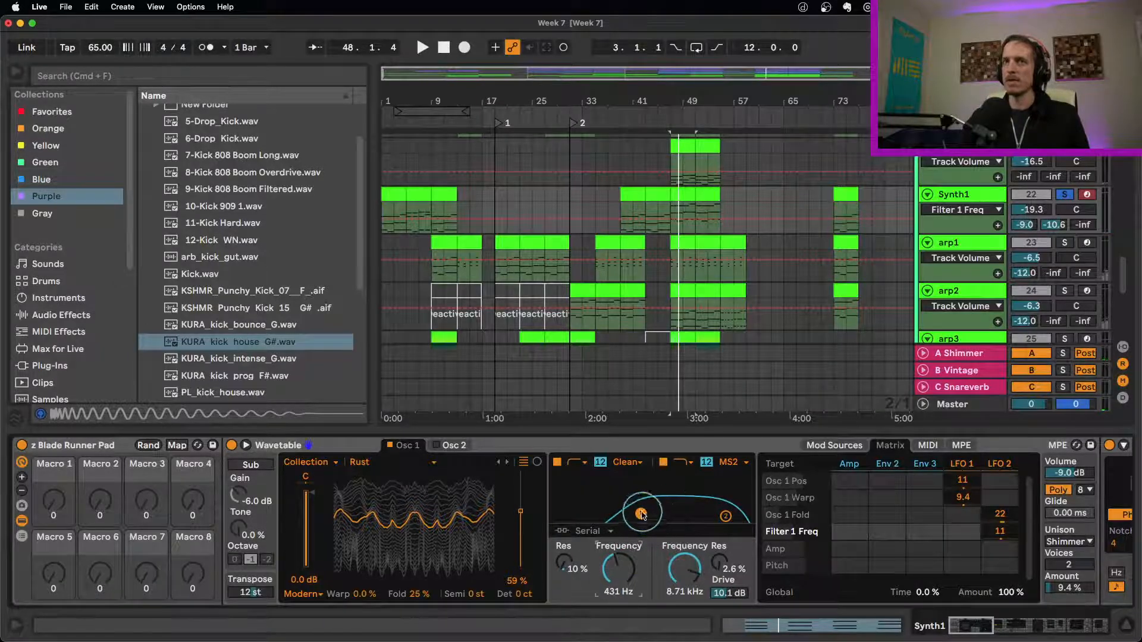
{"action": "key", "text": "space"}
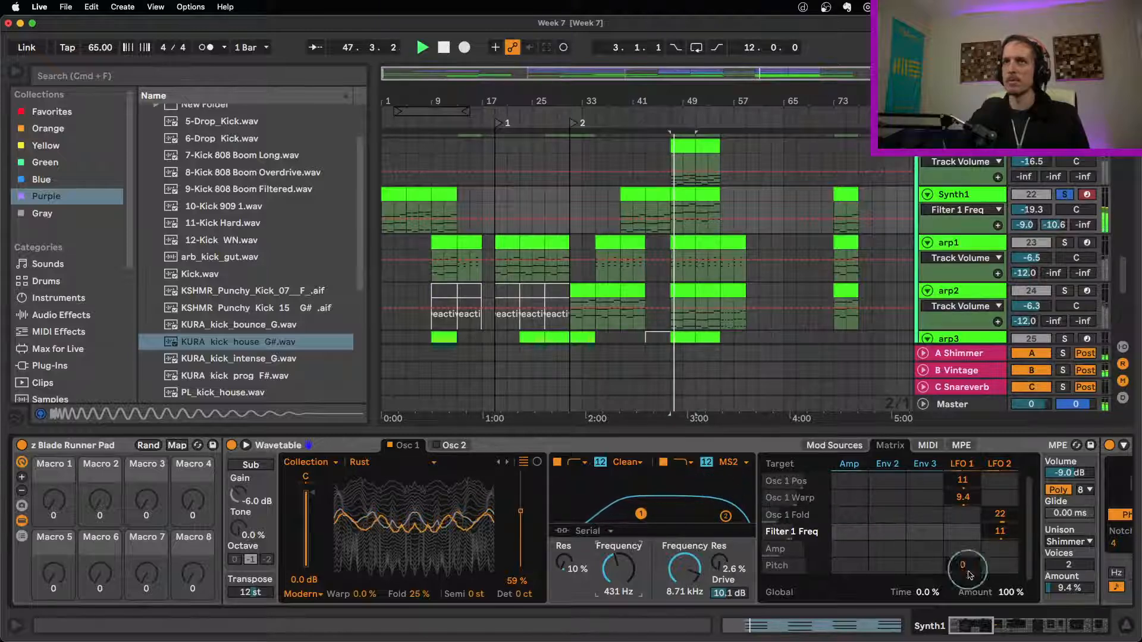
Inspect the Phaser-Flanger, Hybrid Reverb, Echo, Chorus-Ensemble and Saturator in the effects chain of the Synth1 on track 22.
{"action": "left_click", "coordinate": [986, 630]}
{"action": "left_click_drag", "start_coordinate": [985, 631], "coordinate": [1017, 634]}
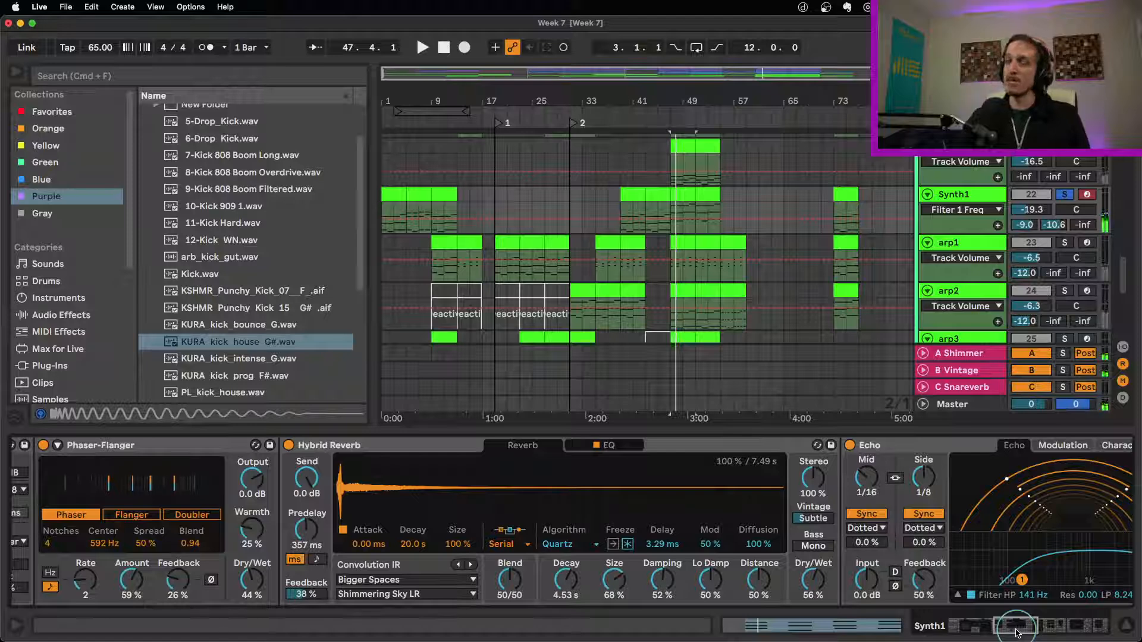
{"action": "left_click", "coordinate": [153, 445]}
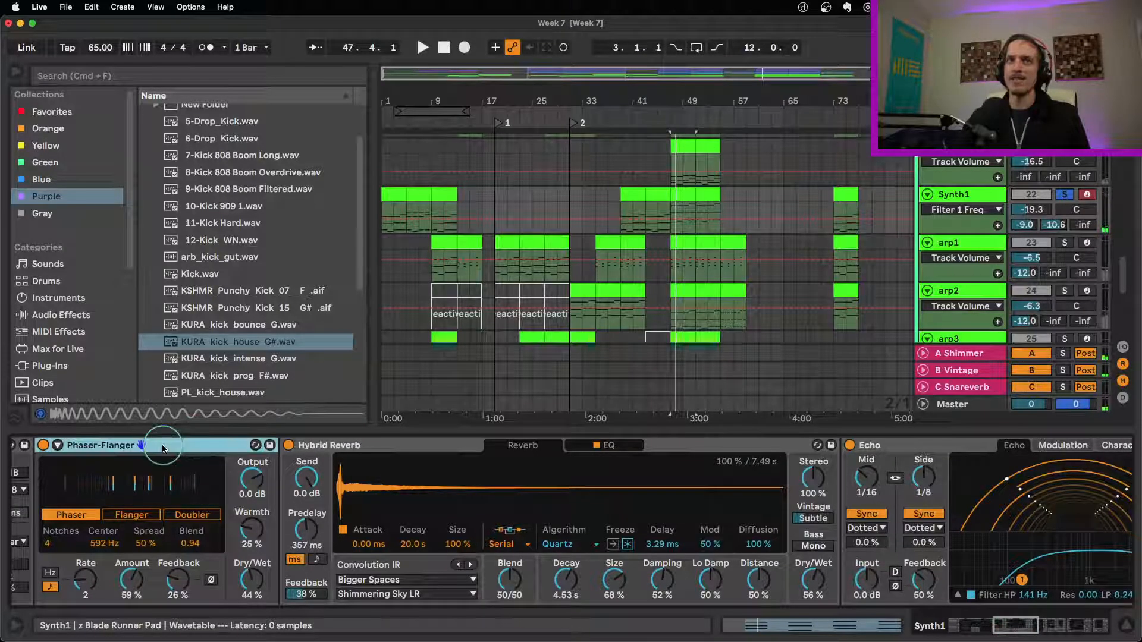
{"action": "left_click", "coordinate": [411, 451]}
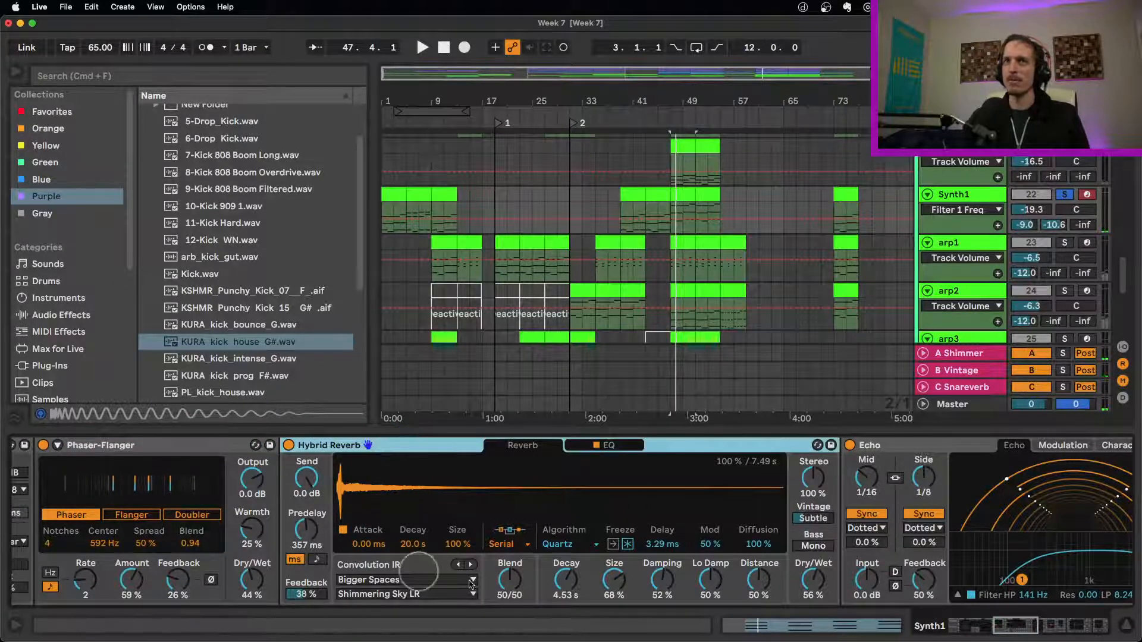
{"action": "left_click", "coordinate": [816, 583]}
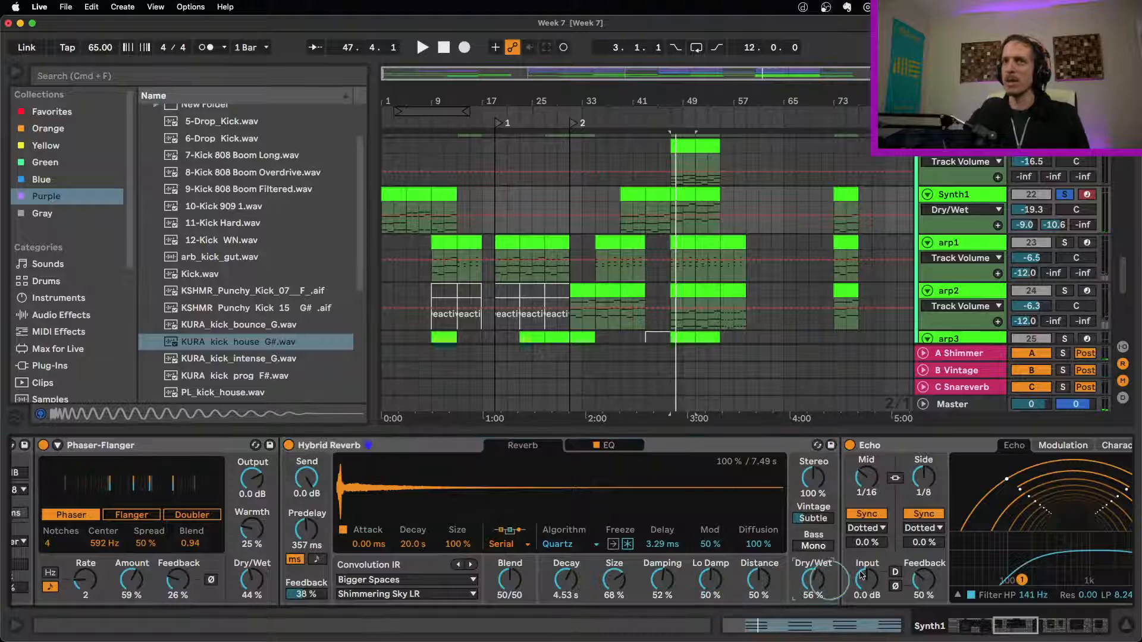
{"action": "left_click", "coordinate": [923, 446]}
{"action": "left_click", "coordinate": [1097, 579]}
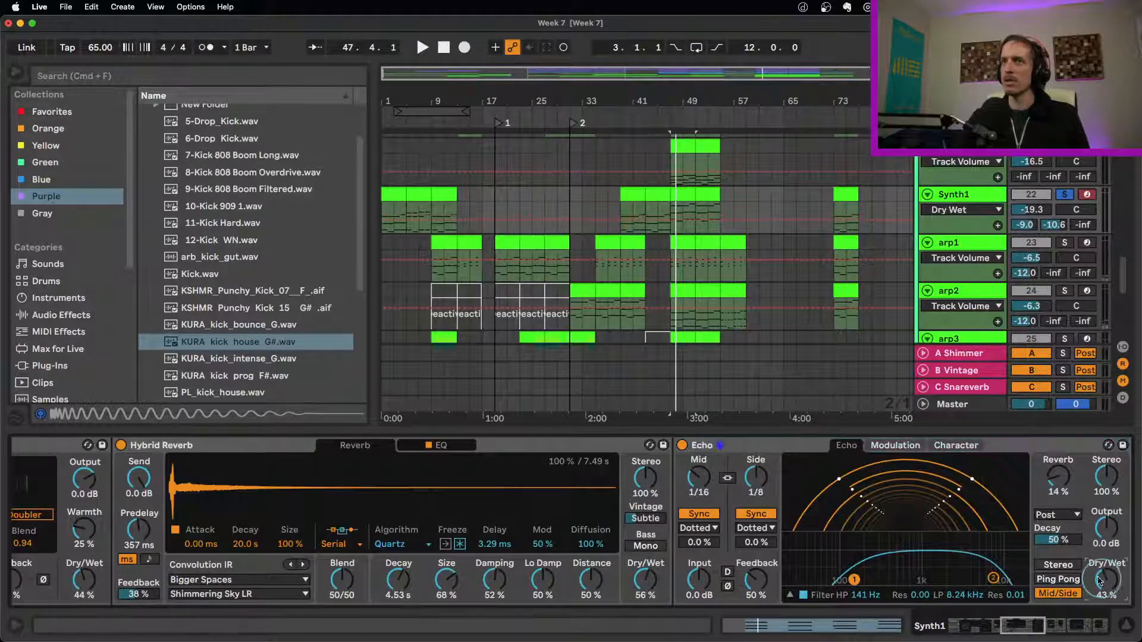
{"action": "left_click_drag", "start_coordinate": [1007, 626], "coordinate": [1034, 632]}
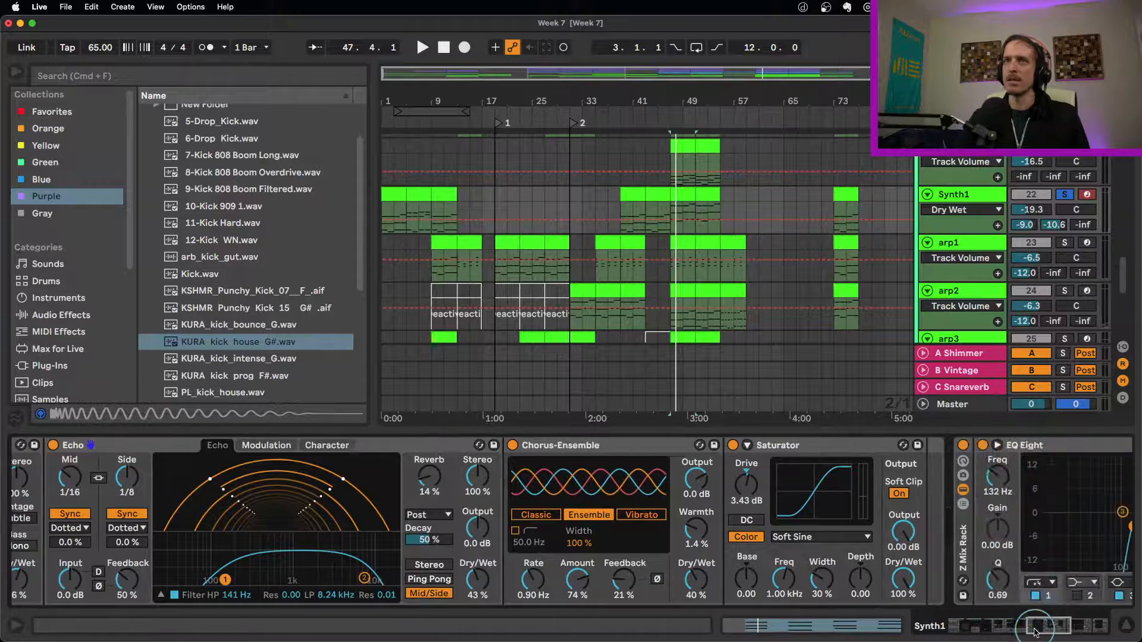
{"action": "left_click", "coordinate": [585, 445]}
{"action": "left_click", "coordinate": [791, 445]}
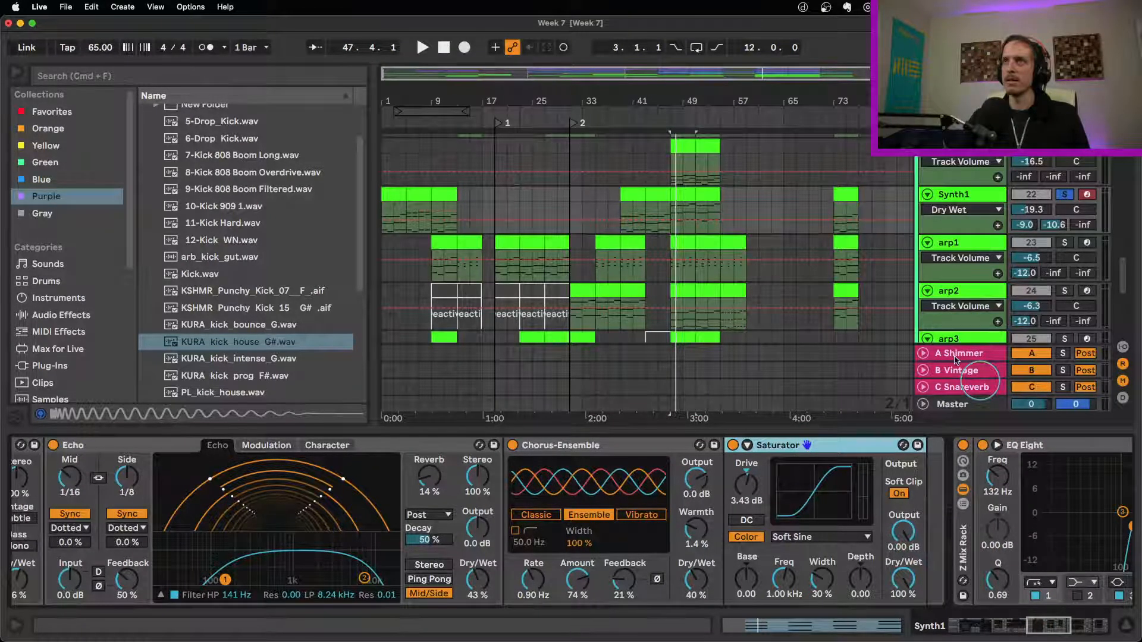
Bypass the Echo and Hybrid Reverb on track 22, lower its A-Shimmer and B-Vintage sends to -inf, and play from bar 47.
{"action": "left_click_drag", "start_coordinate": [1057, 629], "coordinate": [1030, 627]}
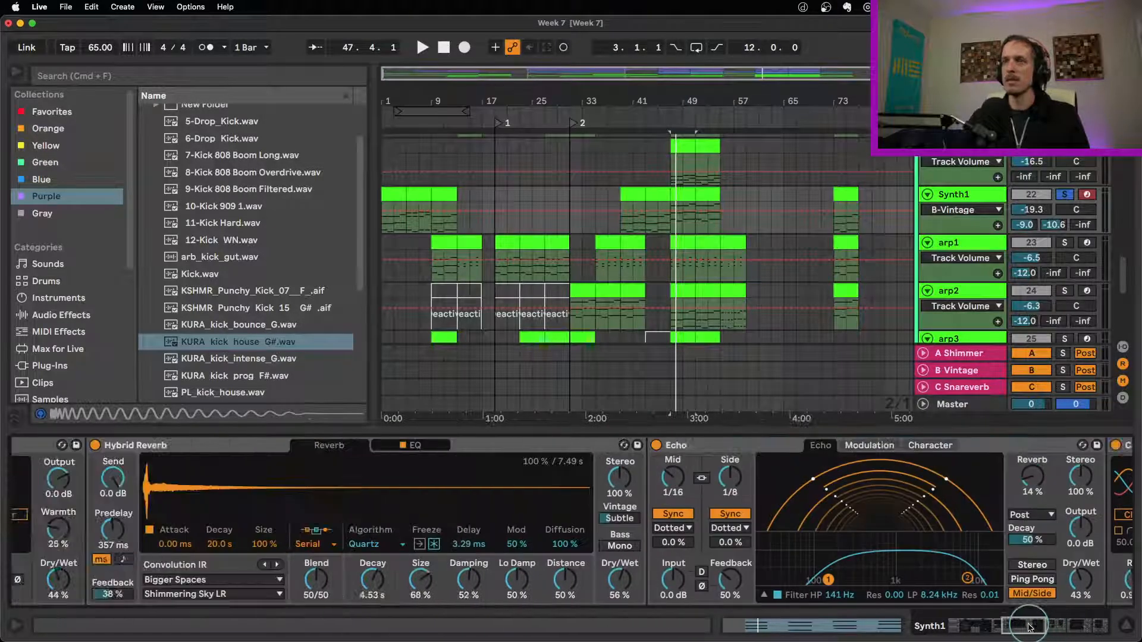
{"action": "left_click", "coordinate": [656, 445]}
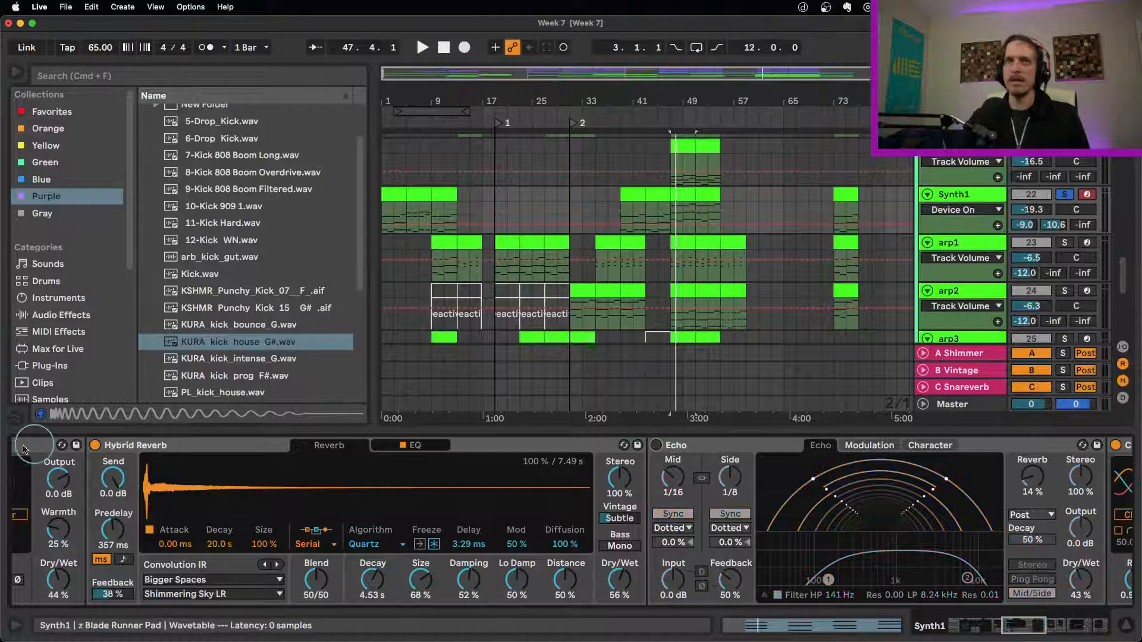
{"action": "left_click", "coordinate": [90, 445]}
{"action": "left_click_drag", "start_coordinate": [1020, 632], "coordinate": [1012, 632]}
{"action": "key", "text": "space"}
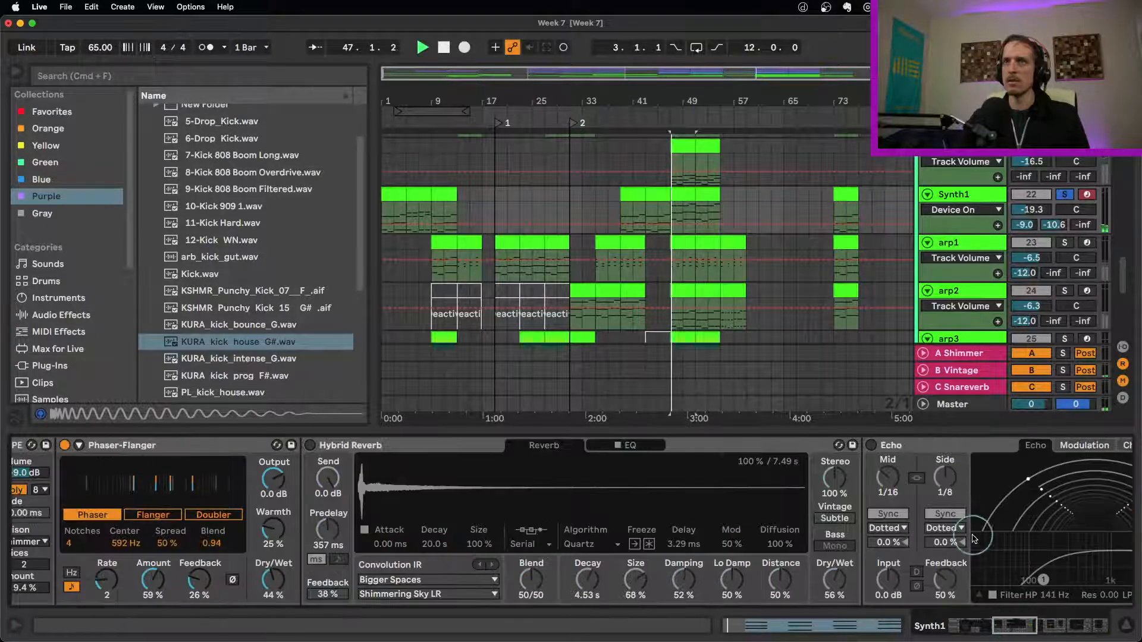
{"action": "key", "text": "space"}
{"action": "left_click_drag", "start_coordinate": [1031, 226], "coordinate": [1059, 227]}
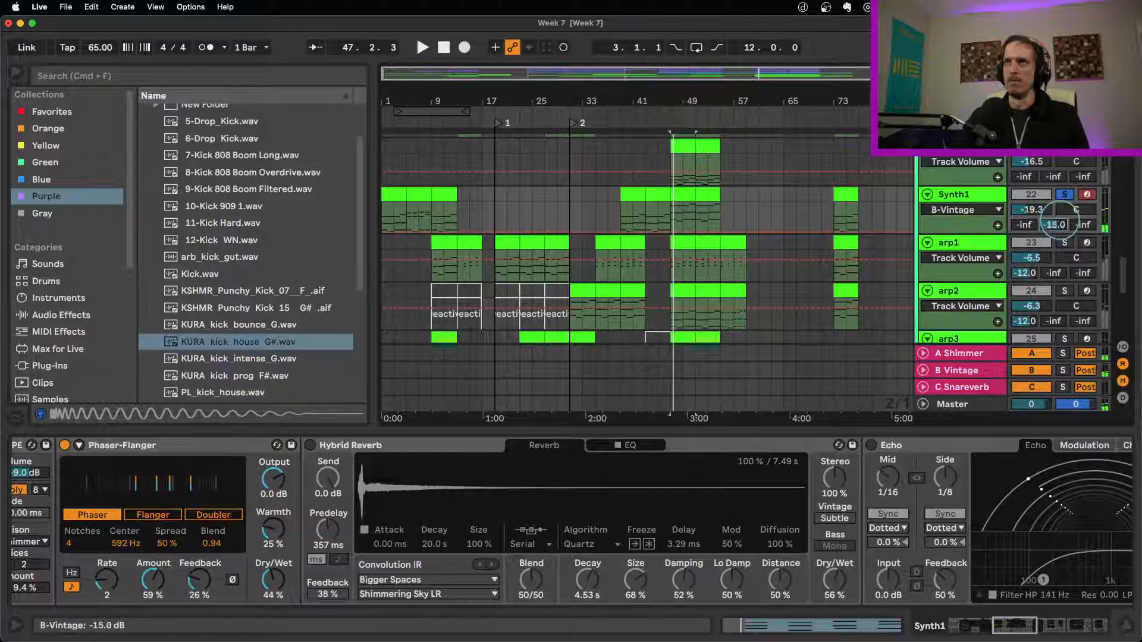
{"action": "key", "text": "space"}
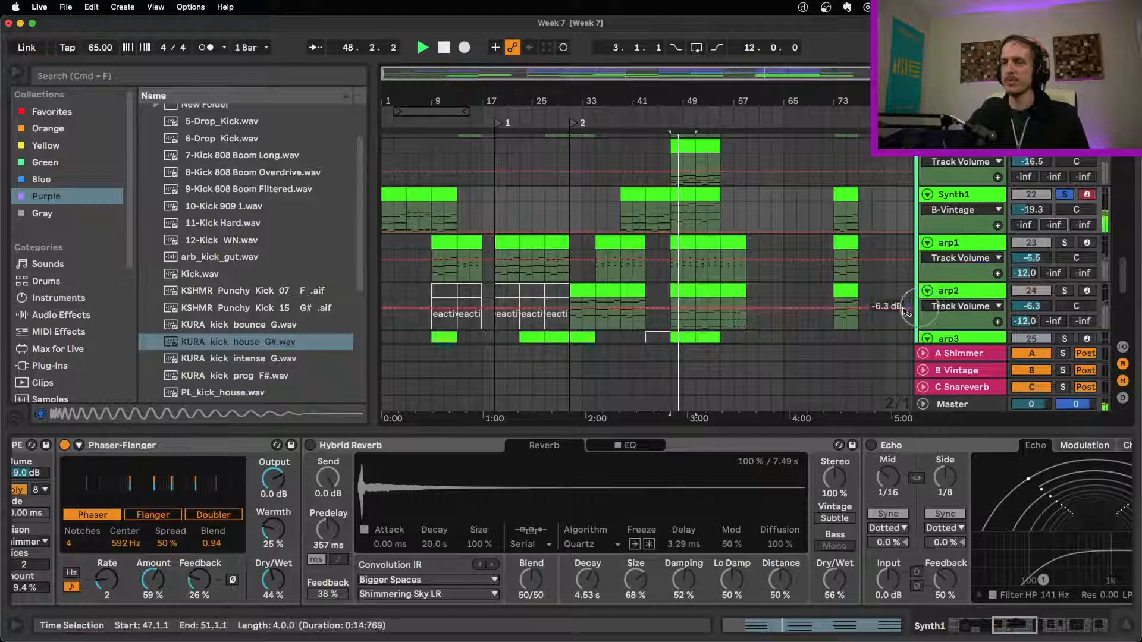
View the Wavetable's amp envelope and audition the dry Synth1 pad from bar 39.
{"action": "left_click", "coordinate": [990, 626]}
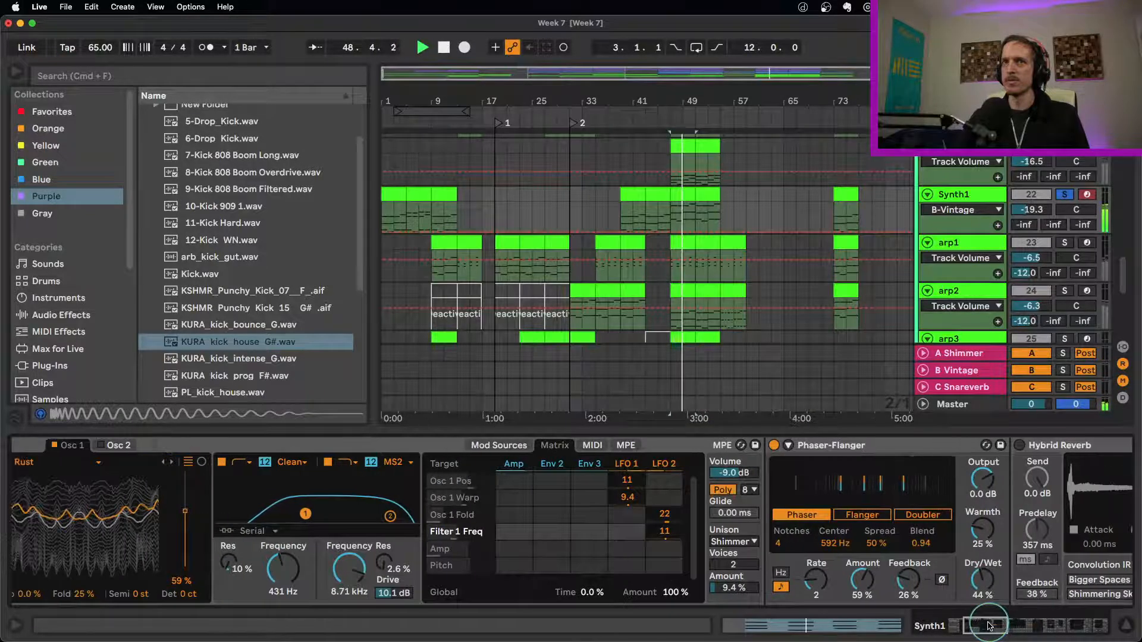
{"action": "left_click", "coordinate": [520, 445]}
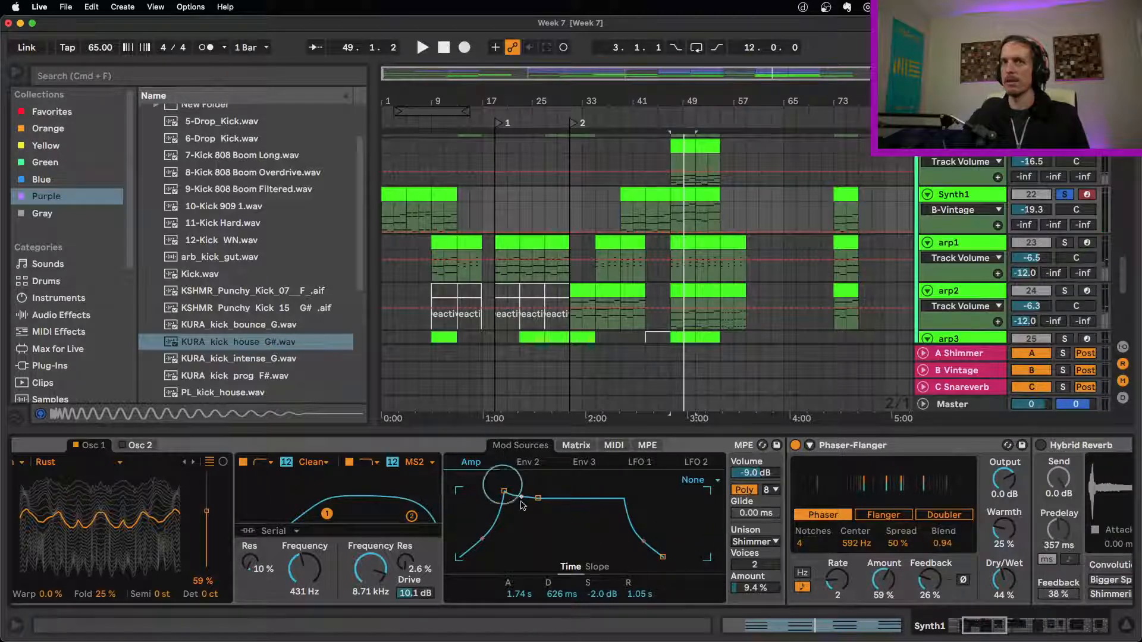
{"action": "key", "text": "space"}
{"action": "left_click", "coordinate": [650, 194]}
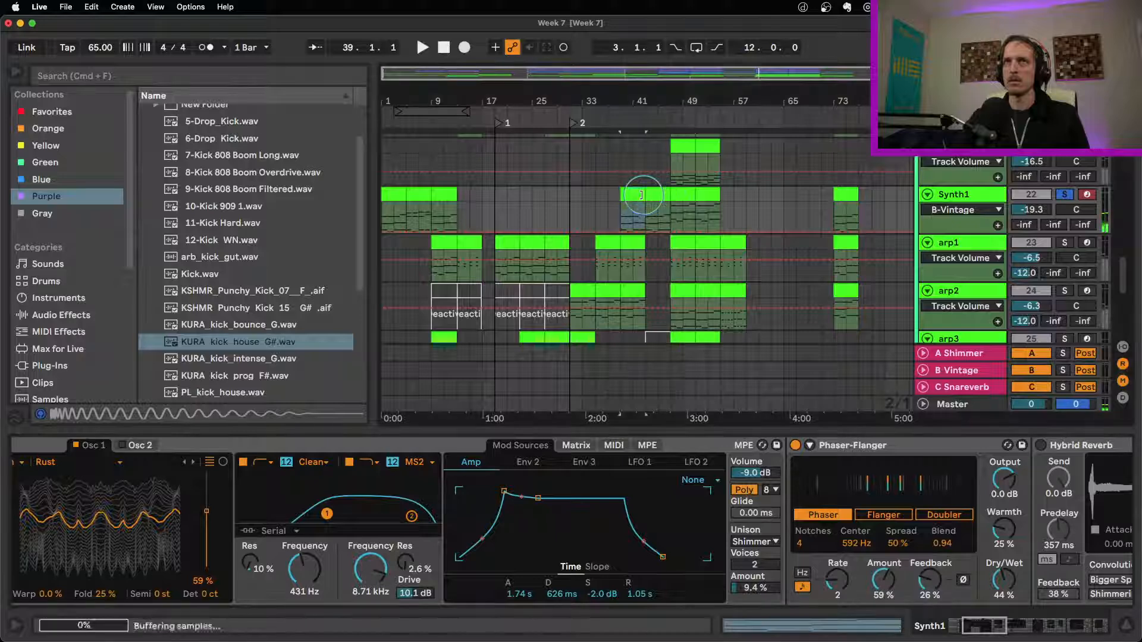
{"action": "key", "text": "space"}
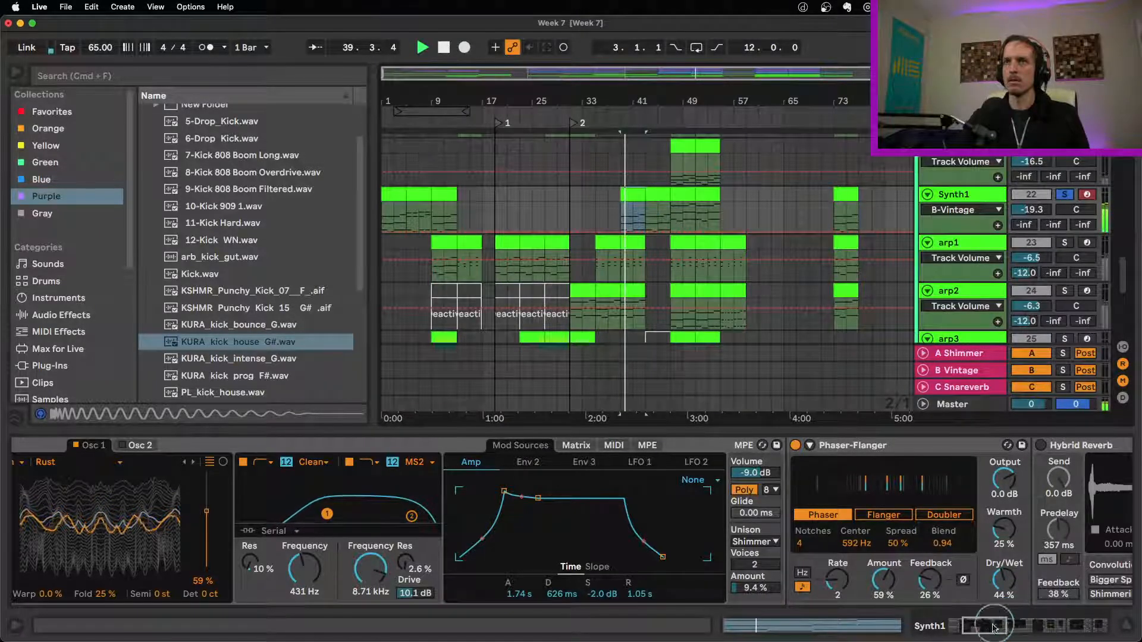
Re-enable the Hybrid Reverb and Echo on the Synth1 of track 22.
{"action": "left_click", "coordinate": [1023, 633]}
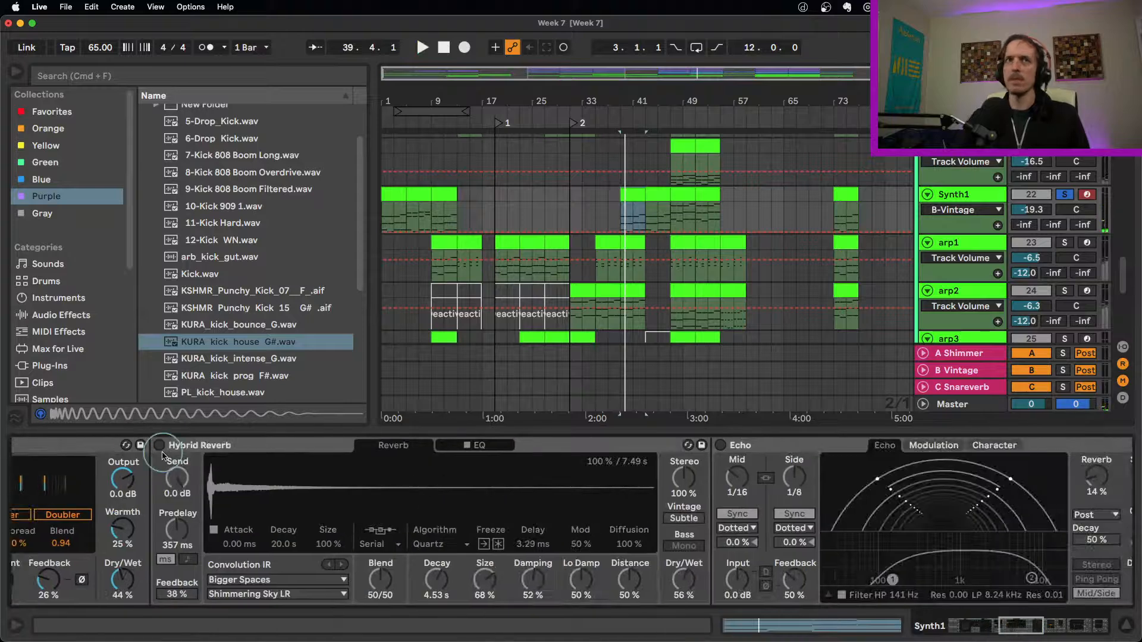
{"action": "left_click", "coordinate": [164, 445]}
{"action": "left_click", "coordinate": [159, 445]}
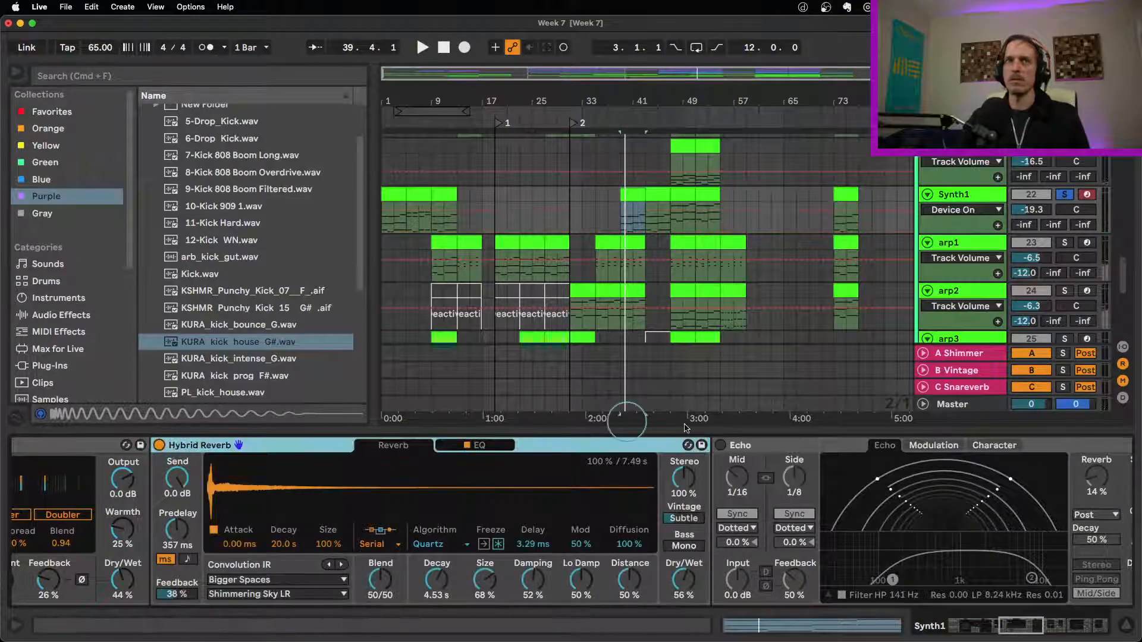
{"action": "left_click", "coordinate": [720, 445]}
{"action": "left_click", "coordinate": [1002, 624]}
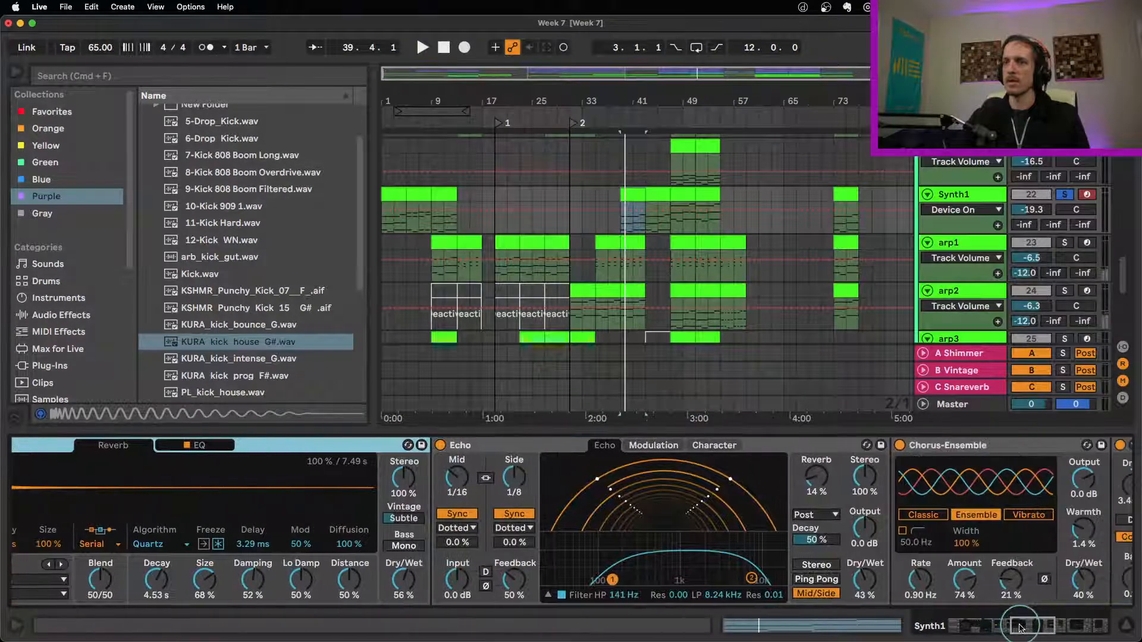
{"action": "mouse_move", "coordinate": [1031, 629]}
{"action": "left_mouse_down"}
{"action": "mouse_move", "coordinate": [1085, 630]}
{"action": "mouse_move", "coordinate": [1045, 627]}
{"action": "left_mouse_up"}
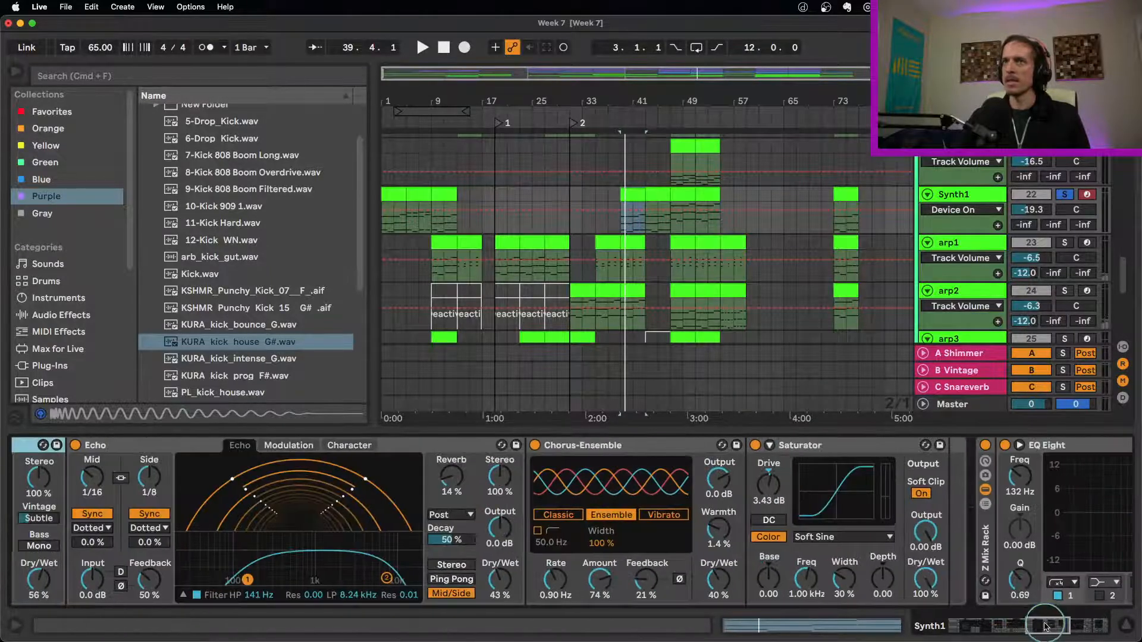
Set the A-Shimmer and B-Vintage sends of track 22 to -10.6 dB and audition the wet pad from bar 39.
{"action": "left_click_drag", "start_coordinate": [1023, 225], "coordinate": [1053, 215]}
{"action": "key", "text": "space"}
{"action": "left_click", "coordinate": [1027, 226]}
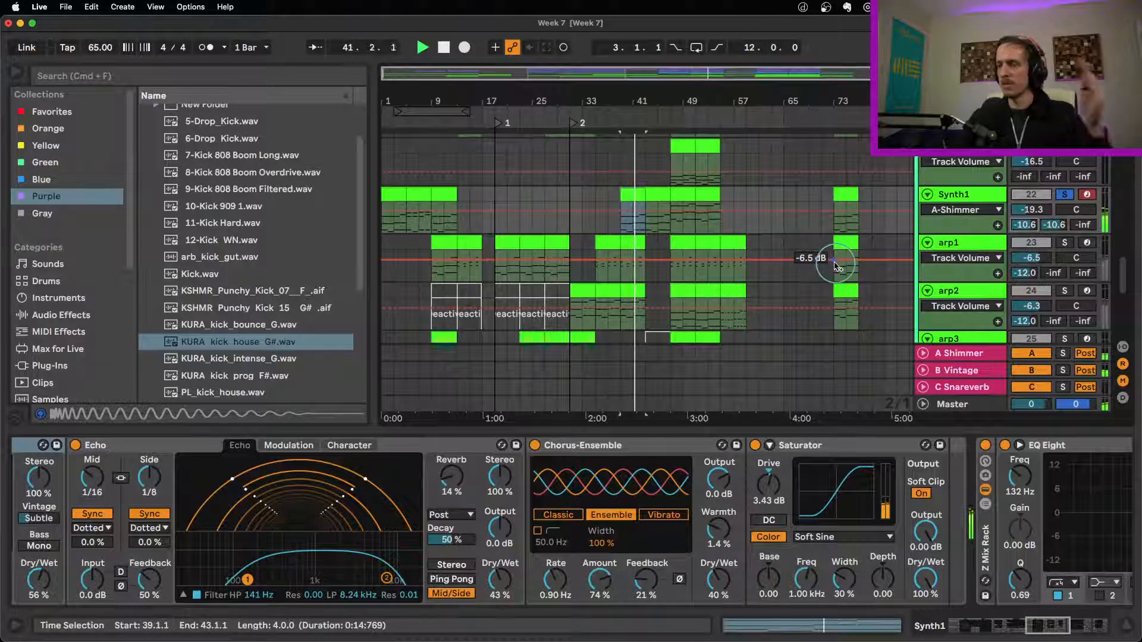
{"action": "left_click", "coordinate": [1036, 625]}
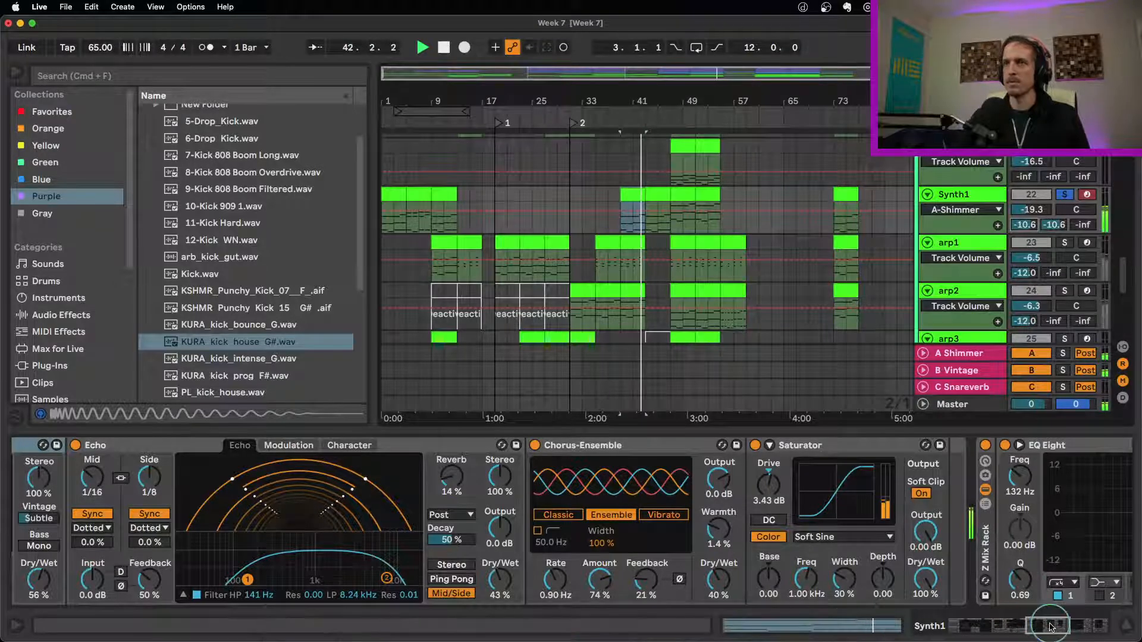
{"action": "left_click_drag", "start_coordinate": [1035, 624], "coordinate": [990, 623]}
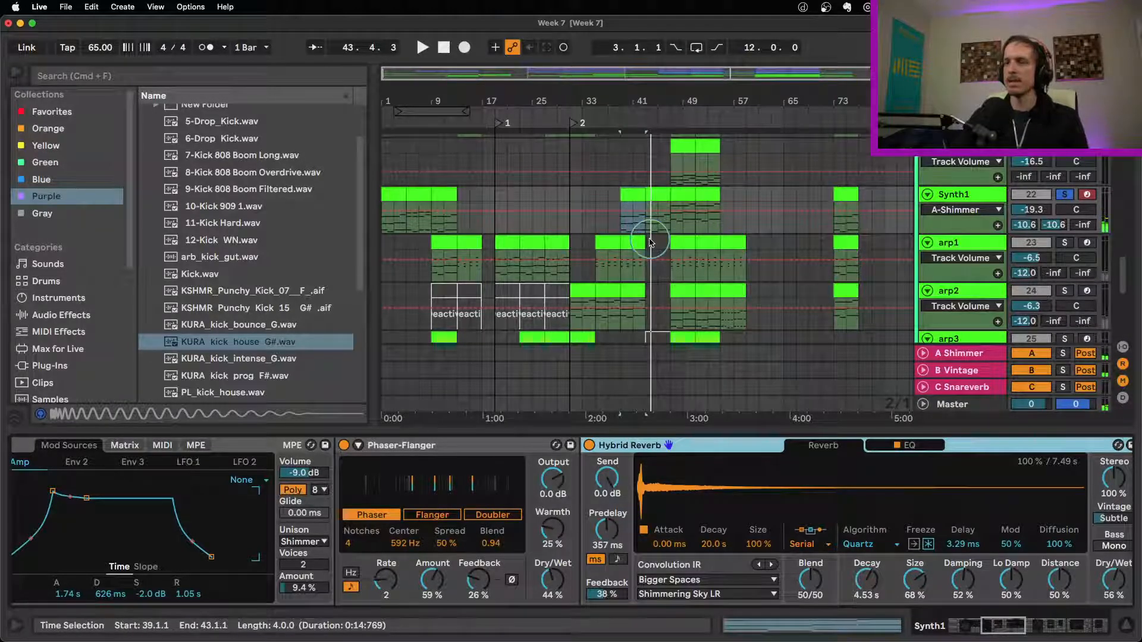
Open the Synth1 clip at bar 43 in an enlarged note editor and shift its top notes down an octave and back up.
{"action": "double_click", "coordinate": [653, 194]}
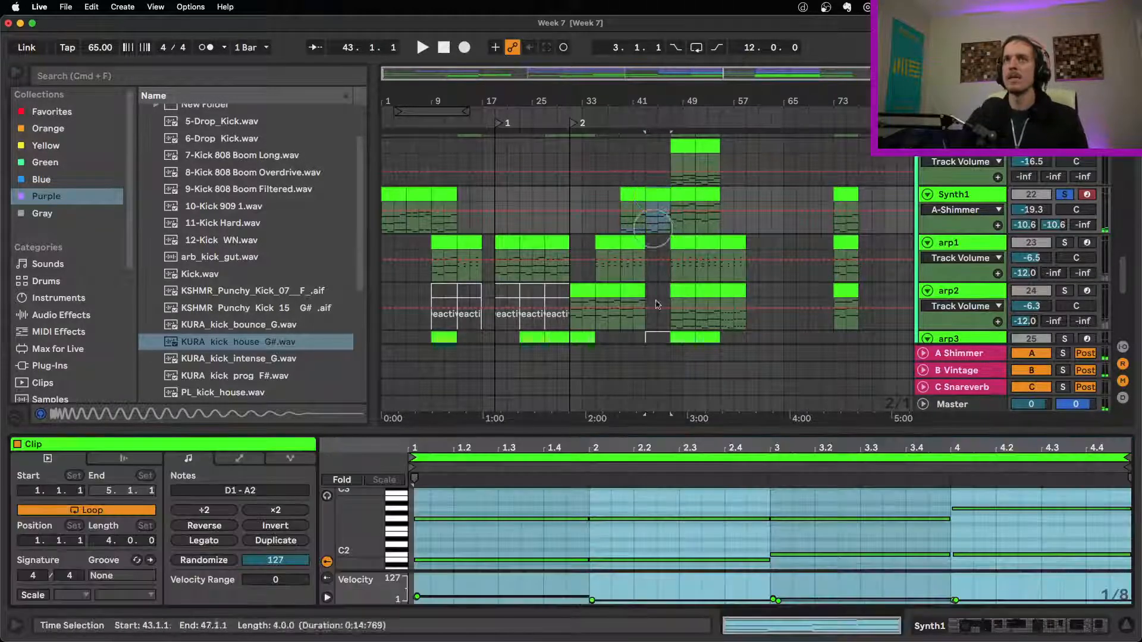
{"action": "left_click_drag", "start_coordinate": [561, 432], "coordinate": [543, 338]}
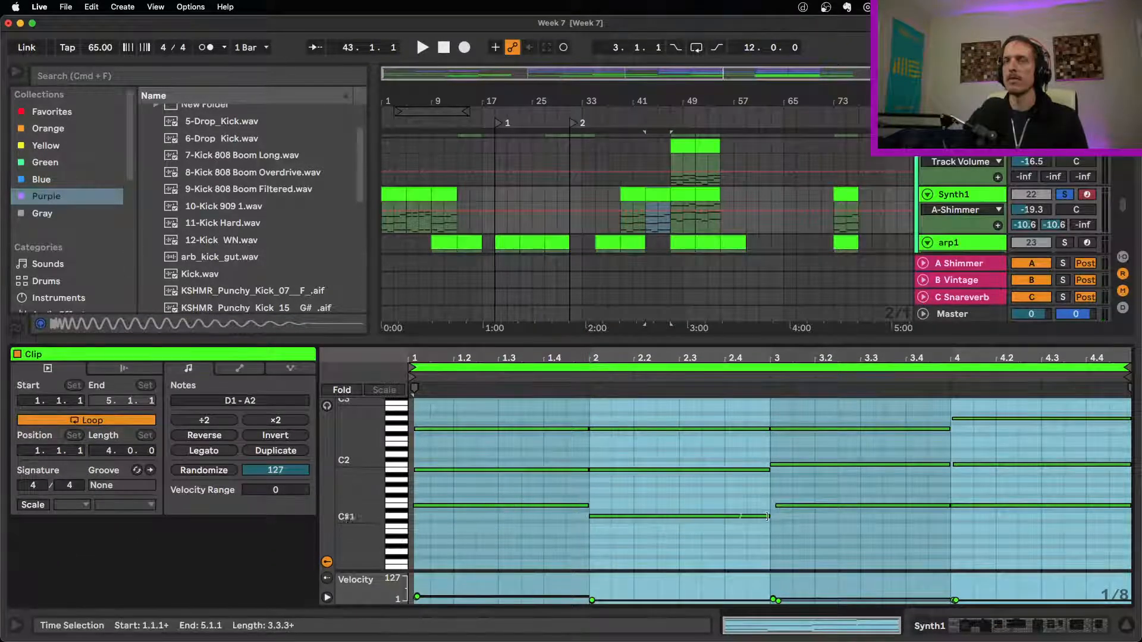
{"action": "left_click_drag", "start_coordinate": [1064, 450], "coordinate": [531, 418]}
{"action": "key", "text": "shift+Down"}
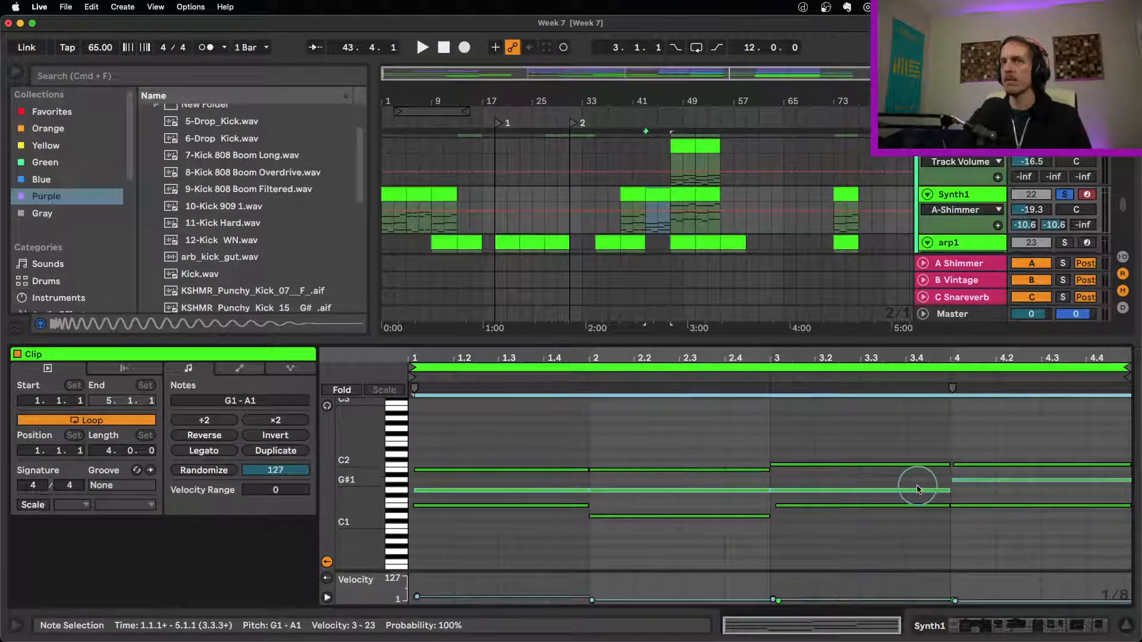
{"action": "key", "text": "shift+Up"}
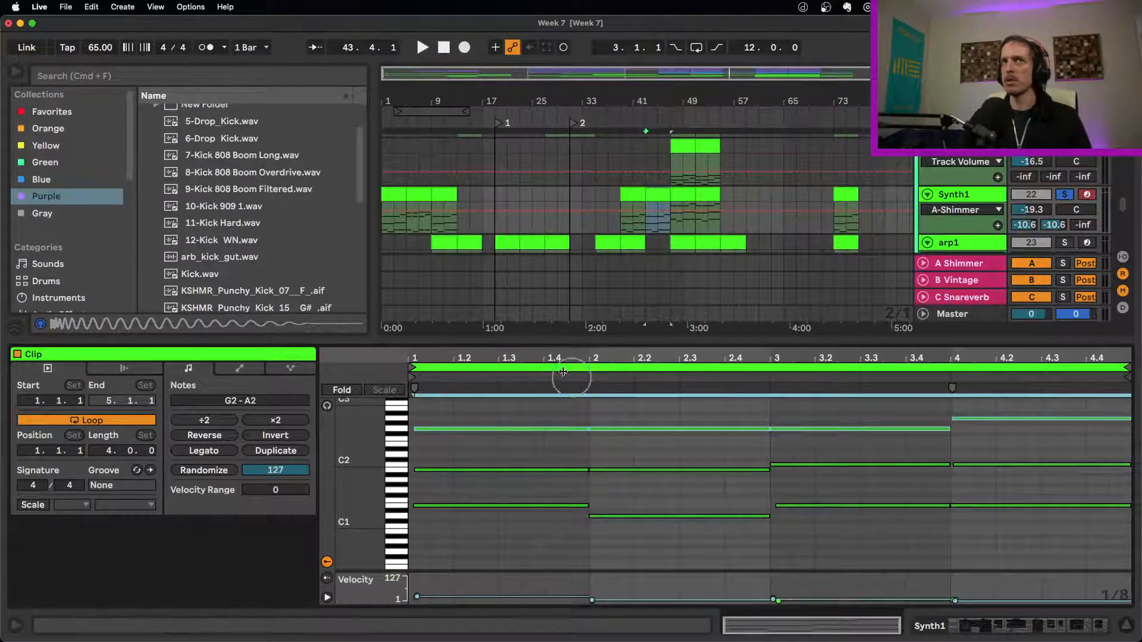
Examine the chord notes of the Synth1 clip at bar 5 on track 22.
{"action": "left_click", "coordinate": [419, 195]}
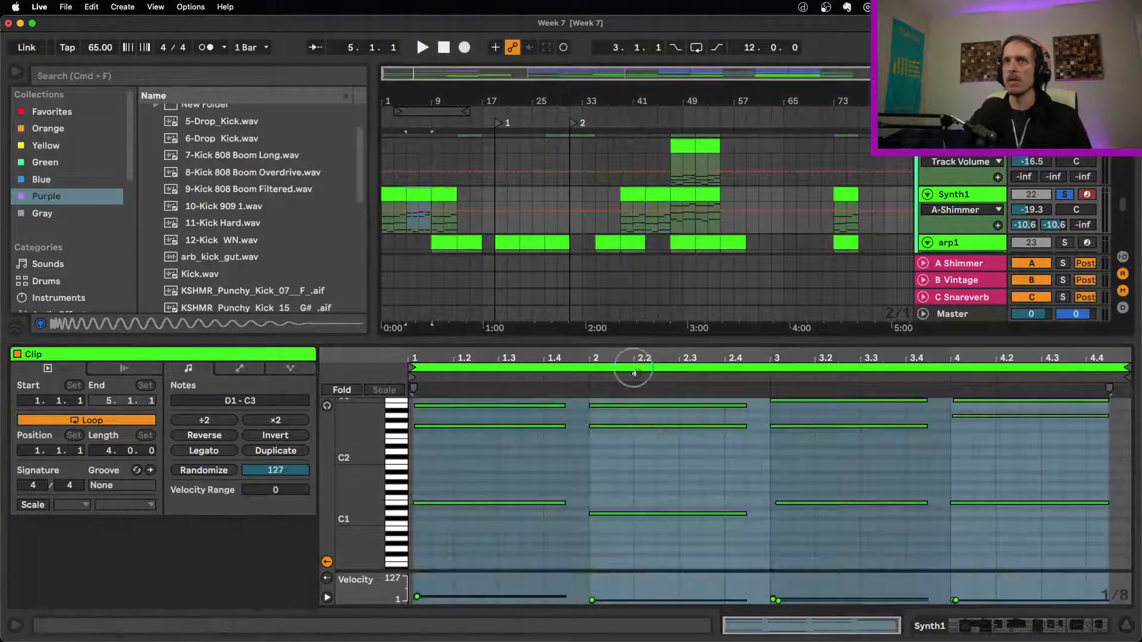
{"action": "left_click", "coordinate": [456, 466]}
{"action": "left_click", "coordinate": [680, 391]}
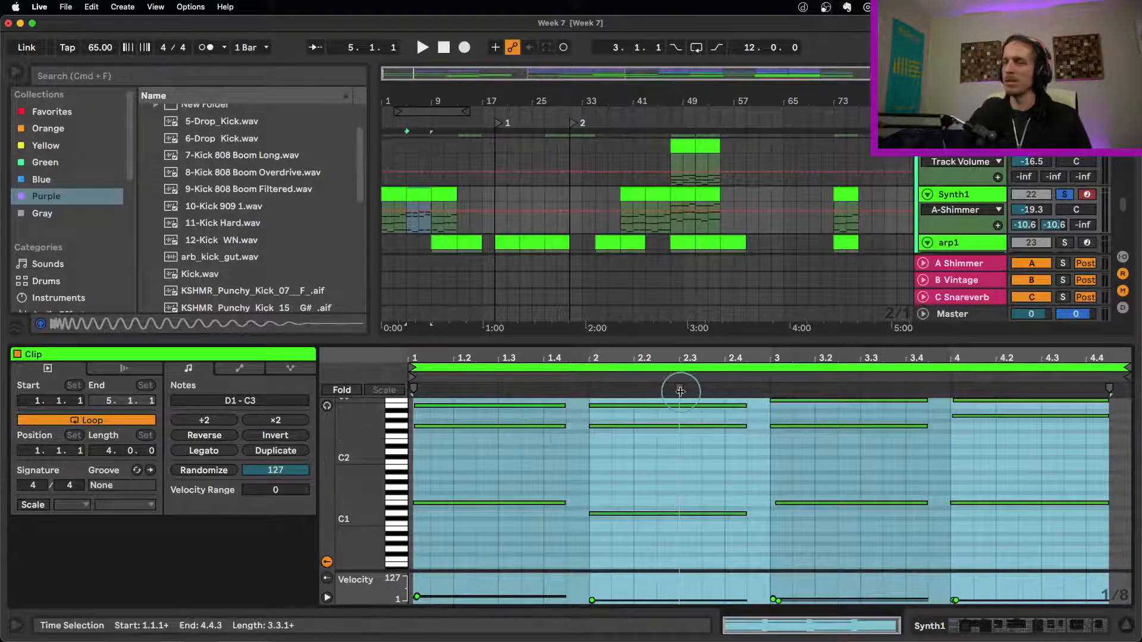
{"action": "left_click", "coordinate": [546, 356]}
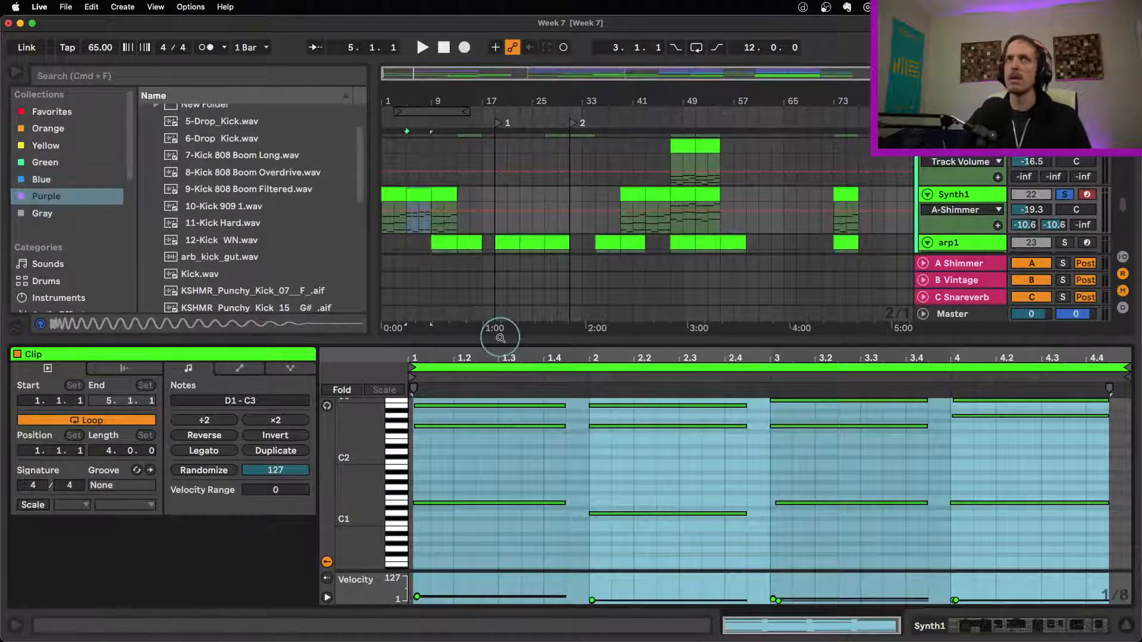
Audition the soloed Synth1 pad on track 22 from bar 5, and take the track out of solo.
{"action": "key", "text": "space"}
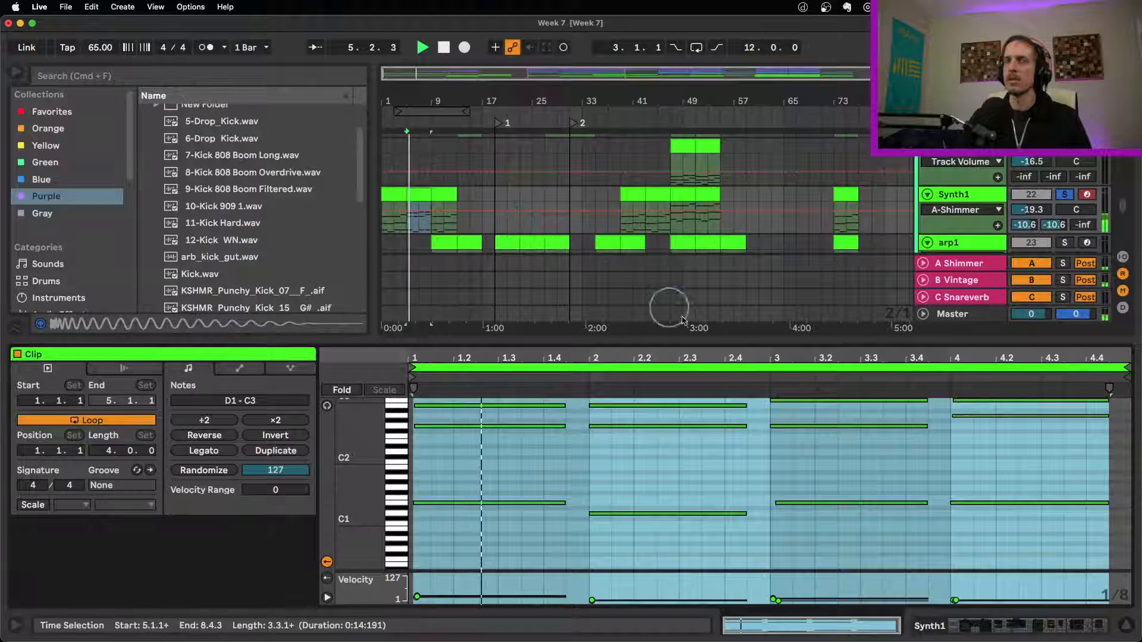
{"action": "left_click", "coordinate": [781, 380]}
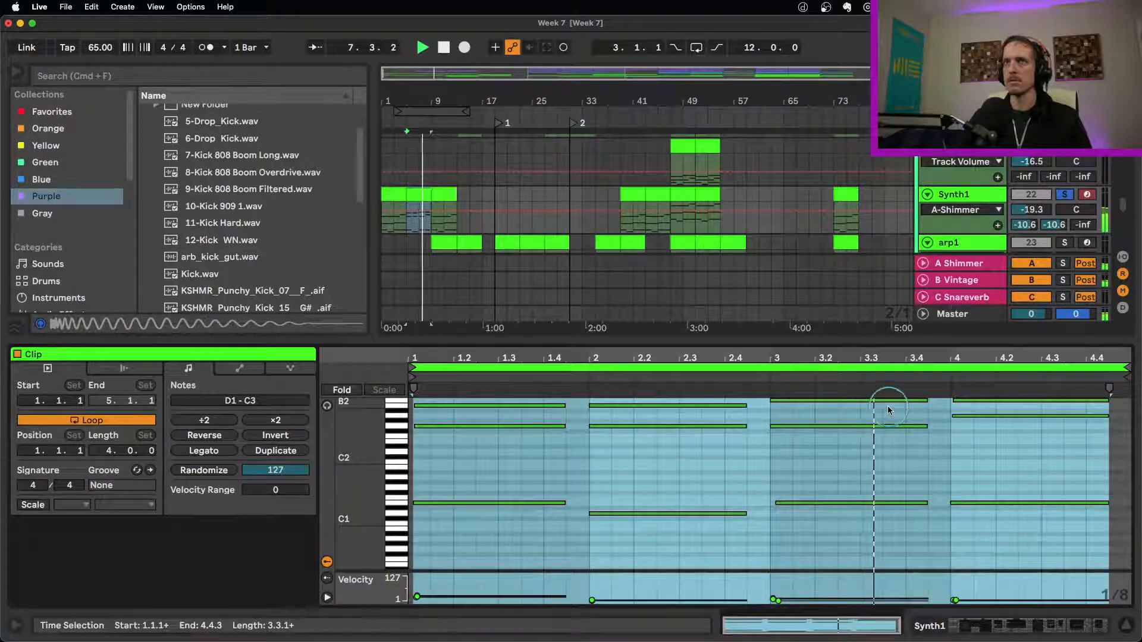
{"action": "key", "text": "space"}
{"action": "left_click", "coordinate": [1065, 196]}
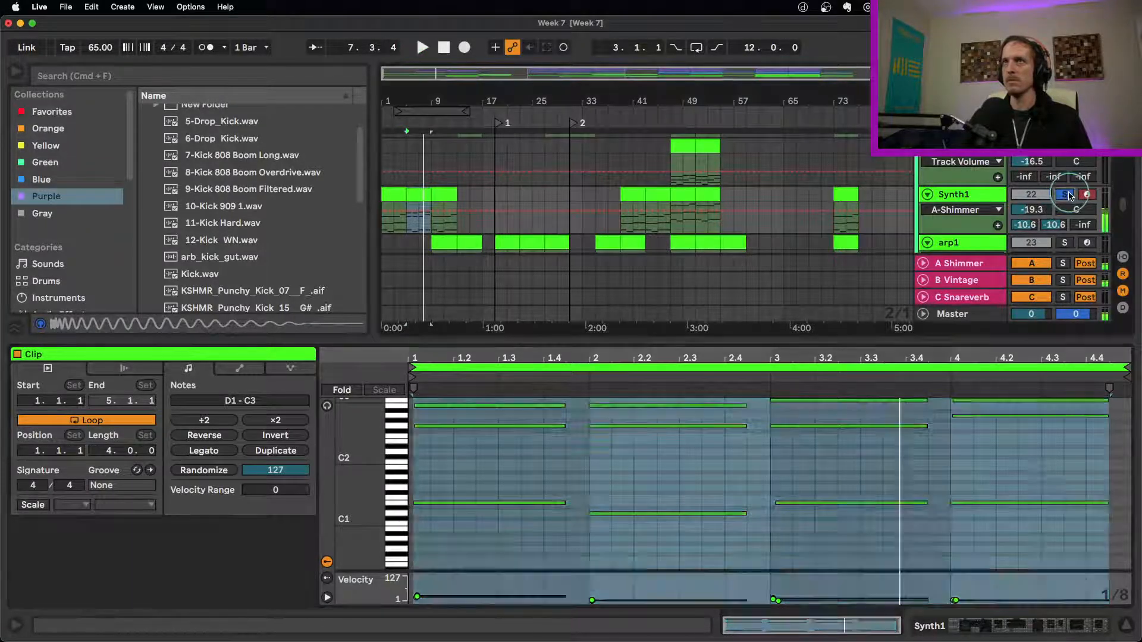
Enlarge the arrangement area and examine the Wavetable settings in the z Blade Runner Pad rack of Synth1 track 22.
{"action": "left_click", "coordinate": [751, 254]}
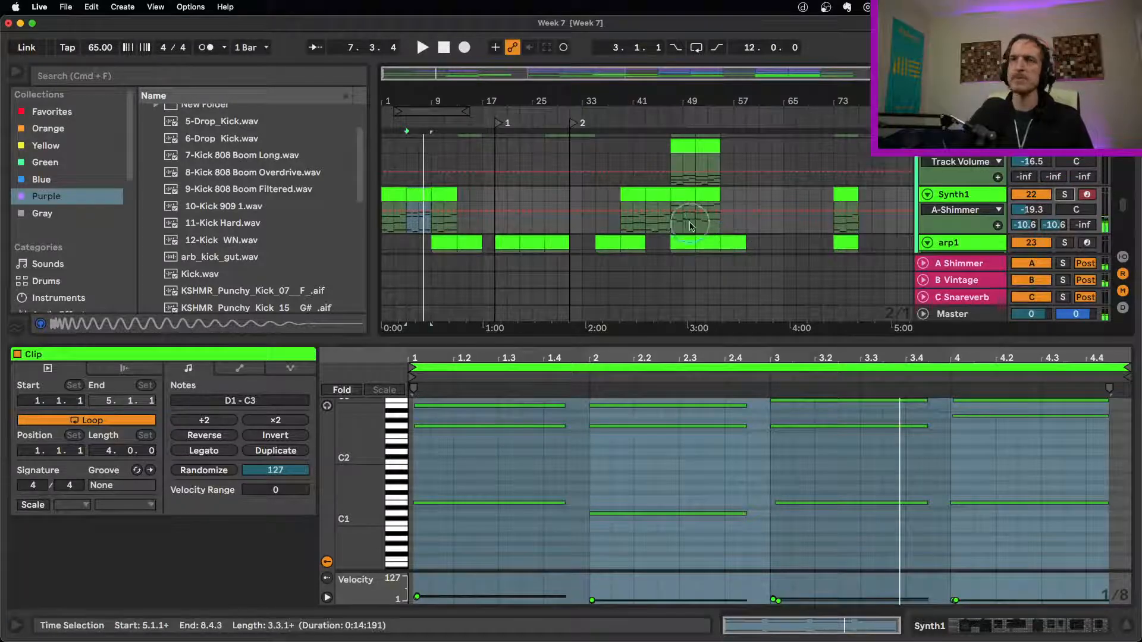
{"action": "scroll", "coordinate": [716, 231], "scroll_direction": "up", "scroll_amount": 2}
{"action": "left_click_drag", "start_coordinate": [881, 338], "coordinate": [876, 427]}
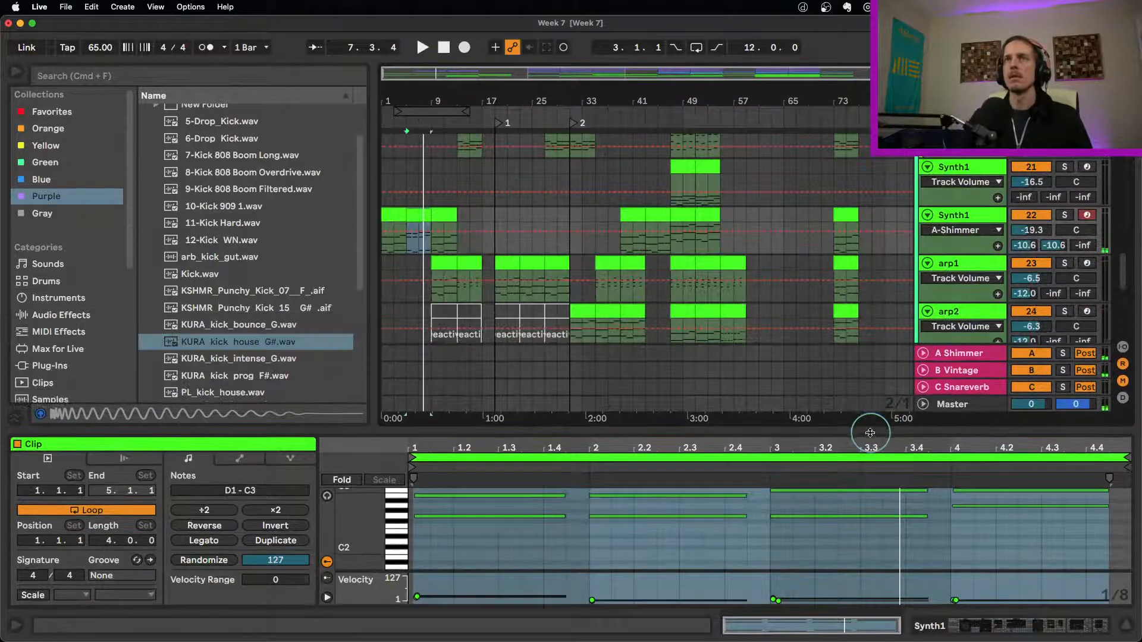
{"action": "scroll", "coordinate": [782, 223], "scroll_direction": "up", "scroll_amount": 1}
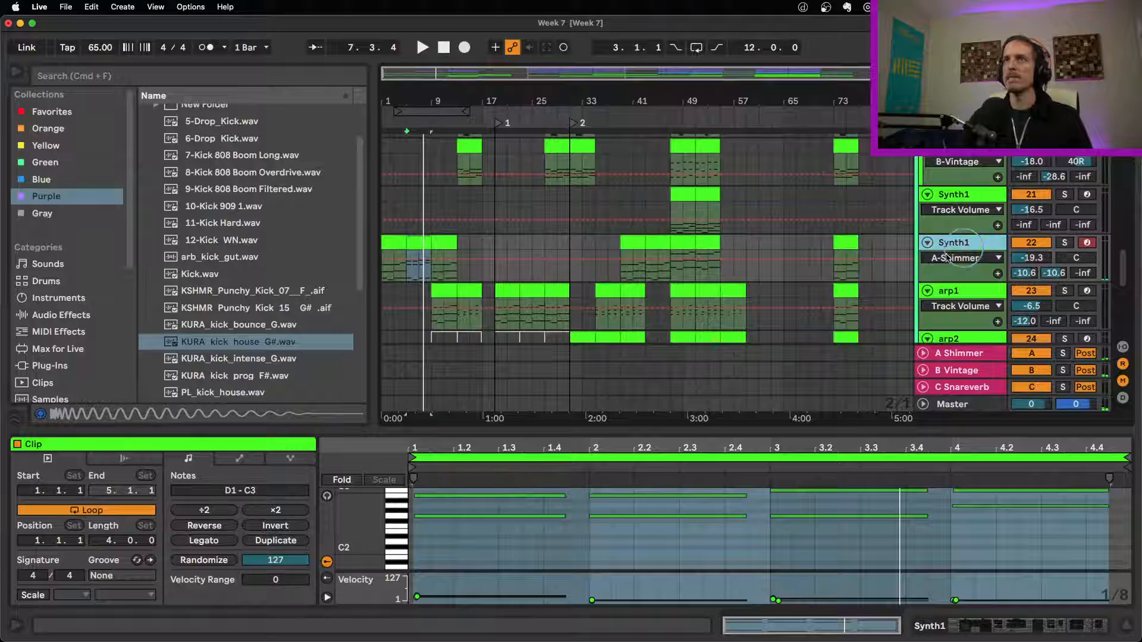
{"action": "left_click", "coordinate": [986, 244]}
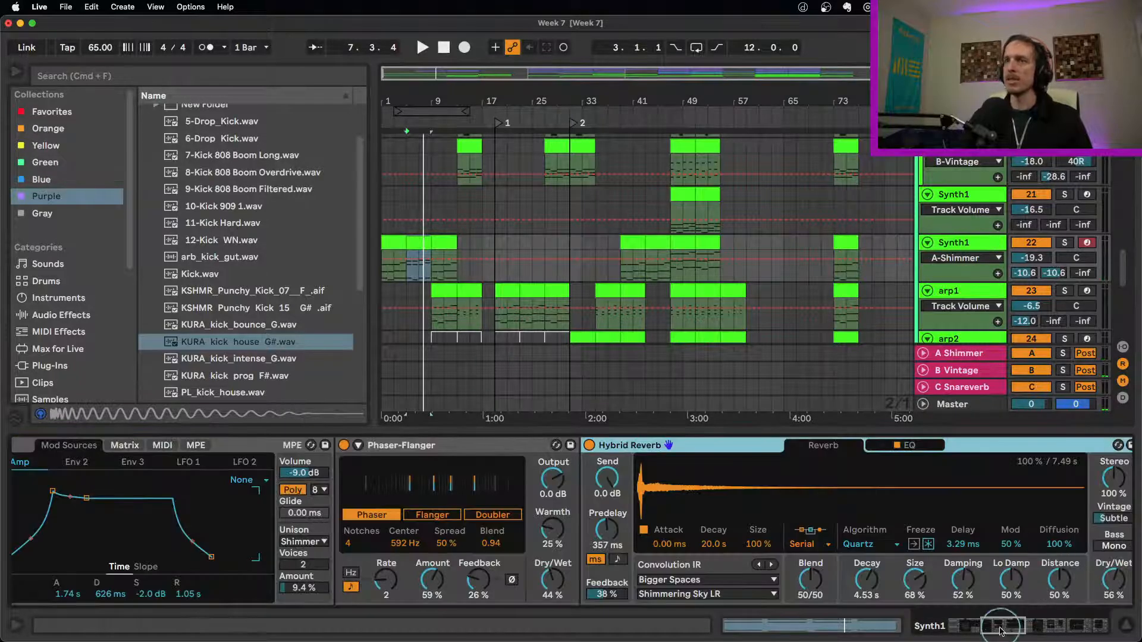
{"action": "left_click_drag", "start_coordinate": [1001, 631], "coordinate": [963, 629]}
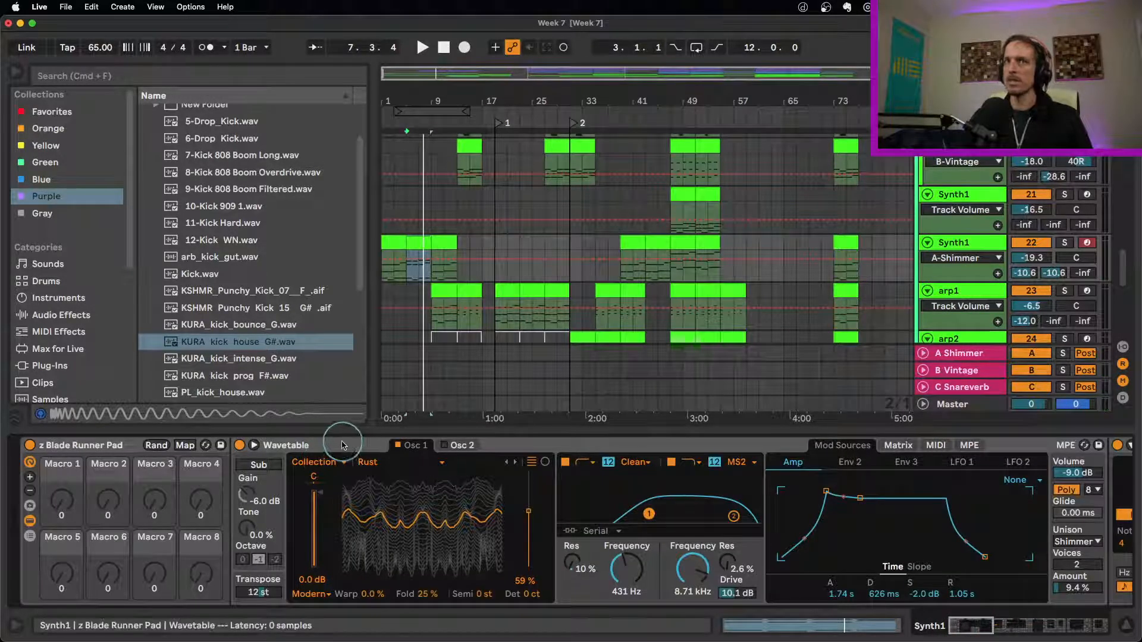
{"action": "left_click", "coordinate": [348, 446]}
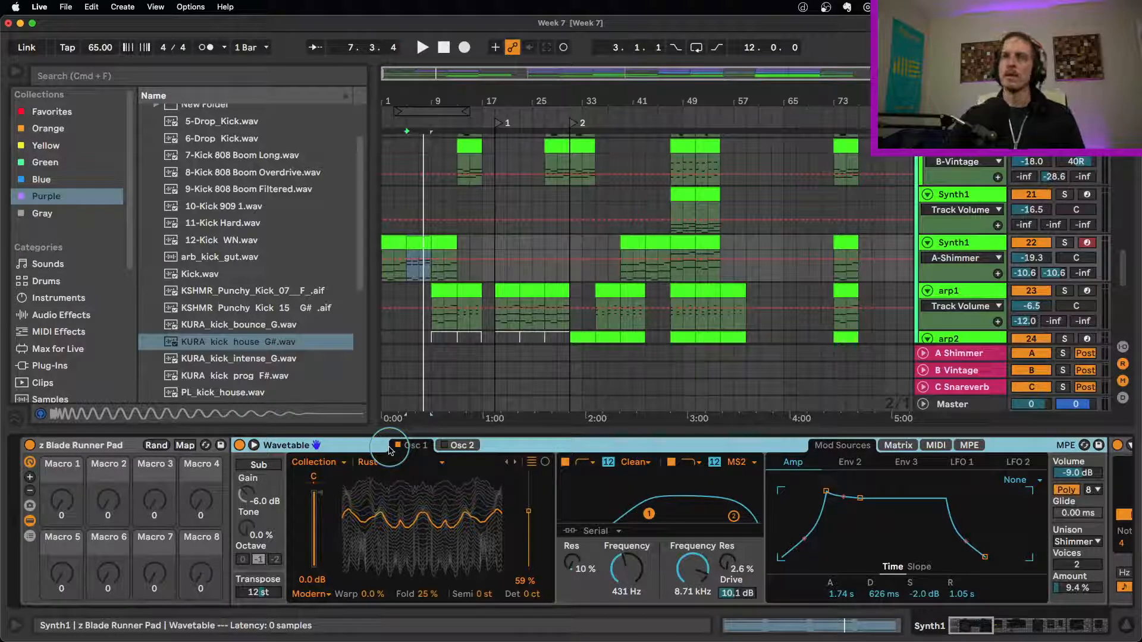
{"action": "left_click", "coordinate": [546, 354]}
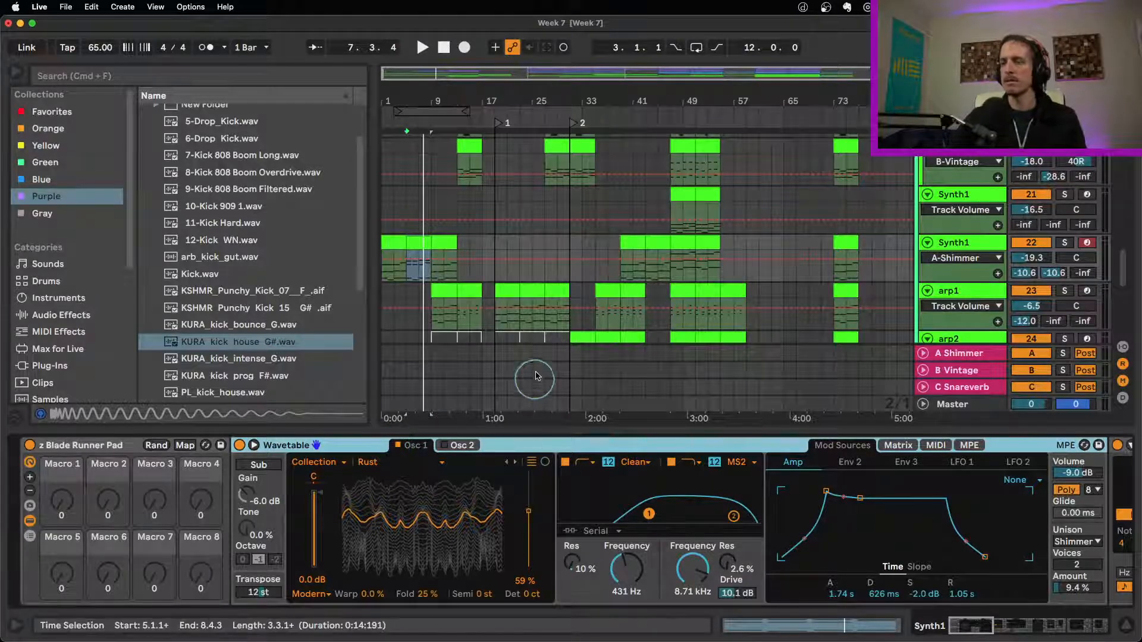
Play the full mix from bar 43 and inspect the effect chain of Perc2 on track 10.
{"action": "scroll", "coordinate": [618, 297], "scroll_direction": "up", "scroll_amount": 2}
{"action": "scroll", "coordinate": [642, 277], "scroll_direction": "up", "scroll_amount": 1}
{"action": "left_click", "coordinate": [653, 193]}
{"action": "key", "text": "space"}
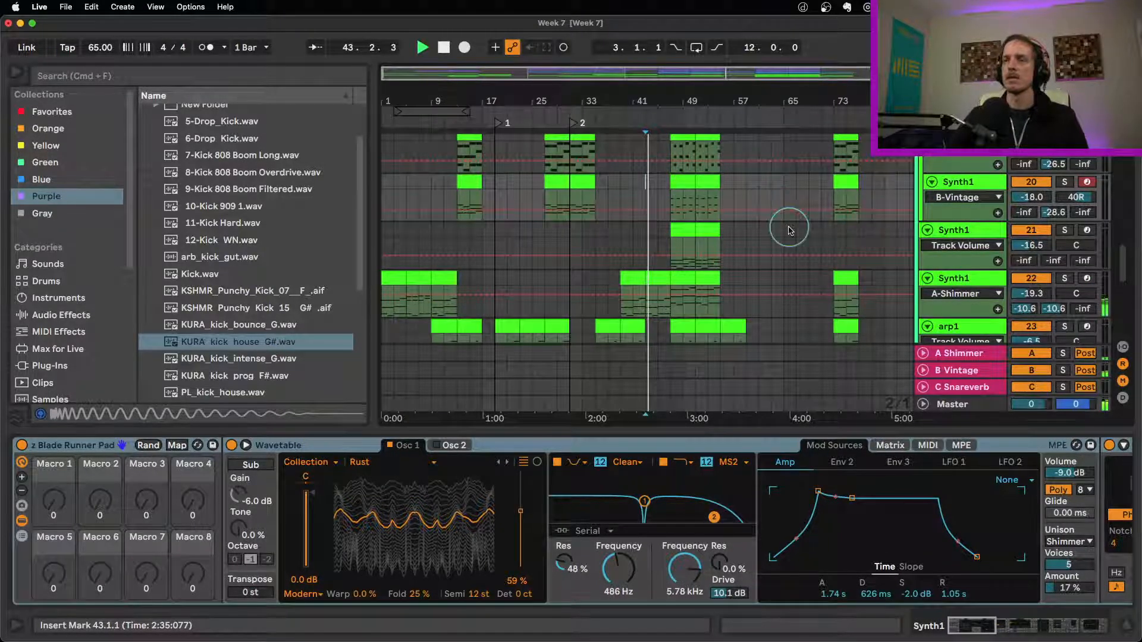
{"action": "scroll", "coordinate": [803, 238], "scroll_direction": "up", "scroll_amount": 8}
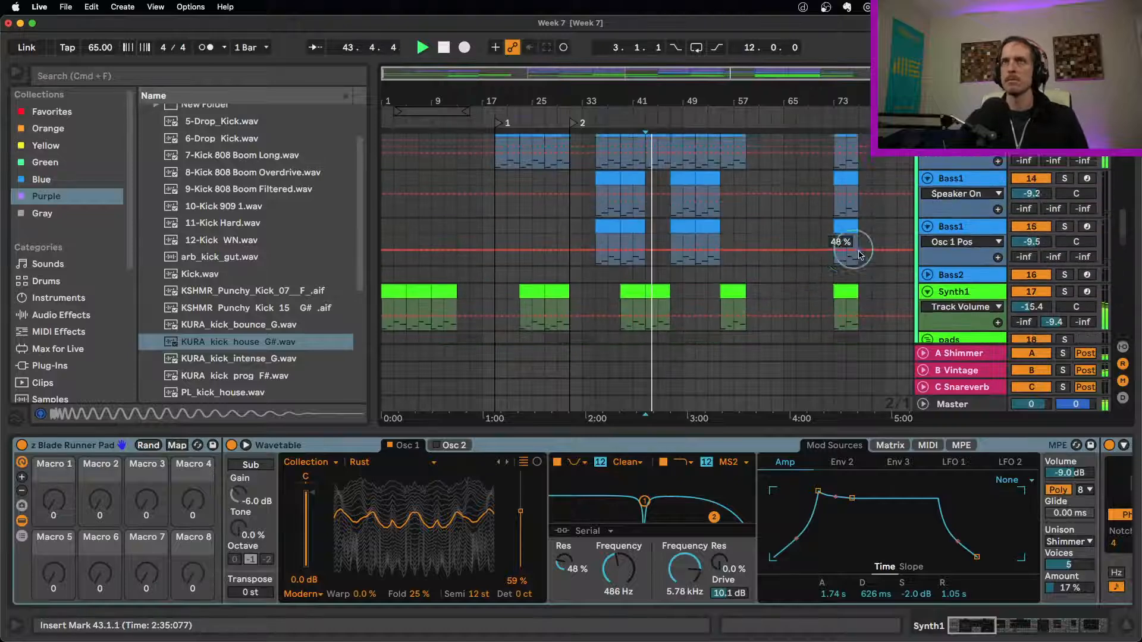
{"action": "scroll", "coordinate": [869, 262], "scroll_direction": "up", "scroll_amount": 6}
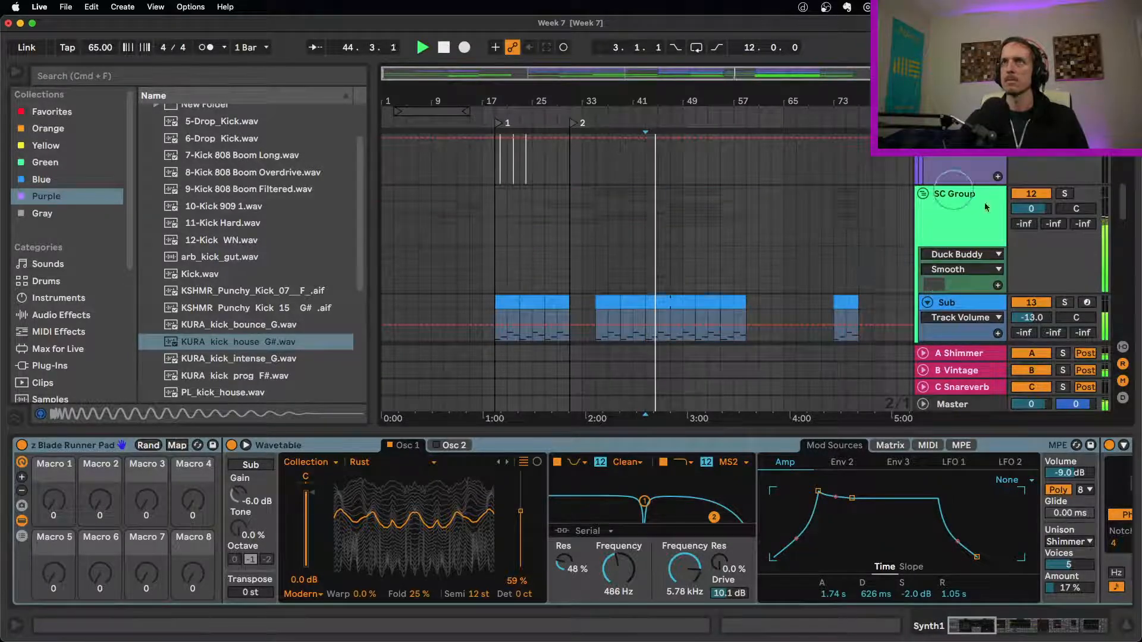
{"action": "scroll", "coordinate": [984, 257], "scroll_direction": "up", "scroll_amount": 4}
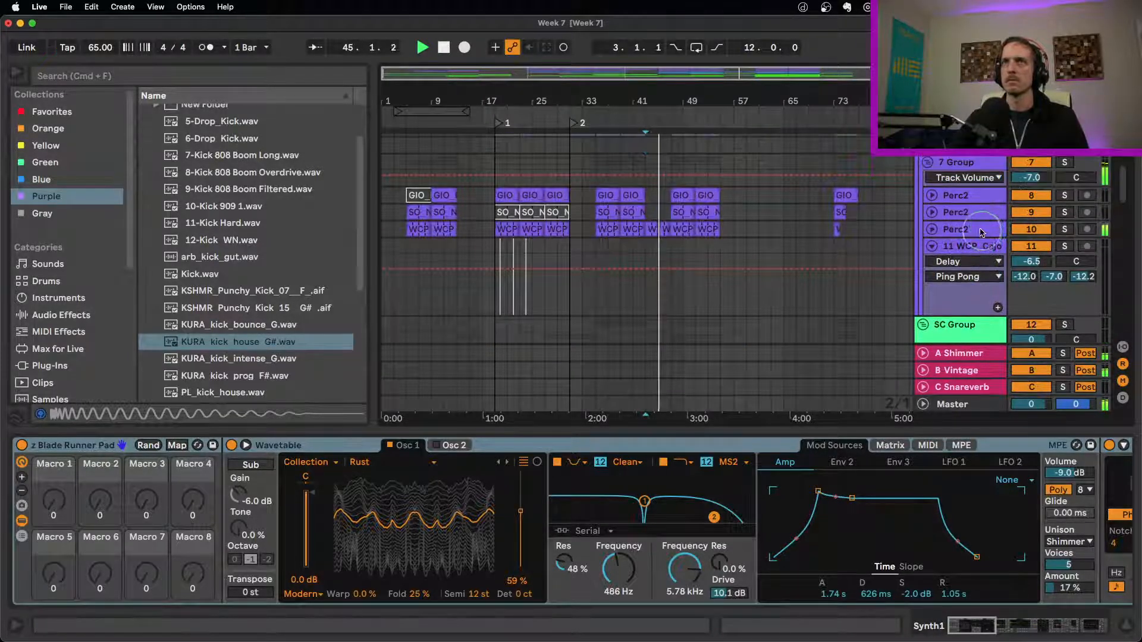
{"action": "left_click", "coordinate": [982, 232]}
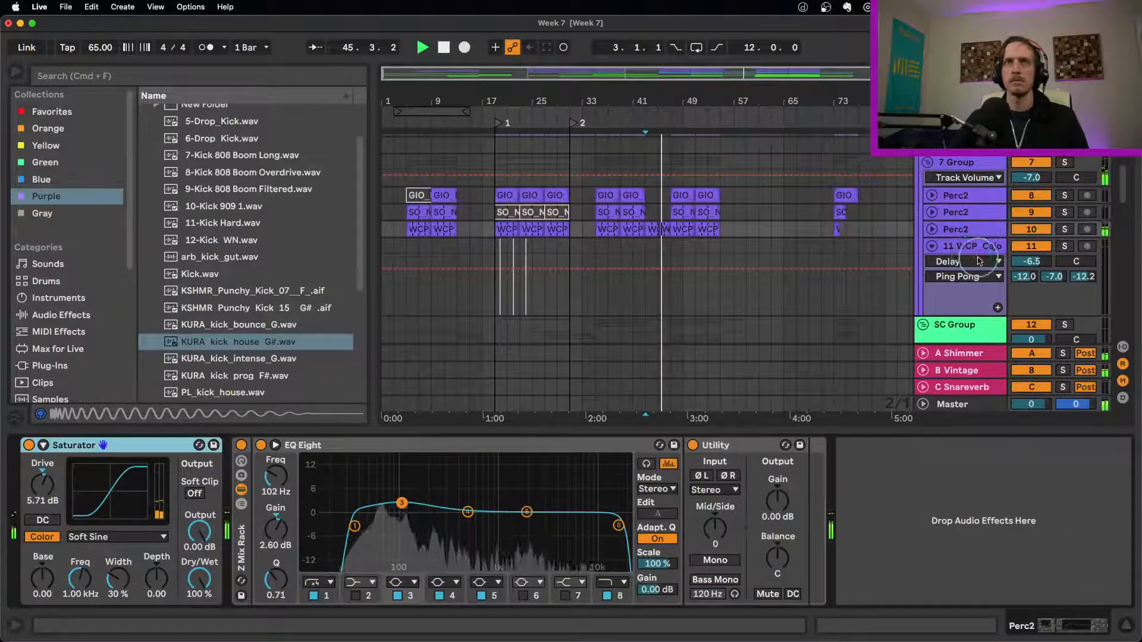
Set the volume of Bass1 on track 15 to -9.8 dB during playback.
{"action": "scroll", "coordinate": [978, 261], "scroll_direction": "down", "scroll_amount": 10}
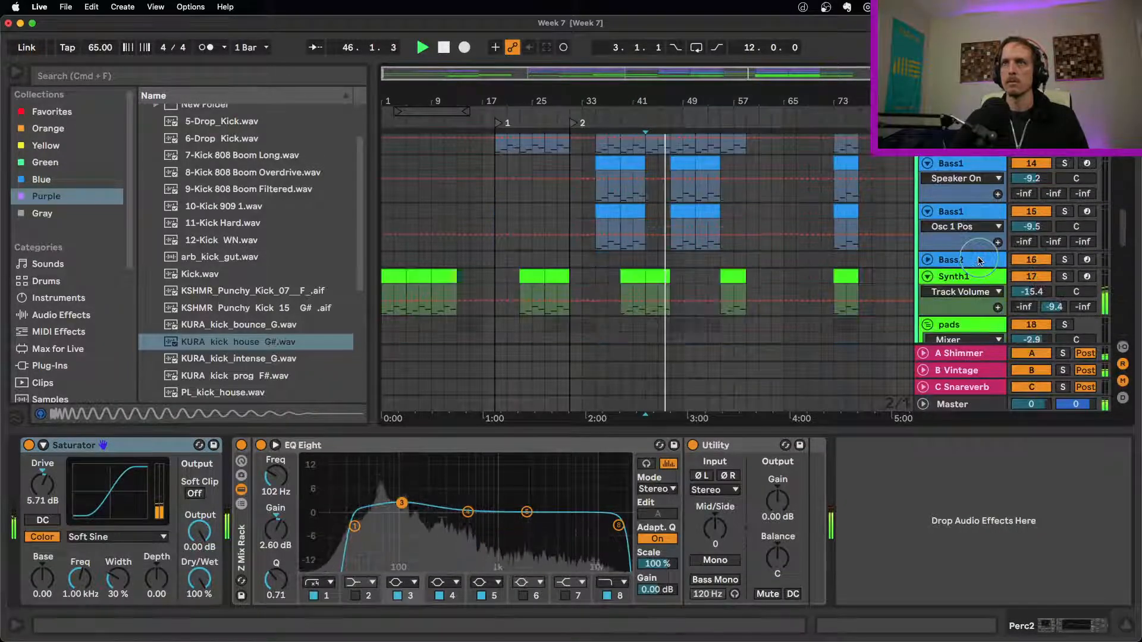
{"action": "scroll", "coordinate": [977, 254], "scroll_direction": "up", "scroll_amount": 1}
{"action": "left_click", "coordinate": [1034, 250]}
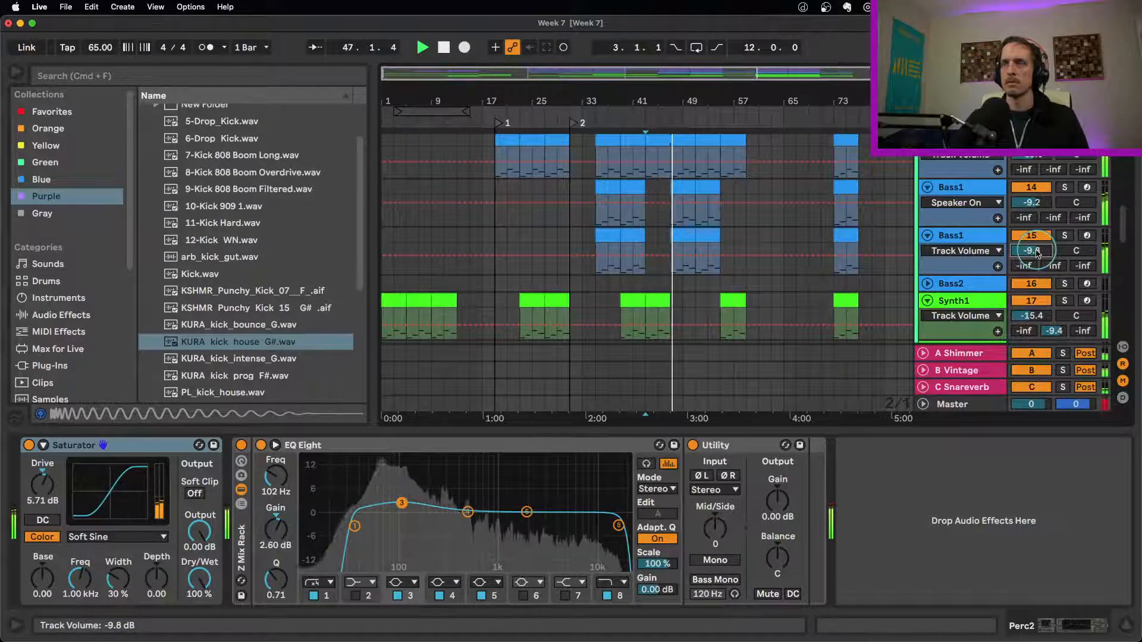
Audition arp3 on track 26 in solo from its clip at bar 47, and take the track out of solo.
{"action": "scroll", "coordinate": [981, 291], "scroll_direction": "down", "scroll_amount": 3}
{"action": "scroll", "coordinate": [977, 301], "scroll_direction": "down", "scroll_amount": 8}
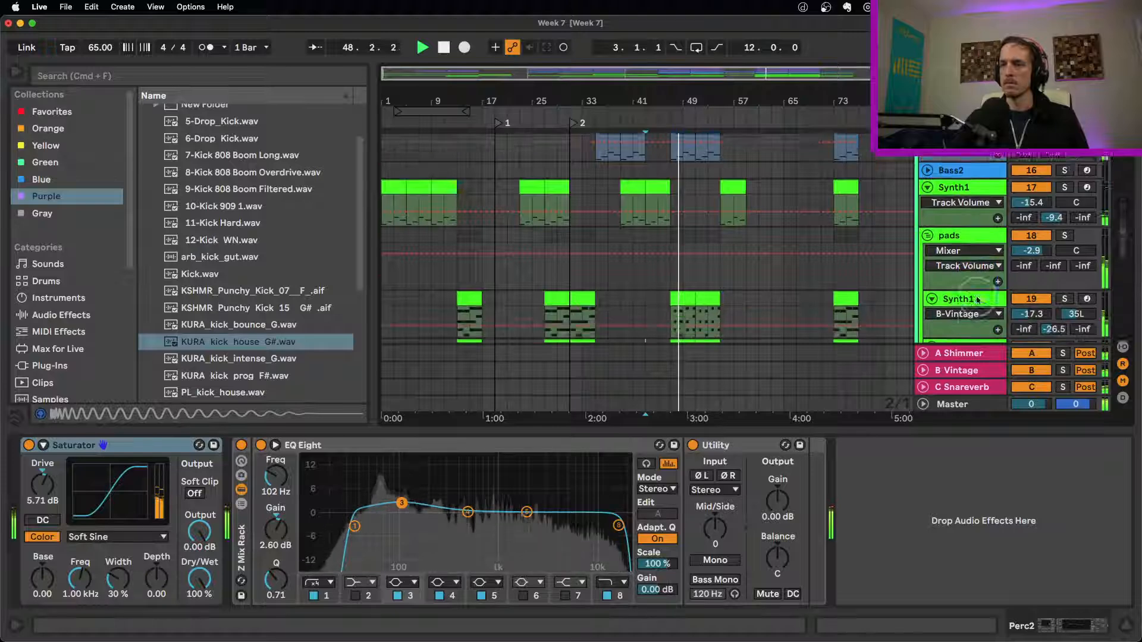
{"action": "scroll", "coordinate": [977, 300], "scroll_direction": "down", "scroll_amount": 8}
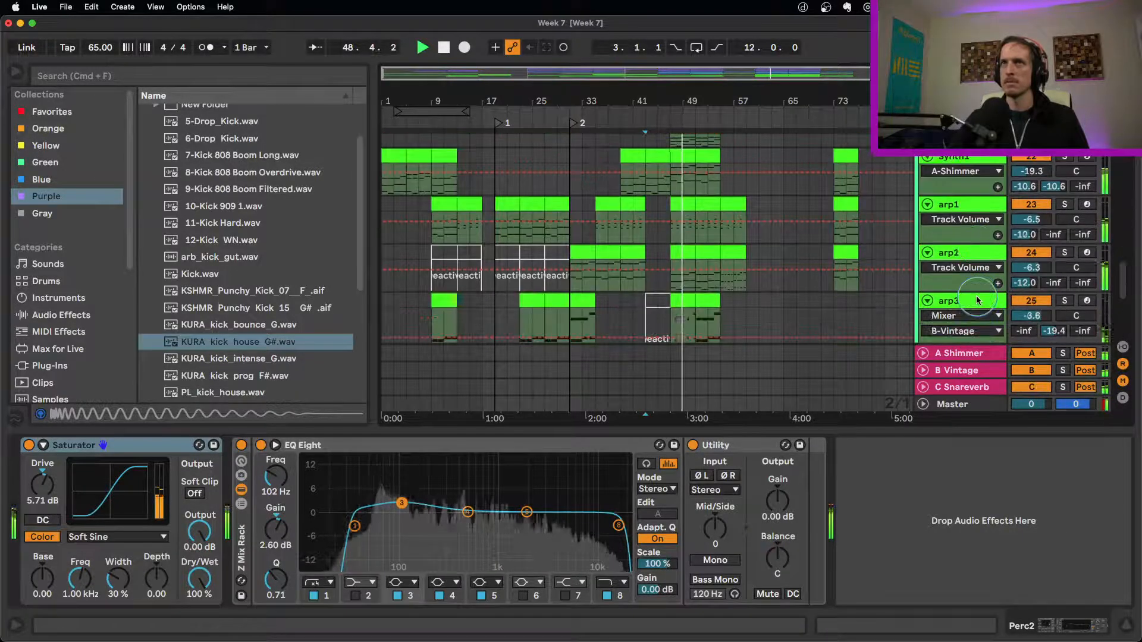
{"action": "scroll", "coordinate": [977, 300], "scroll_direction": "up", "scroll_amount": 1}
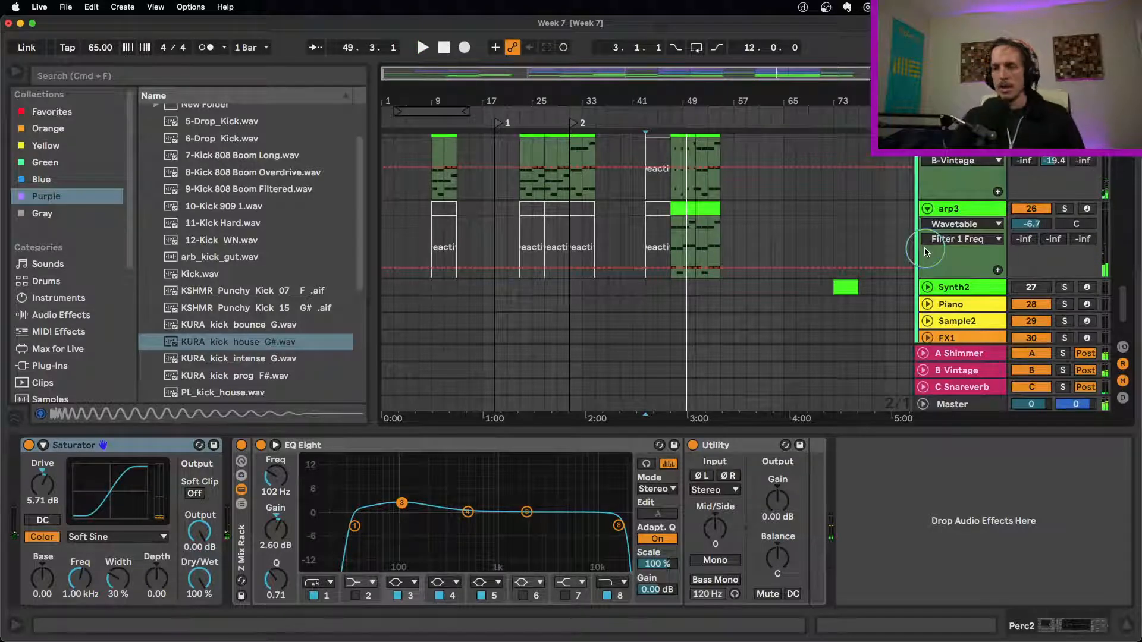
{"action": "left_click", "coordinate": [966, 222]}
{"action": "left_click", "coordinate": [1052, 208]}
{"action": "key", "text": "space"}
{"action": "key", "text": "space"}
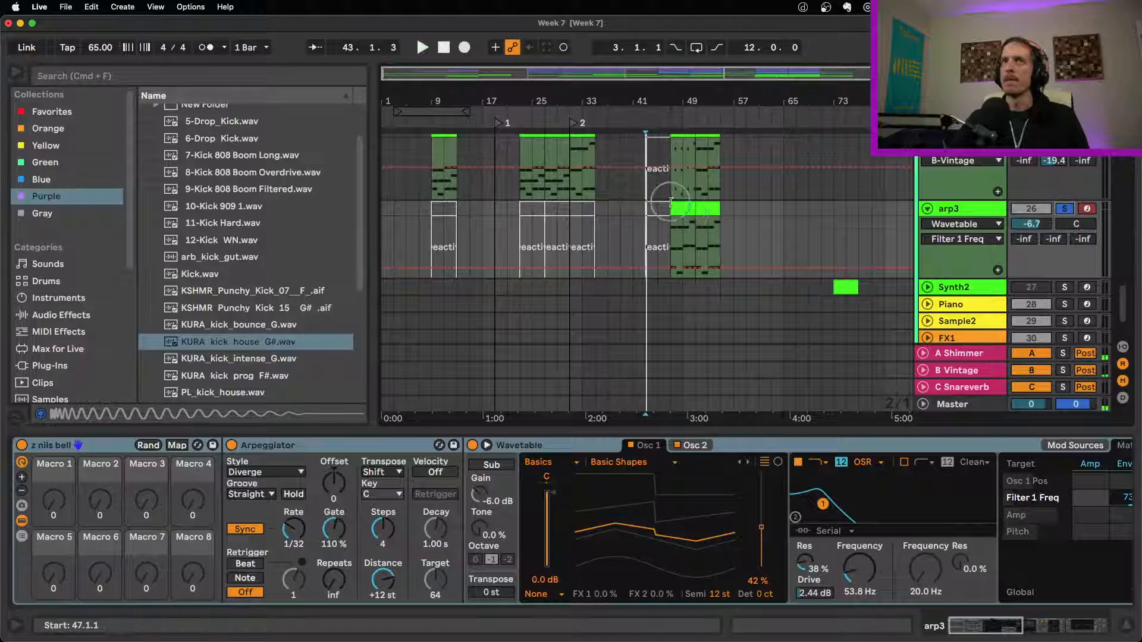
{"action": "left_click", "coordinate": [682, 209]}
{"action": "key", "text": "space"}
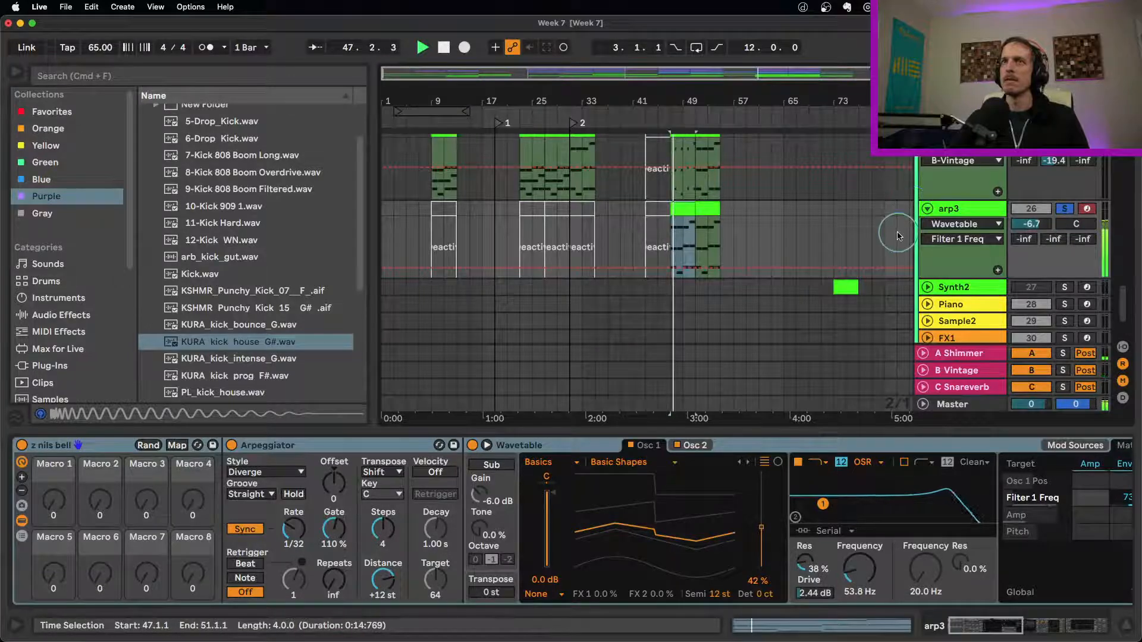
{"action": "key", "text": "space"}
{"action": "left_click", "coordinate": [1064, 209]}
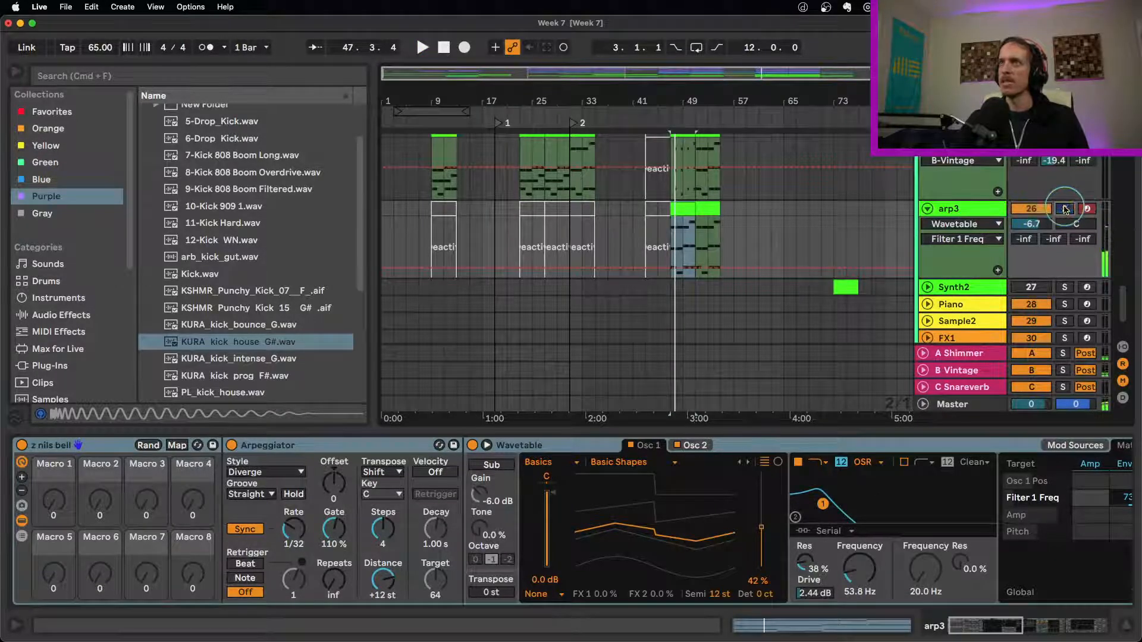
Compare the arp section in the full mix by playing from bar 27 and from bar 47.
{"action": "scroll", "coordinate": [809, 223], "scroll_direction": "up", "scroll_amount": 2}
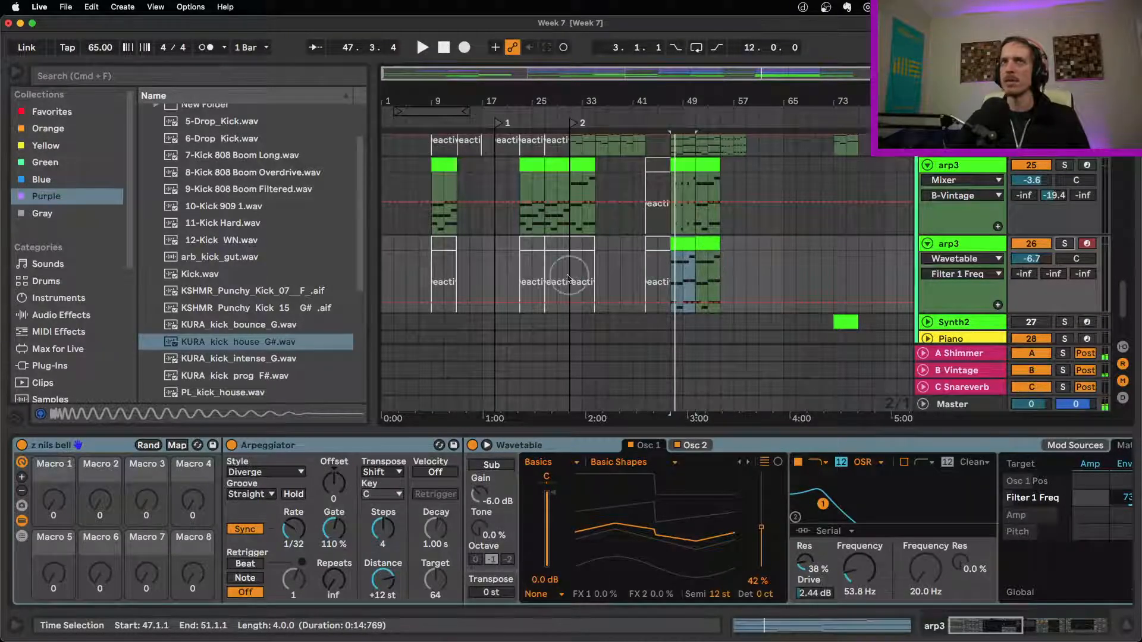
{"action": "left_click", "coordinate": [545, 272]}
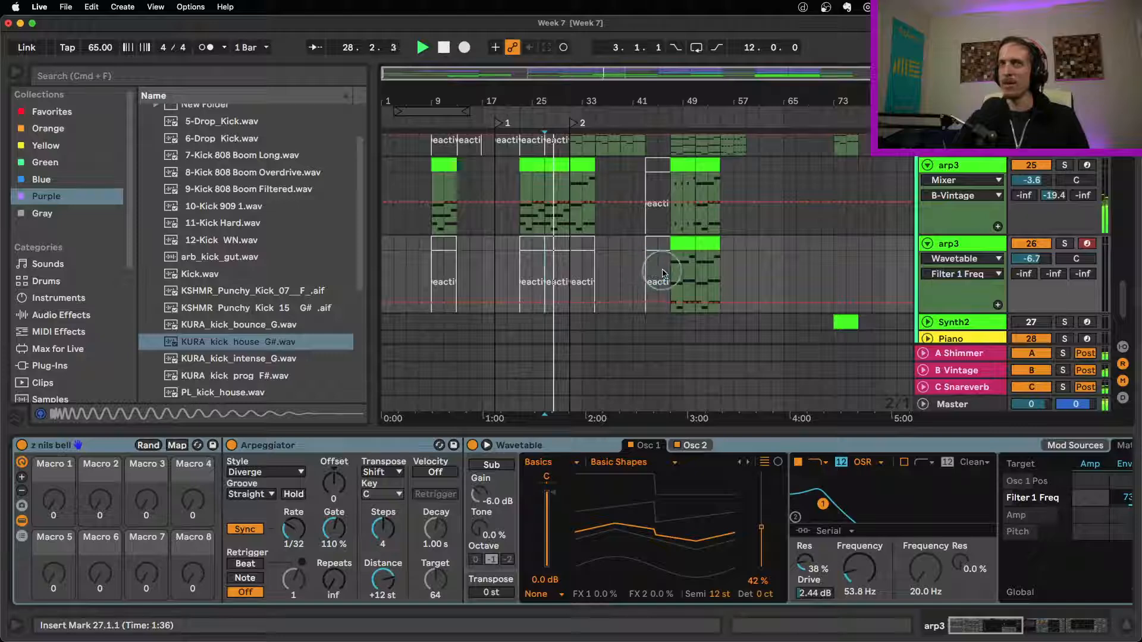
{"action": "key", "text": "space"}
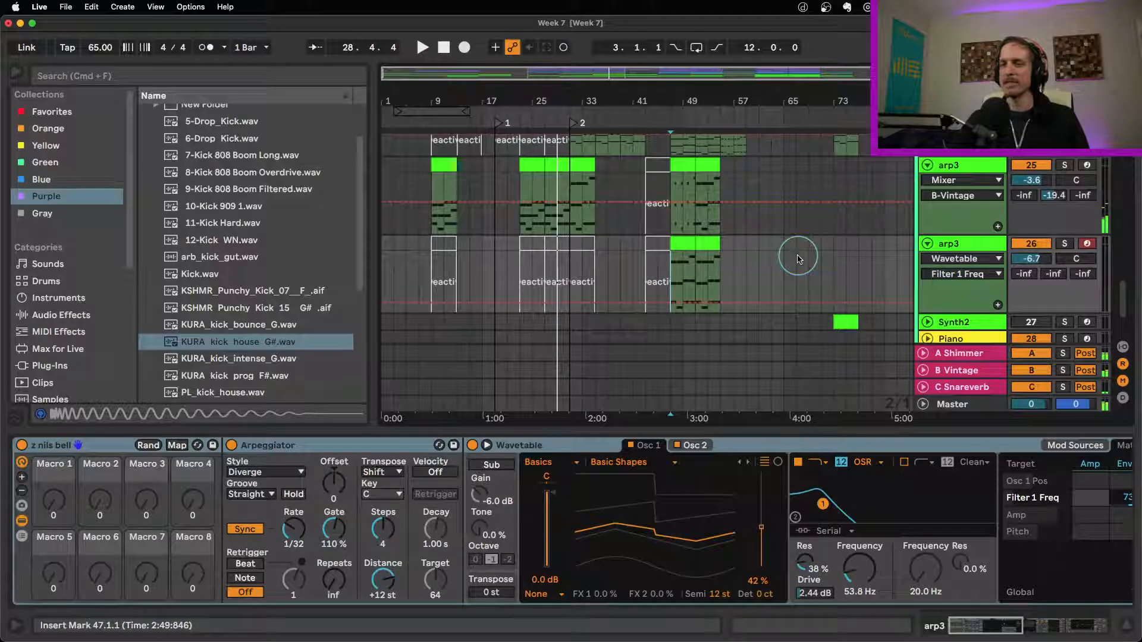
{"action": "key", "text": "space"}
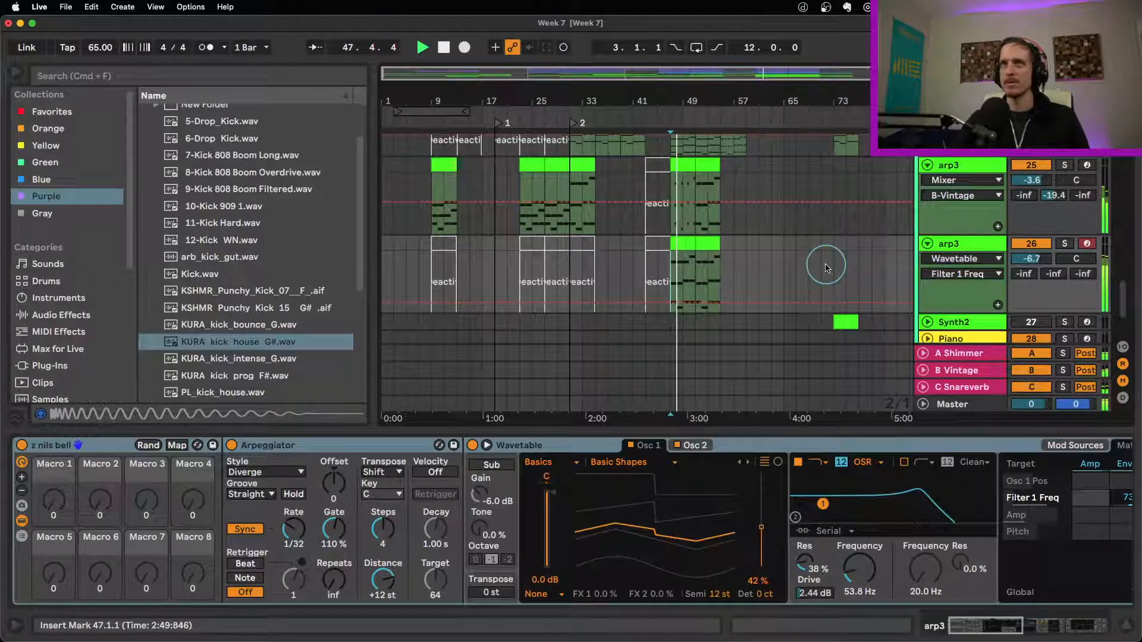
Mute and unmute arp3 on track 26 during playback to compare the mix with and without it.
{"action": "scroll", "coordinate": [825, 267], "scroll_direction": "up", "scroll_amount": 2}
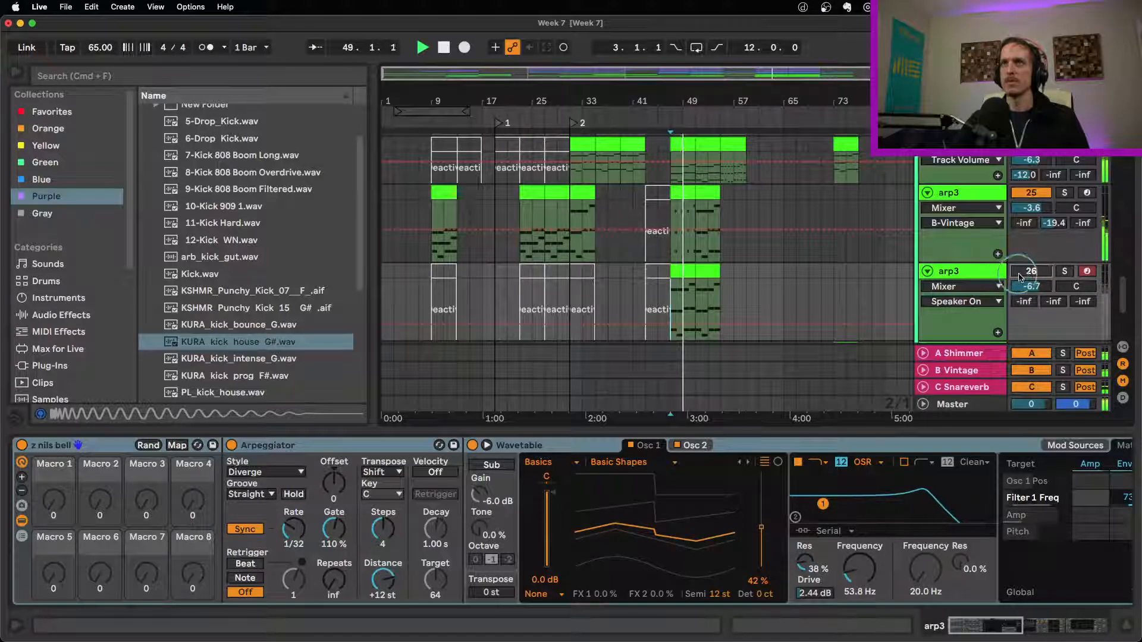
{"action": "left_click", "coordinate": [1024, 272]}
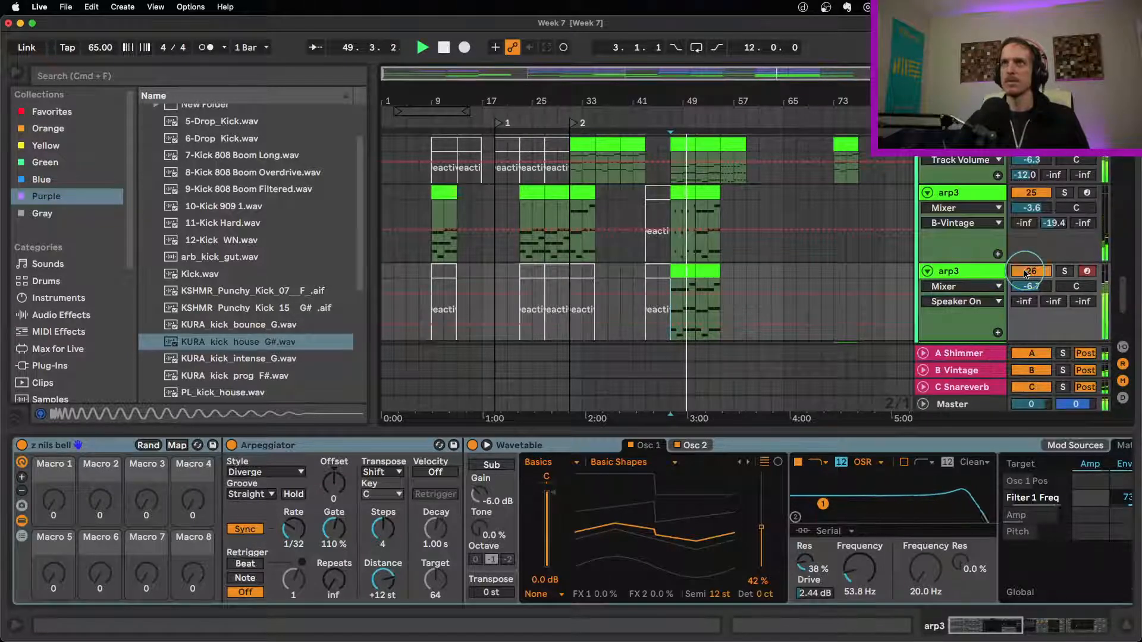
{"action": "left_click", "coordinate": [978, 274]}
{"action": "key", "text": "space"}
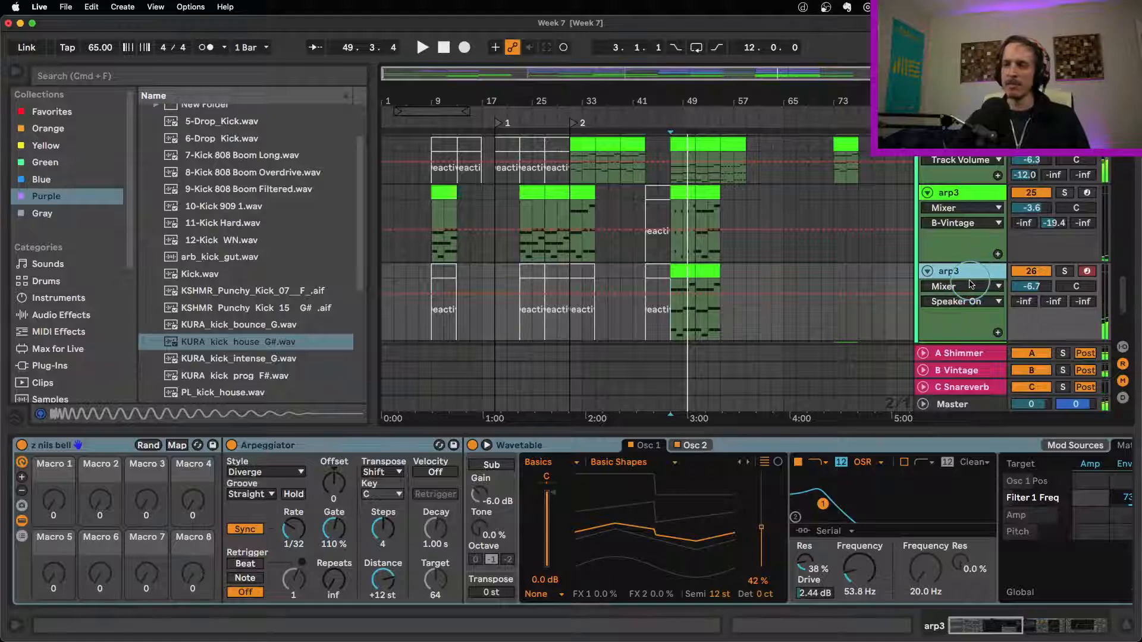
Duplicate arp3 track 26, and deactivate and fold the original track.
{"action": "left_click", "coordinate": [972, 285]}
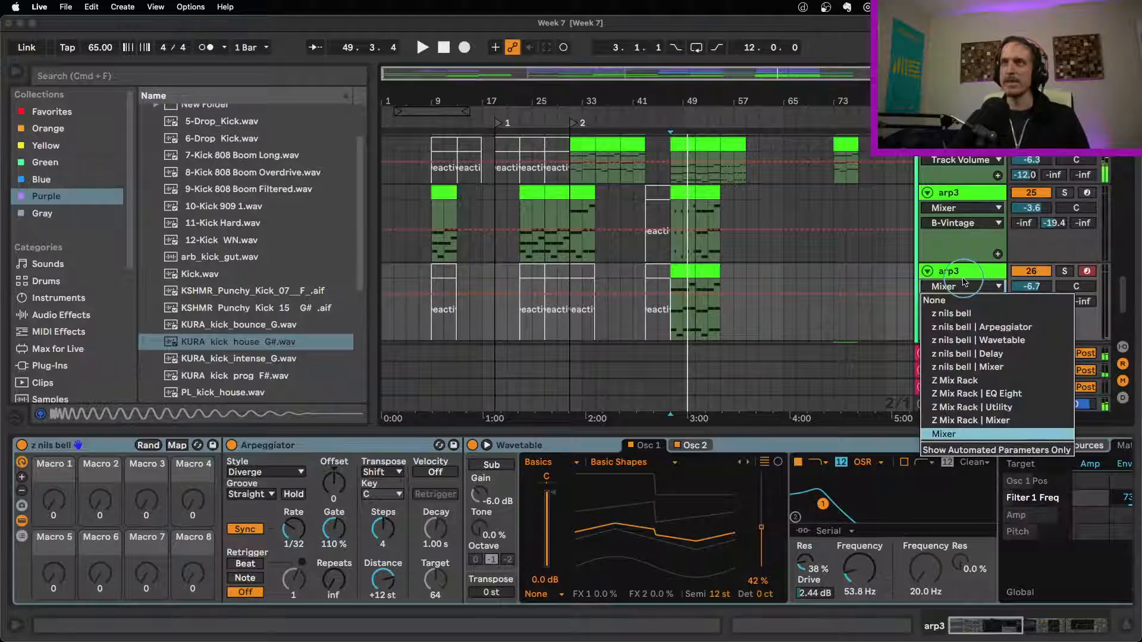
{"action": "left_click", "coordinate": [965, 271]}
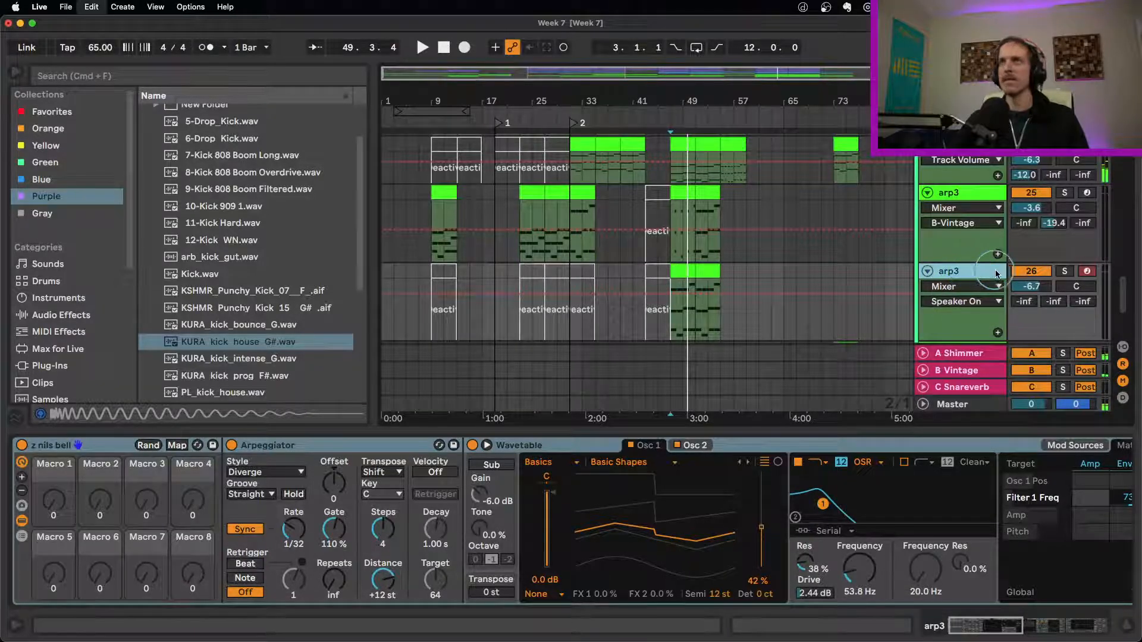
{"action": "key", "text": "super+d"}
{"action": "left_click", "coordinate": [1035, 196]}
{"action": "left_click", "coordinate": [955, 212]}
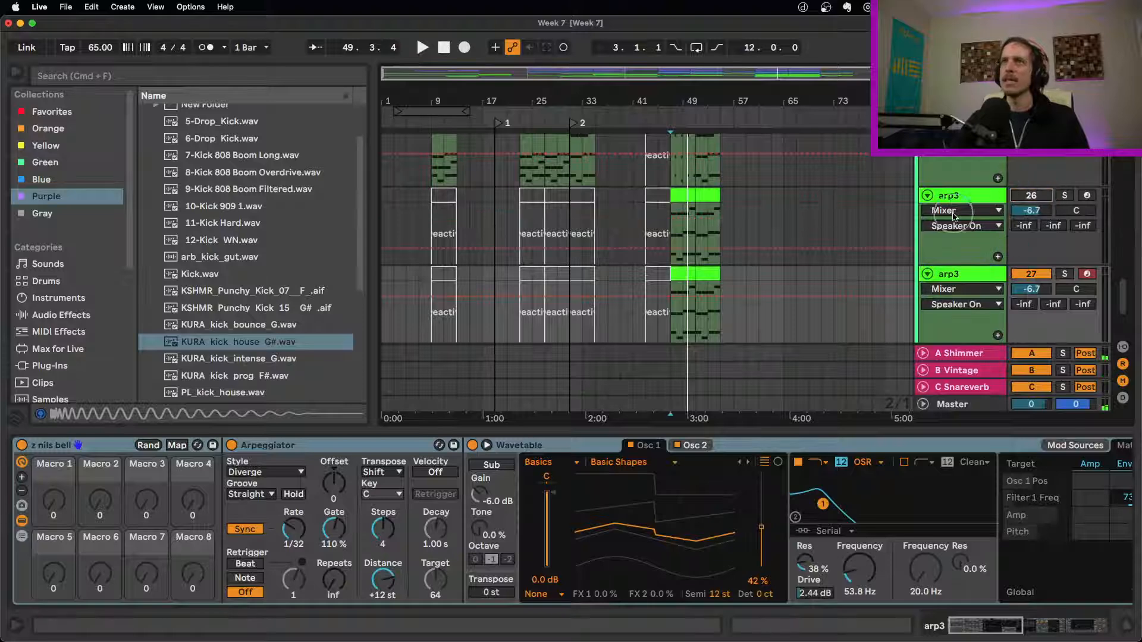
{"action": "left_click", "coordinate": [927, 196]}
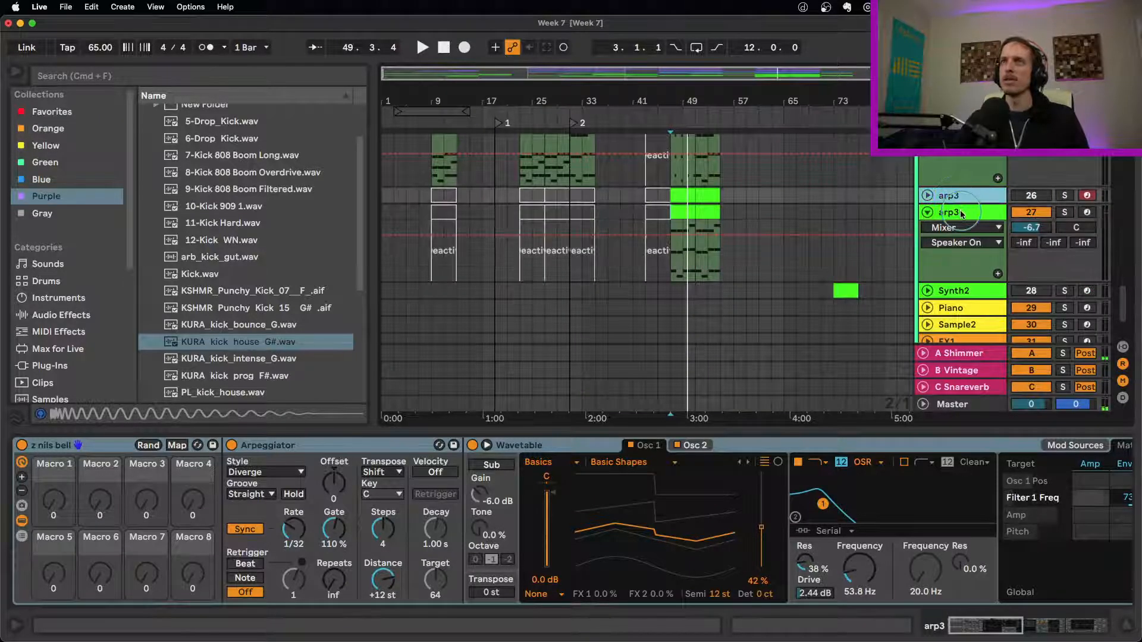
Solo the duplicated arp3 on track 27, set its Arpeggiator rate to 1/16, and play from bar 47.
{"action": "left_click", "coordinate": [958, 244]}
{"action": "left_click", "coordinate": [1064, 212]}
{"action": "left_click", "coordinate": [734, 318]}
{"action": "left_click", "coordinate": [333, 527]}
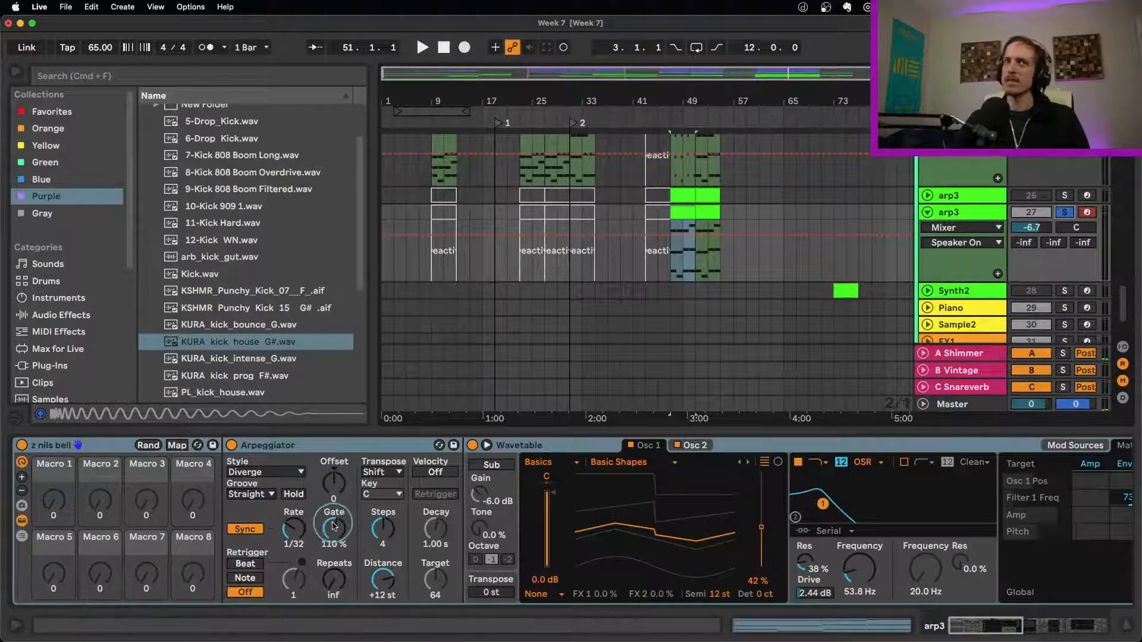
{"action": "left_click", "coordinate": [294, 527]}
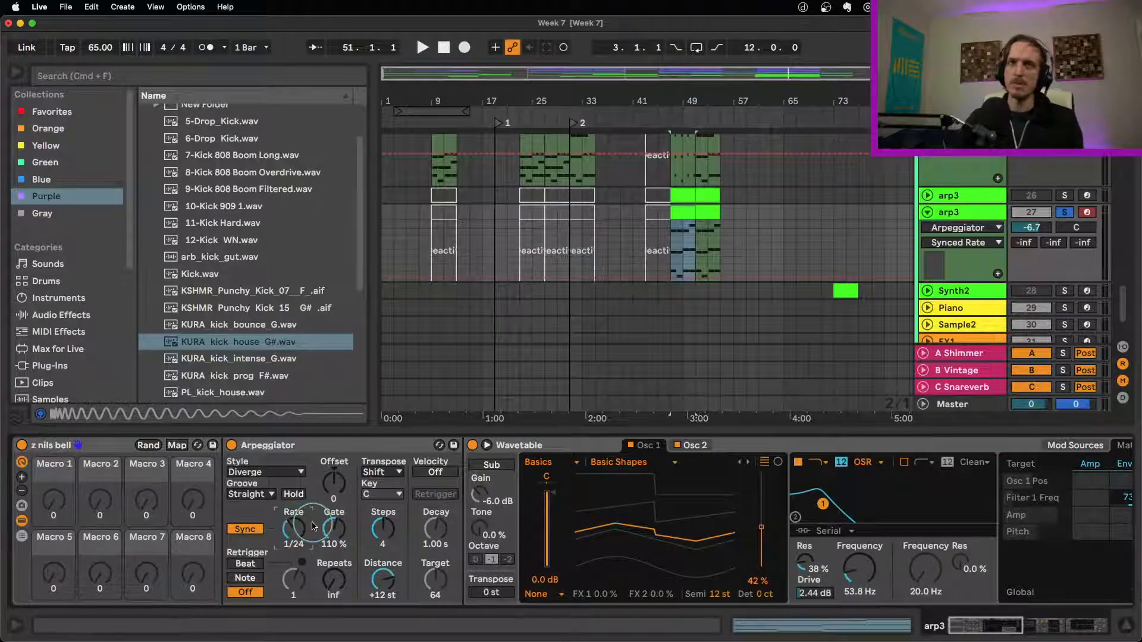
{"action": "key", "text": "space"}
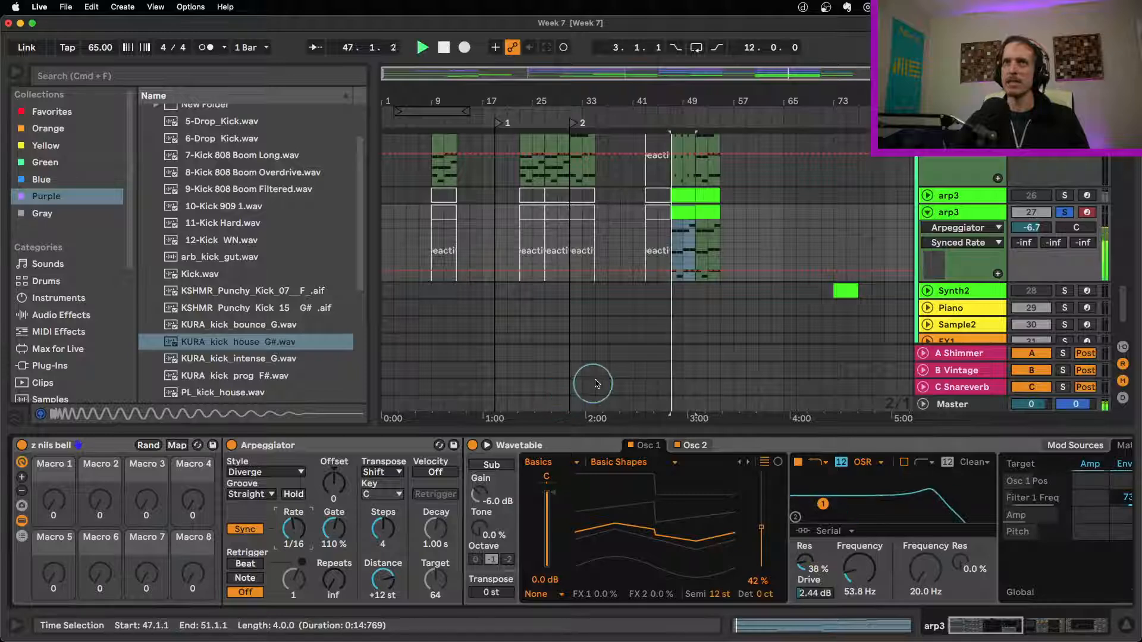
Set the Arpeggiator's gate to 85 % and its style to Con & Diverge on track 27.
{"action": "left_click_drag", "start_coordinate": [333, 527], "coordinate": [333, 541]}
{"action": "left_click", "coordinate": [279, 472]}
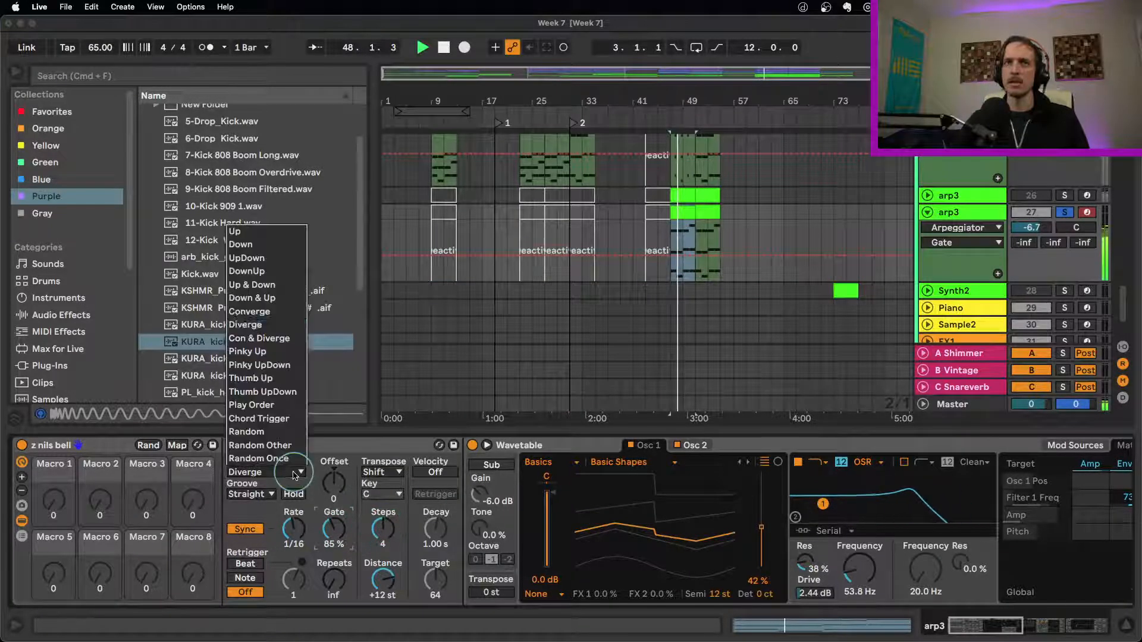
{"action": "left_click", "coordinate": [279, 338]}
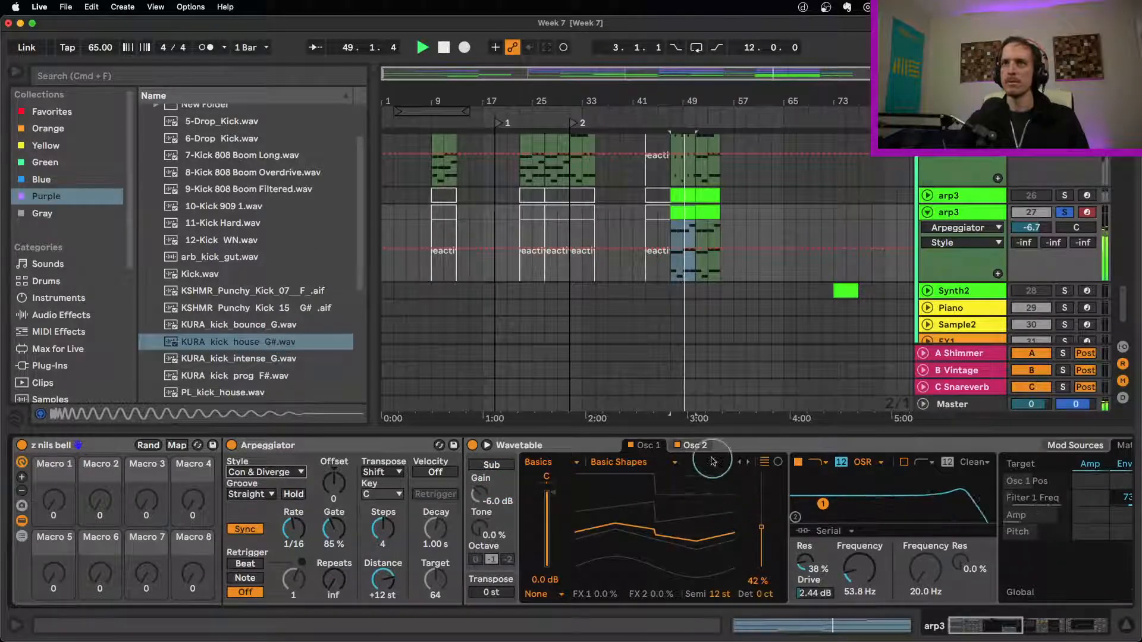
Set the Delay feedback on track 27 to 43 % and Wavetable's amp envelope decay to 2.75 s.
{"action": "left_click", "coordinate": [693, 445]}
{"action": "mouse_move", "coordinate": [987, 625]}
{"action": "left_mouse_down"}
{"action": "mouse_move", "coordinate": [1094, 628]}
{"action": "mouse_move", "coordinate": [989, 604]}
{"action": "left_mouse_up"}
{"action": "left_click_drag", "start_coordinate": [668, 579], "coordinate": [667, 581]}
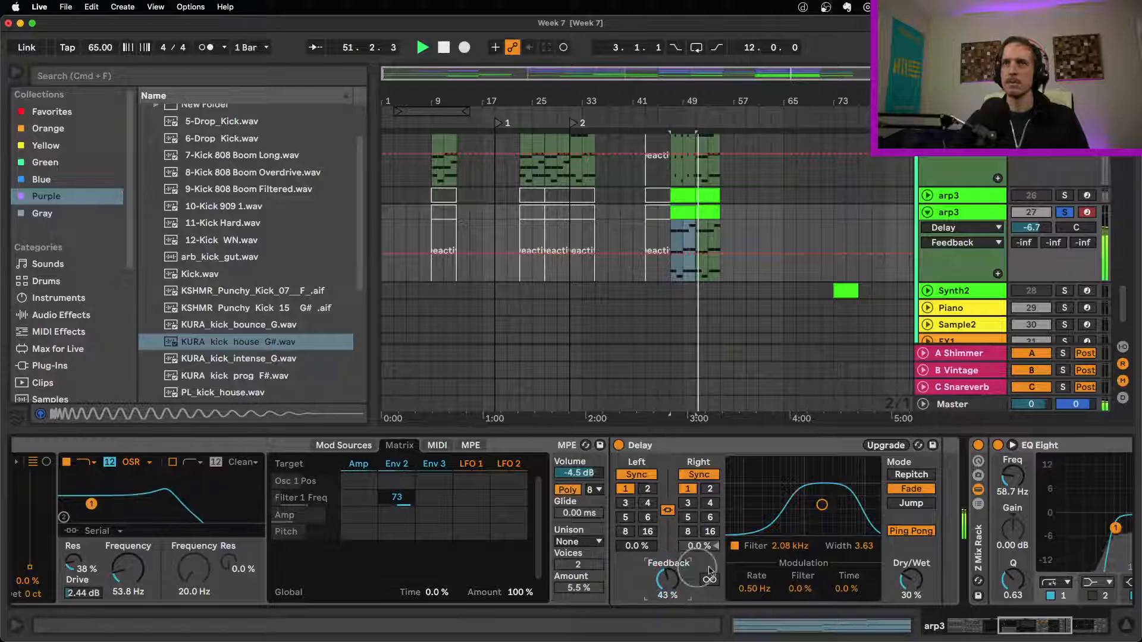
{"action": "left_click", "coordinate": [344, 445]}
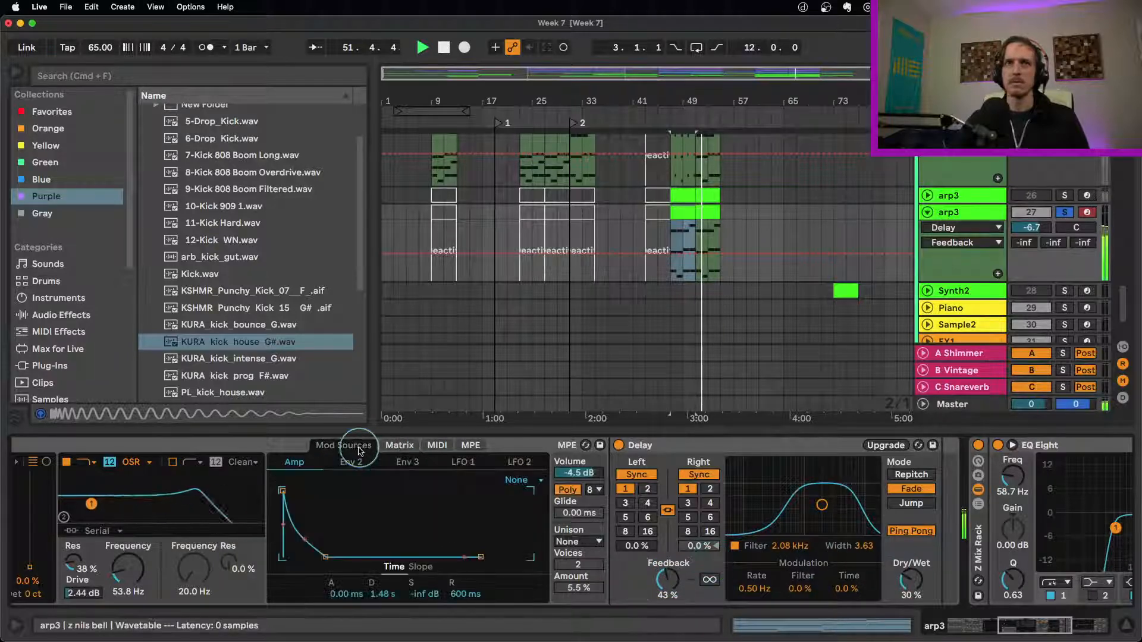
{"action": "left_click_drag", "start_coordinate": [327, 559], "coordinate": [332, 557]}
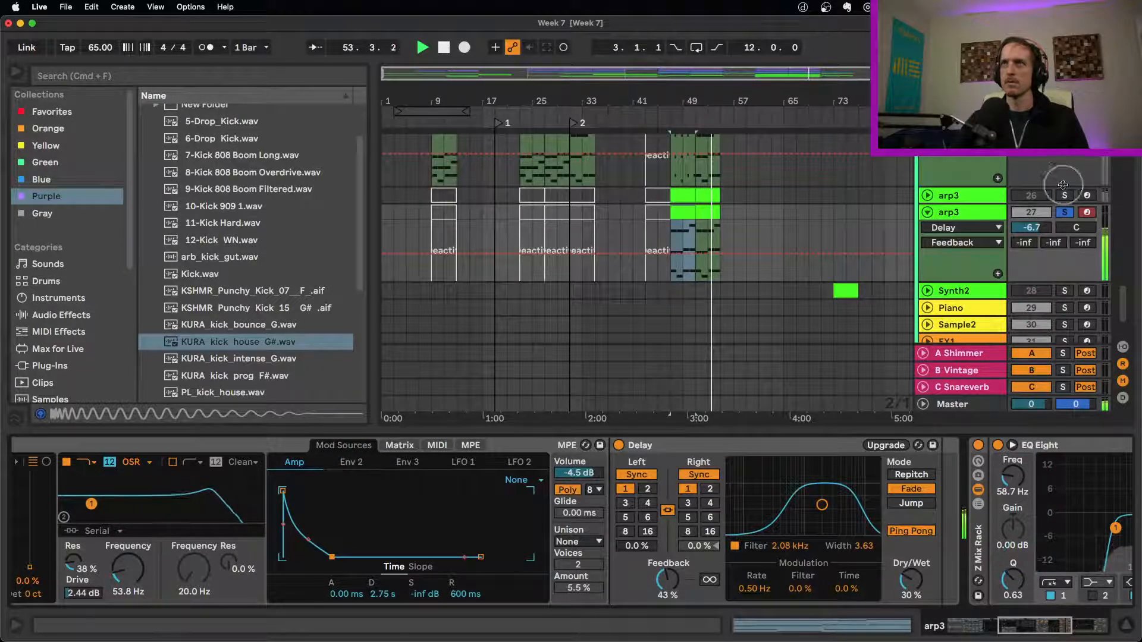
Replay arp3 from bar 47 in the full mix without solo, and set the Arpeggiator's transpose steps to 3.
{"action": "left_click", "coordinate": [679, 211]}
{"action": "key", "text": "space"}
{"action": "key", "text": "space"}
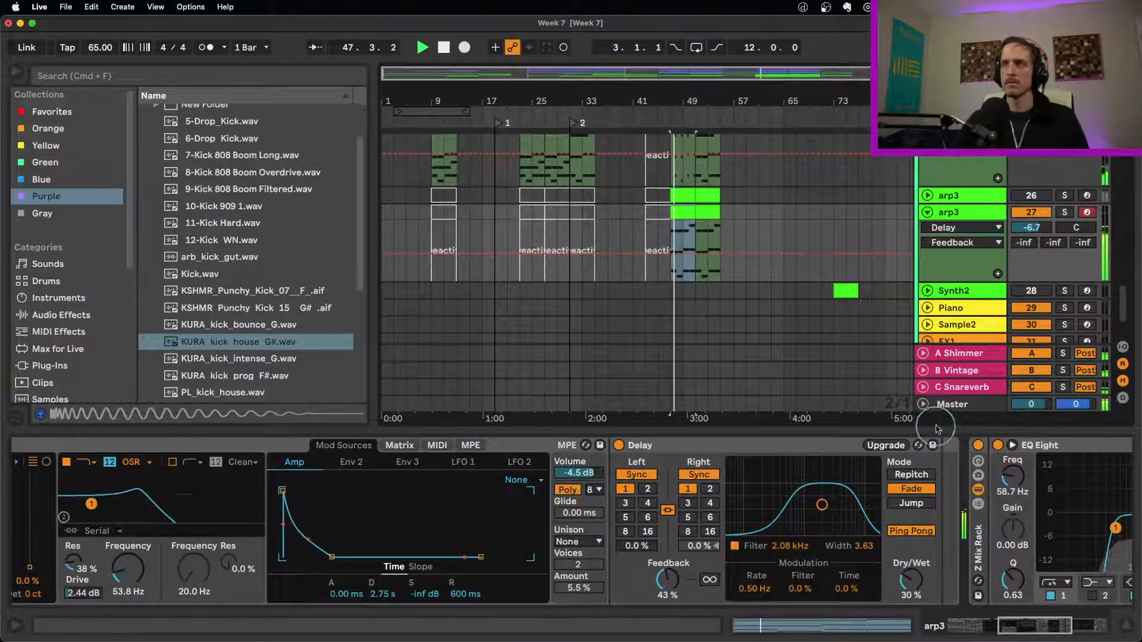
{"action": "left_click_drag", "start_coordinate": [1045, 630], "coordinate": [1010, 630]}
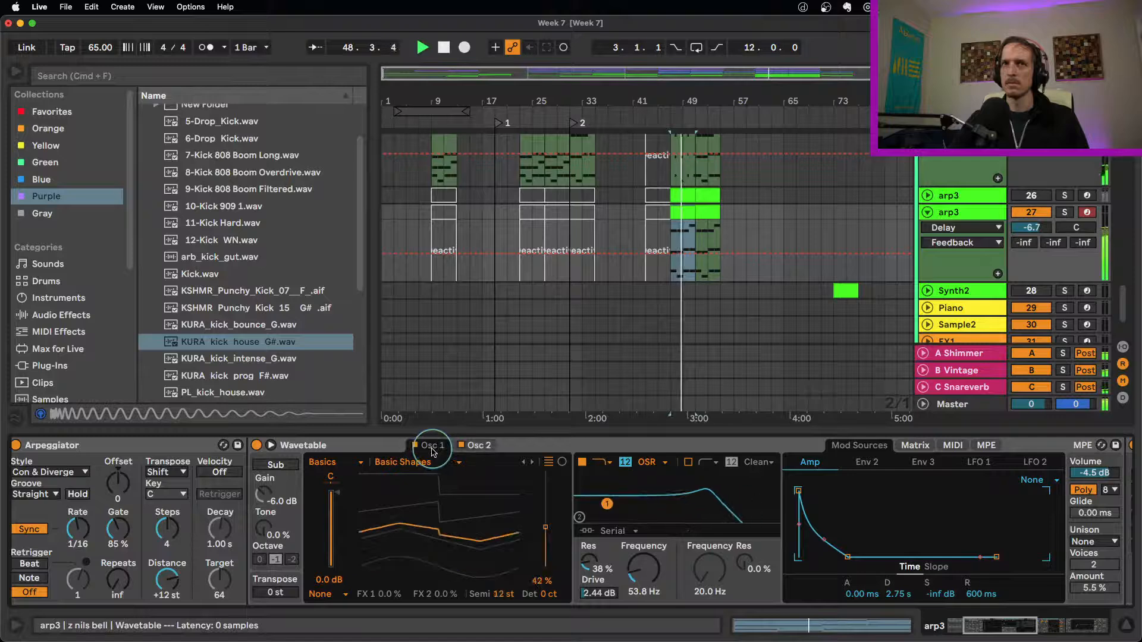
{"action": "left_click_drag", "start_coordinate": [164, 534], "coordinate": [166, 541]}
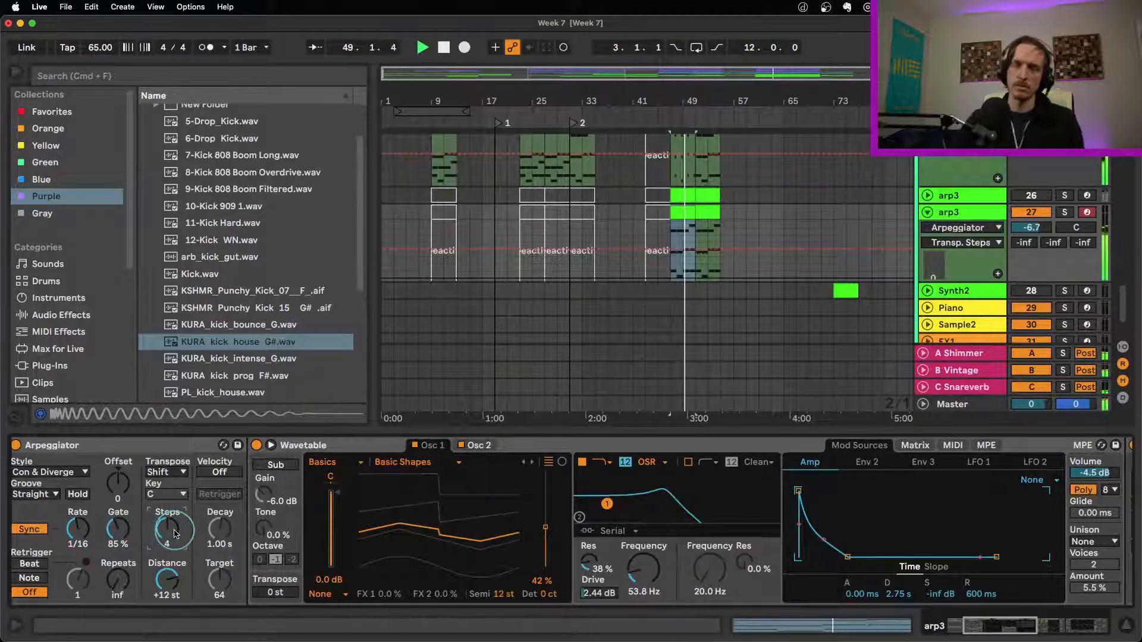
Transpose the B1–C2 notes of the arp3 clip at bar 47 down an octave and replay the section.
{"action": "double_click", "coordinate": [677, 214]}
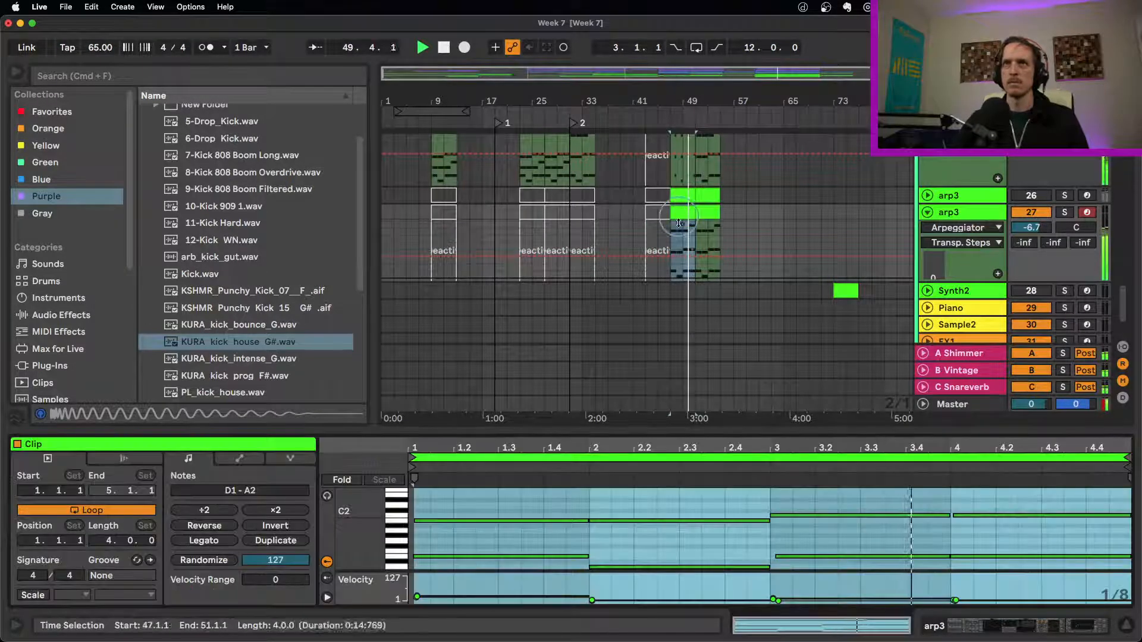
{"action": "left_click", "coordinate": [661, 540]}
{"action": "left_click_drag", "start_coordinate": [998, 530], "coordinate": [508, 483]}
{"action": "key", "text": "shift+Down"}
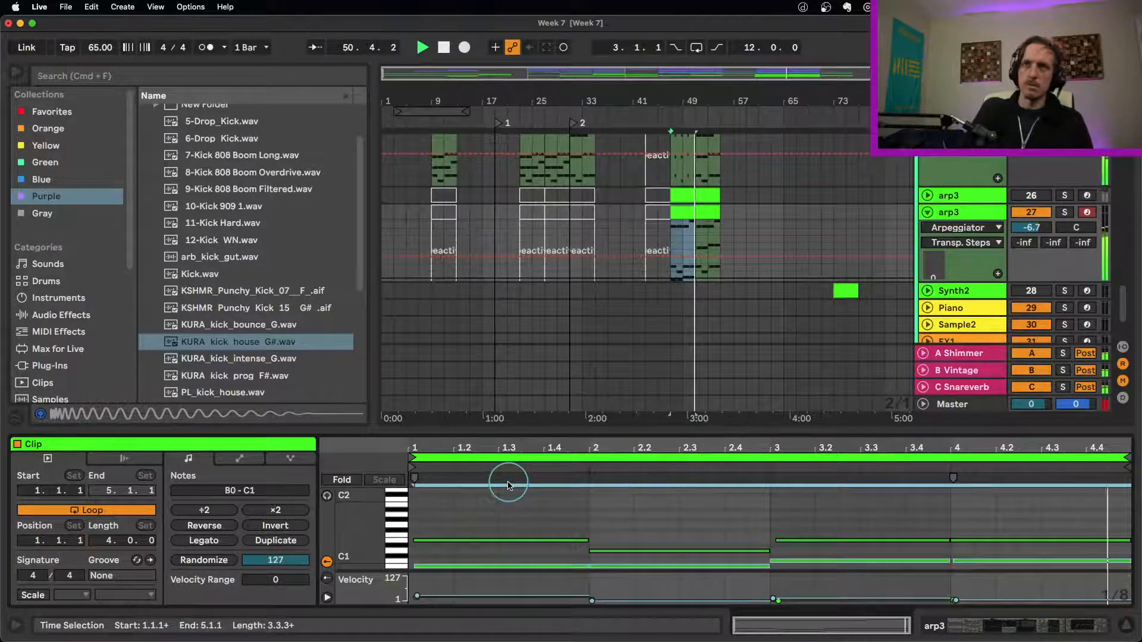
{"action": "left_click", "coordinate": [686, 212]}
{"action": "key", "text": "space"}
{"action": "key", "text": "space"}
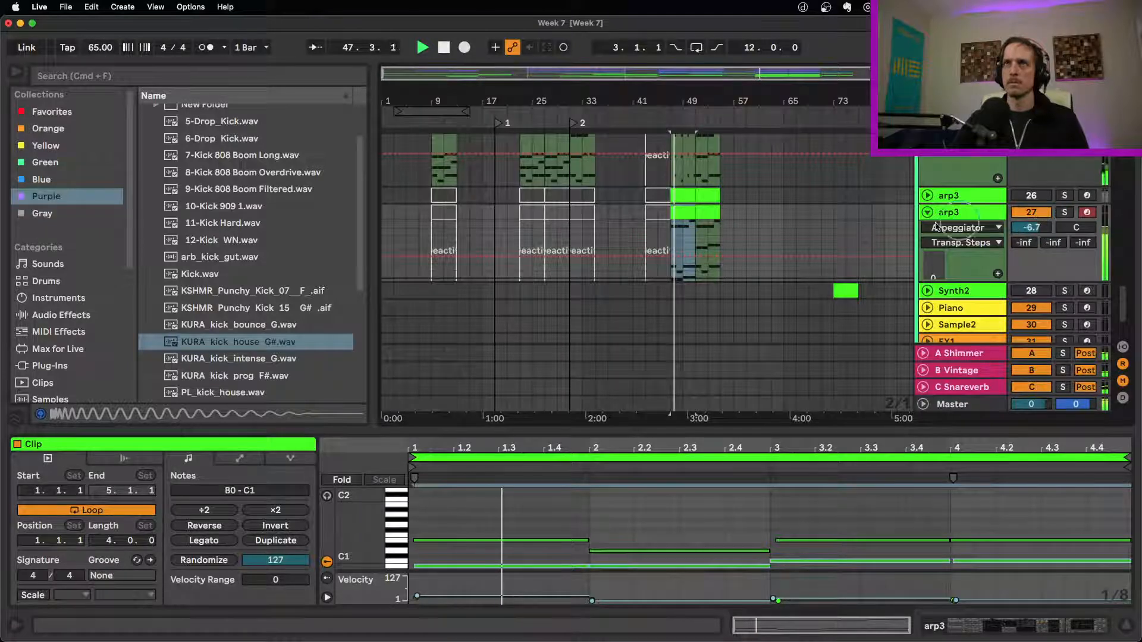
Undo the octave transposition of the upper notes in the arp3 clip at bar 47.
{"action": "key", "text": "super+a"}
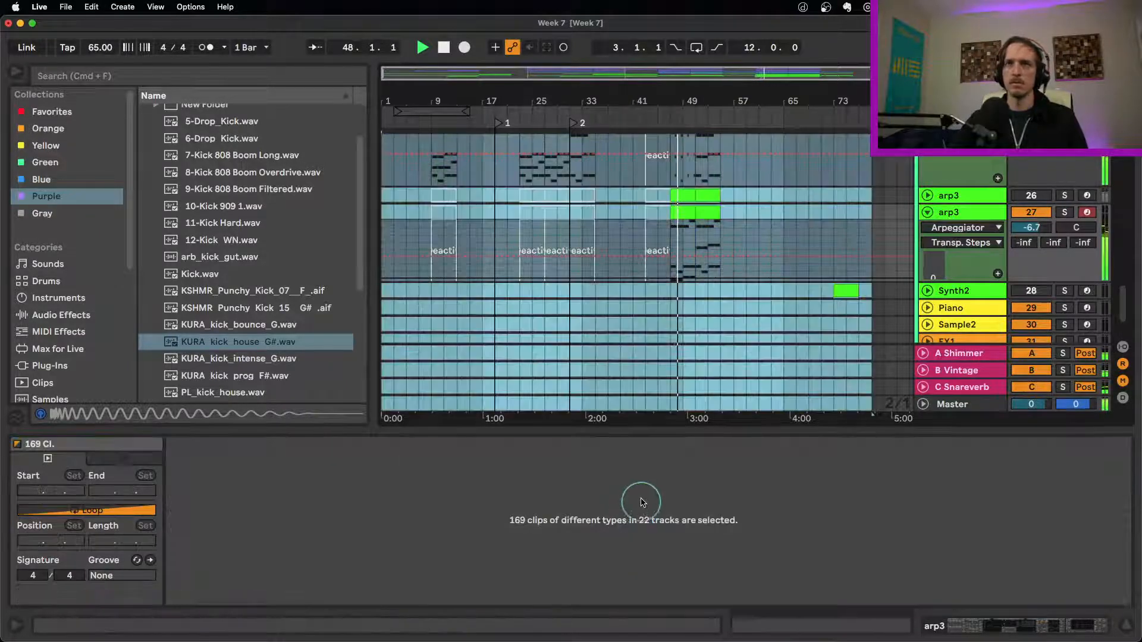
{"action": "left_click", "coordinate": [690, 213]}
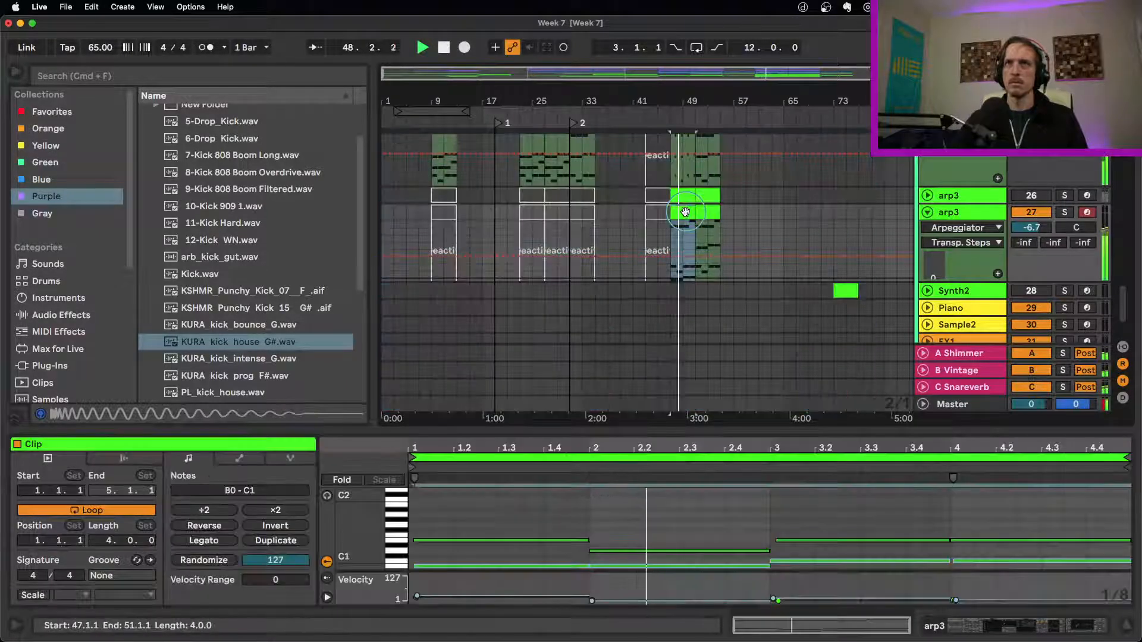
{"action": "left_click", "coordinate": [642, 513]}
{"action": "key", "text": "super+z"}
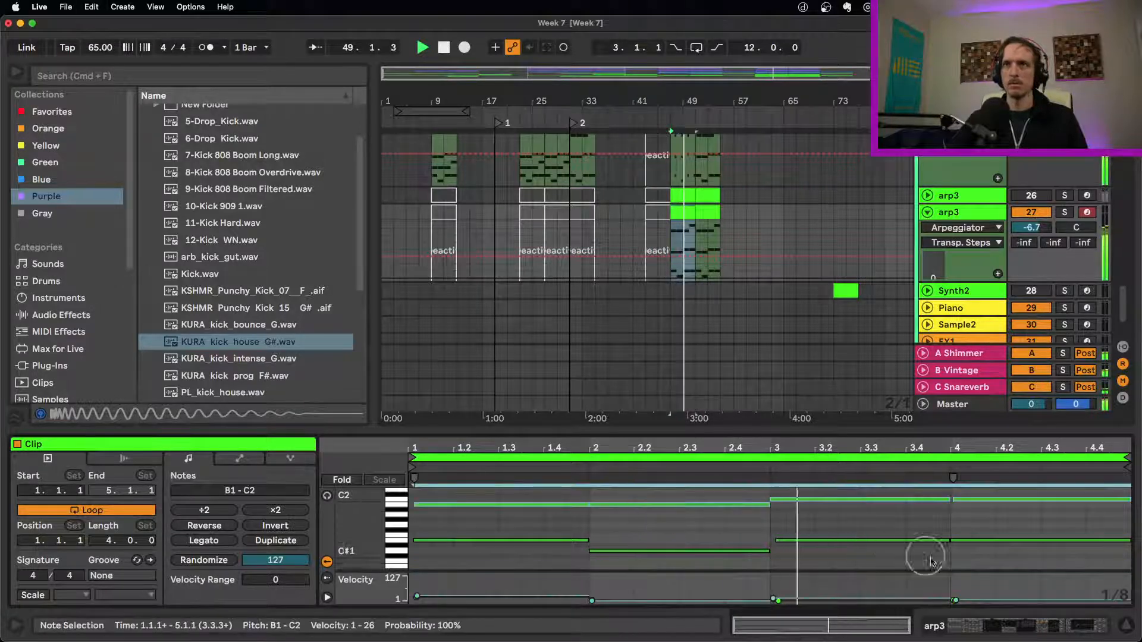
Transpose the D1–E1 notes of the arp3 clip at bar 47 up an octave to D2–E2.
{"action": "left_click", "coordinate": [1030, 563]}
{"action": "left_click_drag", "start_coordinate": [1026, 564], "coordinate": [502, 536]}
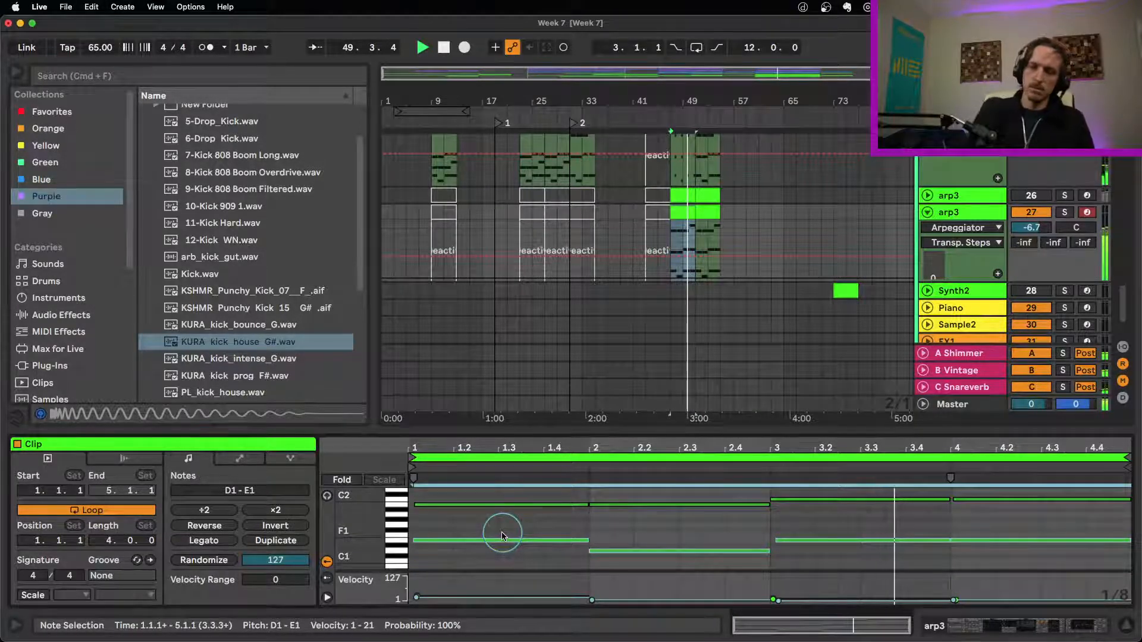
{"action": "key", "text": "shift+Up"}
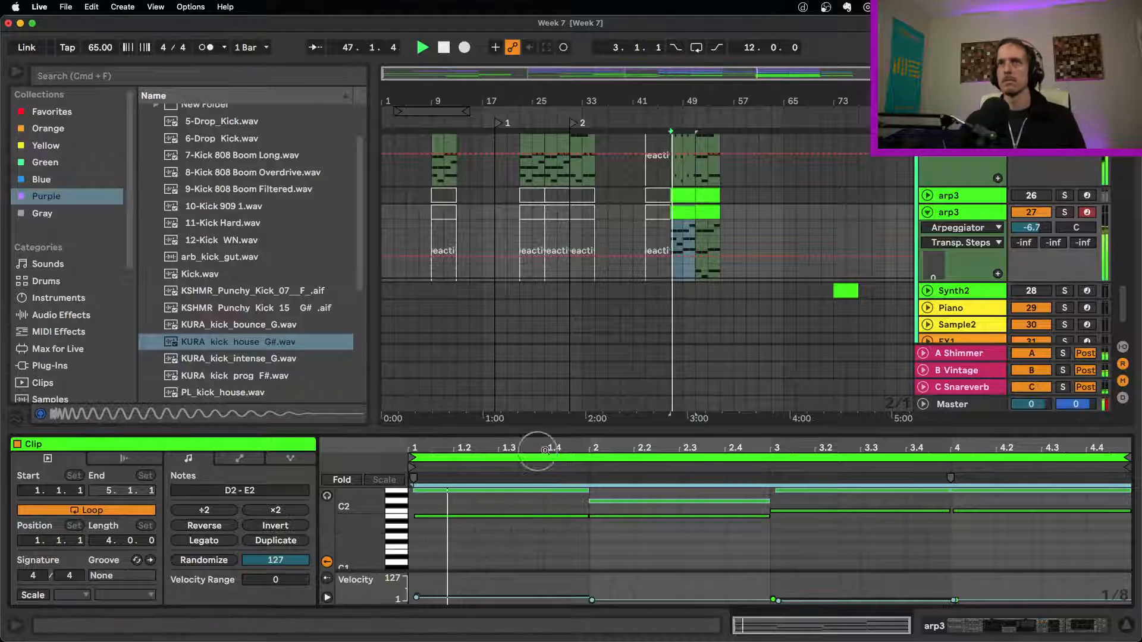
{"action": "scroll", "coordinate": [690, 515], "scroll_direction": "up", "scroll_amount": 2}
{"action": "scroll", "coordinate": [690, 515], "scroll_direction": "up", "scroll_amount": 2}
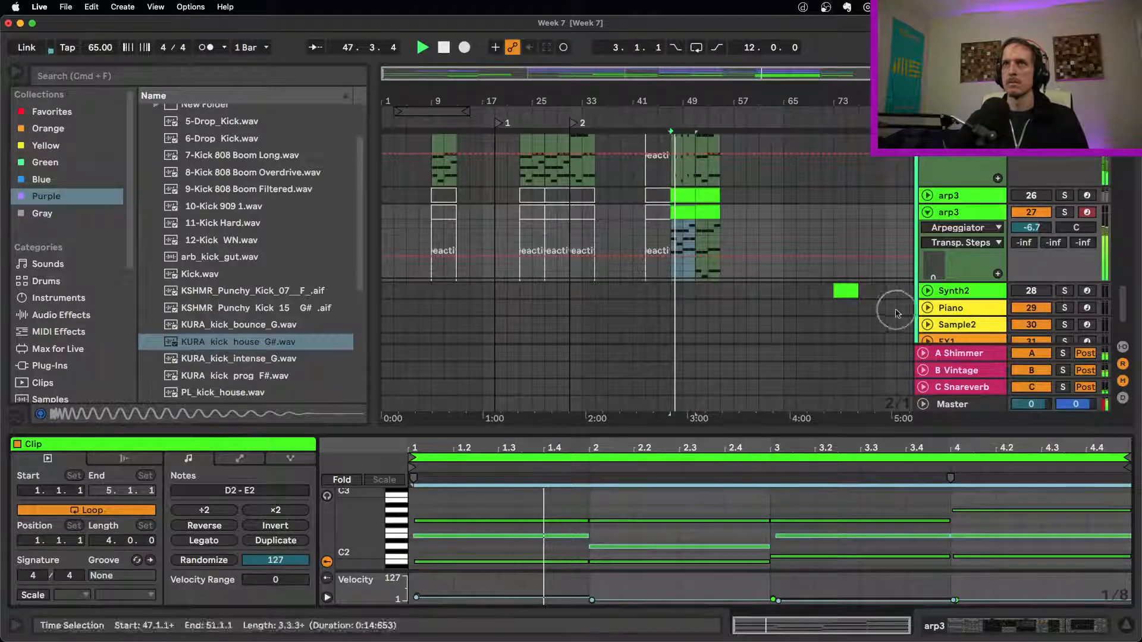
Set Wavetable's Osc 1 position to 100 % and Env 2 to 0.07 ms attack and about 1.05 s decay.
{"action": "double_click", "coordinate": [978, 214]}
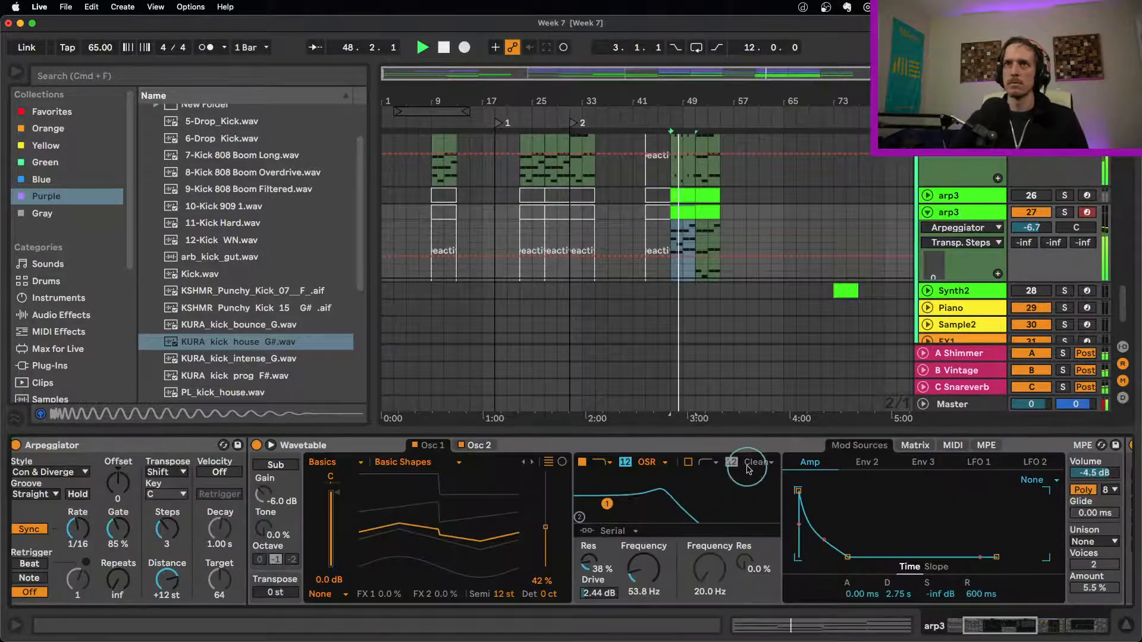
{"action": "left_click_drag", "start_coordinate": [543, 523], "coordinate": [544, 488]}
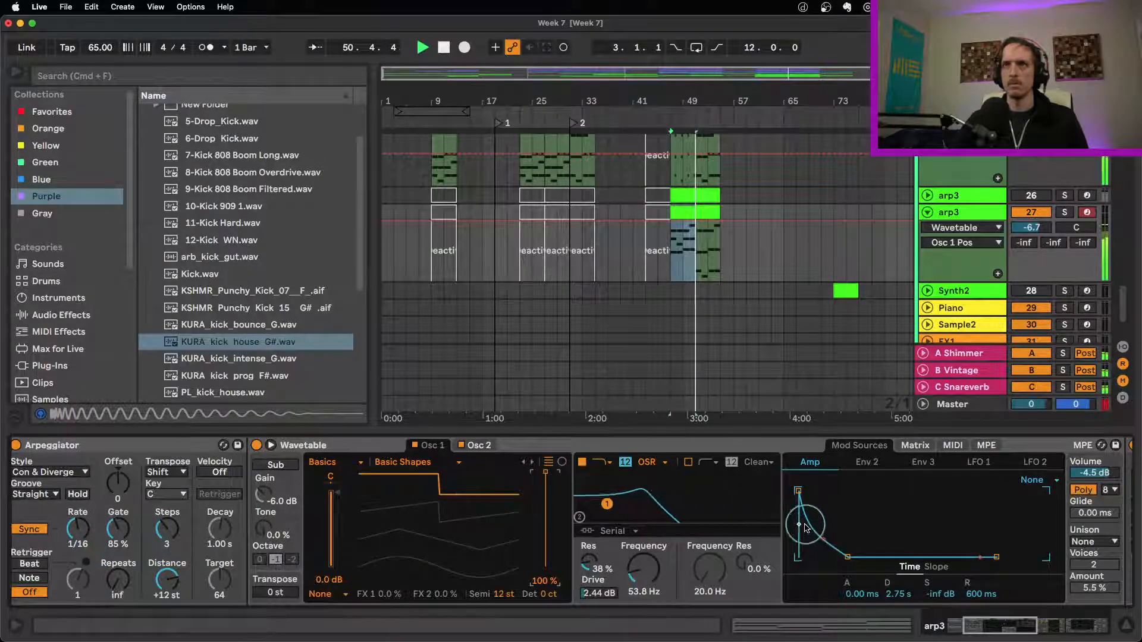
{"action": "left_click", "coordinate": [868, 462]}
{"action": "left_click_drag", "start_coordinate": [841, 557], "coordinate": [847, 557]}
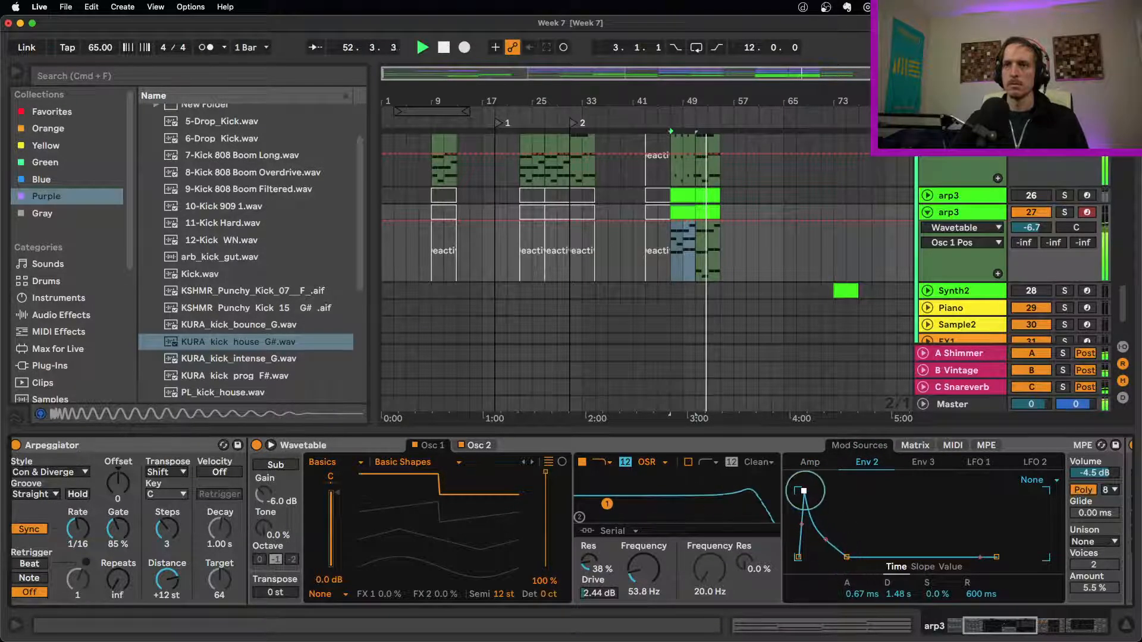
{"action": "left_click_drag", "start_coordinate": [803, 490], "coordinate": [801, 490]}
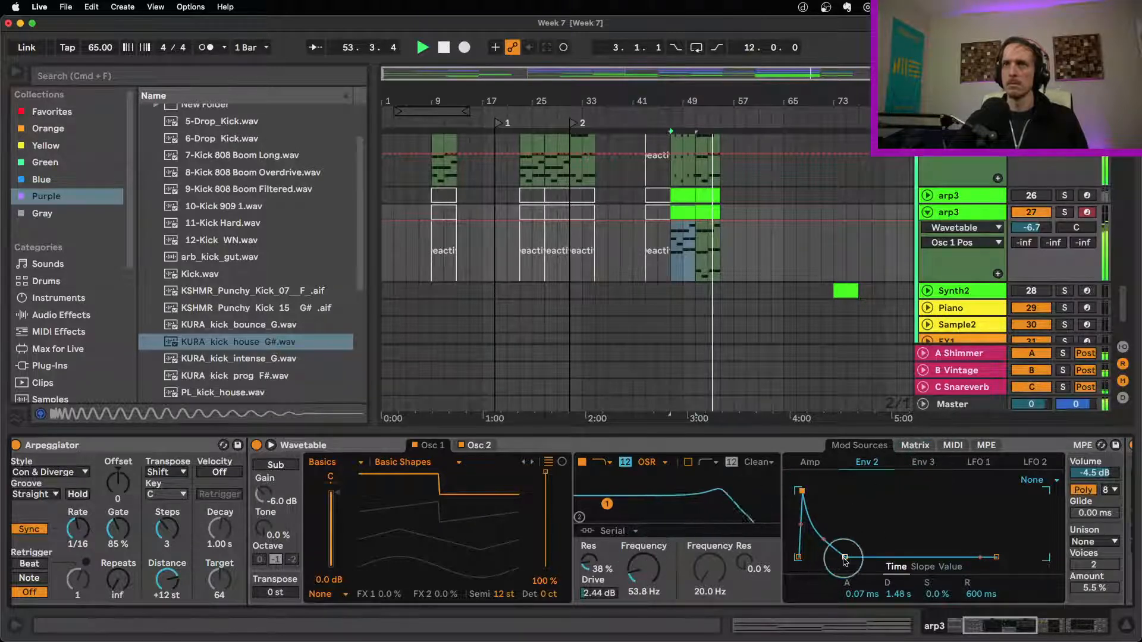
{"action": "left_click_drag", "start_coordinate": [845, 556], "coordinate": [837, 557]}
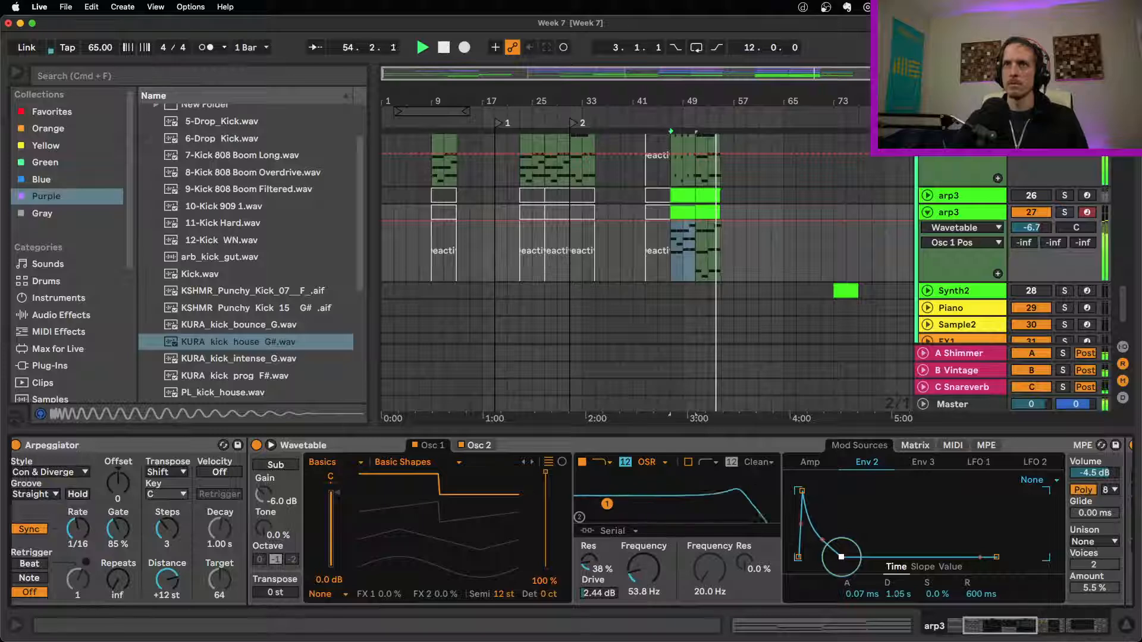
Set Wavetable's amp envelope decay to 4.68 s and replay arp3 on track 27 in solo from bar 47.
{"action": "left_click", "coordinate": [810, 462]}
{"action": "left_click_drag", "start_coordinate": [835, 542], "coordinate": [855, 557]}
{"action": "key", "text": "space"}
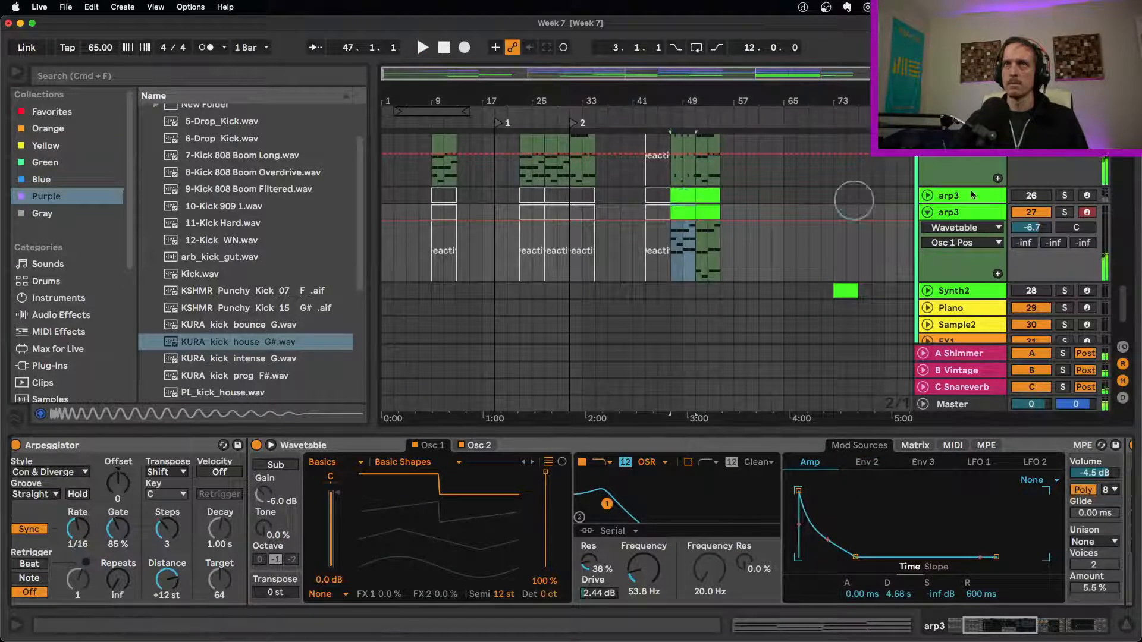
{"action": "left_click", "coordinate": [1064, 212]}
{"action": "key", "text": "space"}
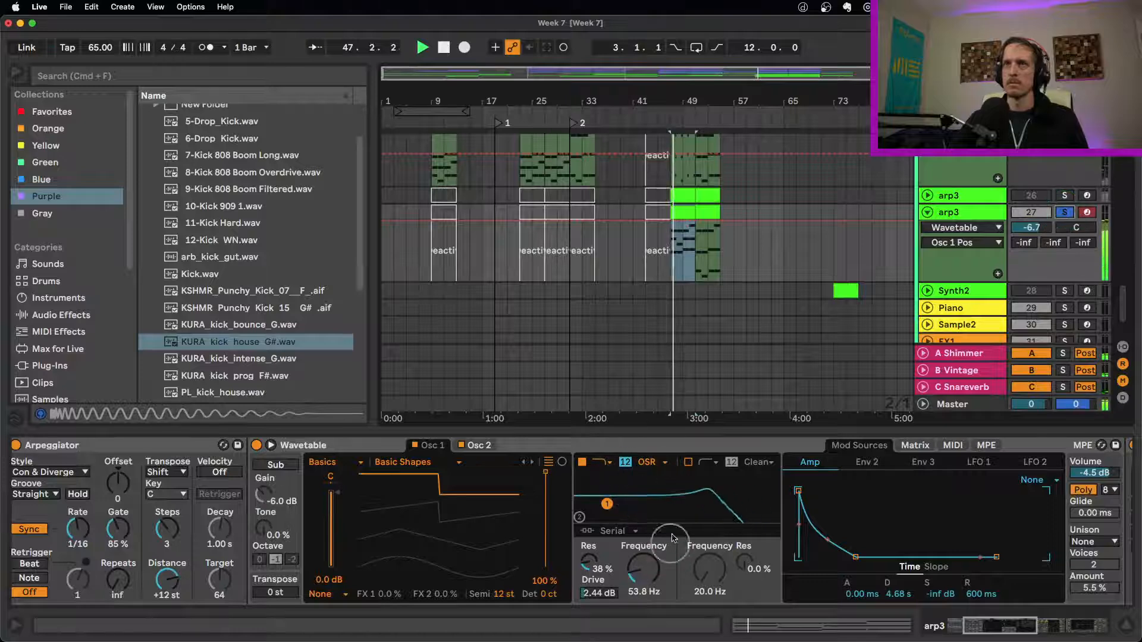
Set the Env 2 modulation of Filter 1 Freq to 47, the filter frequency to 98.6 Hz, and its drive to 2.81 dB.
{"action": "left_click", "coordinate": [914, 445]}
{"action": "left_click_drag", "start_coordinate": [911, 500], "coordinate": [911, 491]}
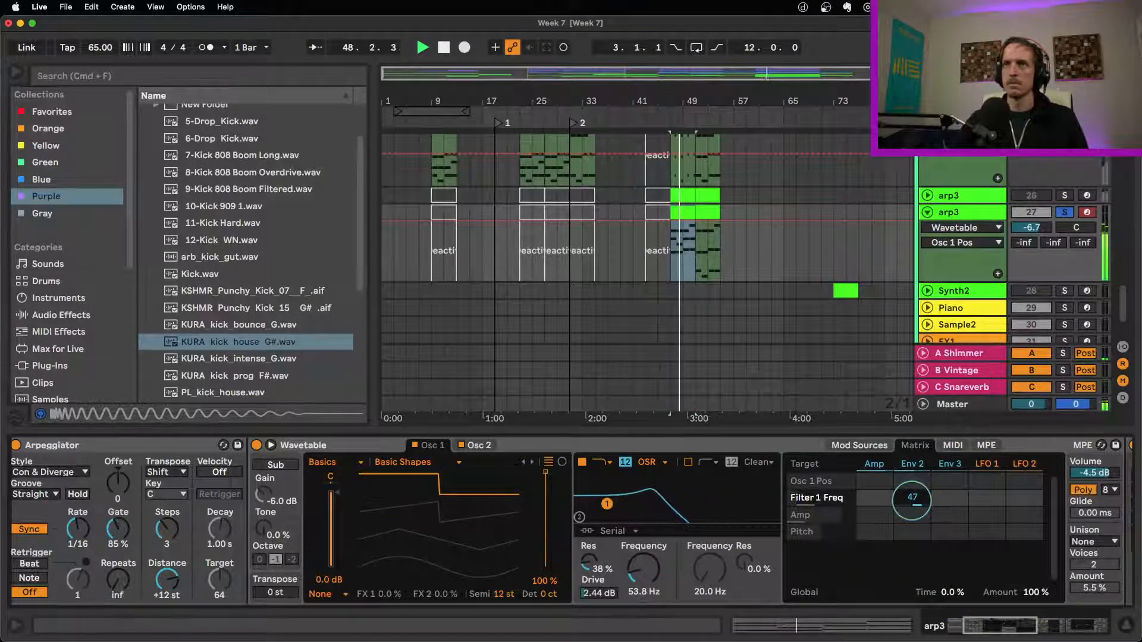
{"action": "left_click_drag", "start_coordinate": [630, 583], "coordinate": [630, 572]}
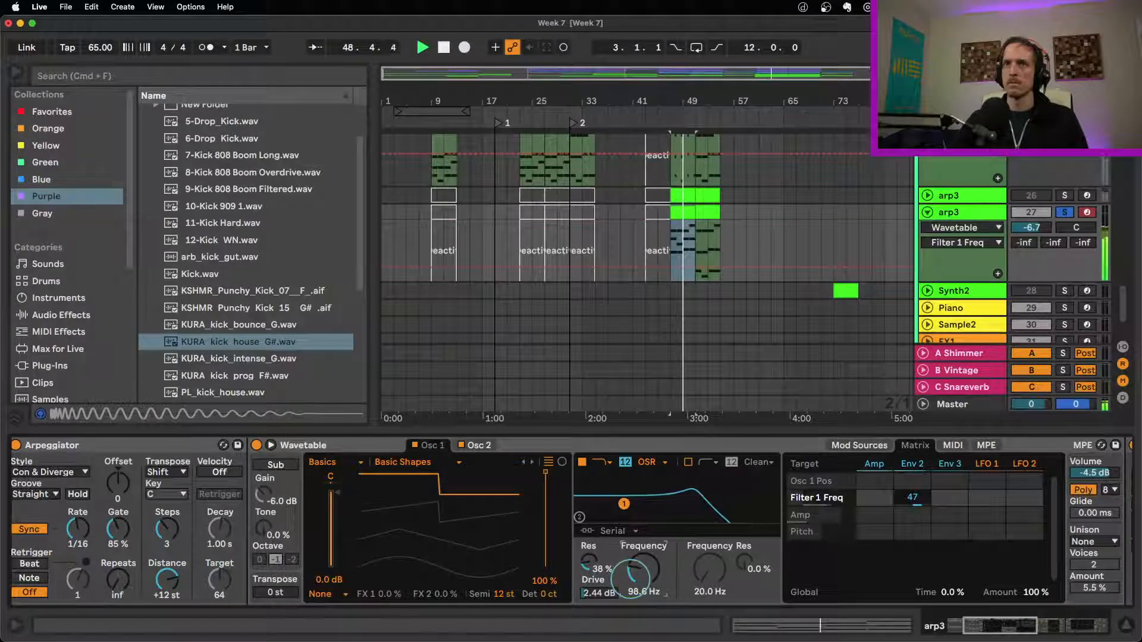
{"action": "left_click", "coordinate": [600, 593]}
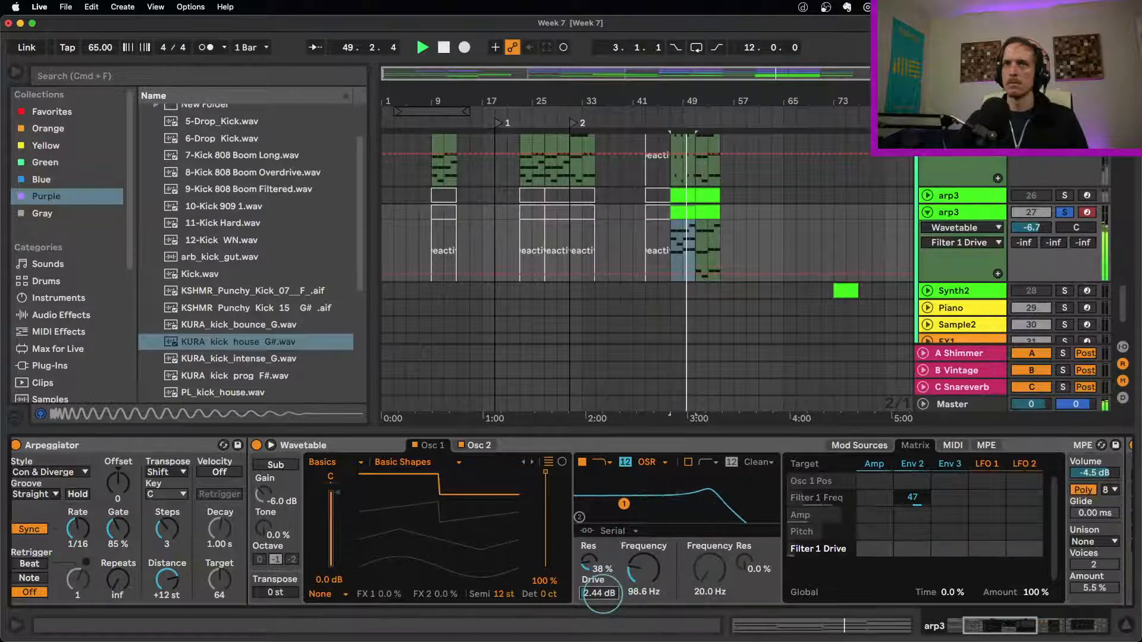
{"action": "left_click_drag", "start_coordinate": [603, 593], "coordinate": [603, 593]}
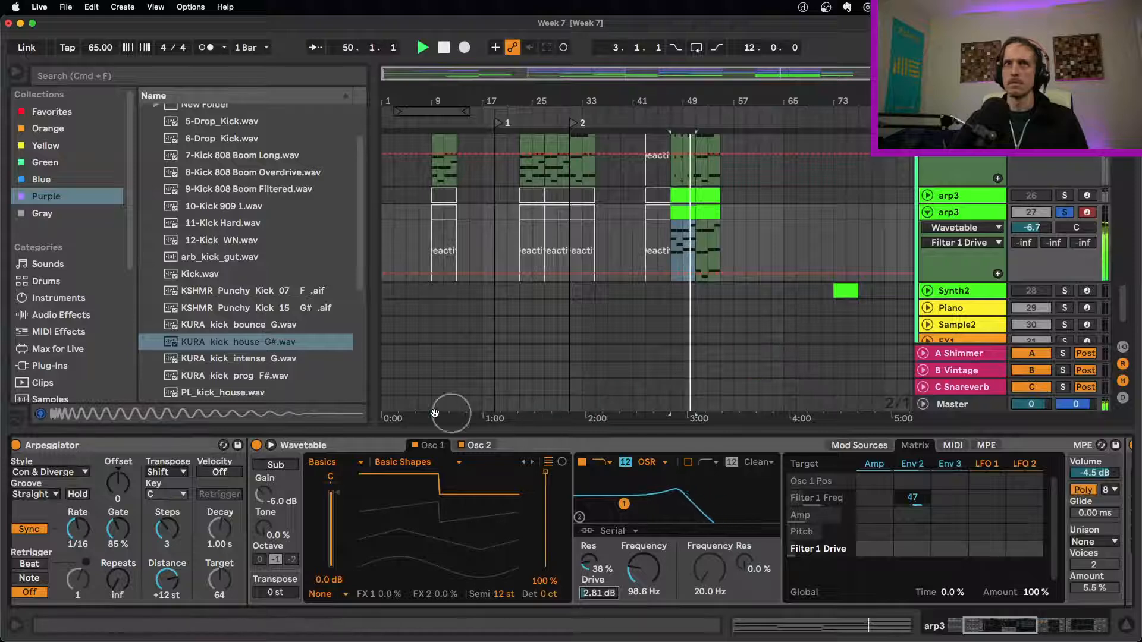
Try an Arpeggiator rate of 1/24 on track 27, and take the track out of solo during playback.
{"action": "left_click", "coordinate": [82, 536]}
{"action": "left_click_drag", "start_coordinate": [87, 535], "coordinate": [87, 539]}
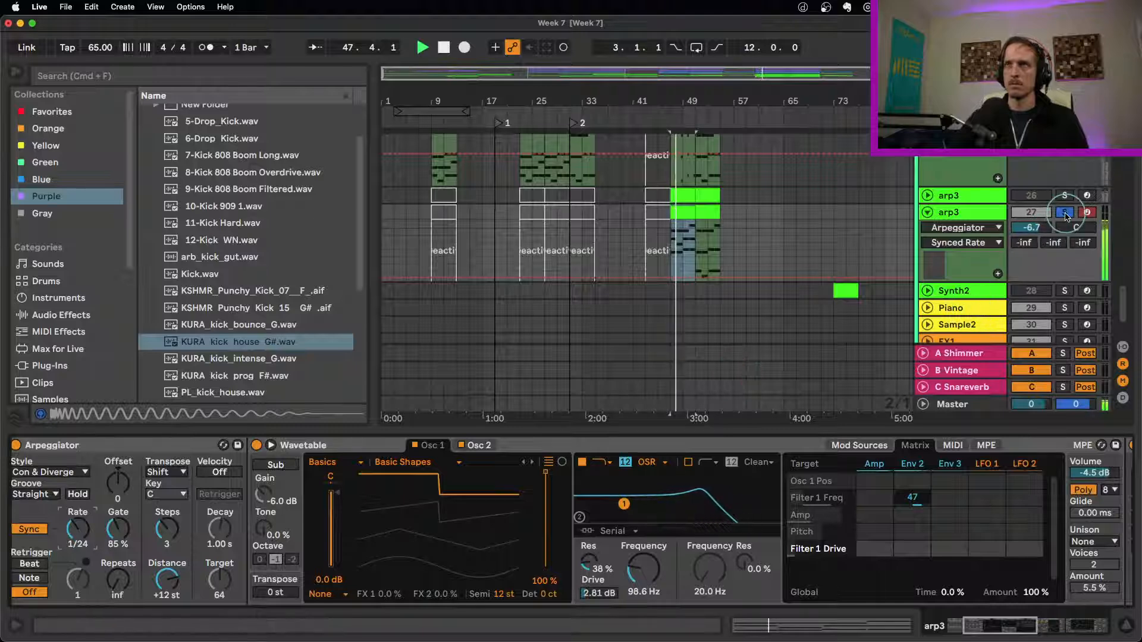
{"action": "left_click", "coordinate": [1064, 213]}
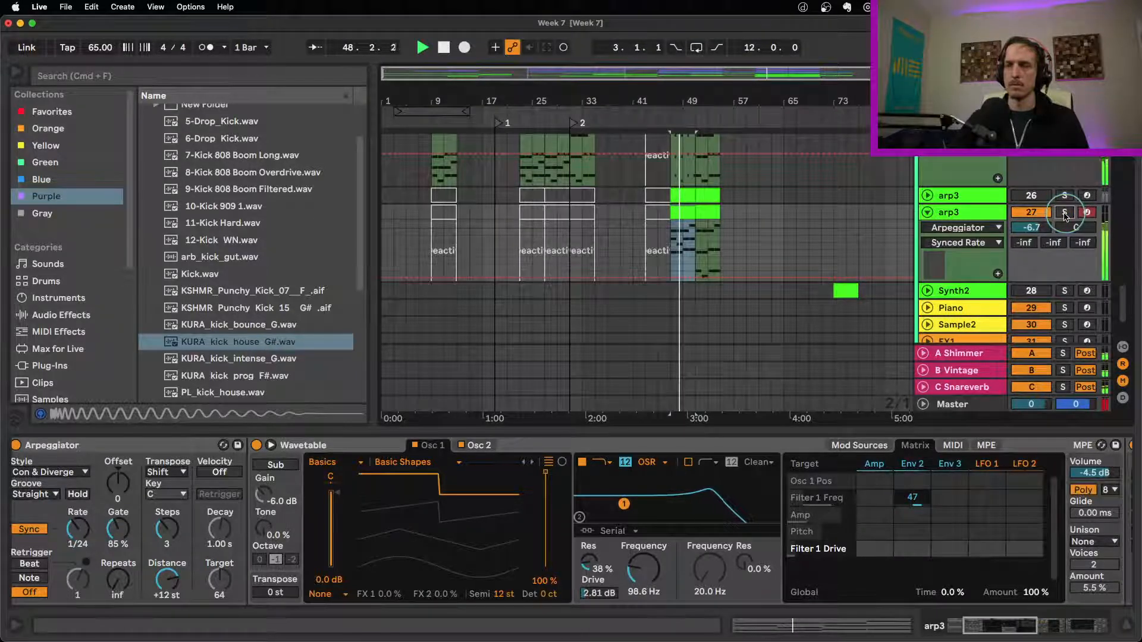
Set the Arpeggiator's rate to 1/16 and gate to 108 %, and Wavetable's Filter 1 frequency to 130 Hz.
{"action": "left_click", "coordinate": [85, 537]}
{"action": "left_click_drag", "start_coordinate": [86, 535], "coordinate": [123, 520]}
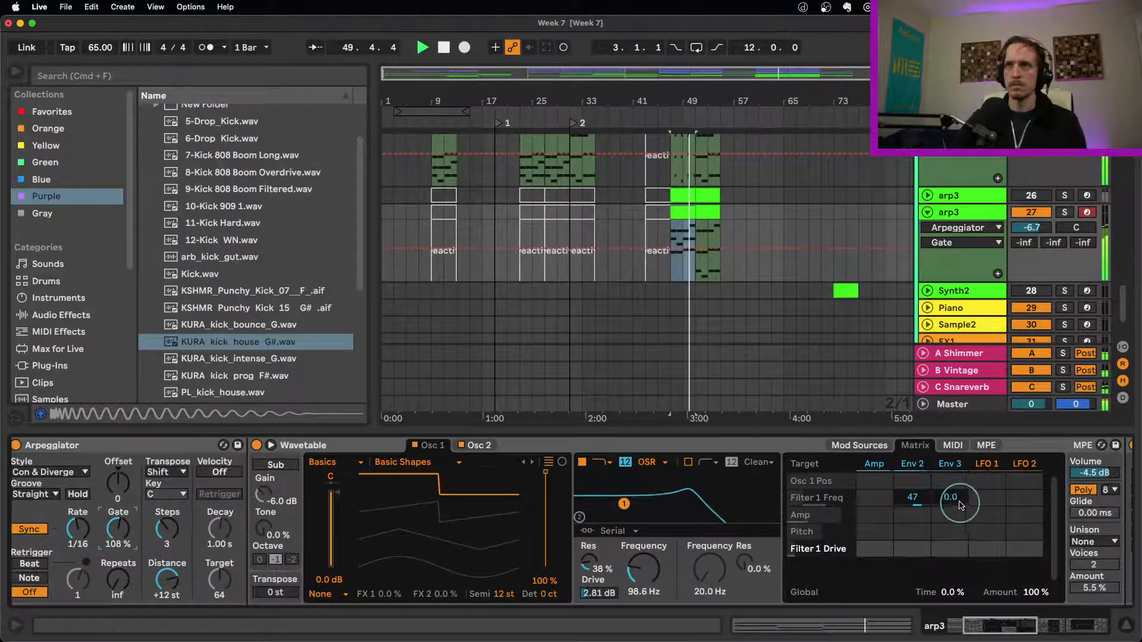
{"action": "left_click_drag", "start_coordinate": [651, 578], "coordinate": [651, 571]}
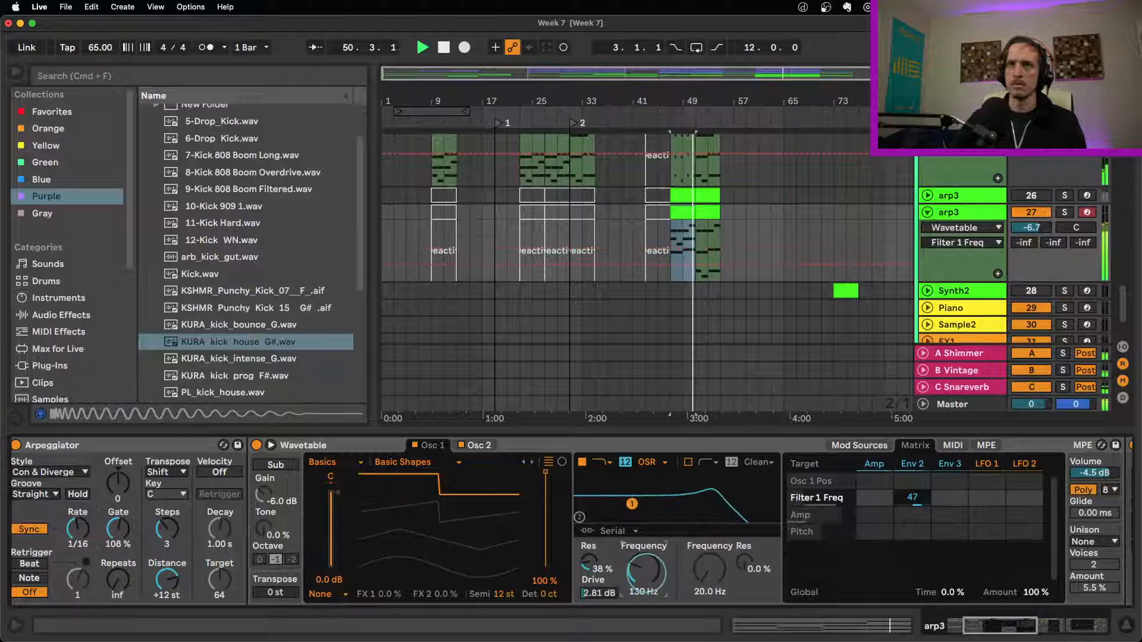
Loop bars 47 to 51, and set Wavetable's Osc 1 position to 34 % and the Env 2 modulation of Filter 1 Freq to 62.
{"action": "left_click_drag", "start_coordinate": [552, 510], "coordinate": [552, 536]}
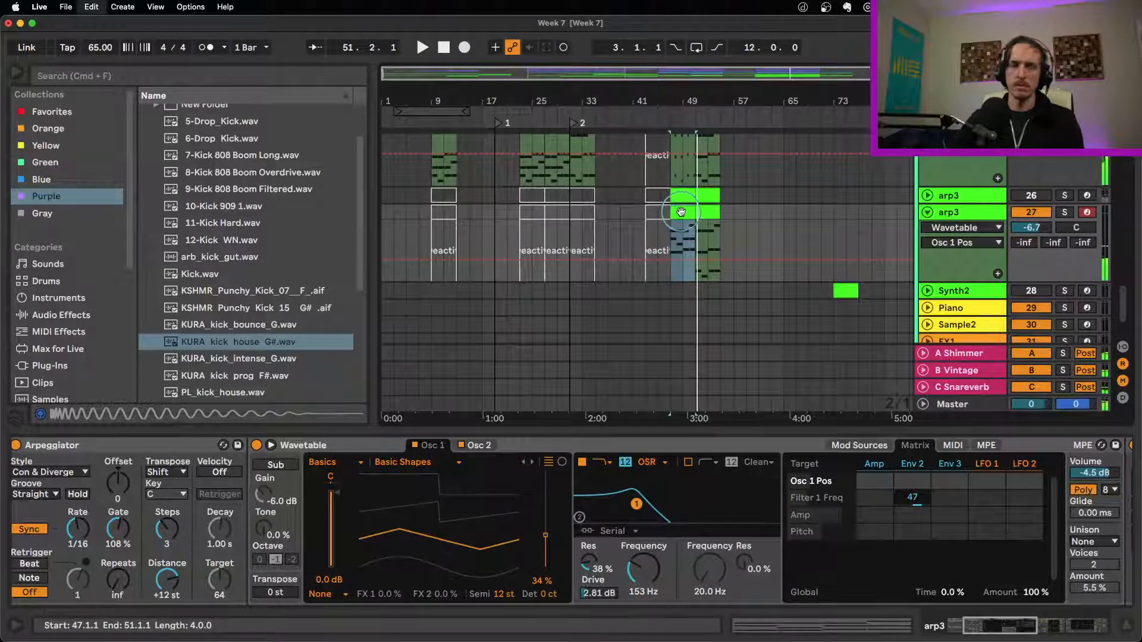
{"action": "key", "text": "super+l"}
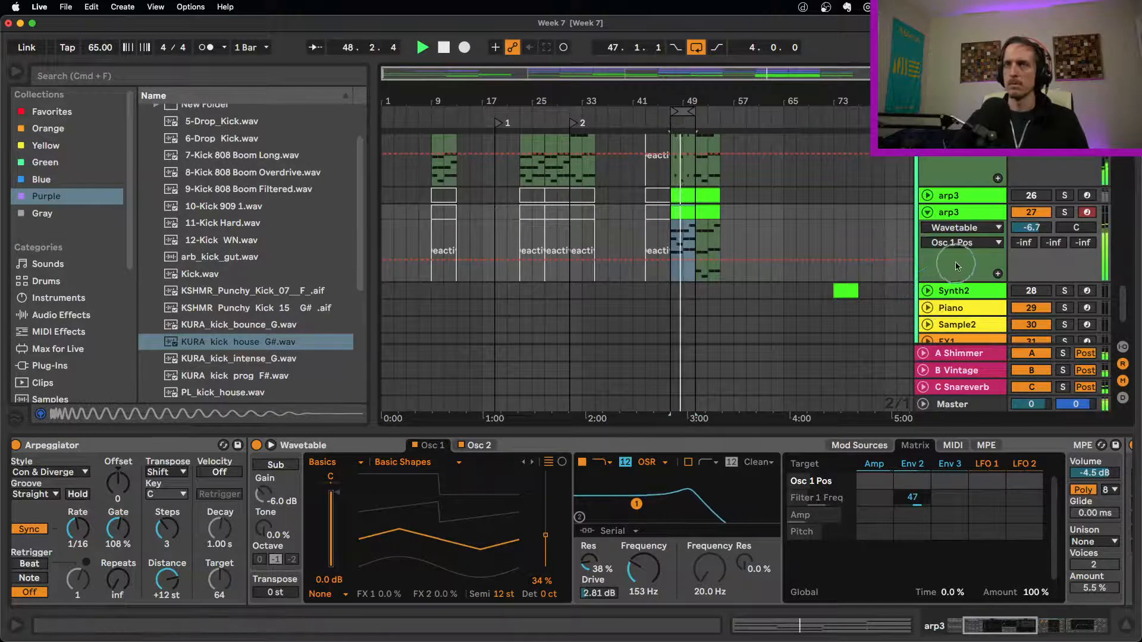
{"action": "left_click", "coordinate": [921, 500]}
{"action": "mouse_move", "coordinate": [922, 501]}
{"action": "left_mouse_down"}
{"action": "mouse_move", "coordinate": [922, 483]}
{"action": "mouse_move", "coordinate": [922, 505]}
{"action": "left_mouse_up"}
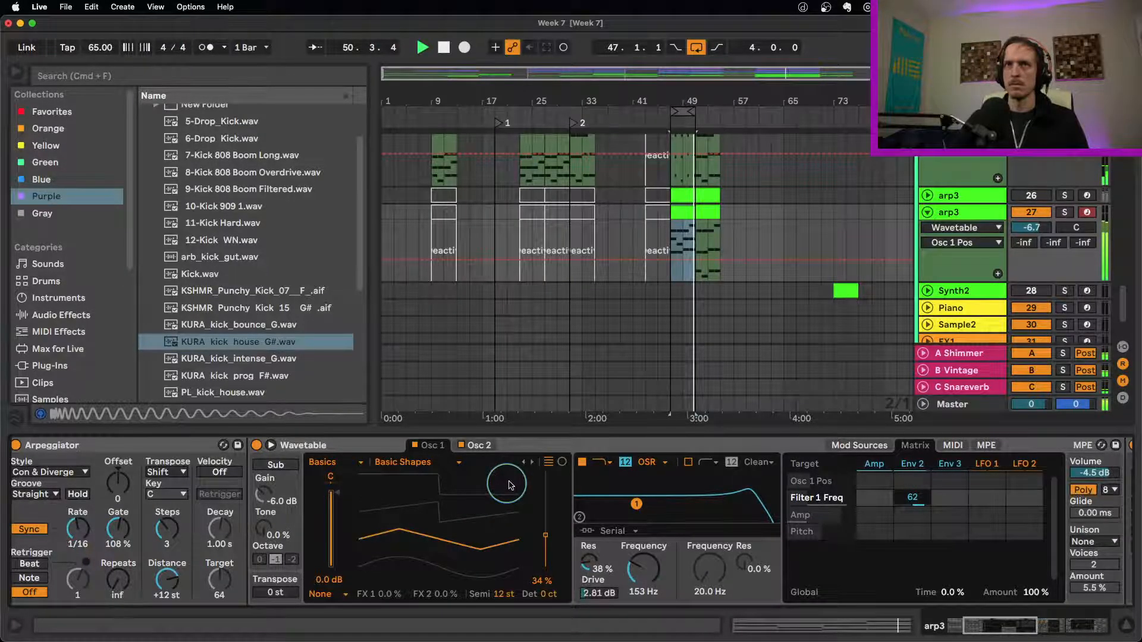
Add a Grain Delay audio effect between Delay and the mix rack on arp3 track 27.
{"action": "scroll", "coordinate": [509, 485], "scroll_direction": "right", "scroll_amount": 10}
{"action": "key", "text": "space"}
{"action": "left_click", "coordinate": [61, 314]}
{"action": "scroll", "coordinate": [306, 250], "scroll_direction": "down", "scroll_amount": 7}
{"action": "scroll", "coordinate": [208, 247], "scroll_direction": "down", "scroll_amount": 3}
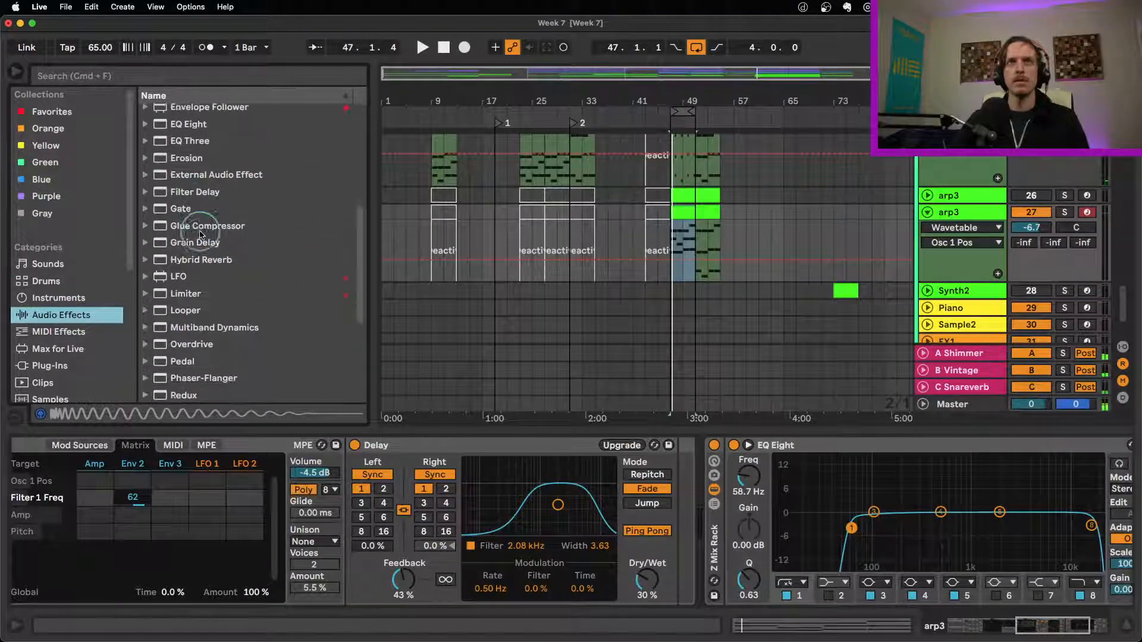
{"action": "scroll", "coordinate": [205, 238], "scroll_direction": "up", "scroll_amount": 5}
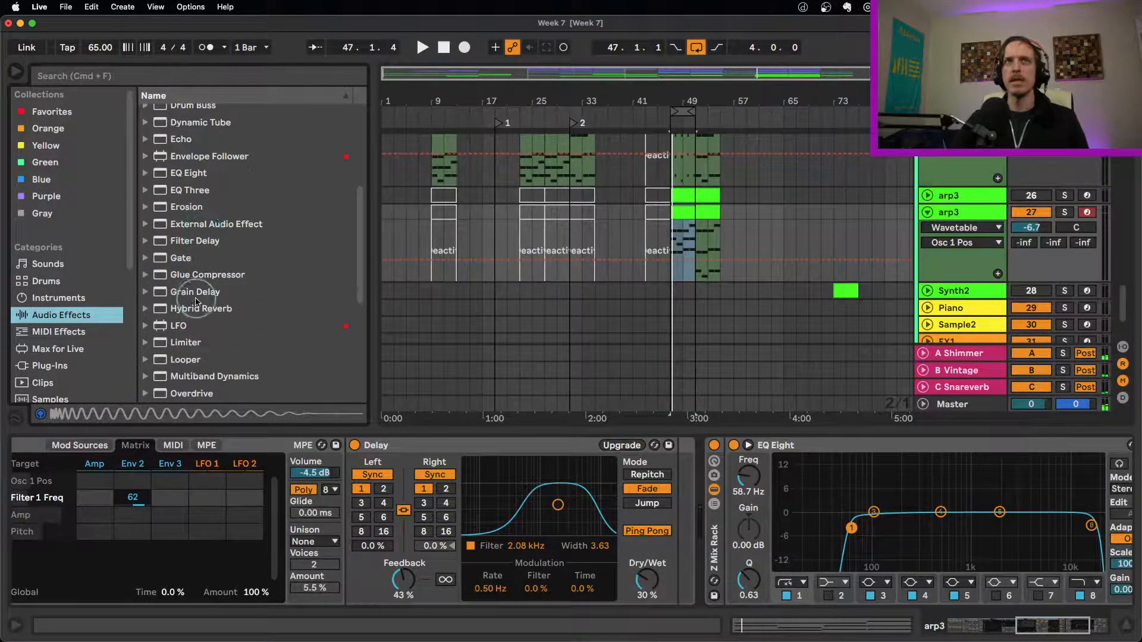
{"action": "left_click_drag", "start_coordinate": [194, 298], "coordinate": [677, 471]}
Solo track 27, bypass Delay, and set Grain Delay's spray to 22.2 ms, frequency to 2.88 Hz, pitch to 12.0 and feedback to 35 %.
{"action": "key", "text": "space"}
{"action": "key", "text": "space"}
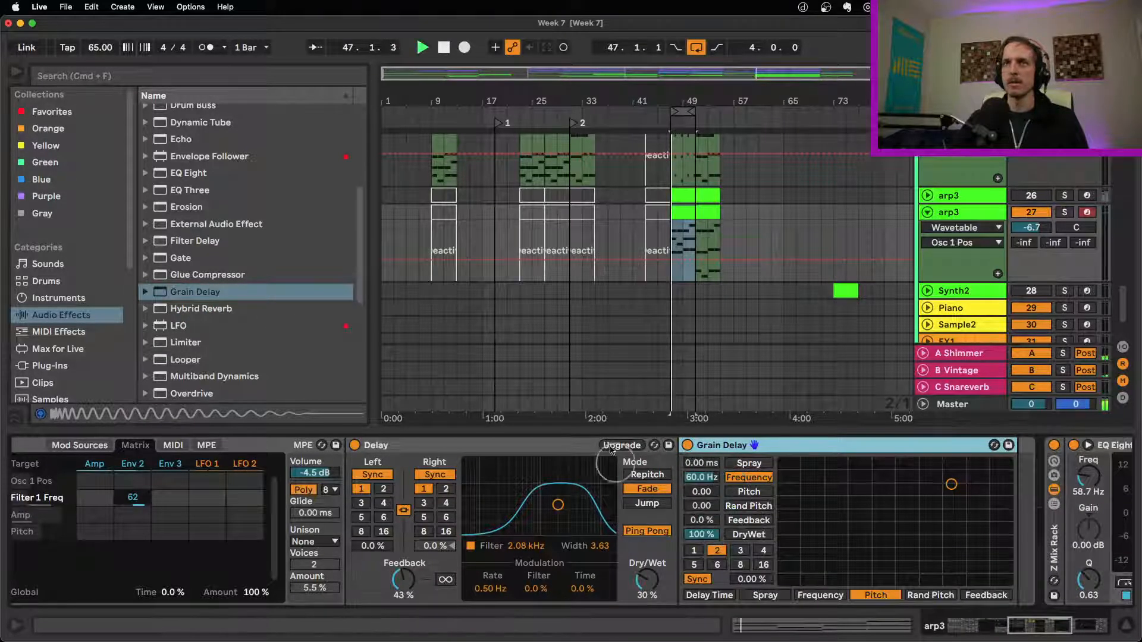
{"action": "left_click", "coordinate": [1067, 216]}
{"action": "key", "text": "space"}
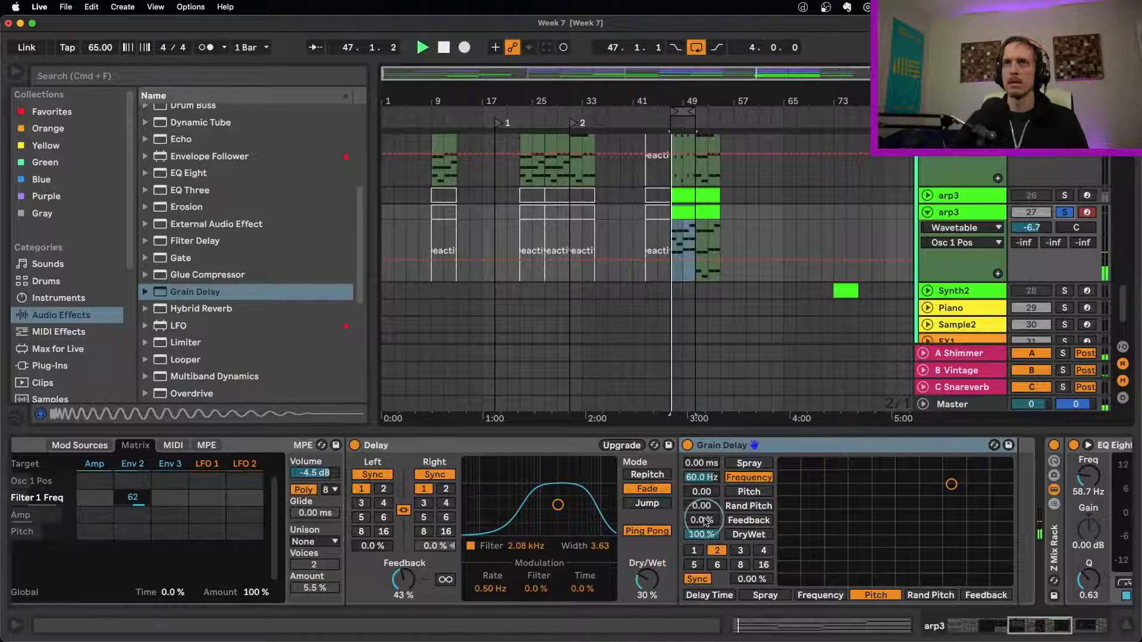
{"action": "mouse_move", "coordinate": [702, 520]}
{"action": "left_mouse_down"}
{"action": "mouse_move", "coordinate": [711, 521]}
{"action": "mouse_move", "coordinate": [702, 461]}
{"action": "left_mouse_up"}
{"action": "left_click", "coordinate": [355, 445]}
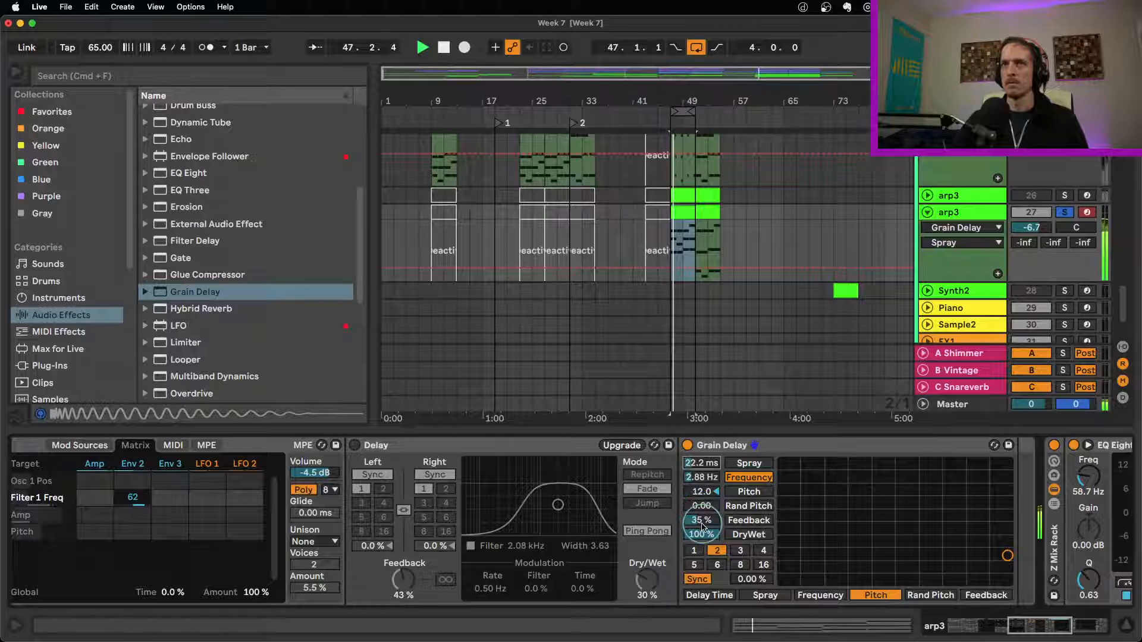
Set Grain Delay's DryWet to 55 %, spray to 85.7 ms, feedback to 27 % and beat delay to 1.
{"action": "mouse_move", "coordinate": [701, 534]}
{"action": "left_mouse_down"}
{"action": "mouse_move", "coordinate": [701, 551]}
{"action": "mouse_move", "coordinate": [703, 534]}
{"action": "left_mouse_up"}
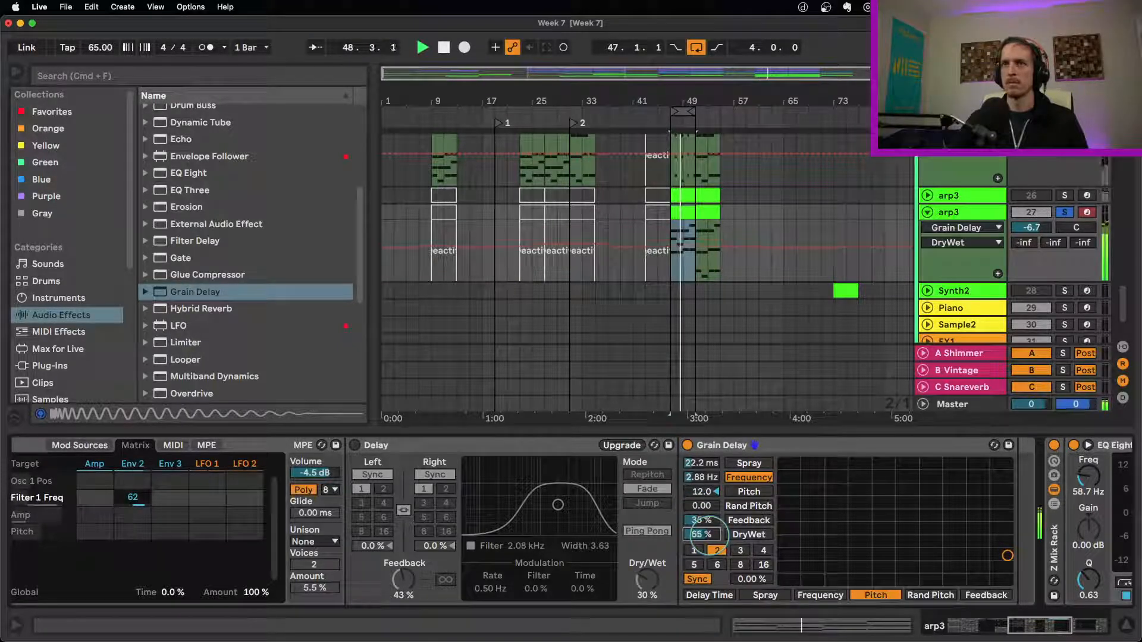
{"action": "left_click_drag", "start_coordinate": [702, 467], "coordinate": [700, 461]}
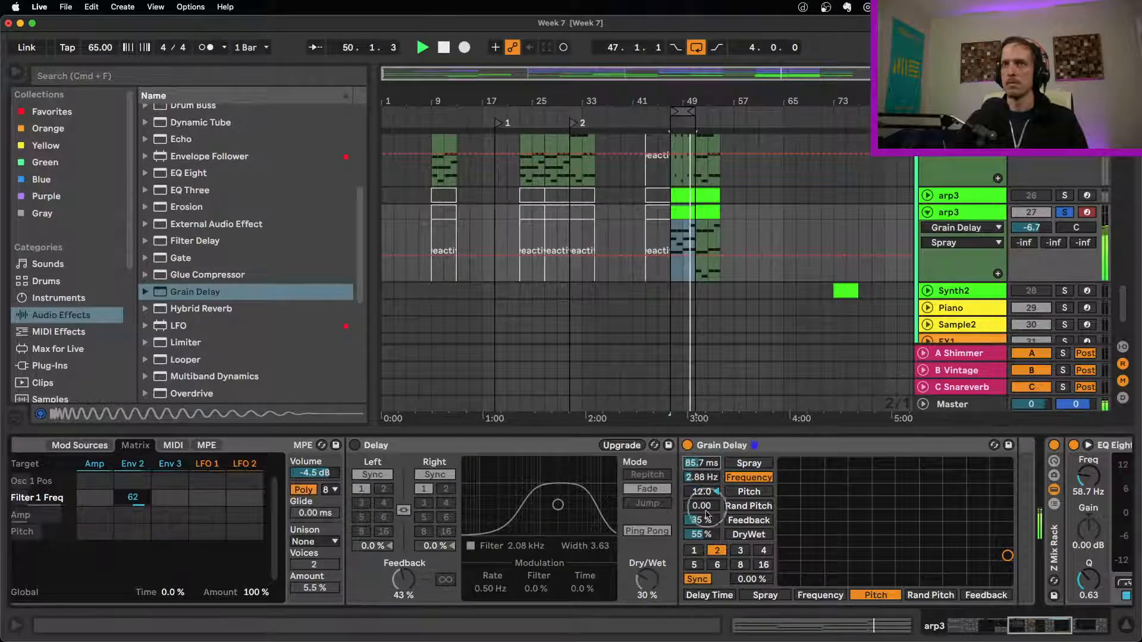
{"action": "left_click_drag", "start_coordinate": [702, 519], "coordinate": [704, 523]}
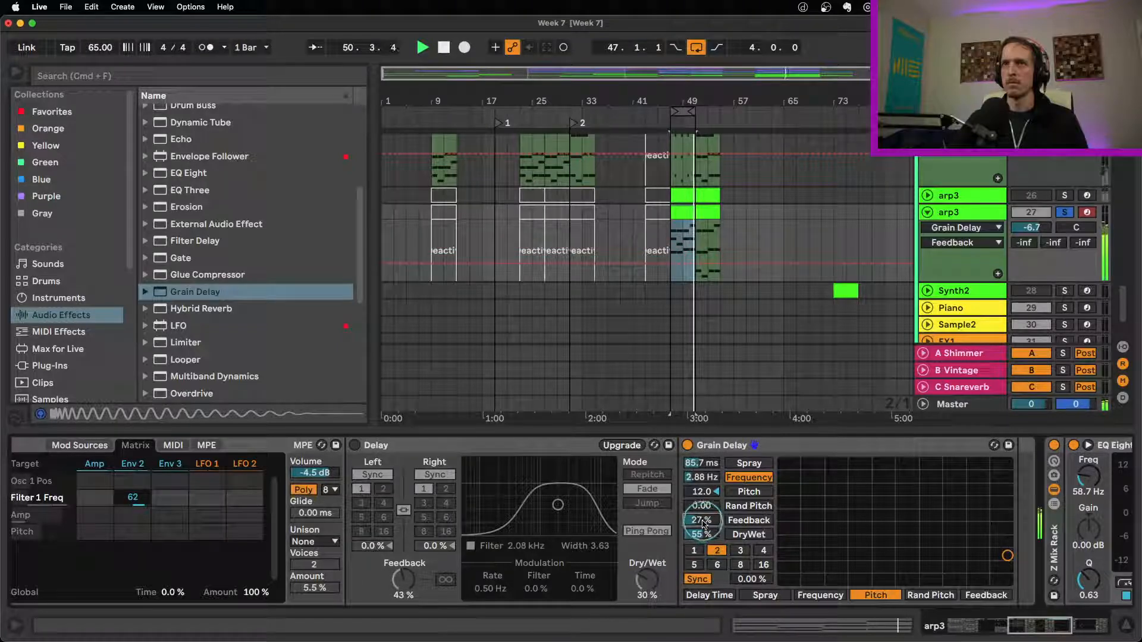
{"action": "left_click", "coordinate": [696, 553]}
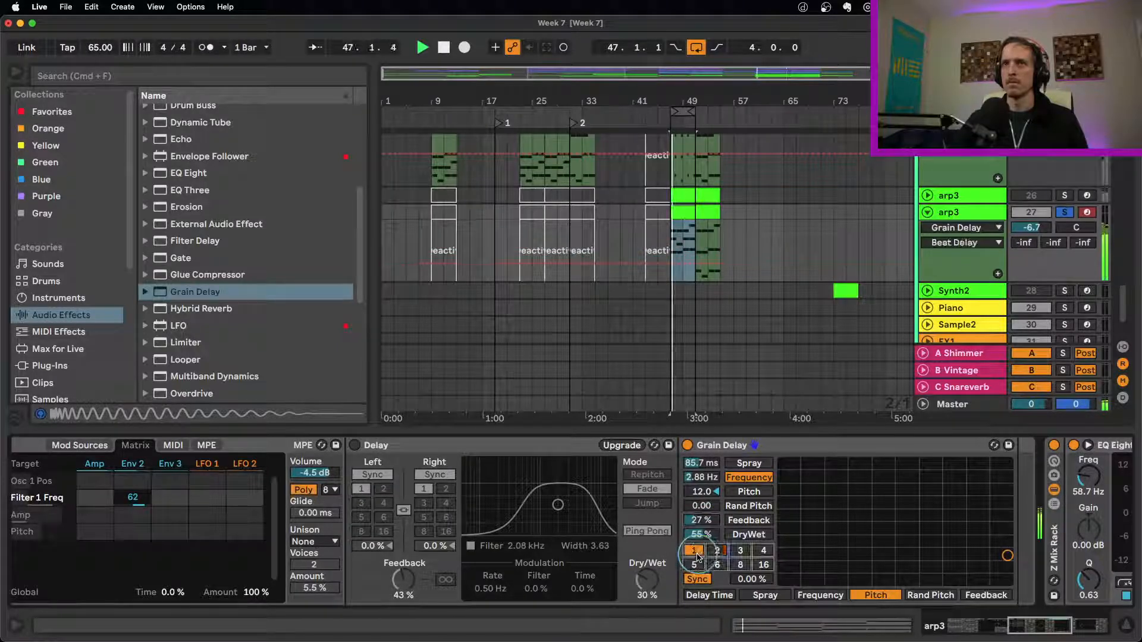
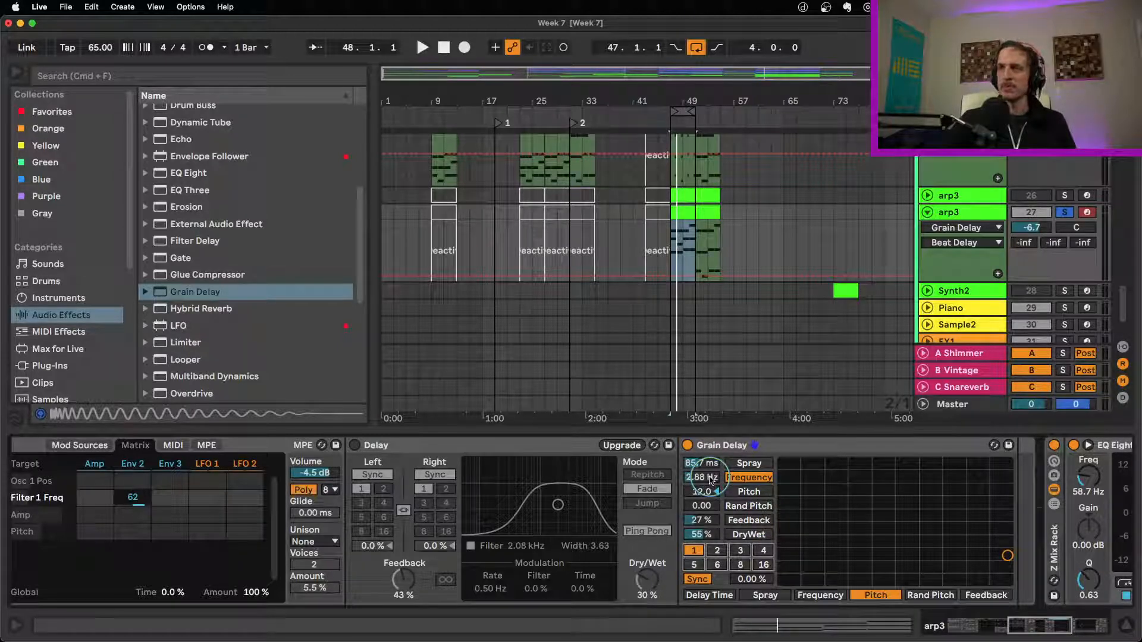
Set Grain Delay's frequency to 4.43 Hz, spray to 9.89 ms and DryWet to 45 % during playback.
{"action": "key", "text": "space"}
{"action": "left_click_drag", "start_coordinate": [704, 482], "coordinate": [704, 472]}
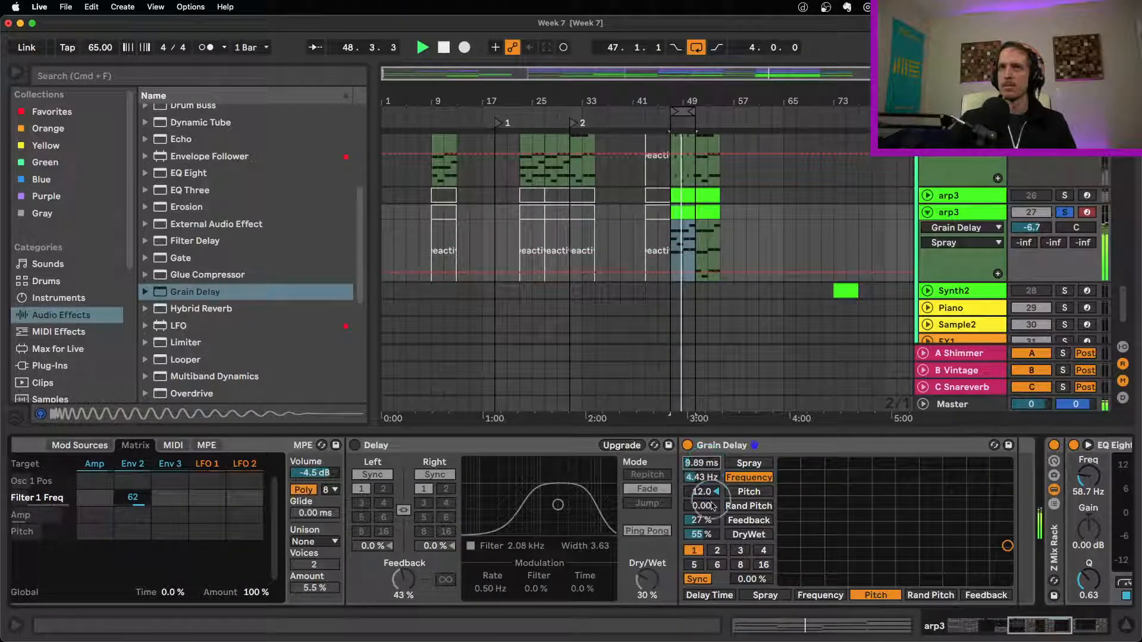
{"action": "left_click_drag", "start_coordinate": [702, 534], "coordinate": [703, 540]}
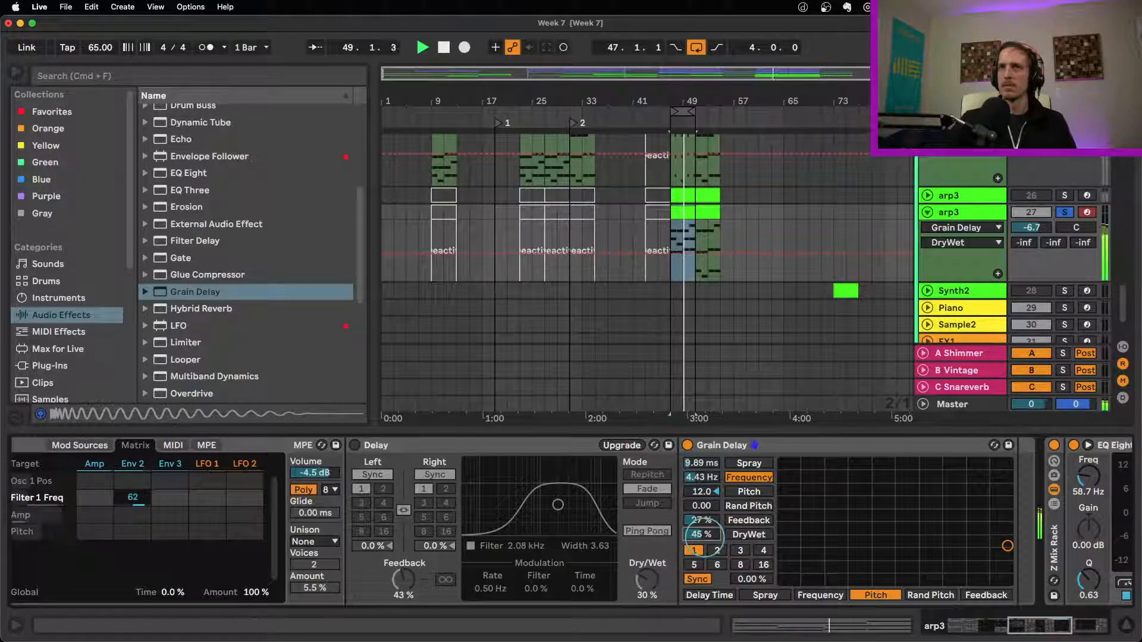
Take track 27 out of solo and set its volume to -5.4 dB.
{"action": "left_click_drag", "start_coordinate": [1040, 625], "coordinate": [993, 625]}
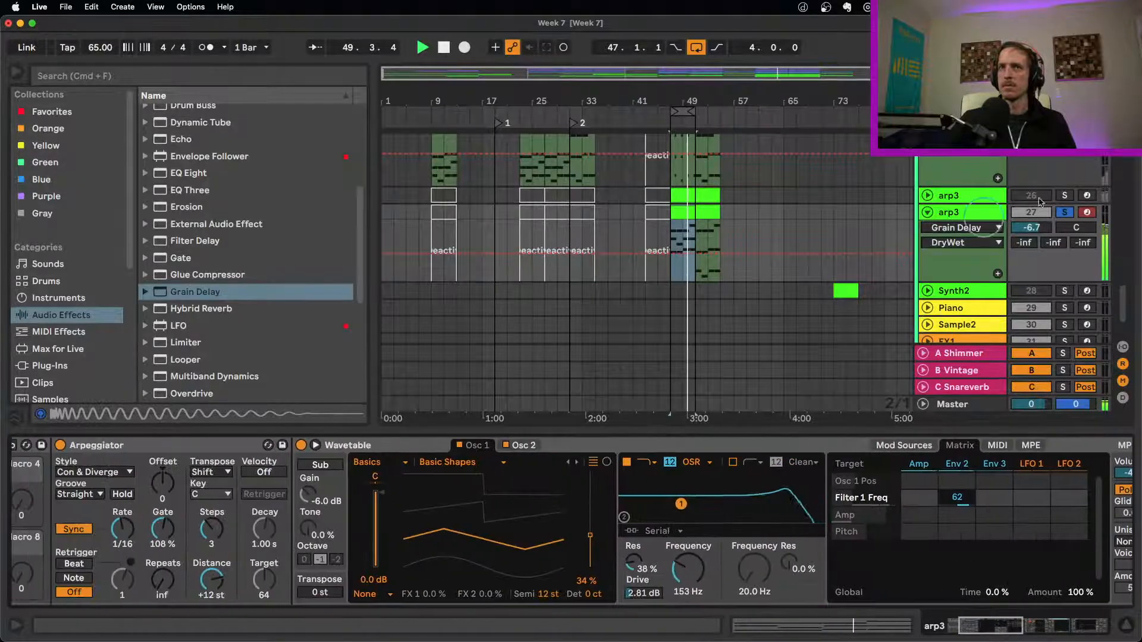
{"action": "left_click", "coordinate": [1069, 215]}
{"action": "left_click_drag", "start_coordinate": [1033, 228], "coordinate": [1041, 229]}
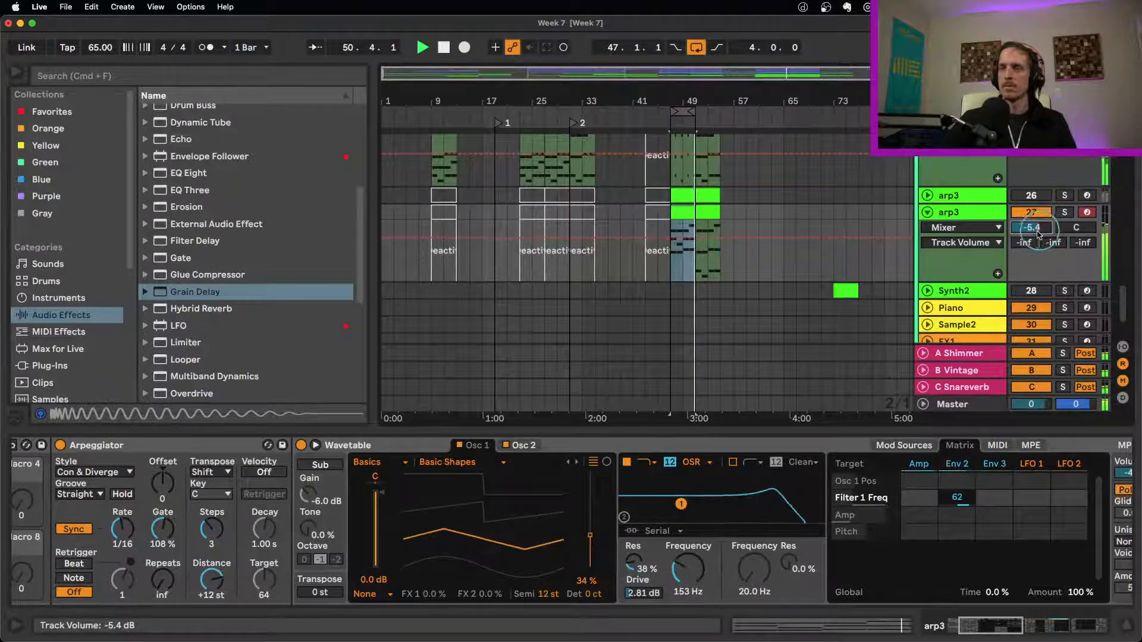
{"action": "left_click", "coordinate": [685, 345]}
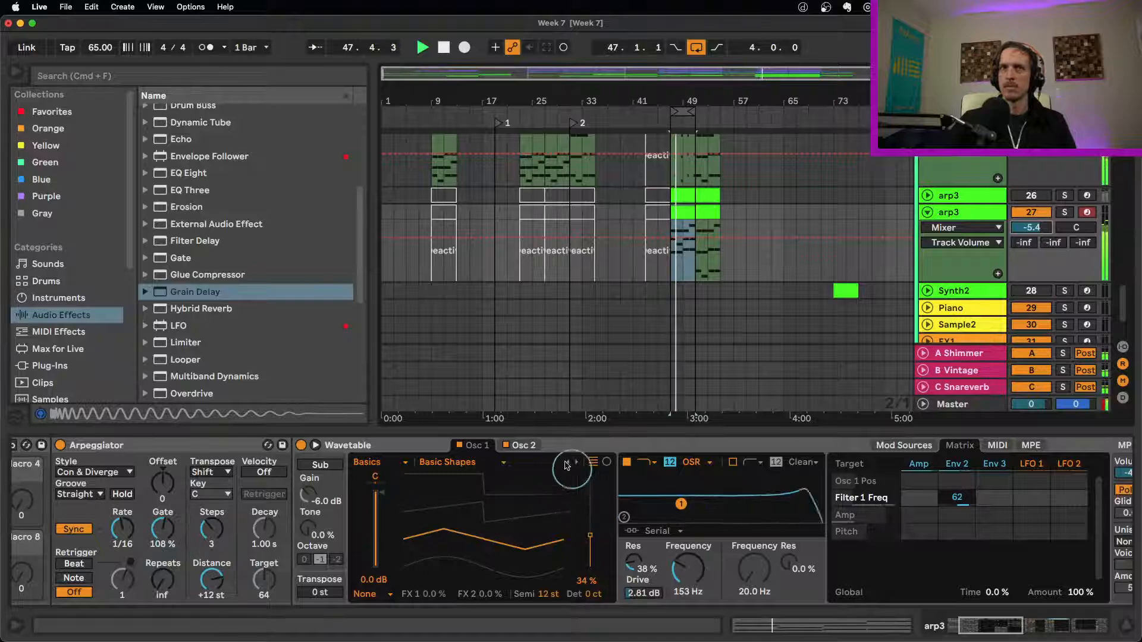
Set Wavetable's Osc 2 position to 91 %.
{"action": "left_click", "coordinate": [521, 445]}
{"action": "left_click_drag", "start_coordinate": [583, 510], "coordinate": [582, 464]}
{"action": "left_click_drag", "start_coordinate": [592, 512], "coordinate": [591, 480]}
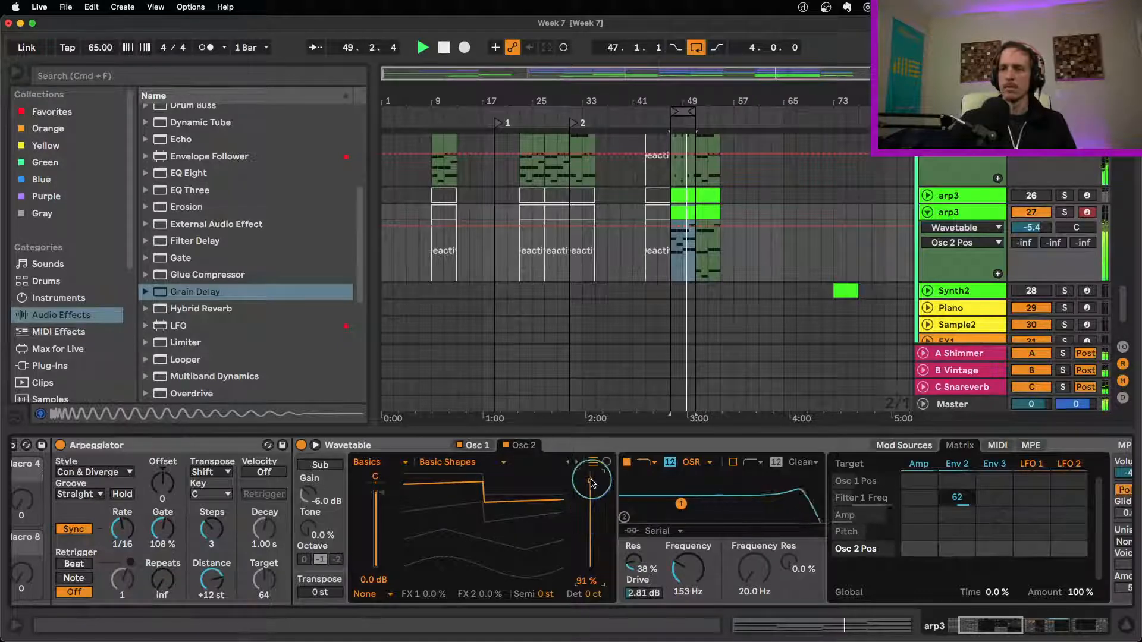
Set Wavetable's amp envelope decay to 2.75 s and its Env 2 decay to 1.75 s.
{"action": "left_click", "coordinate": [903, 445]}
{"action": "left_click_drag", "start_coordinate": [899, 534], "coordinate": [892, 556]}
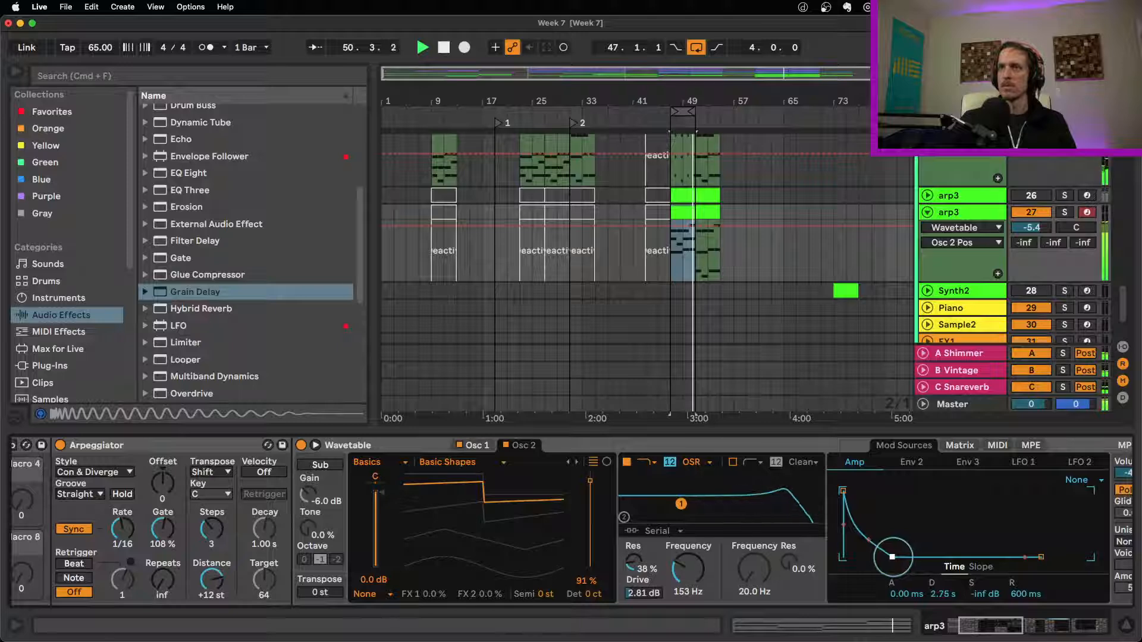
{"action": "left_click", "coordinate": [911, 462]}
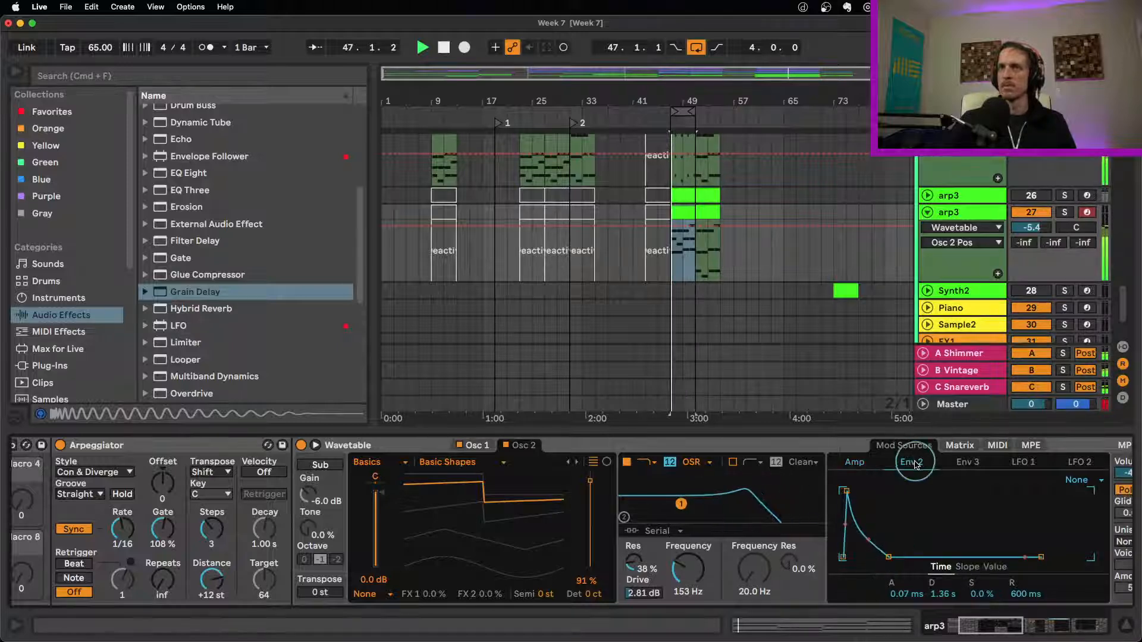
{"action": "left_click_drag", "start_coordinate": [889, 555], "coordinate": [890, 557]}
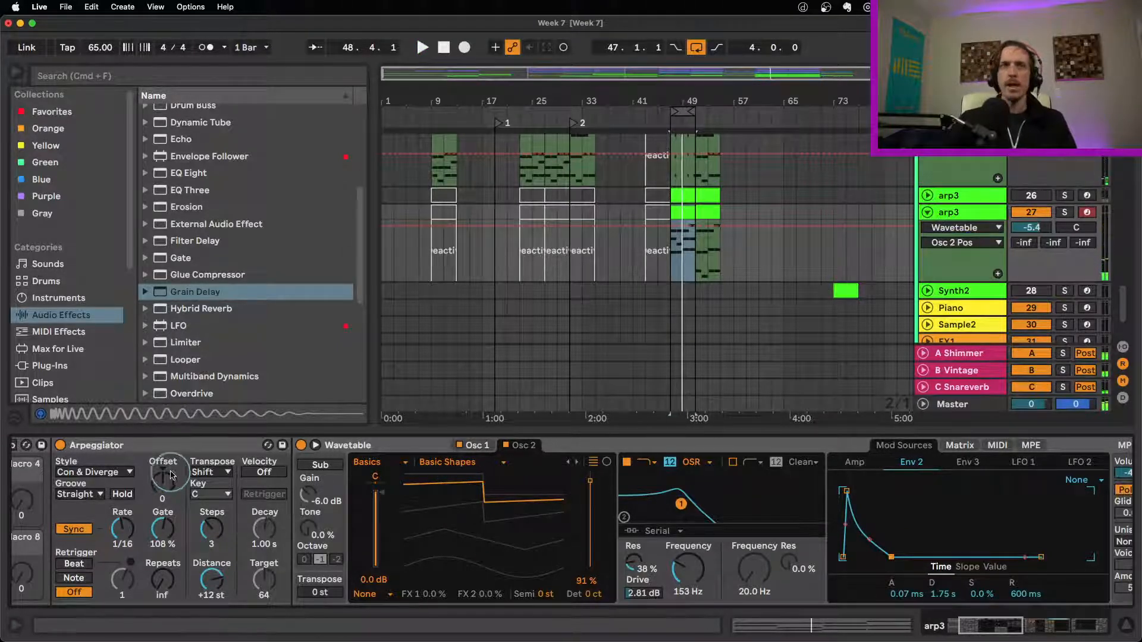
Set the Arpeggiator's rate to 1/32 and, during playback, track 27's volume to -5.6 dB.
{"action": "left_click", "coordinate": [124, 541]}
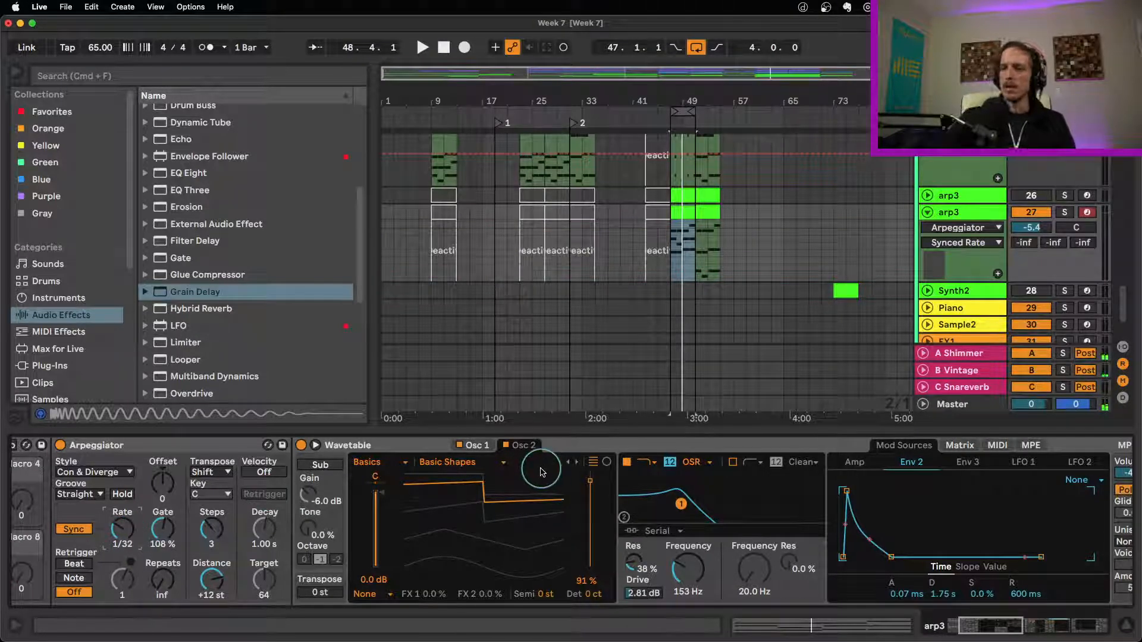
{"action": "scroll", "coordinate": [710, 376], "scroll_direction": "up", "scroll_amount": 5}
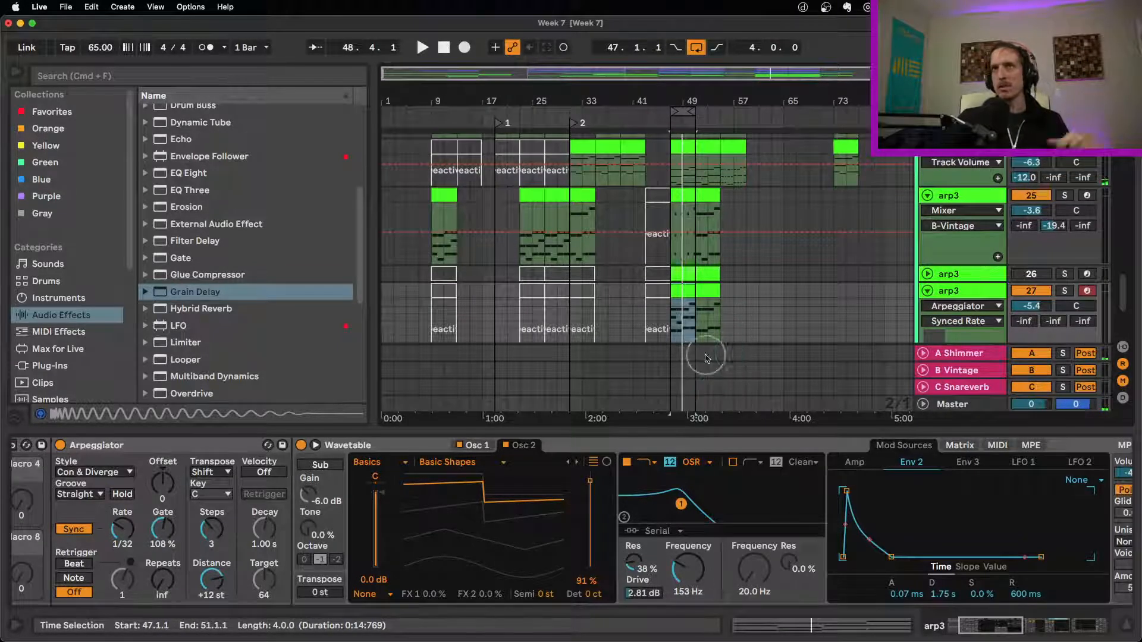
{"action": "scroll", "coordinate": [848, 304], "scroll_direction": "down", "scroll_amount": 3}
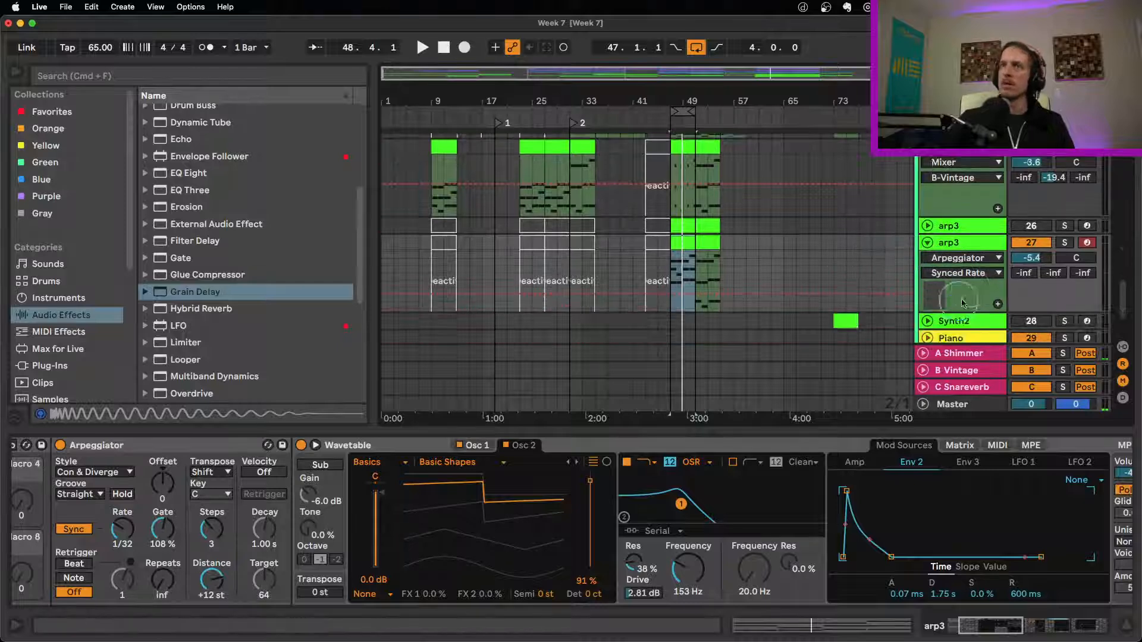
{"action": "key", "text": "space"}
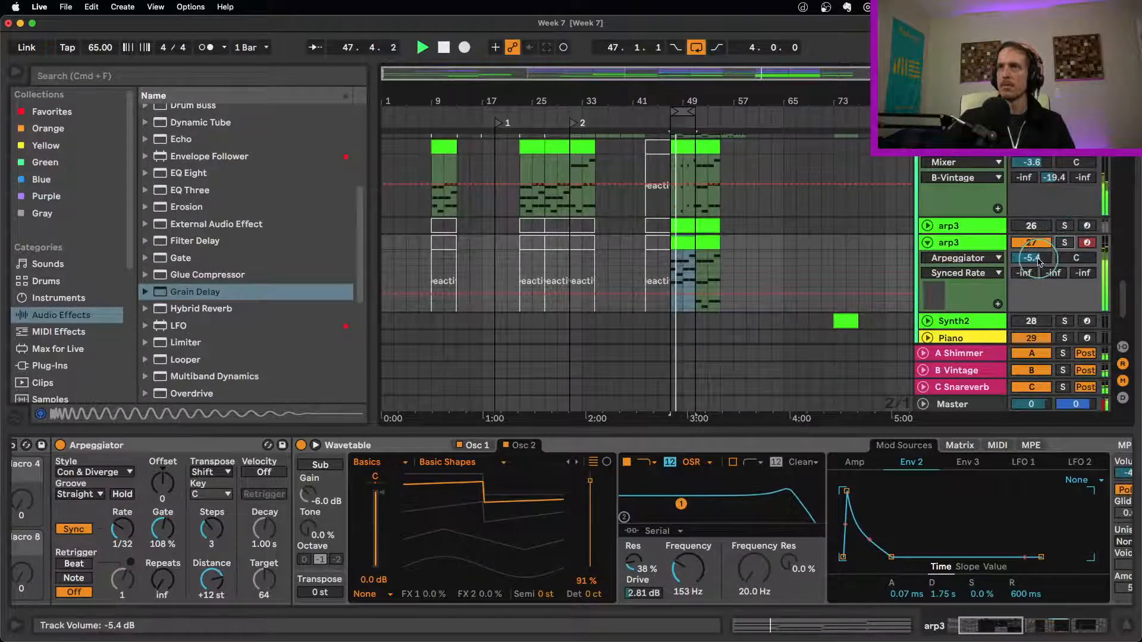
{"action": "left_click_drag", "start_coordinate": [1039, 261], "coordinate": [1039, 264]}
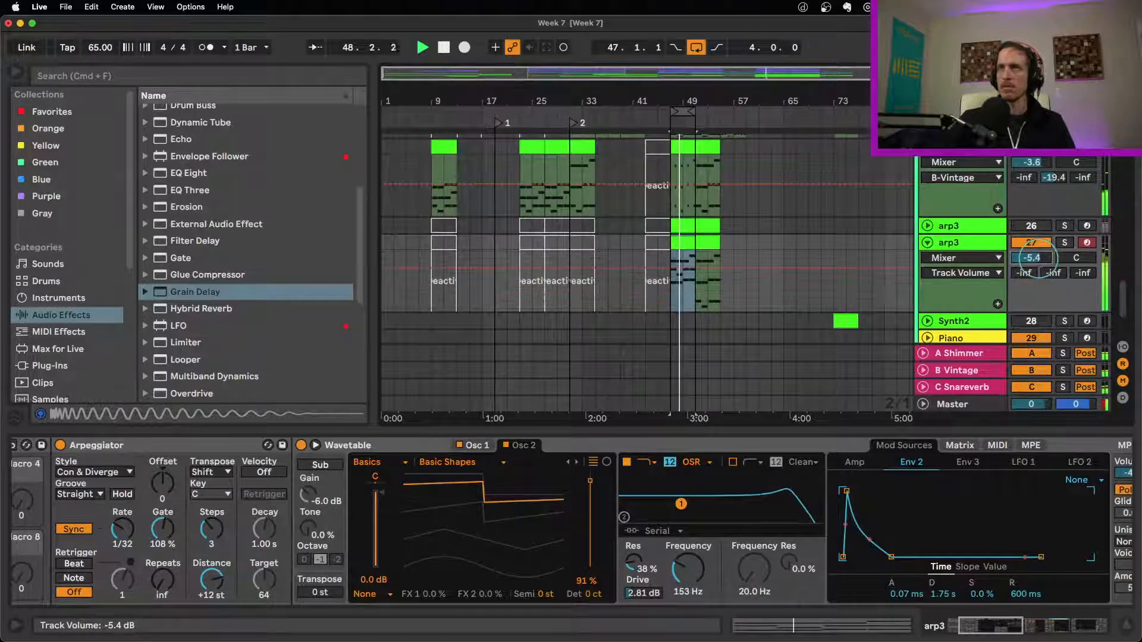
Set Grain Delay's feedback to 16 % and DryWet to 29 %, and turn Delay on with a dry/wet of 35 %.
{"action": "scroll", "coordinate": [991, 607], "scroll_direction": "right", "scroll_amount": 10}
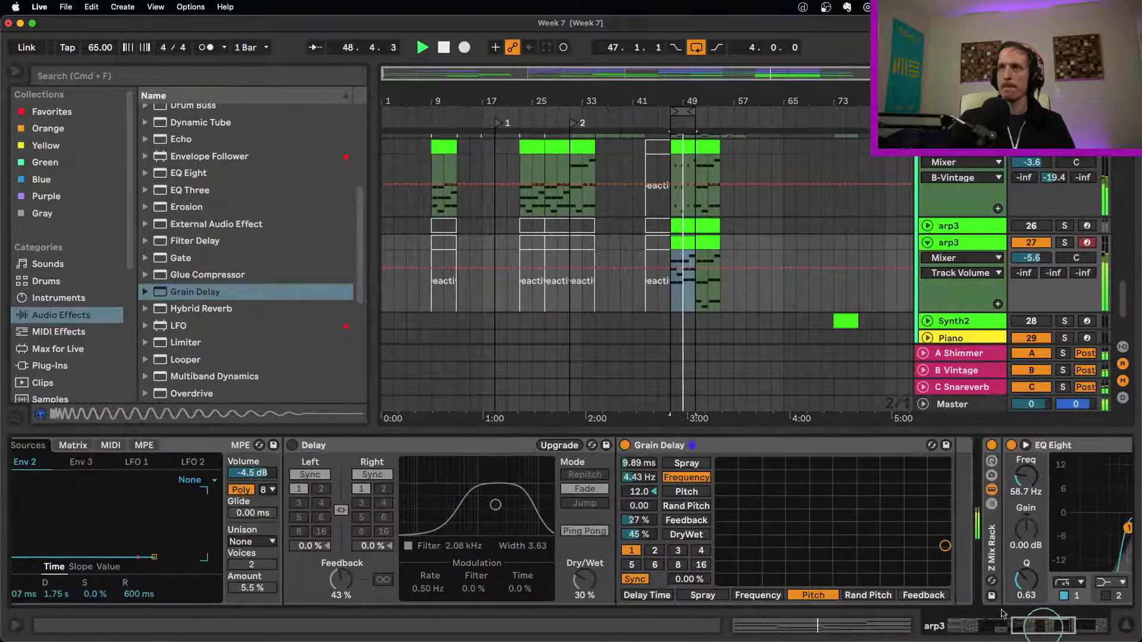
{"action": "left_click", "coordinate": [645, 526]}
{"action": "left_click_drag", "start_coordinate": [643, 524], "coordinate": [644, 537]}
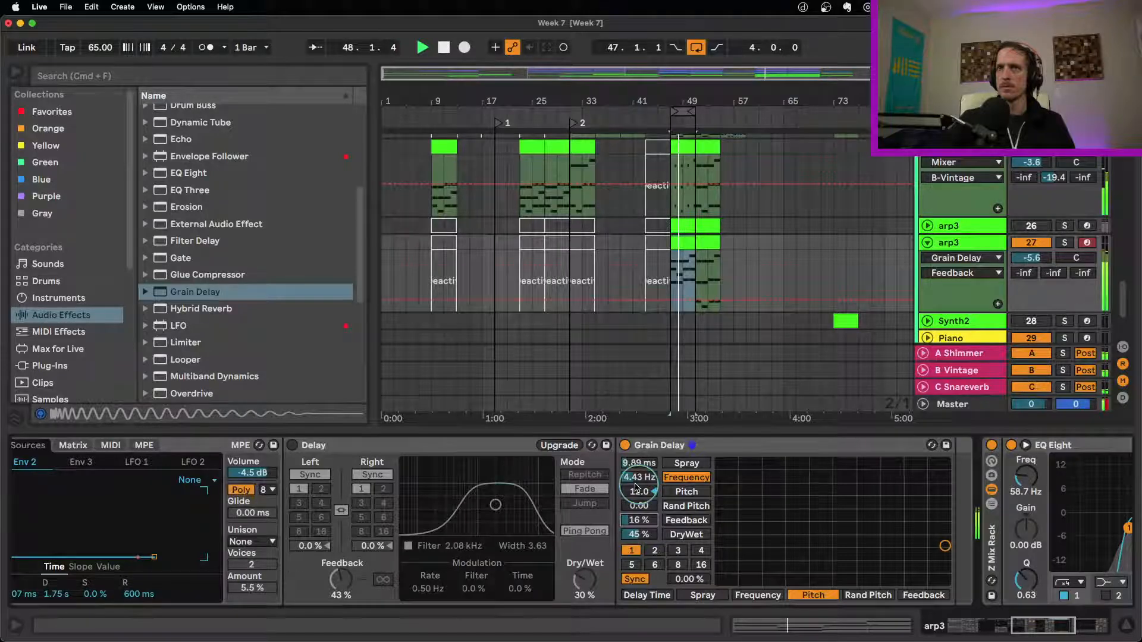
{"action": "left_click_drag", "start_coordinate": [583, 582], "coordinate": [582, 579]}
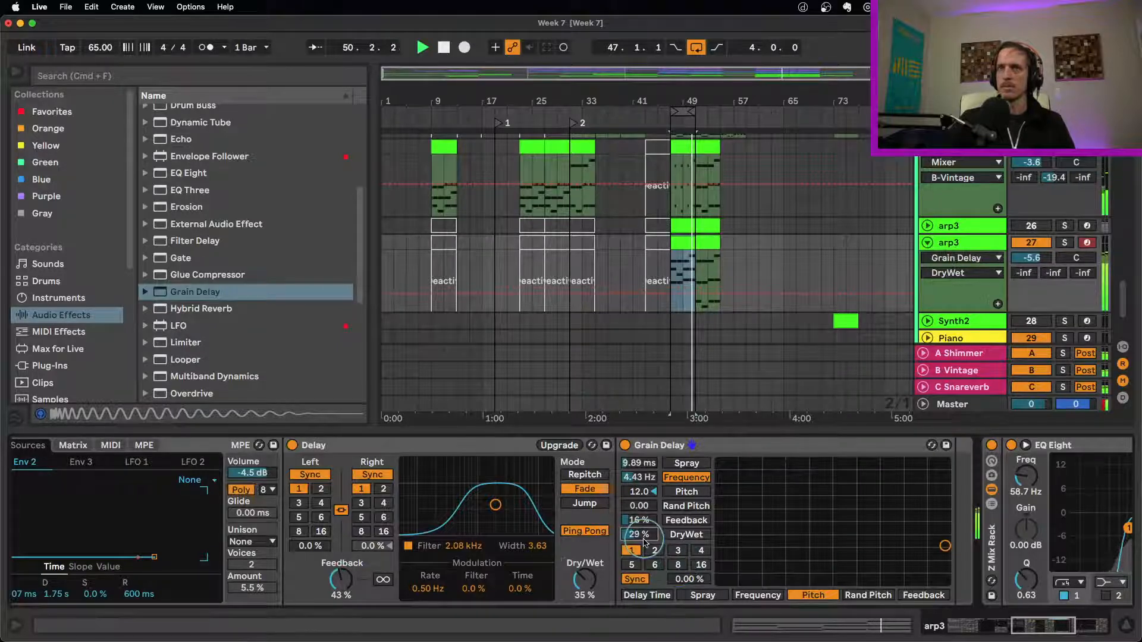
Set Grain Delay's frequency to 2.46 Hz, spray to 46.4 ms, DryWet to 34 %, feedback to 56 % and beat delay to 2.
{"action": "left_click_drag", "start_coordinate": [646, 483], "coordinate": [643, 458]}
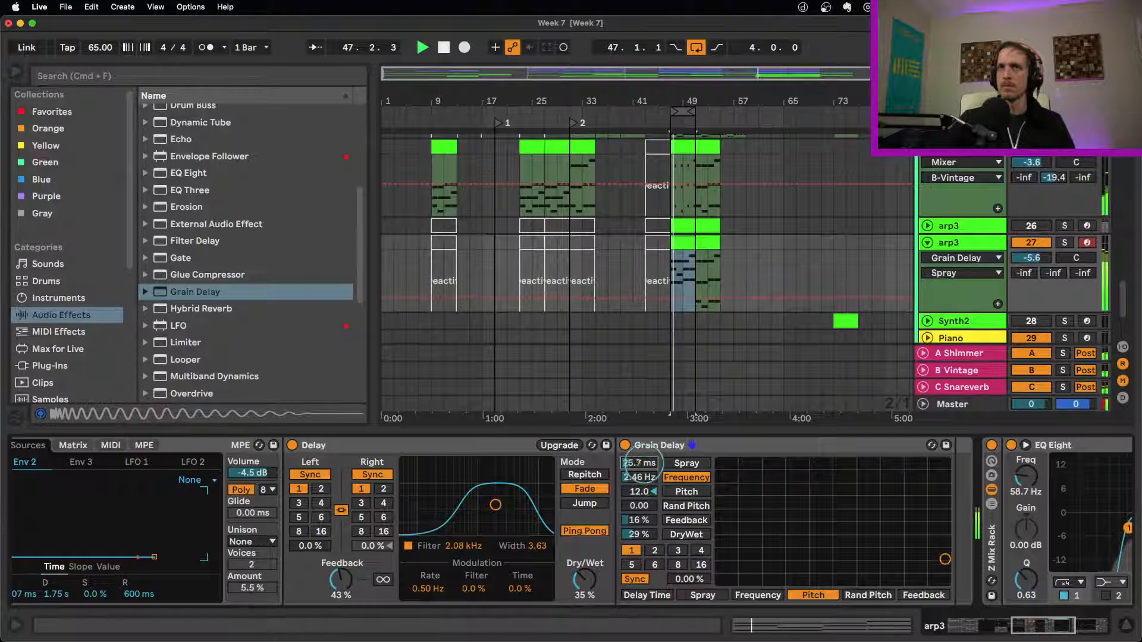
{"action": "left_click_drag", "start_coordinate": [639, 535], "coordinate": [639, 533]}
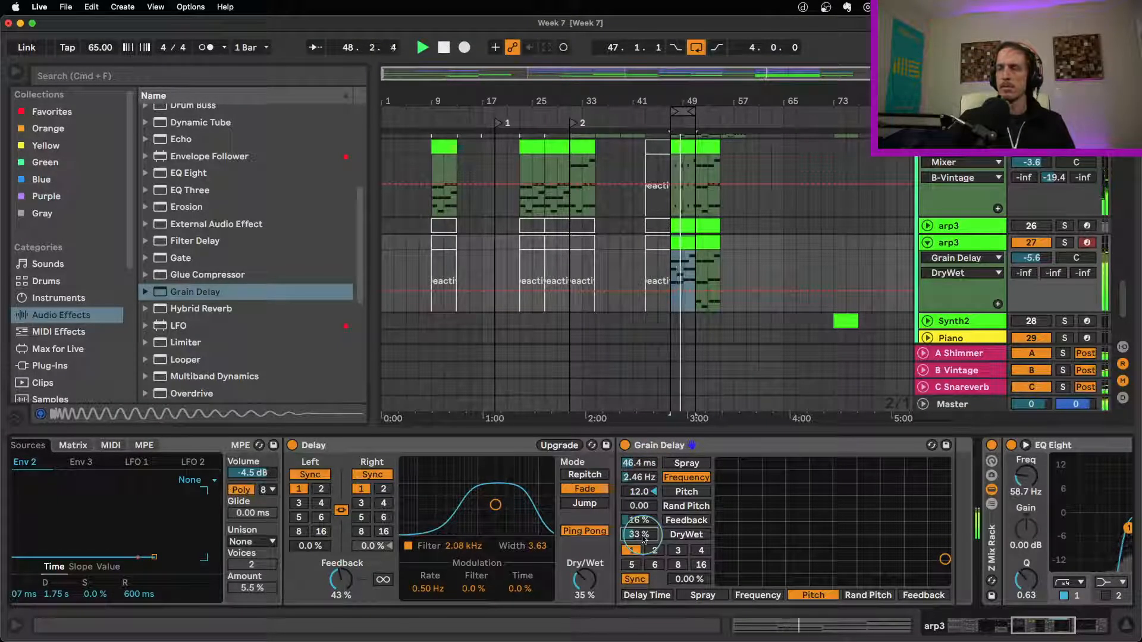
{"action": "left_click_drag", "start_coordinate": [642, 535], "coordinate": [641, 512]}
{"action": "left_click", "coordinate": [653, 551]}
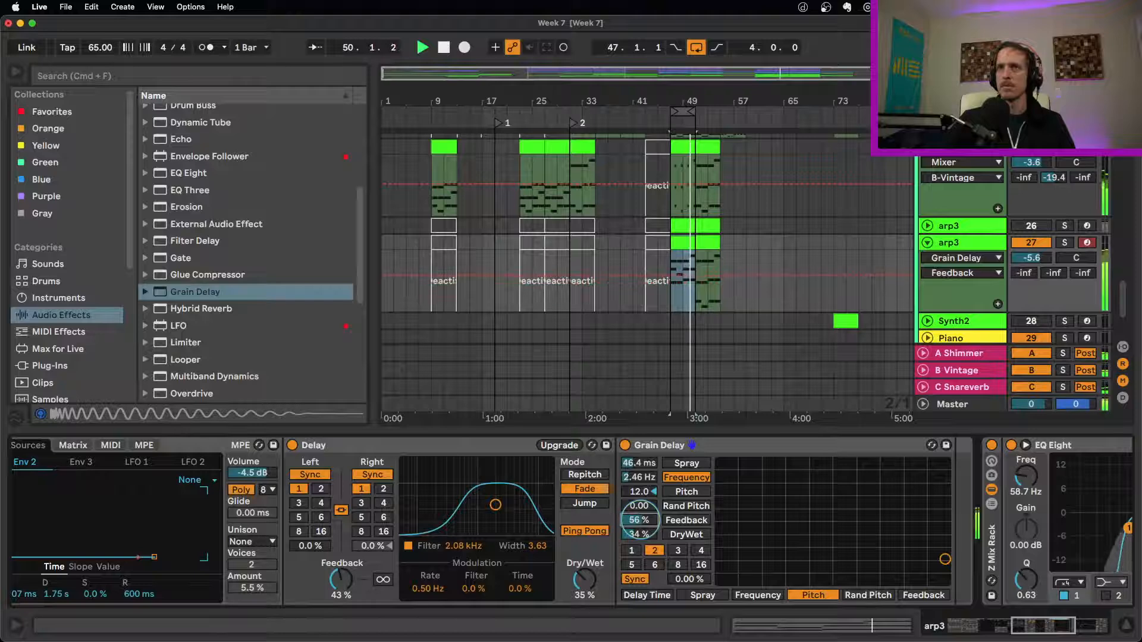
Set Delay's filter to 2.24 kHz with a width of 4.30 and stop playback.
{"action": "left_click_drag", "start_coordinate": [496, 506], "coordinate": [498, 499]}
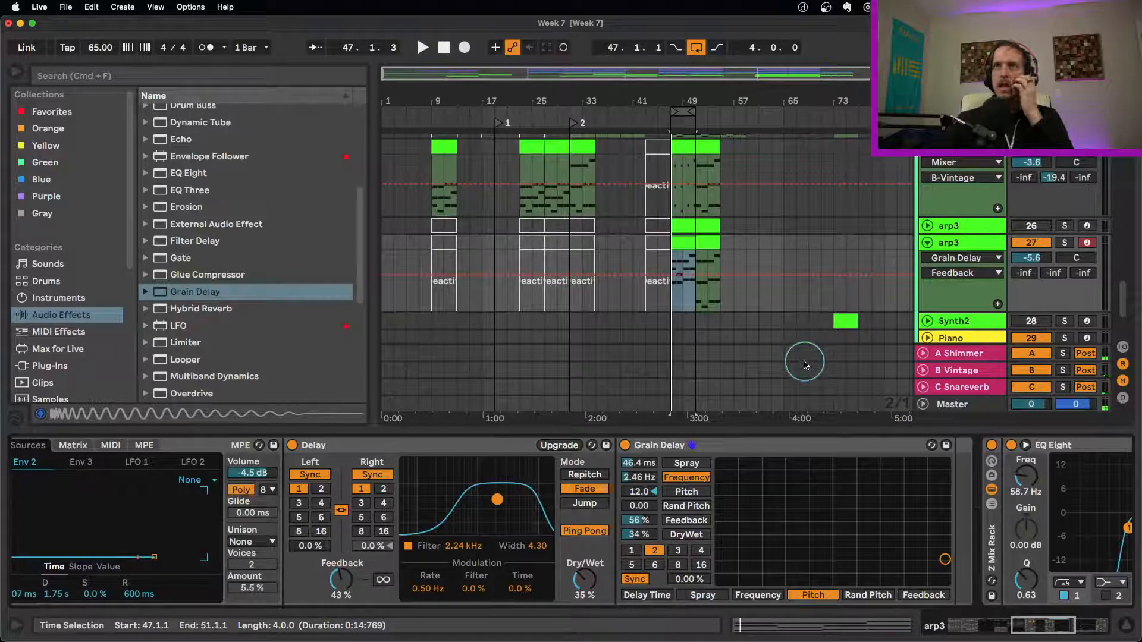
{"action": "scroll", "coordinate": [835, 288], "scroll_direction": "up", "scroll_amount": 1}
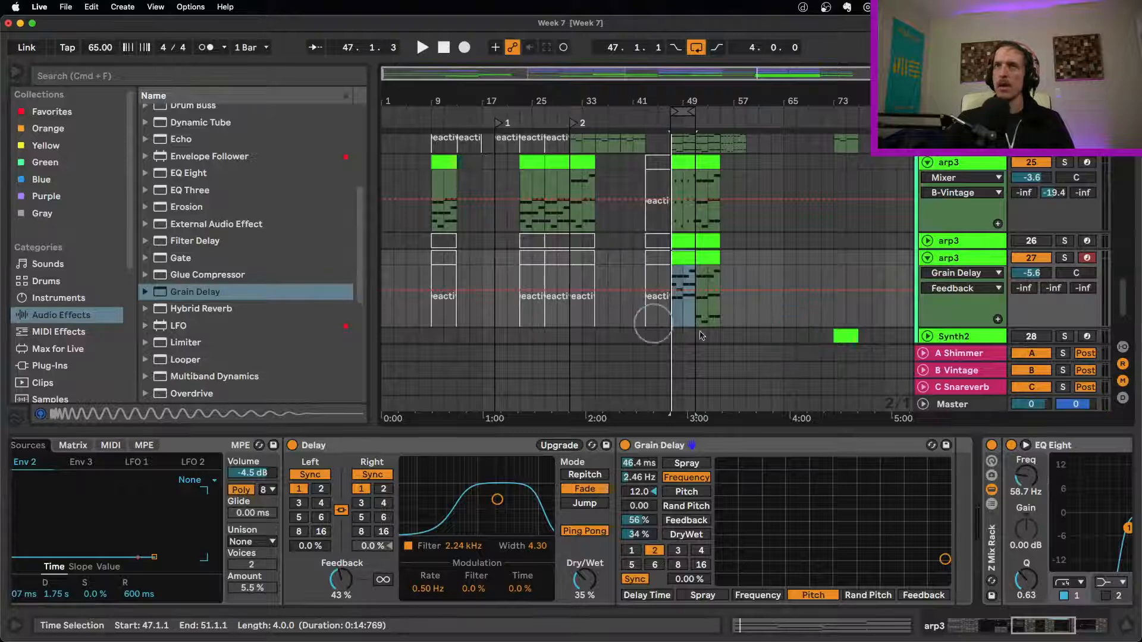
Shorten all notes in the first clip of arp3 track 27 to about half a bar each and audition the loop.
{"action": "left_click", "coordinate": [981, 626]}
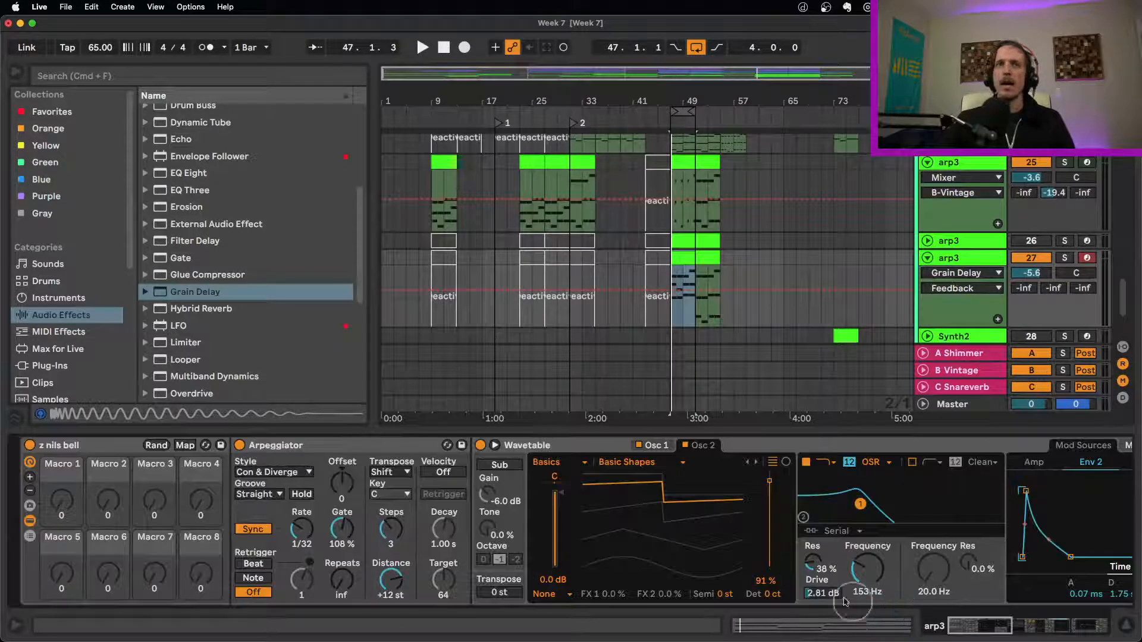
{"action": "left_click", "coordinate": [677, 259]}
{"action": "left_click", "coordinate": [649, 505]}
{"action": "key", "text": "super+a"}
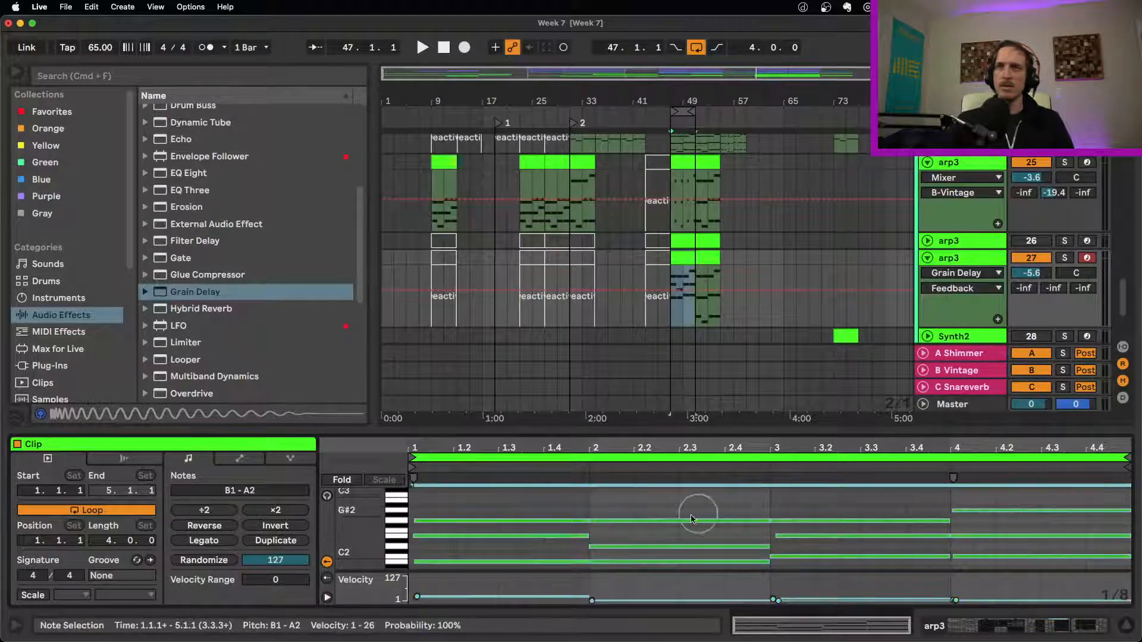
{"action": "left_click_drag", "start_coordinate": [583, 523], "coordinate": [493, 522]}
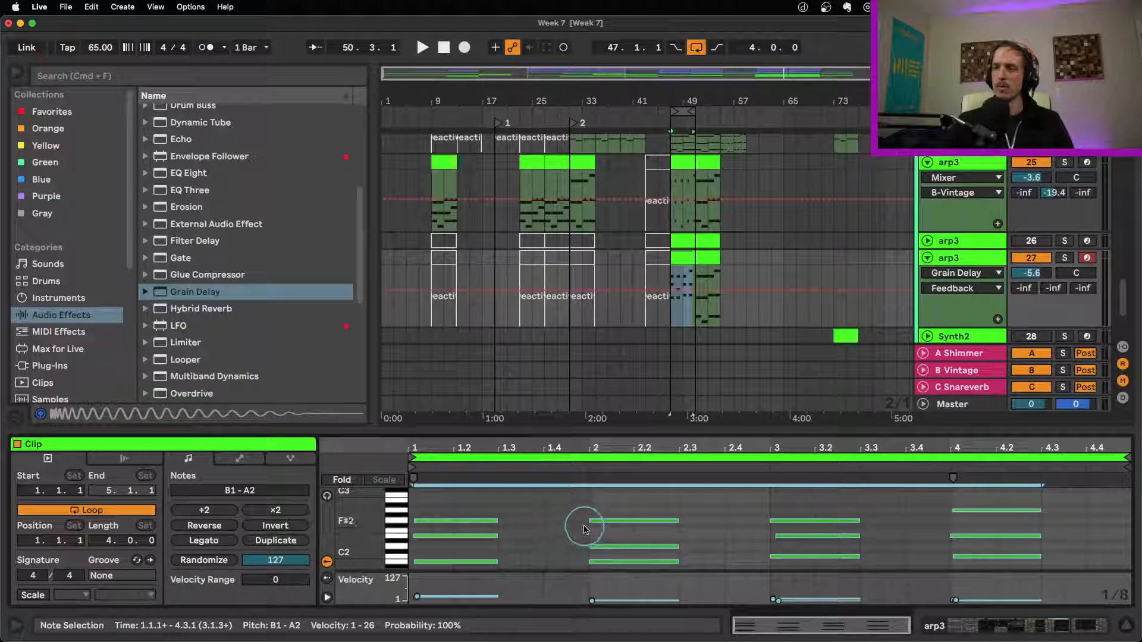
{"action": "key", "text": "space"}
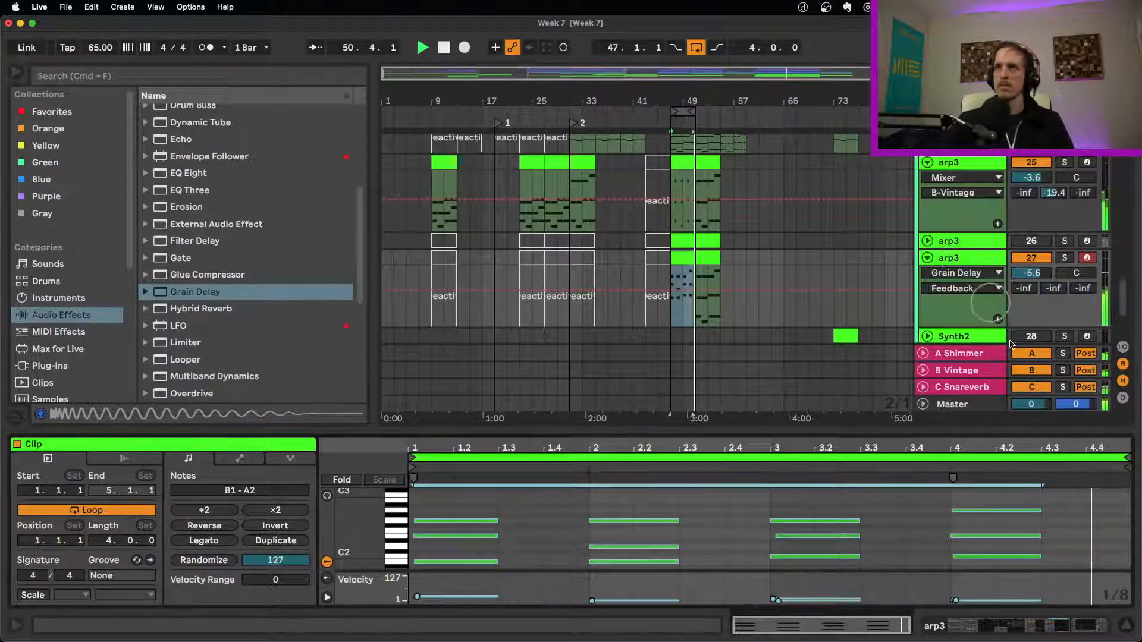
{"action": "key", "text": "space"}
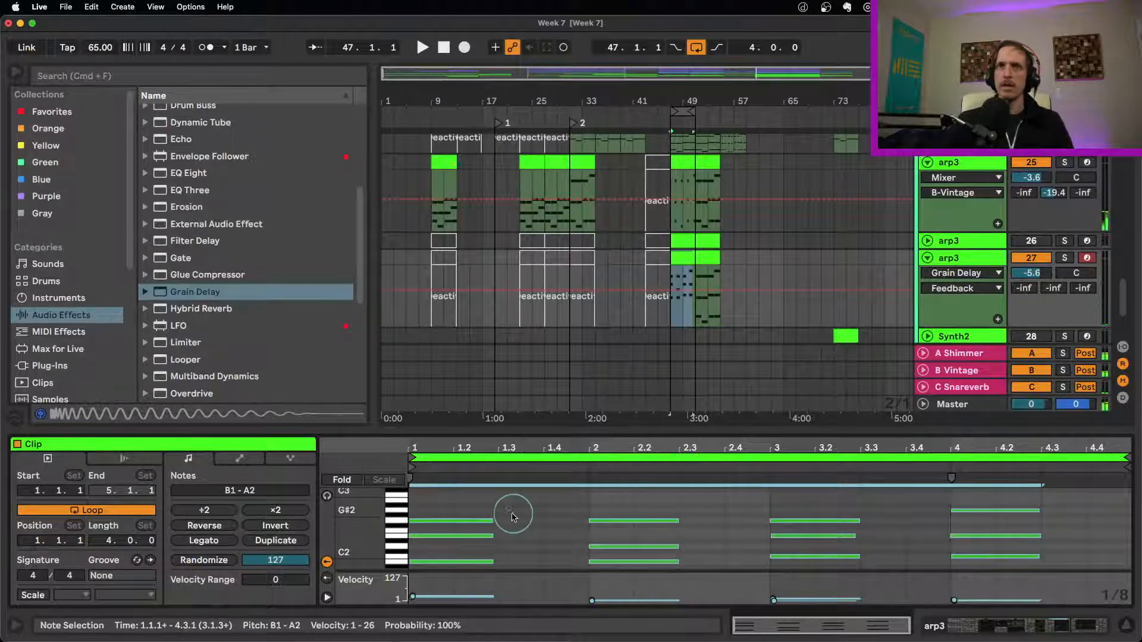
{"action": "key", "text": "space"}
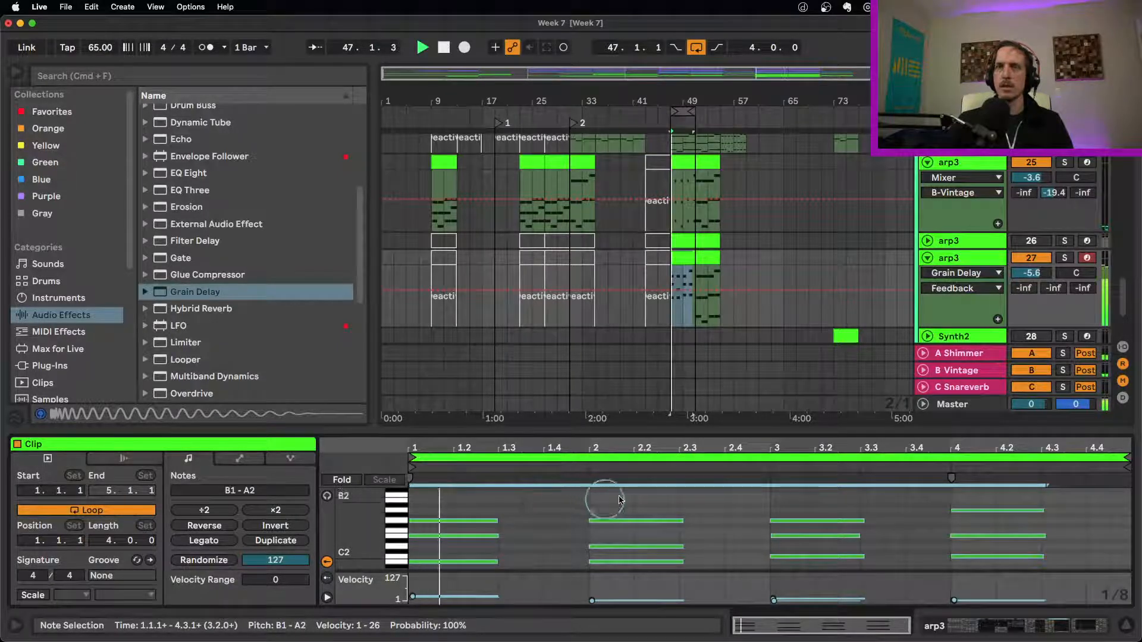
{"action": "left_click", "coordinate": [550, 520]}
During playback, set track 27's Grain Delay to a 6.87 ms spray, 6.81 Hz frequency, 20 % feedback and 27 % DryWet.
{"action": "left_click", "coordinate": [962, 260]}
{"action": "double_click", "coordinate": [963, 260]}
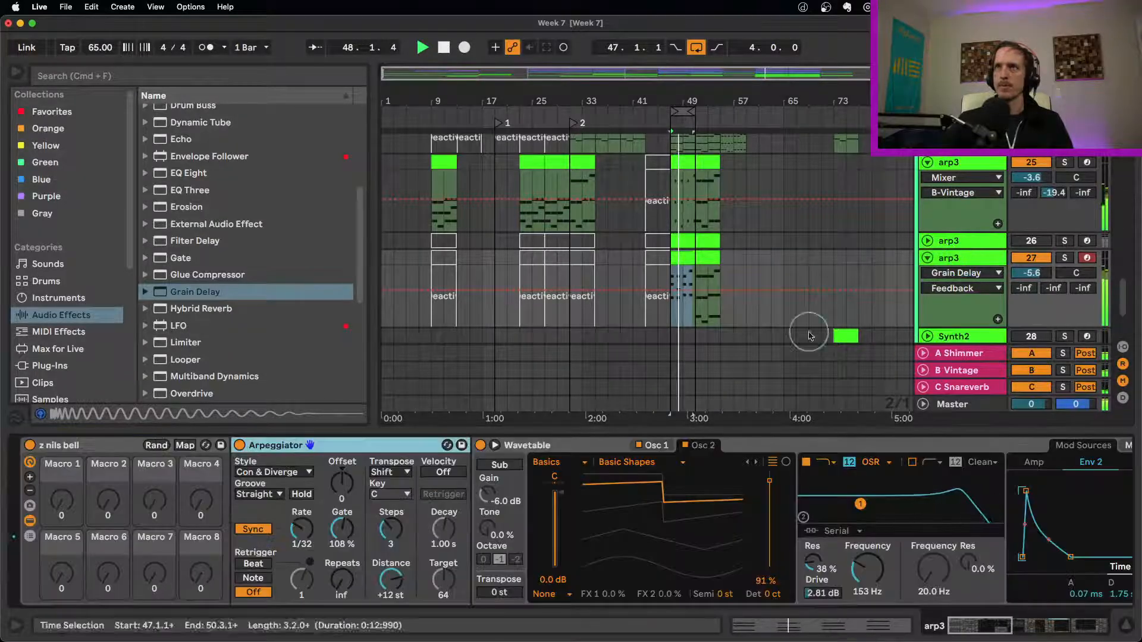
{"action": "left_click_drag", "start_coordinate": [972, 626], "coordinate": [1036, 632]}
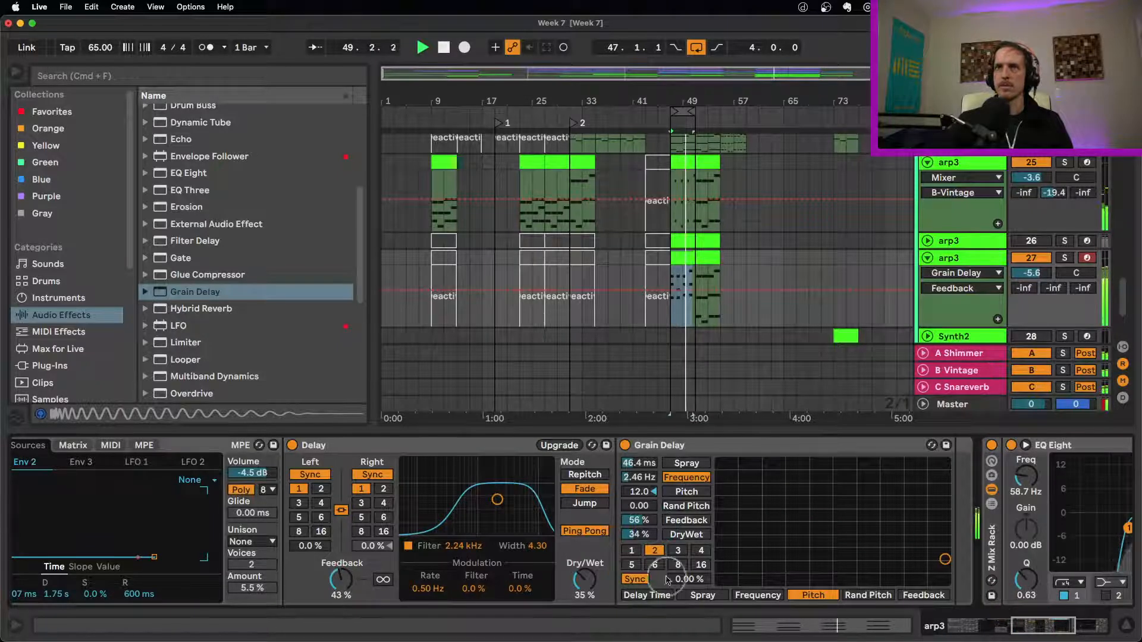
{"action": "left_click_drag", "start_coordinate": [634, 468], "coordinate": [636, 485]}
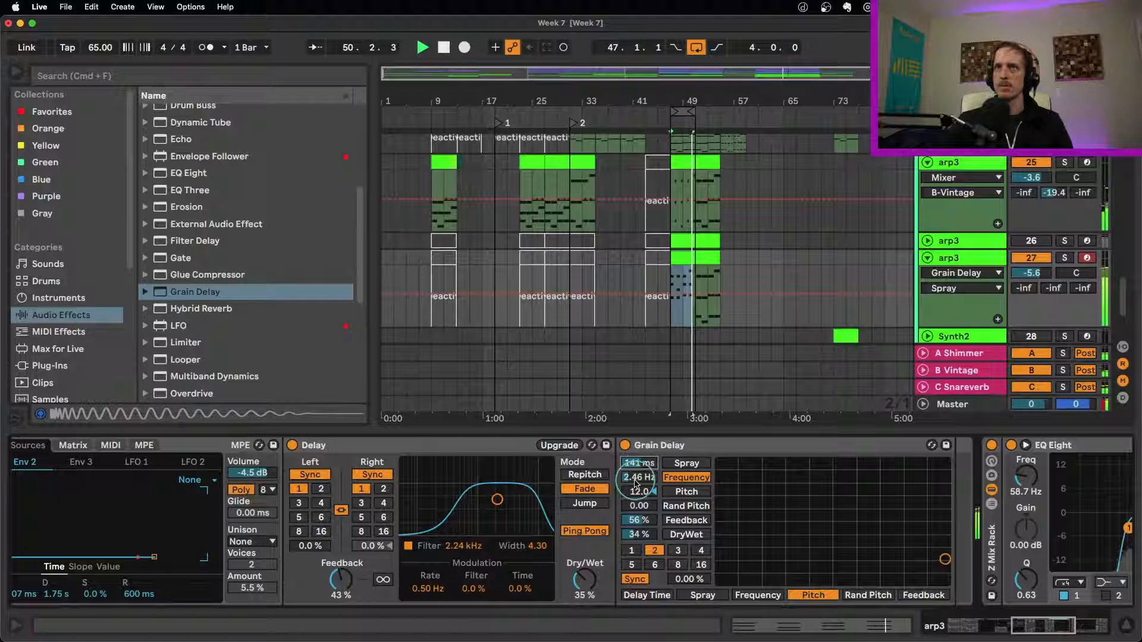
{"action": "left_click_drag", "start_coordinate": [639, 477], "coordinate": [641, 465]}
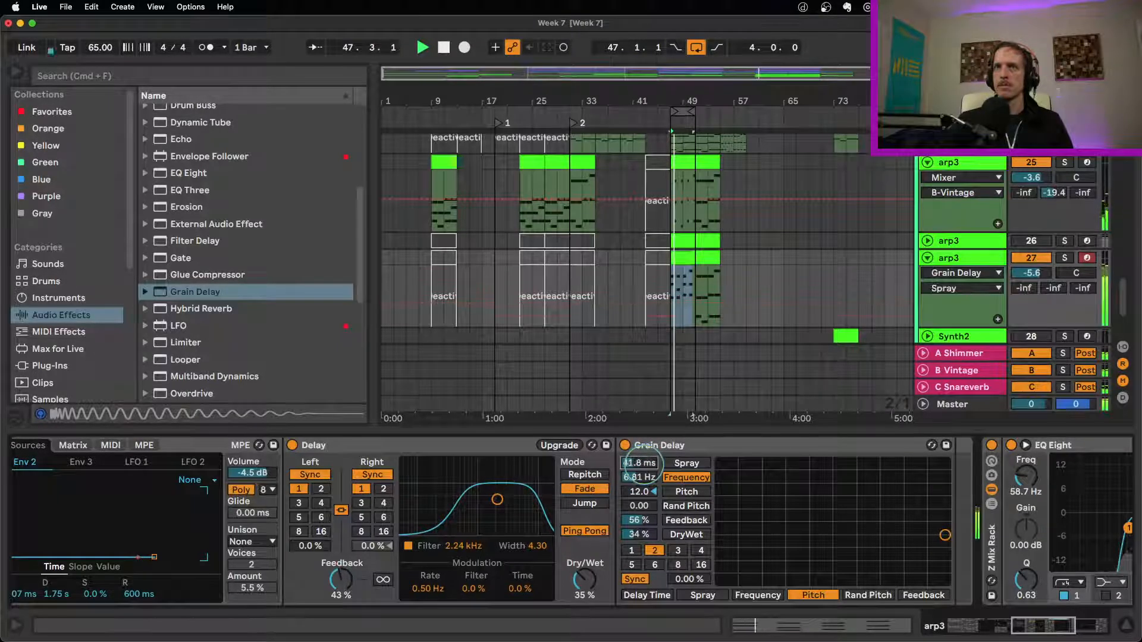
{"action": "left_click_drag", "start_coordinate": [648, 526], "coordinate": [642, 532]}
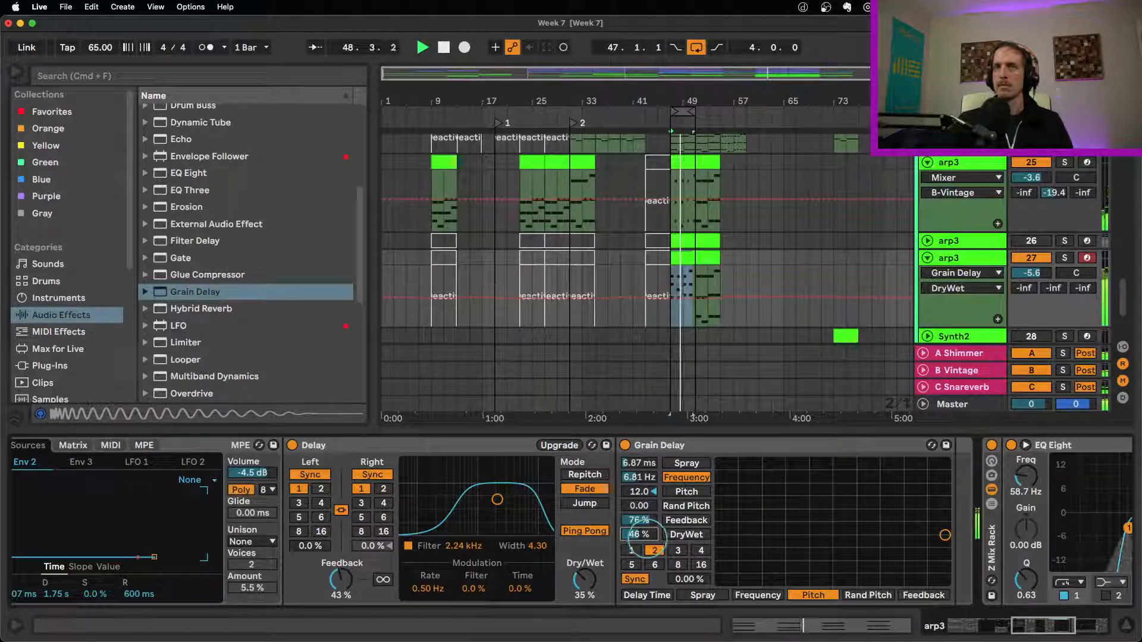
{"action": "left_click", "coordinate": [640, 521]}
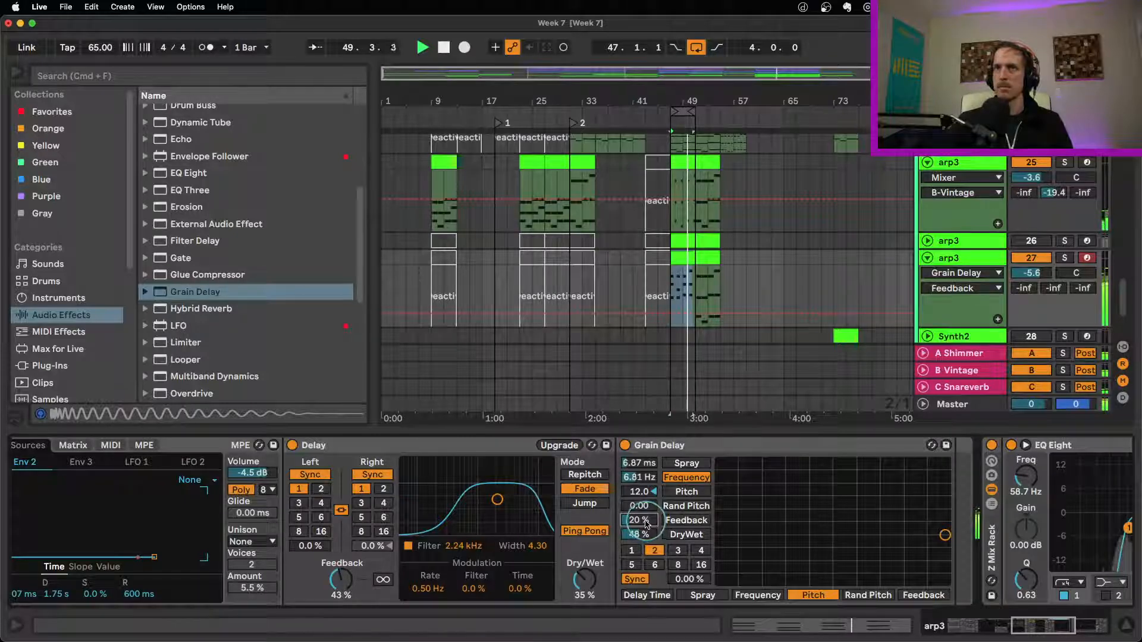
{"action": "left_click_drag", "start_coordinate": [641, 539], "coordinate": [642, 550]}
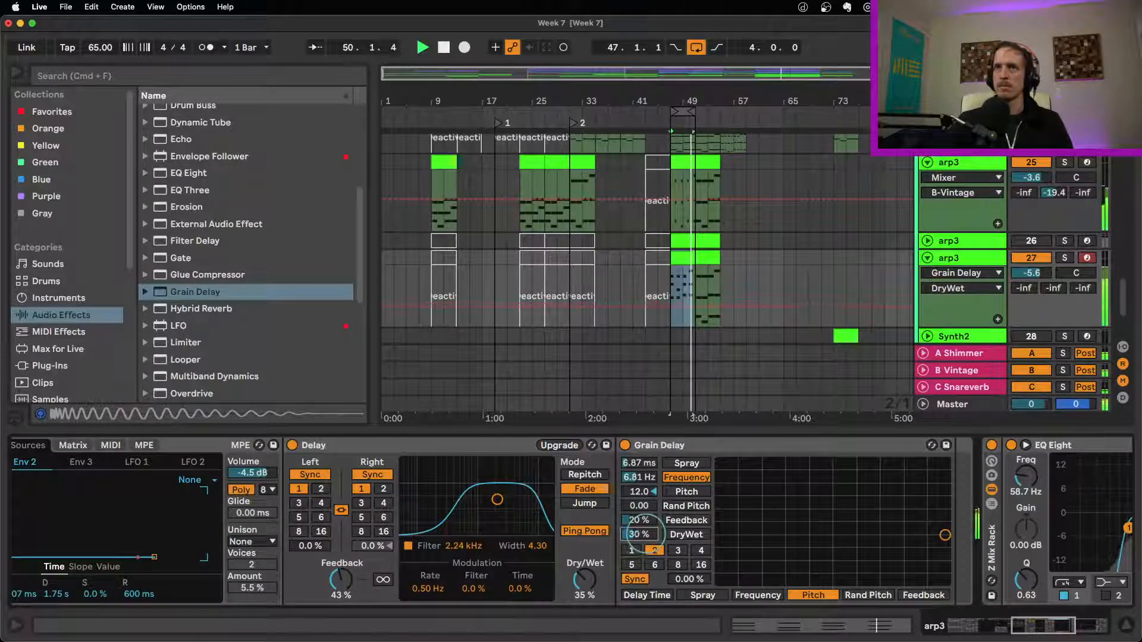
Set Grain Delay's frequency to 2.99 Hz and spray to 56.4 ms, and Delay's filter to 2.59 kHz, width to 4.75 and dry/wet to 48 %.
{"action": "left_click_drag", "start_coordinate": [639, 476], "coordinate": [647, 457]}
{"action": "left_click_drag", "start_coordinate": [497, 499], "coordinate": [501, 496]}
{"action": "left_click_drag", "start_coordinate": [584, 580], "coordinate": [584, 572]}
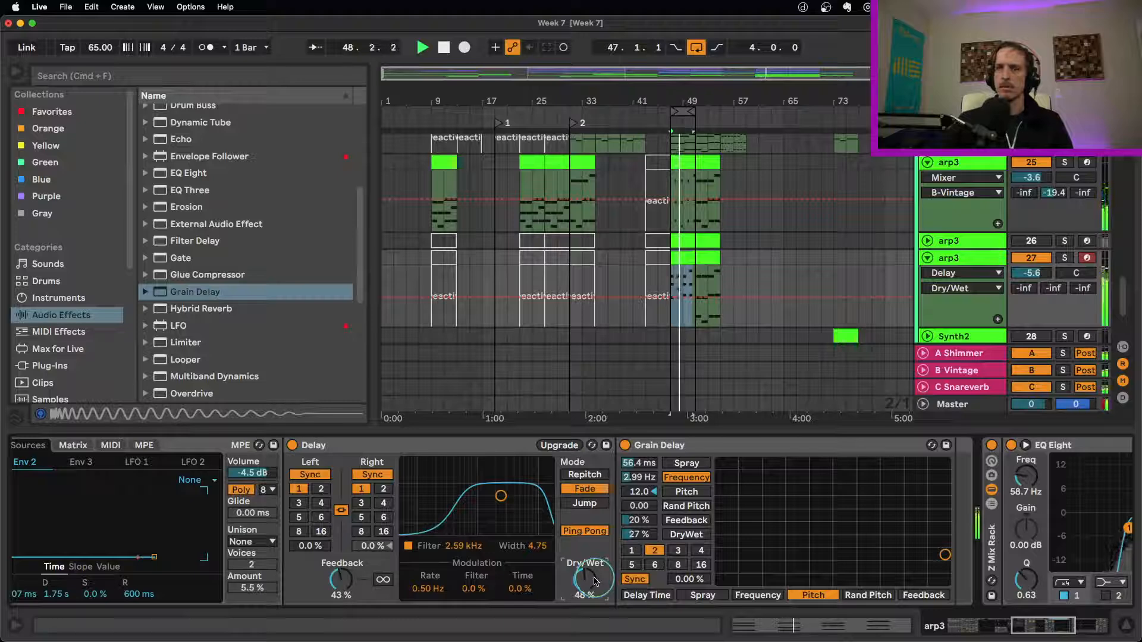
Set Wavetable's amp envelope attack to 29.3 ms and decay to 790 ms, checking the modulation matrix.
{"action": "left_click", "coordinate": [960, 260]}
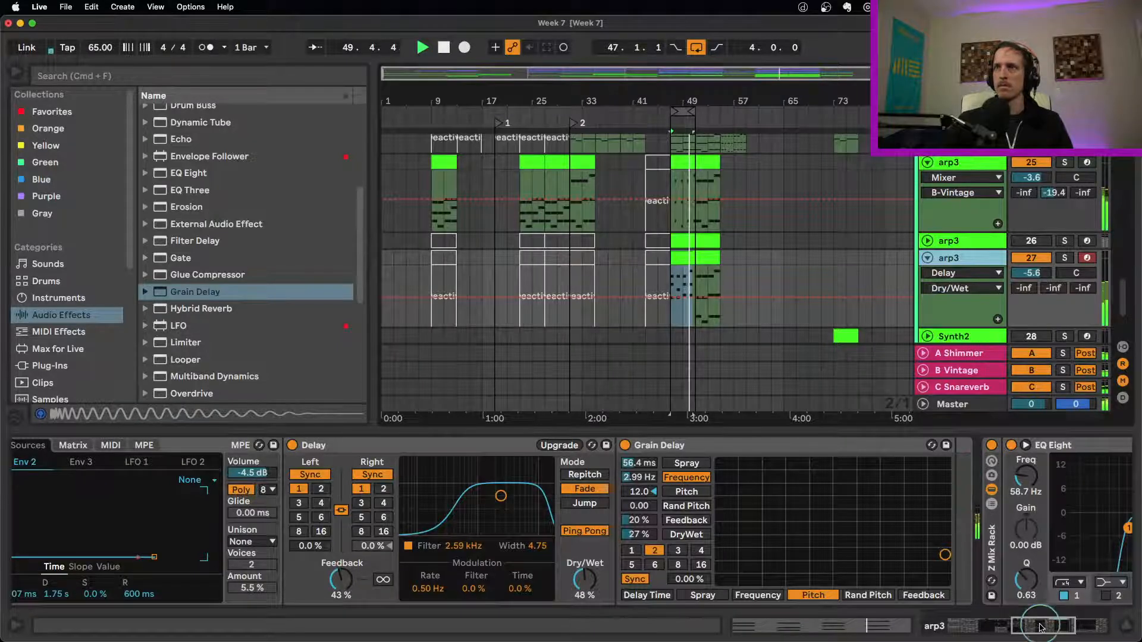
{"action": "scroll", "coordinate": [957, 482], "scroll_direction": "left", "scroll_amount": 10}
{"action": "left_click_drag", "start_coordinate": [661, 484], "coordinate": [664, 491]}
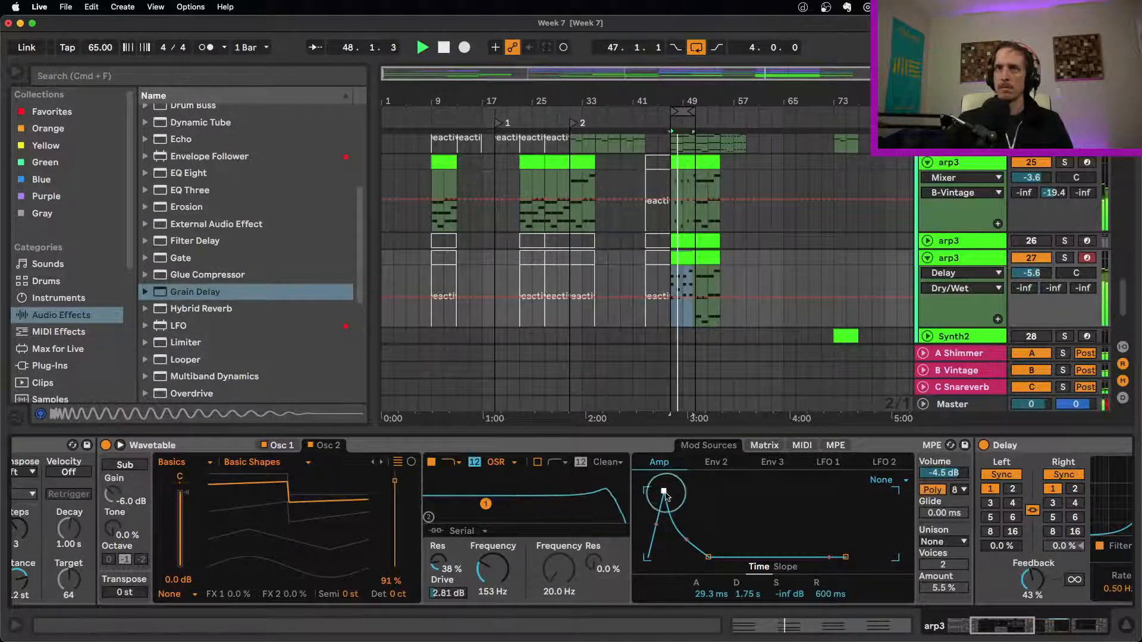
{"action": "left_click", "coordinate": [764, 446]}
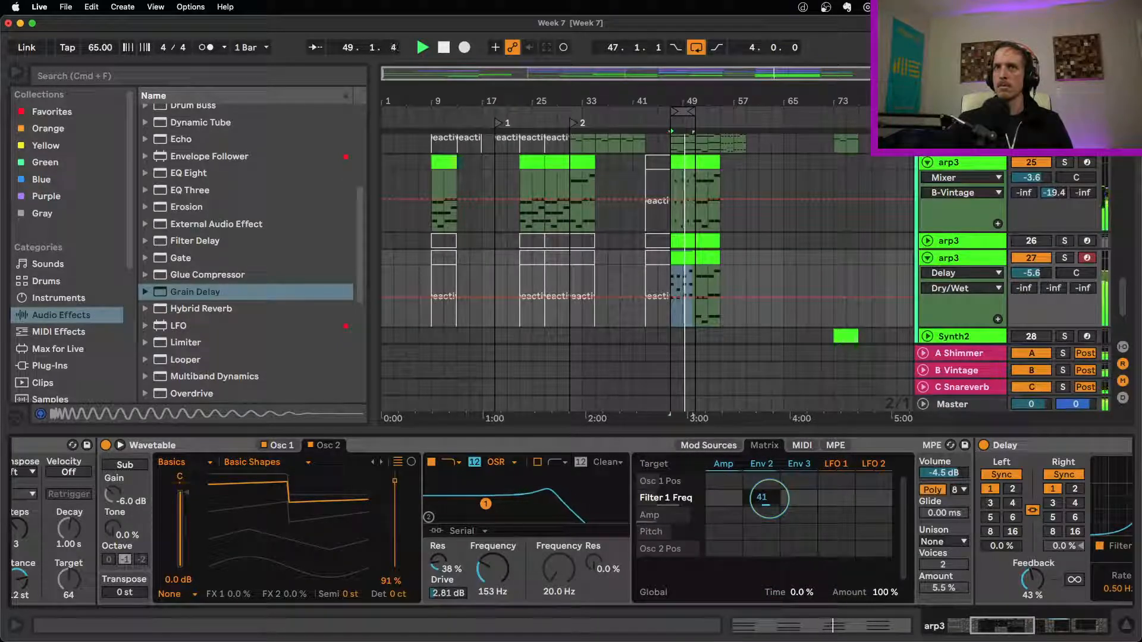
{"action": "left_click", "coordinate": [708, 445]}
{"action": "left_click_drag", "start_coordinate": [706, 557], "coordinate": [700, 556]}
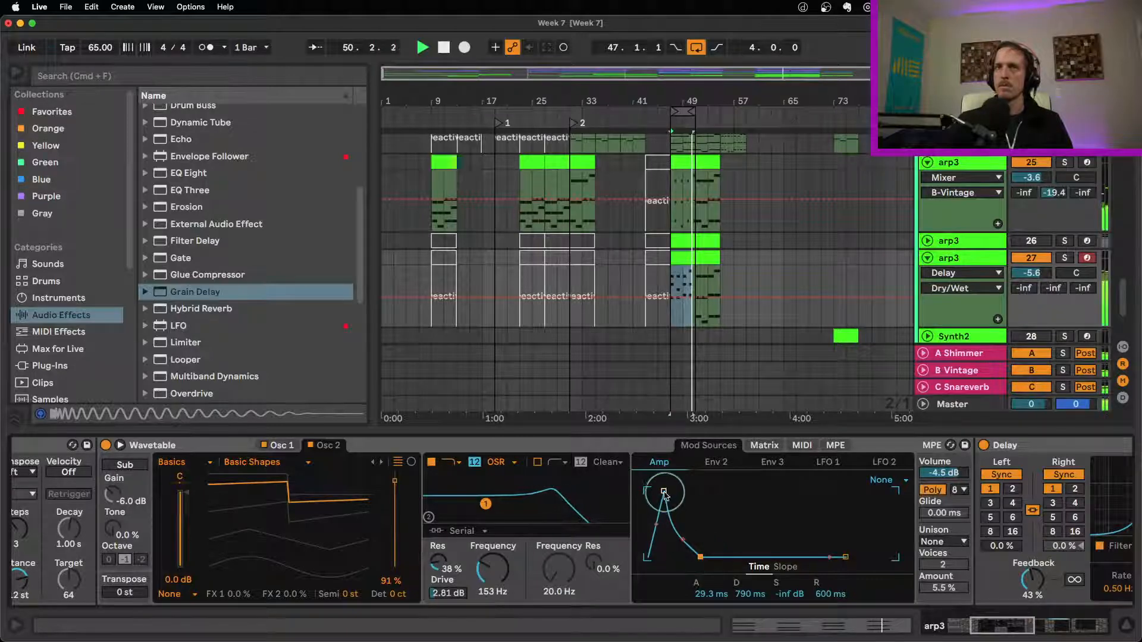
Adjust the attack and decay of Wavetable's Env 2 and set the Filter 1 frequency to 390 Hz.
{"action": "left_click", "coordinate": [716, 463]}
{"action": "left_click_drag", "start_coordinate": [642, 493], "coordinate": [663, 491]}
{"action": "left_click_drag", "start_coordinate": [709, 558], "coordinate": [704, 556]}
{"action": "left_click_drag", "start_coordinate": [481, 570], "coordinate": [481, 566]}
Set Wavetable's amp envelope attack to 4.09 ms and decay to 1.48 s.
{"action": "left_click", "coordinate": [660, 464]}
{"action": "left_click_drag", "start_coordinate": [667, 492], "coordinate": [657, 491]}
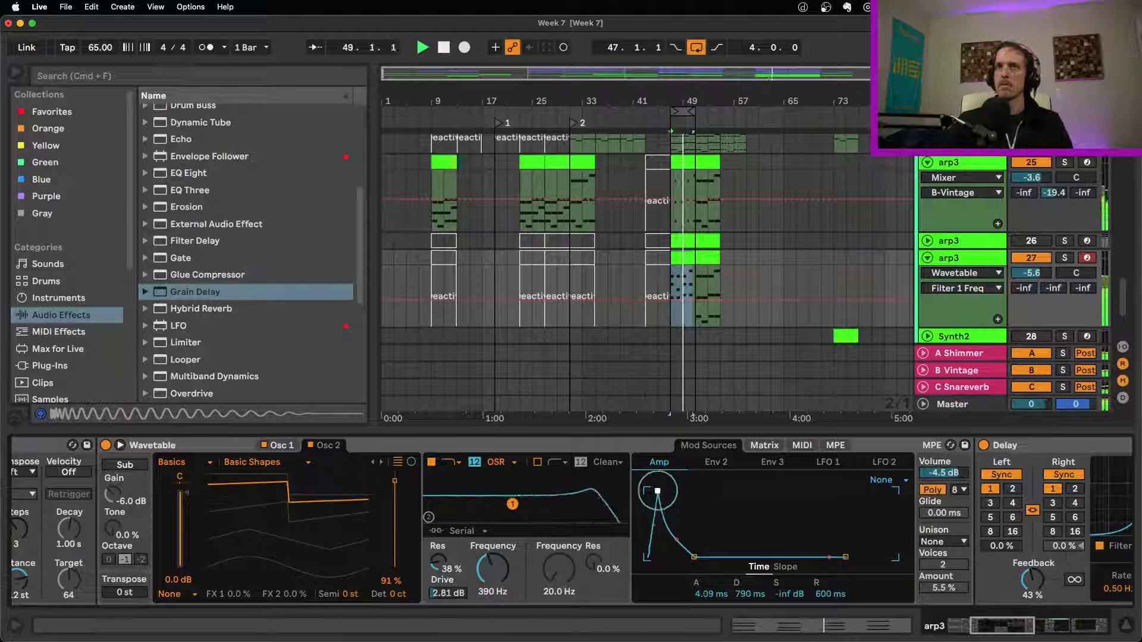
{"action": "left_click_drag", "start_coordinate": [694, 557], "coordinate": [700, 557]}
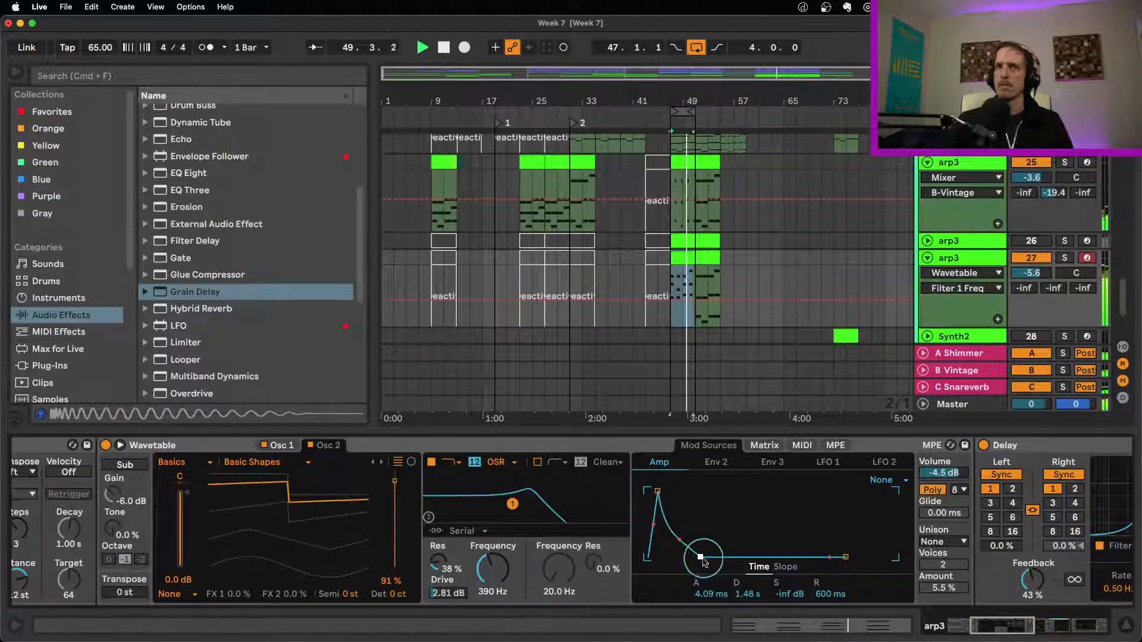
{"action": "left_click", "coordinate": [602, 387]}
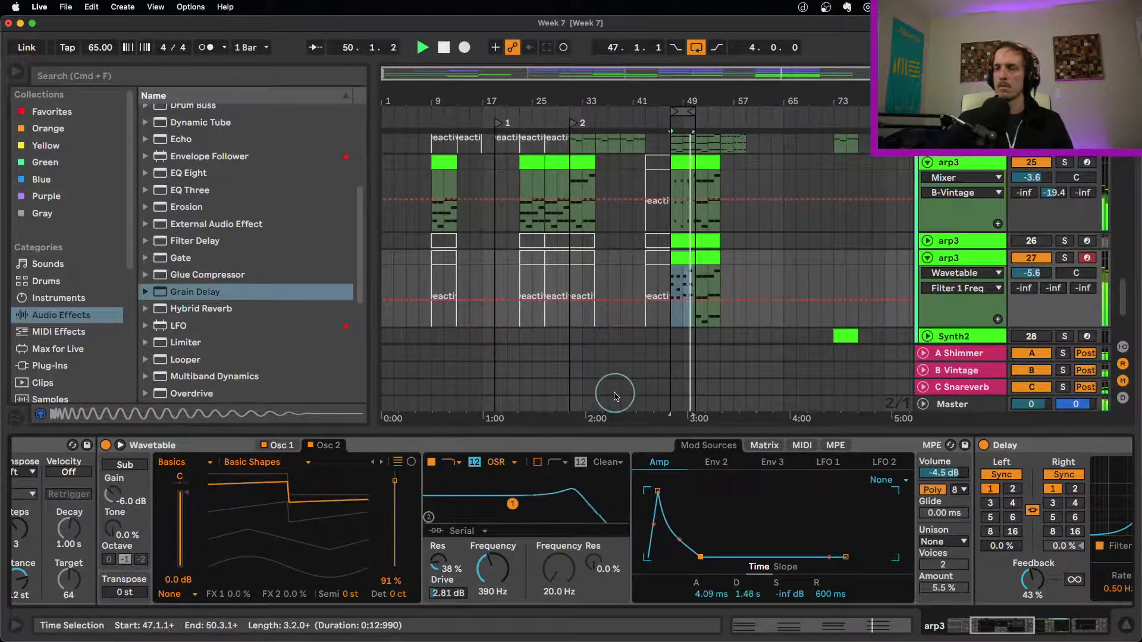
Move Delay after Grain Delay in the device chain and set Grain Delay's DryWet to 43 %.
{"action": "left_click_drag", "start_coordinate": [993, 631], "coordinate": [1031, 627]}
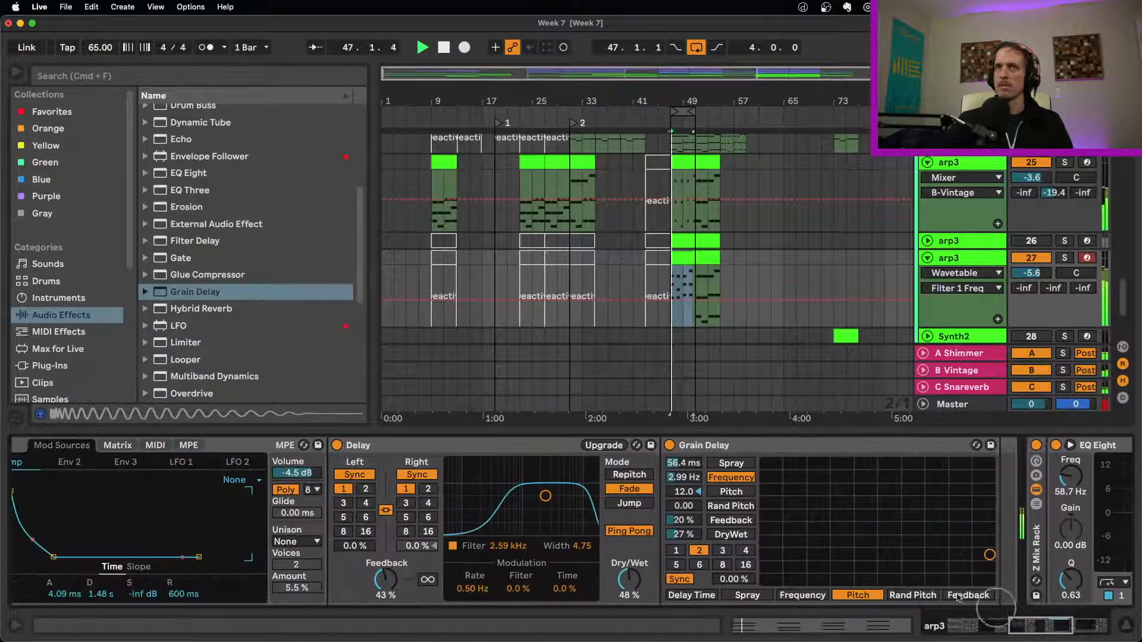
{"action": "left_click_drag", "start_coordinate": [506, 449], "coordinate": [989, 488]}
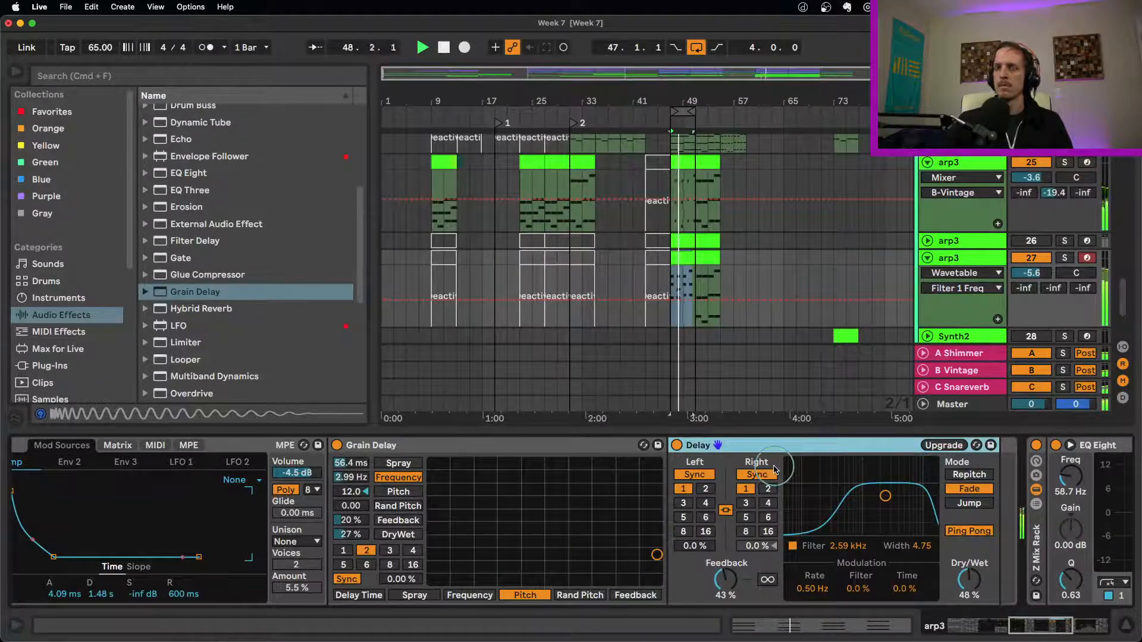
{"action": "left_click", "coordinate": [972, 582]}
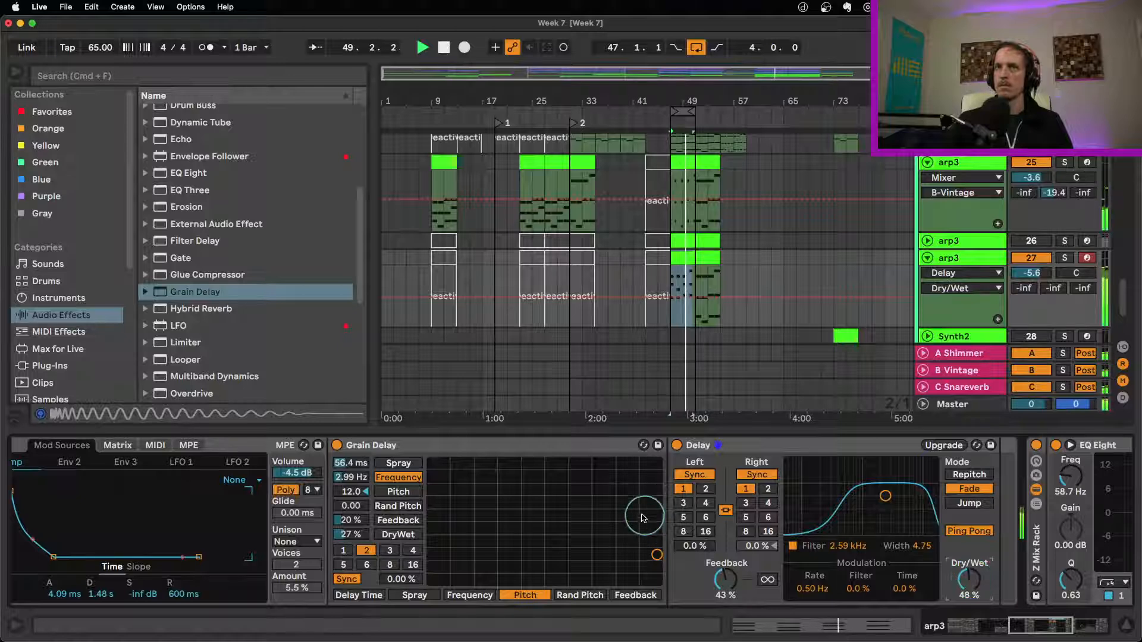
{"action": "left_click_drag", "start_coordinate": [348, 538], "coordinate": [348, 532]}
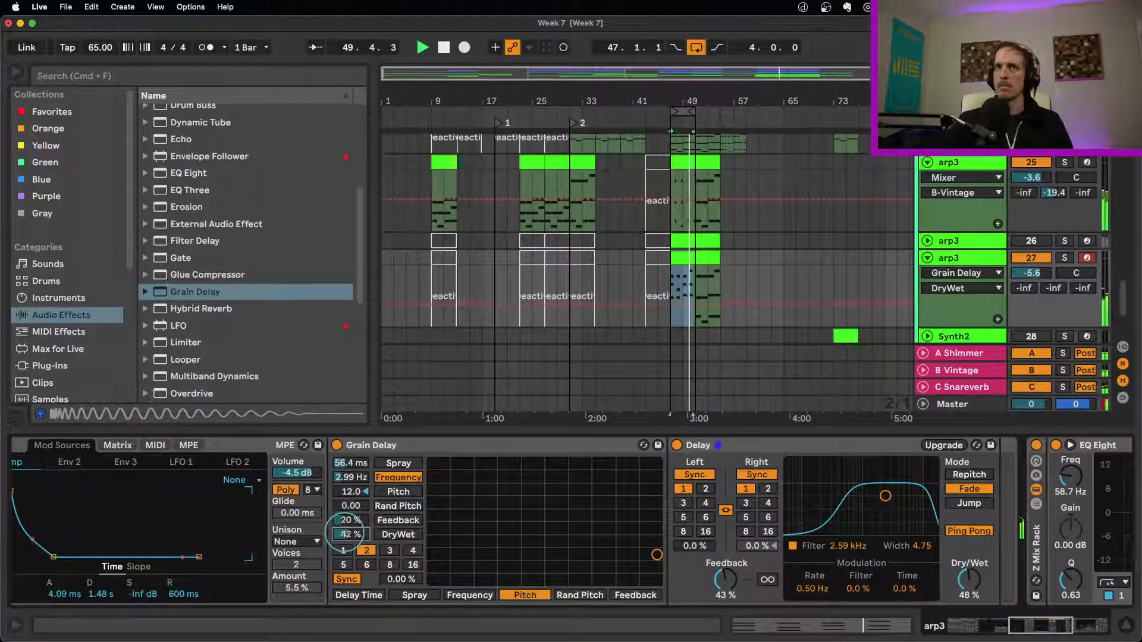
Set Wavetable's unison to Classic with an amount of 10 %, and Delay's dry/wet to 45 %.
{"action": "left_click", "coordinate": [297, 541]}
{"action": "left_click", "coordinate": [297, 459]}
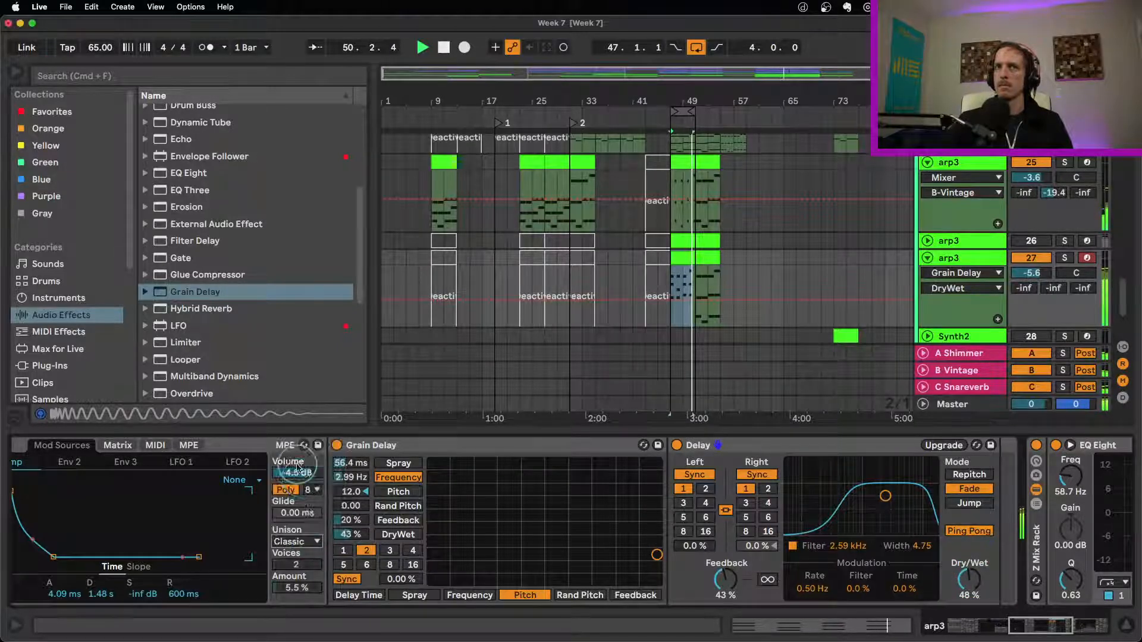
{"action": "left_click_drag", "start_coordinate": [300, 591], "coordinate": [300, 584]}
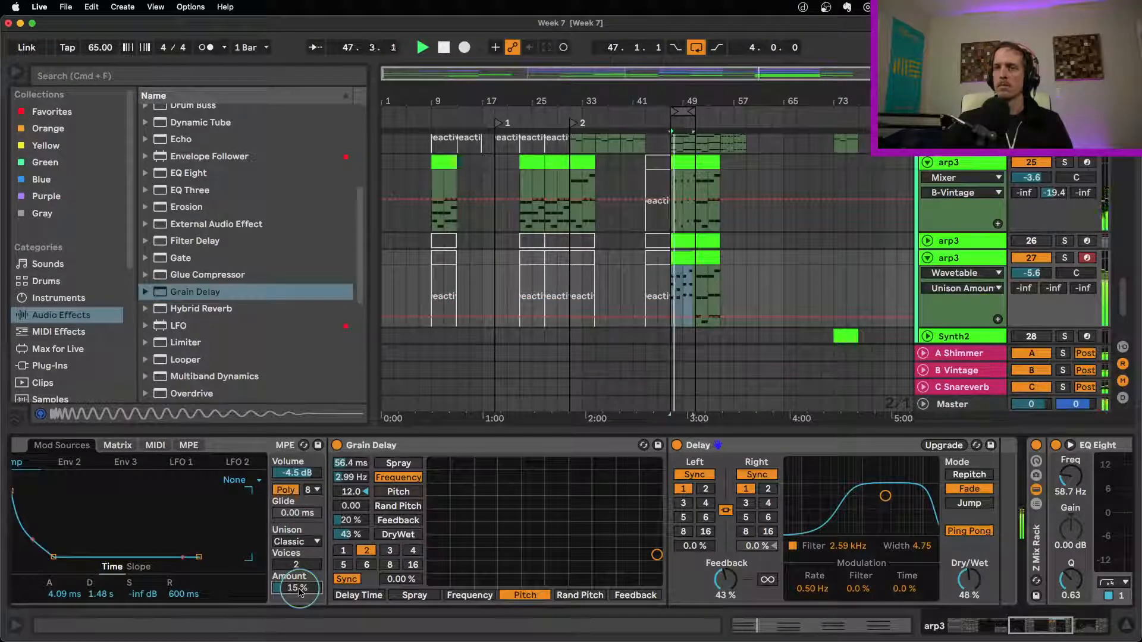
{"action": "left_click_drag", "start_coordinate": [299, 591], "coordinate": [299, 595]}
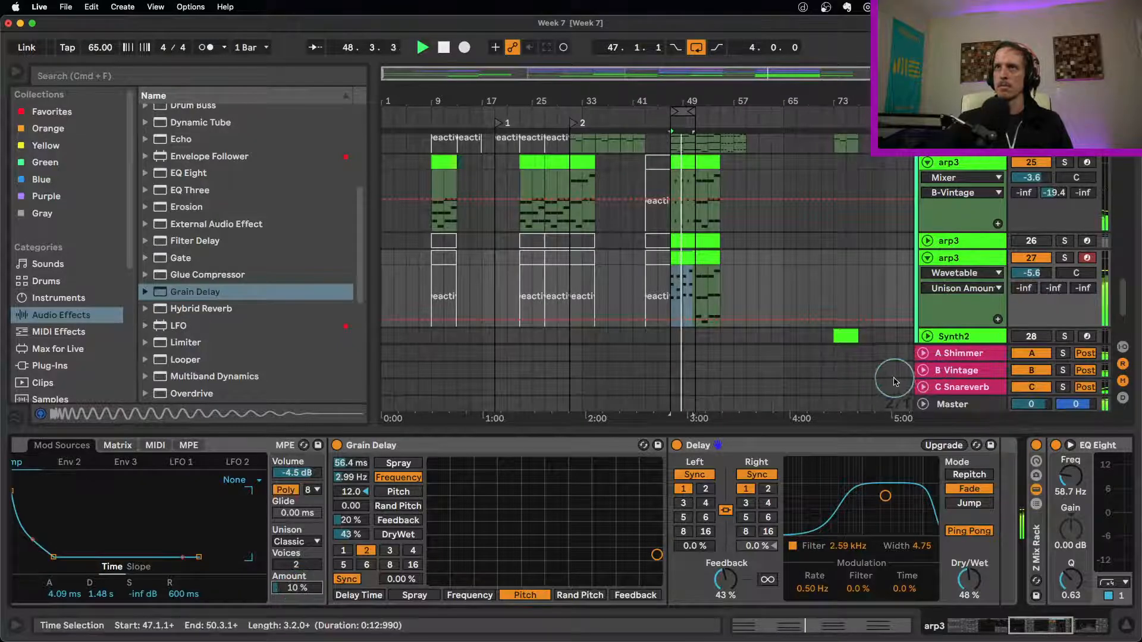
{"action": "left_click_drag", "start_coordinate": [976, 583], "coordinate": [977, 586]}
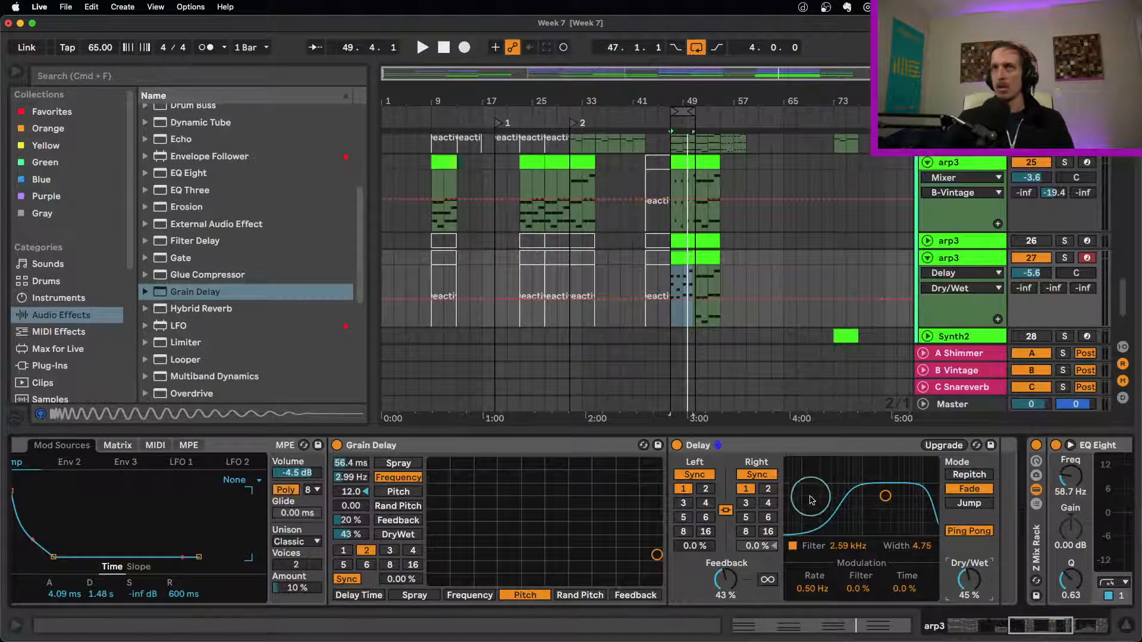
Solo arp3 track 27 and play the loop from bar 47 while reviewing its device chain.
{"action": "left_click", "coordinate": [676, 258]}
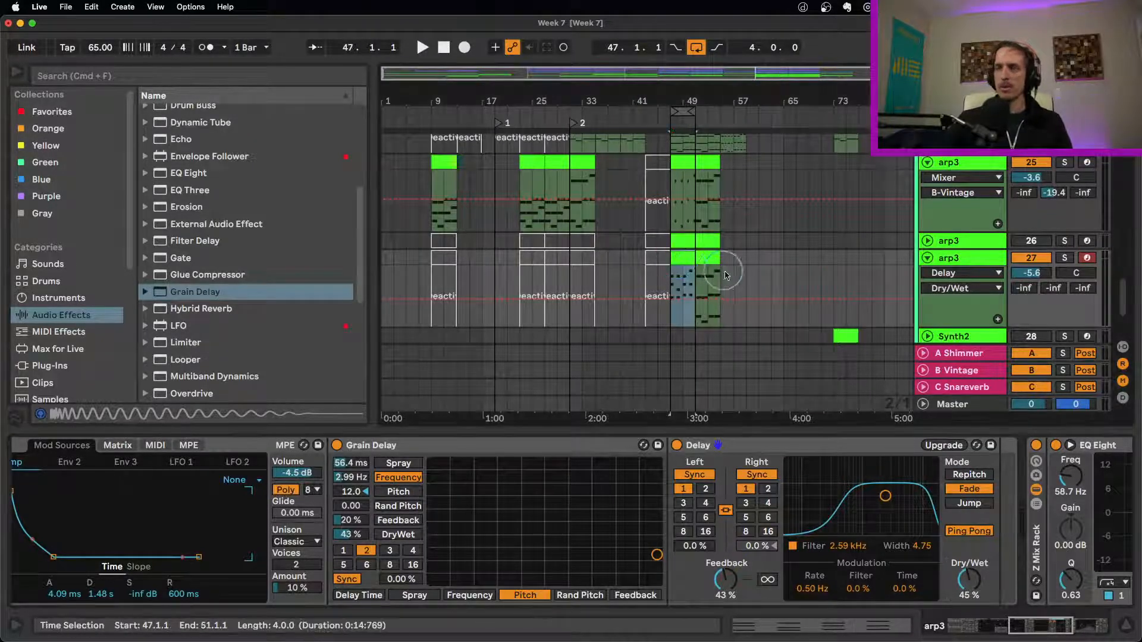
{"action": "left_click", "coordinate": [1064, 258]}
{"action": "key", "text": "space"}
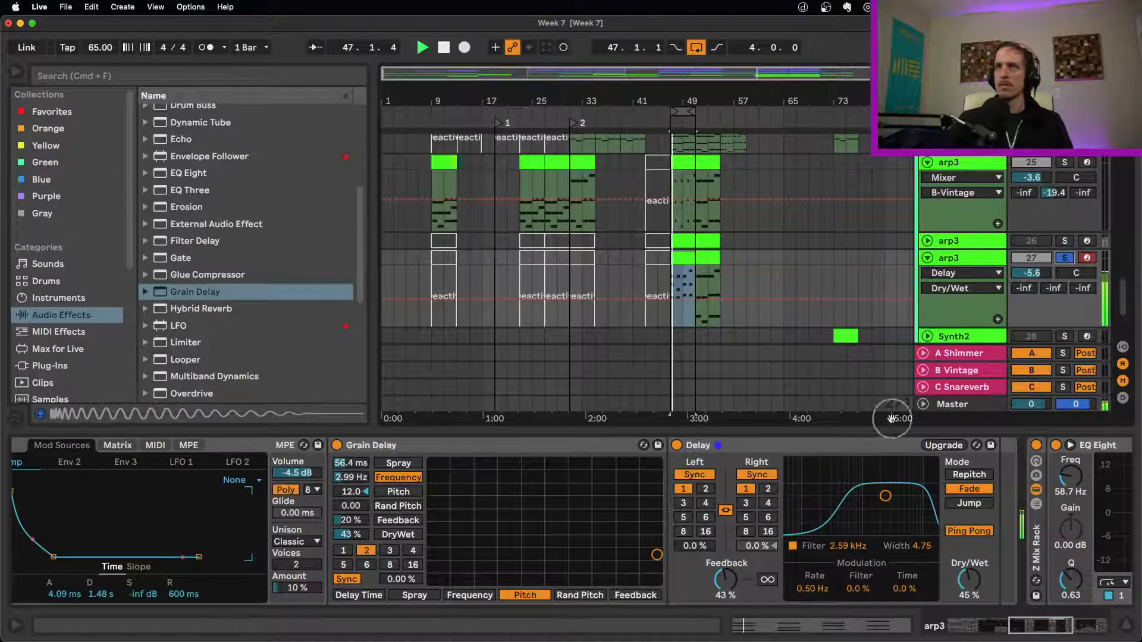
{"action": "left_click", "coordinate": [985, 629]}
{"action": "left_click_drag", "start_coordinate": [985, 629], "coordinate": [968, 628]}
Quantize the starts and ends of all notes in track 27's first clip to the current grid at 100 %.
{"action": "double_click", "coordinate": [683, 259]}
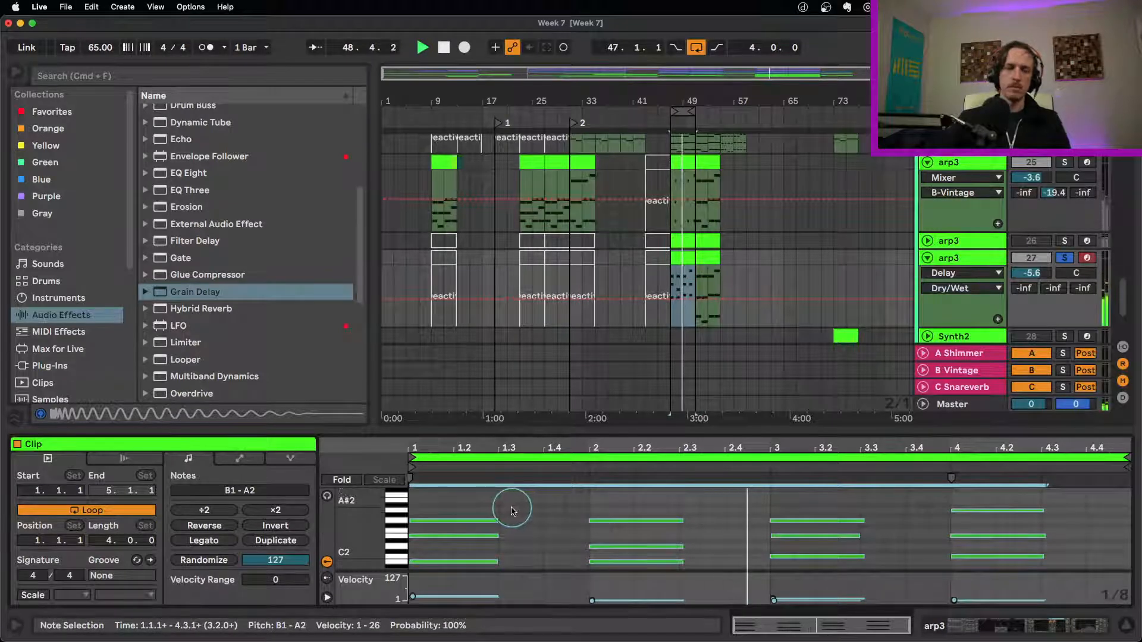
{"action": "key", "text": "super+shift+u"}
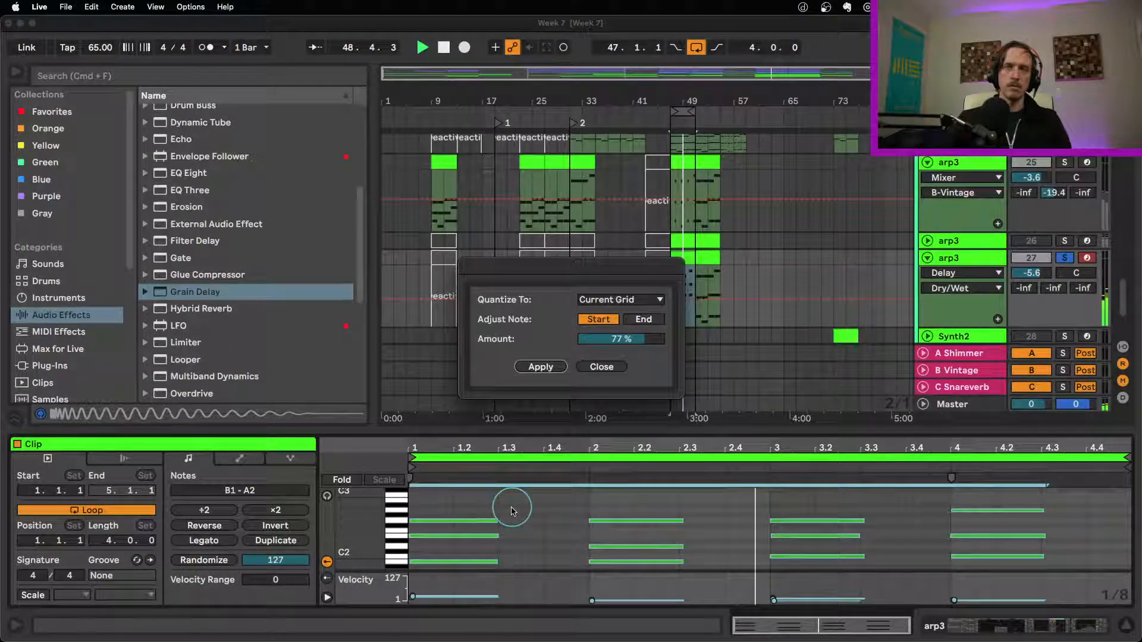
{"action": "left_click", "coordinate": [643, 319]}
{"action": "left_click_drag", "start_coordinate": [622, 339], "coordinate": [621, 316]}
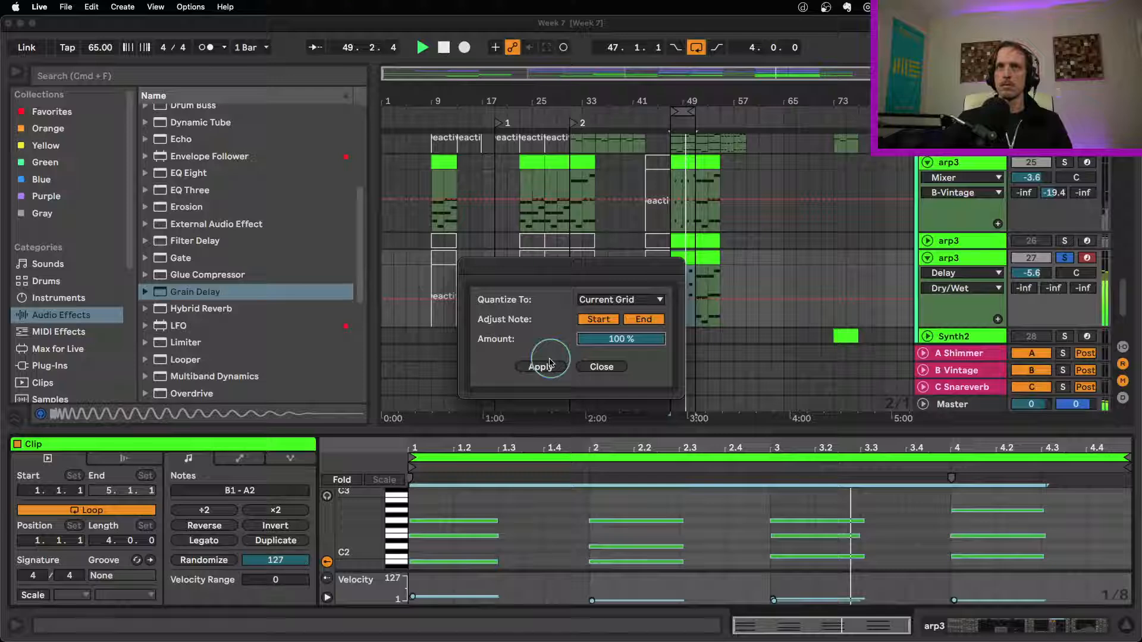
{"action": "left_click", "coordinate": [541, 366]}
{"action": "key", "text": "shift+Tab"}
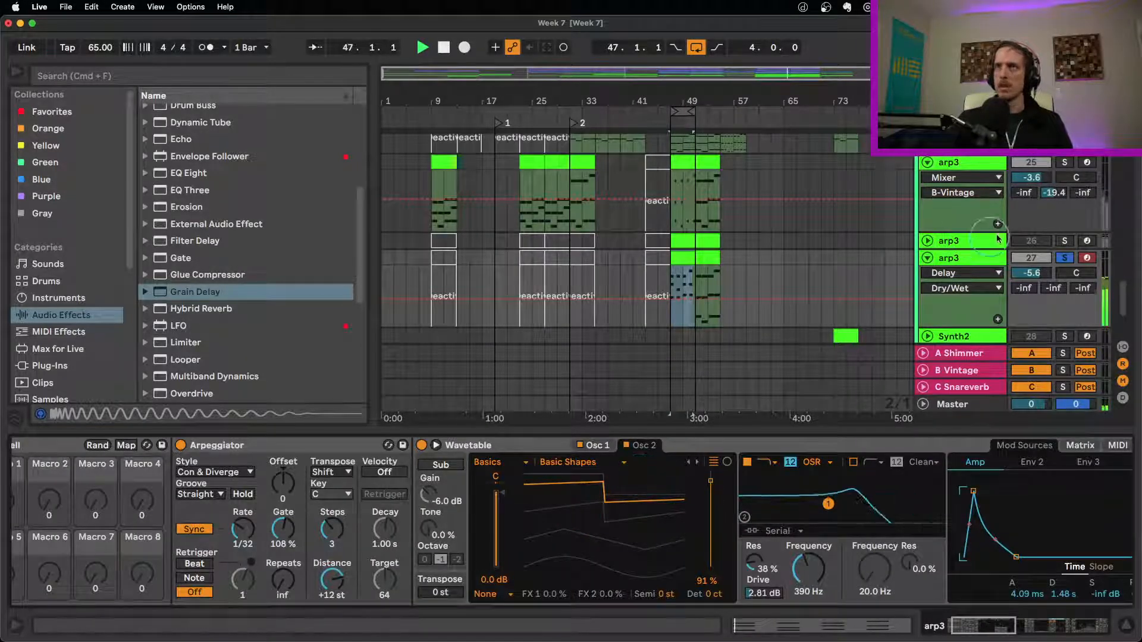
Adjust Wavetable's oscillator positions on arp3 track 27, setting Osc 2's wavetable position to 36 %.
{"action": "scroll", "coordinate": [974, 242], "scroll_direction": "up", "scroll_amount": 5}
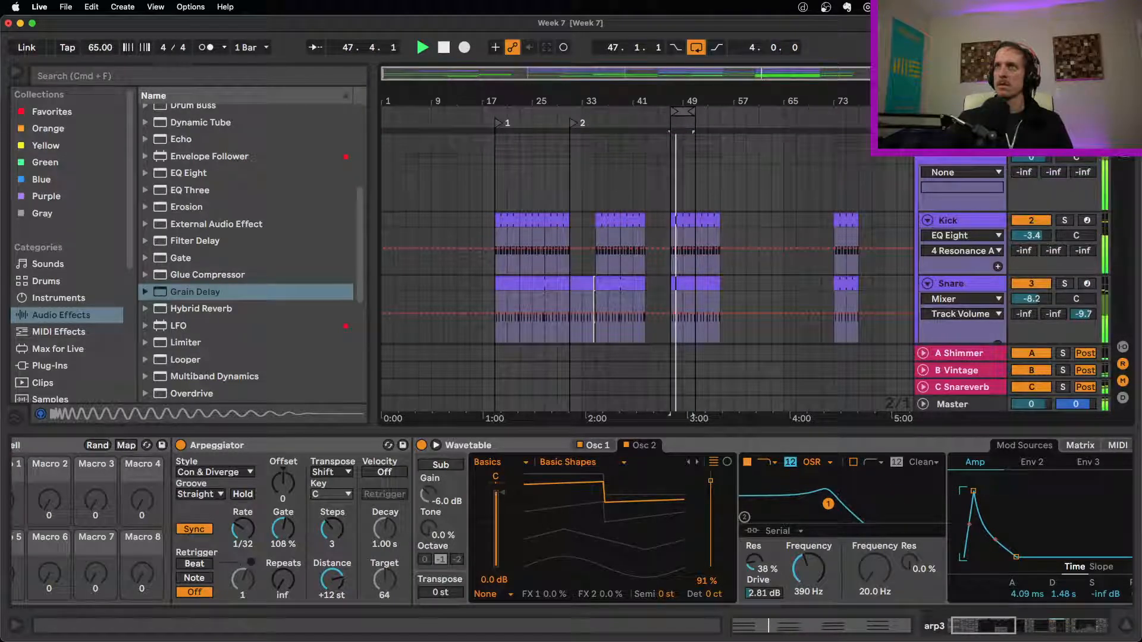
{"action": "scroll", "coordinate": [1122, 256], "scroll_direction": "down", "scroll_amount": 10}
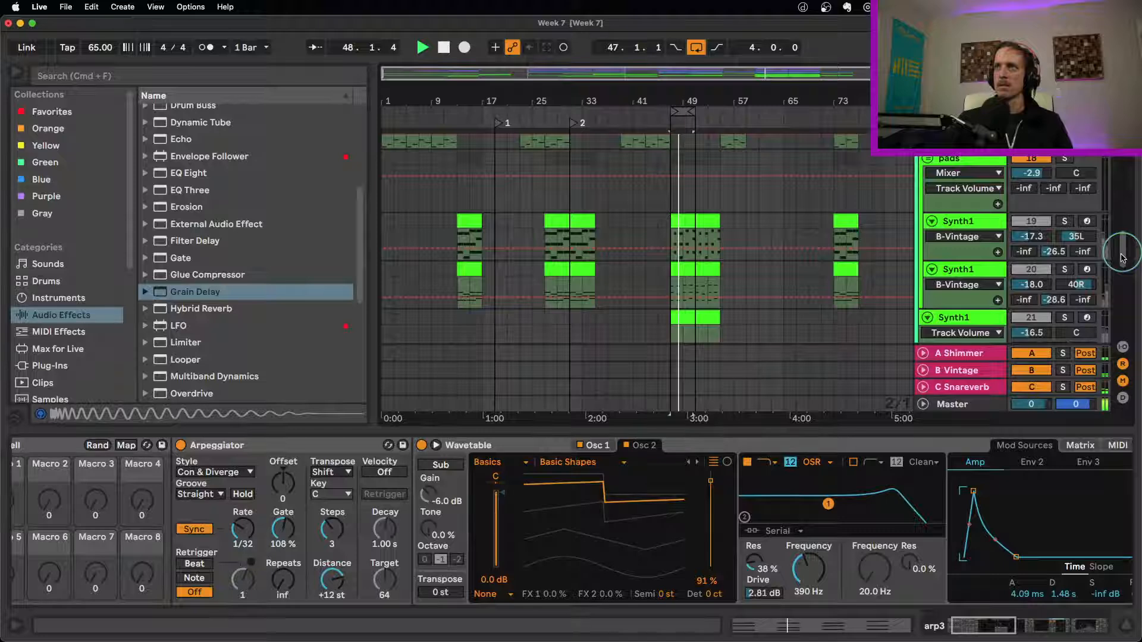
{"action": "scroll", "coordinate": [1121, 257], "scroll_direction": "down", "scroll_amount": 5}
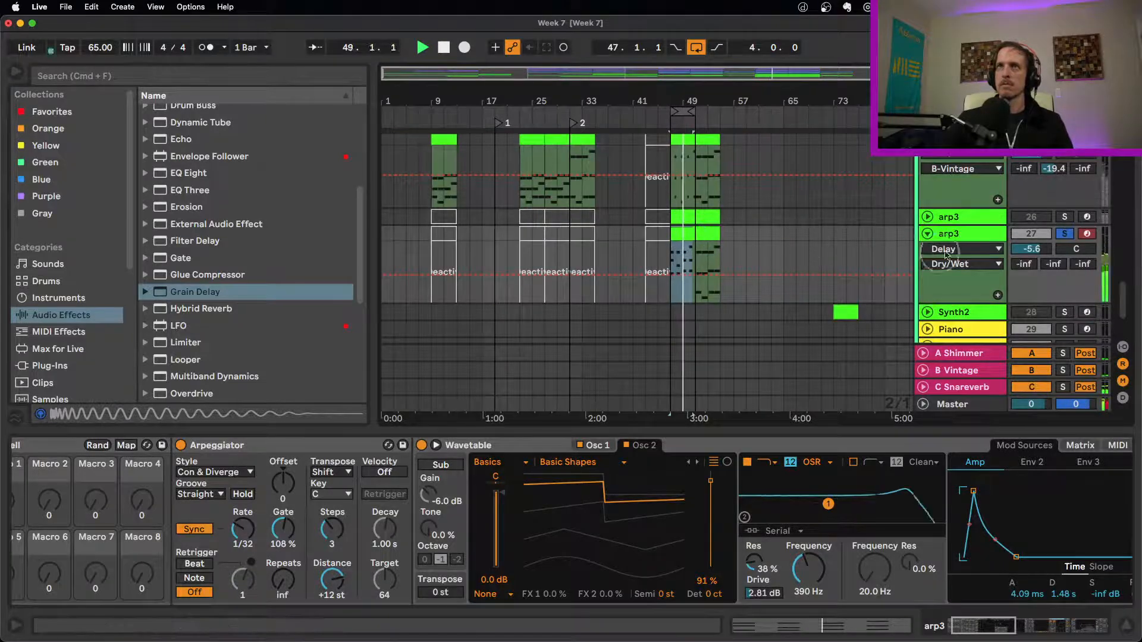
{"action": "left_click_drag", "start_coordinate": [717, 538], "coordinate": [710, 503]}
{"action": "left_click_drag", "start_coordinate": [713, 568], "coordinate": [602, 450]}
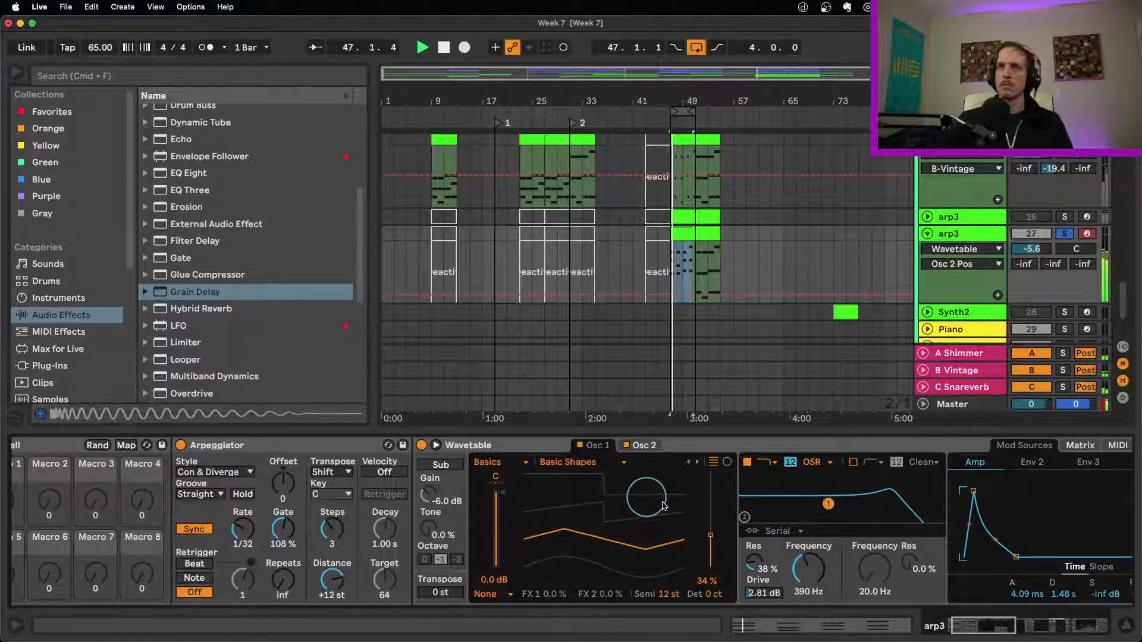
{"action": "double_click", "coordinate": [709, 566]}
{"action": "left_click", "coordinate": [646, 446]}
{"action": "left_click_drag", "start_coordinate": [706, 554], "coordinate": [709, 535]}
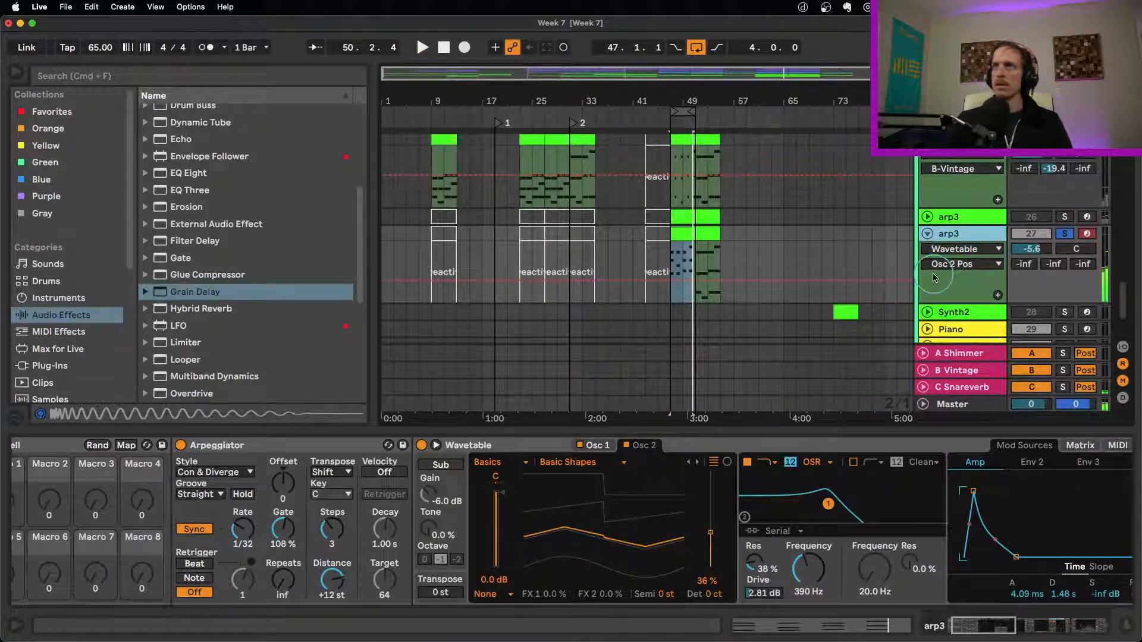
Duplicate arp3 track 27 and shift all notes in the copy's first clip two beats later, starting at 1.3.
{"action": "key", "text": "super+d"}
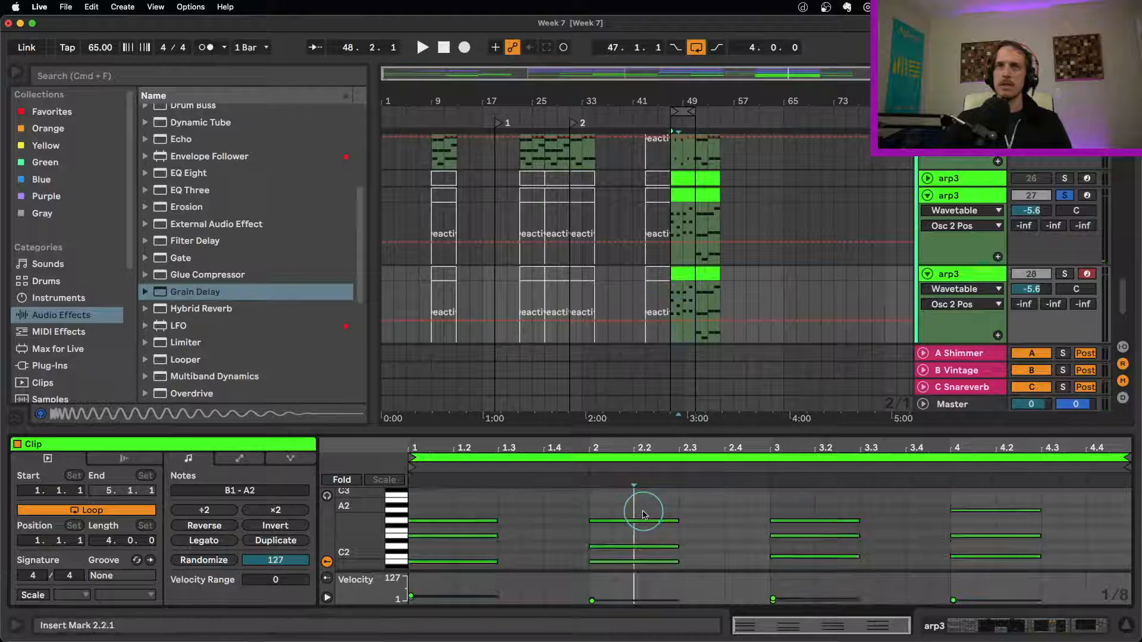
{"action": "key", "text": "super+a"}
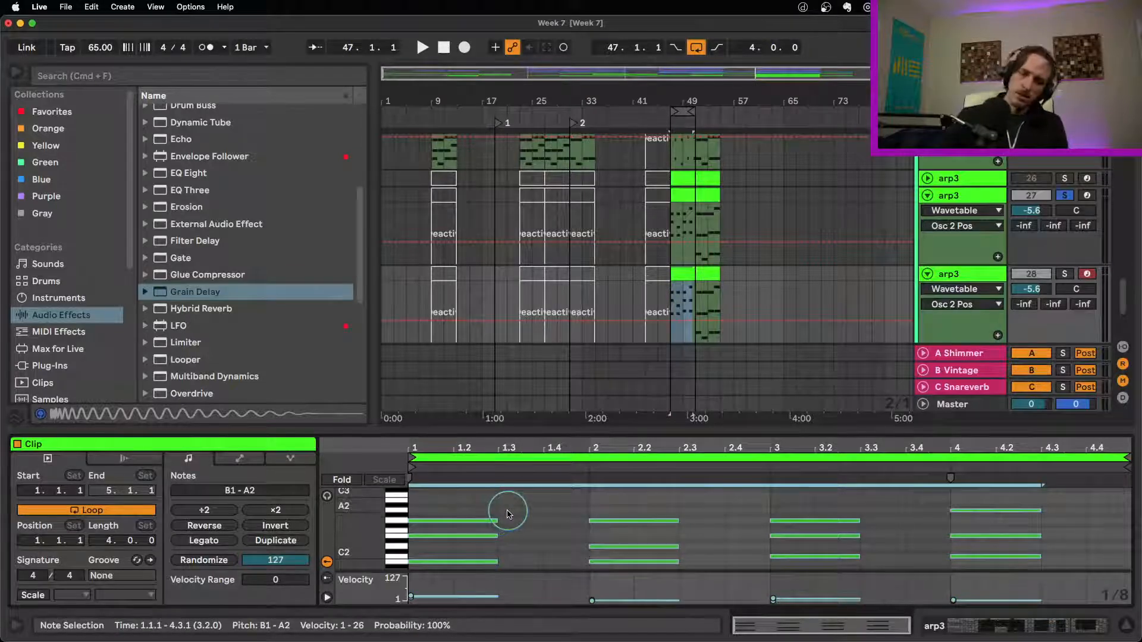
{"action": "key", "text": "Right"}
{"action": "key", "text": "Right"}
{"action": "key", "text": "Right"}
{"action": "key", "text": "Right"}
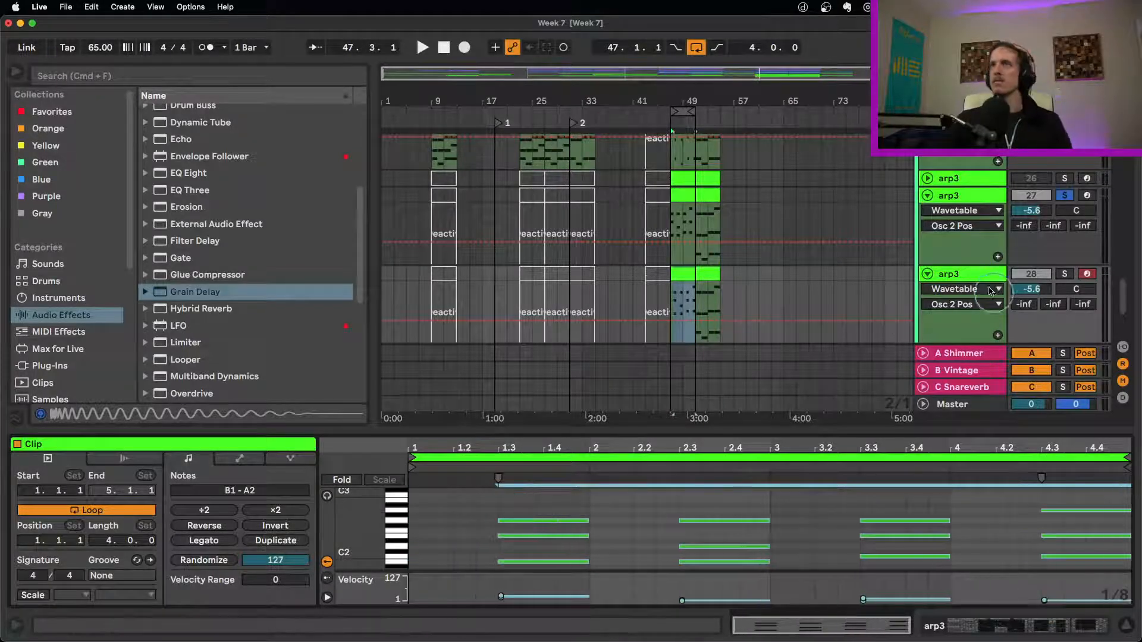
Show the device chain of arp3 track 28 and select the Arpeggiator's Steps parameter for editing.
{"action": "double_click", "coordinate": [971, 276]}
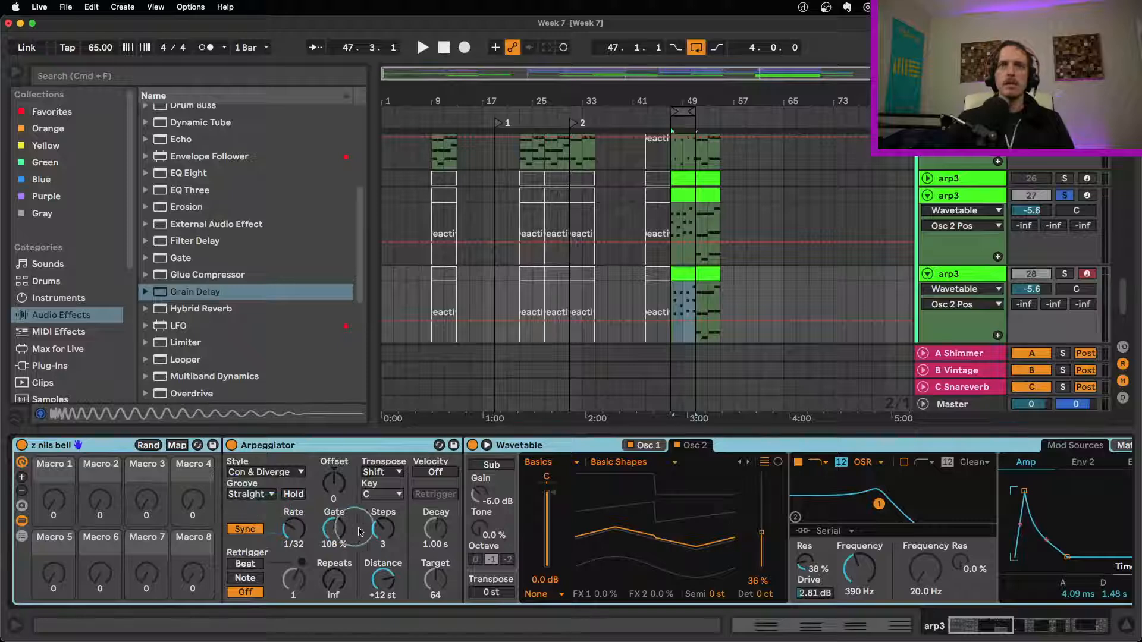
{"action": "left_click", "coordinate": [382, 531]}
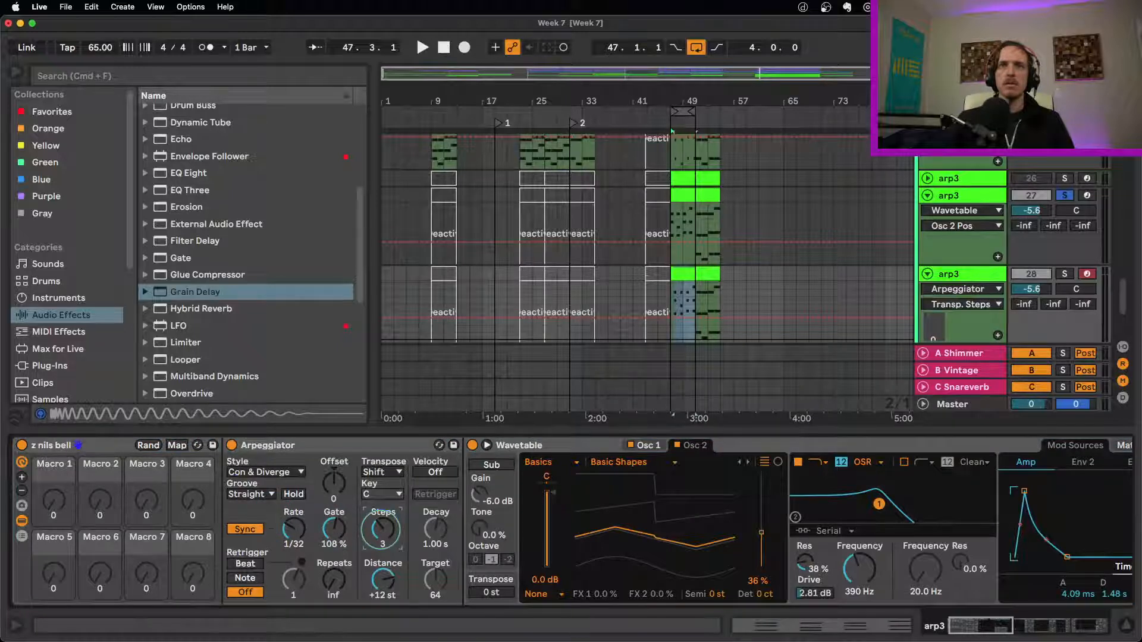
Set the arpeggiator's transpose steps to 1 and its gate to 67%.
{"action": "left_click_drag", "start_coordinate": [381, 530], "coordinate": [381, 546]}
{"action": "left_click_drag", "start_coordinate": [340, 529], "coordinate": [340, 550]}
{"action": "left_click", "coordinate": [299, 533]}
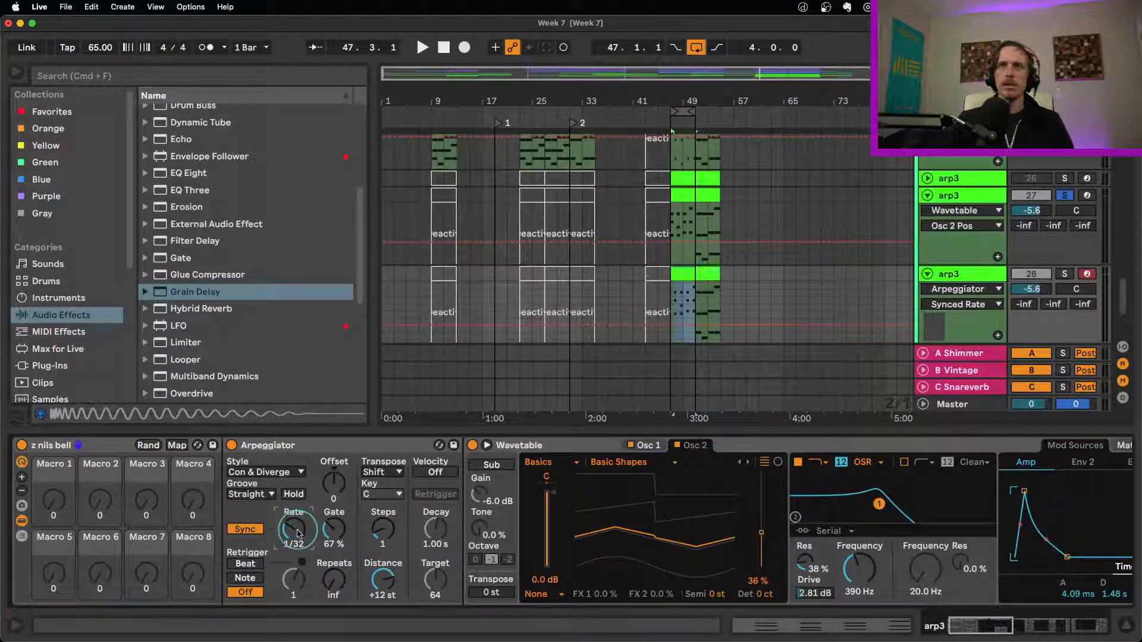
Play the looped section with the lower arp3 track (28) soloed.
{"action": "left_click", "coordinate": [586, 390]}
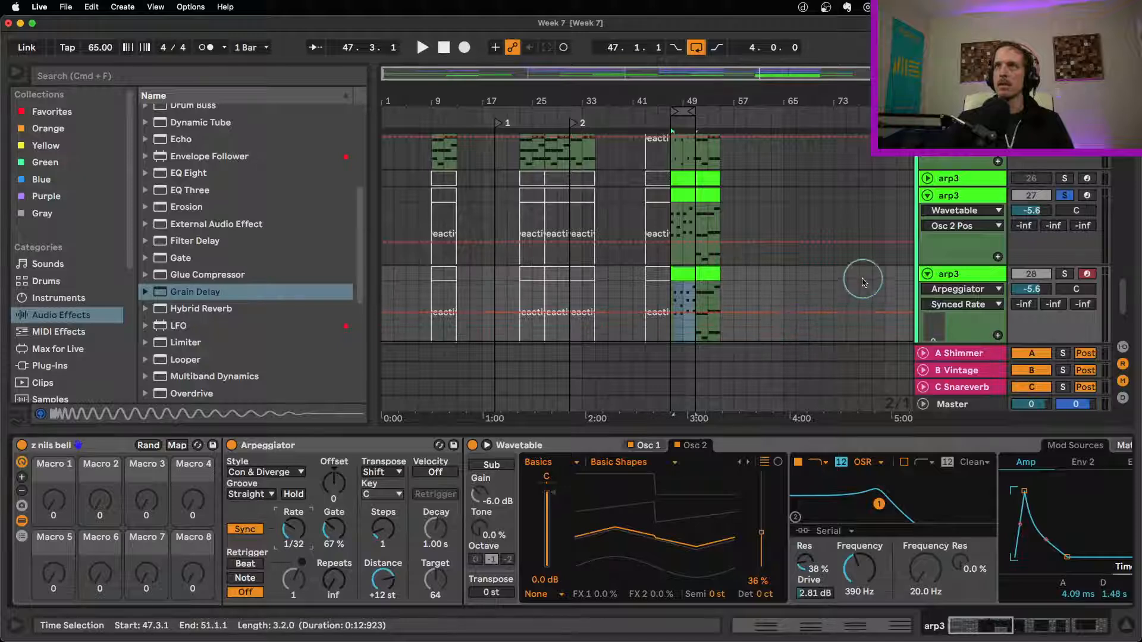
{"action": "scroll", "coordinate": [797, 313], "scroll_direction": "down", "scroll_amount": 3}
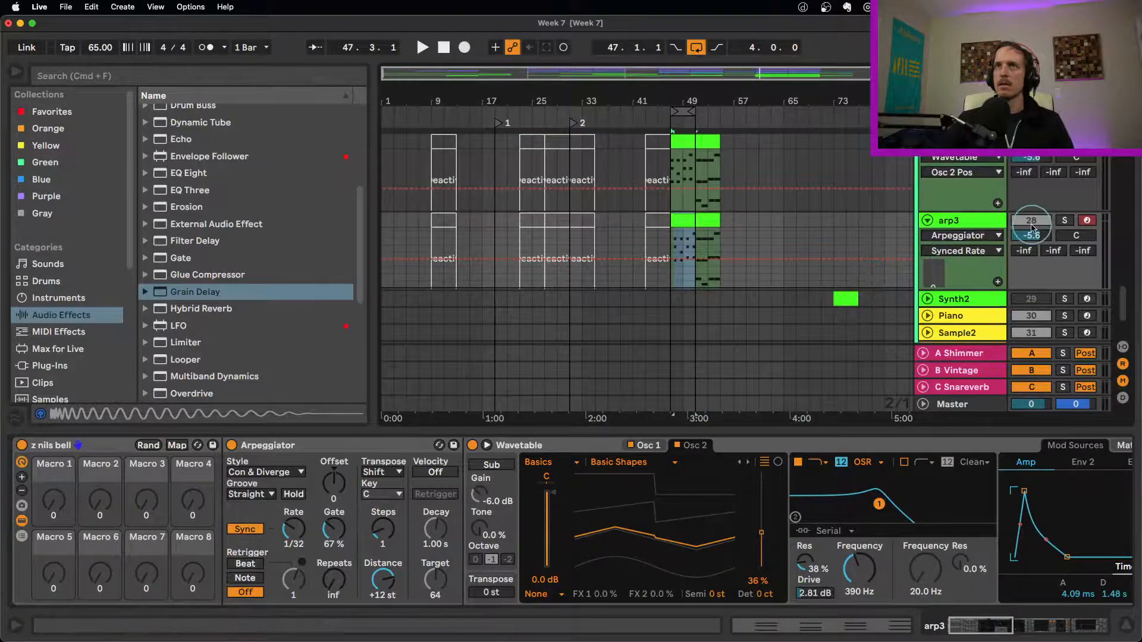
{"action": "key", "text": "space"}
{"action": "left_click", "coordinate": [1064, 219]}
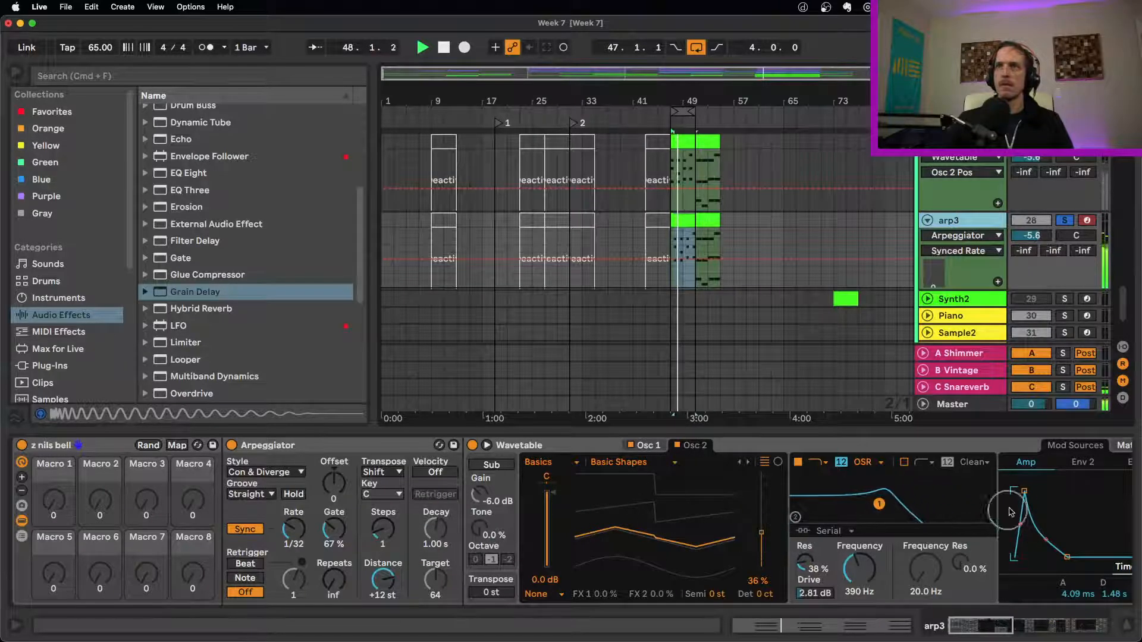
Set Wavetable's amp envelope to a 0.02 ms attack and a 956 ms decay.
{"action": "left_click_drag", "start_coordinate": [1024, 491], "coordinate": [1017, 491]}
{"action": "left_click_drag", "start_coordinate": [1059, 557], "coordinate": [1055, 558]}
Change the arpeggiator's style to Up & Down and bypass the Grain Delay.
{"action": "left_click", "coordinate": [265, 471]}
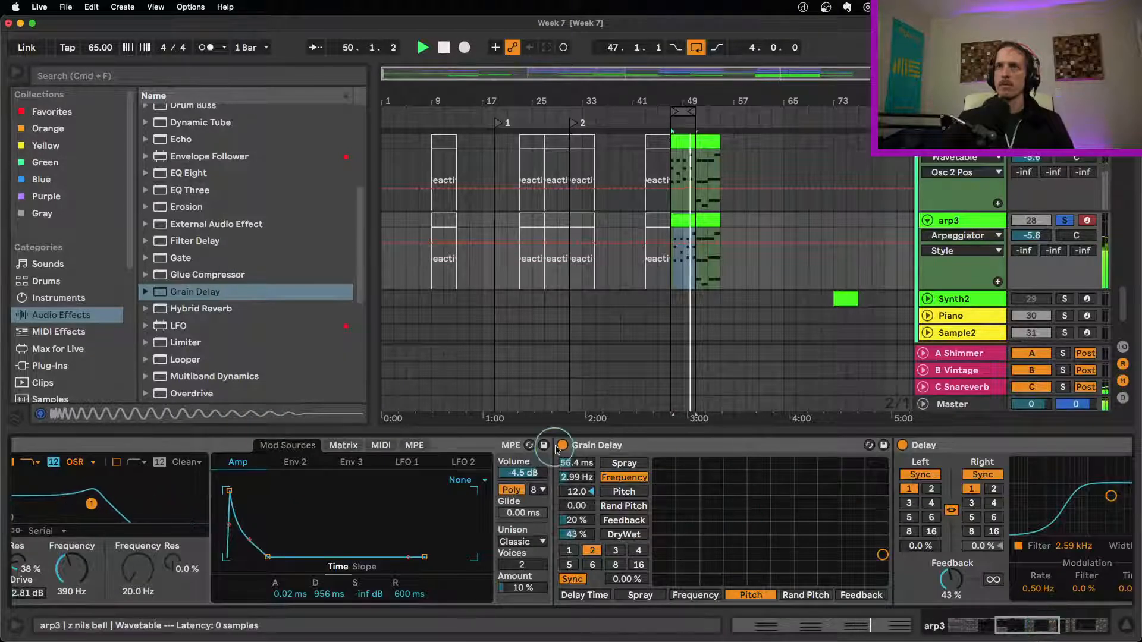
{"action": "left_click", "coordinate": [562, 445]}
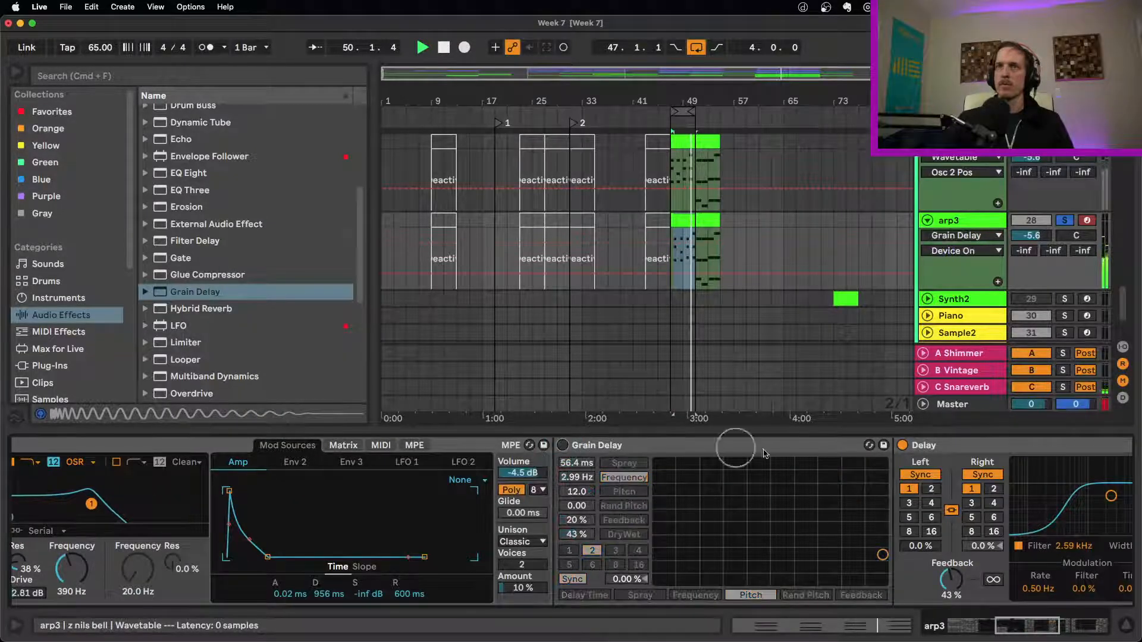
{"action": "scroll", "coordinate": [466, 555], "scroll_direction": "left", "scroll_amount": 5}
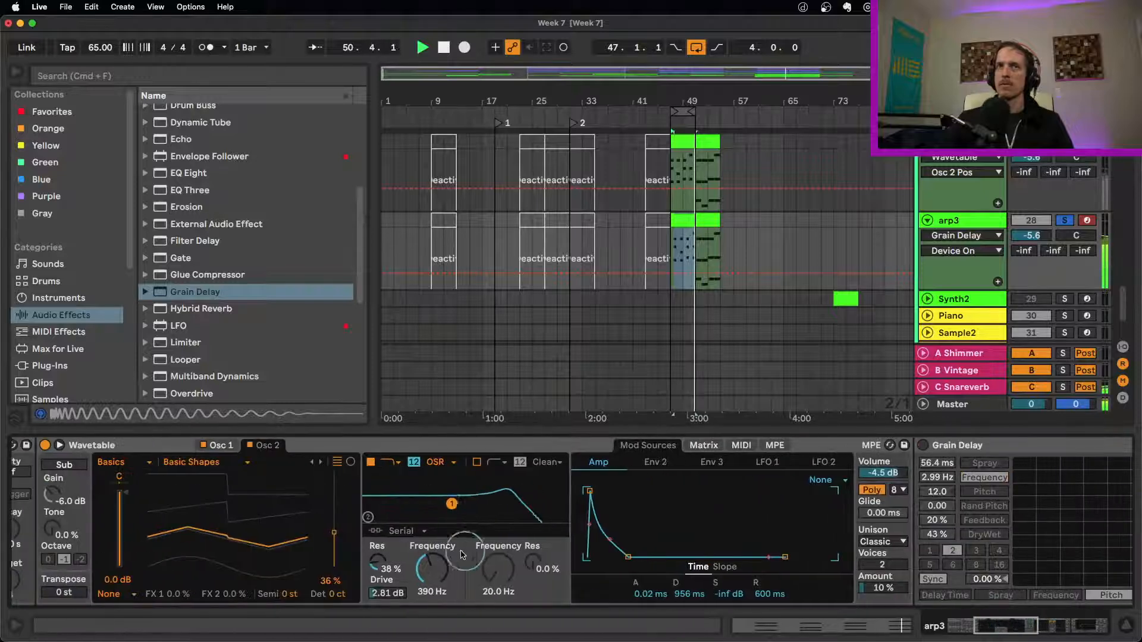
Set Wavetable's Env 2 attack to 2.79 ms and its Osc 2 wavetable position to 63%.
{"action": "left_click", "coordinate": [655, 463]}
{"action": "left_click_drag", "start_coordinate": [601, 491], "coordinate": [597, 494]}
{"action": "left_click_drag", "start_coordinate": [334, 537], "coordinate": [334, 512]}
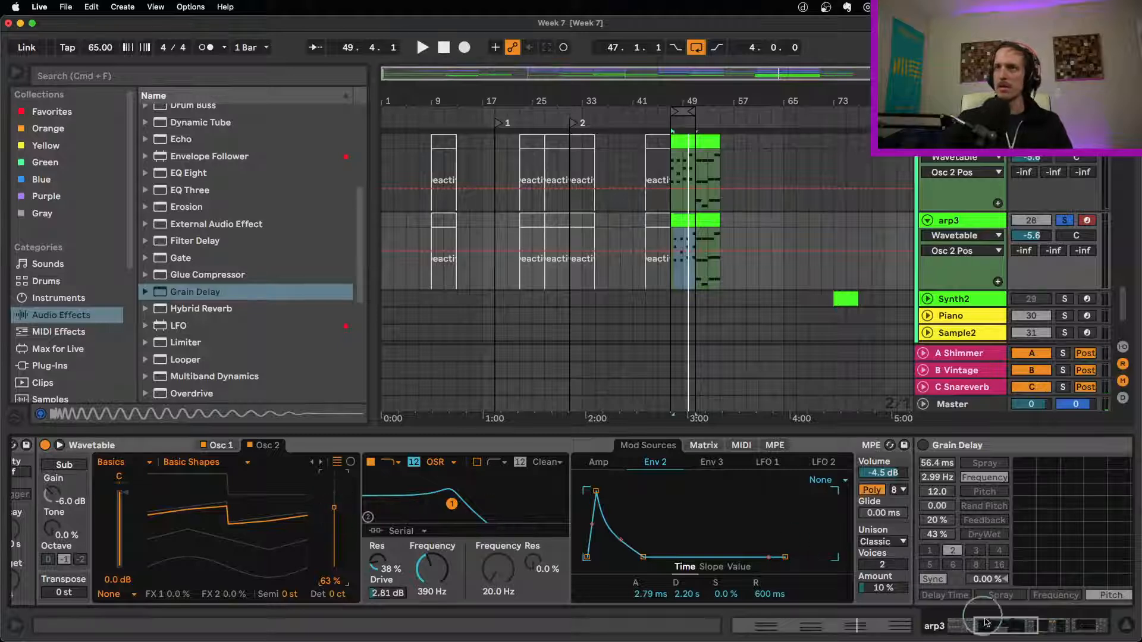
Set the arpeggiator's gate to 97%, rate to 1/16 and transpose steps to 2.
{"action": "left_click_drag", "start_coordinate": [982, 618], "coordinate": [964, 619]}
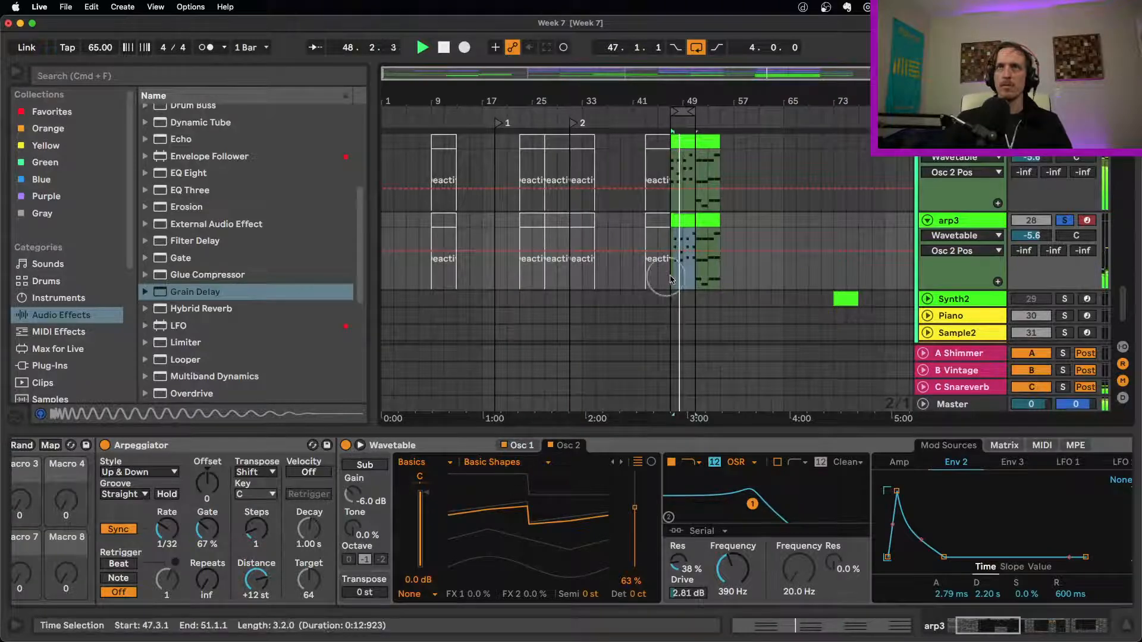
{"action": "left_click_drag", "start_coordinate": [207, 528], "coordinate": [207, 504]}
{"action": "left_click", "coordinate": [170, 531]}
{"action": "left_click_drag", "start_coordinate": [169, 533], "coordinate": [170, 527]}
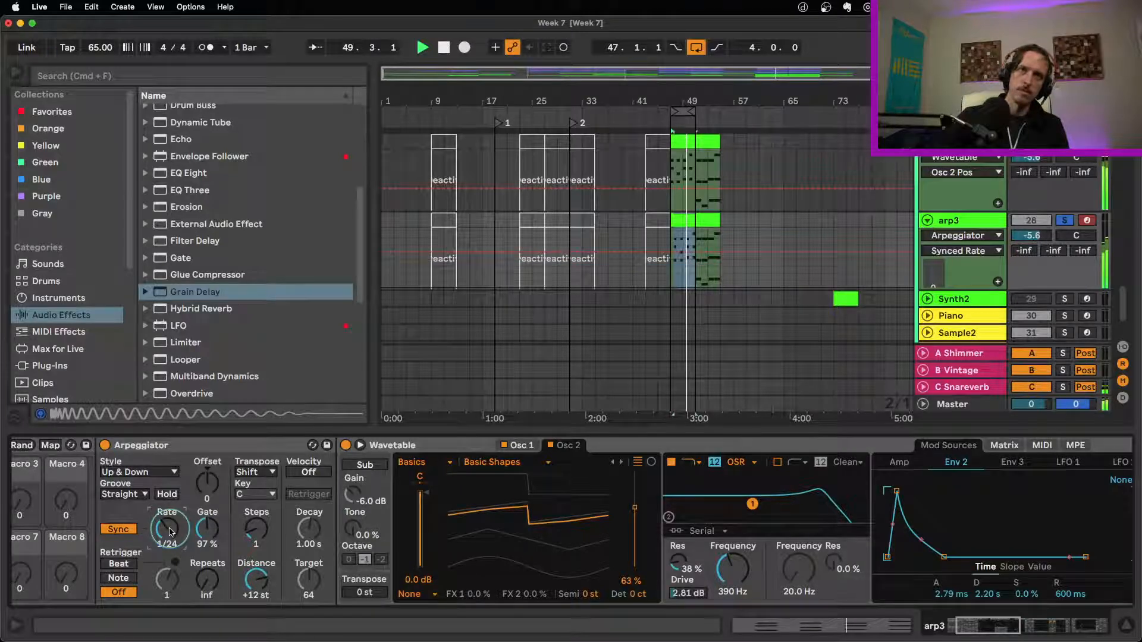
{"action": "left_click", "coordinate": [256, 529]}
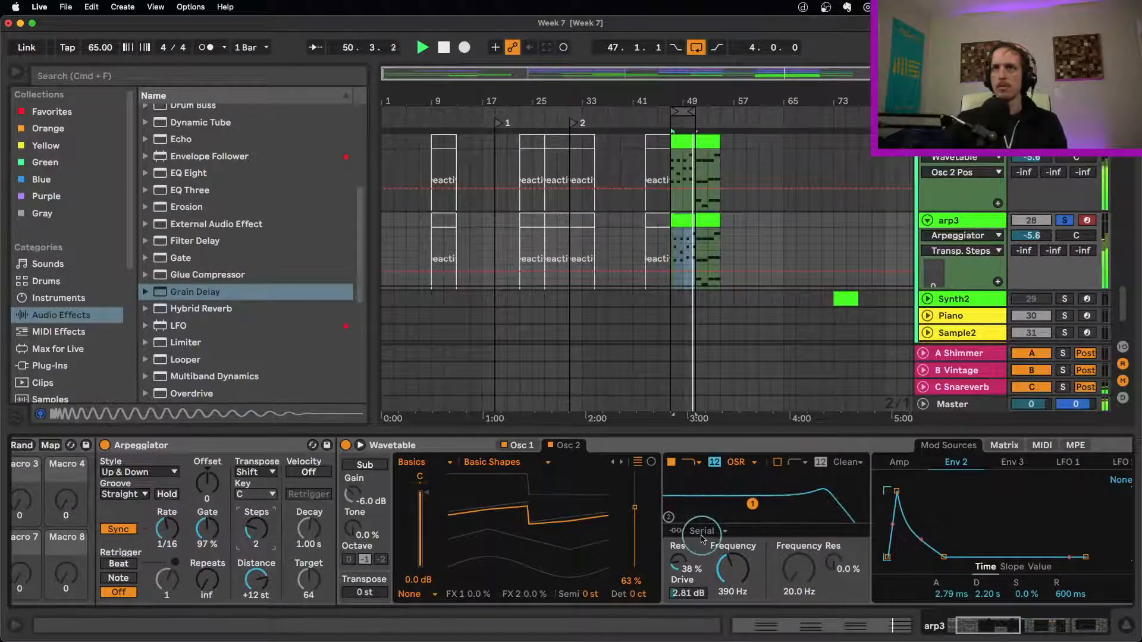
Set Wavetable's filter 1 frequency to 331 Hz, Osc 2 position to 94%, and unison to 3 voices with a 26% amount.
{"action": "left_click_drag", "start_coordinate": [722, 567], "coordinate": [724, 570]}
{"action": "left_click_drag", "start_coordinate": [638, 509], "coordinate": [641, 478]}
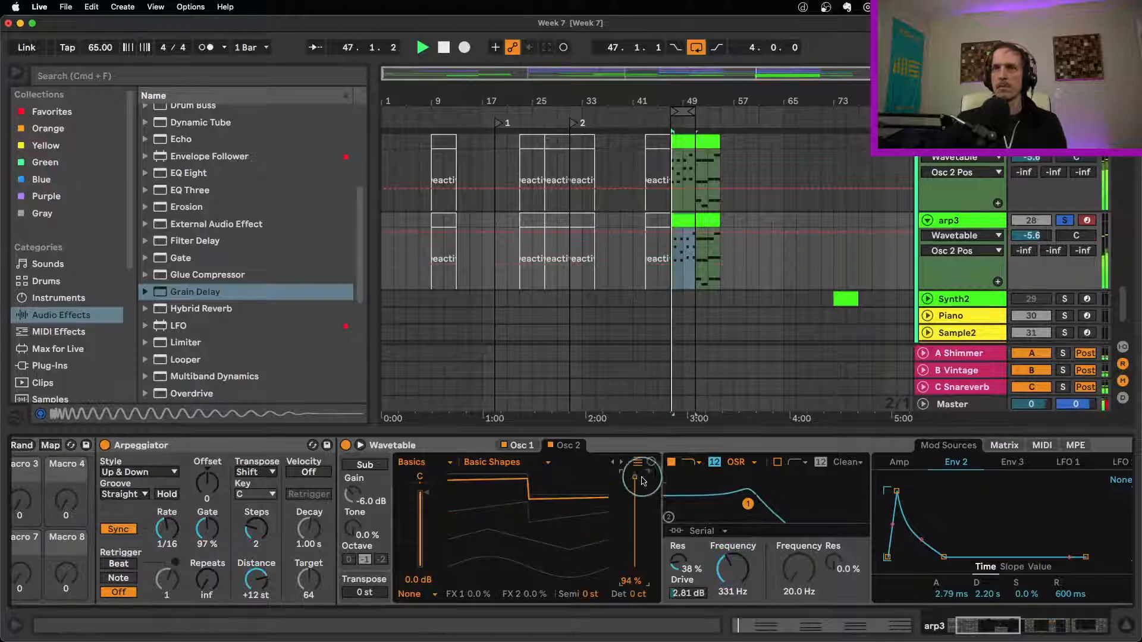
{"action": "left_click_drag", "start_coordinate": [992, 626], "coordinate": [1020, 625]}
{"action": "left_click_drag", "start_coordinate": [735, 589], "coordinate": [744, 562]}
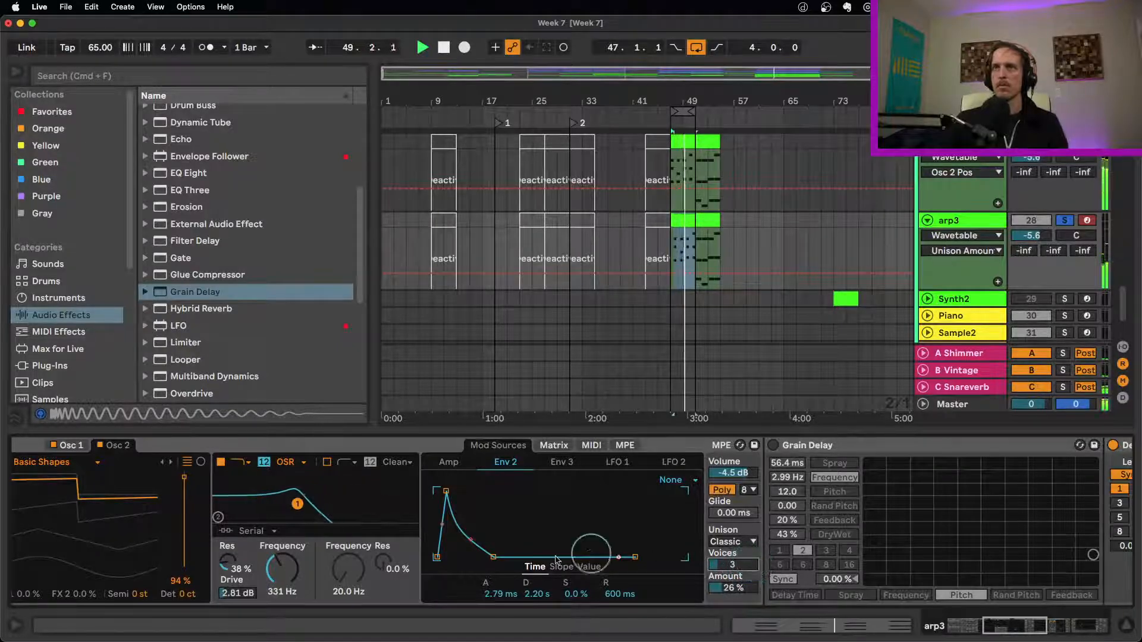
Set Wavetable's Env 2 decay to 1.48 s, filter 1 frequency to 191 Hz, unison amount to 15% and Osc 1 position to 31%.
{"action": "left_click_drag", "start_coordinate": [494, 557], "coordinate": [489, 556]}
{"action": "left_click_drag", "start_coordinate": [278, 565], "coordinate": [280, 575]}
{"action": "left_click_drag", "start_coordinate": [733, 589], "coordinate": [739, 587]}
{"action": "mouse_move", "coordinate": [171, 530]}
{"action": "left_mouse_down"}
{"action": "mouse_move", "coordinate": [162, 549]}
{"action": "mouse_move", "coordinate": [179, 544]}
{"action": "left_mouse_up"}
{"action": "left_click", "coordinate": [68, 445]}
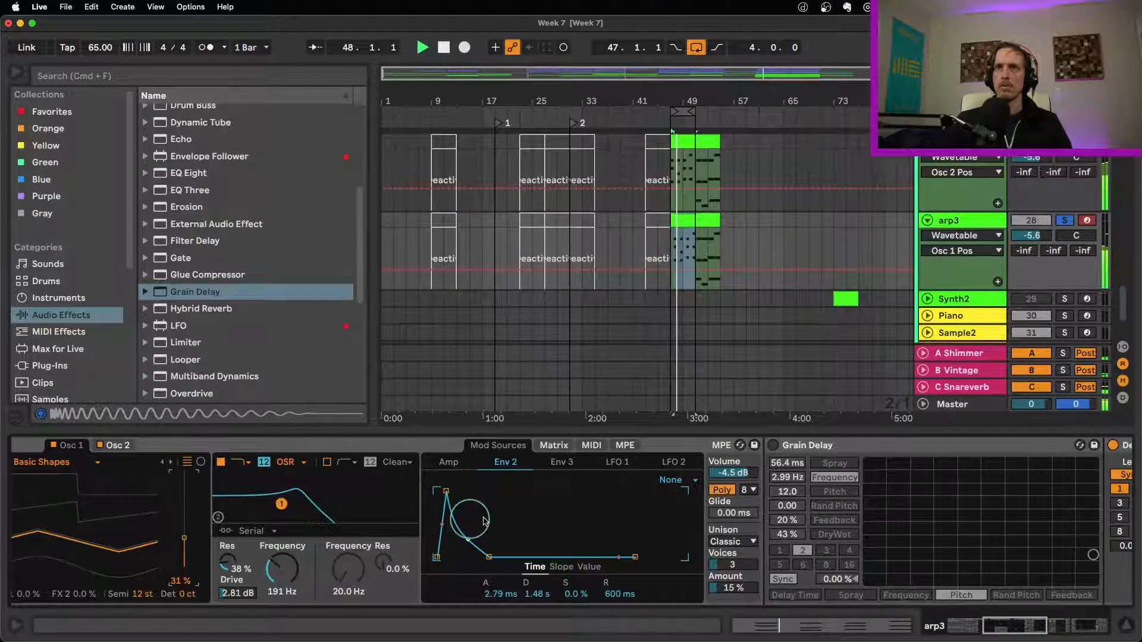
Set the Delay to 55% dry/wet, 54% feedback and a time of 3 sixteenths on both channels.
{"action": "scroll", "coordinate": [484, 522], "scroll_direction": "right", "scroll_amount": 10}
{"action": "left_click", "coordinate": [906, 580]}
{"action": "left_click_drag", "start_coordinate": [671, 579], "coordinate": [671, 571]}
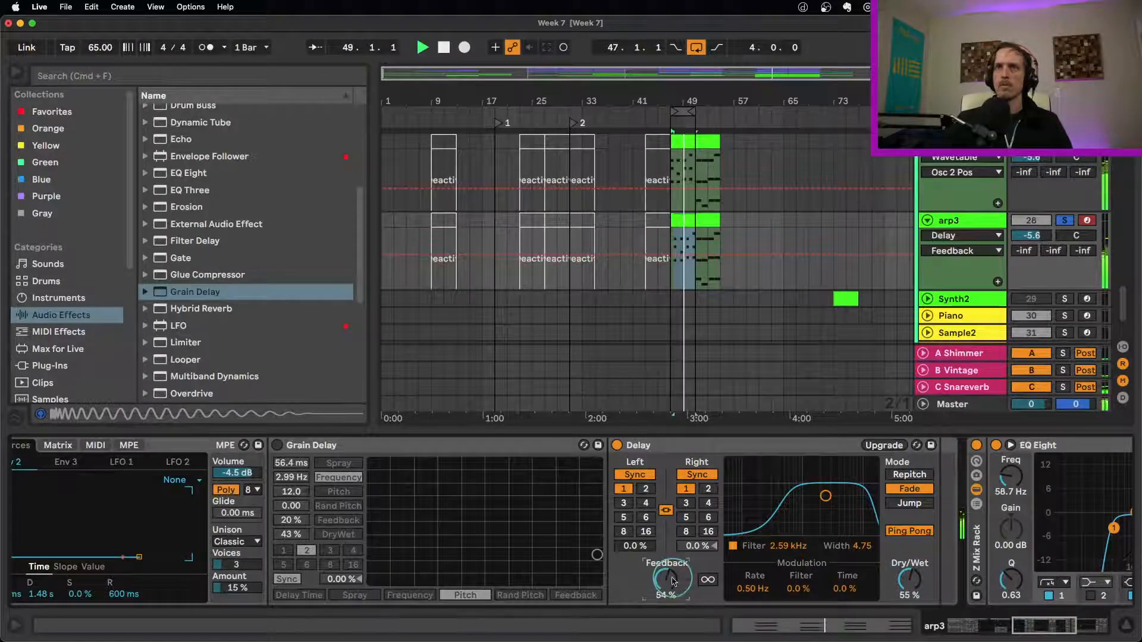
{"action": "left_click", "coordinate": [707, 489]}
{"action": "left_click", "coordinate": [690, 504]}
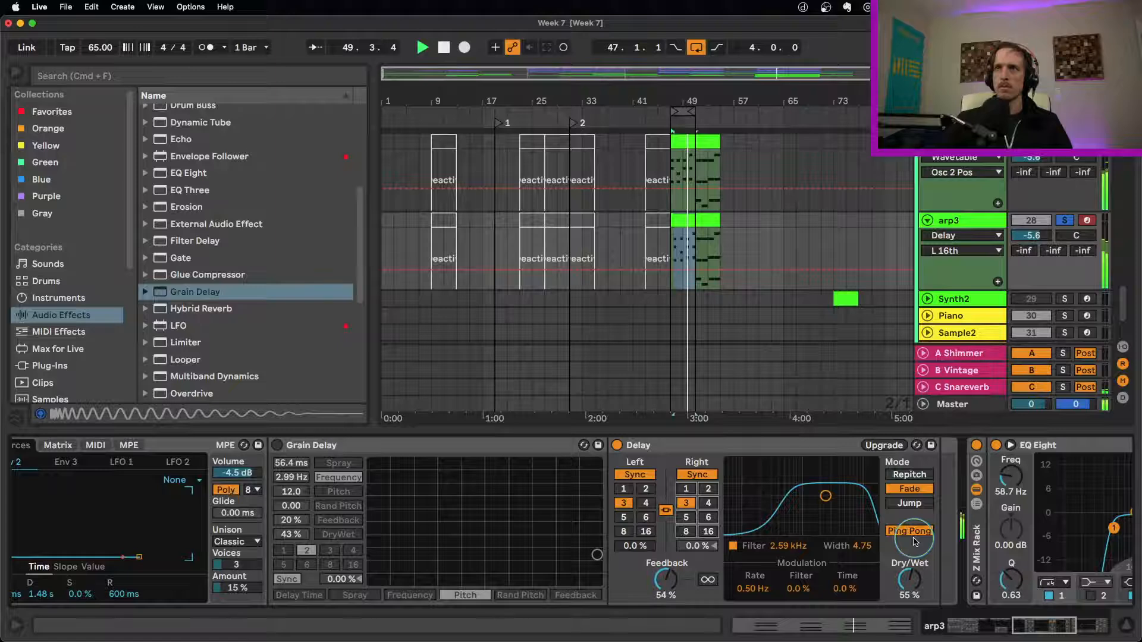
Lengthen Wavetable's Env 2 decay to 2.75 s and amp decay to 2.38 s, and set the arpeggiator to 3 steps with 100% gate.
{"action": "scroll", "coordinate": [914, 541], "scroll_direction": "left", "scroll_amount": 15}
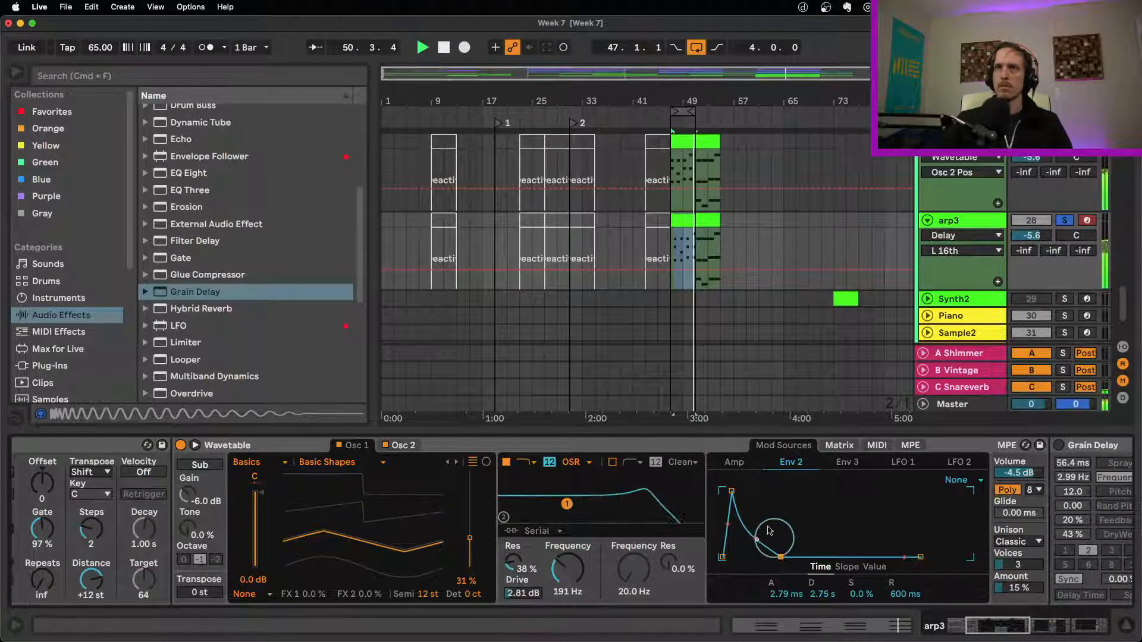
{"action": "left_click", "coordinate": [734, 462]}
{"action": "mouse_move", "coordinate": [756, 541]}
{"action": "left_mouse_down"}
{"action": "mouse_move", "coordinate": [782, 557]}
{"action": "mouse_move", "coordinate": [773, 557]}
{"action": "left_mouse_up"}
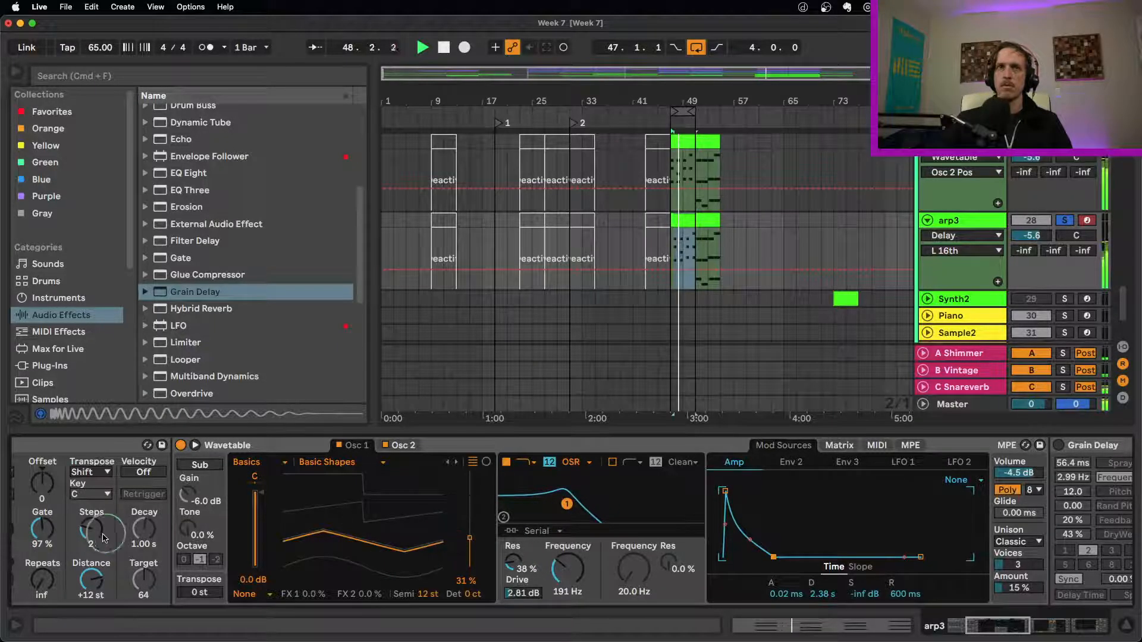
{"action": "left_click_drag", "start_coordinate": [94, 535], "coordinate": [117, 543]}
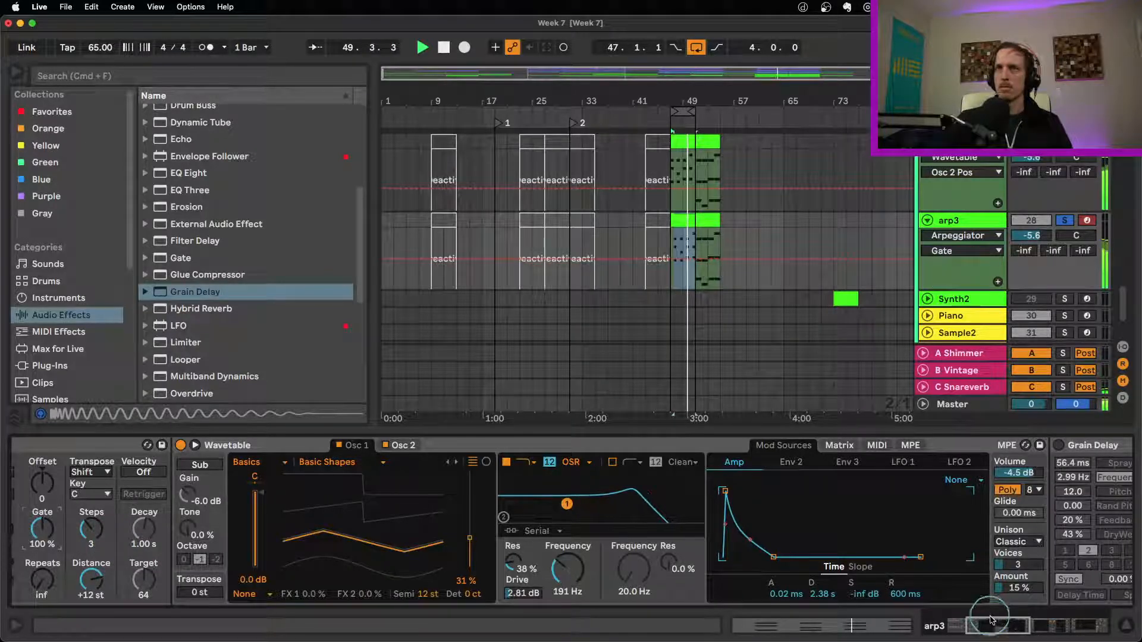
Try Wavetable's transpose at 12 st and -12 st, and return it to 0 st.
{"action": "left_click_drag", "start_coordinate": [990, 621], "coordinate": [945, 622]}
{"action": "left_click", "coordinate": [509, 591]}
{"action": "type", "text": "12"}
{"action": "key", "text": "Return"}
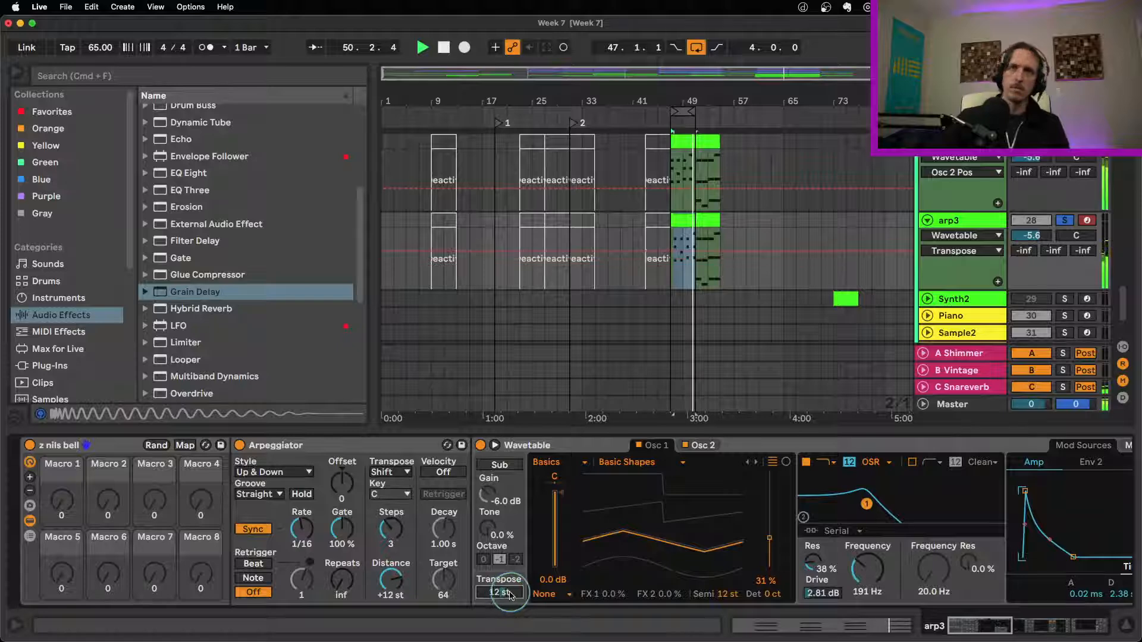
{"action": "left_click", "coordinate": [505, 593]}
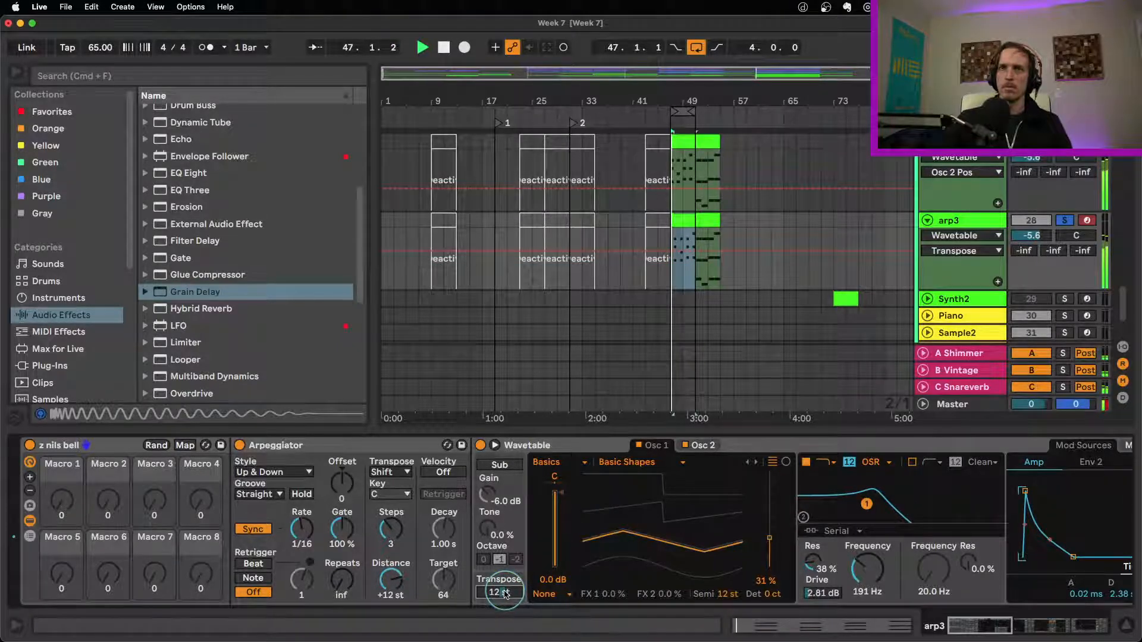
{"action": "type", "text": "-12"}
{"action": "key", "text": "Return"}
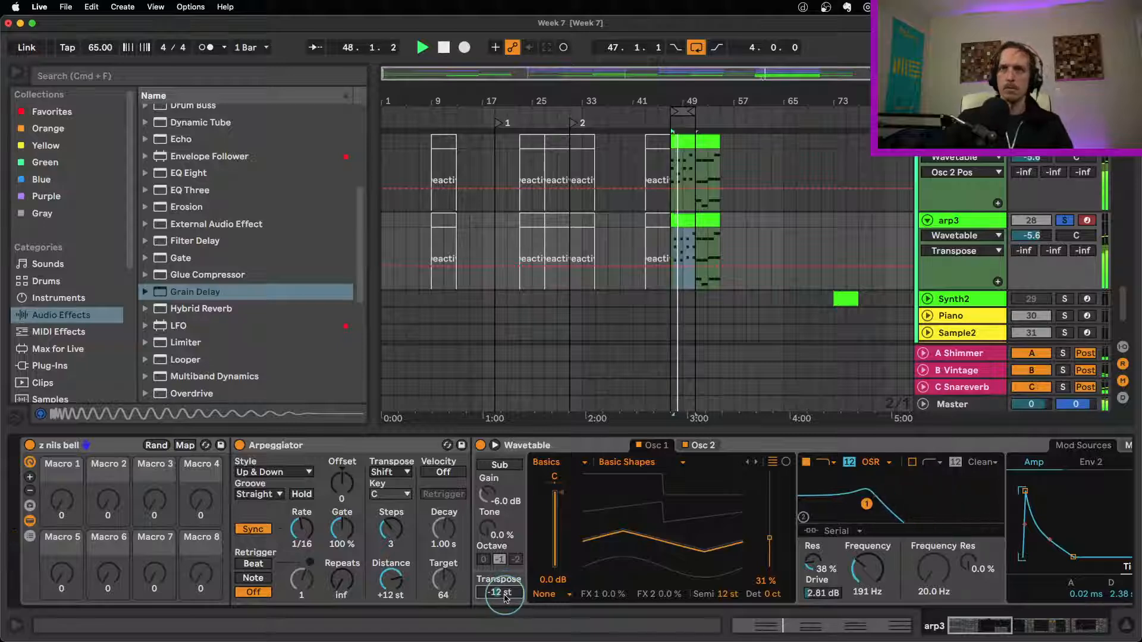
{"action": "type", "text": "0"}
{"action": "key", "text": "Return"}
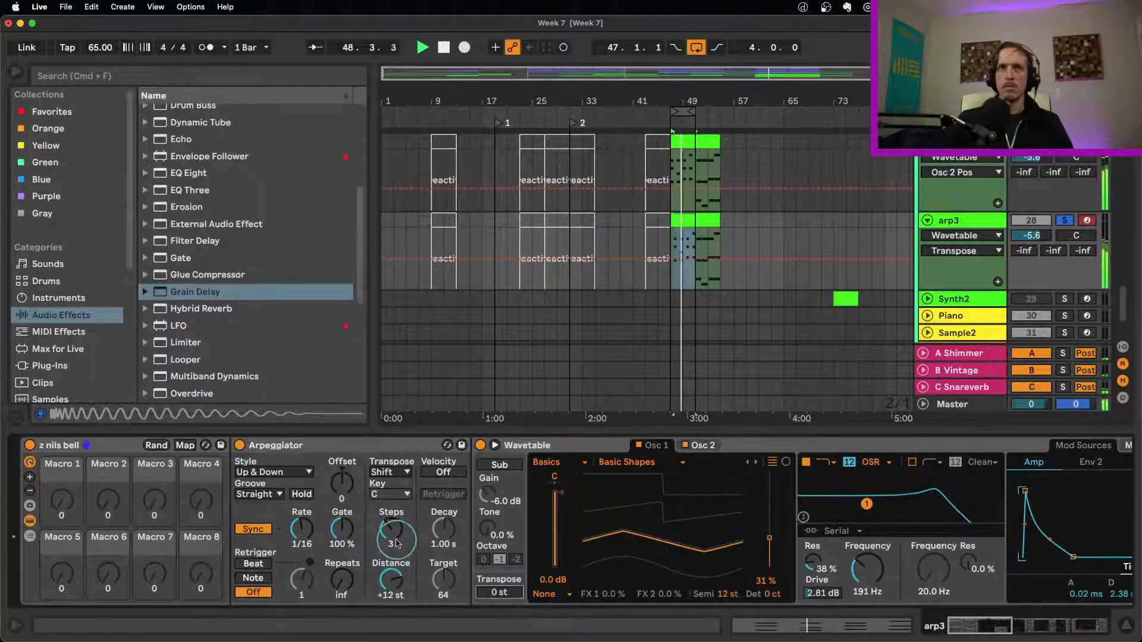
Set the arpeggiator's gate to 94% and Wavetable's filter 1 frequency to 460 Hz.
{"action": "left_click", "coordinate": [343, 529]}
{"action": "left_click_drag", "start_coordinate": [343, 530], "coordinate": [343, 532]}
{"action": "left_click", "coordinate": [742, 548]}
{"action": "left_click_drag", "start_coordinate": [868, 569], "coordinate": [867, 554]}
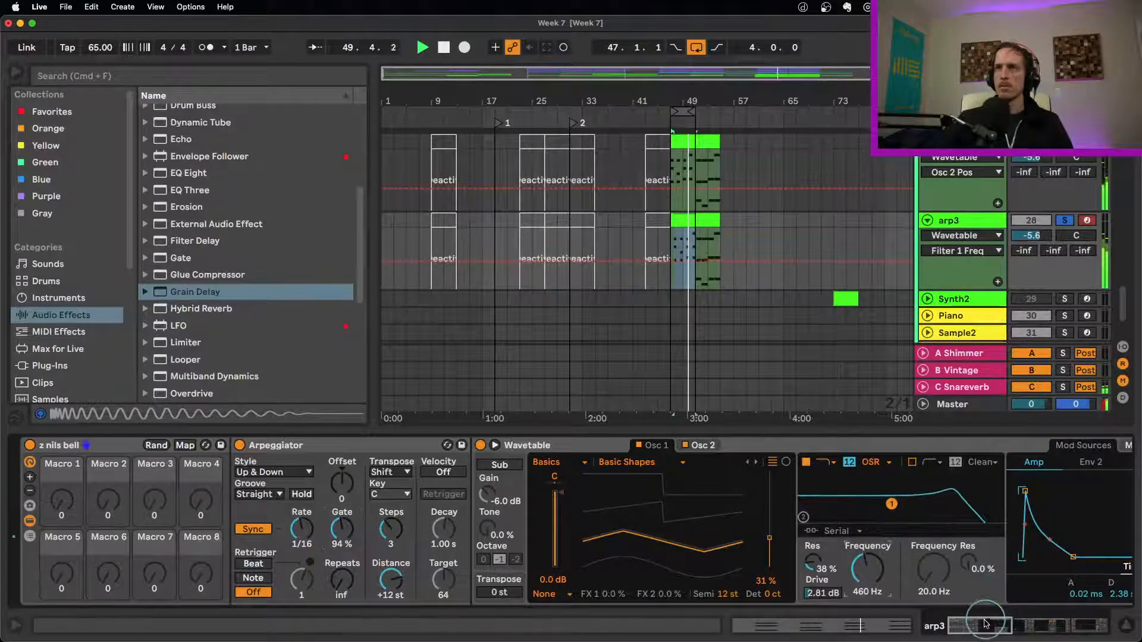
Set the Env 2 modulation amount on Filter 1 Freq to 42 in Wavetable's modulation matrix.
{"action": "left_click_drag", "start_coordinate": [990, 624], "coordinate": [1006, 625]}
{"action": "left_click", "coordinate": [872, 446]}
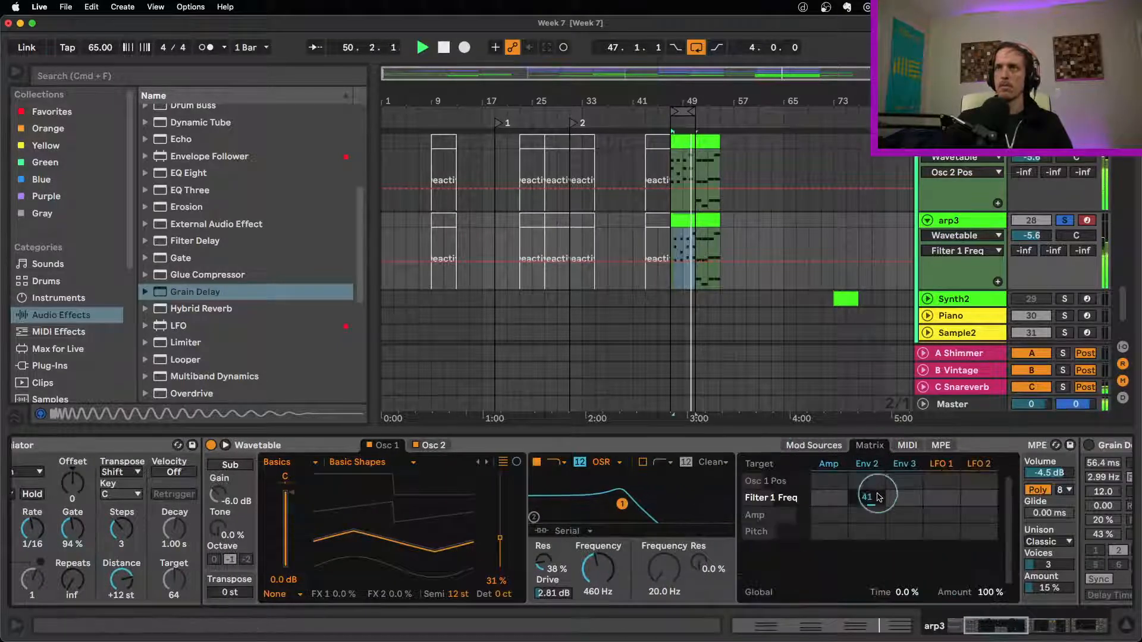
{"action": "left_click_drag", "start_coordinate": [878, 498], "coordinate": [878, 501]}
{"action": "left_click", "coordinate": [497, 512]}
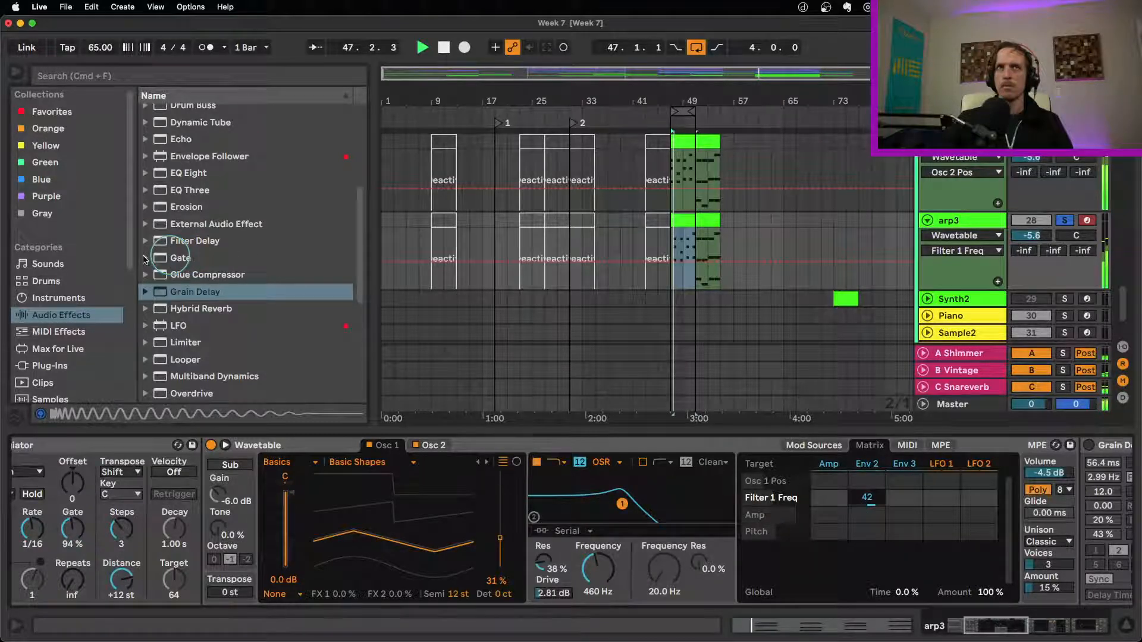
Insert an Overdrive effect between Wavetable and Grain Delay and set its dry/wet to 30%.
{"action": "scroll", "coordinate": [143, 260], "scroll_direction": "down", "scroll_amount": 4}
{"action": "left_click", "coordinate": [179, 248]}
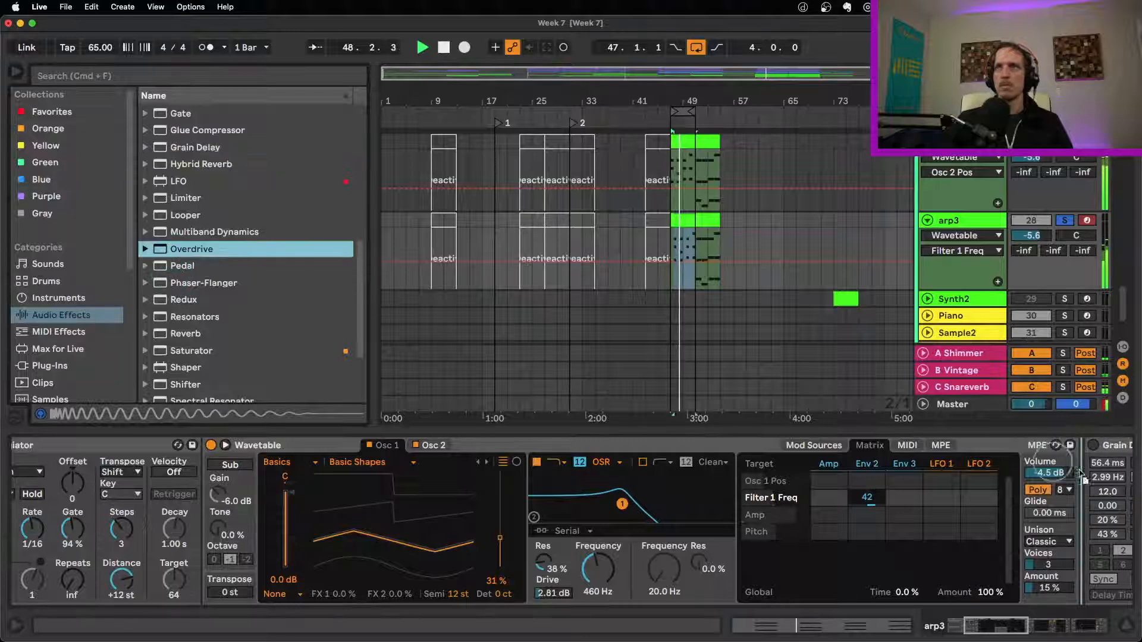
{"action": "left_click", "coordinate": [1063, 493]}
{"action": "left_click_drag", "start_coordinate": [1056, 490], "coordinate": [1086, 491]}
{"action": "left_click", "coordinate": [1110, 594]}
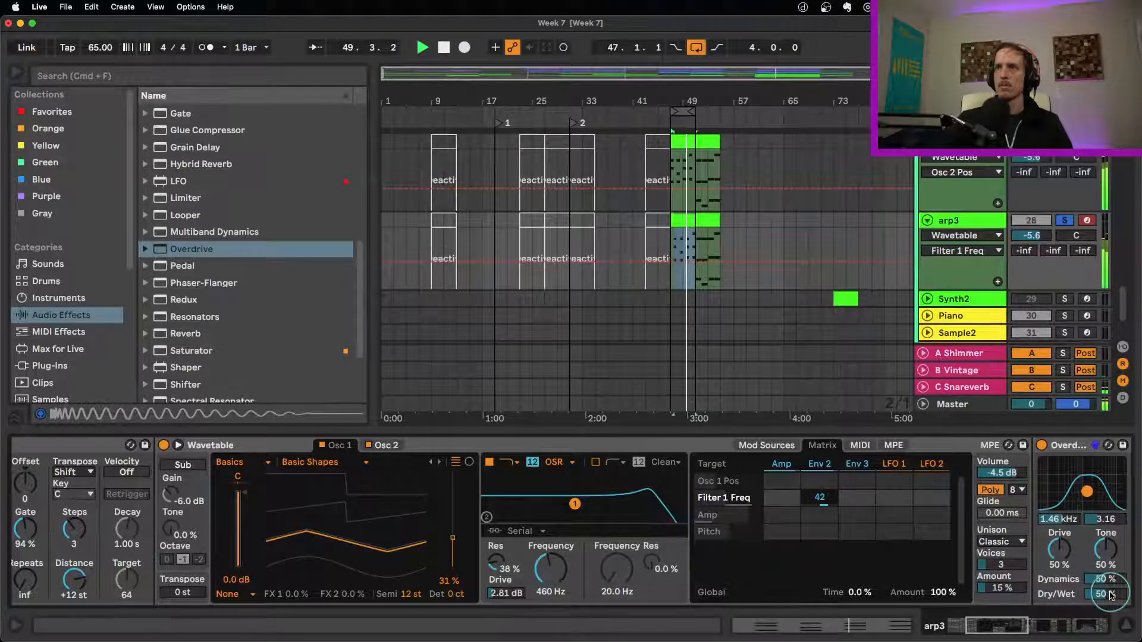
{"action": "left_click_drag", "start_coordinate": [1110, 593], "coordinate": [1109, 605]}
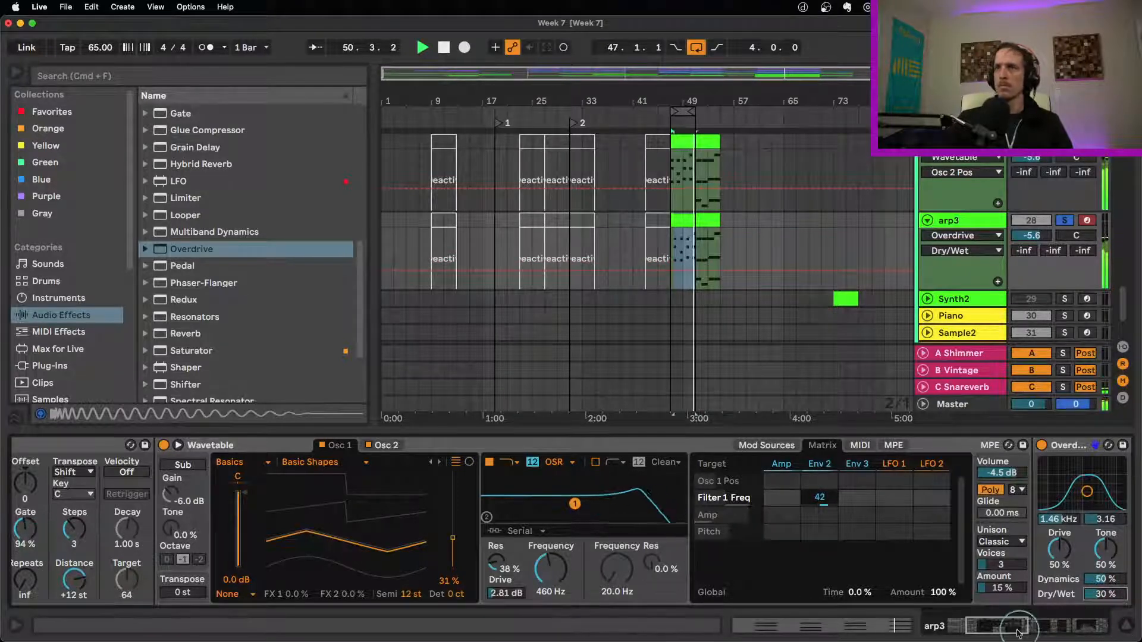
Set the arpeggiator's rate to 1/24, gate to 83% and transpose steps to 2.
{"action": "scroll", "coordinate": [642, 506], "scroll_direction": "left", "scroll_amount": 5}
{"action": "left_click", "coordinate": [301, 537]}
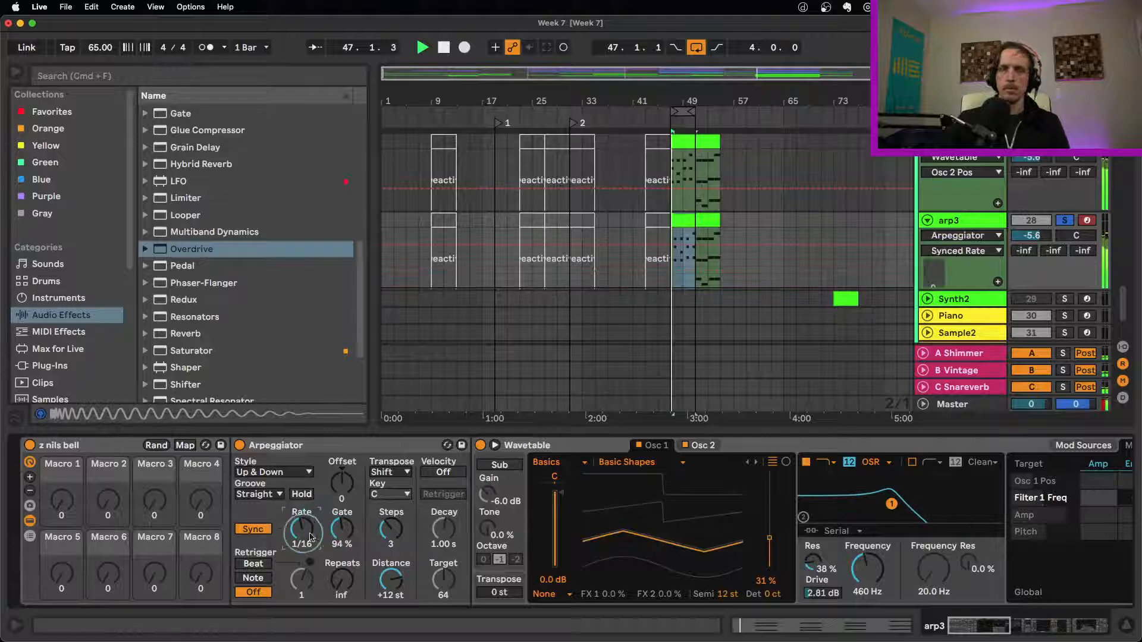
{"action": "key", "text": "Down"}
{"action": "key", "text": "Down"}
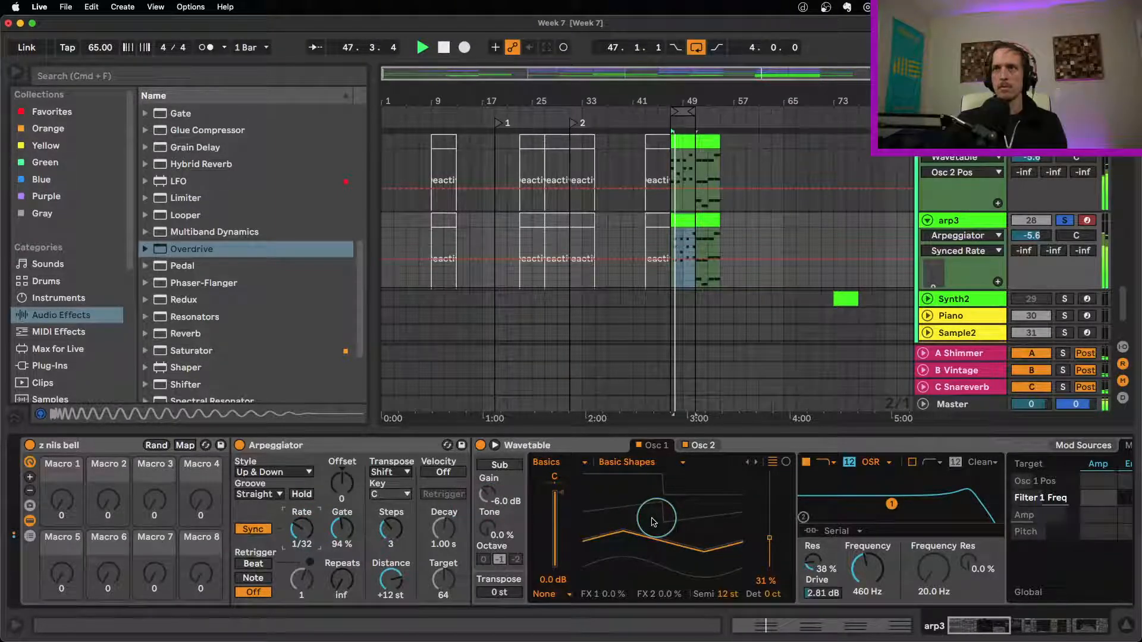
{"action": "left_click_drag", "start_coordinate": [342, 527], "coordinate": [392, 533]}
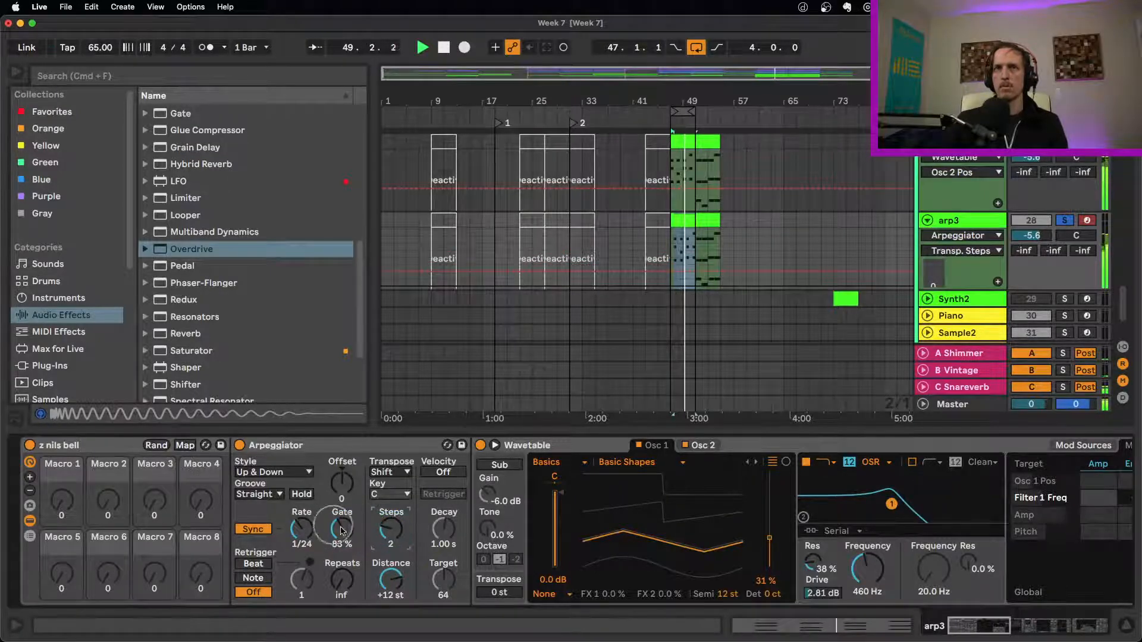
Re-enable the Grain Delay and bypass the Overdrive on the arp3 track.
{"action": "left_click", "coordinate": [1042, 629]}
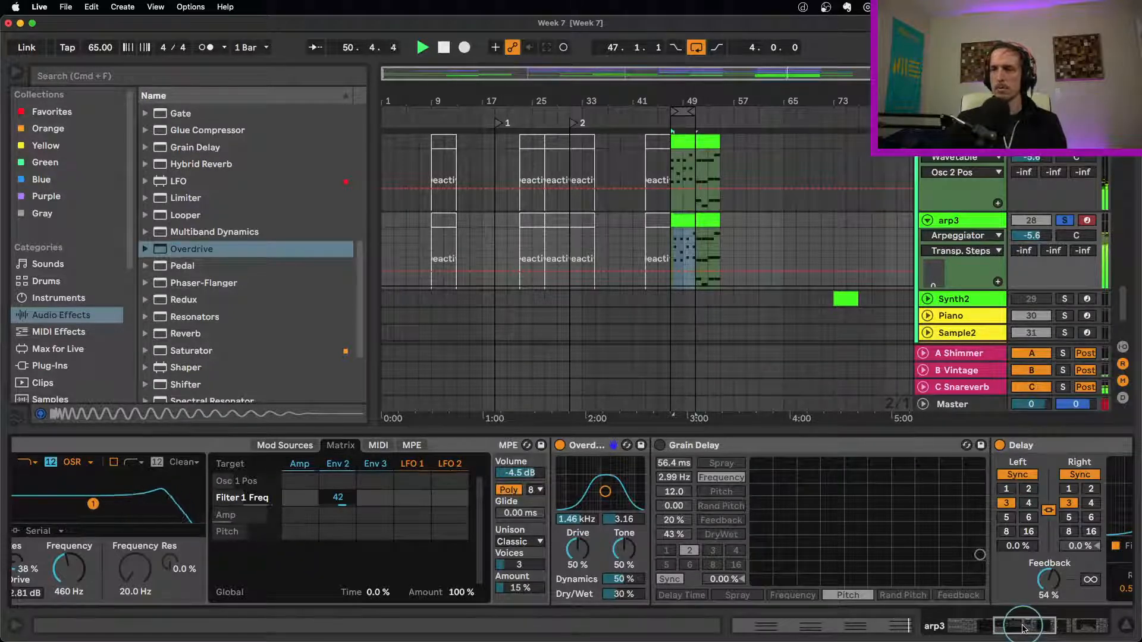
{"action": "left_click", "coordinate": [669, 445]}
{"action": "left_click", "coordinate": [561, 450]}
{"action": "left_click", "coordinate": [560, 446]}
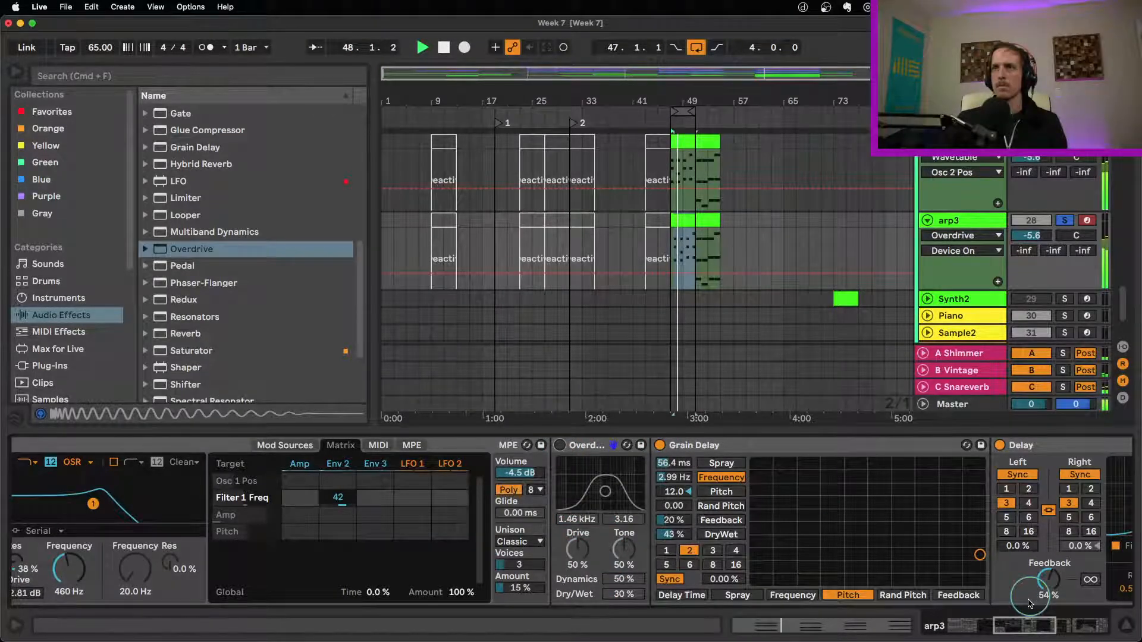
Set the Delay's dry/wet to 45%.
{"action": "left_click_drag", "start_coordinate": [1030, 625], "coordinate": [1043, 626]}
{"action": "left_click", "coordinate": [1059, 582]}
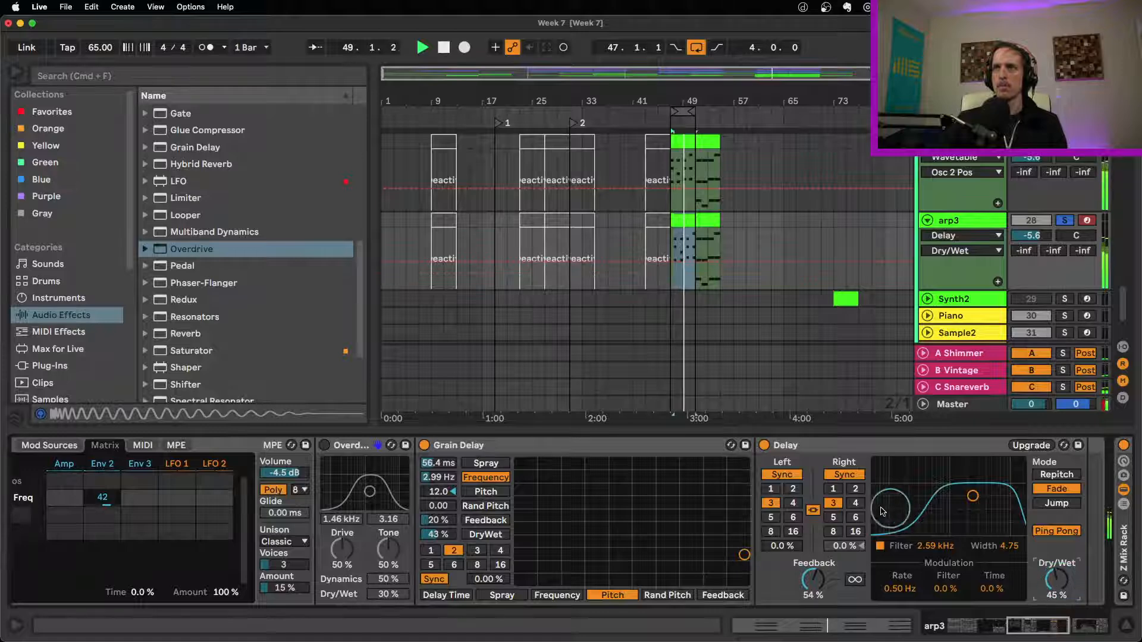
Set the Delay's synced time to 1 and Wavetable's oscillator 1 position to 81%, with the last arp3 track unsoloed.
{"action": "left_click", "coordinate": [833, 489]}
{"action": "left_click_drag", "start_coordinate": [1050, 623], "coordinate": [1003, 622]}
{"action": "left_click", "coordinate": [567, 503]}
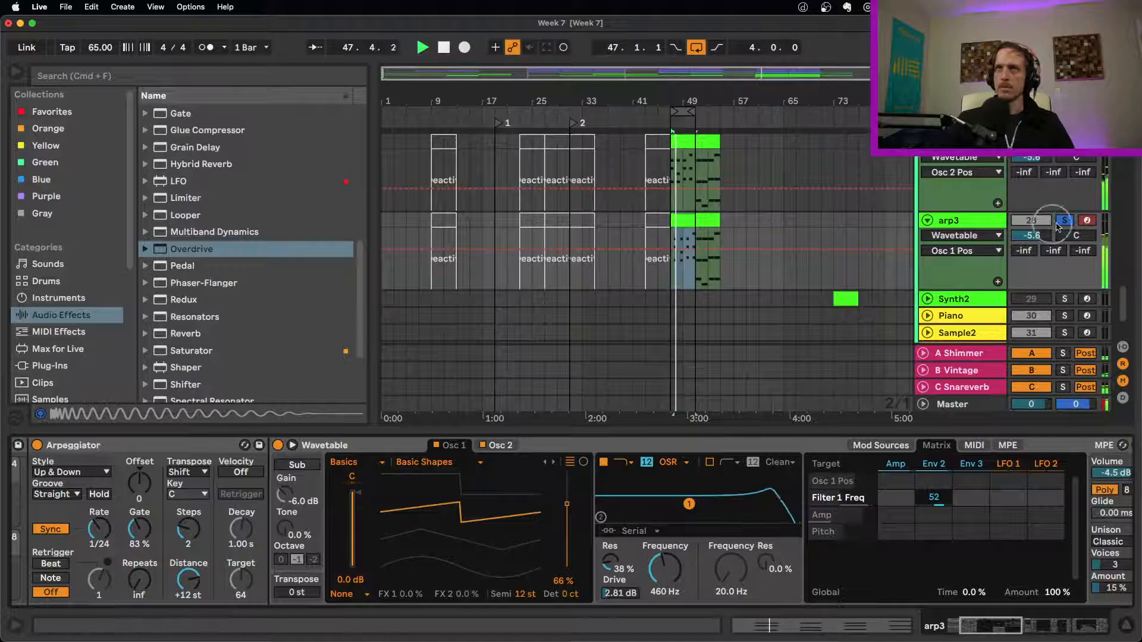
{"action": "left_click", "coordinate": [1064, 221]}
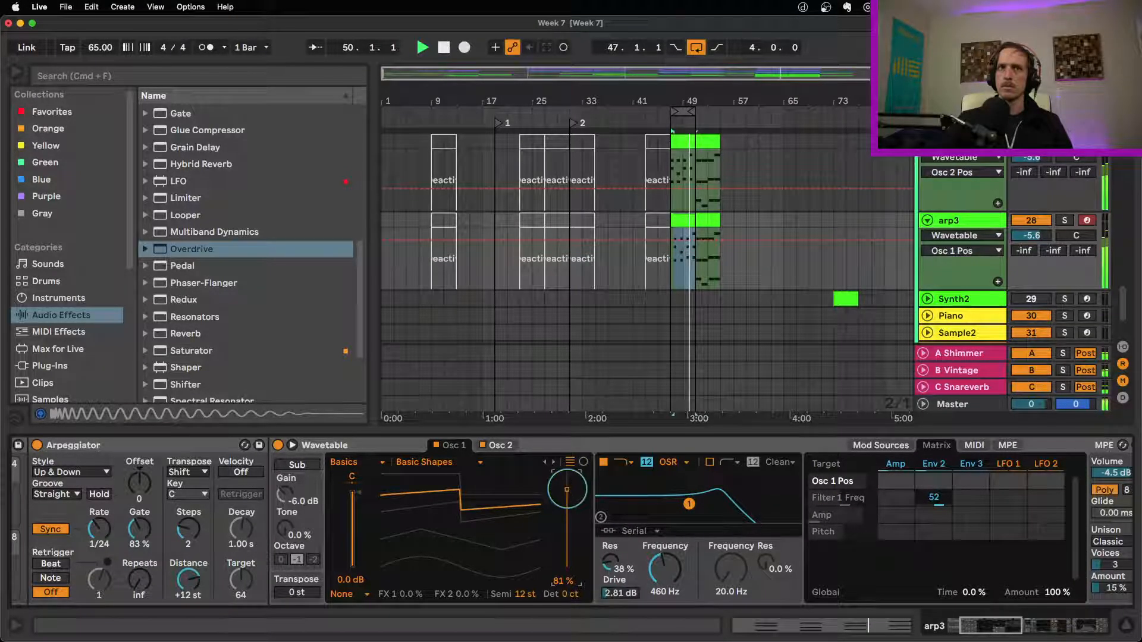
Set Wavetable's filter 1 frequency to 83.6 Hz and the arpeggiator's rate to 1/32.
{"action": "left_click", "coordinate": [500, 446]}
{"action": "left_click", "coordinate": [521, 592]}
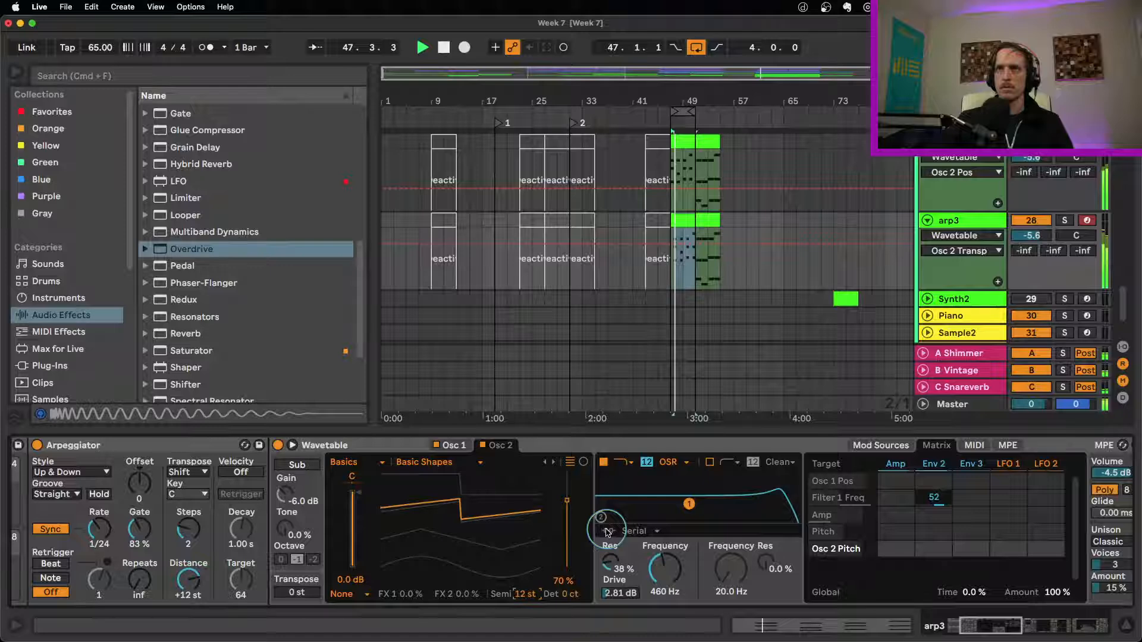
{"action": "left_click_drag", "start_coordinate": [664, 569], "coordinate": [665, 604]}
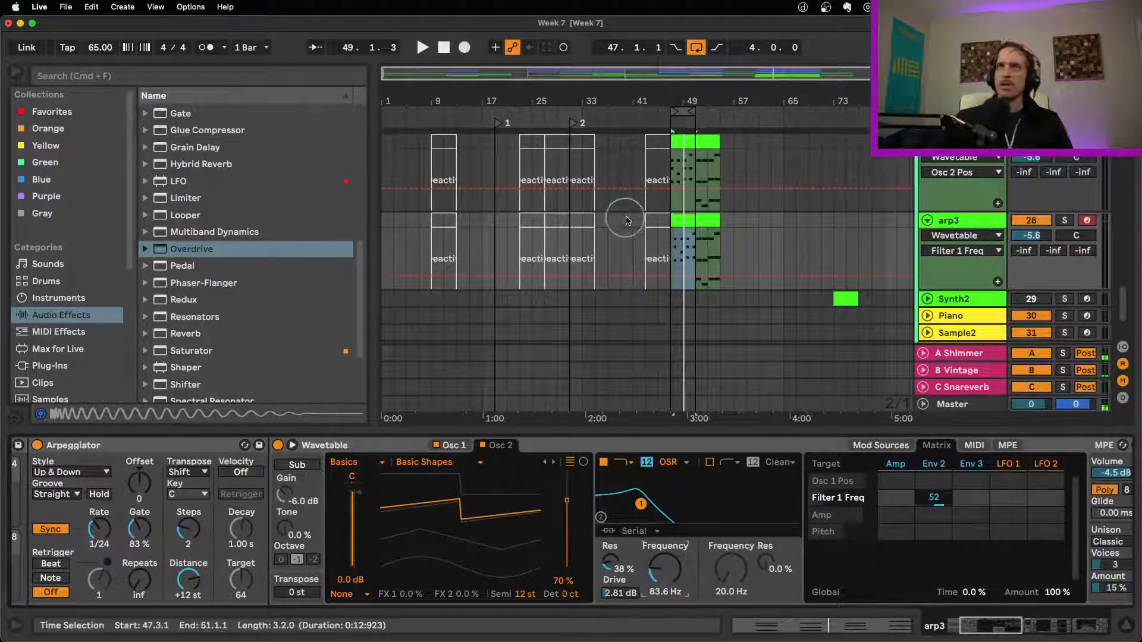
{"action": "key", "text": "space"}
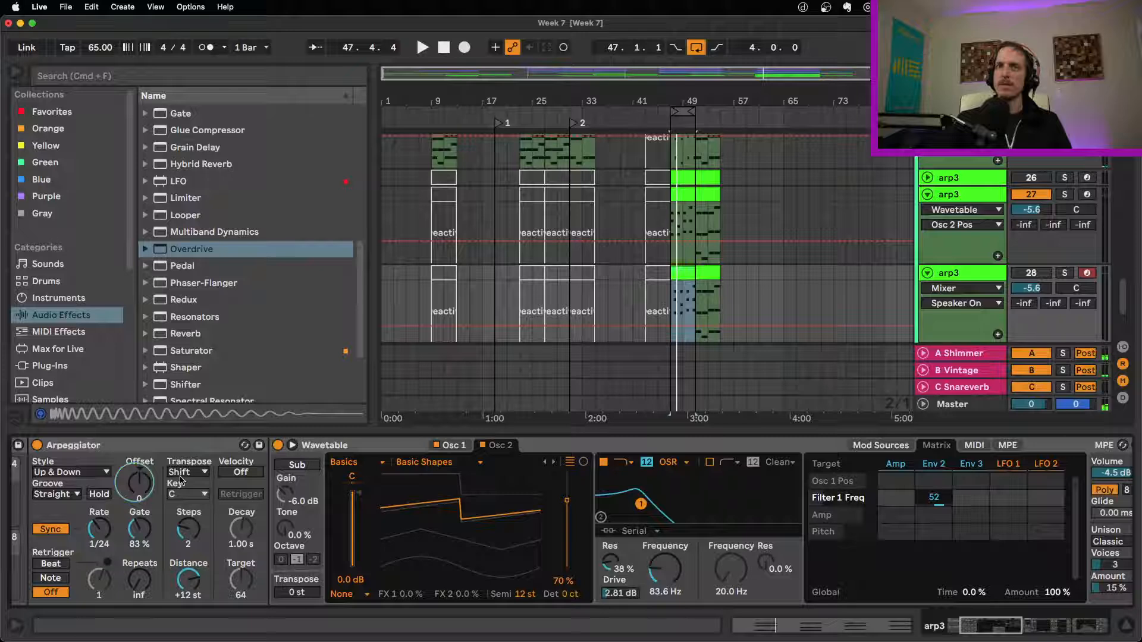
{"action": "left_click", "coordinate": [107, 538]}
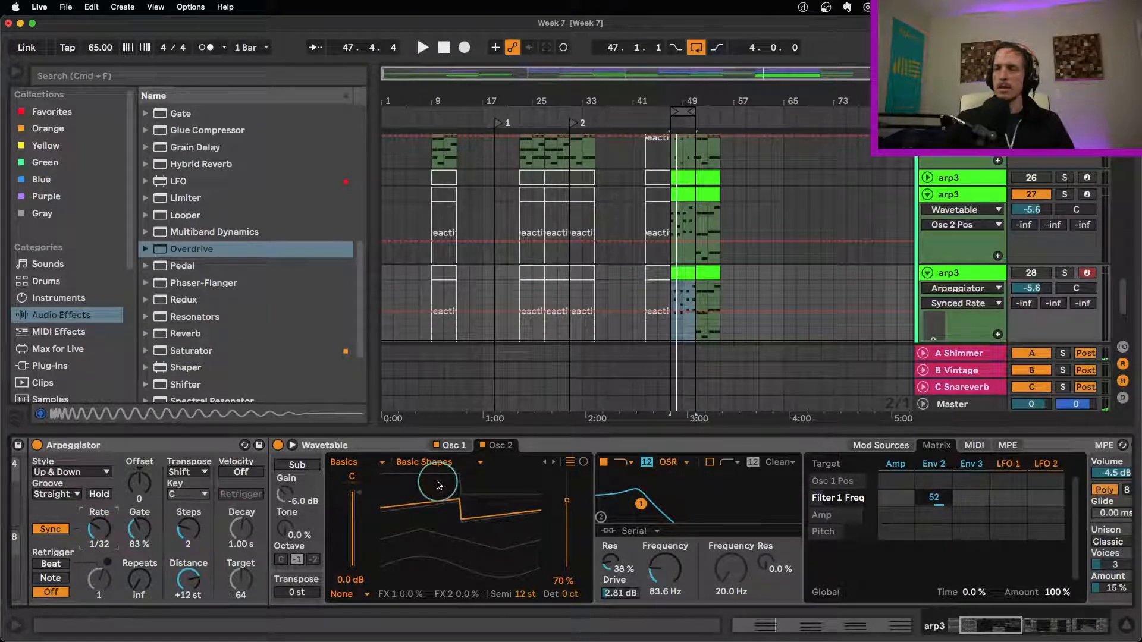
Mute arp3 track 27, then reactivate and solo arp3 track 28.
{"action": "left_click", "coordinate": [1032, 200]}
{"action": "left_click", "coordinate": [1032, 273]}
{"action": "left_click", "coordinate": [1064, 273]}
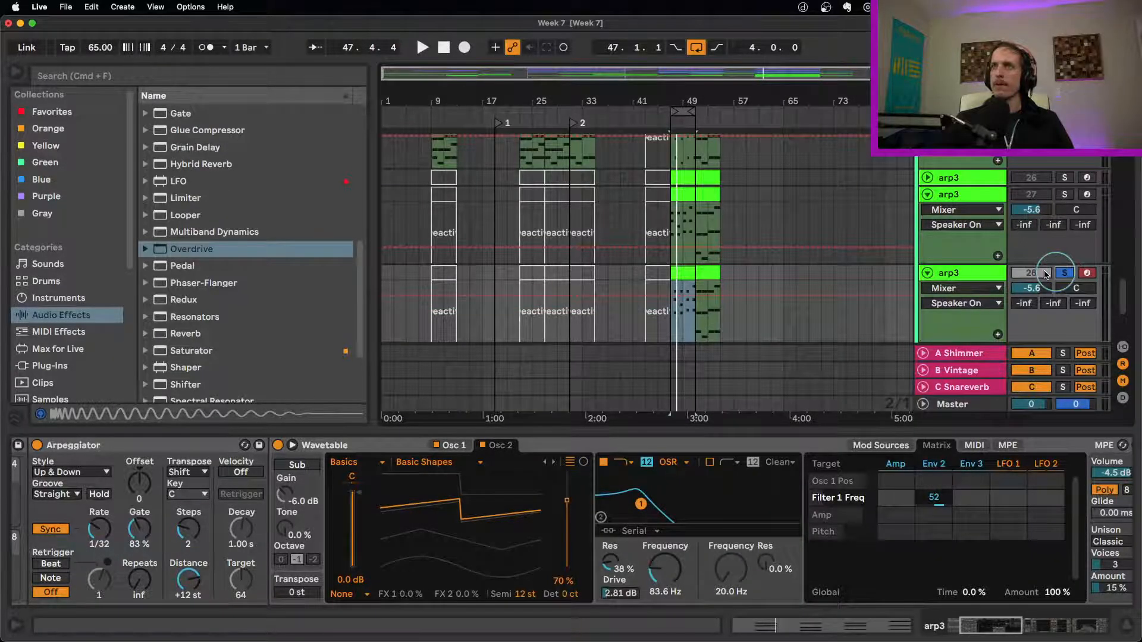
Bypass the arpeggiator on the soloed arp3 track and play the looped section.
{"action": "left_click", "coordinate": [681, 195]}
{"action": "left_click", "coordinate": [682, 273]}
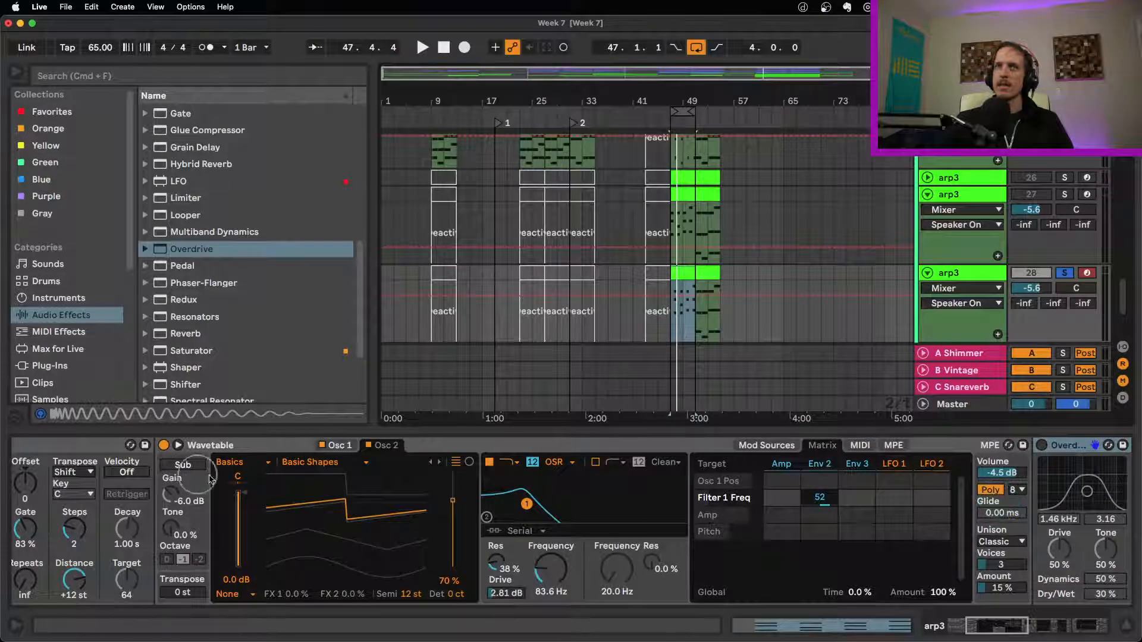
{"action": "left_click_drag", "start_coordinate": [1000, 627], "coordinate": [986, 629]}
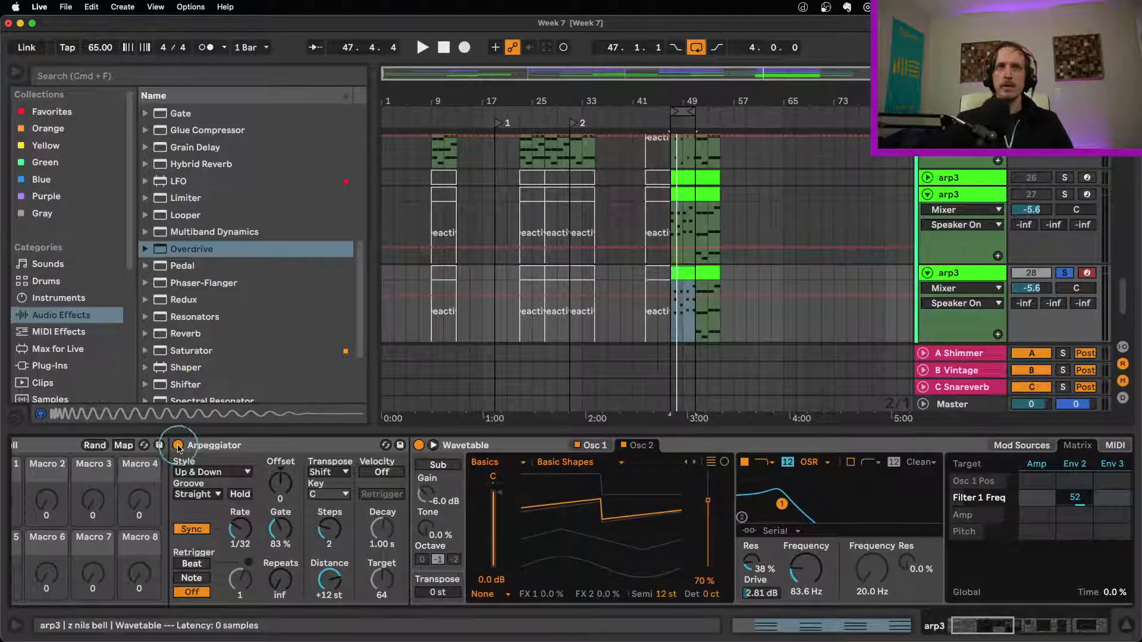
{"action": "left_click", "coordinate": [178, 446]}
{"action": "left_click", "coordinate": [707, 269]}
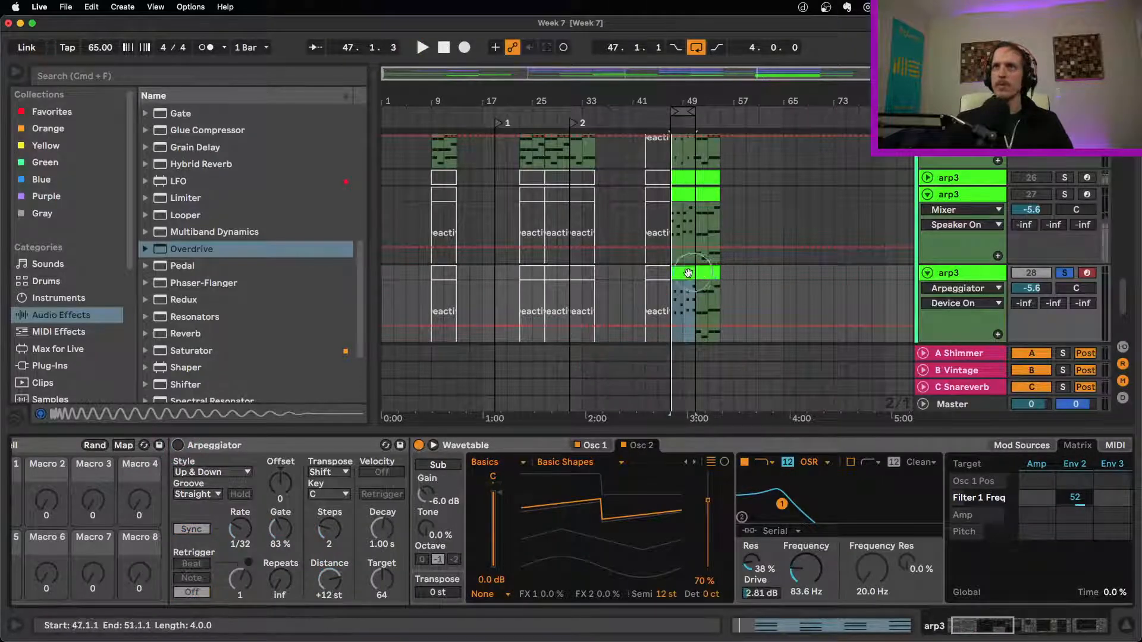
{"action": "key", "text": "space"}
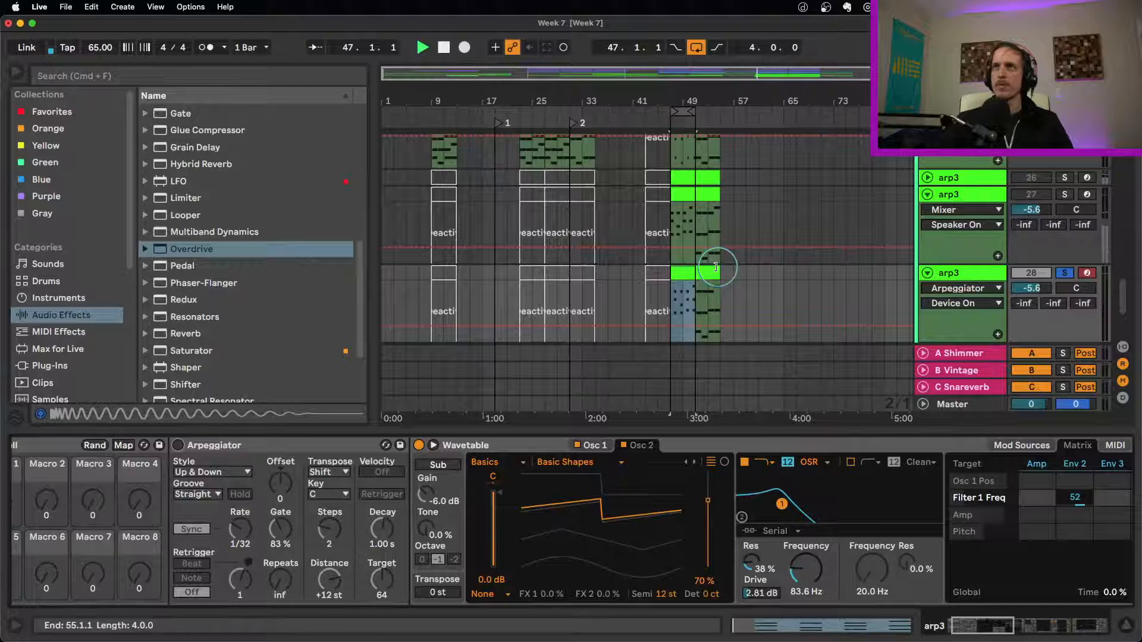
Lower the soloed arp3 track's volume to -5.9 dB while the loop plays.
{"action": "scroll", "coordinate": [716, 267], "scroll_direction": "up", "scroll_amount": 3}
{"action": "left_click_drag", "start_coordinate": [1033, 287], "coordinate": [1041, 295]}
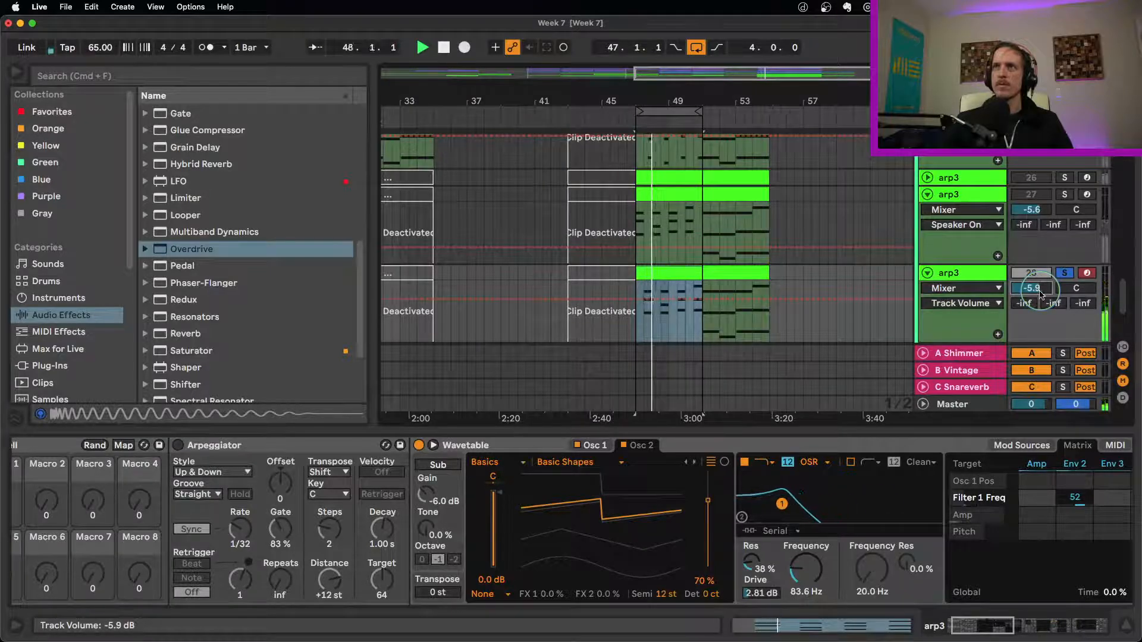
{"action": "left_click", "coordinate": [761, 269]}
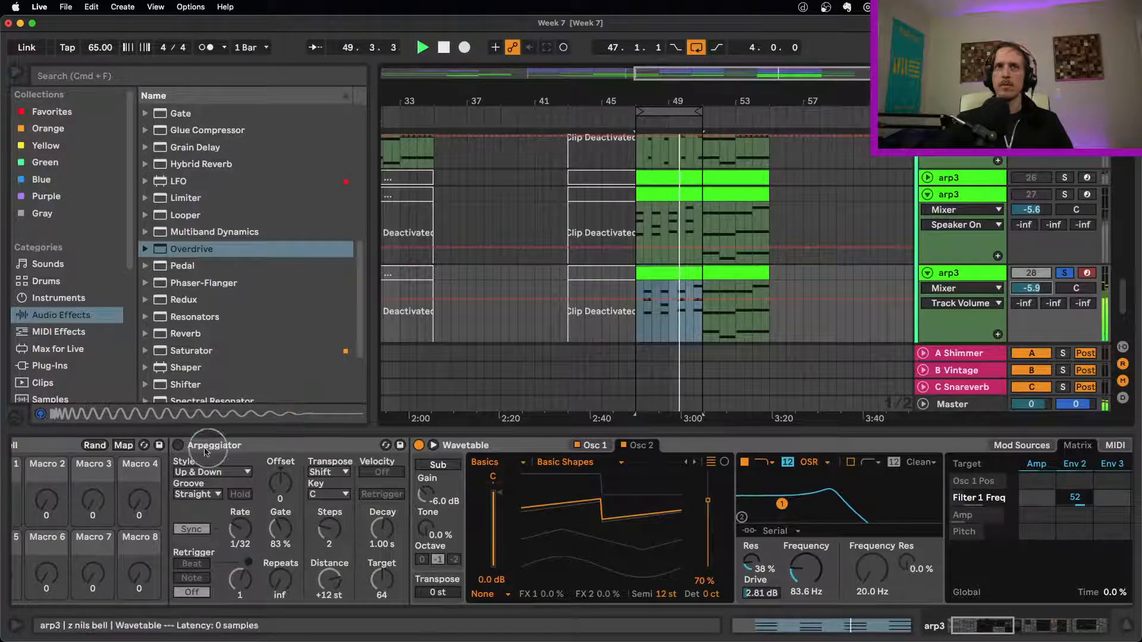
Re-enable the arpeggiator and set its transpose steps to 0 and gate to 63%.
{"action": "left_click", "coordinate": [178, 446]}
{"action": "left_click_drag", "start_coordinate": [342, 530], "coordinate": [344, 532]}
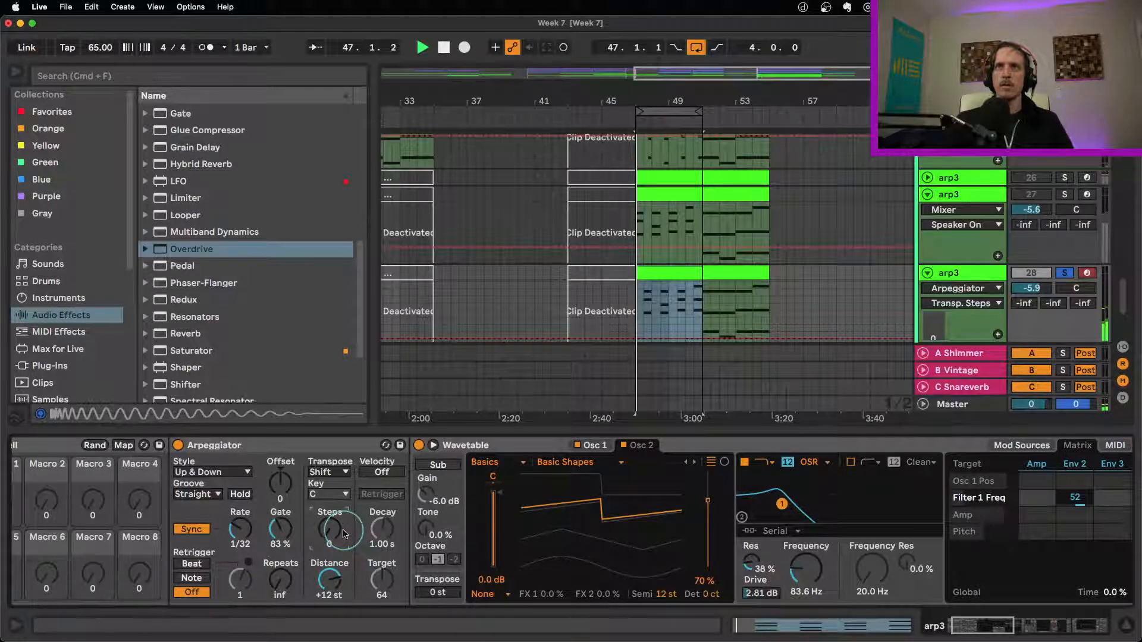
{"action": "mouse_move", "coordinate": [284, 531]}
{"action": "left_mouse_down"}
{"action": "mouse_move", "coordinate": [284, 540]}
{"action": "mouse_move", "coordinate": [283, 530]}
{"action": "left_mouse_up"}
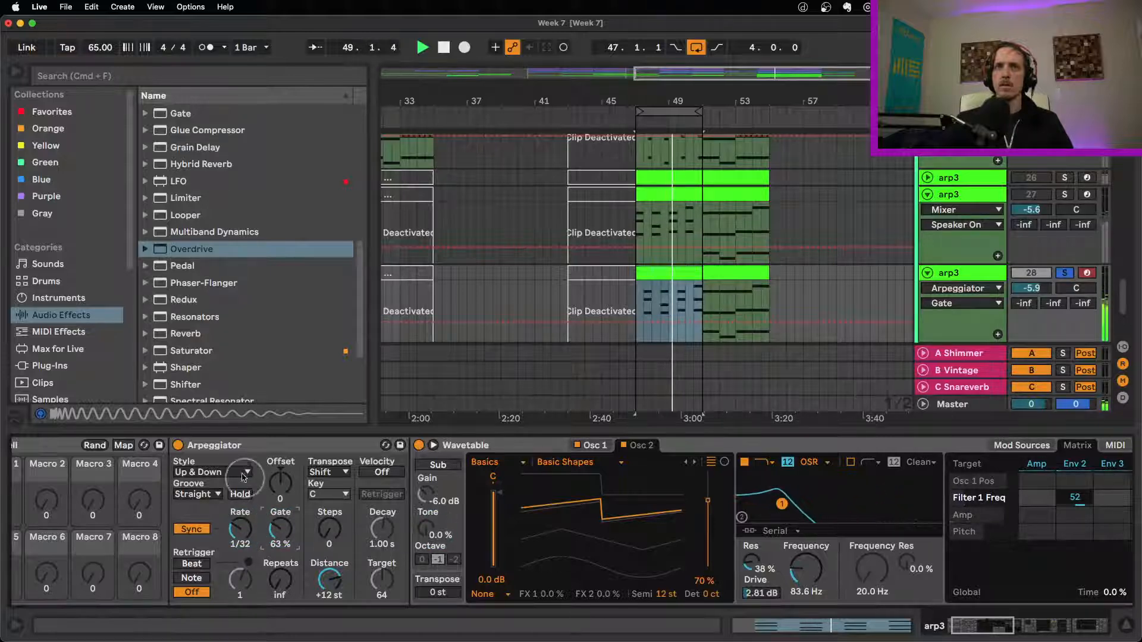
Set Wavetable's oscillator 2 position to 35% and its filter 1 frequency to 110 Hz.
{"action": "left_click_drag", "start_coordinate": [708, 500], "coordinate": [726, 527]}
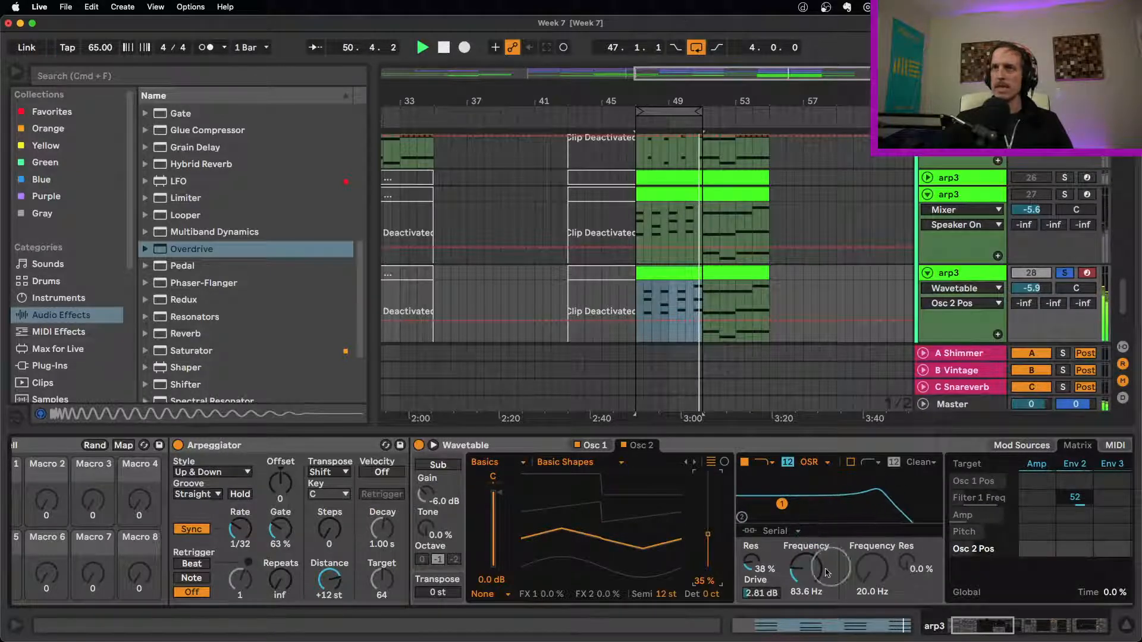
{"action": "left_click", "coordinate": [793, 574]}
Set Wavetable's Classic unison to 8 voices with an amount of 7.0%.
{"action": "scroll", "coordinate": [797, 574], "scroll_direction": "right", "scroll_amount": 10}
{"action": "left_click_drag", "start_coordinate": [891, 589], "coordinate": [900, 546]}
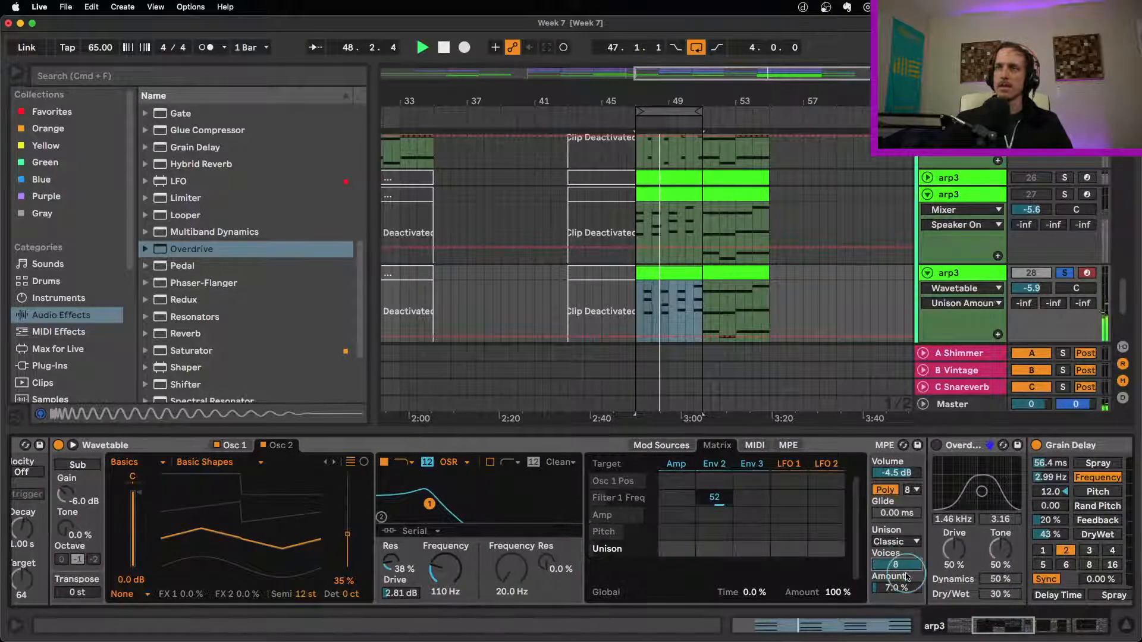
{"action": "left_click_drag", "start_coordinate": [1024, 626], "coordinate": [1056, 627]}
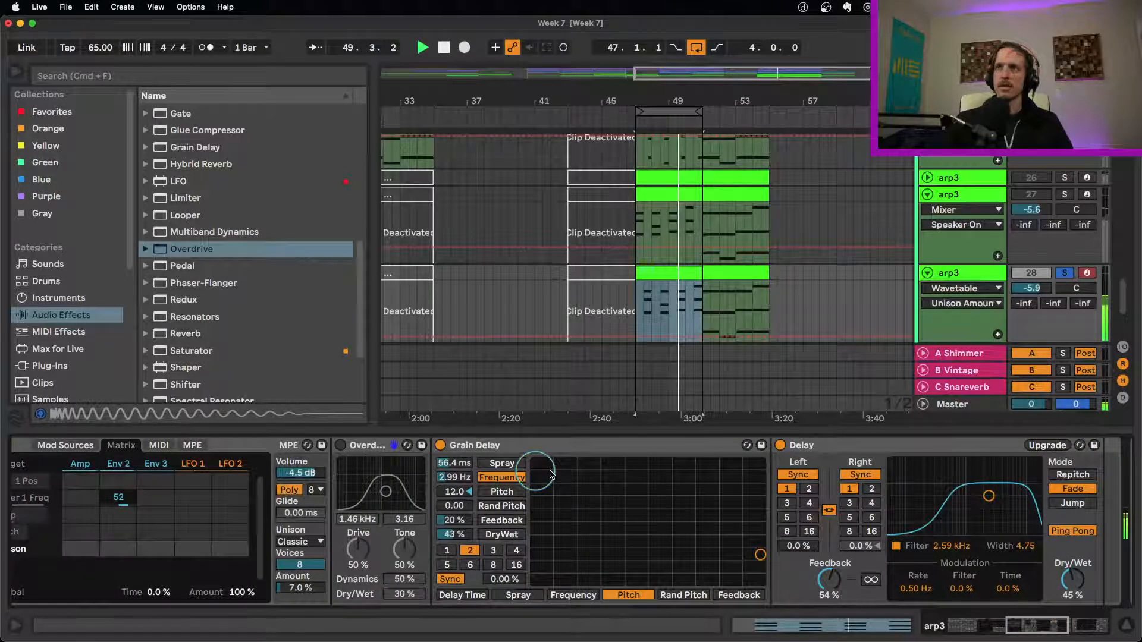
Bring arp3 tracks 27 and 28 back into the full mix, with track 28's volume at -5.3 dB.
{"action": "left_click", "coordinate": [1064, 272]}
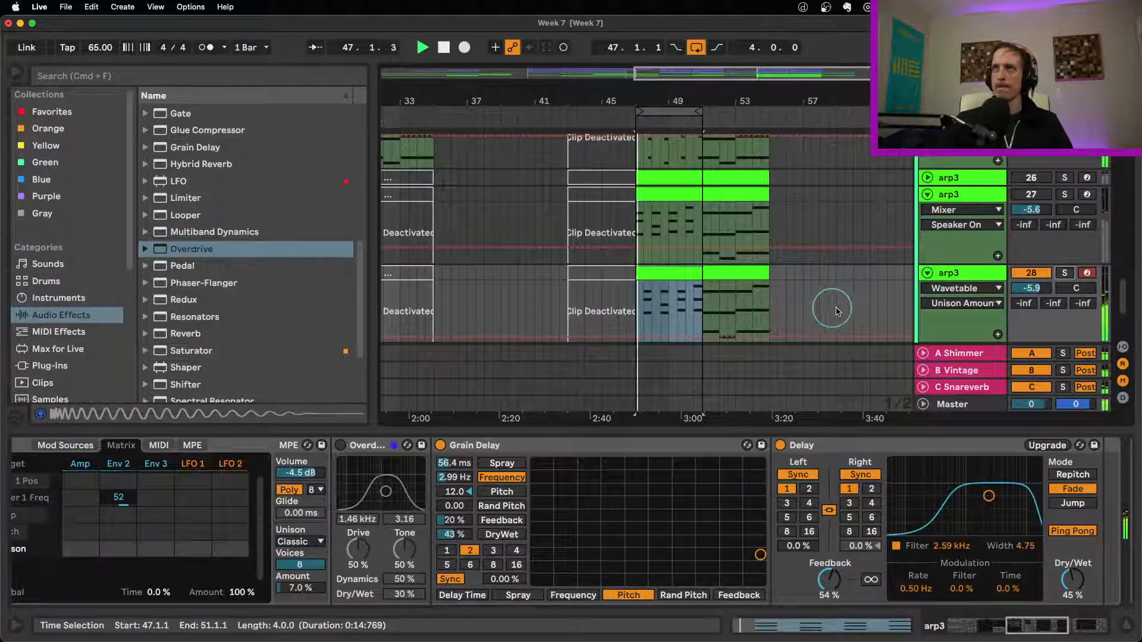
{"action": "left_click", "coordinate": [1027, 287]}
{"action": "left_click_drag", "start_coordinate": [1027, 288], "coordinate": [1024, 275]}
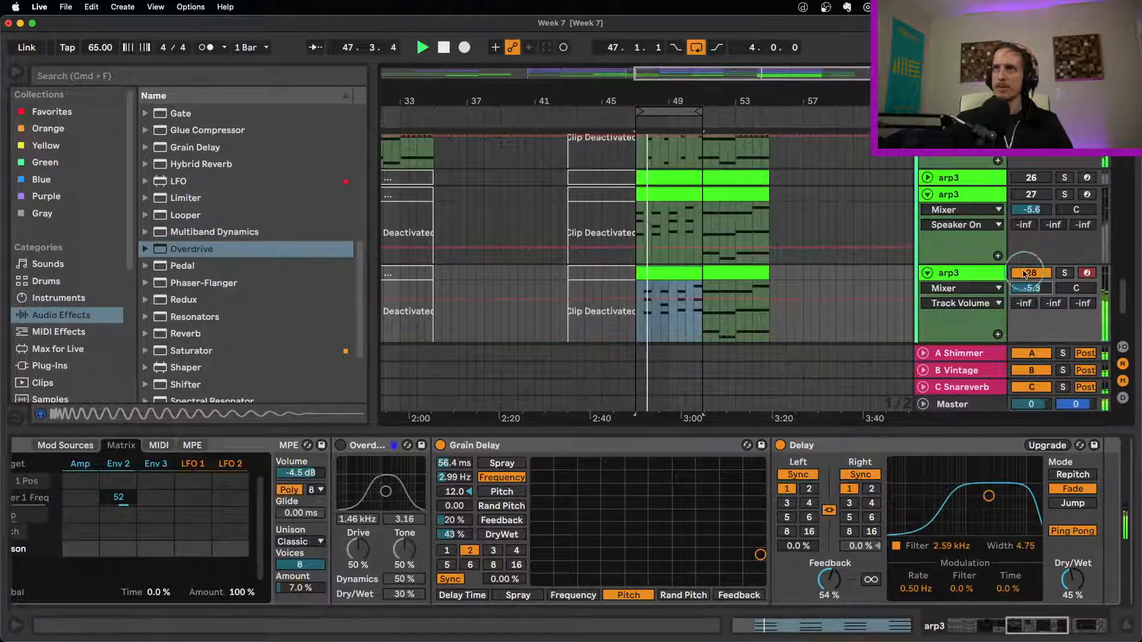
{"action": "left_click", "coordinate": [1022, 196]}
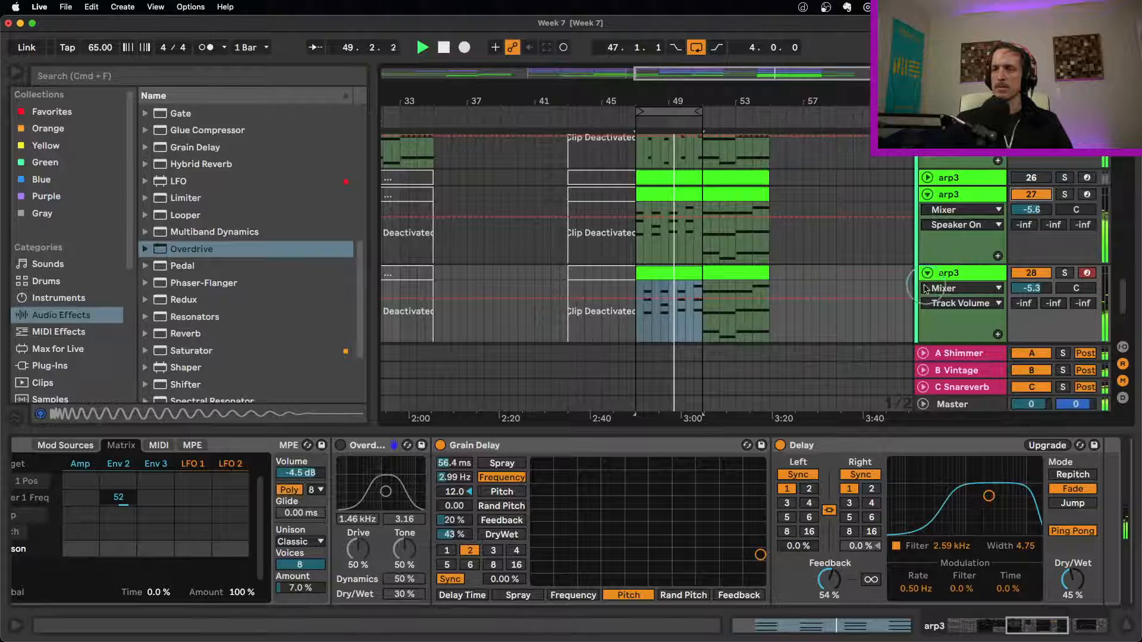
Set the last arp3 track's Grain Delay dry/wet to 84% and its track volume to -7.1 dB, and stop playback.
{"action": "scroll", "coordinate": [834, 348], "scroll_direction": "up", "scroll_amount": 1}
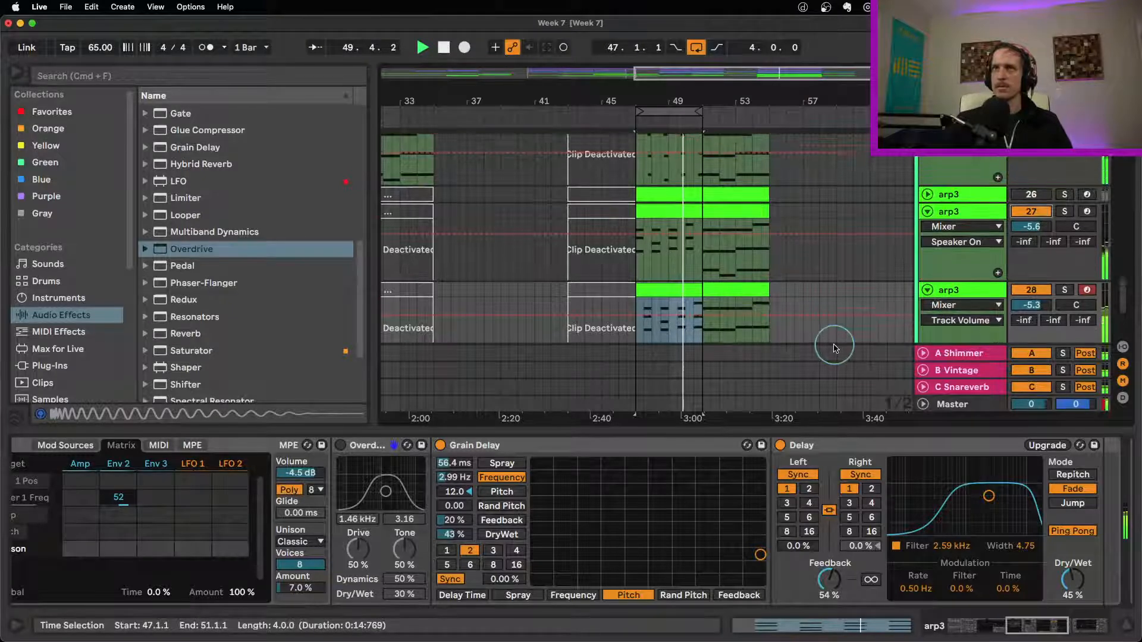
{"action": "scroll", "coordinate": [834, 348], "scroll_direction": "up", "scroll_amount": 1}
{"action": "scroll", "coordinate": [847, 290], "scroll_direction": "up", "scroll_amount": 5}
{"action": "key", "text": "super+alt+l"}
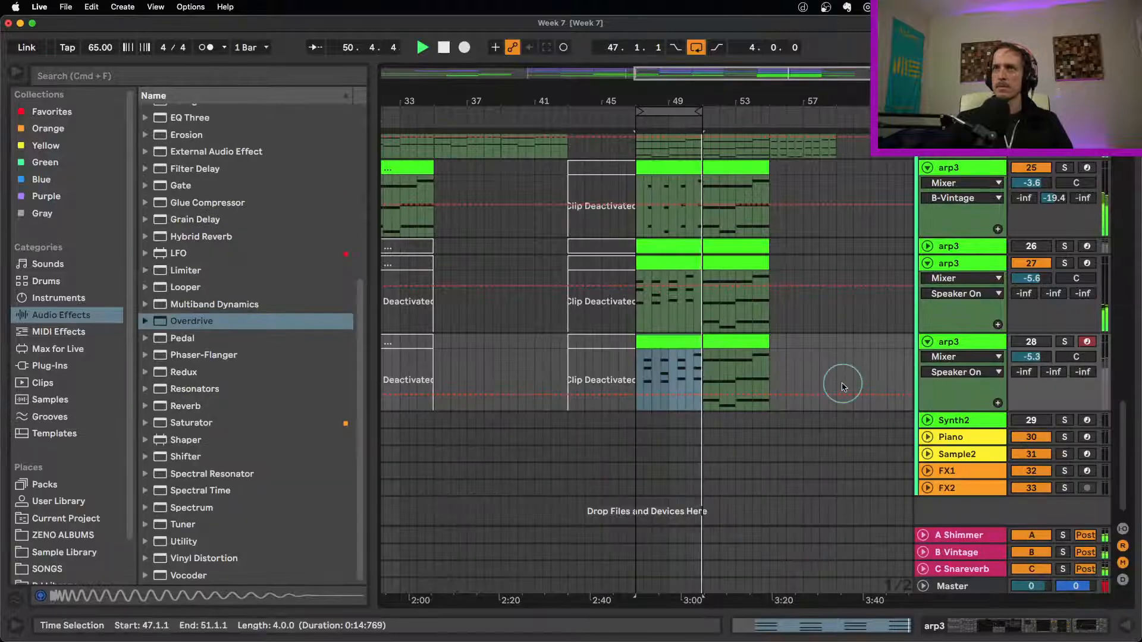
{"action": "scroll", "coordinate": [842, 387], "scroll_direction": "up", "scroll_amount": 1}
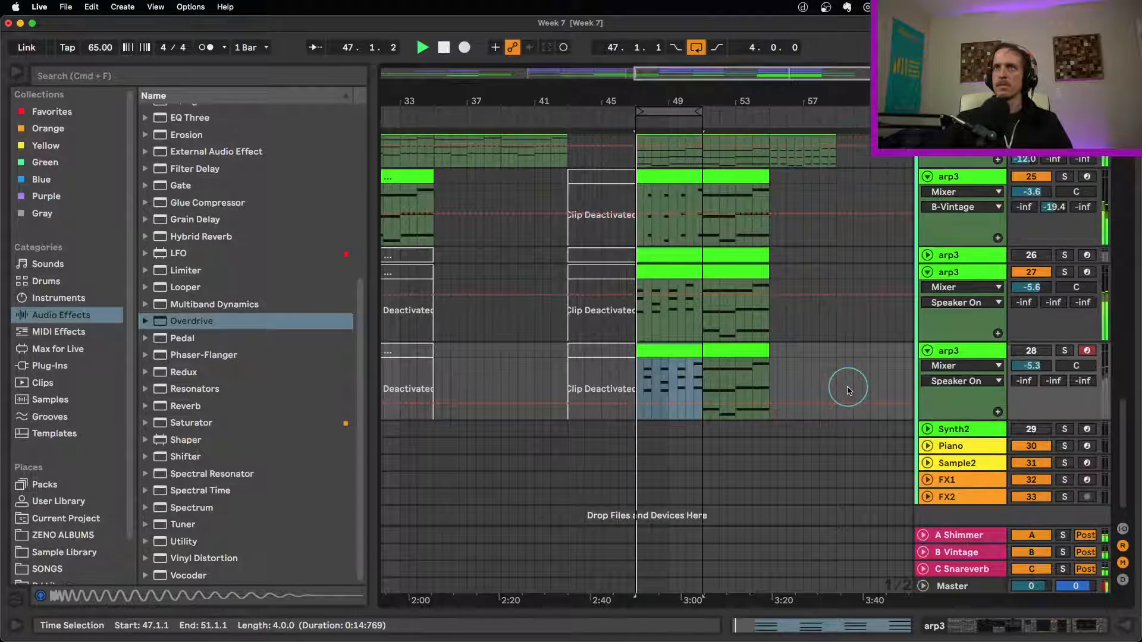
{"action": "double_click", "coordinate": [955, 352]}
{"action": "left_click_drag", "start_coordinate": [458, 535], "coordinate": [458, 510]}
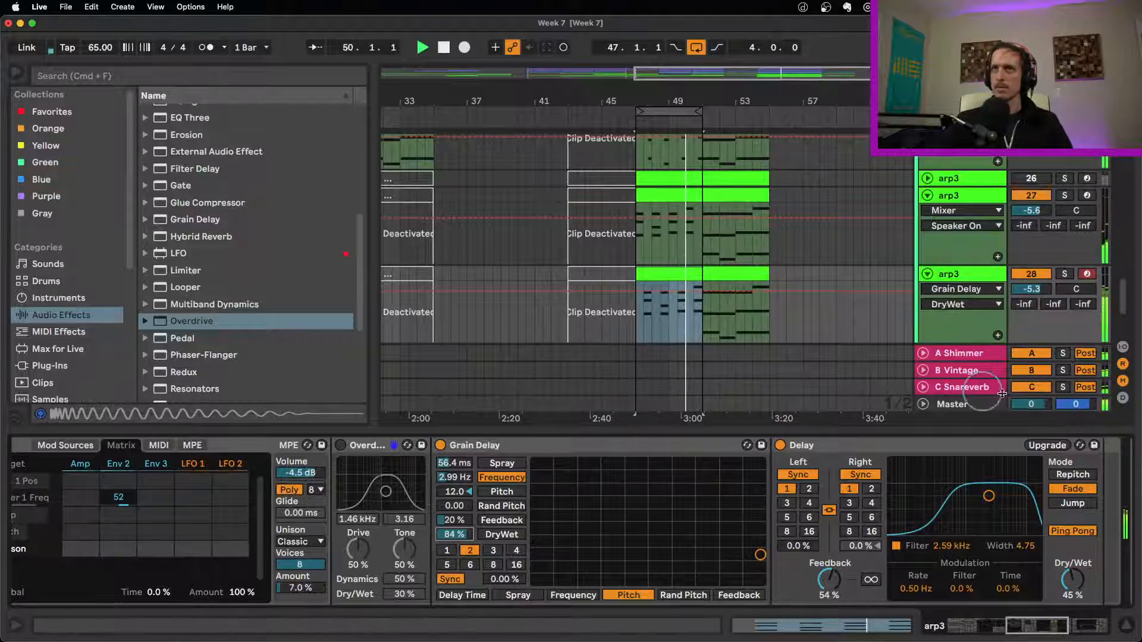
{"action": "left_click_drag", "start_coordinate": [1032, 289], "coordinate": [1031, 300]}
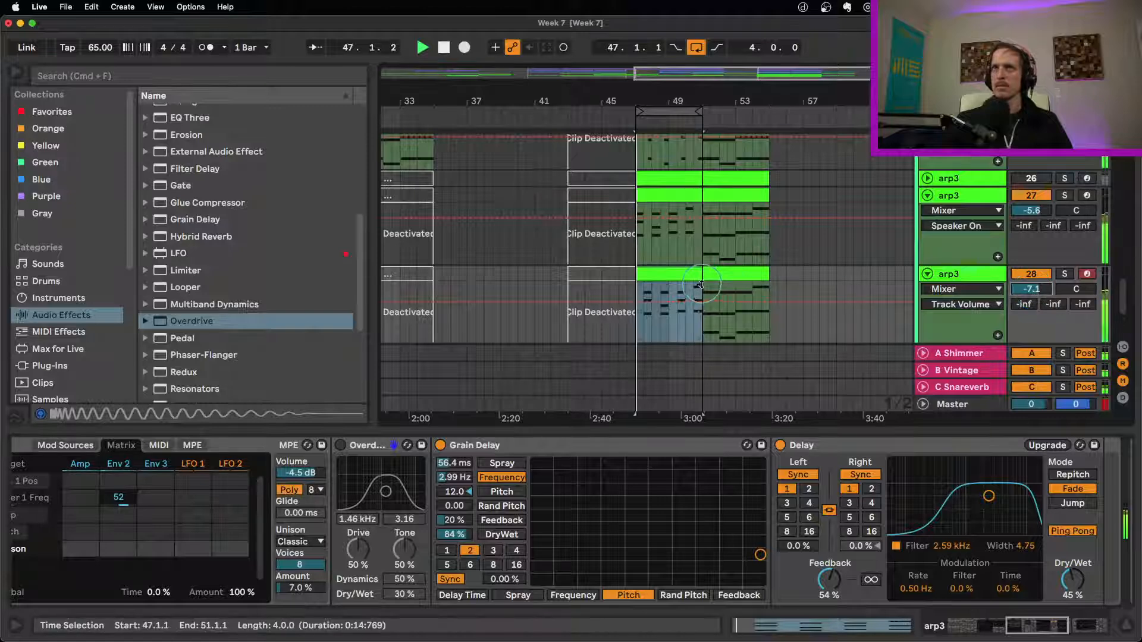
{"action": "key", "text": "space"}
Solo Snare track 3 and play the loop to listen to its pattern.
{"action": "scroll", "coordinate": [895, 336], "scroll_direction": "up", "scroll_amount": 5}
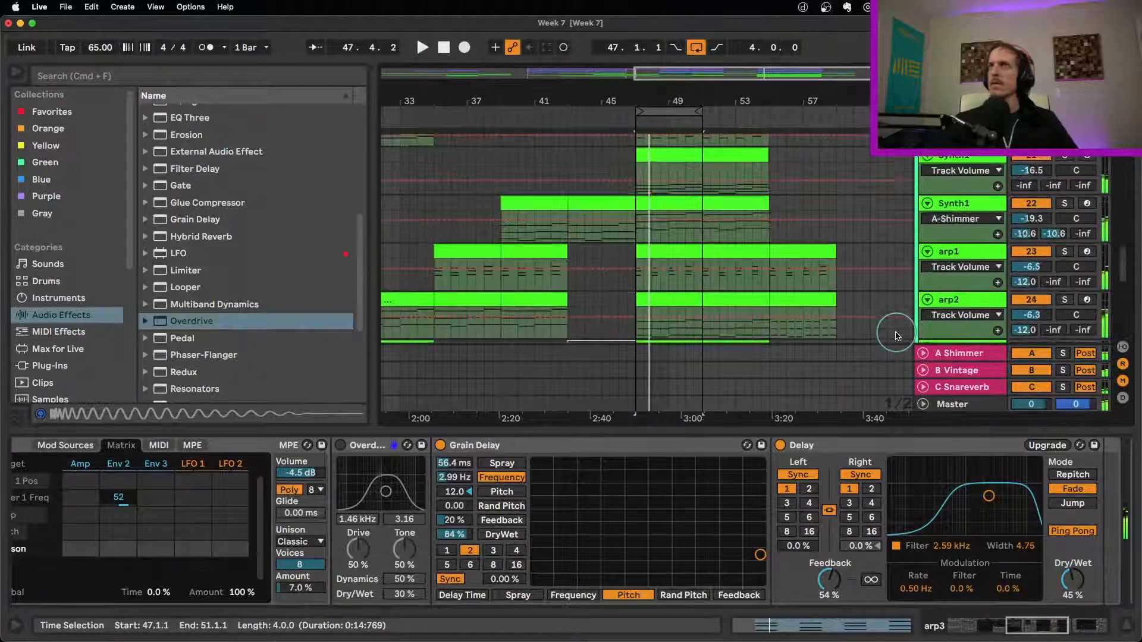
{"action": "scroll", "coordinate": [895, 336], "scroll_direction": "up", "scroll_amount": 10}
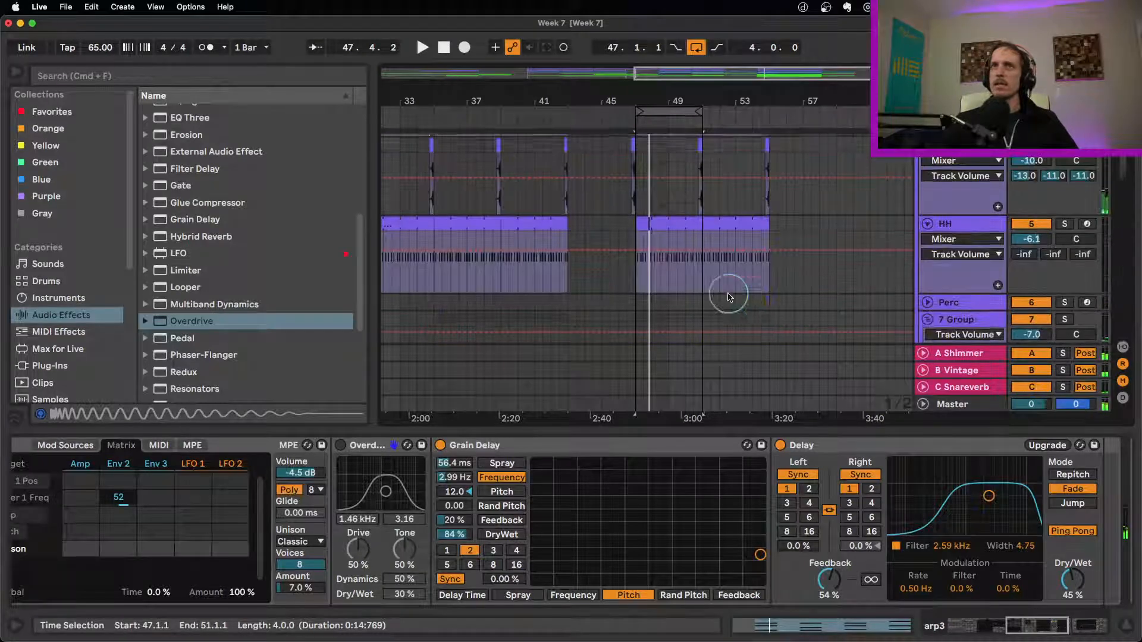
{"action": "scroll", "coordinate": [729, 297], "scroll_direction": "up", "scroll_amount": 3}
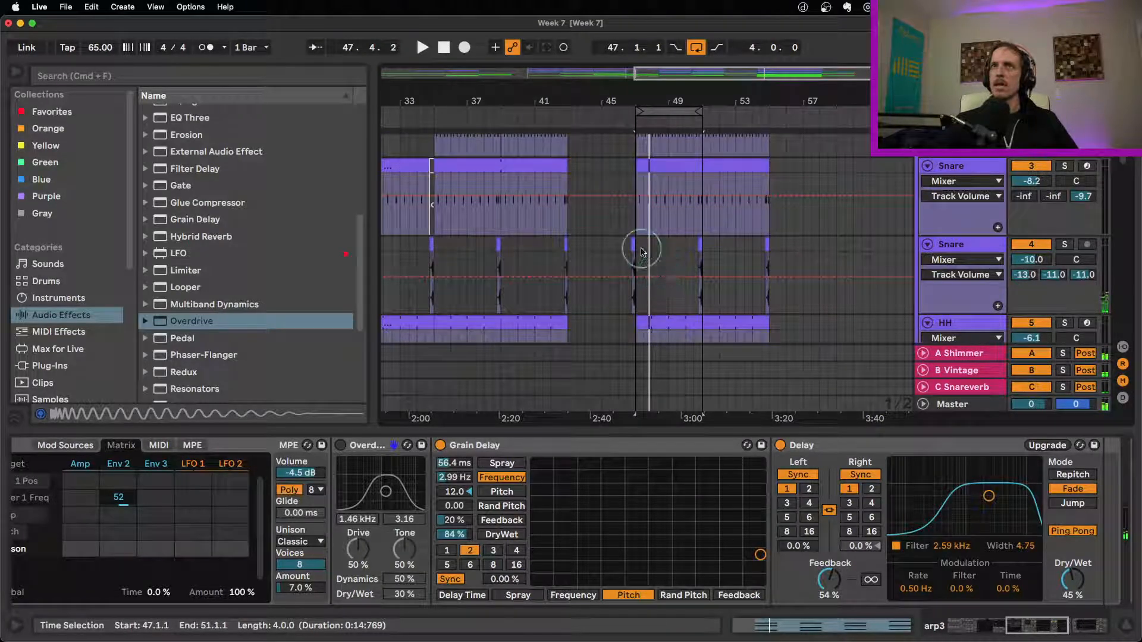
{"action": "left_click", "coordinate": [1064, 170]}
{"action": "key", "text": "space"}
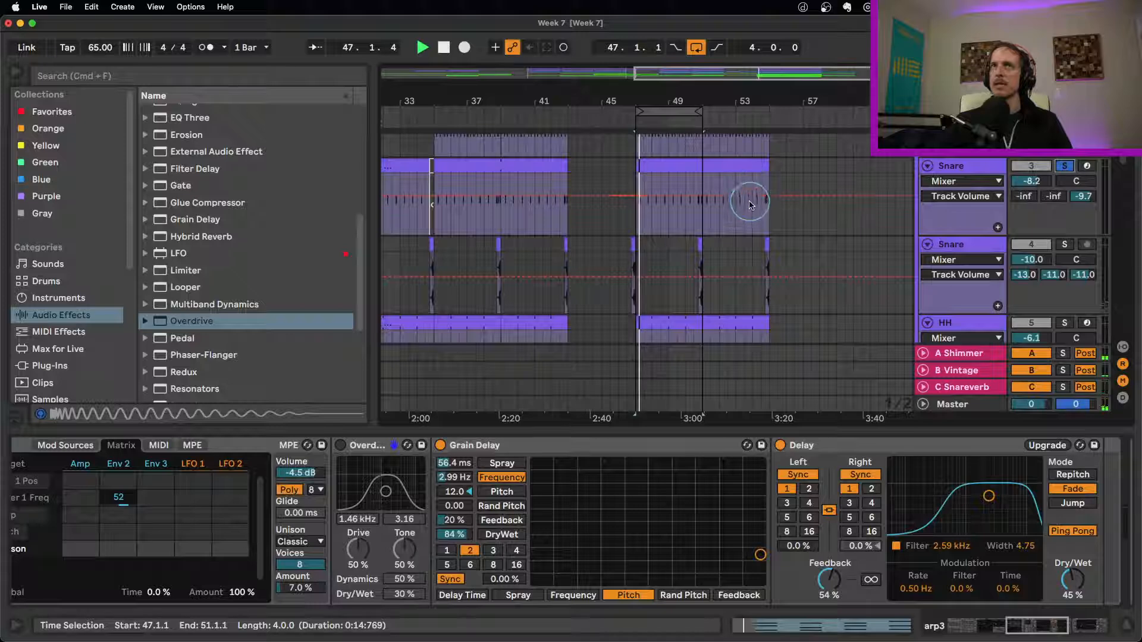
Solo Snare track 4 and audition its short delayed hits around the loop and just before locator 1.
{"action": "left_click", "coordinate": [707, 245]}
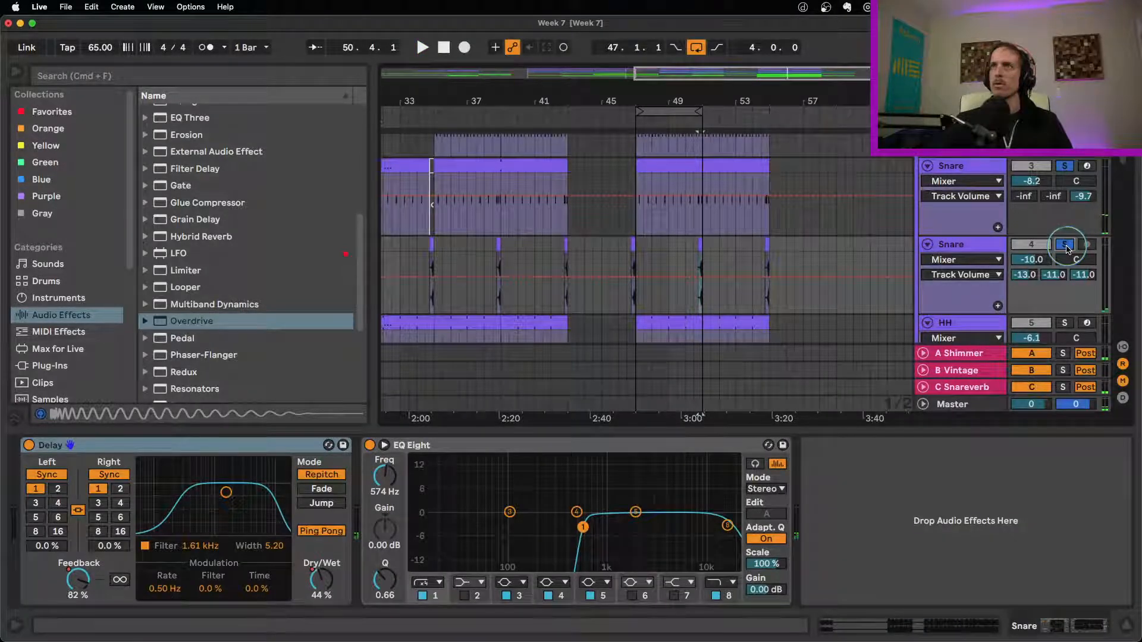
{"action": "left_click", "coordinate": [631, 250]}
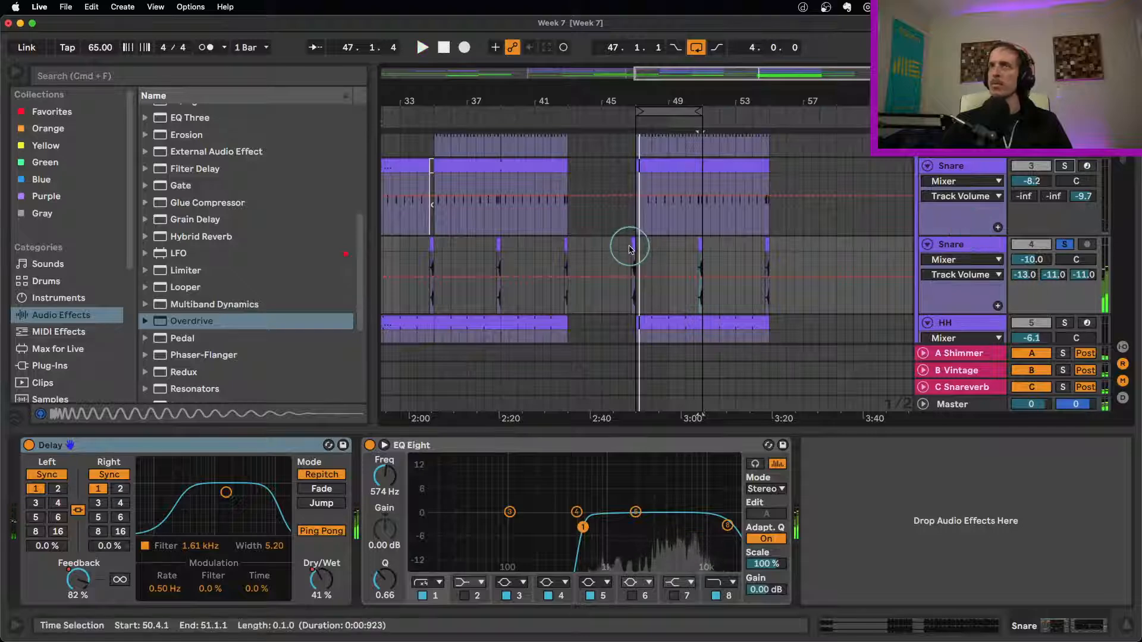
{"action": "key", "text": "space"}
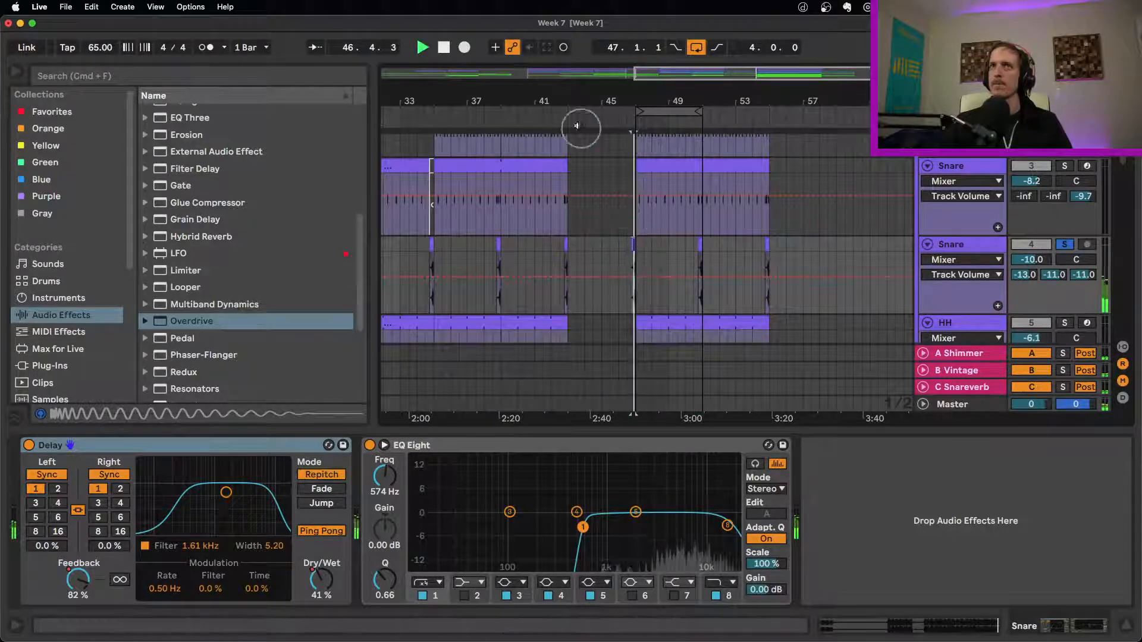
{"action": "key", "text": "space"}
{"action": "left_click_drag", "start_coordinate": [561, 98], "coordinate": [560, 98]}
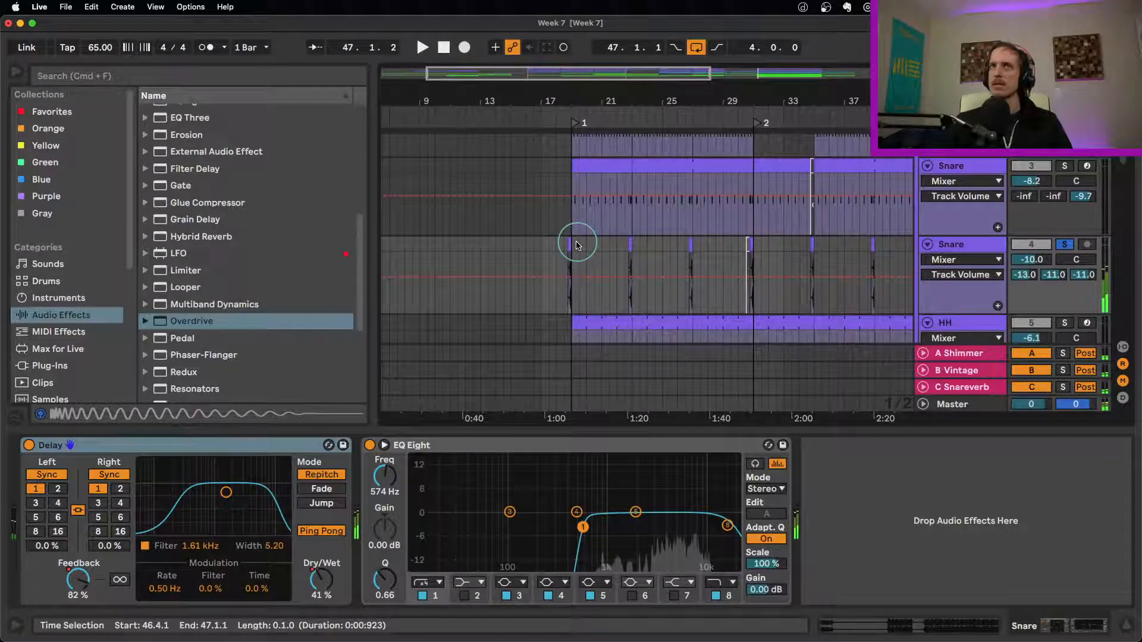
{"action": "left_click", "coordinate": [576, 245]}
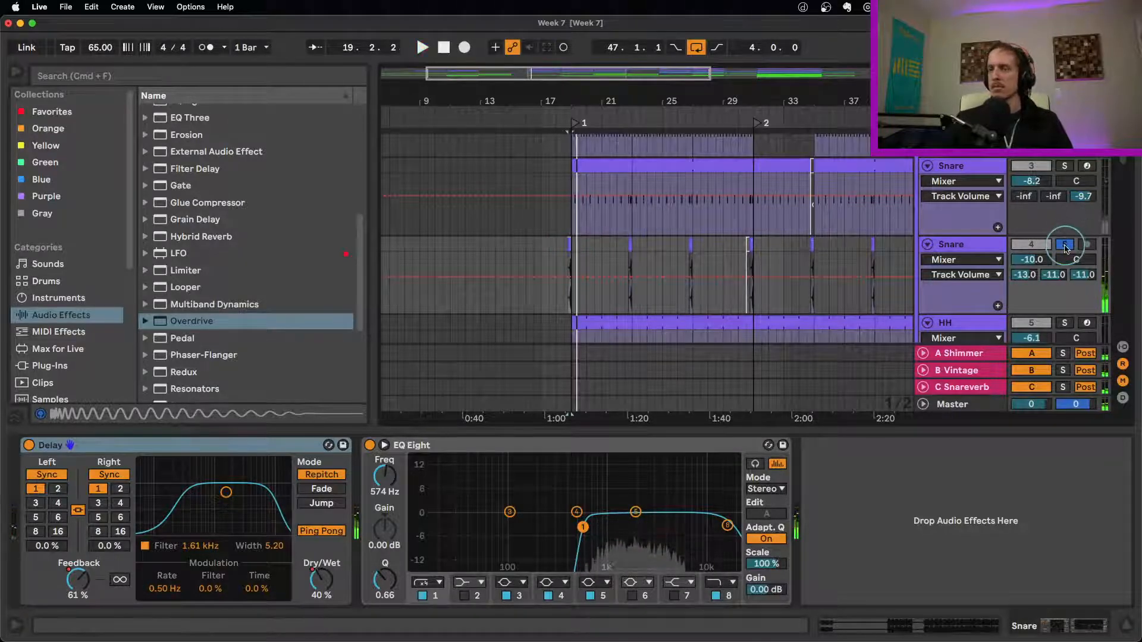
Take Snare track 4 out of solo and play the full mix from its delayed hit at 46.3.1, just before the loop.
{"action": "left_click_drag", "start_coordinate": [800, 93], "coordinate": [719, 152]}
{"action": "left_click", "coordinate": [736, 257]}
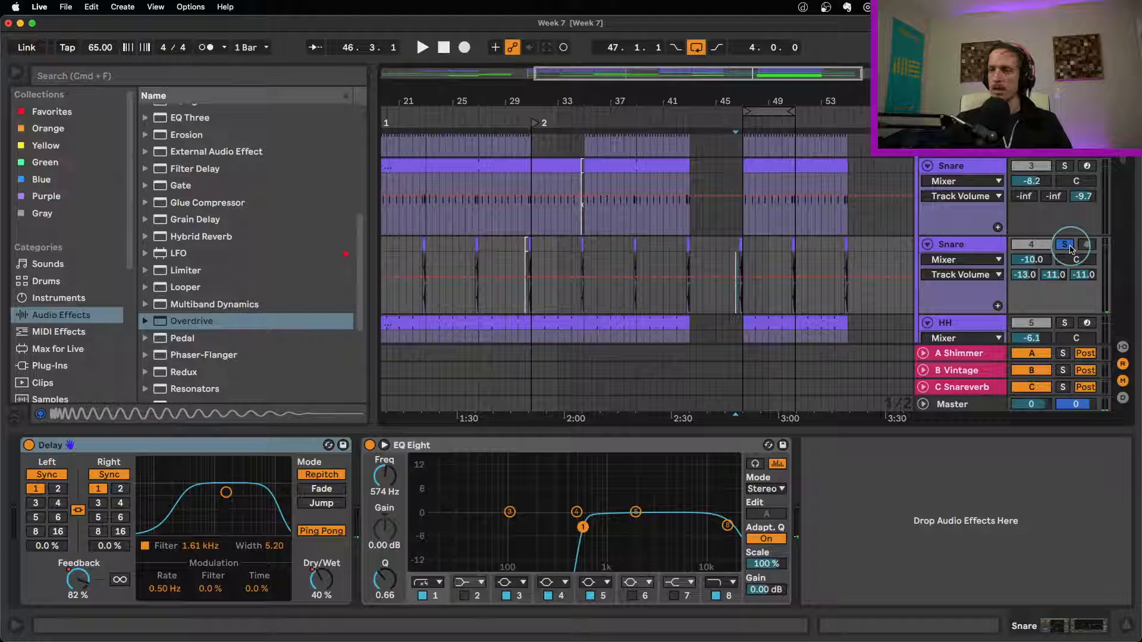
{"action": "left_click", "coordinate": [1034, 257]}
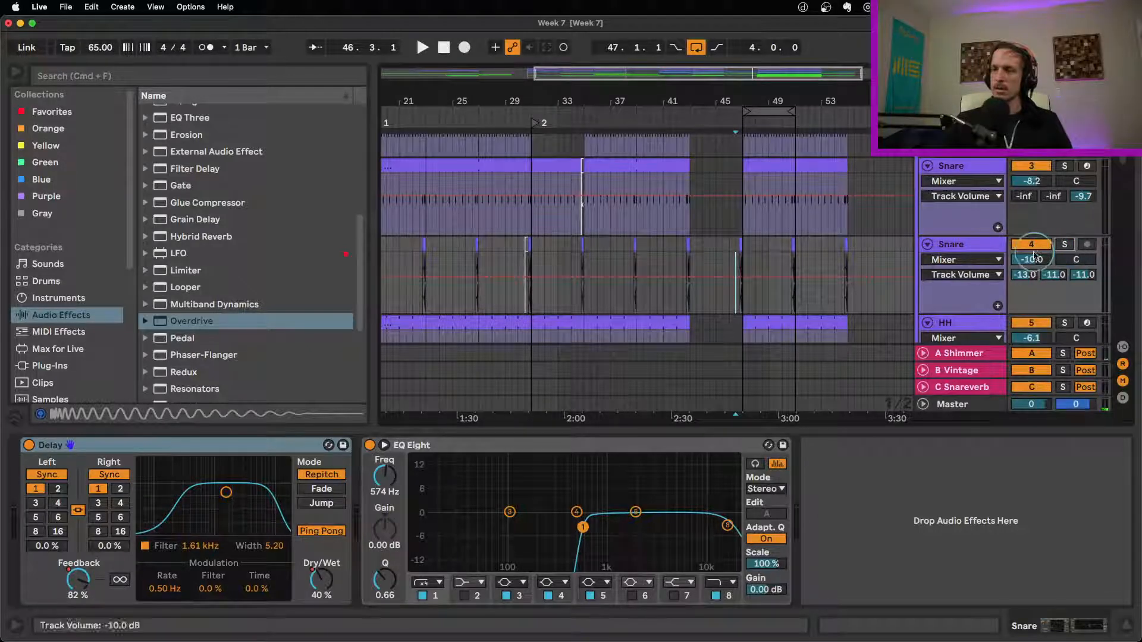
{"action": "left_click", "coordinate": [1026, 275]}
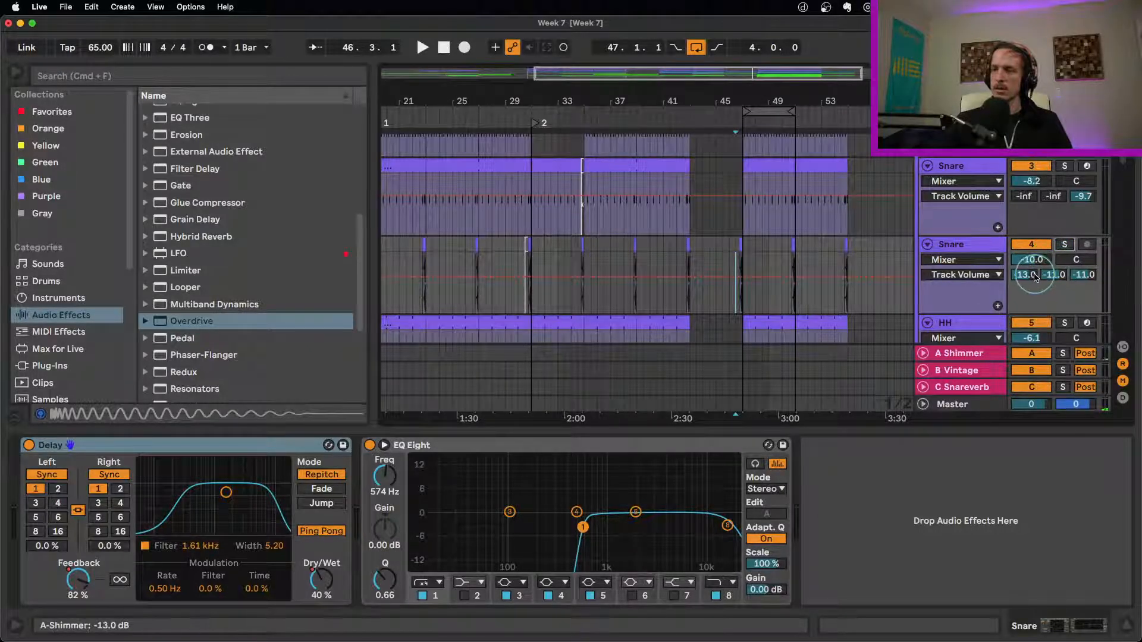
{"action": "left_click", "coordinate": [920, 261]}
{"action": "left_click", "coordinate": [743, 274]}
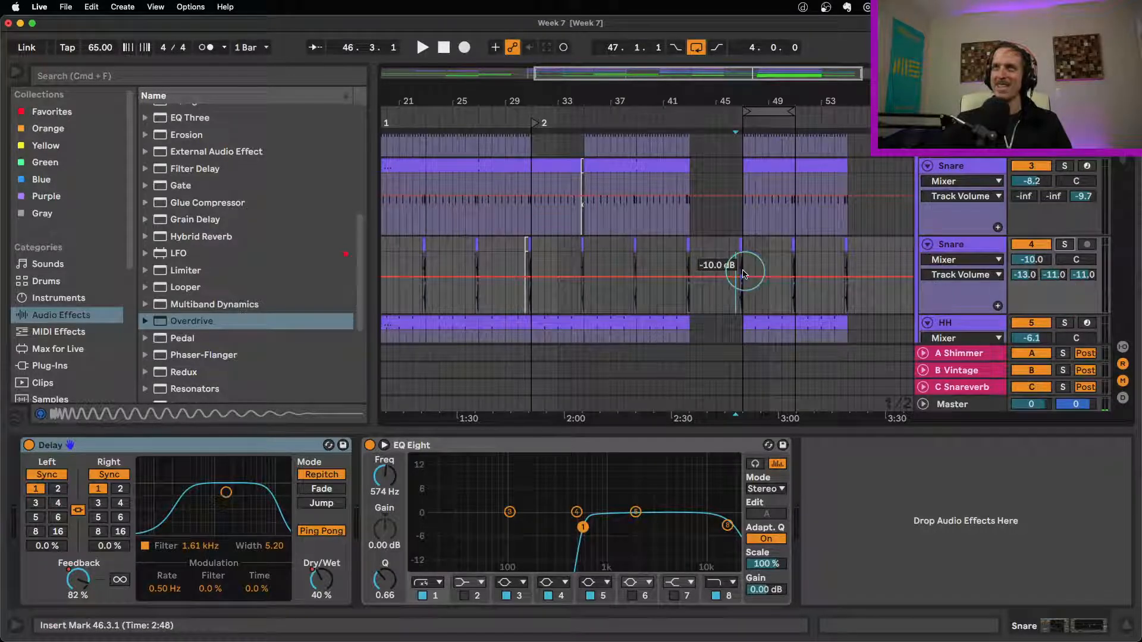
{"action": "key", "text": "space"}
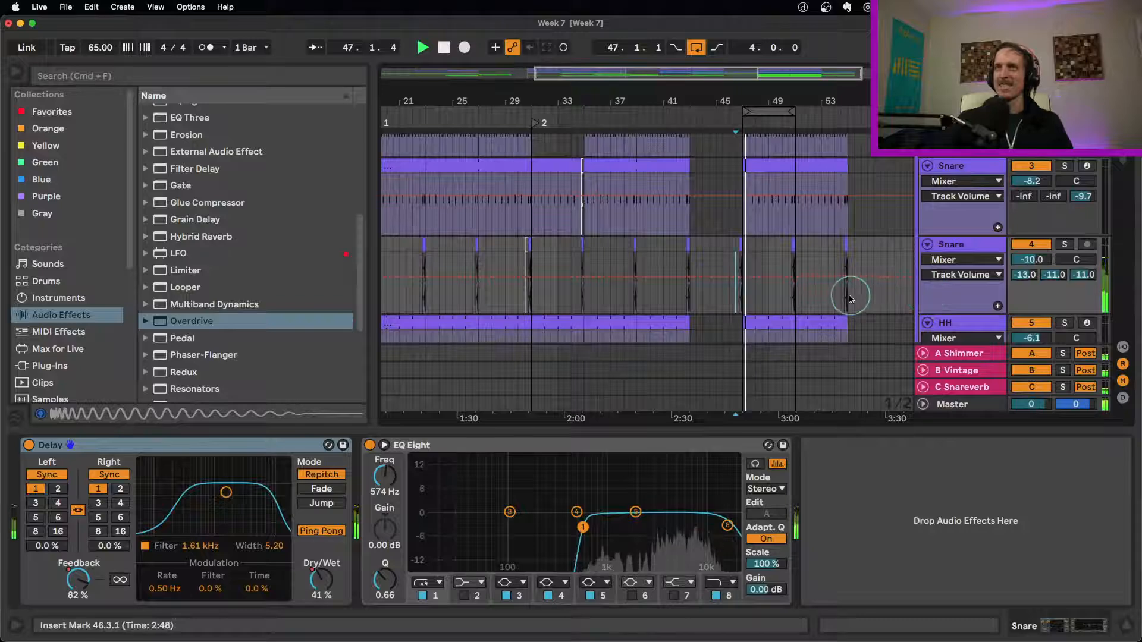
Lower the volume of arp3 track 28 to -9.3 dB.
{"action": "scroll", "coordinate": [853, 297], "scroll_direction": "down", "scroll_amount": 10}
{"action": "scroll", "coordinate": [920, 298], "scroll_direction": "down", "scroll_amount": 2}
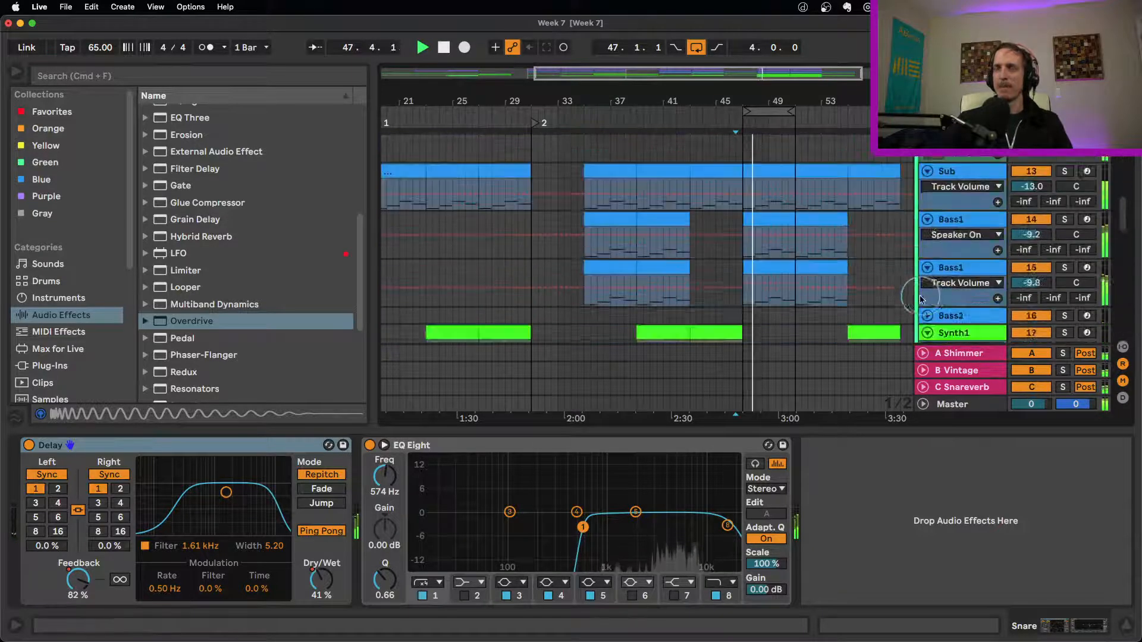
{"action": "left_click", "coordinate": [1126, 626]}
{"action": "scroll", "coordinate": [904, 405], "scroll_direction": "down", "scroll_amount": 5}
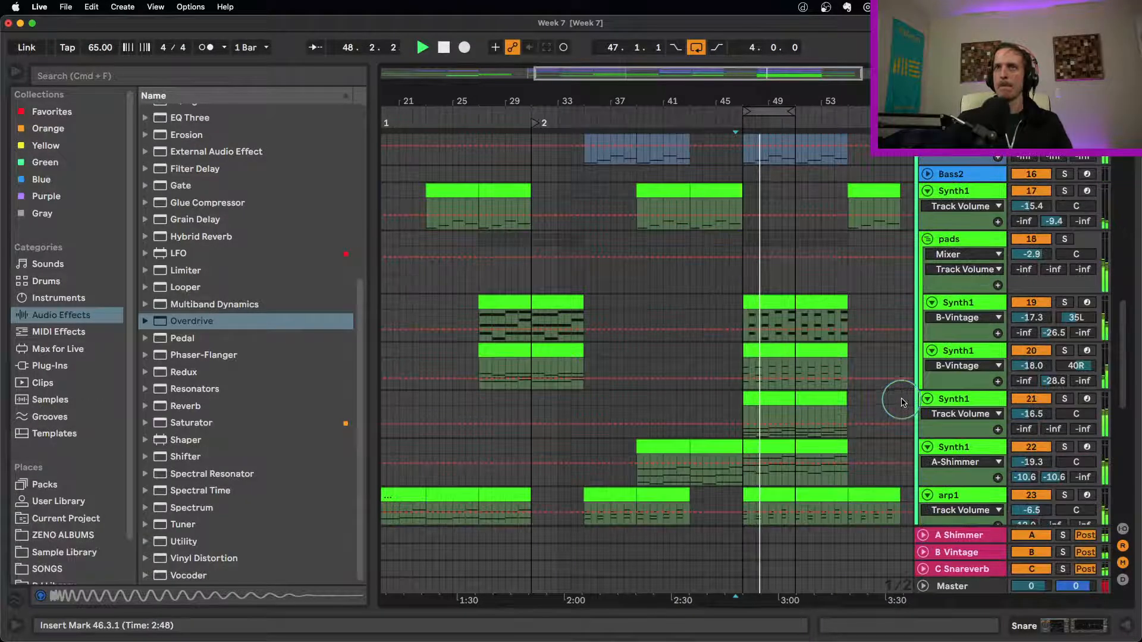
{"action": "scroll", "coordinate": [901, 405], "scroll_direction": "down", "scroll_amount": 4}
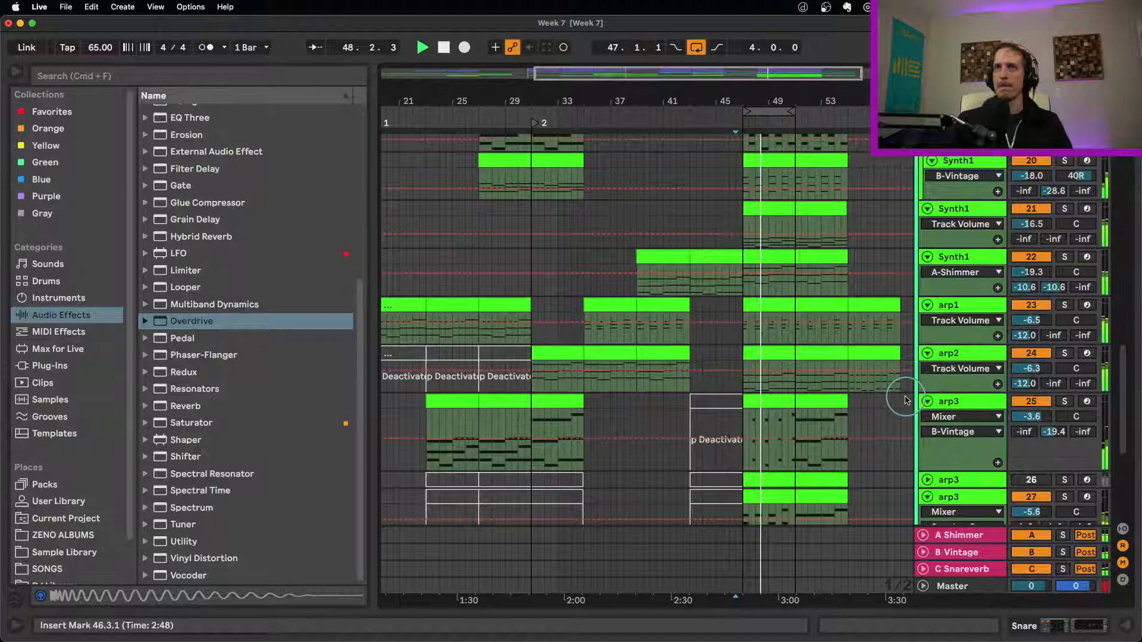
{"action": "scroll", "coordinate": [906, 401], "scroll_direction": "down", "scroll_amount": 5}
{"action": "left_click_drag", "start_coordinate": [1035, 372], "coordinate": [1034, 382]}
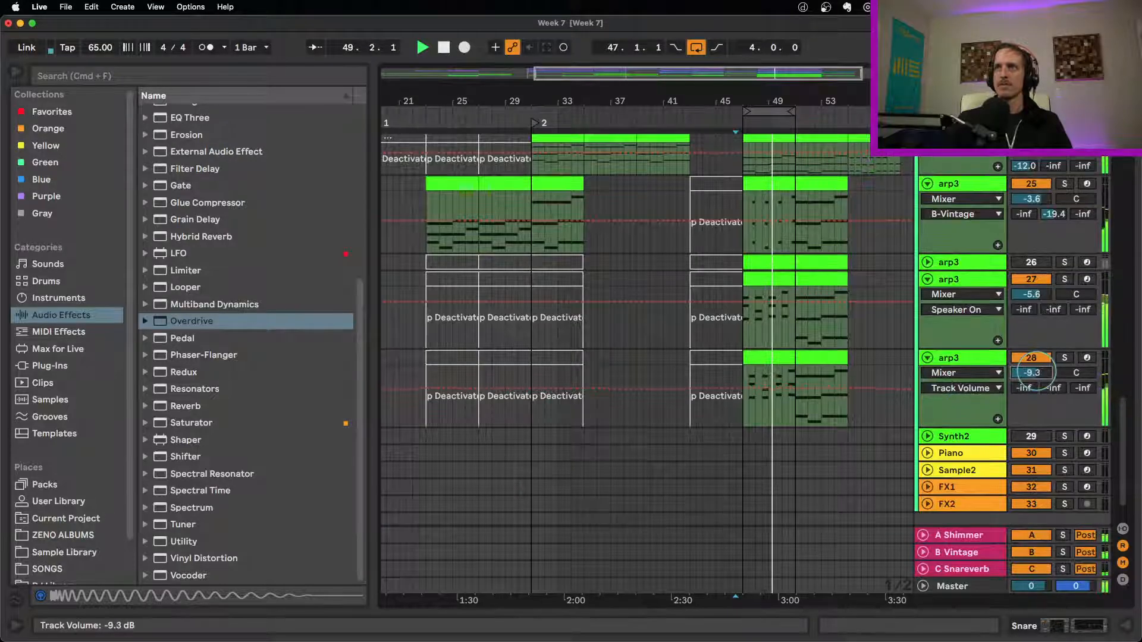
Set the Arpeggiator rate on arp3 track 28 to 1/16 and turn off the arrangement loop.
{"action": "double_click", "coordinate": [978, 365]}
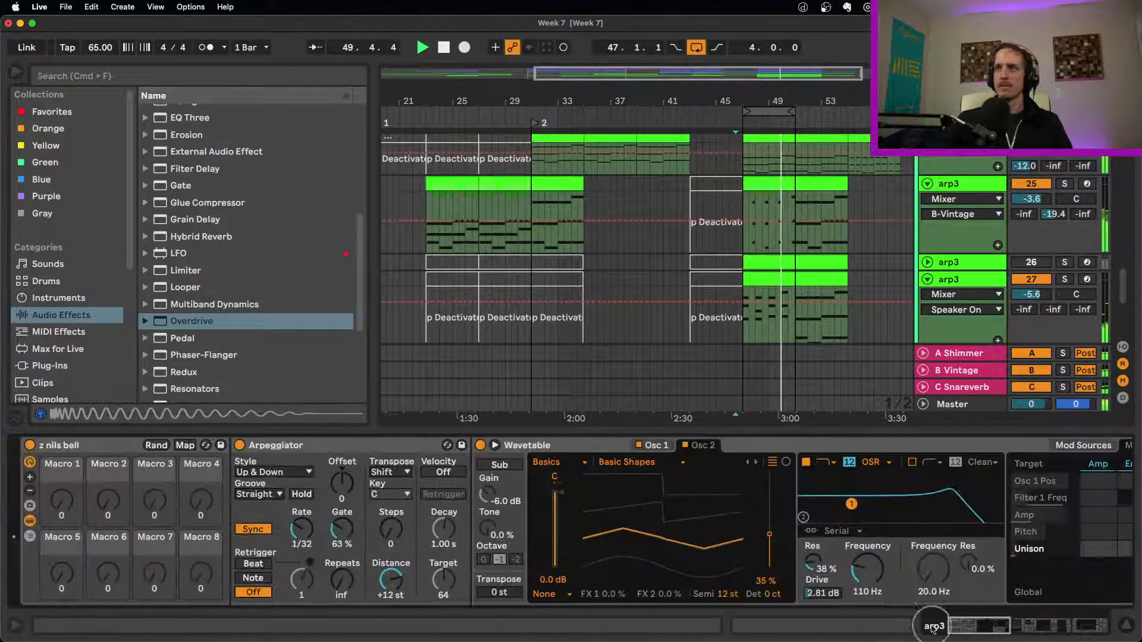
{"action": "left_click", "coordinate": [306, 538]}
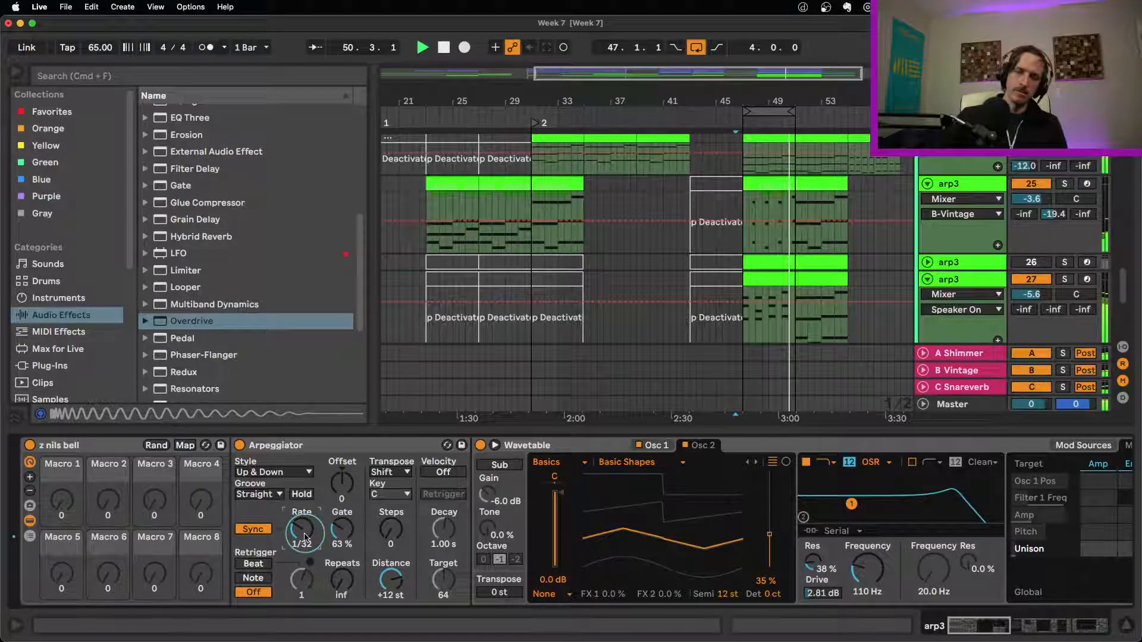
{"action": "left_click_drag", "start_coordinate": [305, 538], "coordinate": [305, 526]}
{"action": "left_click", "coordinate": [696, 47]}
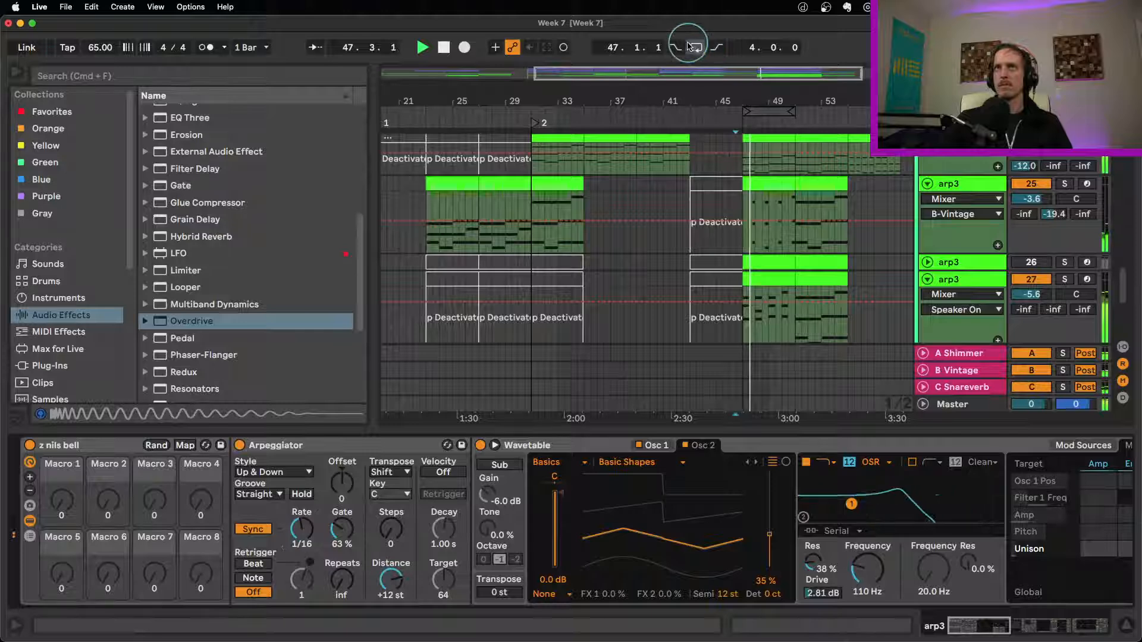
Insert a Pedal between Wavetable and Saturator on Bass1 track 15, in Fuzz mode with dry/wet at 70%.
{"action": "scroll", "coordinate": [916, 271], "scroll_direction": "up", "scroll_amount": 1}
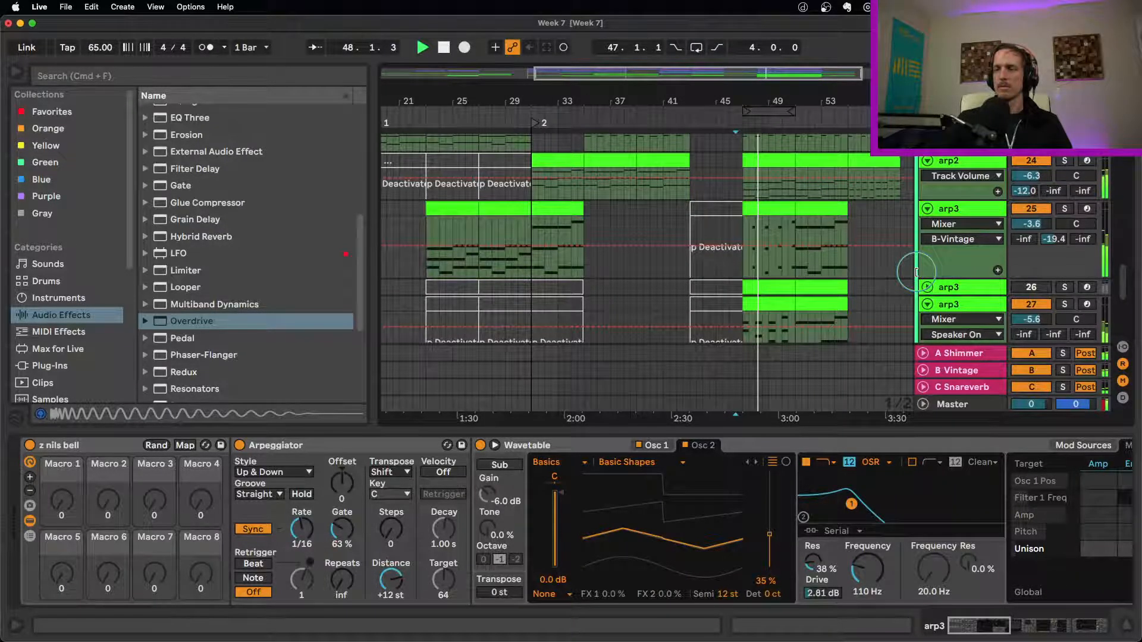
{"action": "scroll", "coordinate": [916, 271], "scroll_direction": "up", "scroll_amount": 5}
{"action": "left_click", "coordinate": [1130, 622]}
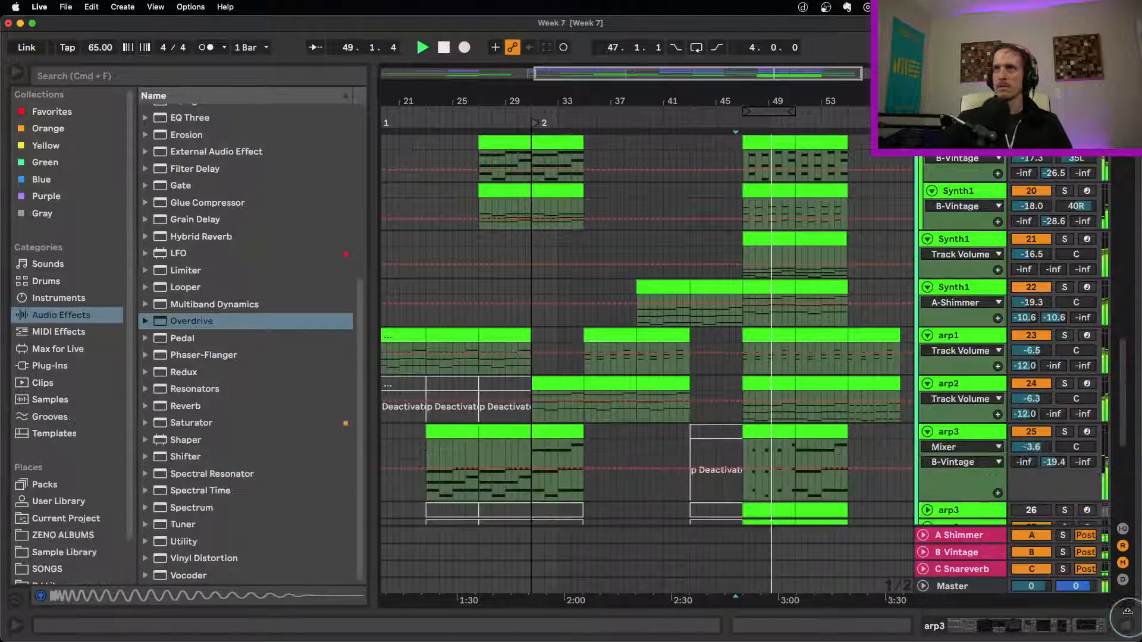
{"action": "left_click_drag", "start_coordinate": [1121, 357], "coordinate": [1115, 295]}
{"action": "double_click", "coordinate": [952, 273]}
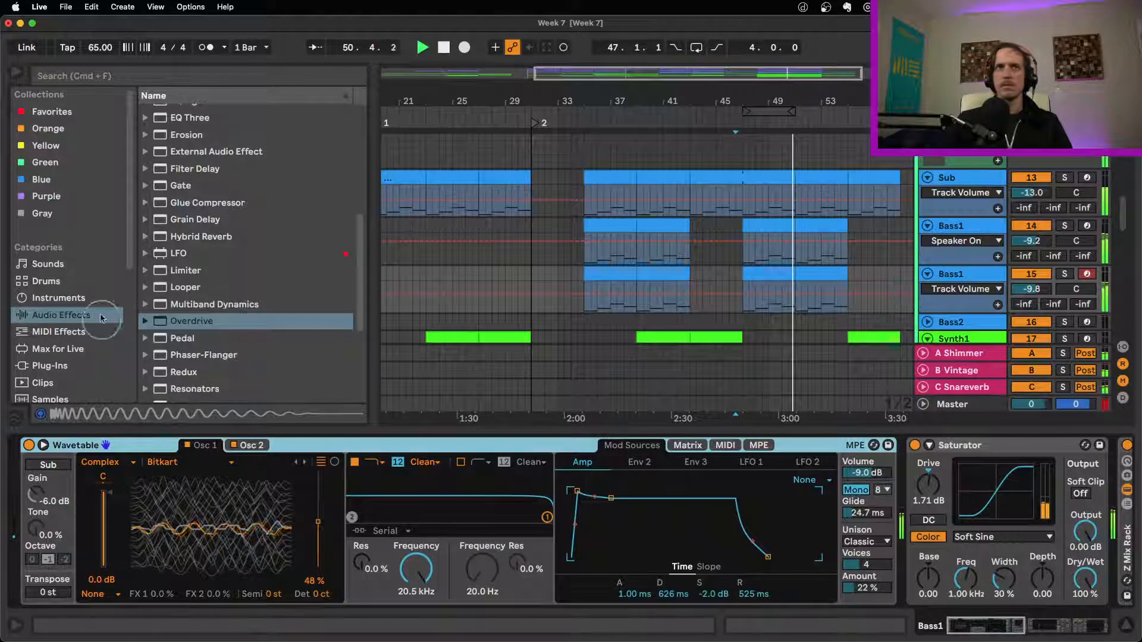
{"action": "key", "text": "Down"}
{"action": "left_click", "coordinate": [881, 493]}
{"action": "key", "text": "Return"}
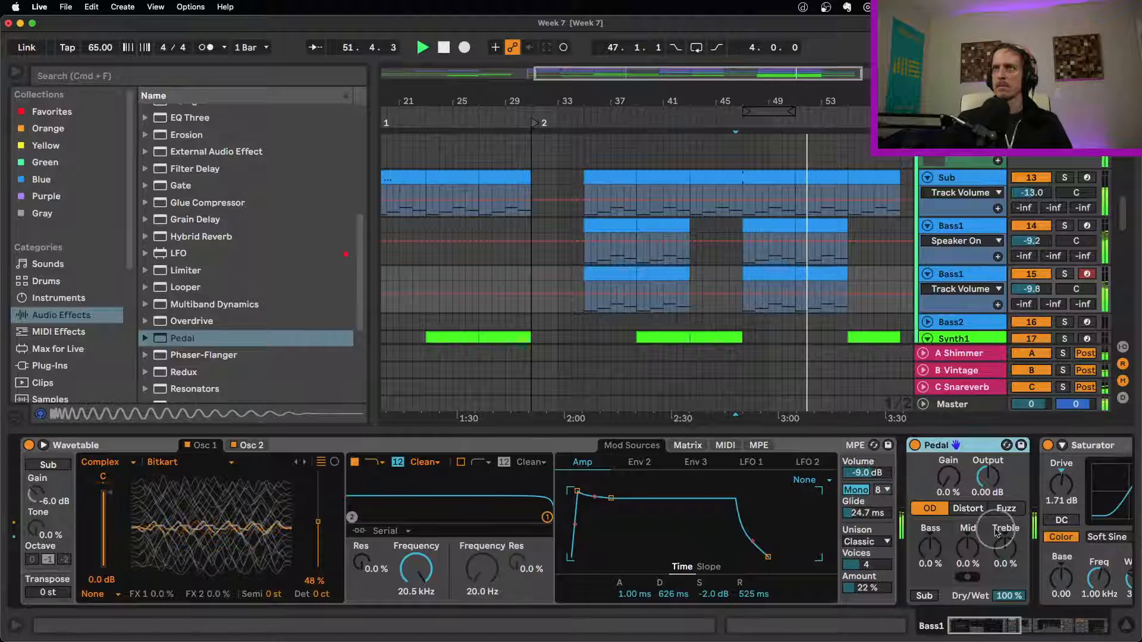
{"action": "left_click", "coordinate": [990, 510]}
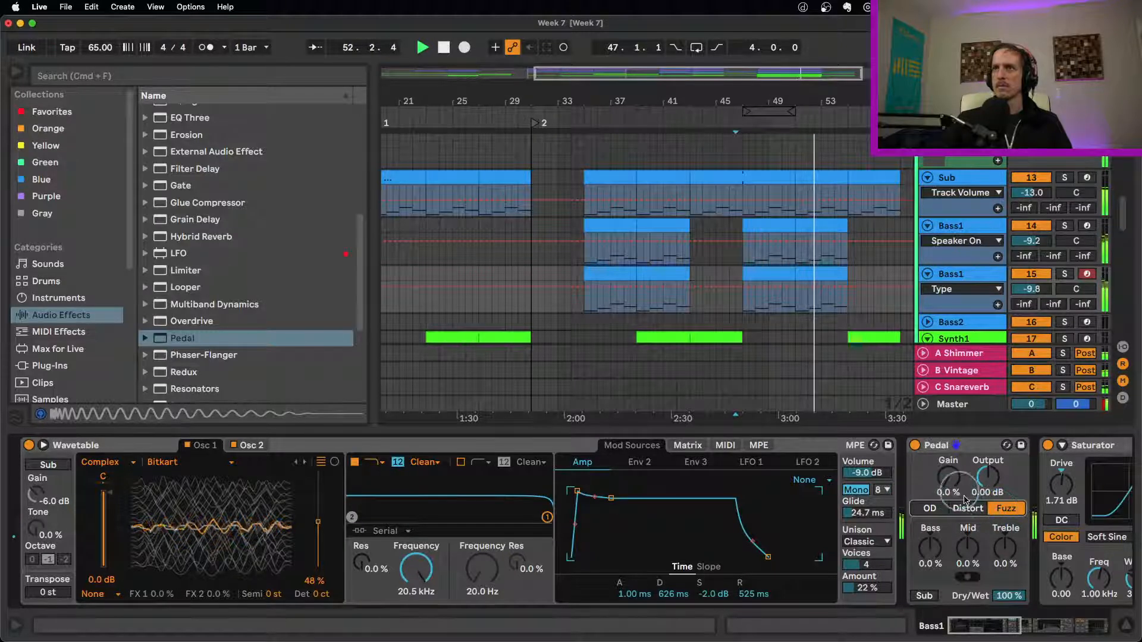
{"action": "left_click_drag", "start_coordinate": [1009, 595], "coordinate": [1009, 604]}
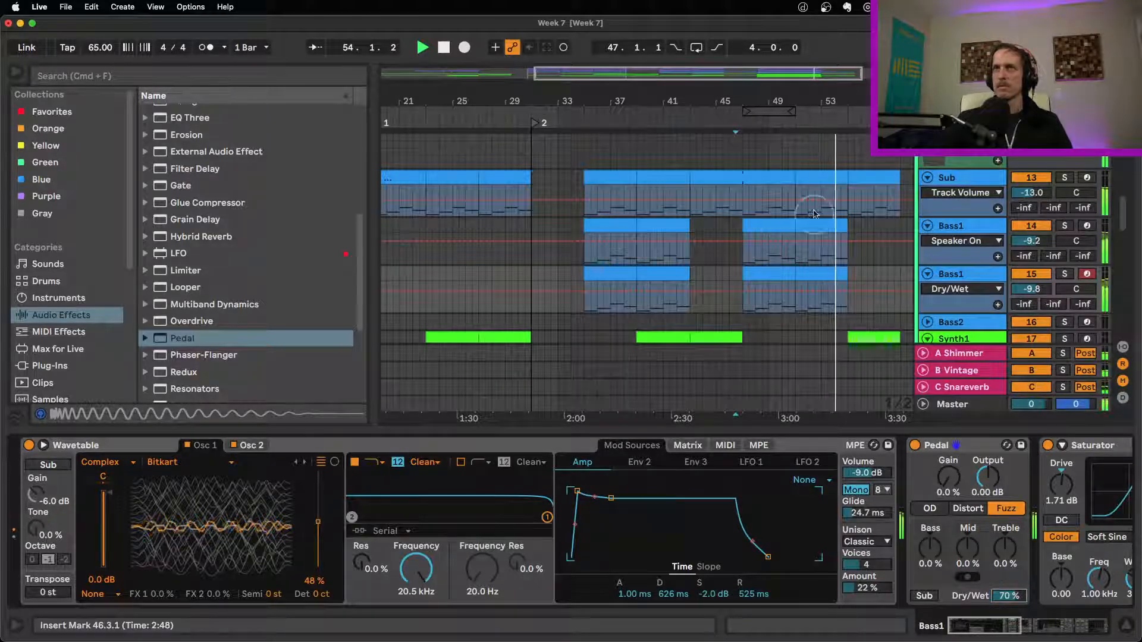
Copy the last Synth1 track 17 clip from bar 55 to bar 51, directly in front of the original.
{"action": "left_click_drag", "start_coordinate": [785, 105], "coordinate": [865, 91]}
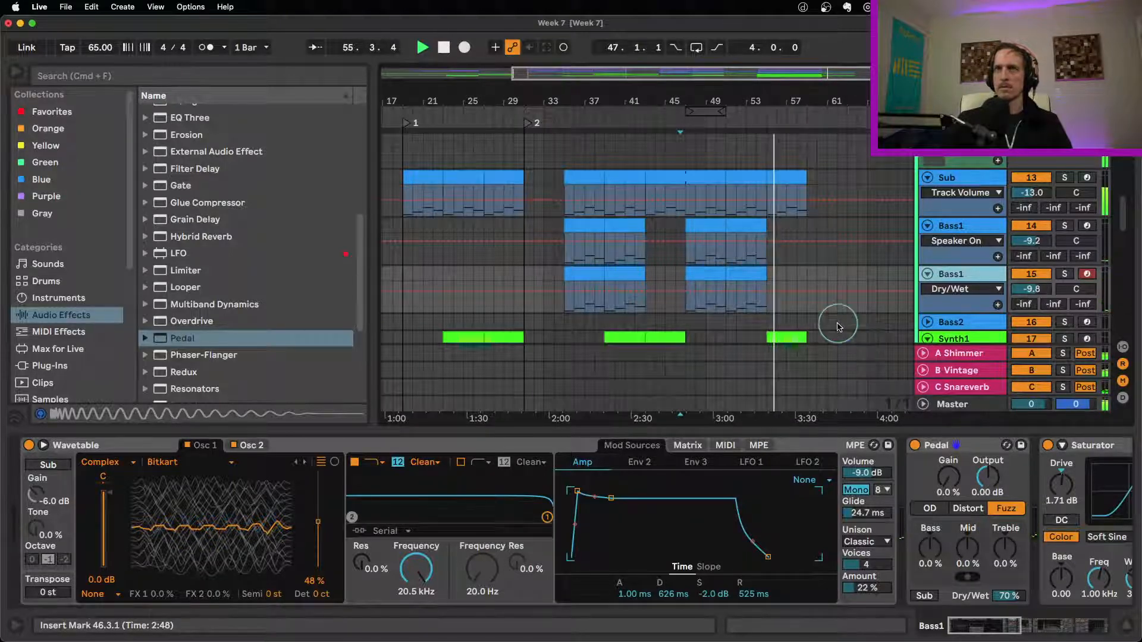
{"action": "scroll", "coordinate": [857, 316], "scroll_direction": "down", "scroll_amount": 4}
{"action": "scroll", "coordinate": [859, 314], "scroll_direction": "down", "scroll_amount": 1}
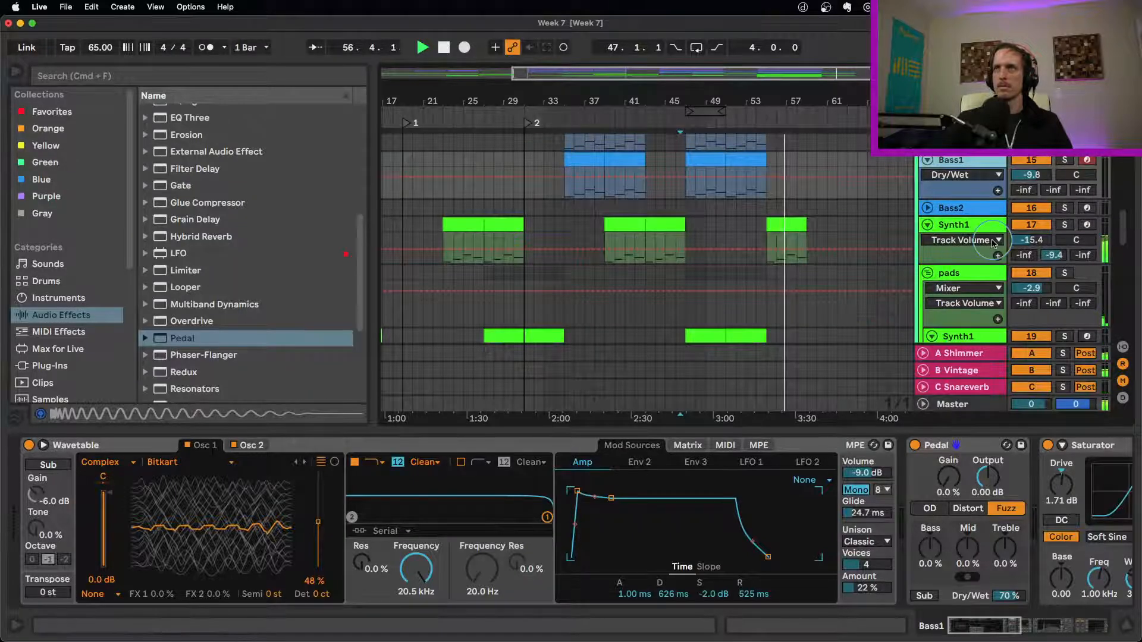
{"action": "left_click", "coordinate": [786, 223]}
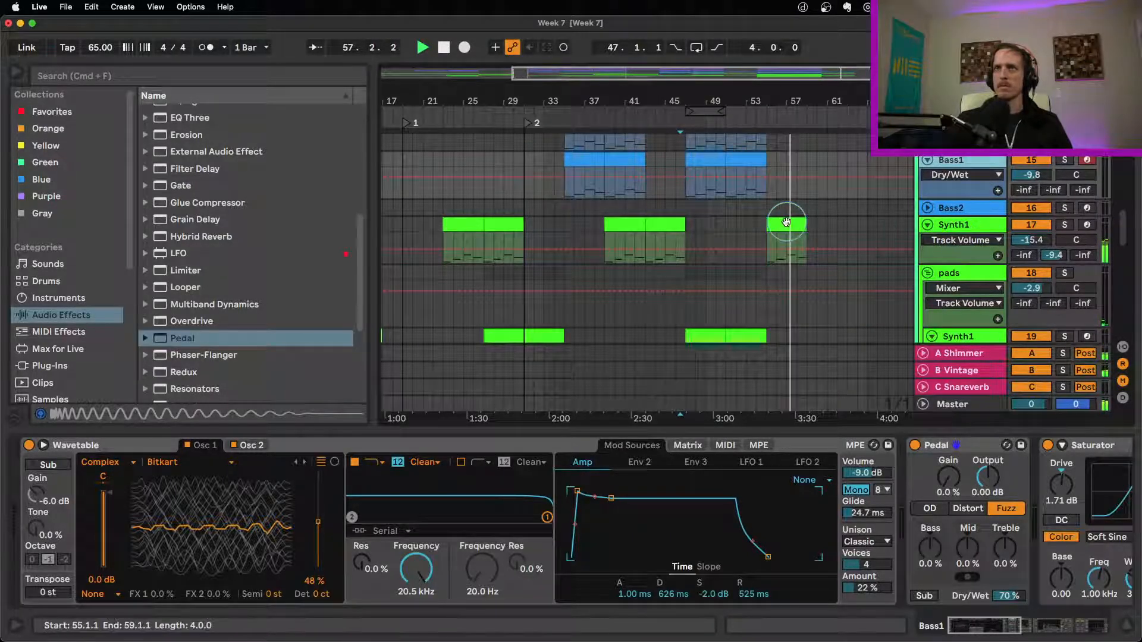
{"action": "left_click_drag", "start_coordinate": [787, 223], "coordinate": [745, 225]}
Transpose all notes of the copied Synth1 clip up one octave, to E1 - B3.
{"action": "double_click", "coordinate": [745, 225]}
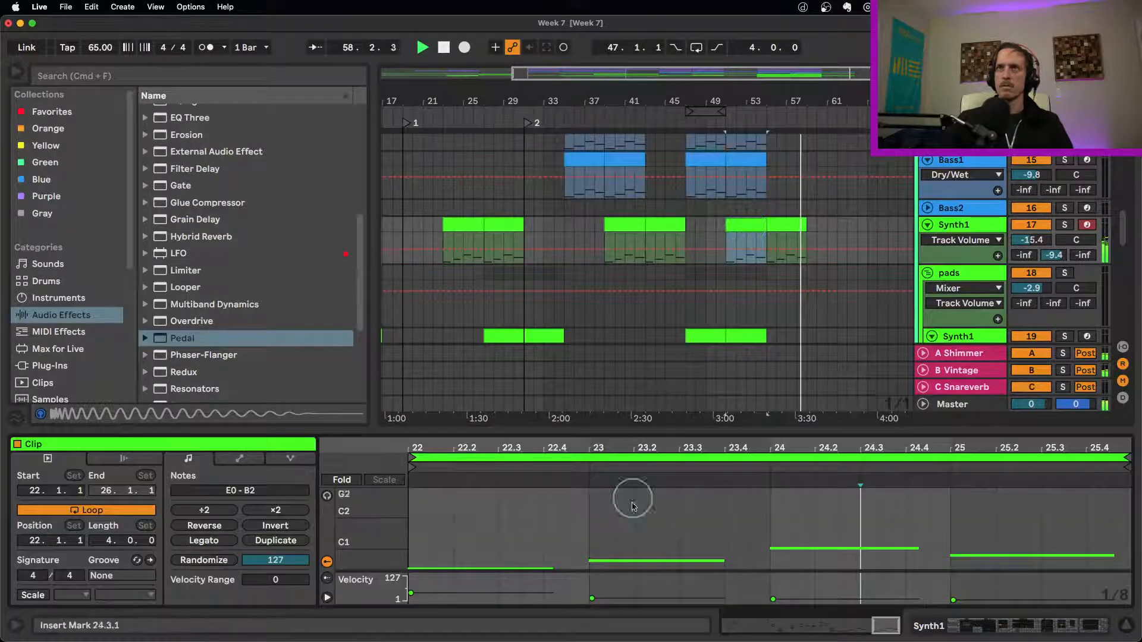
{"action": "key", "text": "super+a"}
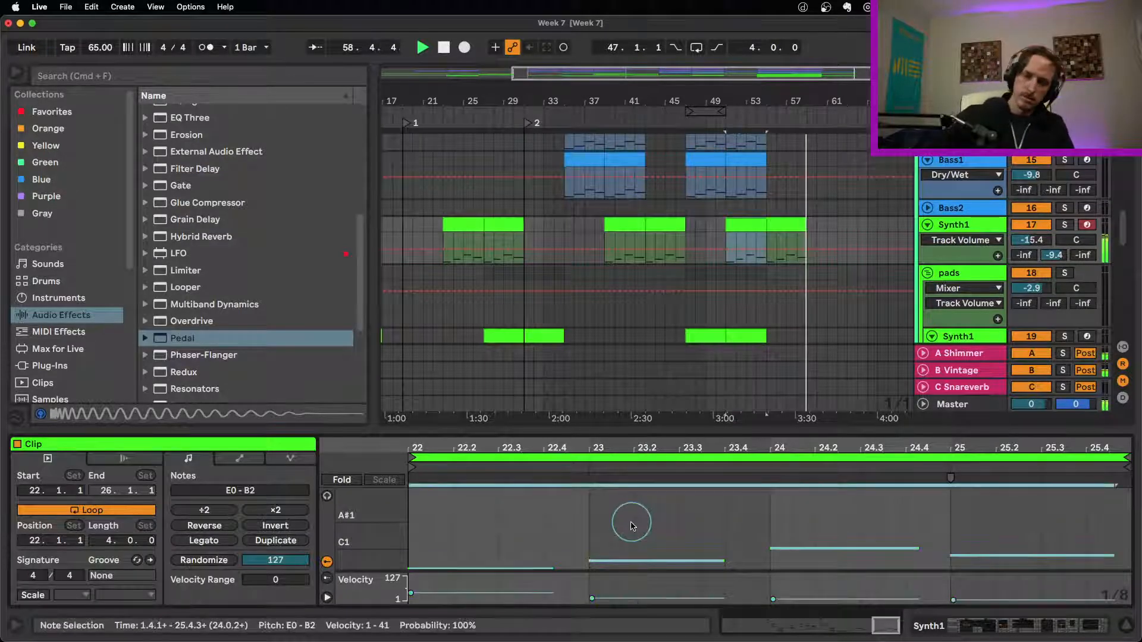
{"action": "key", "text": "shift+Up"}
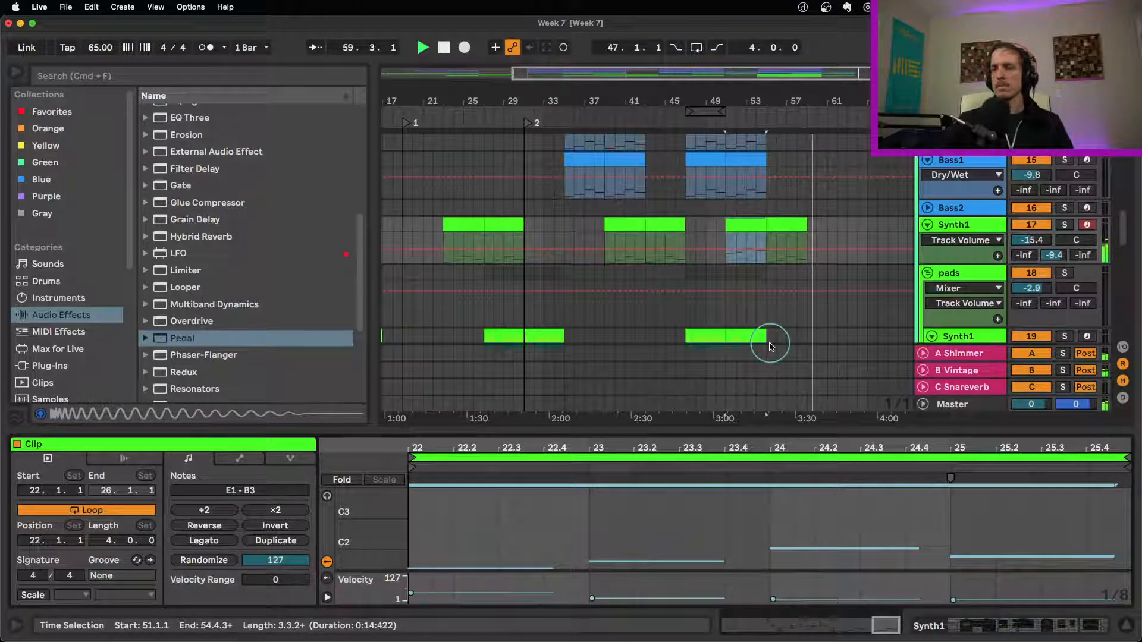
Audition the transposed Synth1 clip from bar 51, first soloed and back in the full mix.
{"action": "left_click", "coordinate": [1065, 225]}
{"action": "key", "text": "space"}
{"action": "key", "text": "space"}
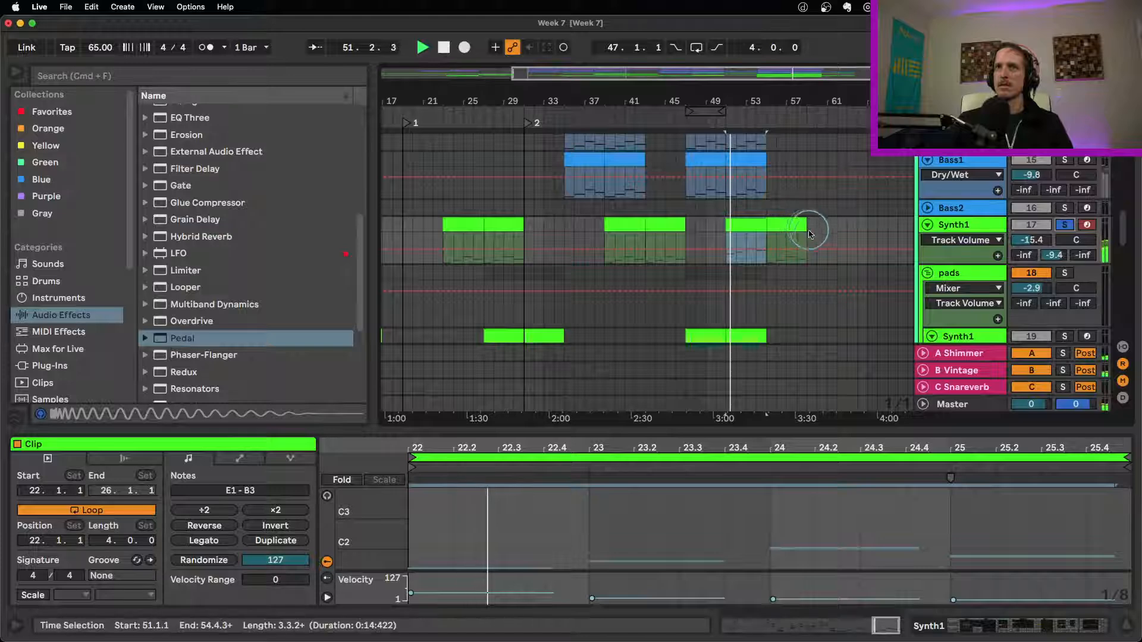
{"action": "left_click", "coordinate": [1064, 225]}
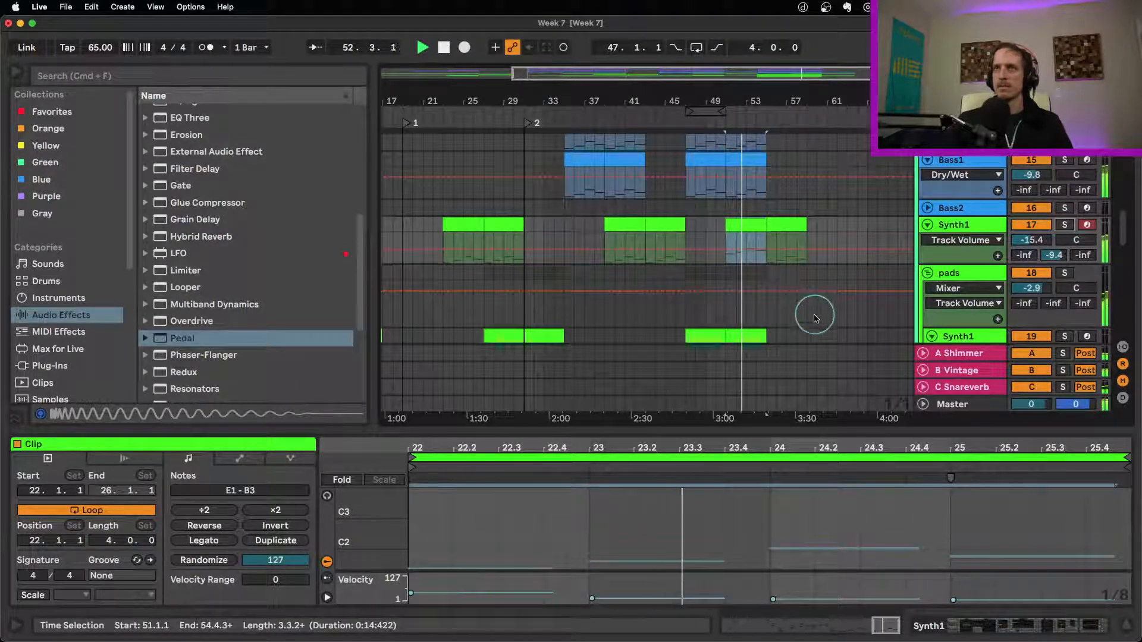
Duplicate the bar 47 clip of arp3 track 28 over the clip in bars 51 to 55.
{"action": "left_click", "coordinate": [1127, 628]}
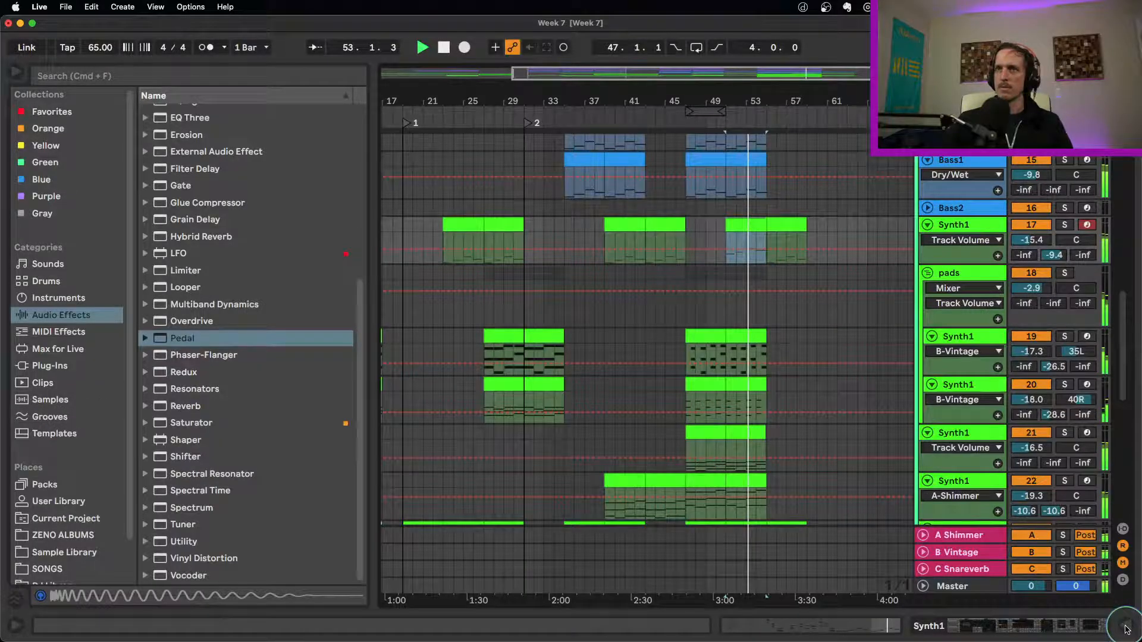
{"action": "scroll", "coordinate": [853, 421], "scroll_direction": "down", "scroll_amount": 10}
{"action": "scroll", "coordinate": [821, 410], "scroll_direction": "up", "scroll_amount": 2}
{"action": "left_click", "coordinate": [748, 358]}
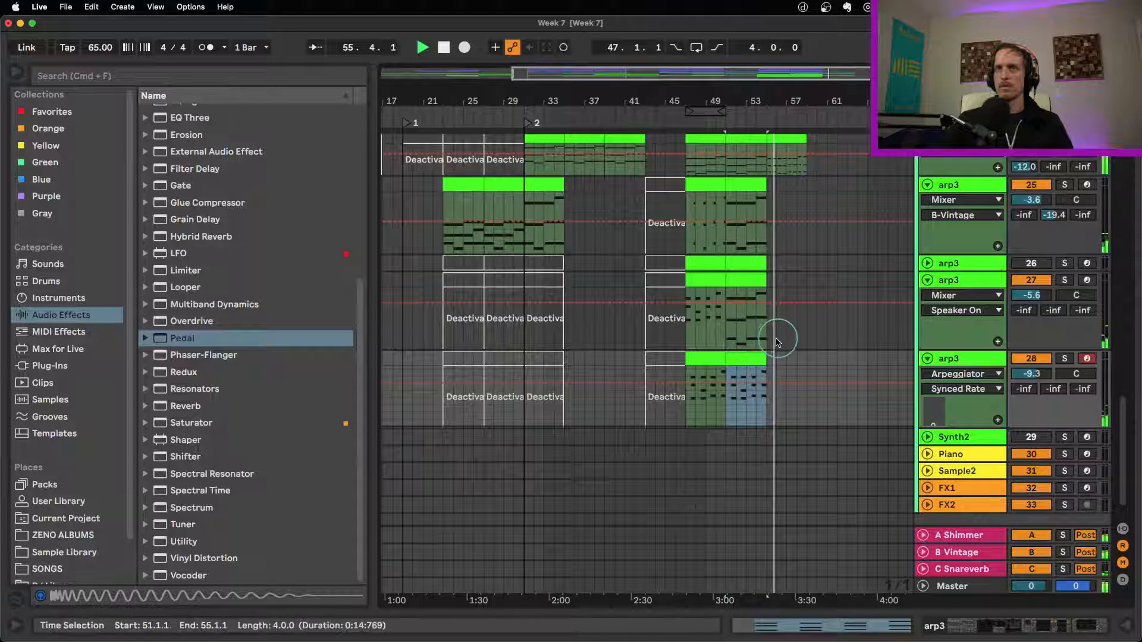
Stop playback and automate Synth1 track 17's A-Shimmer send to rise from -inf at bar 51 to -18.18 dB by bar 59.
{"action": "scroll", "coordinate": [778, 334], "scroll_direction": "up", "scroll_amount": 1}
{"action": "scroll", "coordinate": [802, 358], "scroll_direction": "up", "scroll_amount": 3}
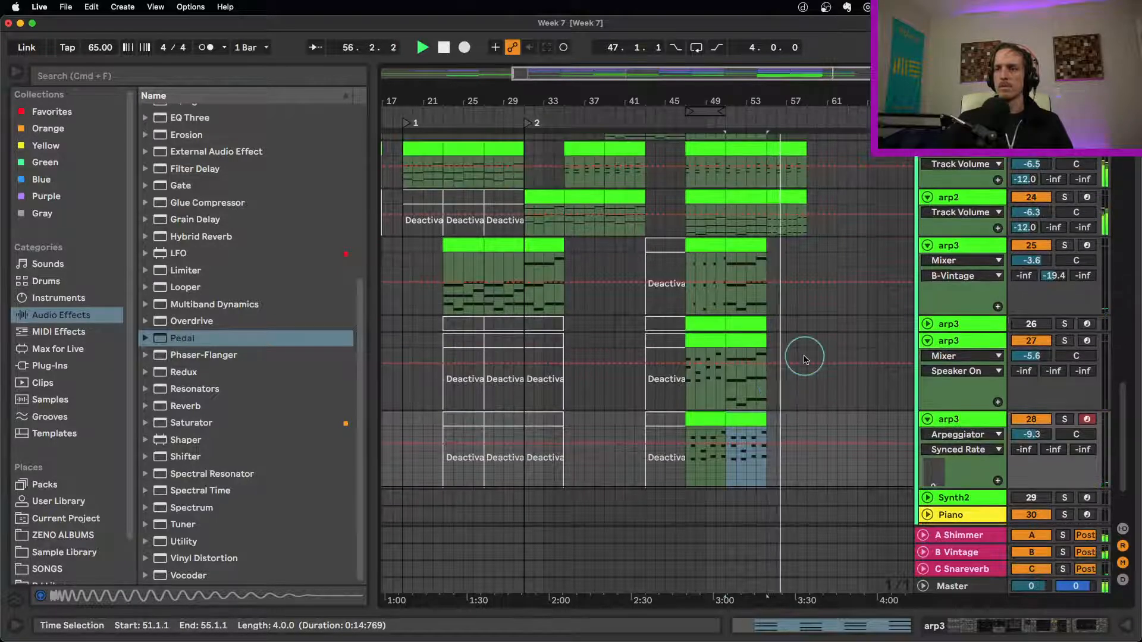
{"action": "scroll", "coordinate": [797, 355], "scroll_direction": "up", "scroll_amount": 2}
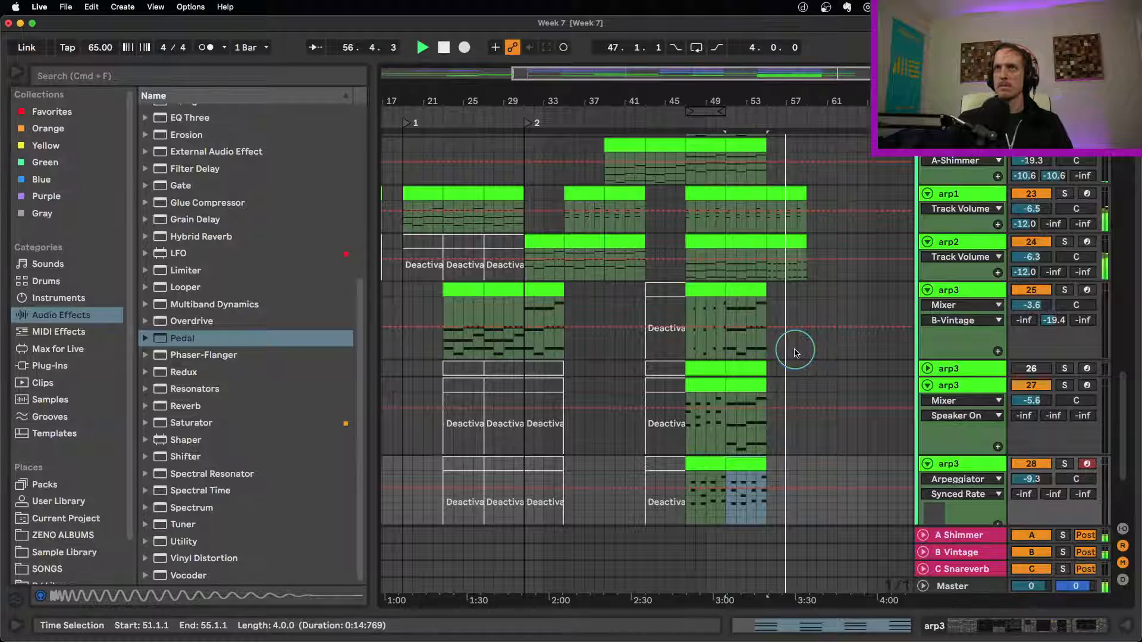
{"action": "scroll", "coordinate": [795, 354], "scroll_direction": "up", "scroll_amount": 12}
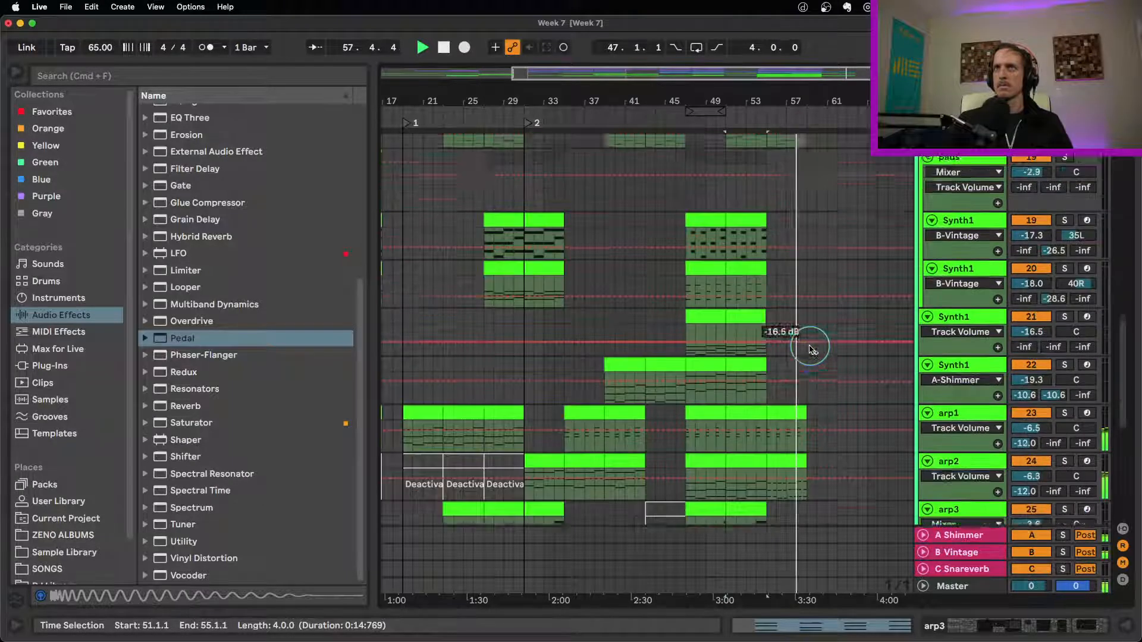
{"action": "scroll", "coordinate": [810, 350], "scroll_direction": "up", "scroll_amount": 3}
{"action": "scroll", "coordinate": [838, 274], "scroll_direction": "up", "scroll_amount": 1}
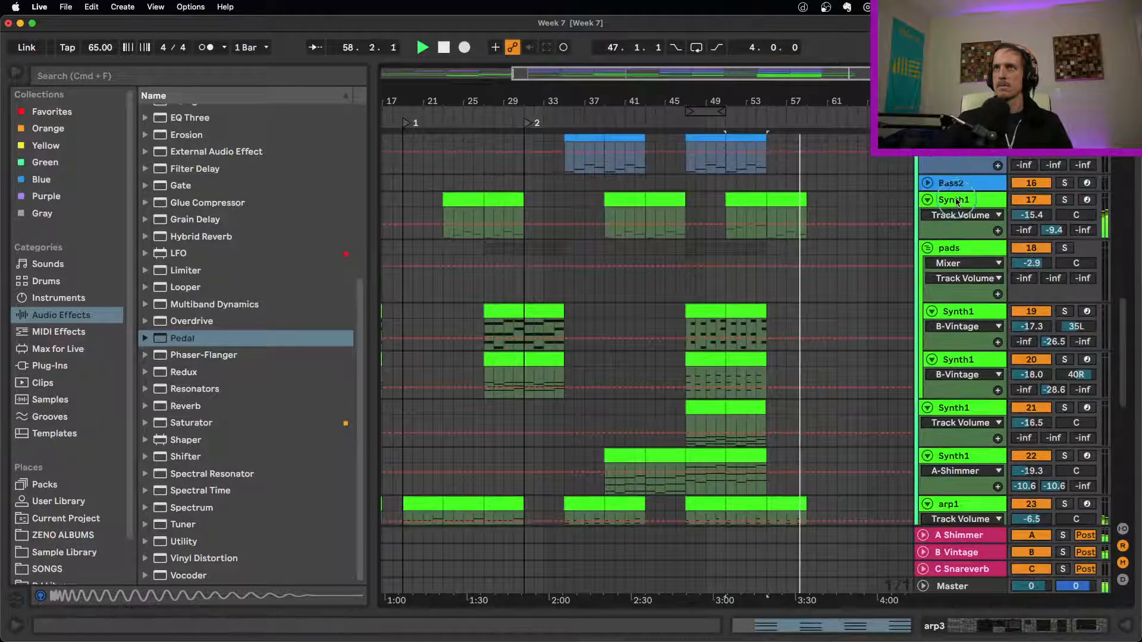
{"action": "left_click", "coordinate": [1032, 214]}
{"action": "left_click", "coordinate": [1024, 229]}
{"action": "key", "text": "space"}
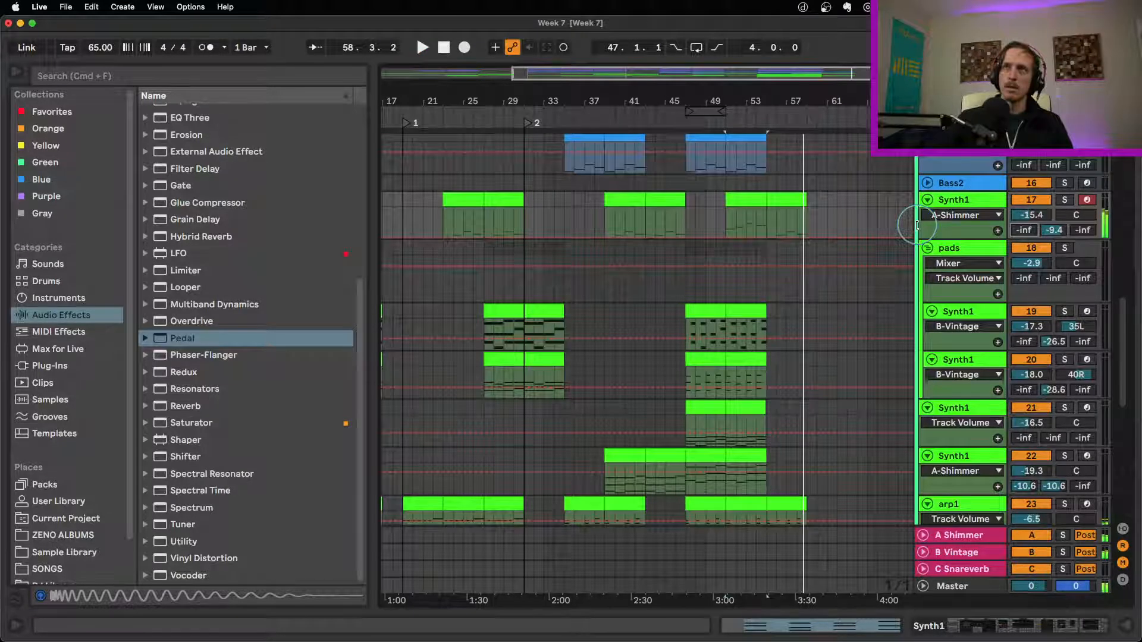
{"action": "left_click", "coordinate": [740, 238]}
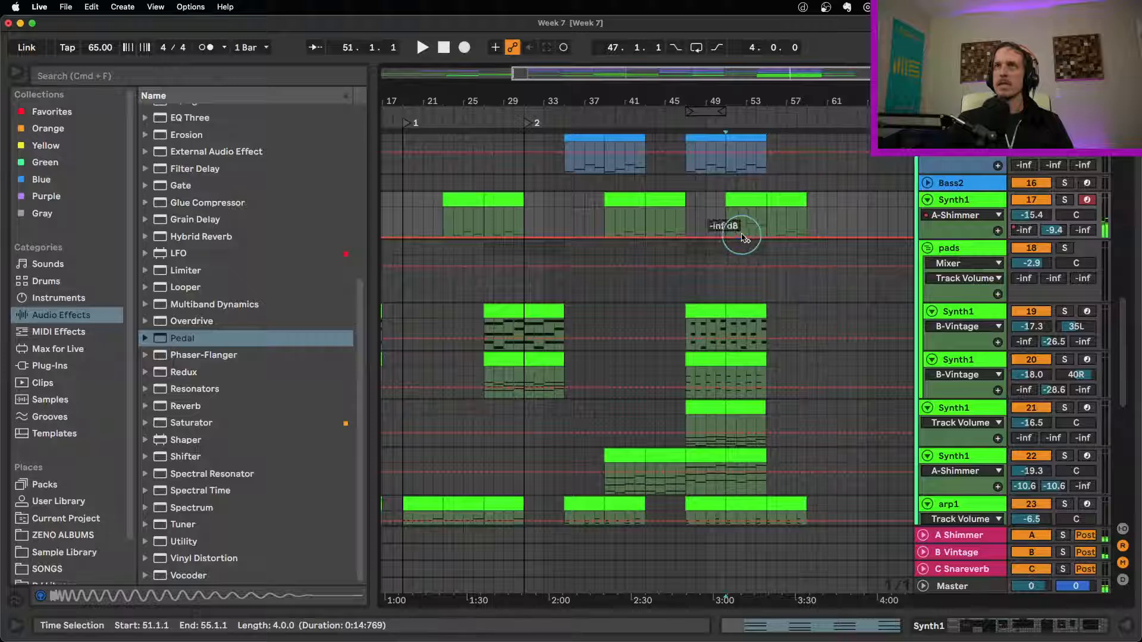
{"action": "left_click", "coordinate": [805, 223]}
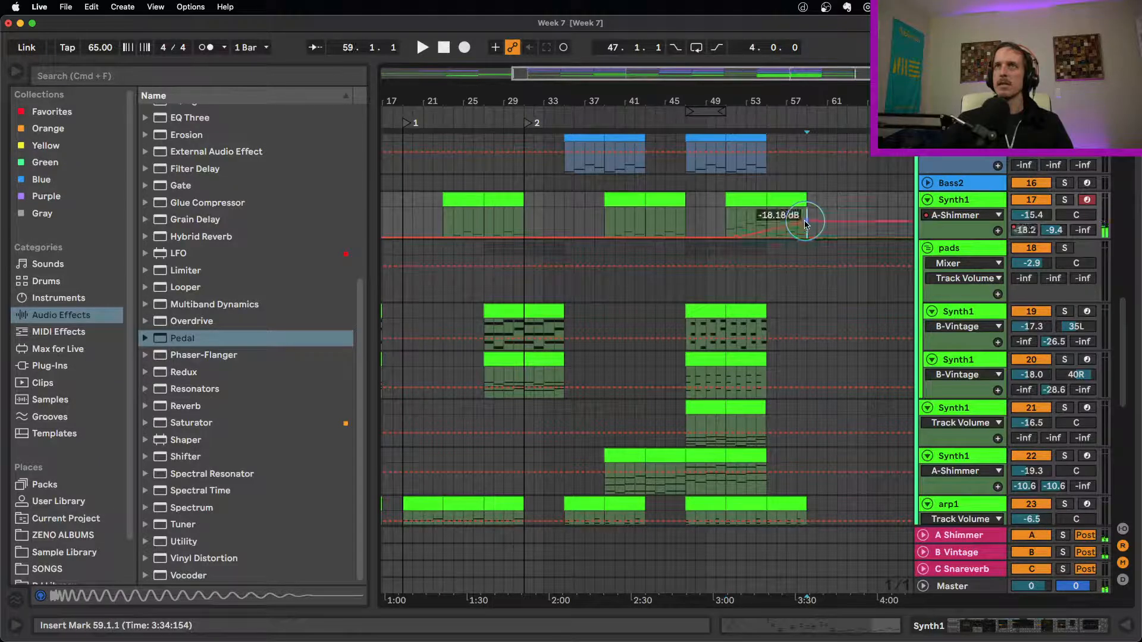
Raise Synth1 track 17's A-Shimmer send to -12.0 dB at bar 59 and play the section from bar 54.
{"action": "left_click_drag", "start_coordinate": [805, 225], "coordinate": [806, 215]}
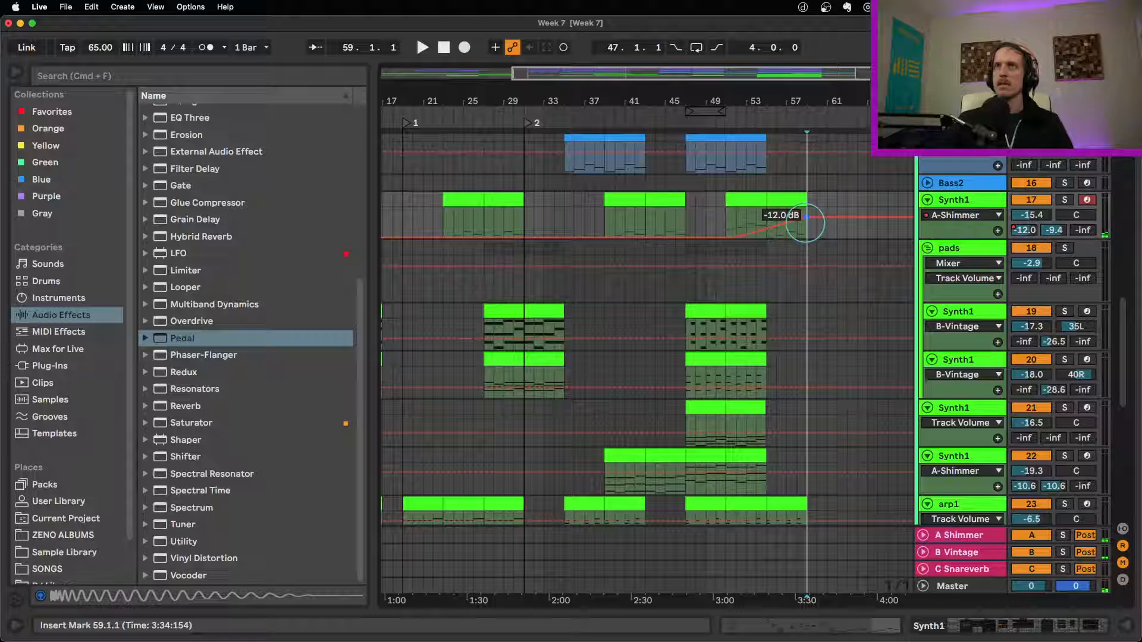
{"action": "left_click", "coordinate": [757, 226]}
{"action": "key", "text": "space"}
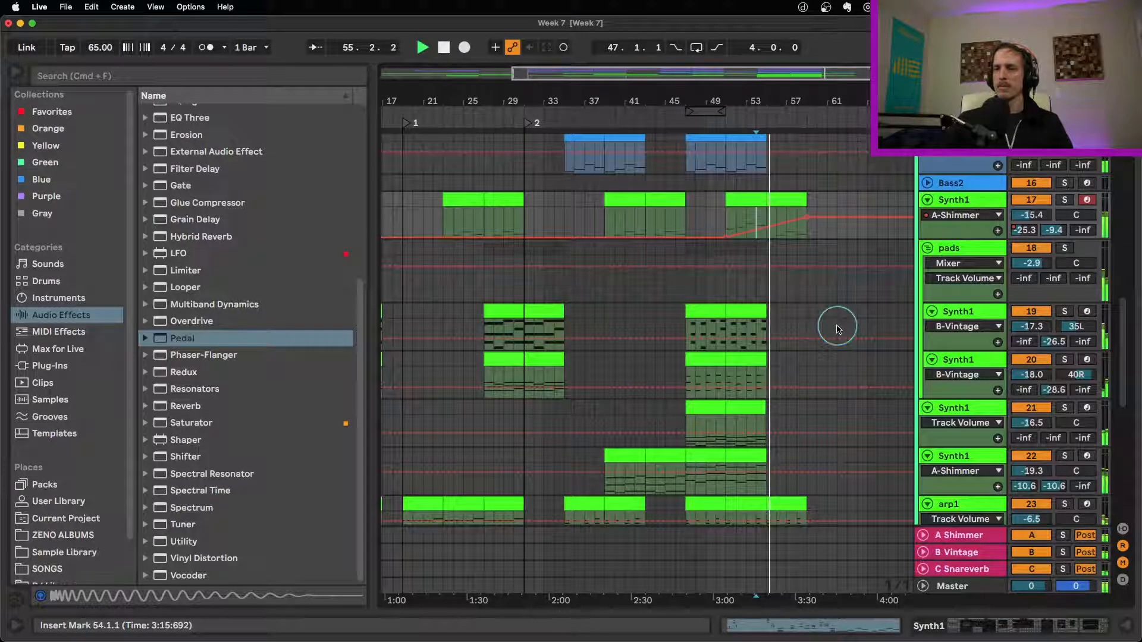
Automate the B-Vintage sends of arp1 and arp2 to rise from -inf to about -20.6 dB and -15.0 dB by bar 59.
{"action": "scroll", "coordinate": [817, 290], "scroll_direction": "down", "scroll_amount": 5}
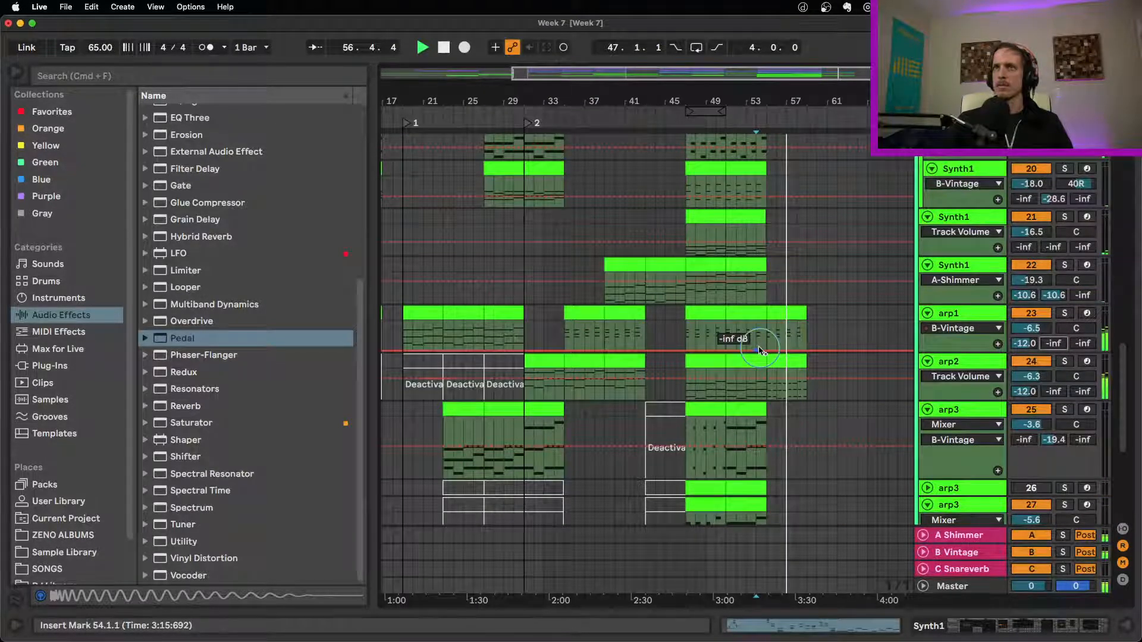
{"action": "left_click", "coordinate": [758, 350]}
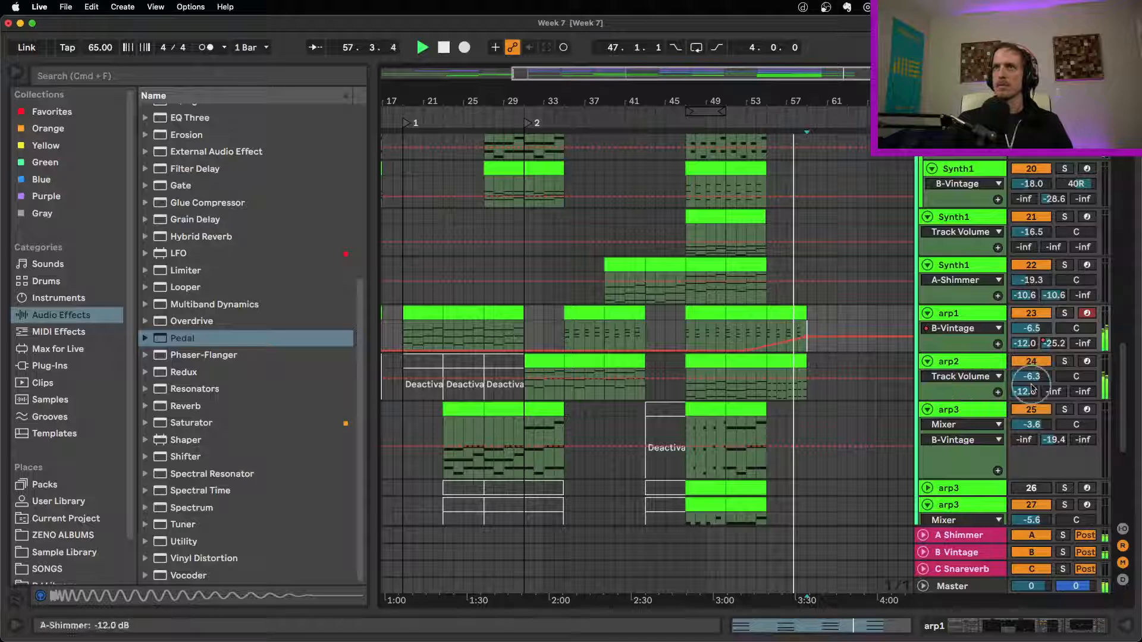
{"action": "left_click", "coordinate": [1053, 391]}
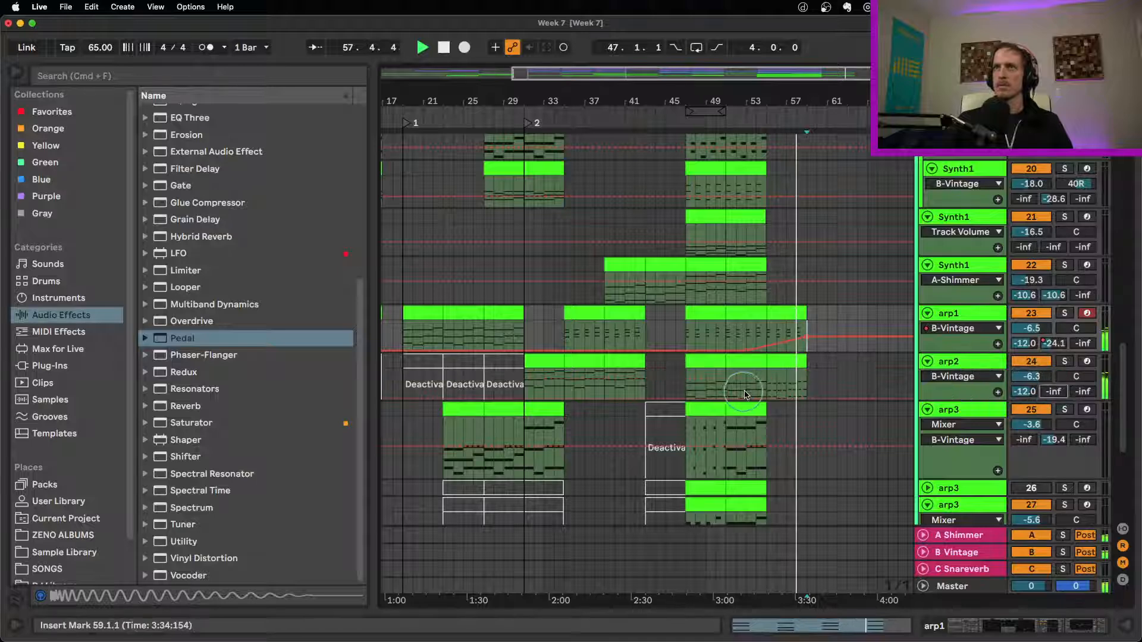
{"action": "left_click", "coordinate": [736, 397]}
{"action": "double_click", "coordinate": [807, 387]}
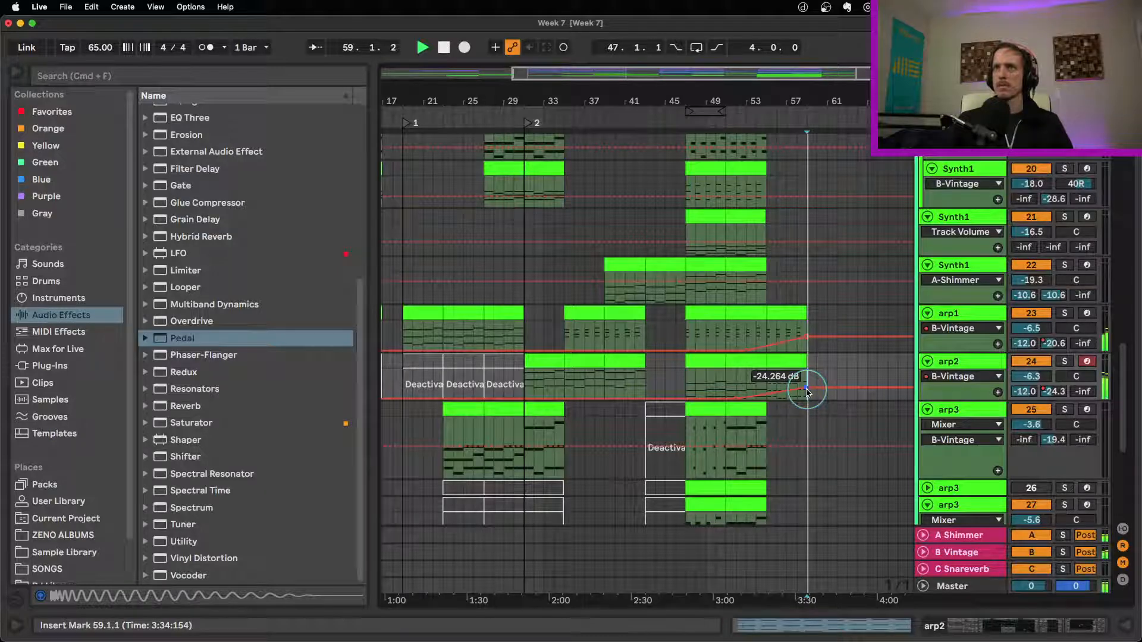
Transpose the middle-voice notes of arp2's bar 55 clip up one octave, to B1 - C2, and replay from there.
{"action": "double_click", "coordinate": [779, 375]}
{"action": "scroll", "coordinate": [747, 523], "scroll_direction": "down", "scroll_amount": 3}
{"action": "scroll", "coordinate": [733, 521], "scroll_direction": "up", "scroll_amount": 2}
{"action": "left_click_drag", "start_coordinate": [365, 520], "coordinate": [362, 520]}
{"action": "left_click", "coordinate": [483, 512]}
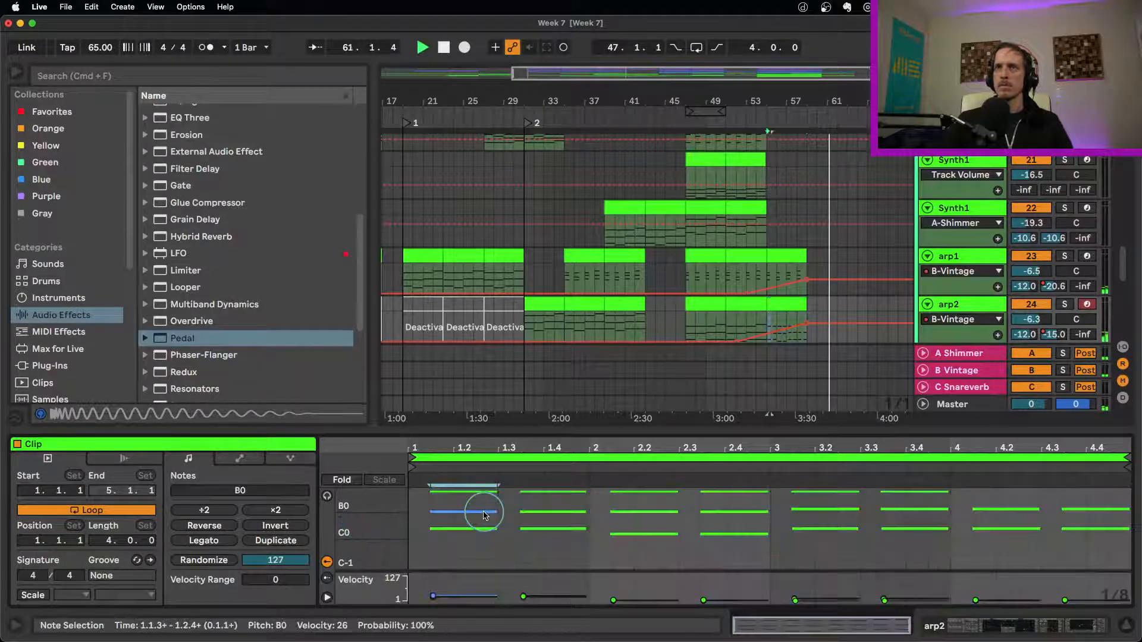
{"action": "scroll", "coordinate": [1068, 532], "scroll_direction": "up", "scroll_amount": 1}
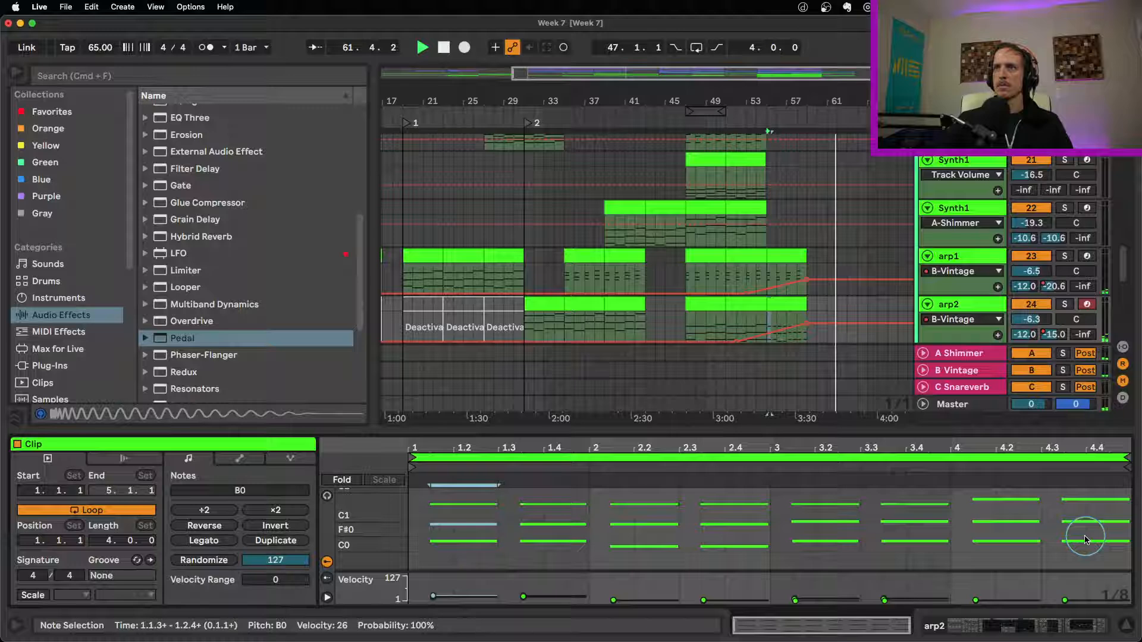
{"action": "left_click_drag", "start_coordinate": [1085, 536], "coordinate": [473, 521]}
{"action": "key", "text": "shift+Up"}
{"action": "key", "text": "space"}
{"action": "key", "text": "space"}
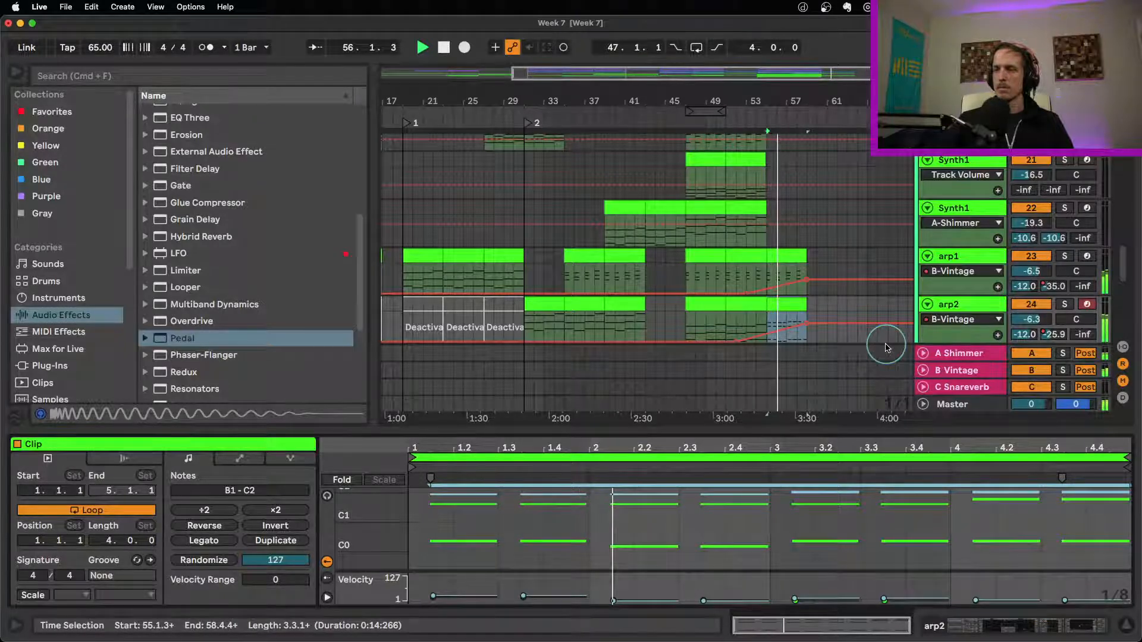
Automate arp2's Wavetable Osc 1 position to rise from 24 % around bar 52 until bar 59, and replay from bar 53.
{"action": "key", "text": "shift+Tab"}
{"action": "left_click_drag", "start_coordinate": [992, 628], "coordinate": [1019, 631]}
{"action": "left_click", "coordinate": [361, 546]}
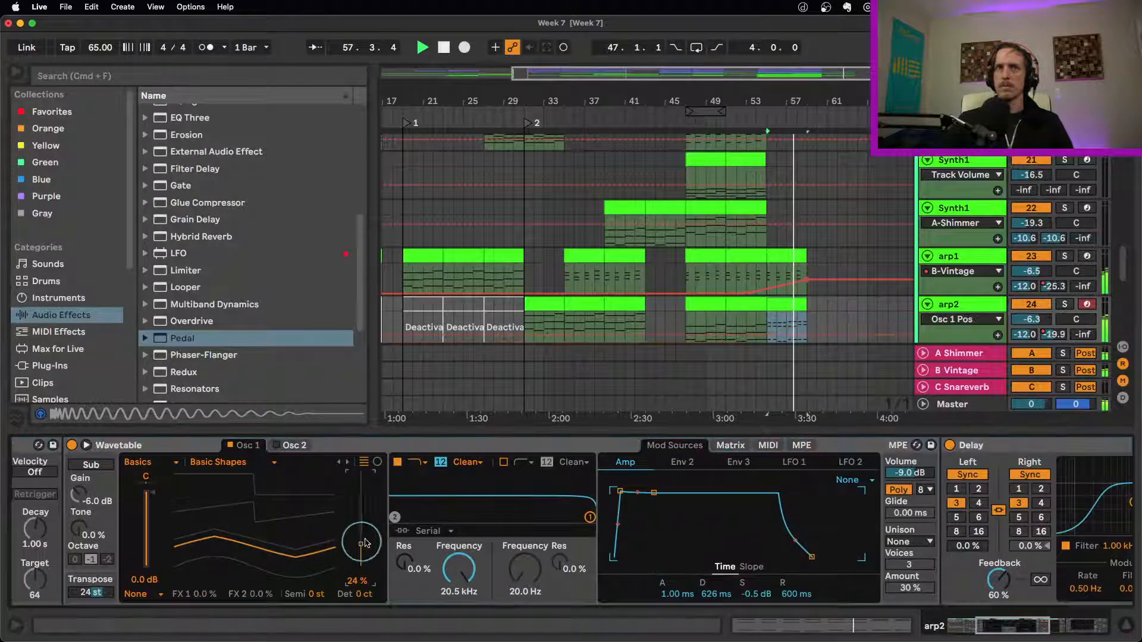
{"action": "left_click", "coordinate": [714, 312]}
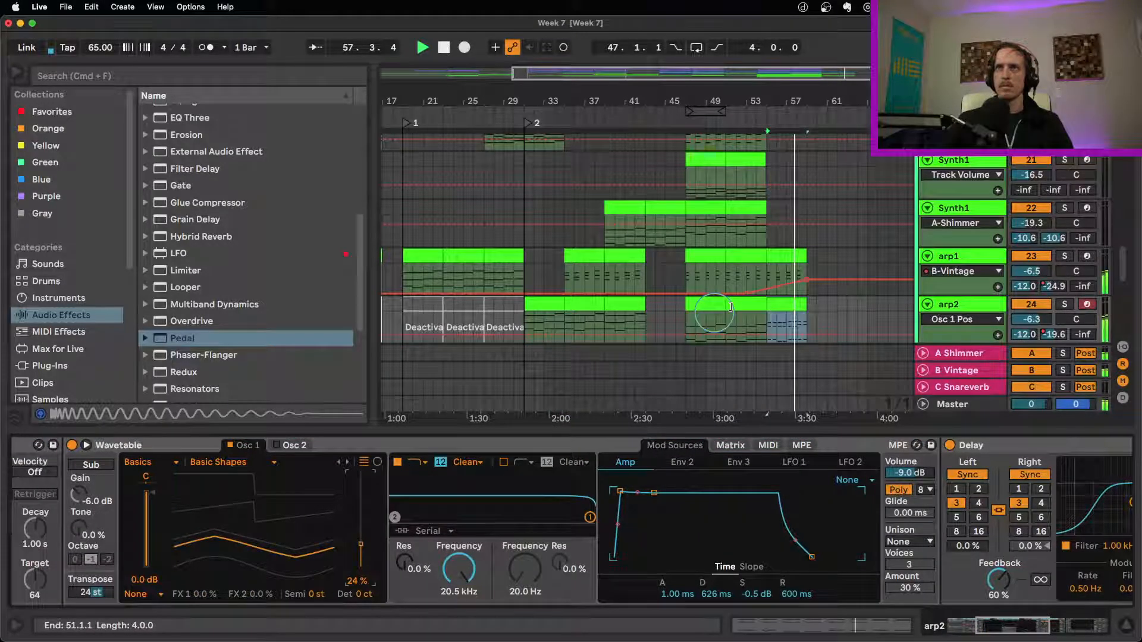
{"action": "left_click", "coordinate": [805, 327]}
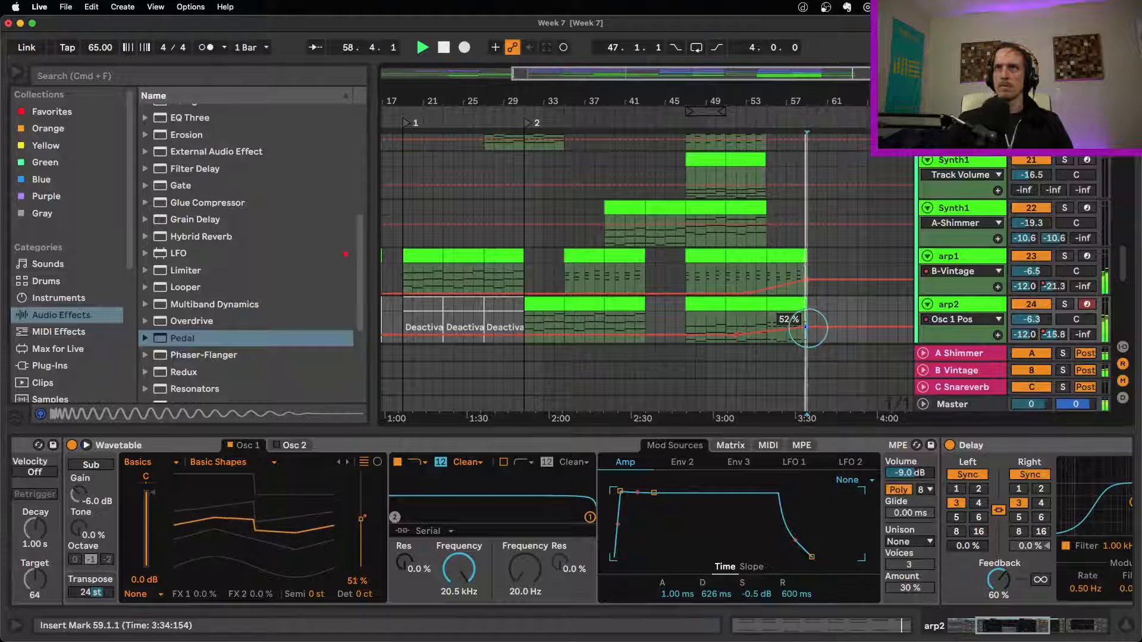
{"action": "left_click_drag", "start_coordinate": [806, 326], "coordinate": [806, 328]}
{"action": "left_click", "coordinate": [745, 326]}
{"action": "key", "text": "space"}
{"action": "key", "text": "space"}
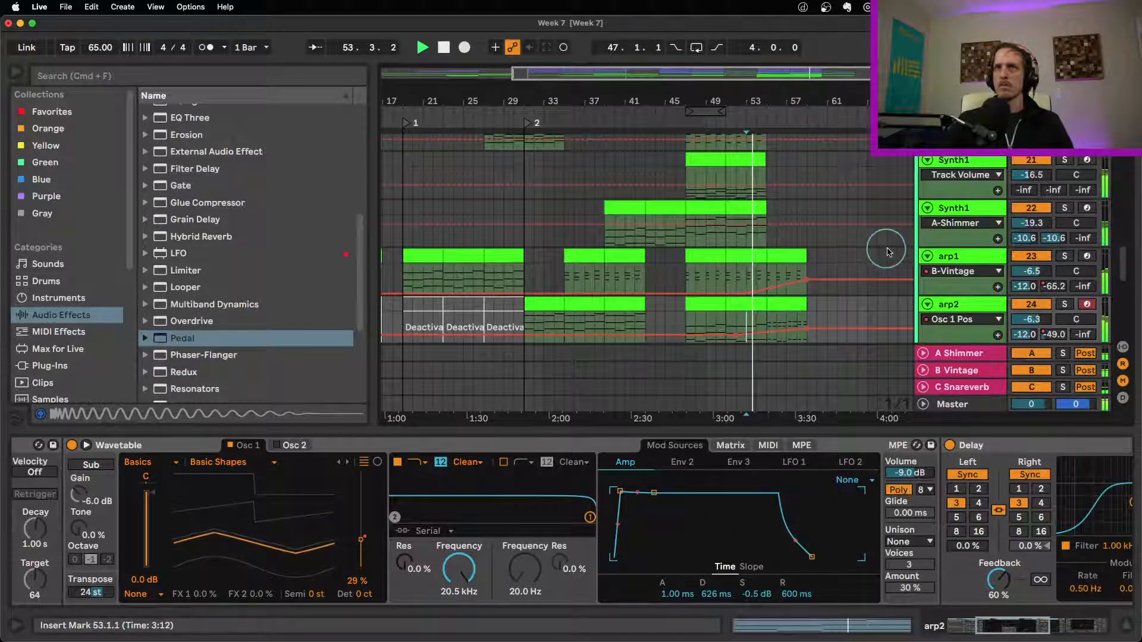
Automate arp1's Wavetable Osc 1 position to rise from 24 % around bar 53 until bar 59, and replay from bar 55.
{"action": "left_click", "coordinate": [951, 257]}
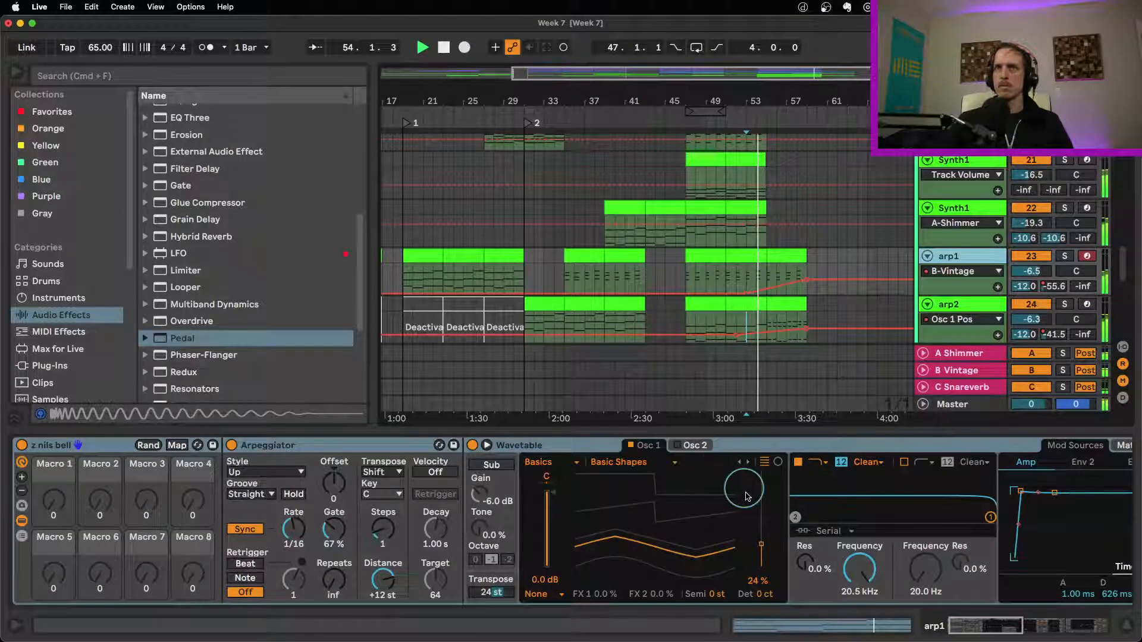
{"action": "left_click", "coordinate": [748, 496]}
{"action": "left_click", "coordinate": [807, 281]}
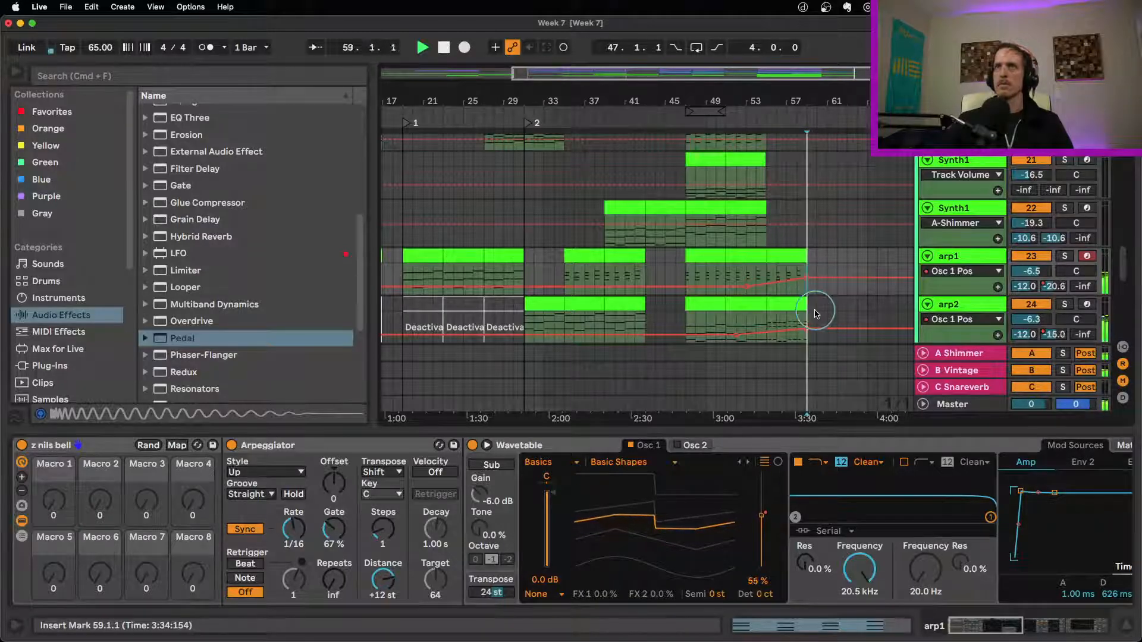
{"action": "left_click_drag", "start_coordinate": [806, 278], "coordinate": [806, 273]}
{"action": "left_click", "coordinate": [767, 274]}
{"action": "key", "text": "space"}
{"action": "key", "text": "space"}
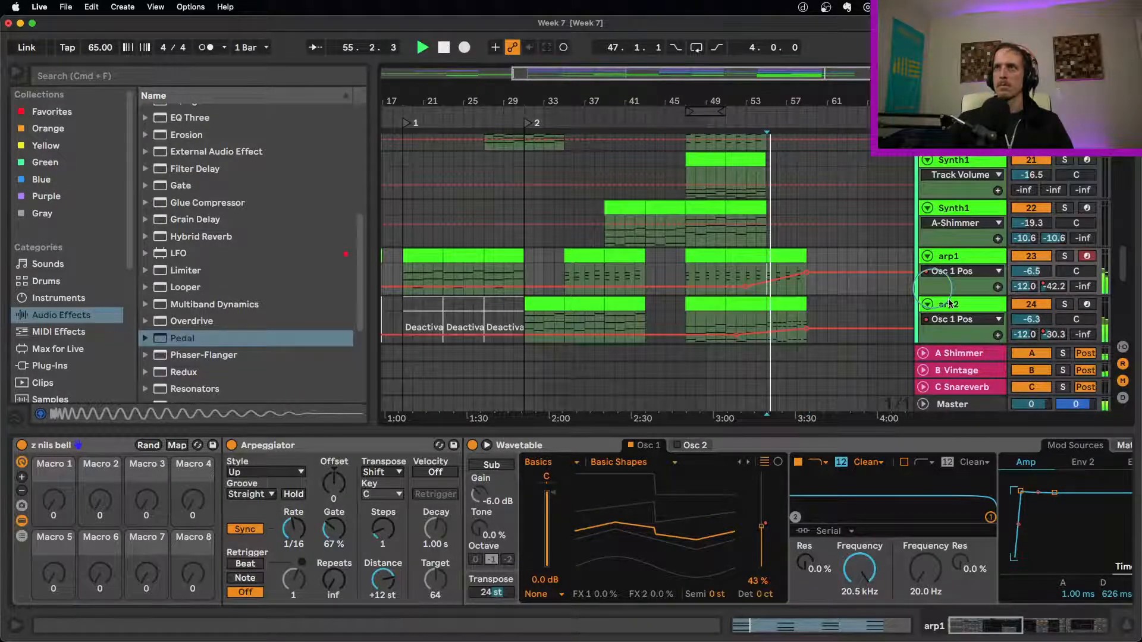
Automate arp2's Delay to rise by bar 59, with Dry/Wet going from 56 % to 71 % and filter frequency from 1.00 kHz to 3.02 kHz.
{"action": "double_click", "coordinate": [972, 287]}
{"action": "double_click", "coordinate": [974, 304]}
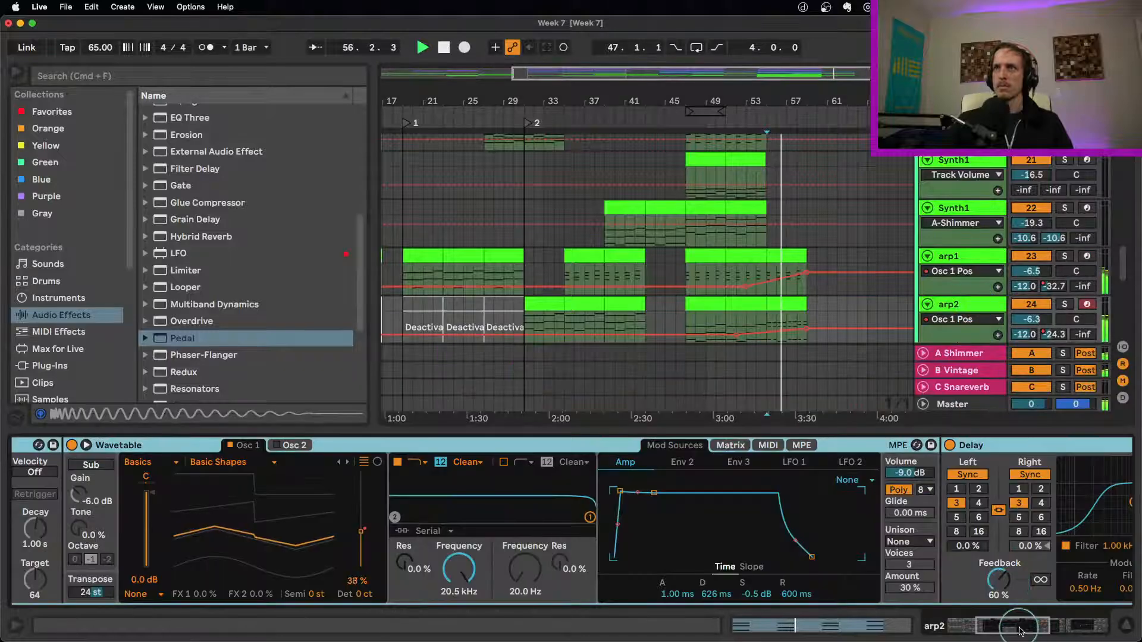
{"action": "left_click_drag", "start_coordinate": [1019, 628], "coordinate": [1054, 625]}
{"action": "left_click", "coordinate": [726, 581]}
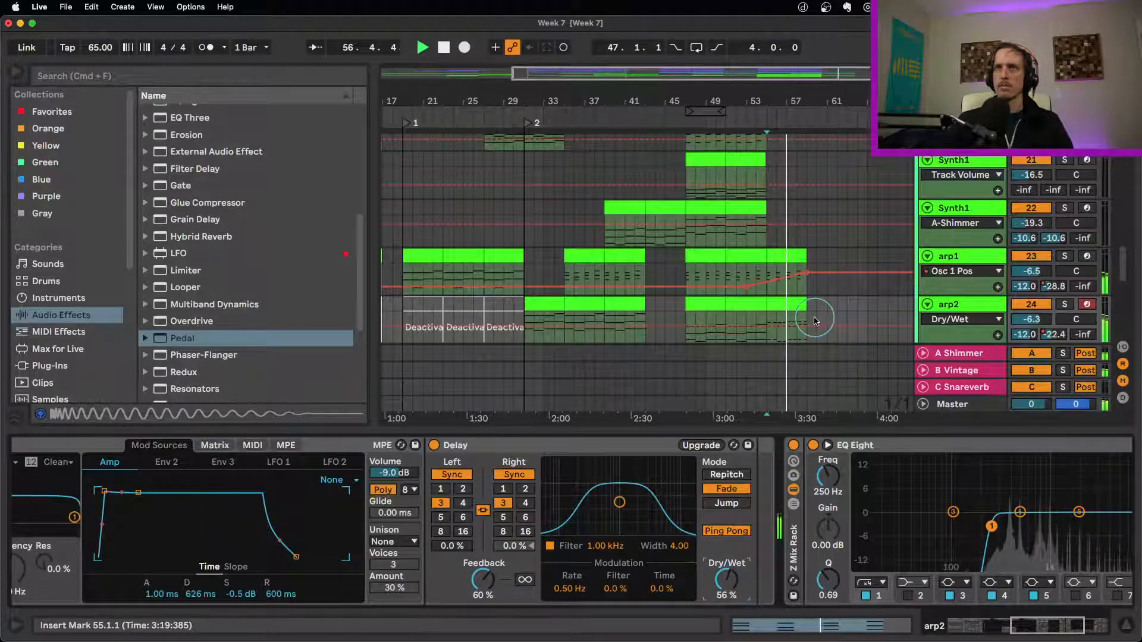
{"action": "scroll", "coordinate": [815, 321], "scroll_direction": "down", "scroll_amount": 2}
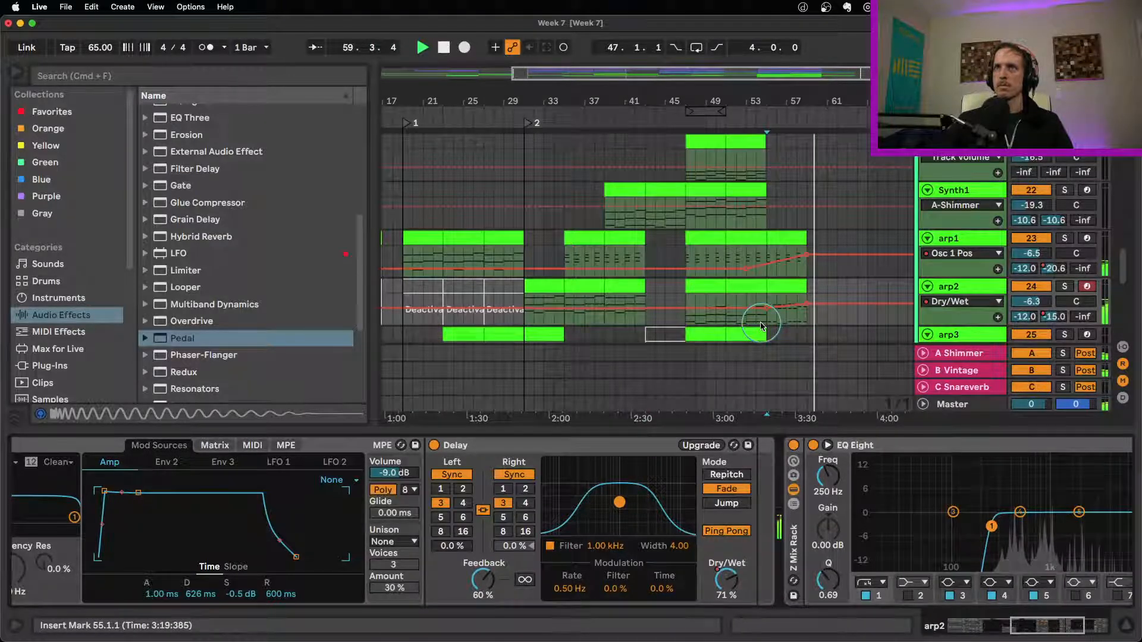
{"action": "left_click", "coordinate": [737, 309]}
{"action": "left_click", "coordinate": [807, 307]}
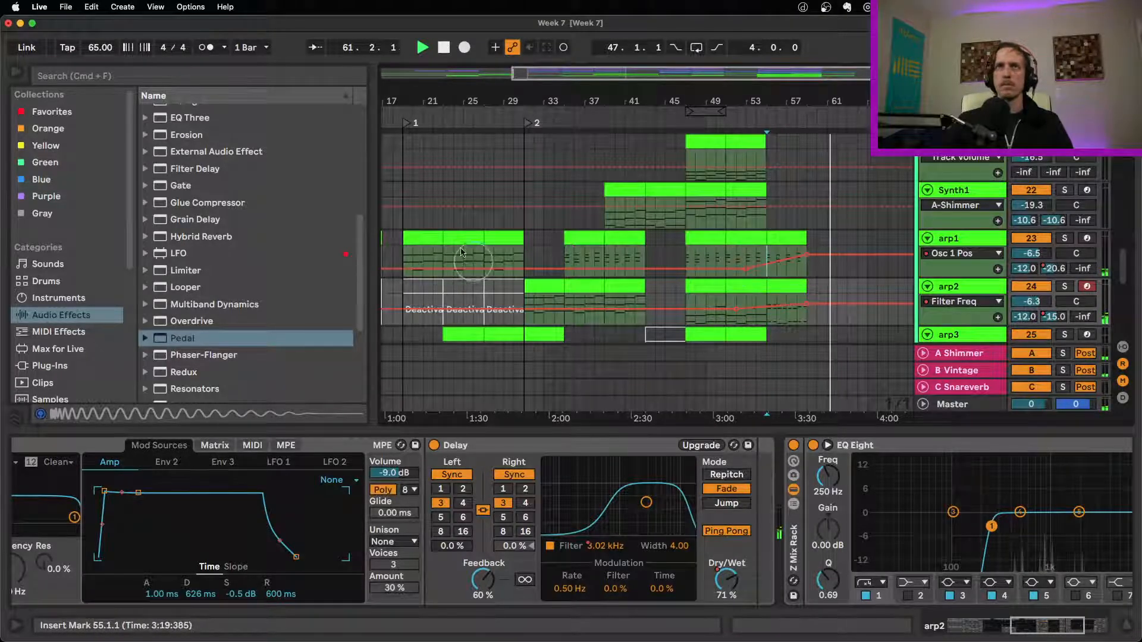
Select the bar 1 clip of Synth1 track 22, solo the track and play it from the song's start.
{"action": "left_click_drag", "start_coordinate": [454, 98], "coordinate": [609, 101]}
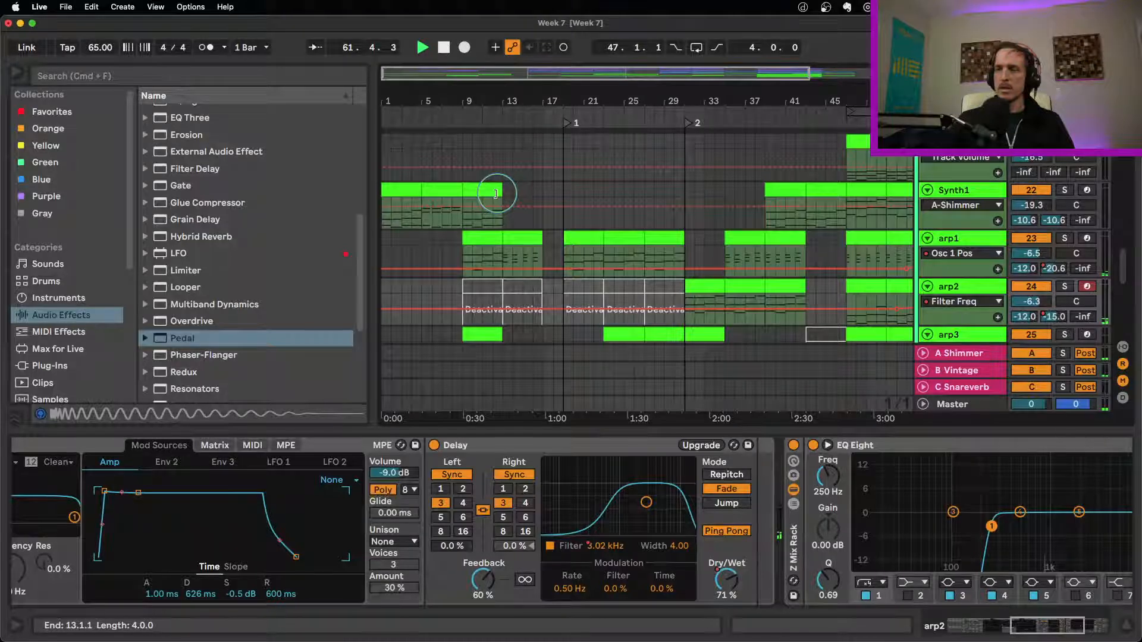
{"action": "left_click", "coordinate": [405, 192]}
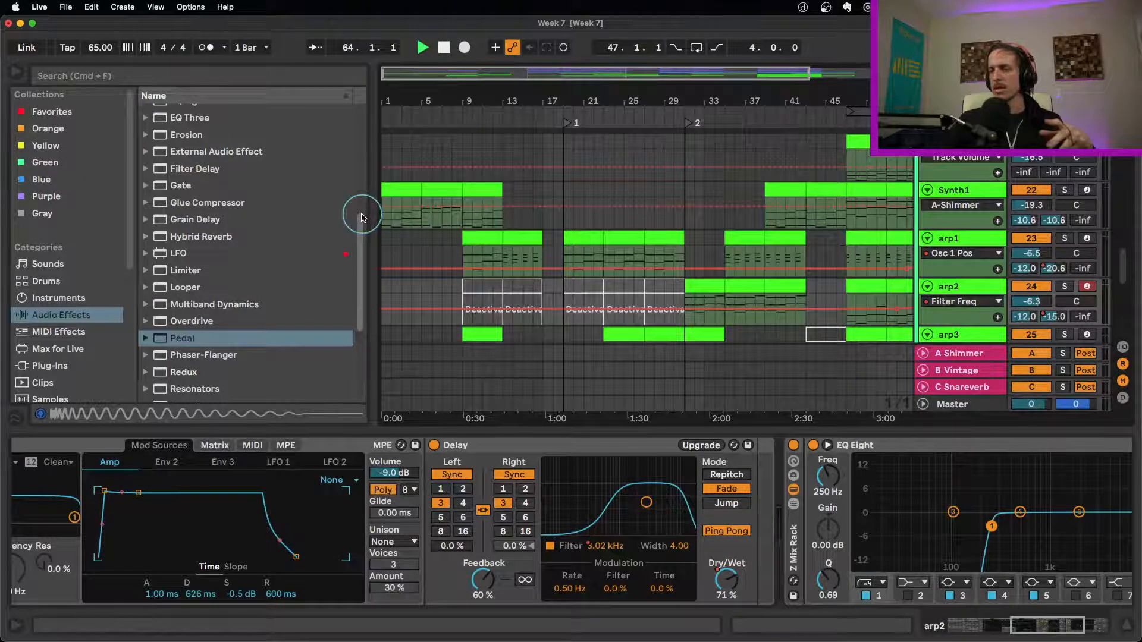
{"action": "left_click", "coordinate": [395, 196]}
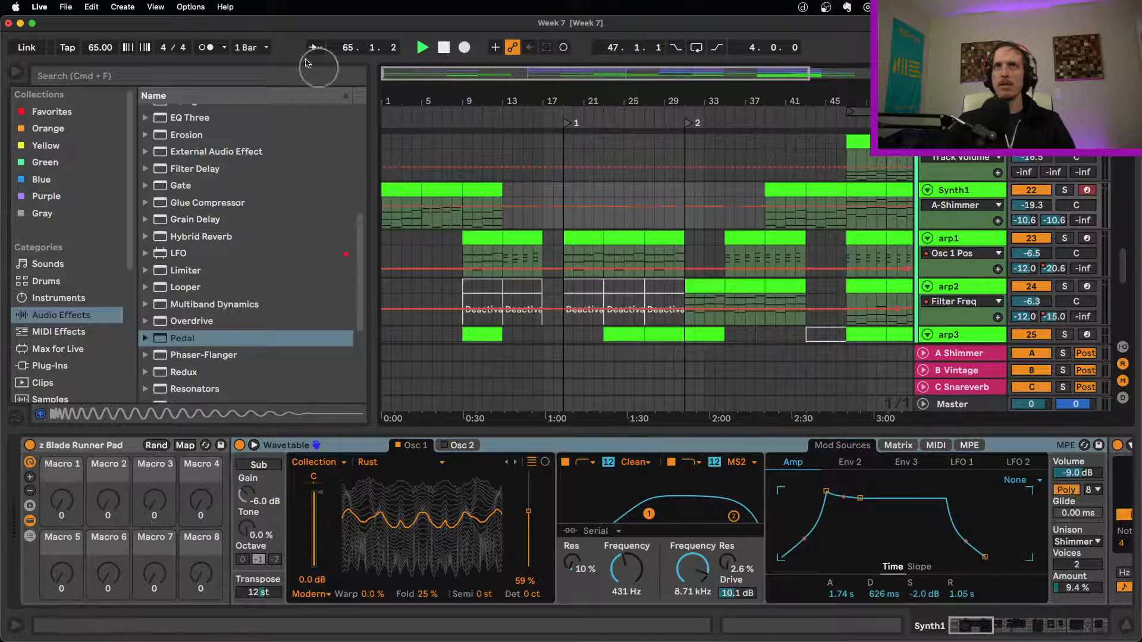
{"action": "mouse_move", "coordinate": [402, 103]}
{"action": "left_mouse_down"}
{"action": "mouse_move", "coordinate": [509, 112]}
{"action": "mouse_move", "coordinate": [422, 97]}
{"action": "left_mouse_up"}
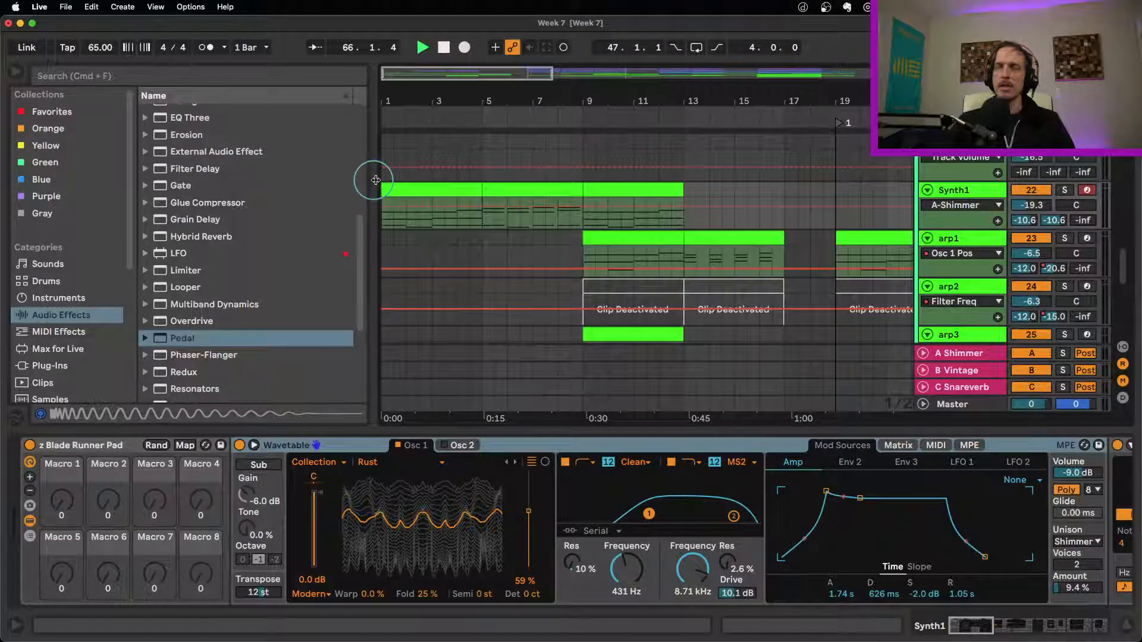
{"action": "left_click", "coordinate": [417, 189]}
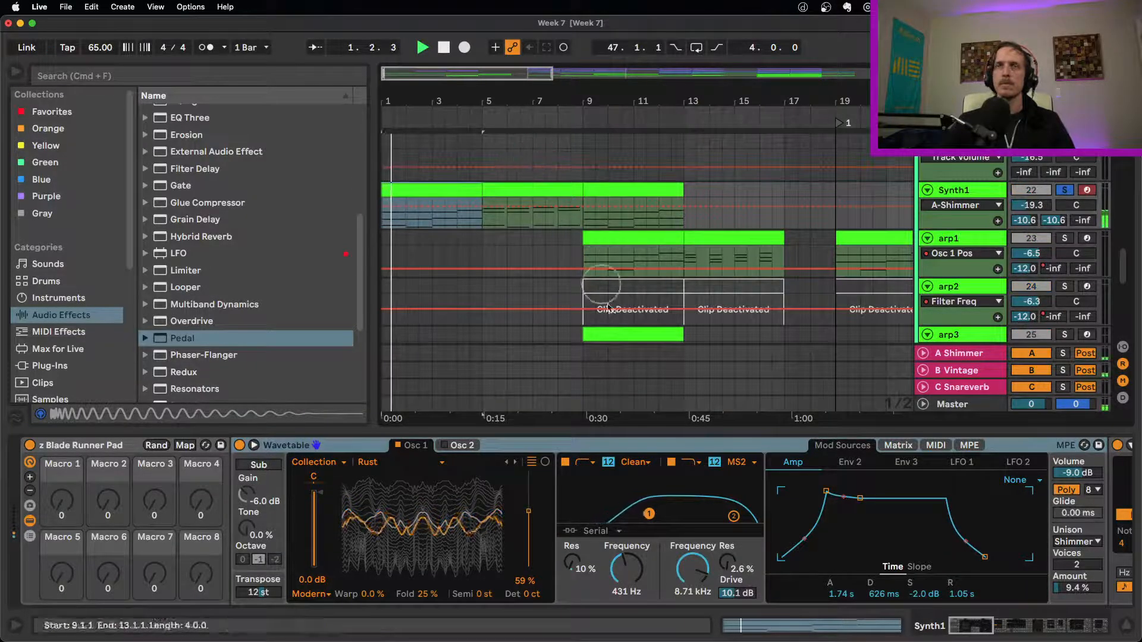
Automate Synth1 track 22's Hybrid Reverb Dry/Wet to fall from 81 % at bar 1 to 56 % at bar 9, and play it back.
{"action": "left_click", "coordinate": [1015, 625]}
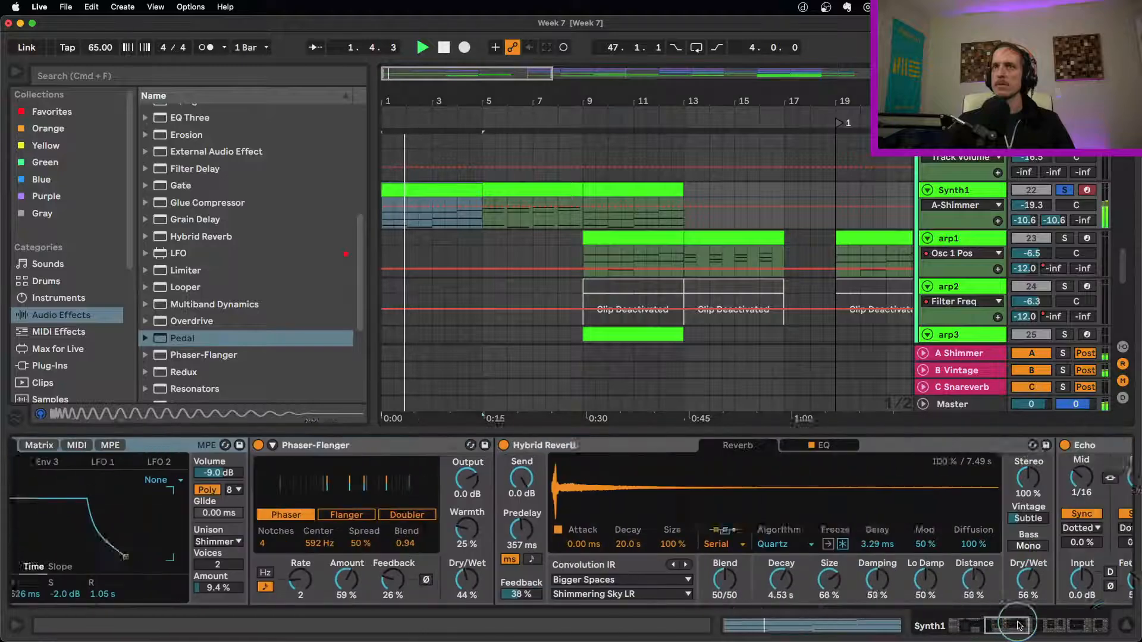
{"action": "left_click", "coordinate": [1015, 624]}
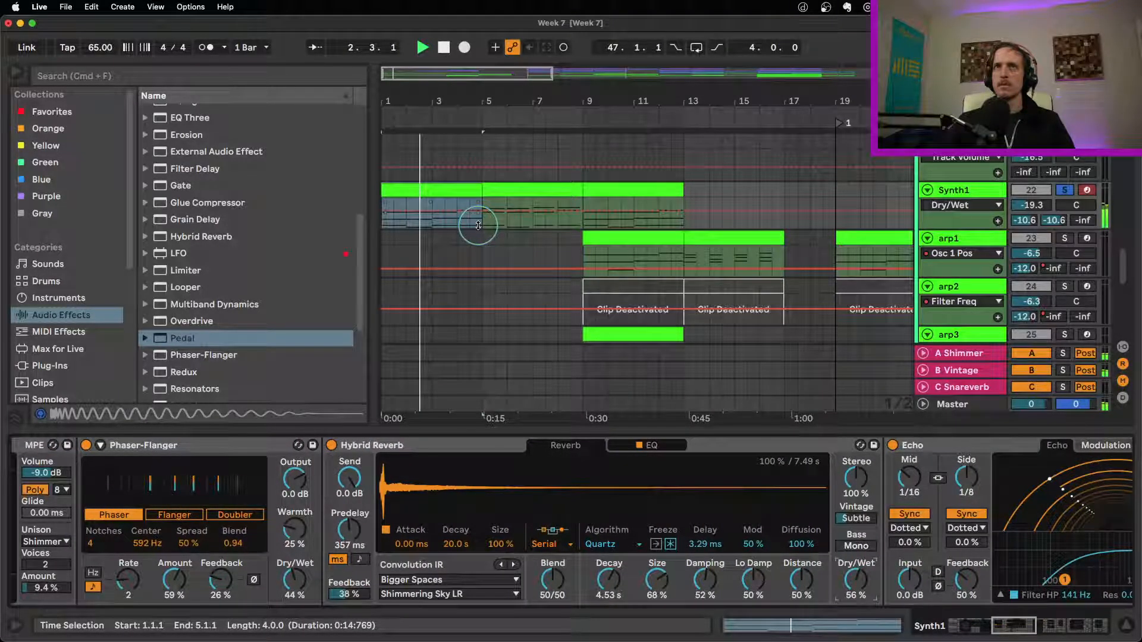
{"action": "key", "text": "space"}
{"action": "left_click", "coordinate": [484, 211]}
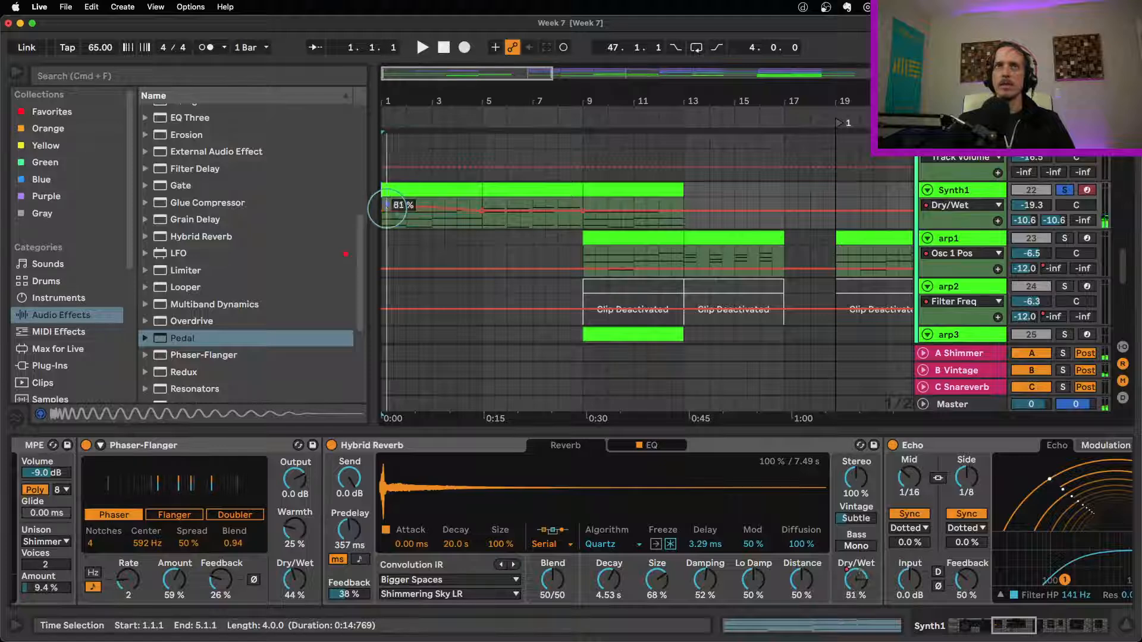
{"action": "left_click", "coordinate": [385, 204]}
{"action": "key", "text": "space"}
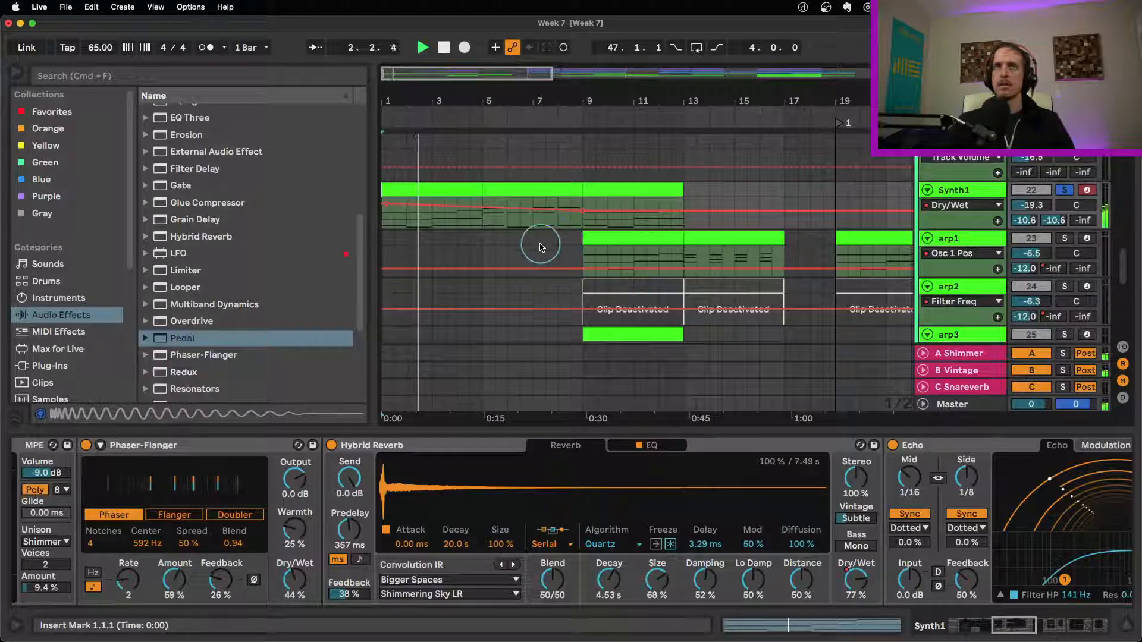
Look through the other tracks in the intro and unsolo Synth1 track 22 to hear the full mix.
{"action": "scroll", "coordinate": [559, 253], "scroll_direction": "down", "scroll_amount": 5}
{"action": "scroll", "coordinate": [556, 255], "scroll_direction": "up", "scroll_amount": 8}
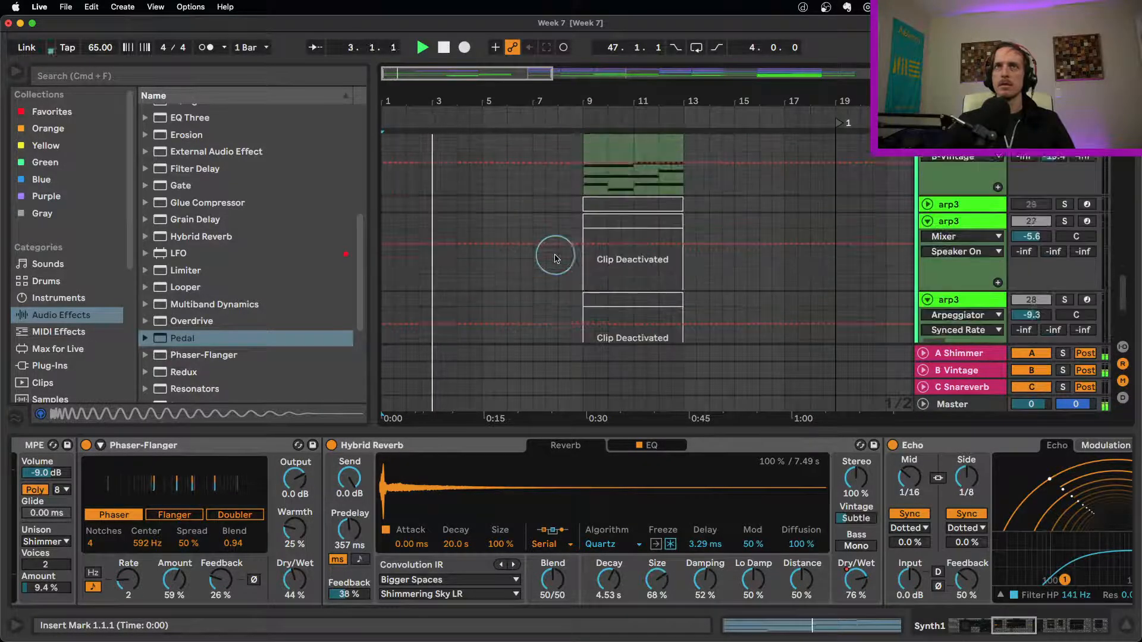
{"action": "scroll", "coordinate": [550, 254], "scroll_direction": "up", "scroll_amount": 3}
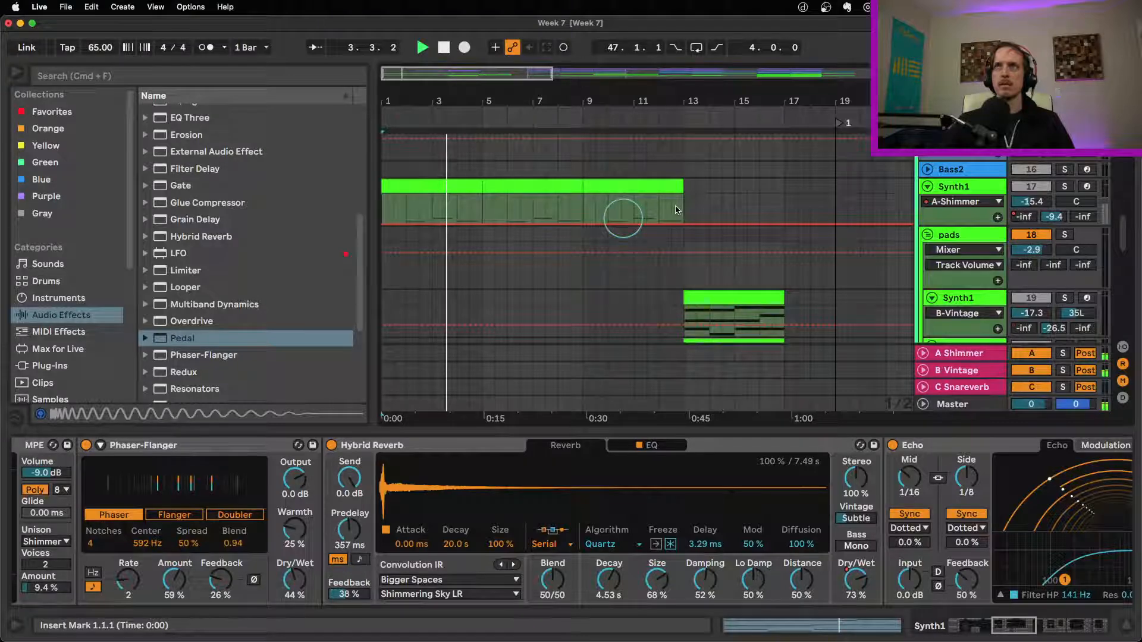
{"action": "scroll", "coordinate": [678, 210], "scroll_direction": "down", "scroll_amount": 7}
{"action": "left_click", "coordinate": [1065, 255]}
Automate Synth1 track 17's B-Vintage send to fall from -5.0 dB at bar 1 to -9.4 dB around bar 15, and play from bar 1.
{"action": "scroll", "coordinate": [509, 241], "scroll_direction": "up", "scroll_amount": 6}
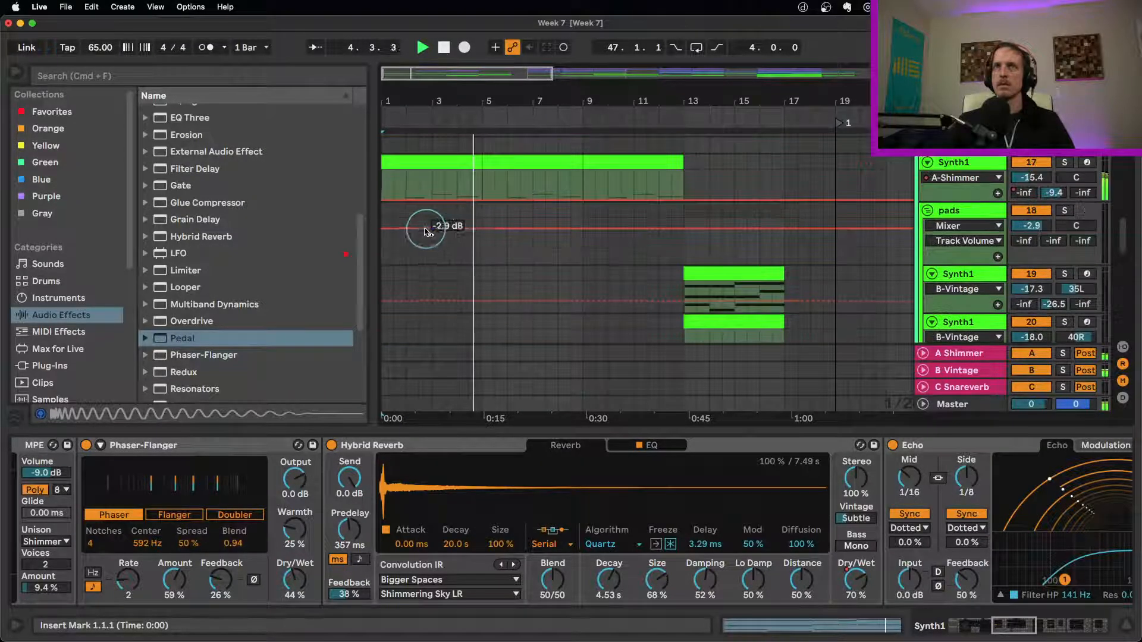
{"action": "scroll", "coordinate": [426, 231], "scroll_direction": "up", "scroll_amount": 1}
{"action": "left_click", "coordinate": [397, 186]}
{"action": "left_click", "coordinate": [1053, 218]}
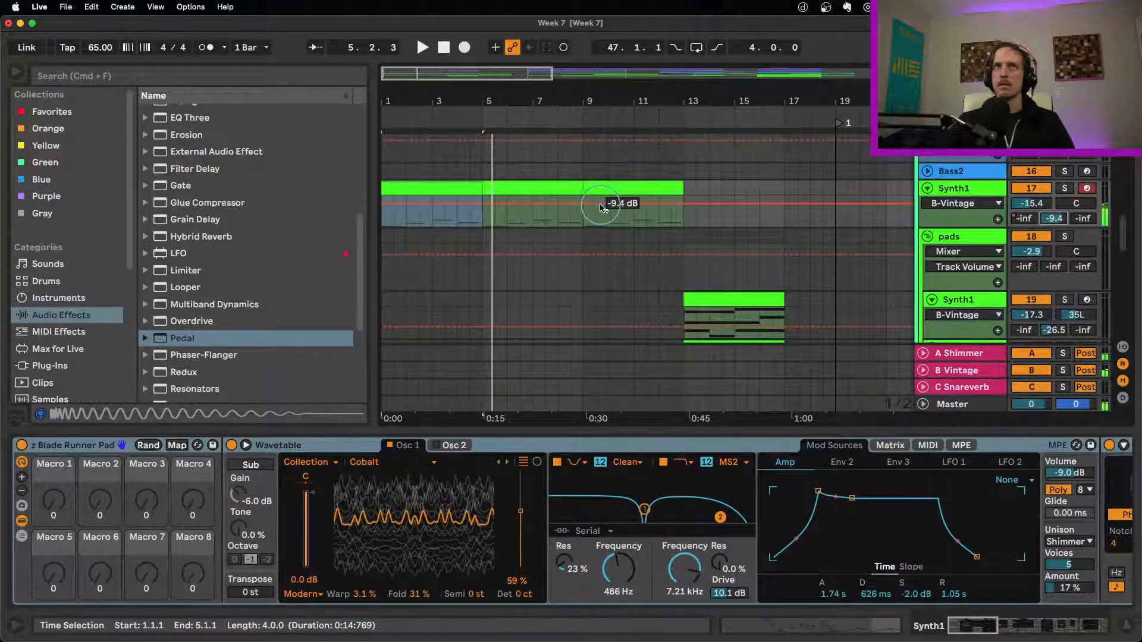
{"action": "left_click", "coordinate": [747, 204]}
{"action": "left_click", "coordinate": [691, 206]}
{"action": "left_click_drag", "start_coordinate": [691, 204], "coordinate": [391, 203]}
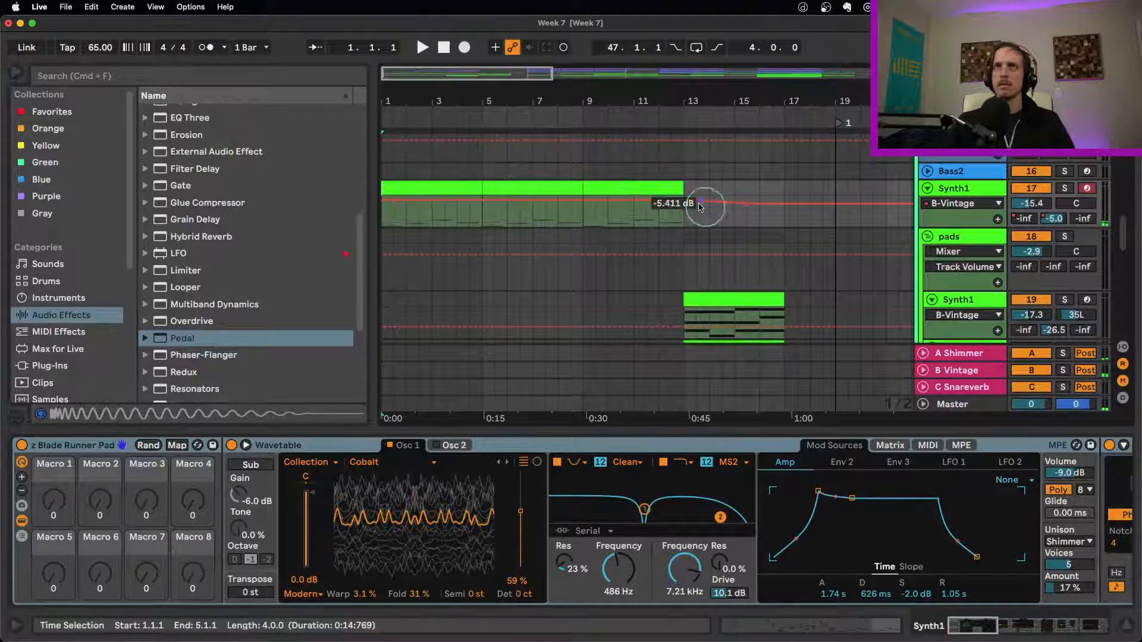
{"action": "left_click", "coordinate": [416, 186]}
{"action": "key", "text": "space"}
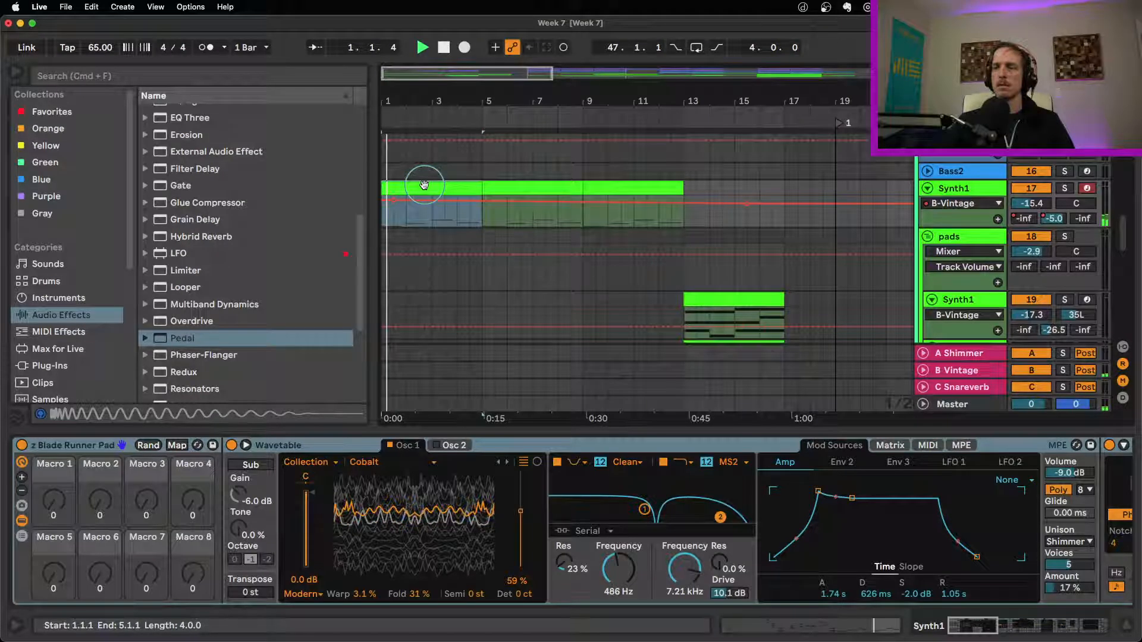
Automate Synth1 track 17's A-Shimmer send to start raised at bar 1 and fade out by about bar 13.
{"action": "left_click", "coordinate": [1028, 217]}
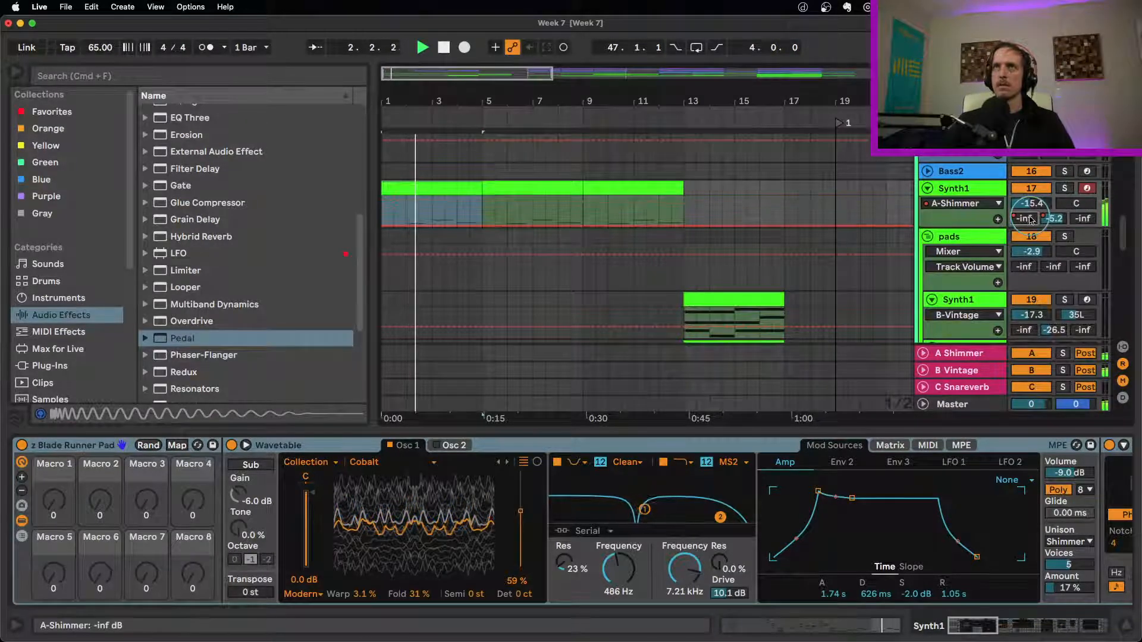
{"action": "left_click", "coordinate": [383, 229]}
{"action": "left_click_drag", "start_coordinate": [384, 229], "coordinate": [384, 224]}
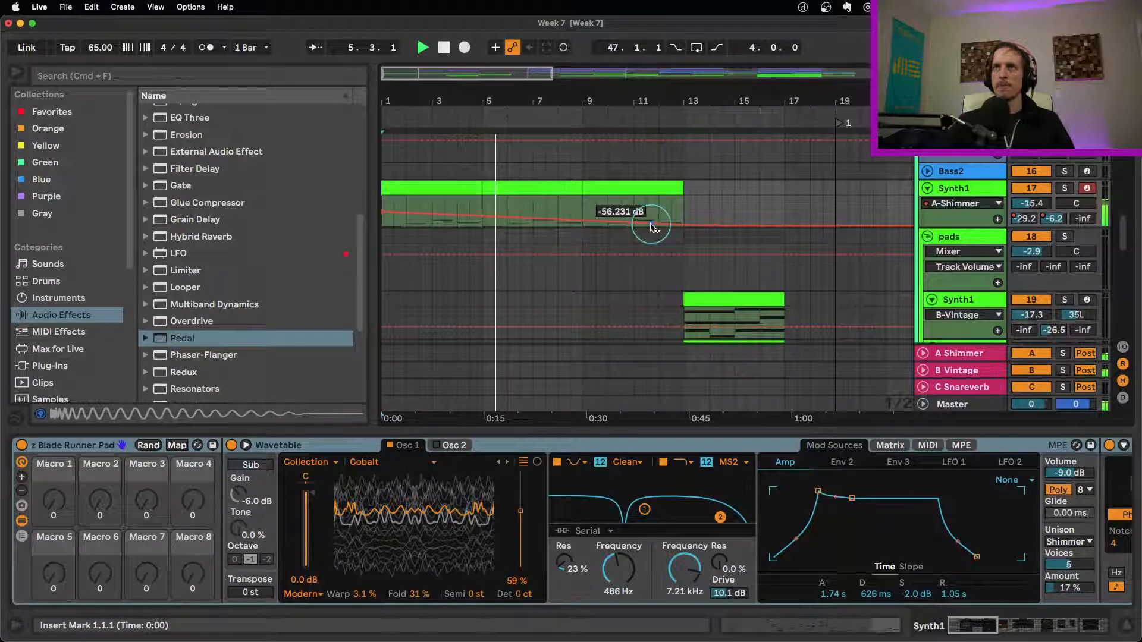
Copy the reversed snare clip at 18.4.1 on Snare track 4 to 4.4.1 and play from bar 4.
{"action": "scroll", "coordinate": [595, 226], "scroll_direction": "up", "scroll_amount": 10}
{"action": "left_click_drag", "start_coordinate": [517, 113], "coordinate": [523, 99]}
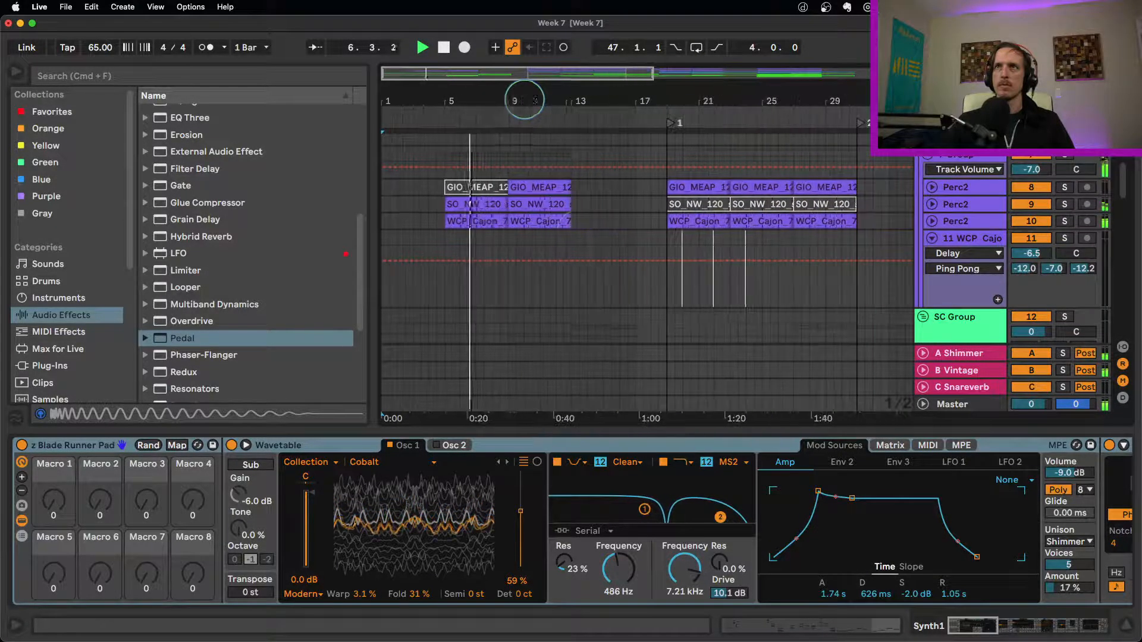
{"action": "scroll", "coordinate": [581, 234], "scroll_direction": "down", "scroll_amount": 3}
{"action": "scroll", "coordinate": [597, 242], "scroll_direction": "up", "scroll_amount": 8}
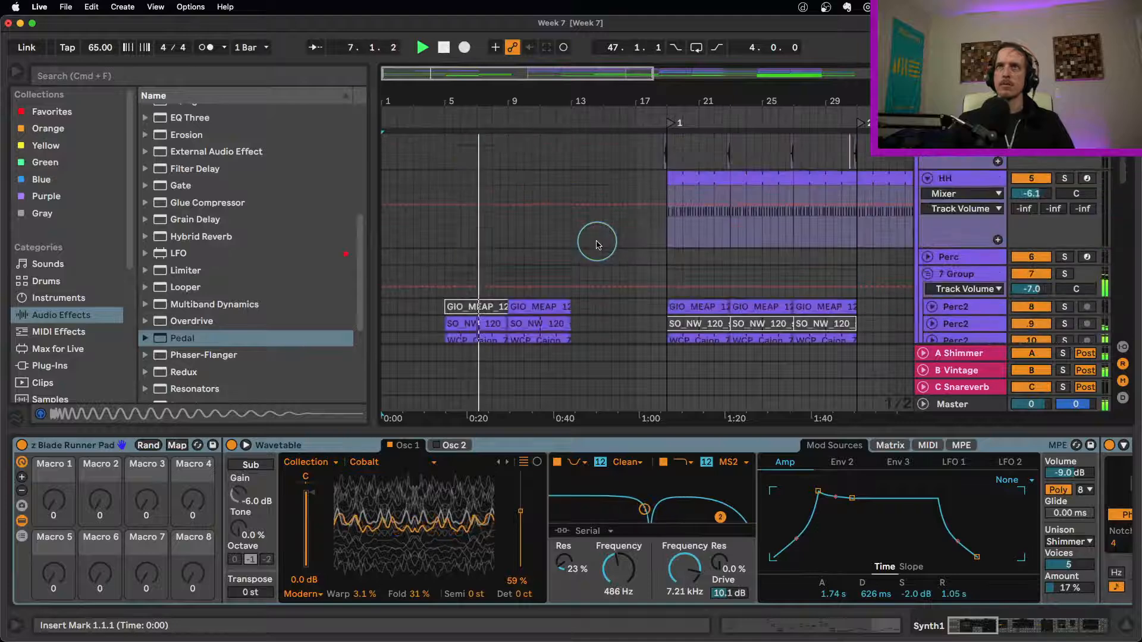
{"action": "scroll", "coordinate": [597, 244], "scroll_direction": "up", "scroll_amount": 3}
{"action": "left_click", "coordinate": [664, 179]}
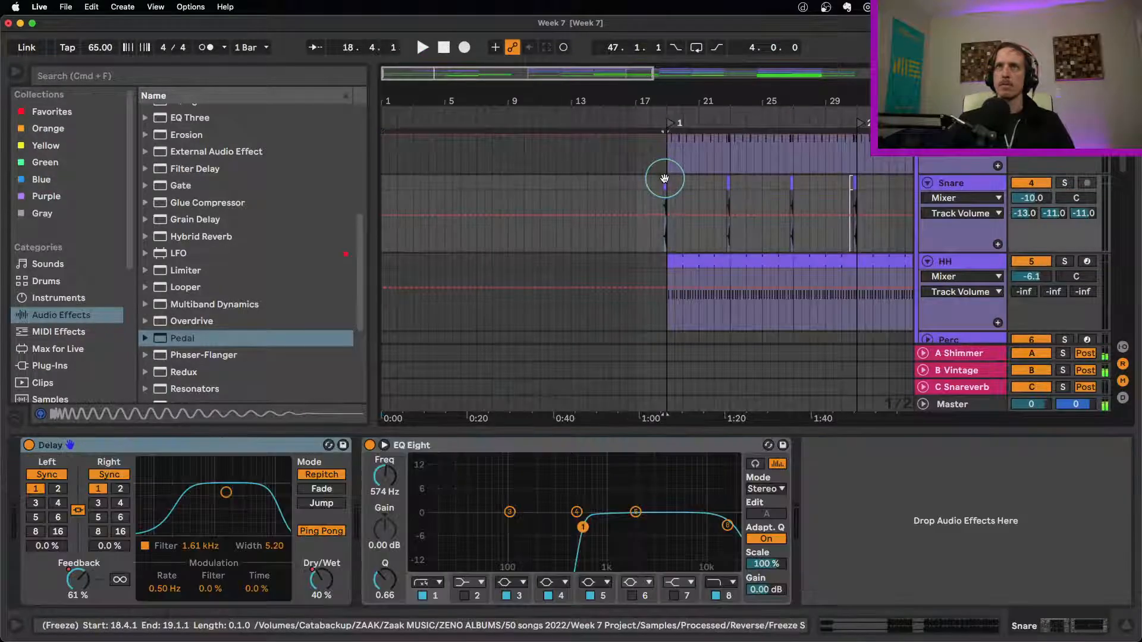
{"action": "left_click_drag", "start_coordinate": [664, 178], "coordinate": [442, 193]}
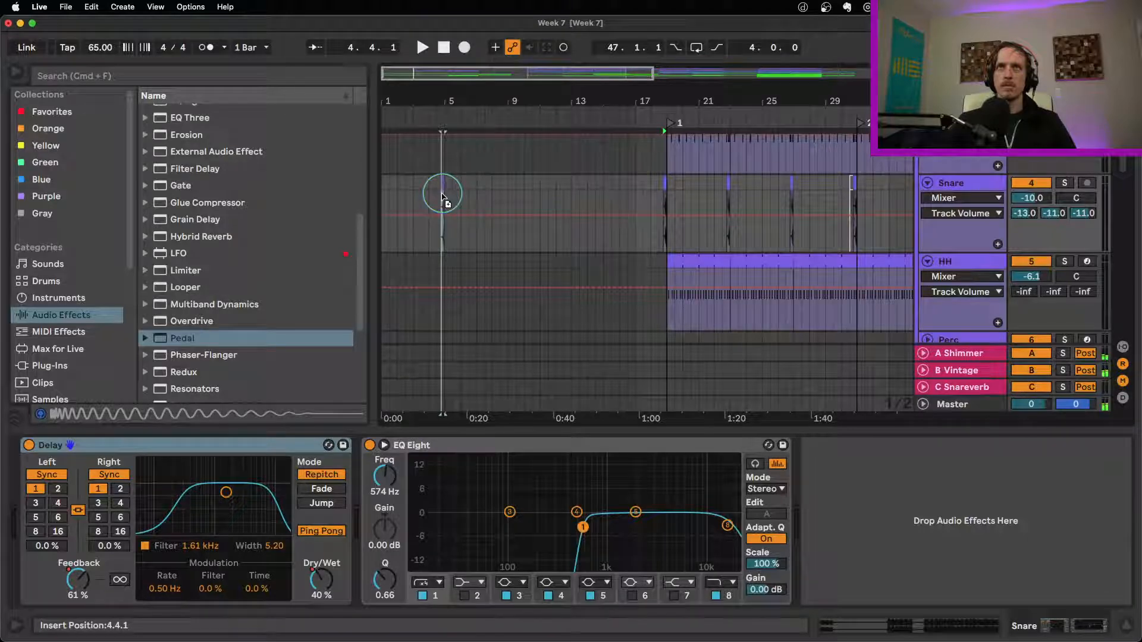
{"action": "left_click", "coordinate": [429, 202]}
{"action": "key", "text": "space"}
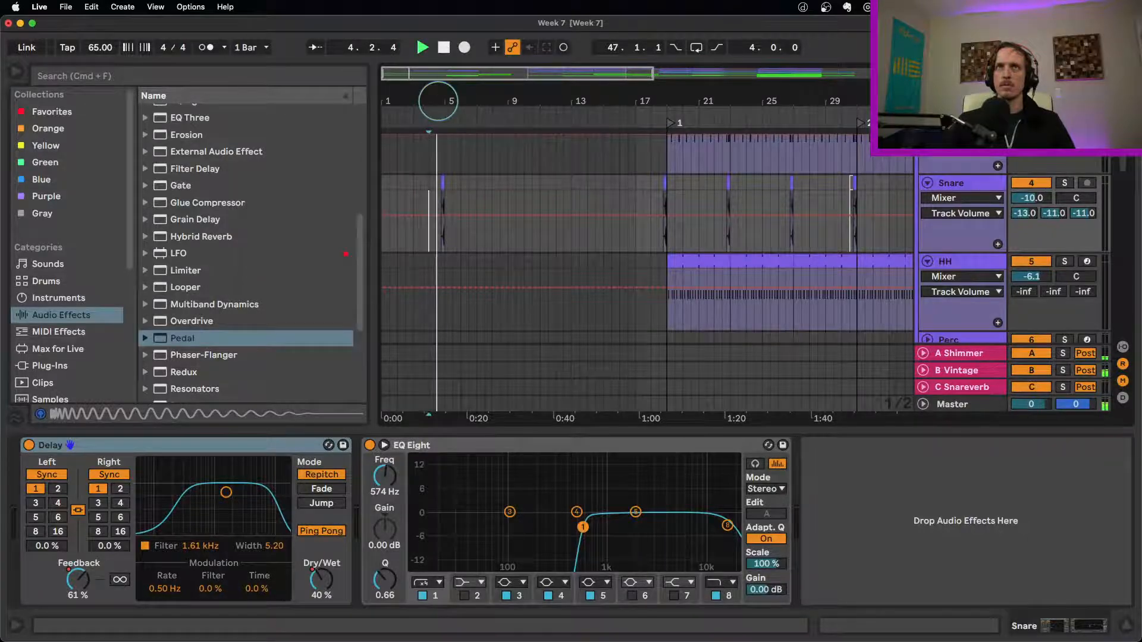
Try transposing the copied reversed snare clip at 4.4.1 by -12 semitones and listen to it.
{"action": "left_click_drag", "start_coordinate": [438, 103], "coordinate": [439, 145]}
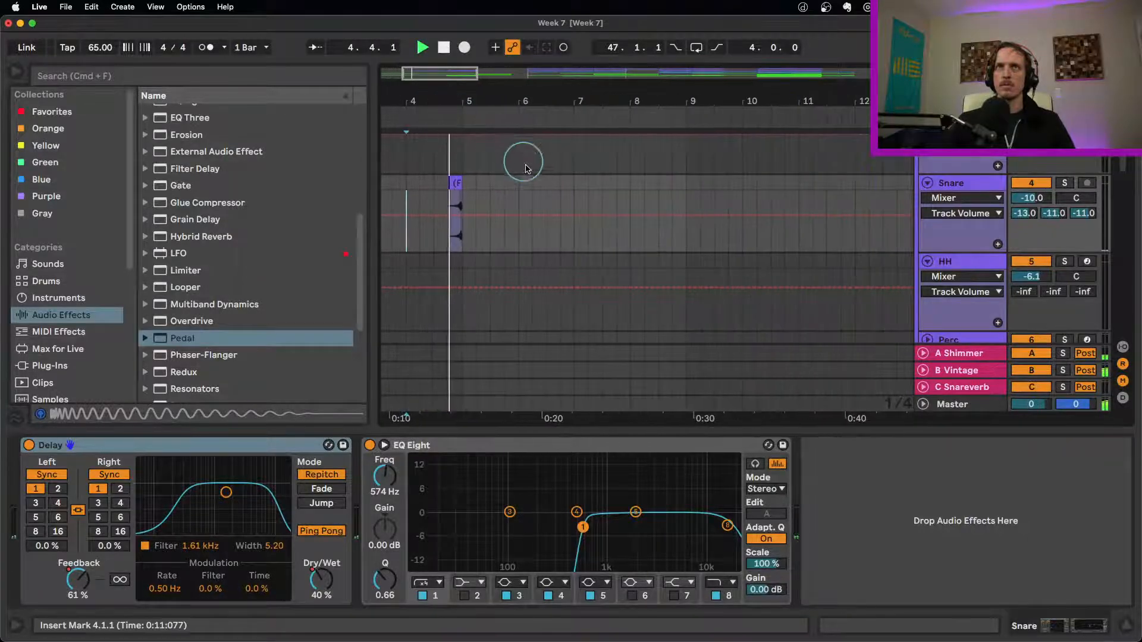
{"action": "left_click", "coordinate": [451, 181]}
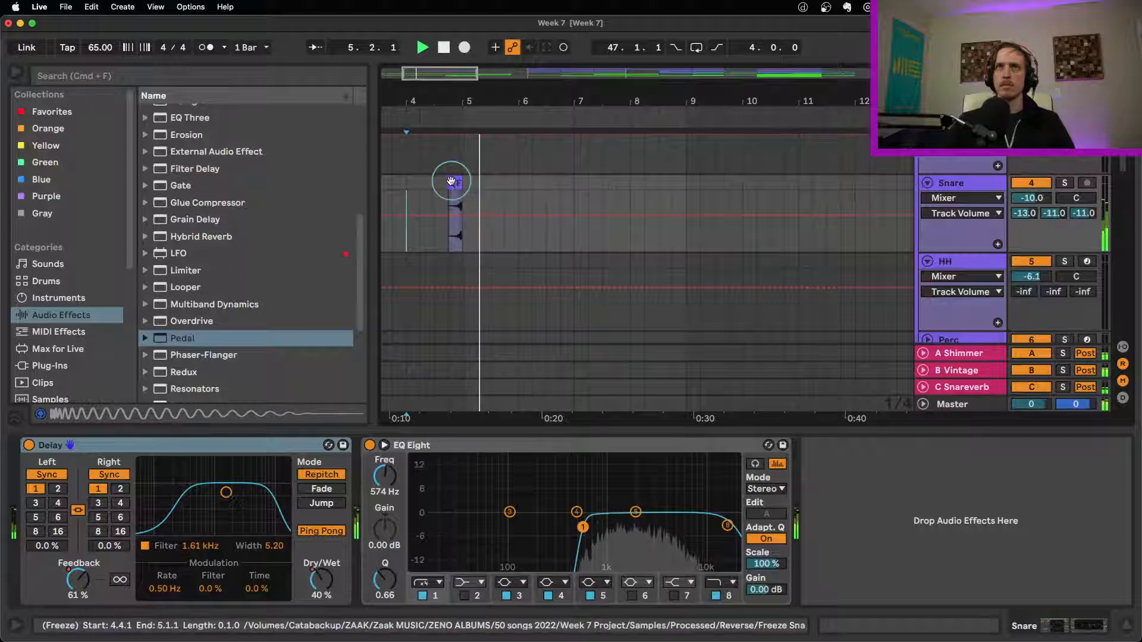
{"action": "double_click", "coordinate": [447, 187]}
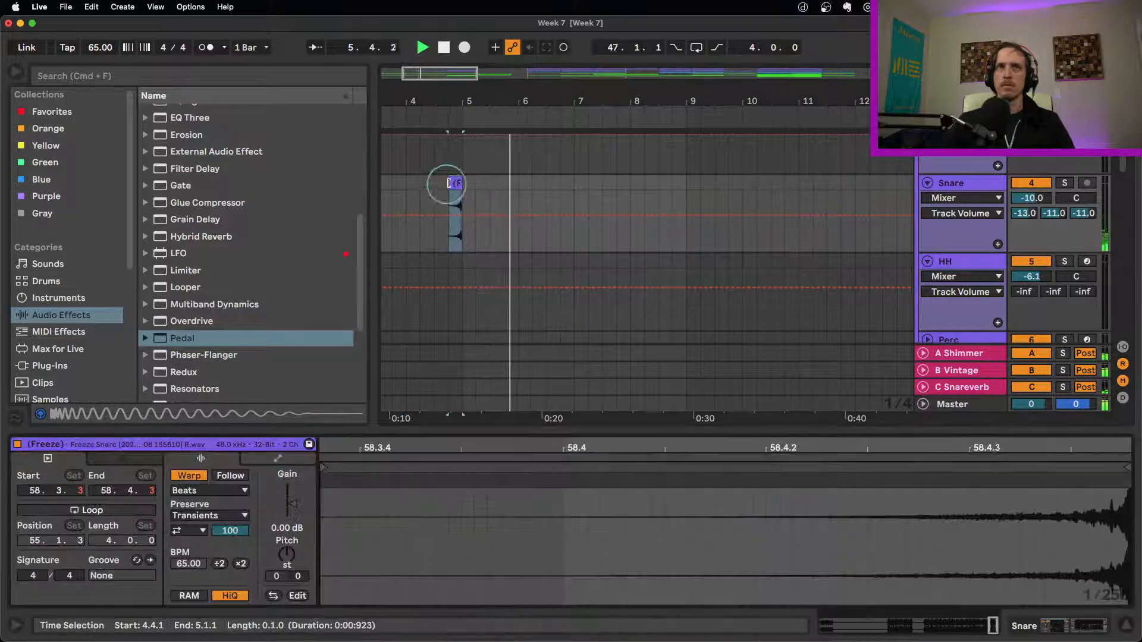
{"action": "left_click", "coordinate": [277, 576]}
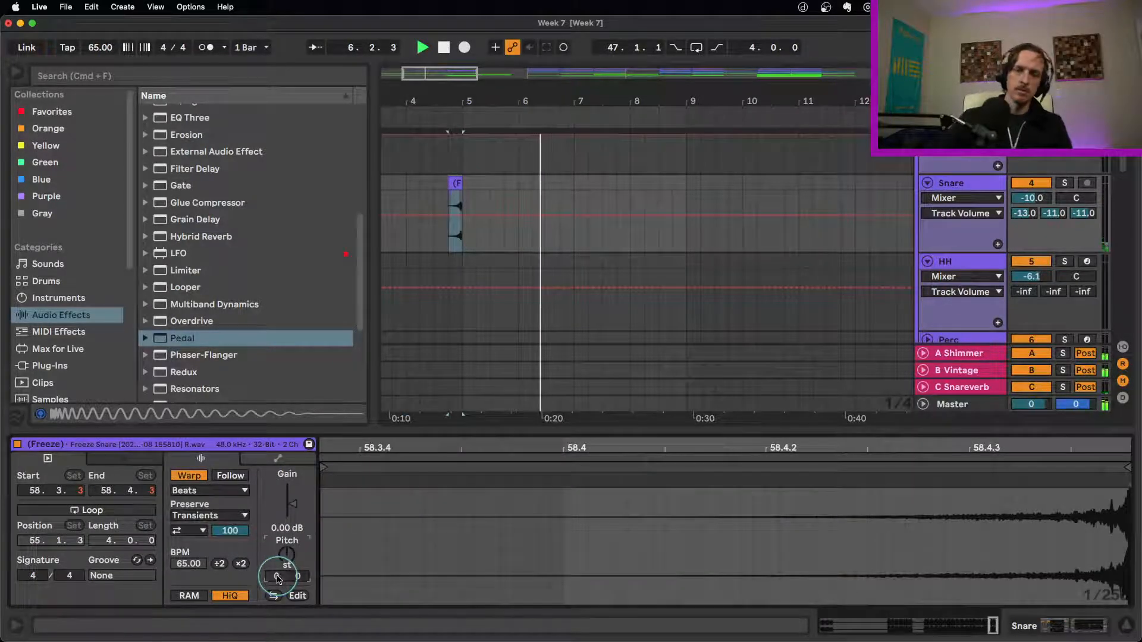
{"action": "type", "text": "-12"}
{"action": "key", "text": "Return"}
{"action": "left_click", "coordinate": [461, 239]}
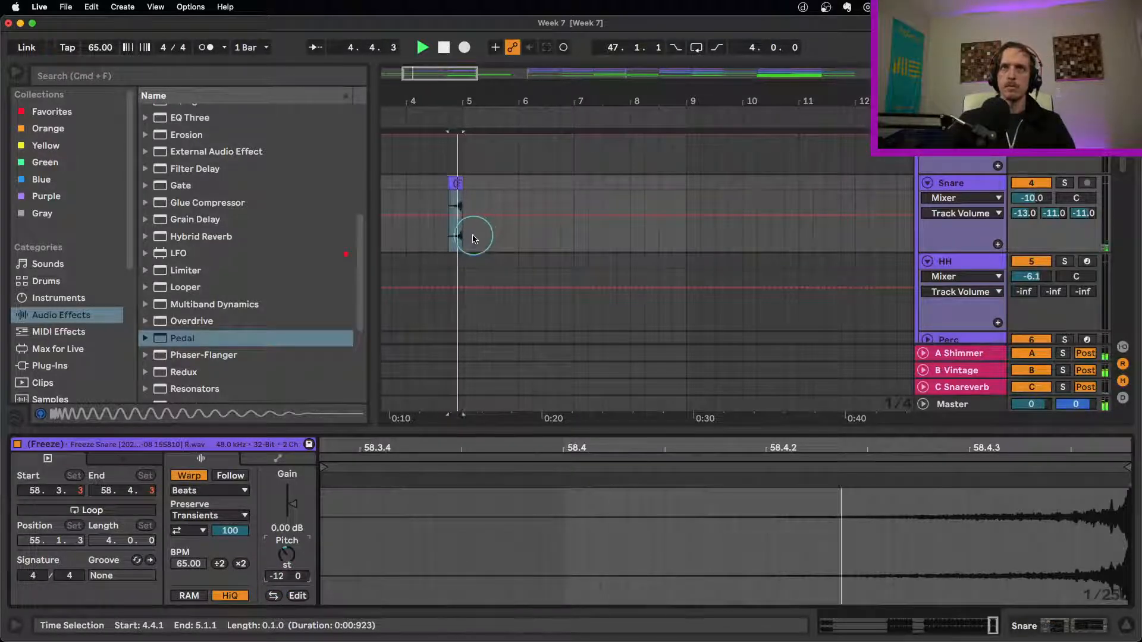
Set the copied reversed snare clip's pitch to 0 st and its gain to -5.08 dB, checking it in playback.
{"action": "left_click", "coordinate": [285, 560]}
{"action": "left_click_drag", "start_coordinate": [284, 560], "coordinate": [294, 507]}
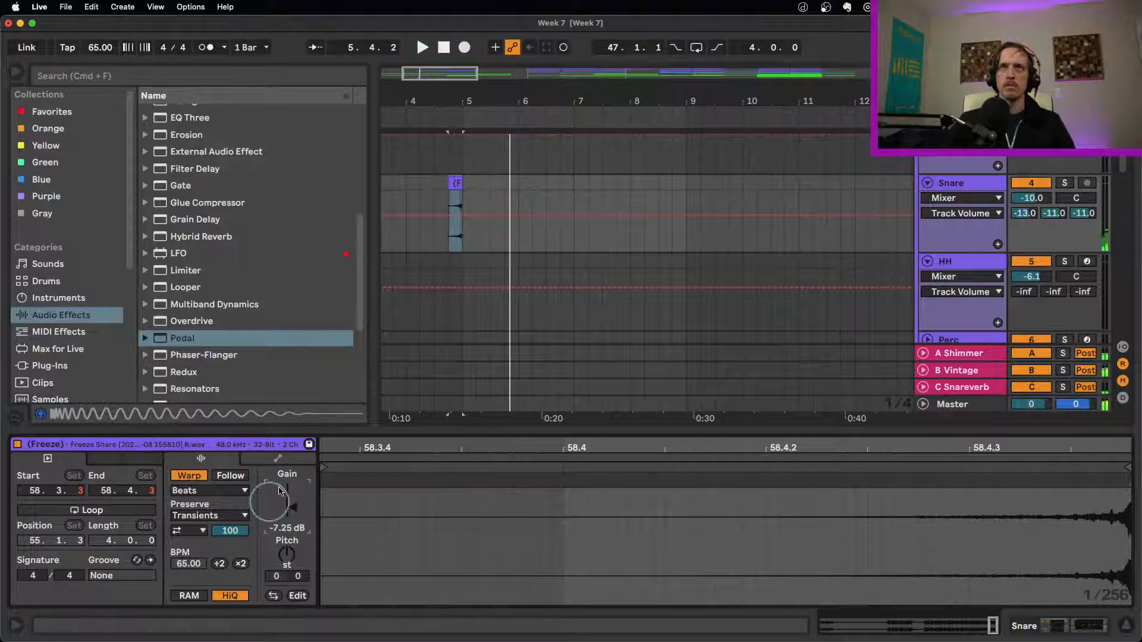
{"action": "left_click", "coordinate": [432, 254]}
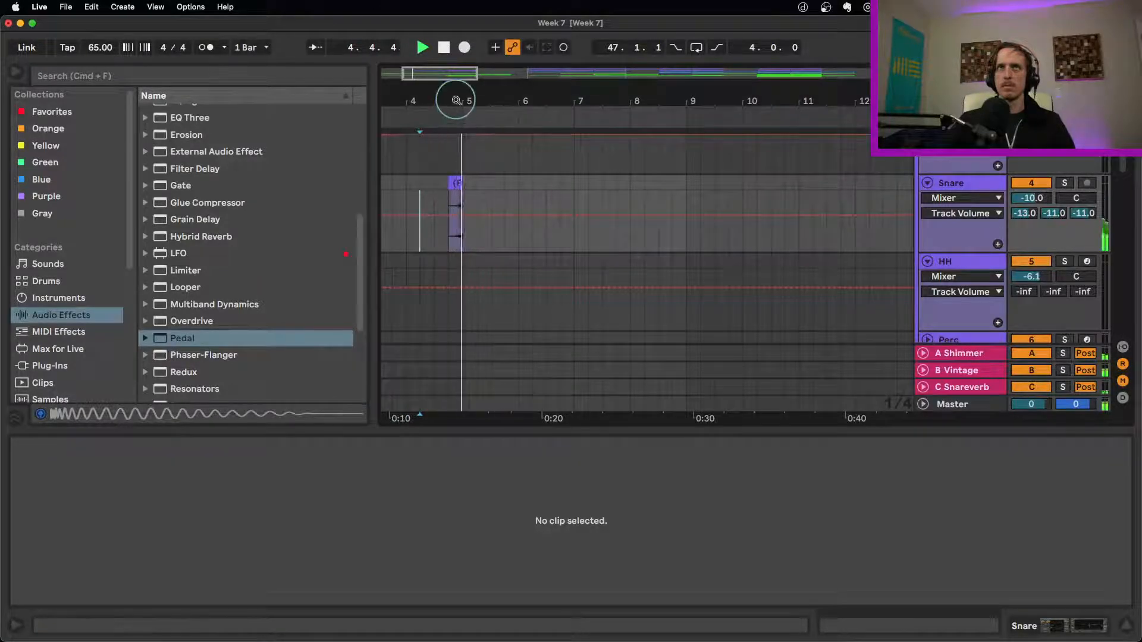
{"action": "left_click_drag", "start_coordinate": [456, 101], "coordinate": [550, 163]}
{"action": "left_click", "coordinate": [521, 182]}
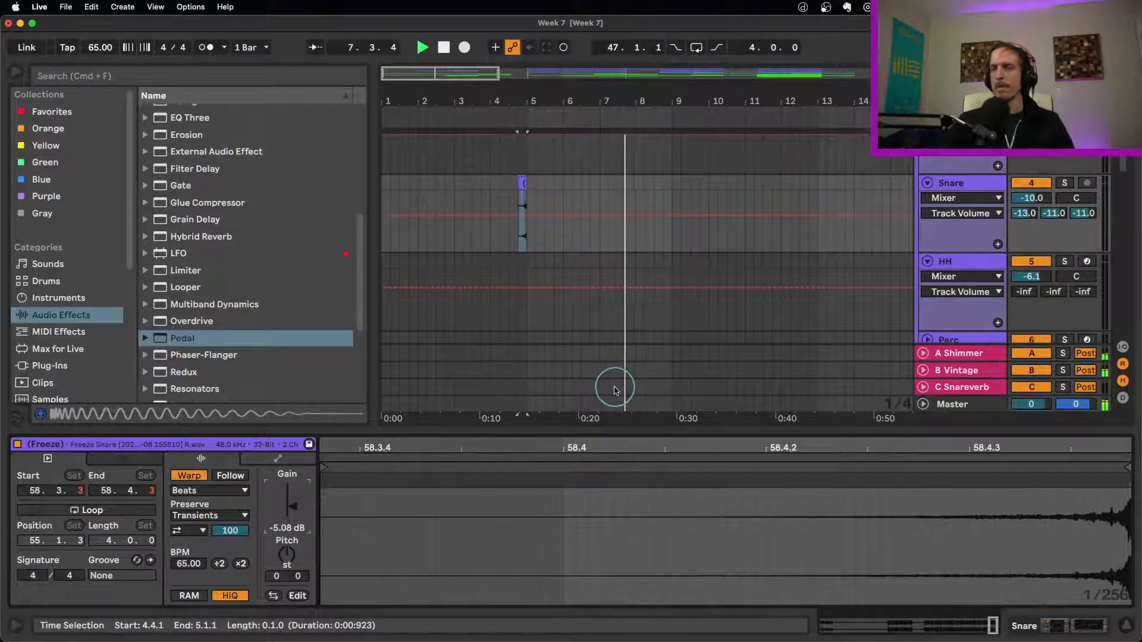
Automate arp1's Osc 1 Pos to rise gradually from 24 % at bar 9 to a peak around bar 17, returning by bar 18.
{"action": "left_click_drag", "start_coordinate": [532, 100], "coordinate": [547, 158]}
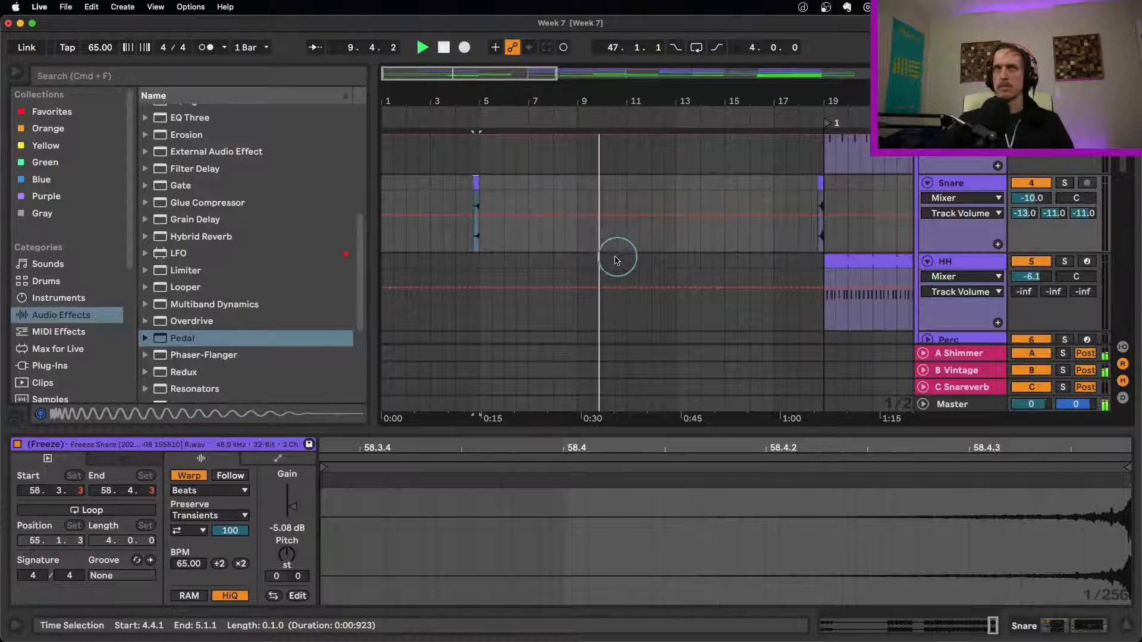
{"action": "scroll", "coordinate": [617, 260], "scroll_direction": "up", "scroll_amount": 4}
{"action": "scroll", "coordinate": [613, 271], "scroll_direction": "down", "scroll_amount": 15}
{"action": "scroll", "coordinate": [626, 273], "scroll_direction": "down", "scroll_amount": 6}
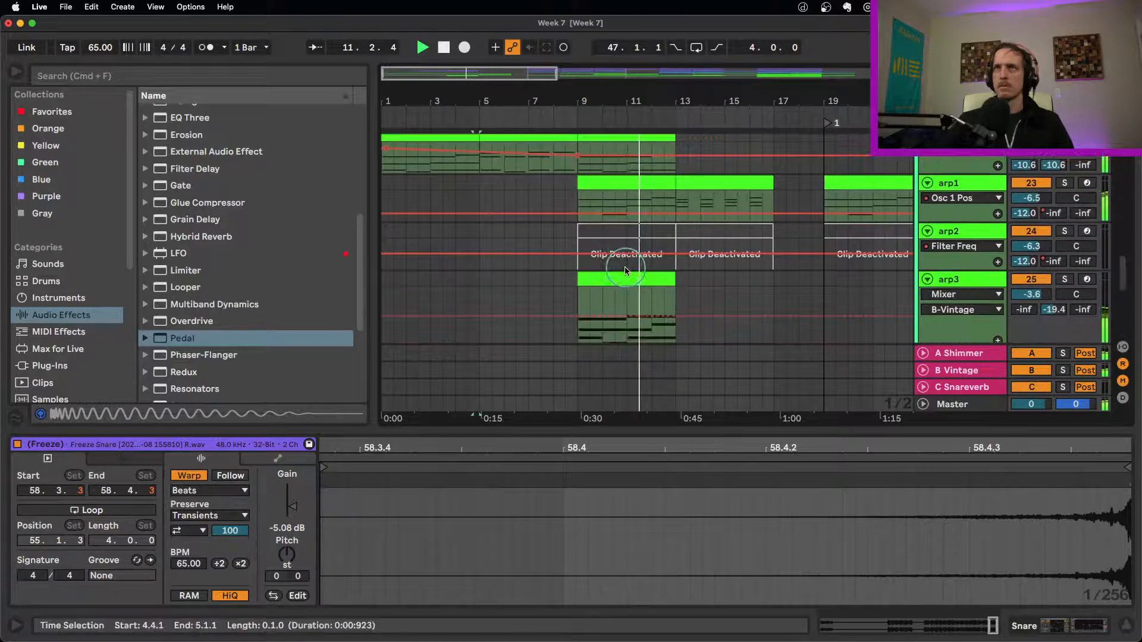
{"action": "scroll", "coordinate": [636, 255], "scroll_direction": "up", "scroll_amount": 1}
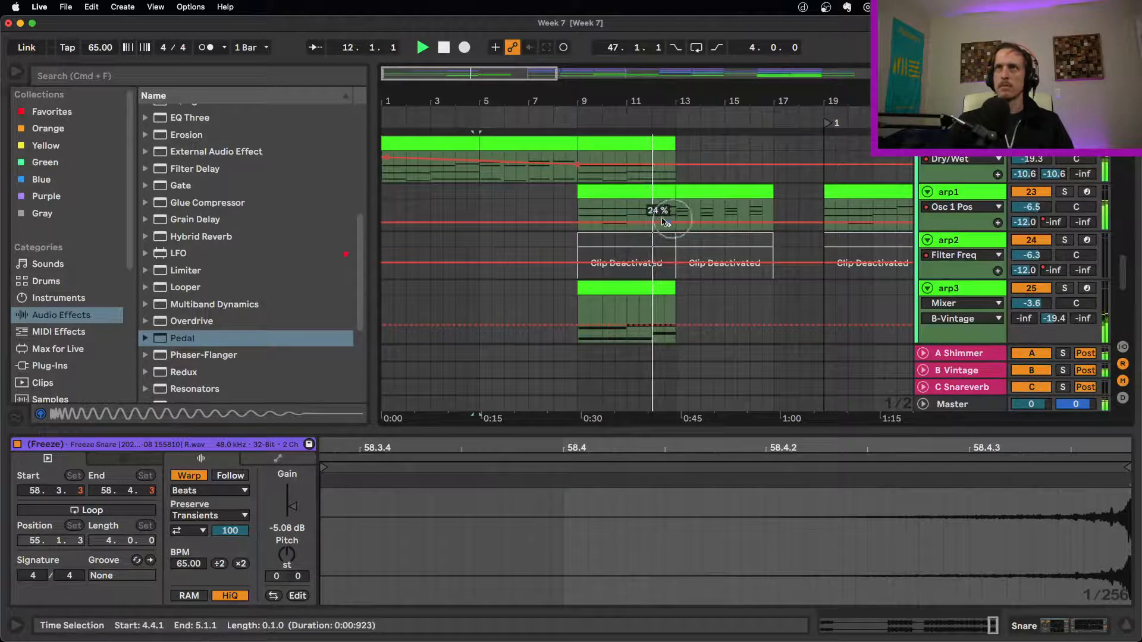
{"action": "left_click", "coordinate": [570, 222]}
{"action": "left_click", "coordinate": [804, 222]}
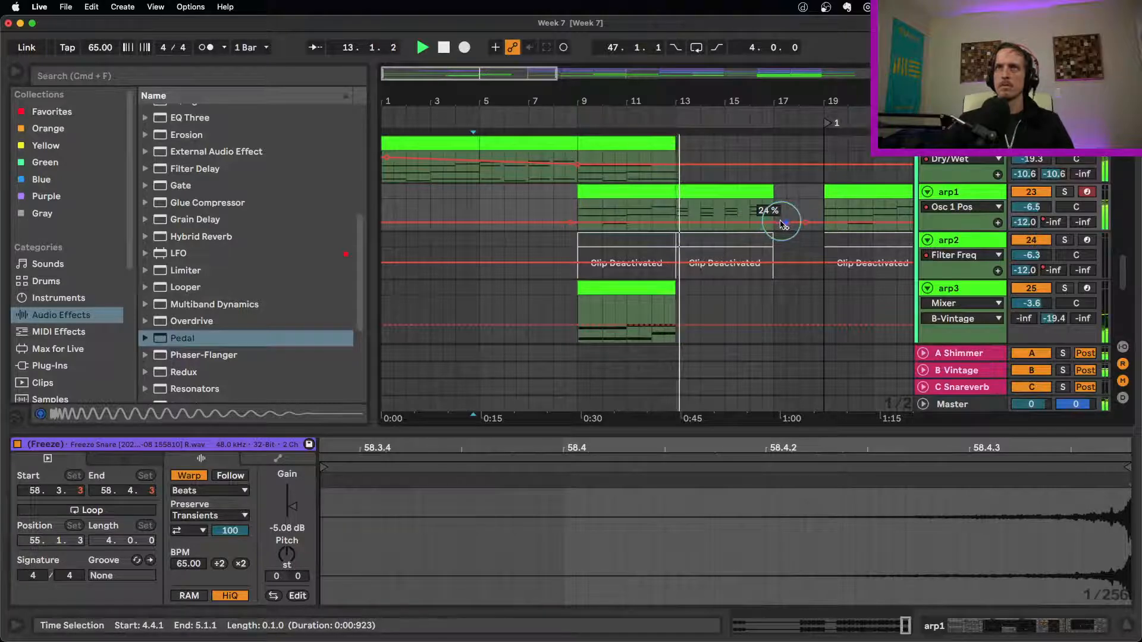
{"action": "left_click", "coordinate": [782, 220]}
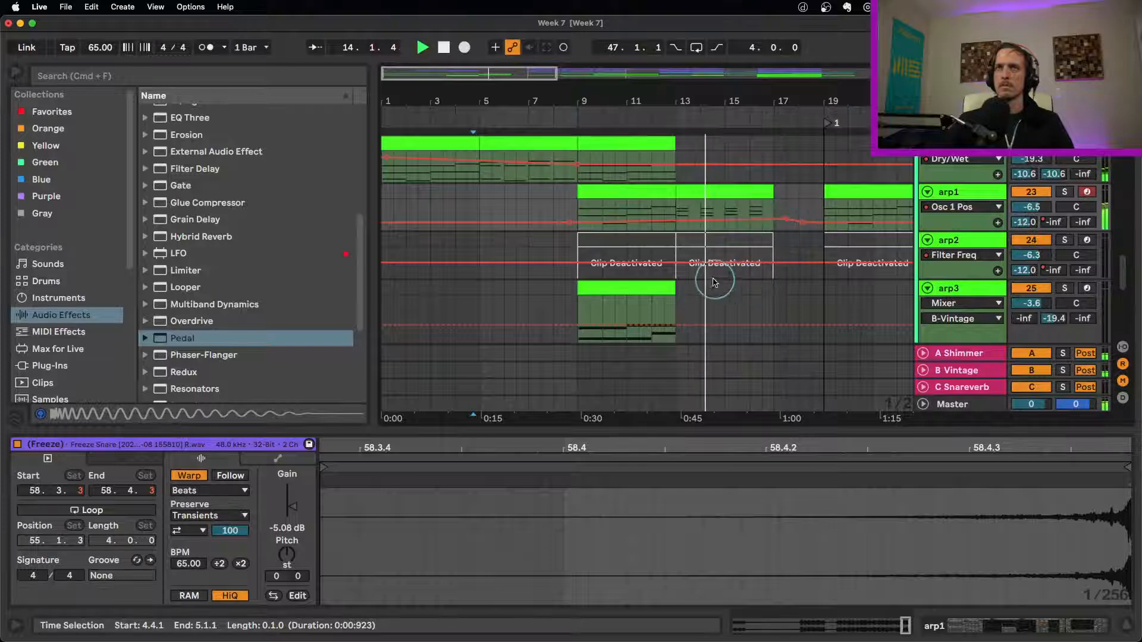
Duplicate arp3 track 25's bar 9 clip to bar 13, transpose the copy's notes up an octave and play it.
{"action": "scroll", "coordinate": [721, 284], "scroll_direction": "down", "scroll_amount": 2}
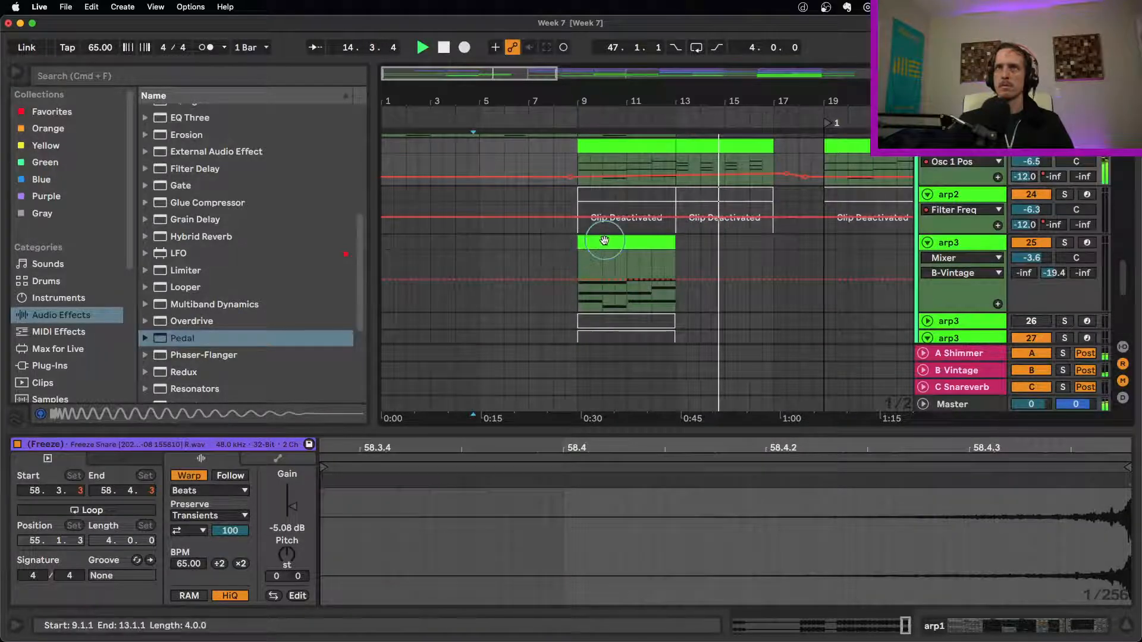
{"action": "left_click", "coordinate": [604, 240]}
{"action": "key", "text": "super+d"}
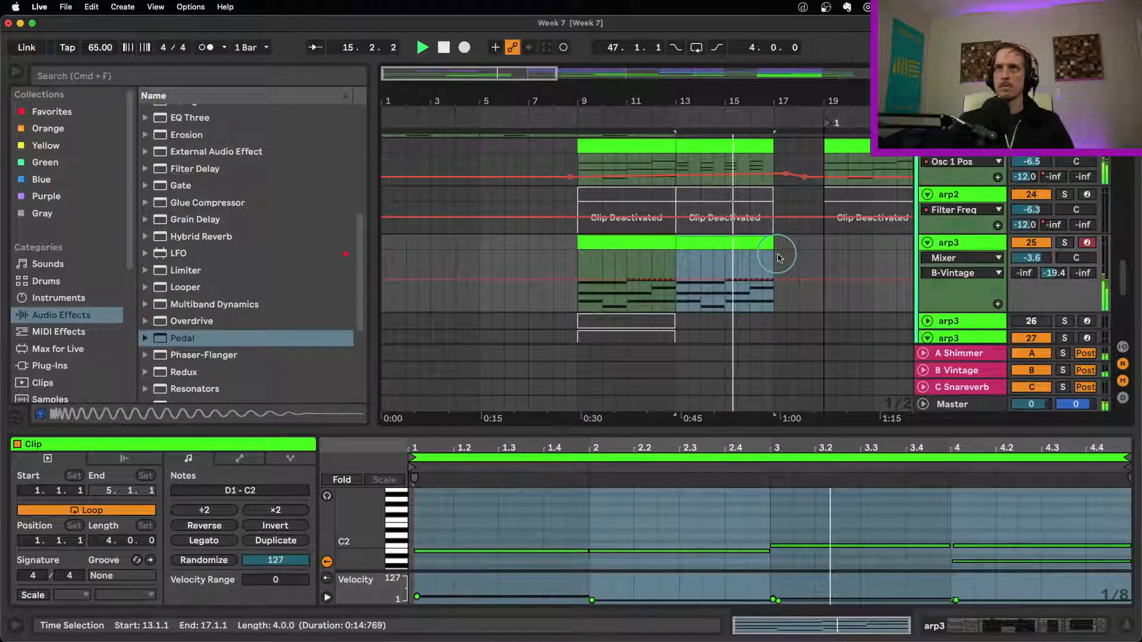
{"action": "left_click", "coordinate": [649, 500]}
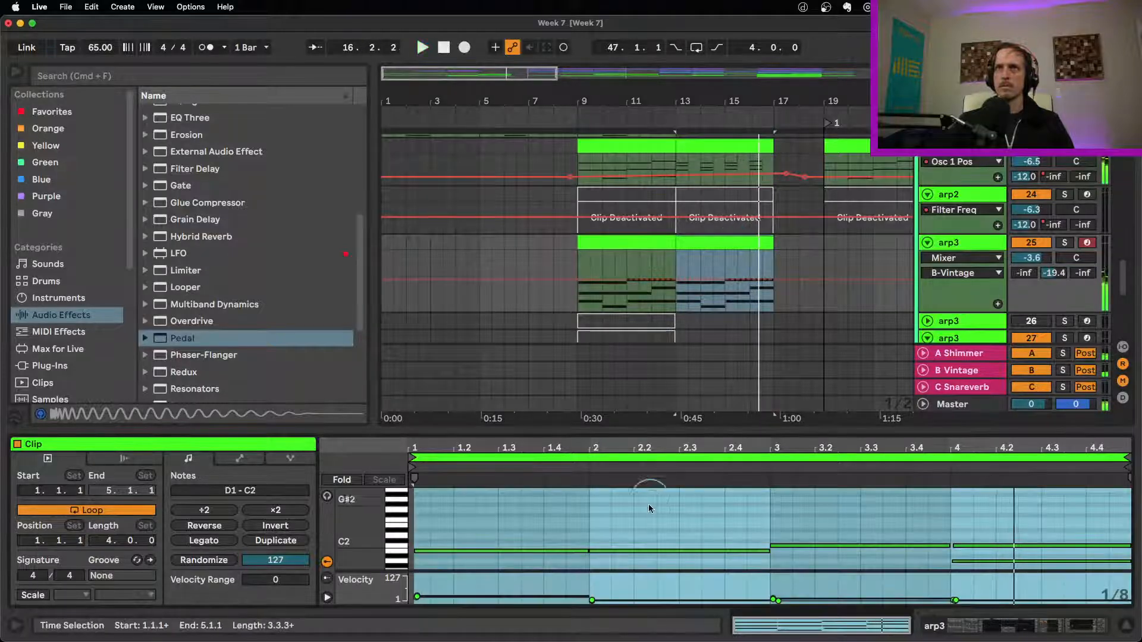
{"action": "key", "text": "super+a"}
{"action": "key", "text": "shift+Up"}
{"action": "key", "text": "space"}
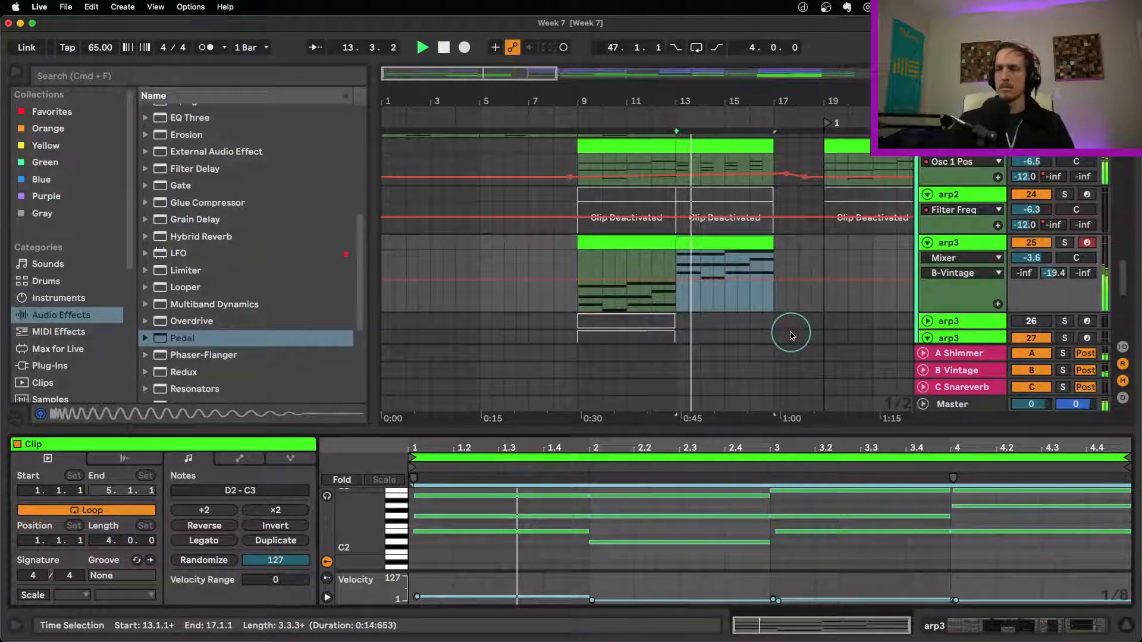
Hide the clip view, then set the Kick track's volume to -3.1 dB and Snare track 4's volume to -10.5 dB.
{"action": "left_click", "coordinate": [1126, 626]}
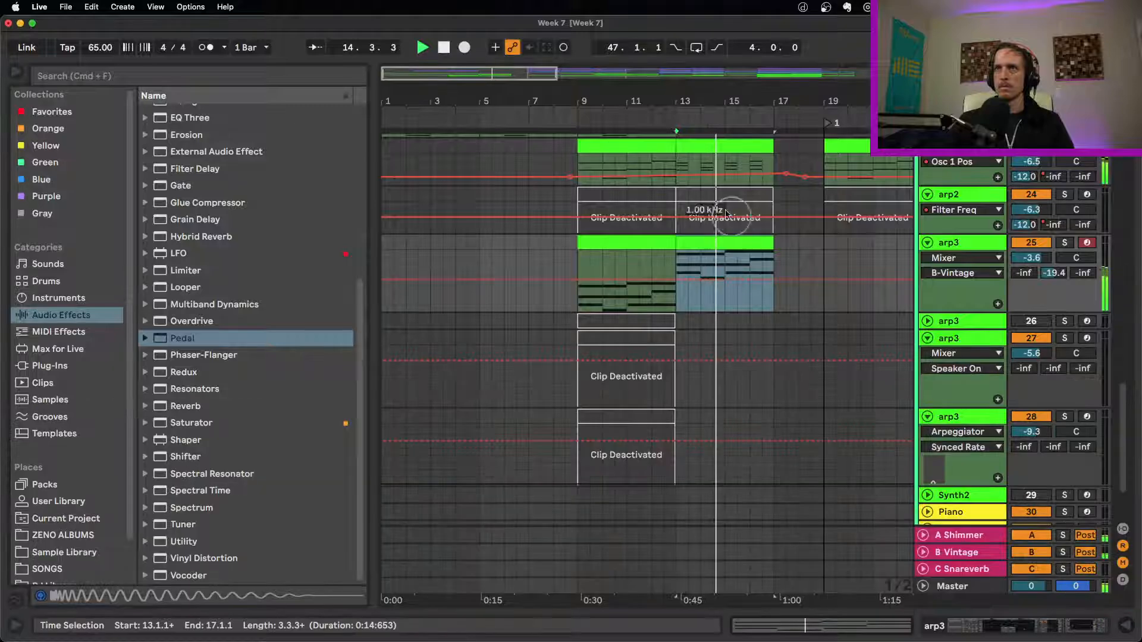
{"action": "left_click_drag", "start_coordinate": [723, 99], "coordinate": [723, 91]}
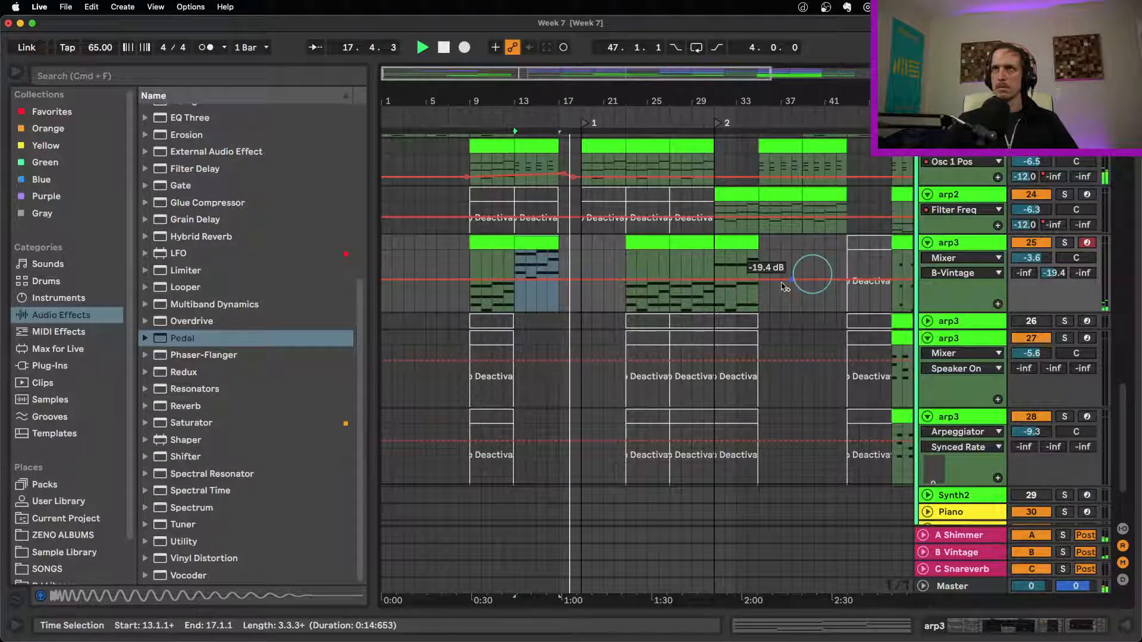
{"action": "scroll", "coordinate": [727, 382], "scroll_direction": "up", "scroll_amount": 1}
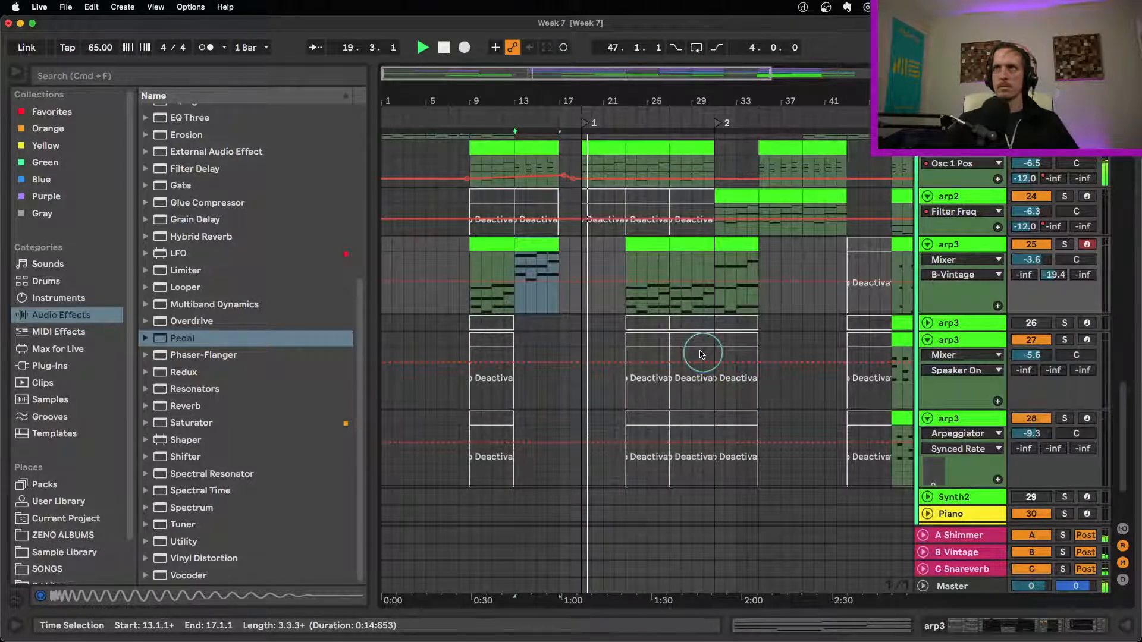
{"action": "scroll", "coordinate": [701, 354], "scroll_direction": "up", "scroll_amount": 15}
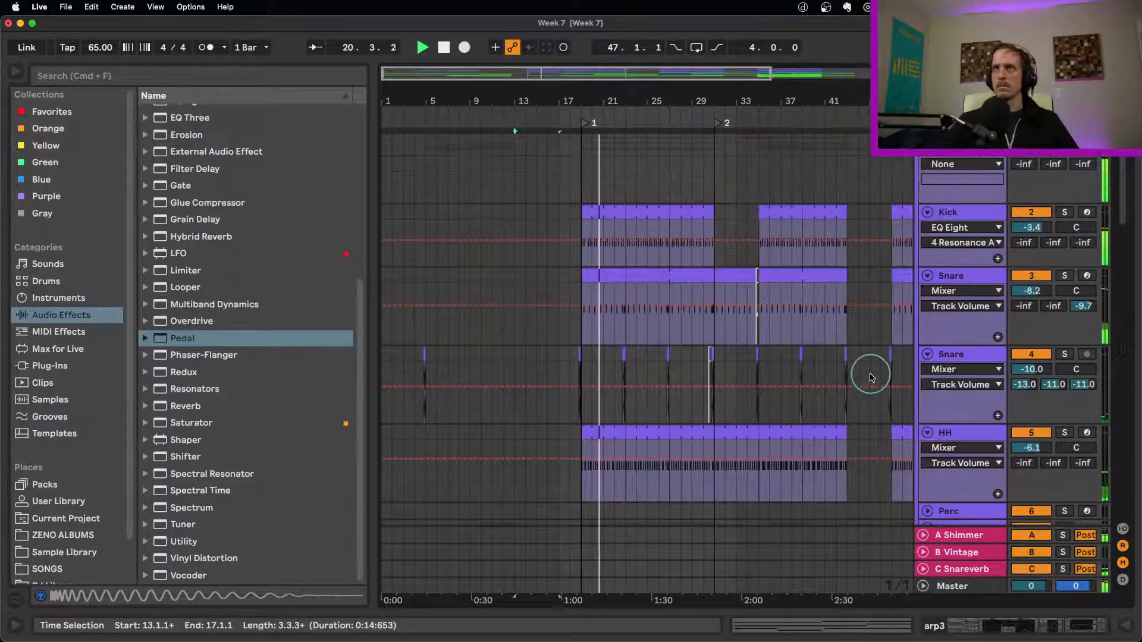
{"action": "left_click_drag", "start_coordinate": [1031, 230], "coordinate": [1032, 227]}
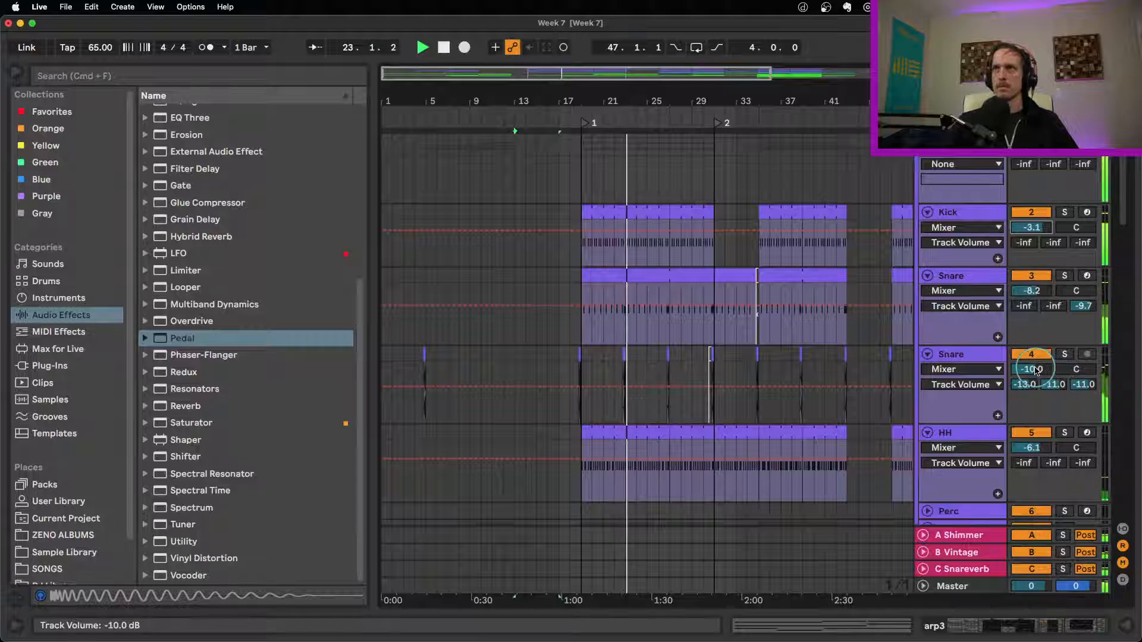
{"action": "left_click_drag", "start_coordinate": [1039, 371], "coordinate": [1040, 374]}
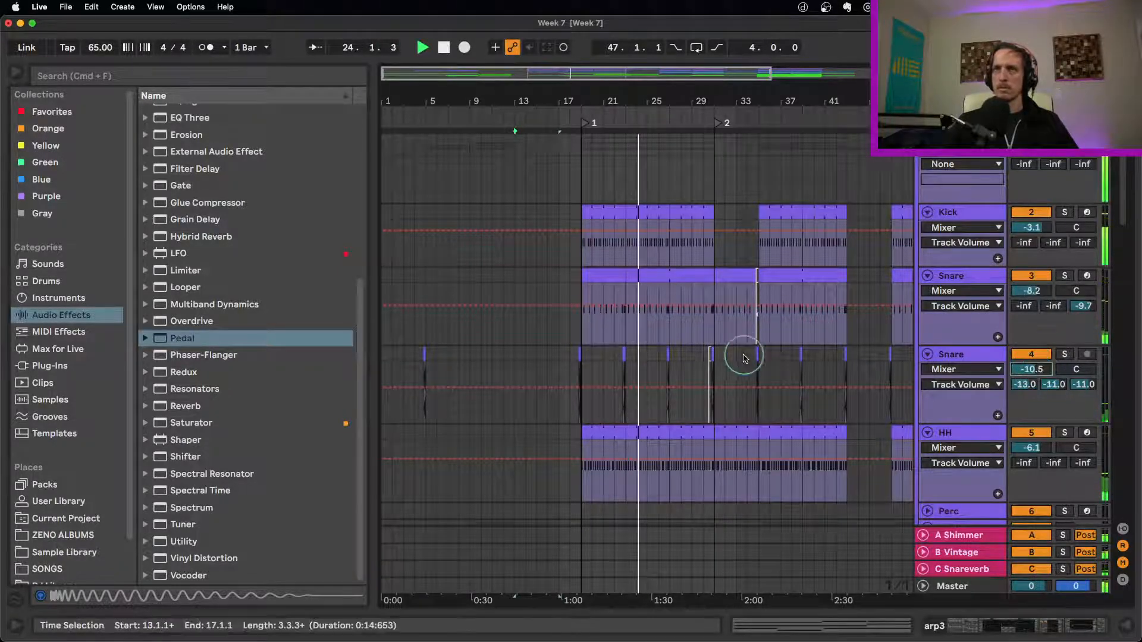
Set Synth1 track 17's volume to -14.1 dB and the pads group's volume to -3.9 dB during playback.
{"action": "scroll", "coordinate": [773, 369], "scroll_direction": "down", "scroll_amount": 3}
{"action": "scroll", "coordinate": [778, 370], "scroll_direction": "down", "scroll_amount": 1}
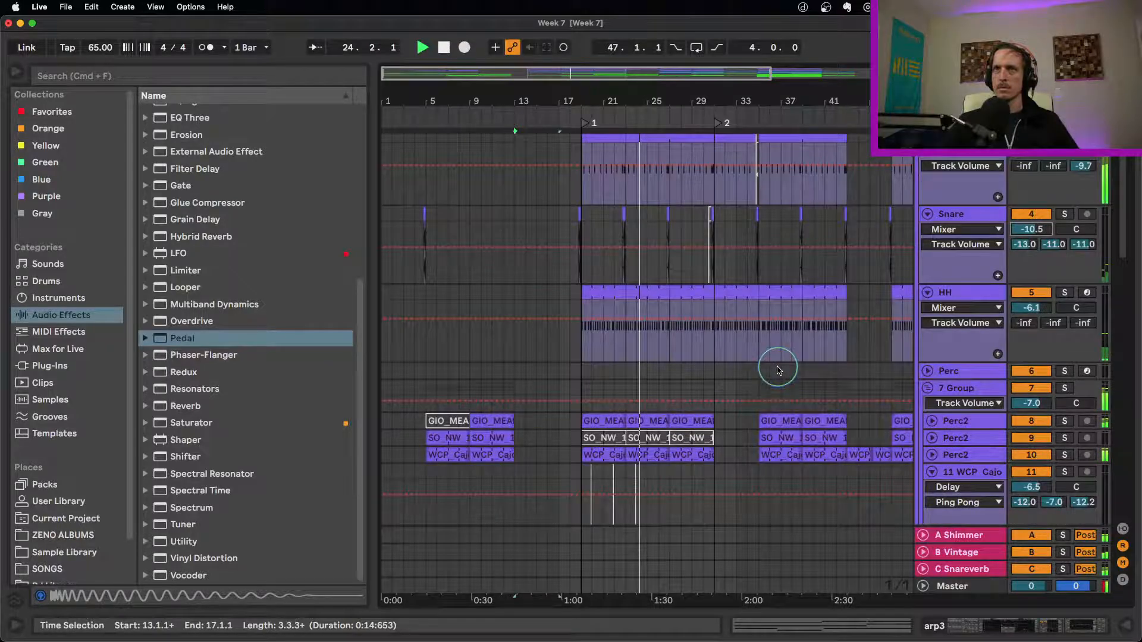
{"action": "scroll", "coordinate": [778, 370], "scroll_direction": "down", "scroll_amount": 10}
{"action": "scroll", "coordinate": [791, 375], "scroll_direction": "down", "scroll_amount": 4}
{"action": "scroll", "coordinate": [792, 375], "scroll_direction": "down", "scroll_amount": 2}
{"action": "scroll", "coordinate": [794, 374], "scroll_direction": "up", "scroll_amount": 8}
{"action": "left_click_drag", "start_coordinate": [1030, 262], "coordinate": [1030, 257]}
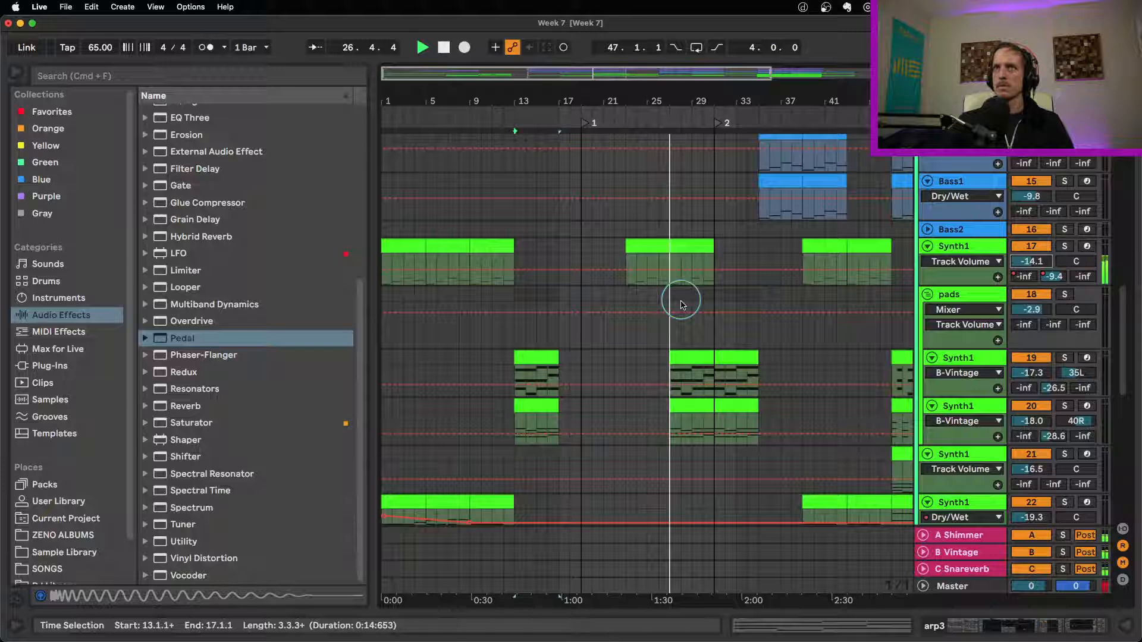
{"action": "left_click_drag", "start_coordinate": [1032, 310], "coordinate": [1040, 312]}
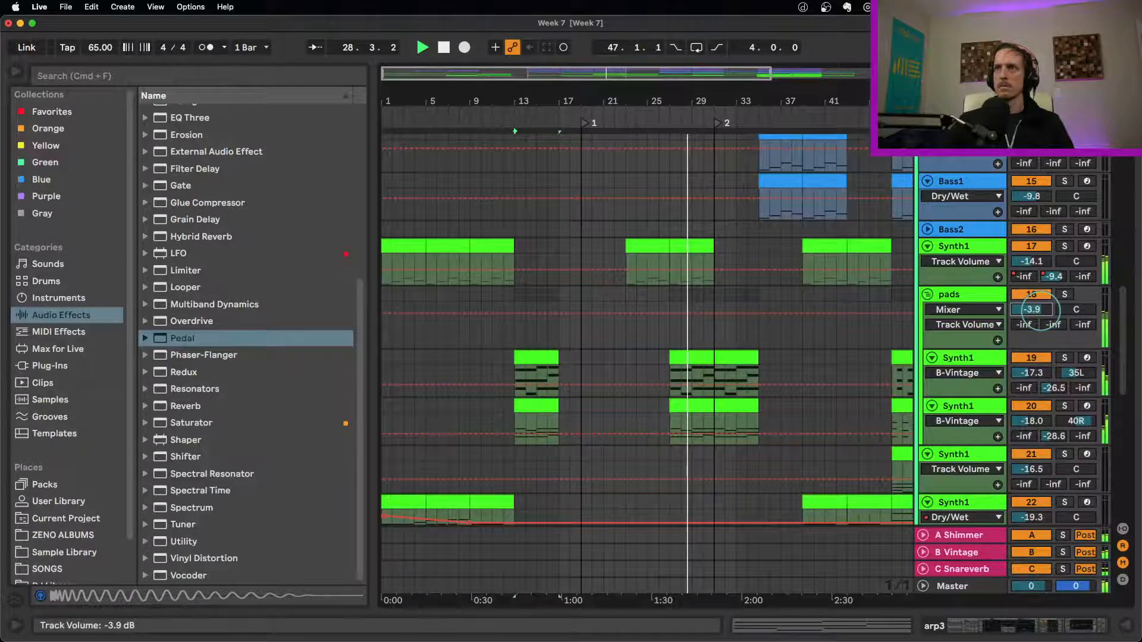
{"action": "scroll", "coordinate": [777, 383], "scroll_direction": "down", "scroll_amount": 5}
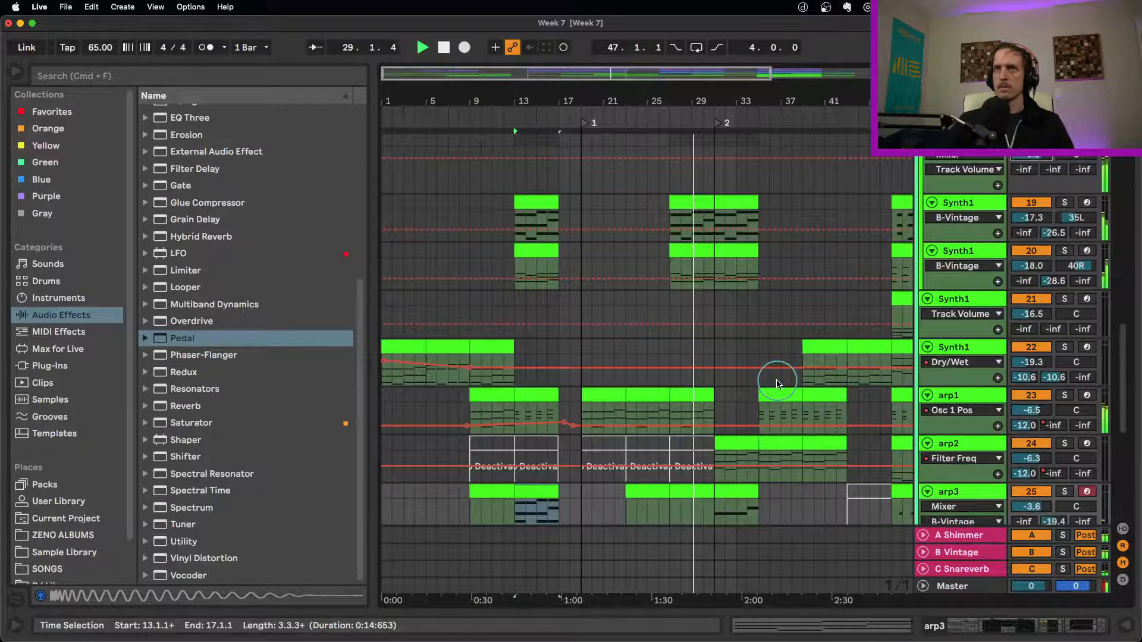
{"action": "scroll", "coordinate": [777, 382], "scroll_direction": "down", "scroll_amount": 10}
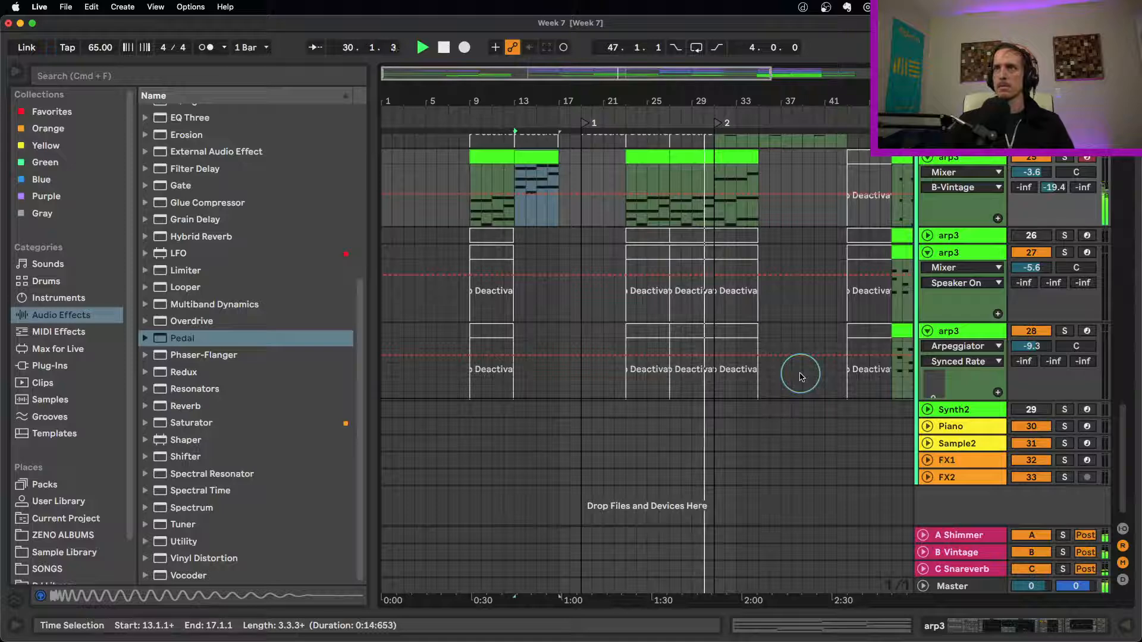
Deactivate the HH clip spanning bars 31 to 35 and set the HH track's volume to -5.5 dB.
{"action": "scroll", "coordinate": [816, 337], "scroll_direction": "up", "scroll_amount": 2}
{"action": "scroll", "coordinate": [816, 337], "scroll_direction": "up", "scroll_amount": 2}
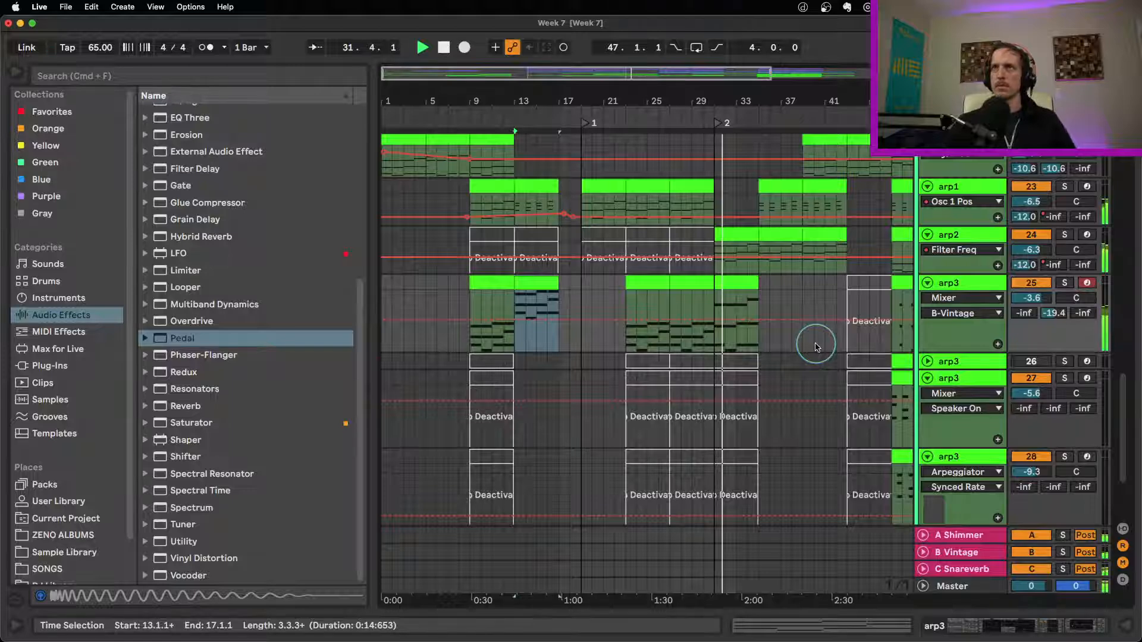
{"action": "scroll", "coordinate": [815, 347], "scroll_direction": "up", "scroll_amount": 3}
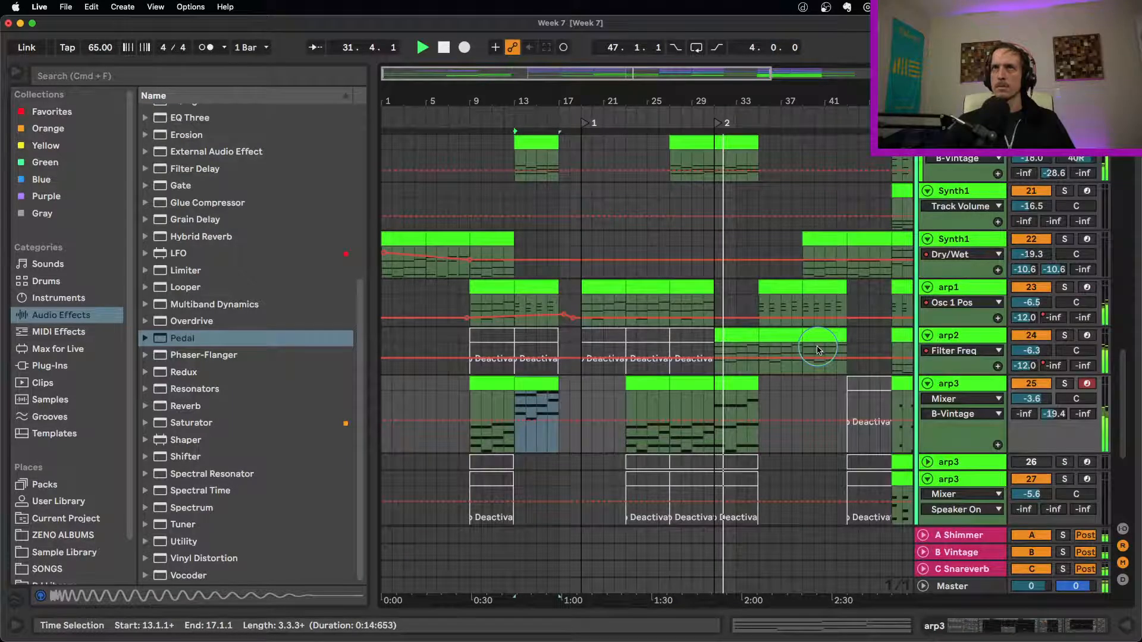
{"action": "scroll", "coordinate": [818, 348], "scroll_direction": "up", "scroll_amount": 5}
{"action": "left_click", "coordinate": [743, 266]}
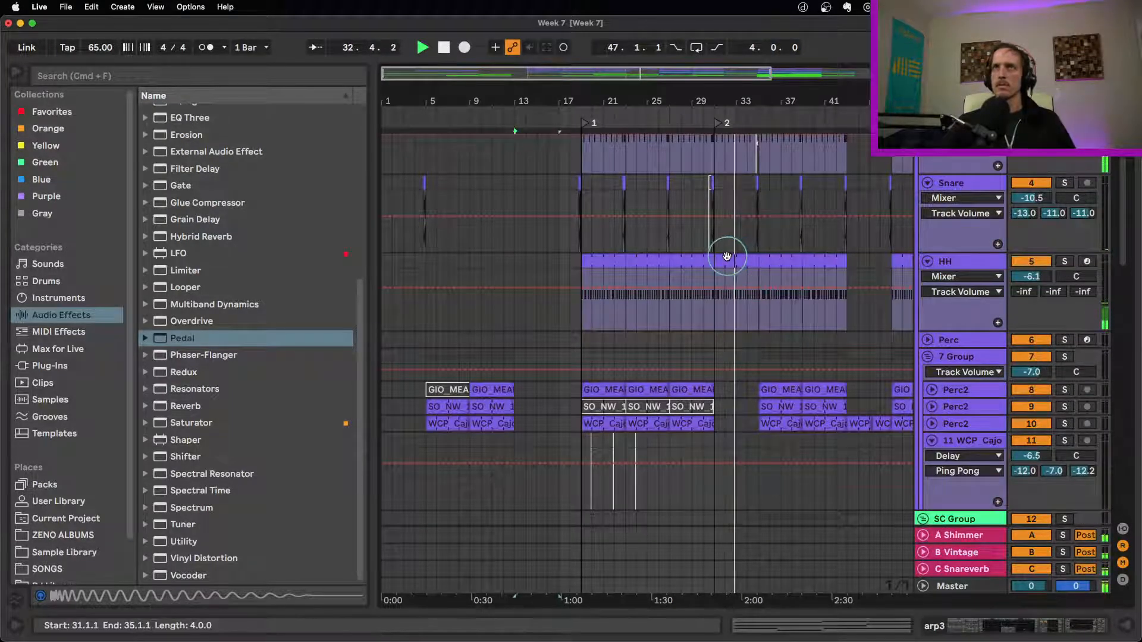
{"action": "left_click", "coordinate": [726, 257]}
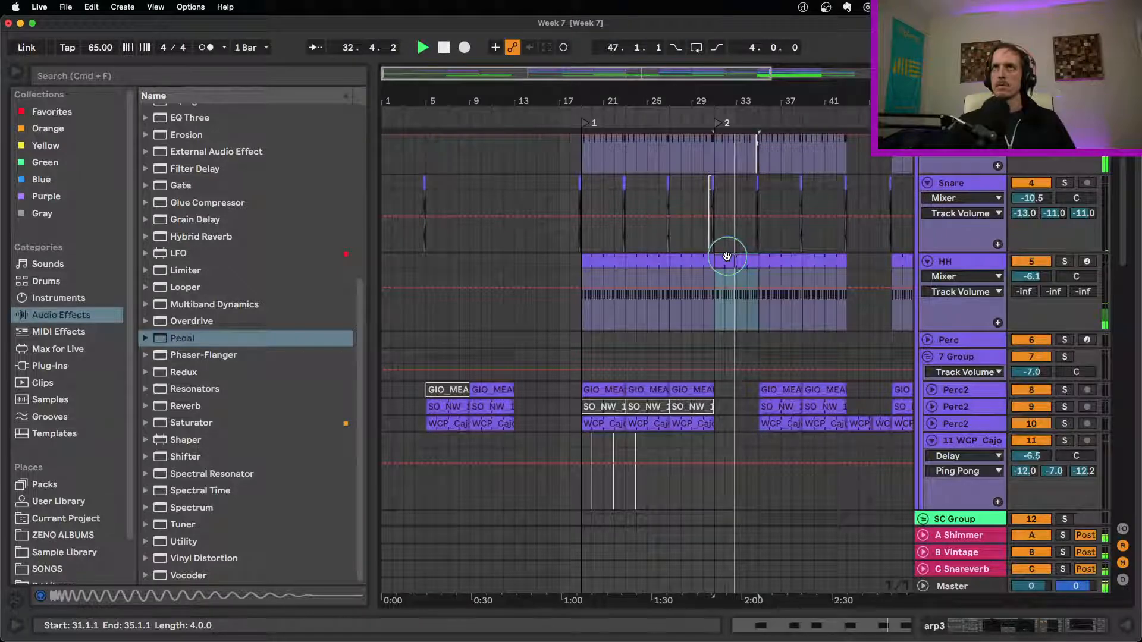
{"action": "key", "text": "0"}
{"action": "key", "text": "0"}
{"action": "key", "text": "0"}
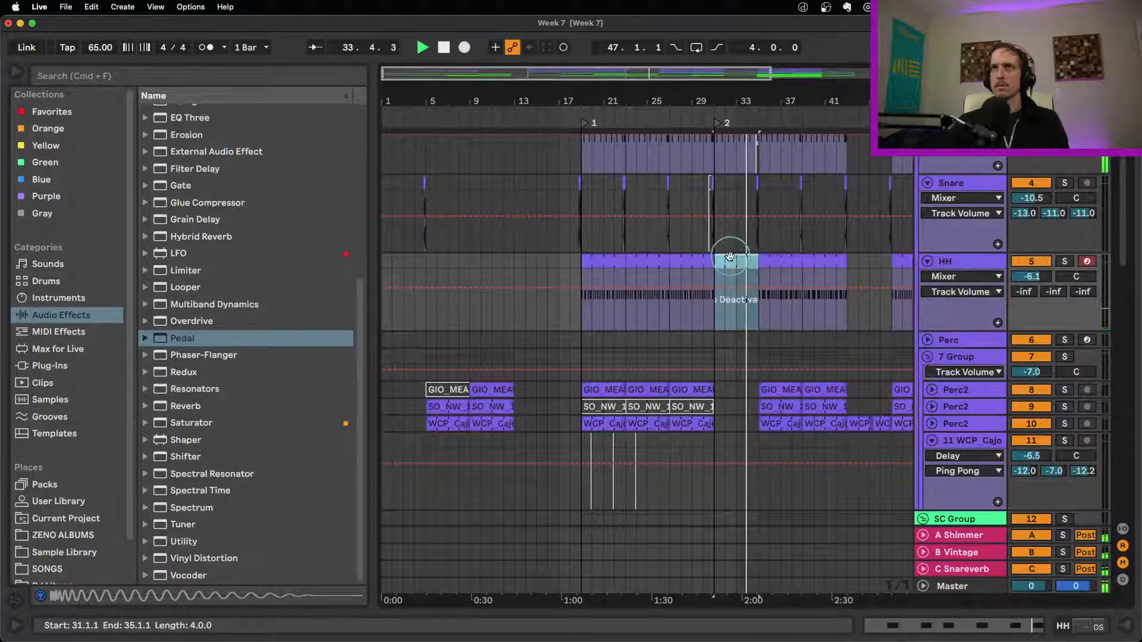
{"action": "left_click_drag", "start_coordinate": [1032, 277], "coordinate": [1032, 274]}
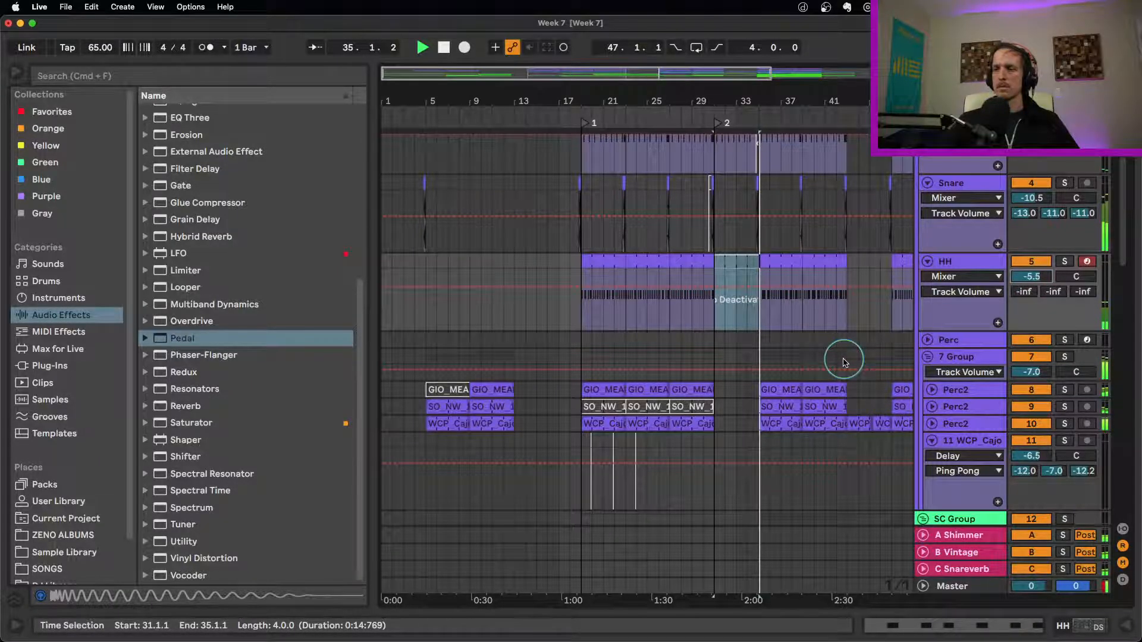
Fill HH's clip at bar 35 with continuous sixteenth-note hi-hats by duplicating its first note across the clip.
{"action": "double_click", "coordinate": [783, 261]}
{"action": "left_click", "coordinate": [442, 501]}
{"action": "key", "text": "space"}
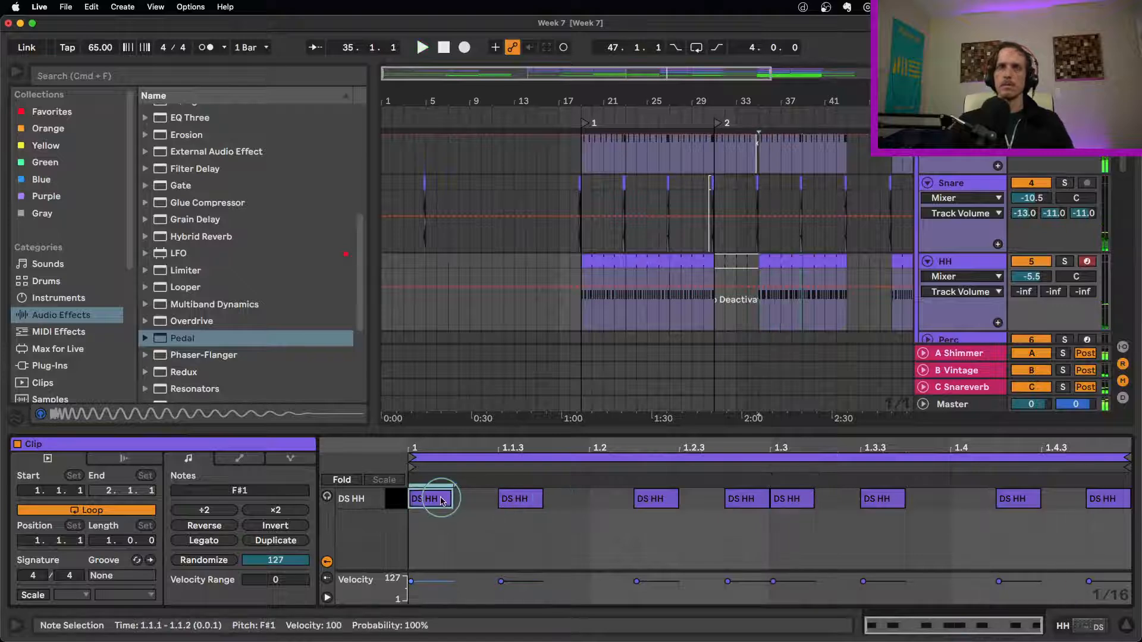
{"action": "key", "text": "super+d"}
{"action": "key", "text": "super+d"}
{"action": "key", "text": "super+d"}
{"action": "key", "text": "super+d"}
{"action": "key", "text": "super+d"}
{"action": "key", "text": "super+d"}
{"action": "key", "text": "super+d"}
{"action": "key", "text": "super+d"}
{"action": "key", "text": "super+d"}
{"action": "key", "text": "super+d"}
{"action": "key", "text": "super+d"}
{"action": "key", "text": "super+d"}
{"action": "key", "text": "super+d"}
{"action": "key", "text": "super+d"}
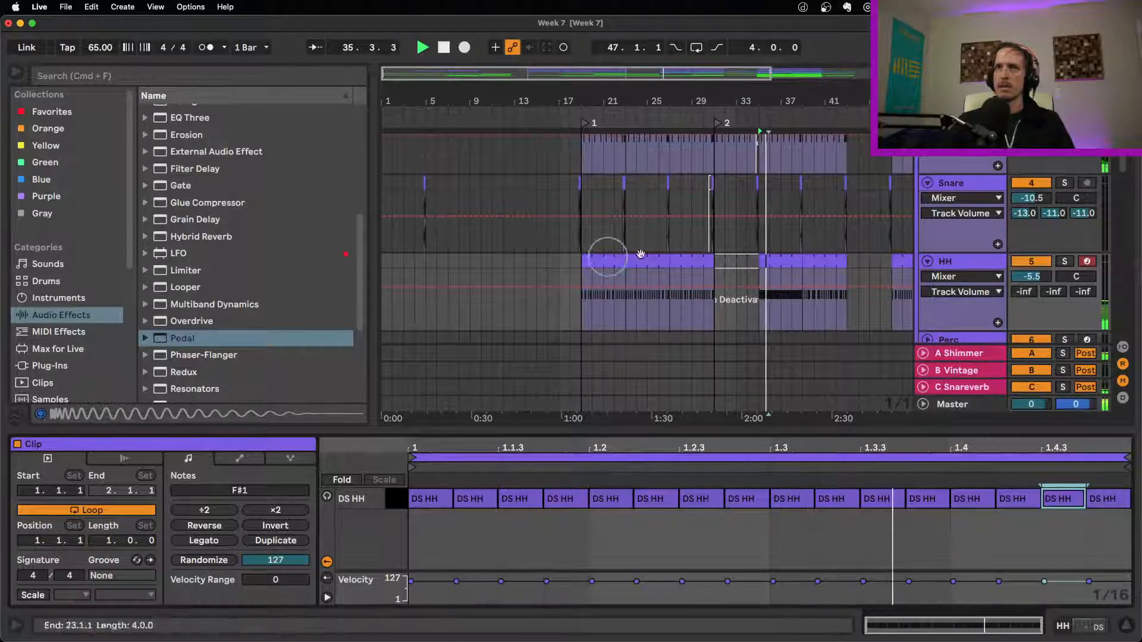
Automate DS HH's Decay to dip to 2.43 % from bar 35 to about bar 45, auditioning the HH track soloed.
{"action": "key", "text": "shift+Tab"}
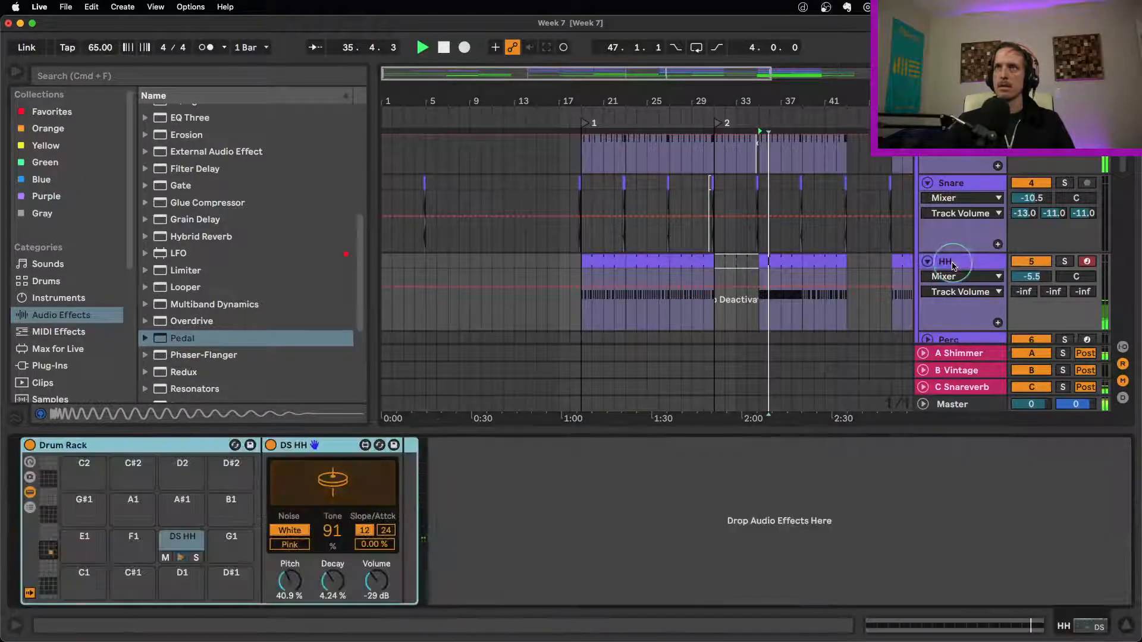
{"action": "left_click", "coordinate": [331, 587]}
{"action": "left_click", "coordinate": [754, 309]}
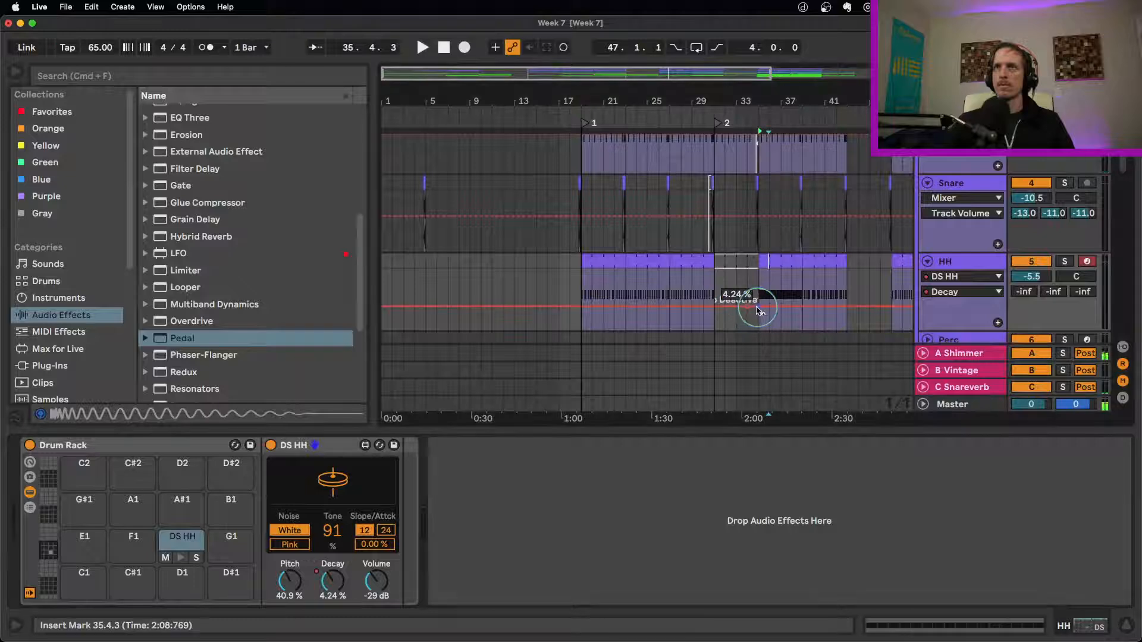
{"action": "left_click_drag", "start_coordinate": [759, 311], "coordinate": [879, 315]}
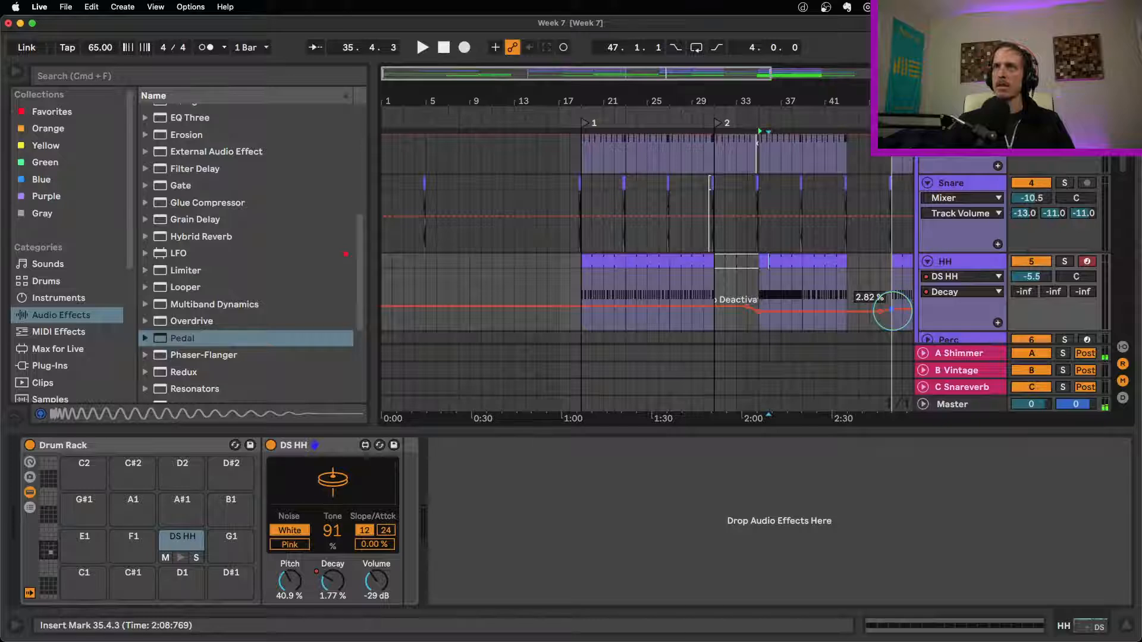
{"action": "key", "text": "space"}
{"action": "left_click", "coordinate": [1064, 262]}
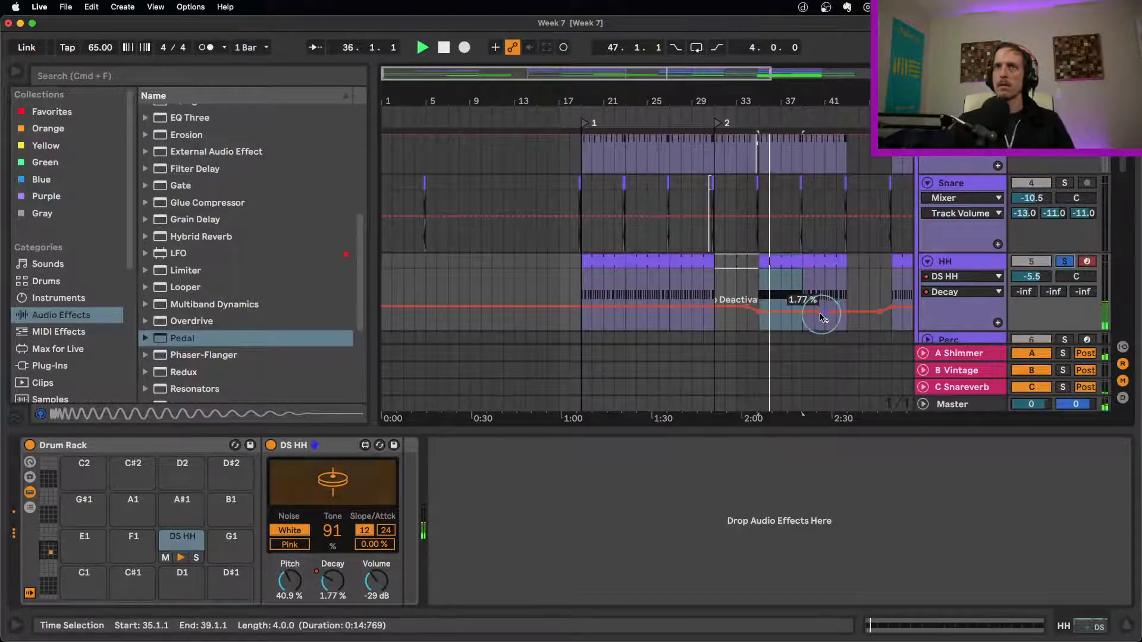
{"action": "left_click_drag", "start_coordinate": [821, 320], "coordinate": [821, 317]}
Set the HH track's volume to -4.1 dB and duplicate its bar 35 clip to bar 39.
{"action": "left_click", "coordinate": [1032, 278]}
{"action": "double_click", "coordinate": [772, 260]}
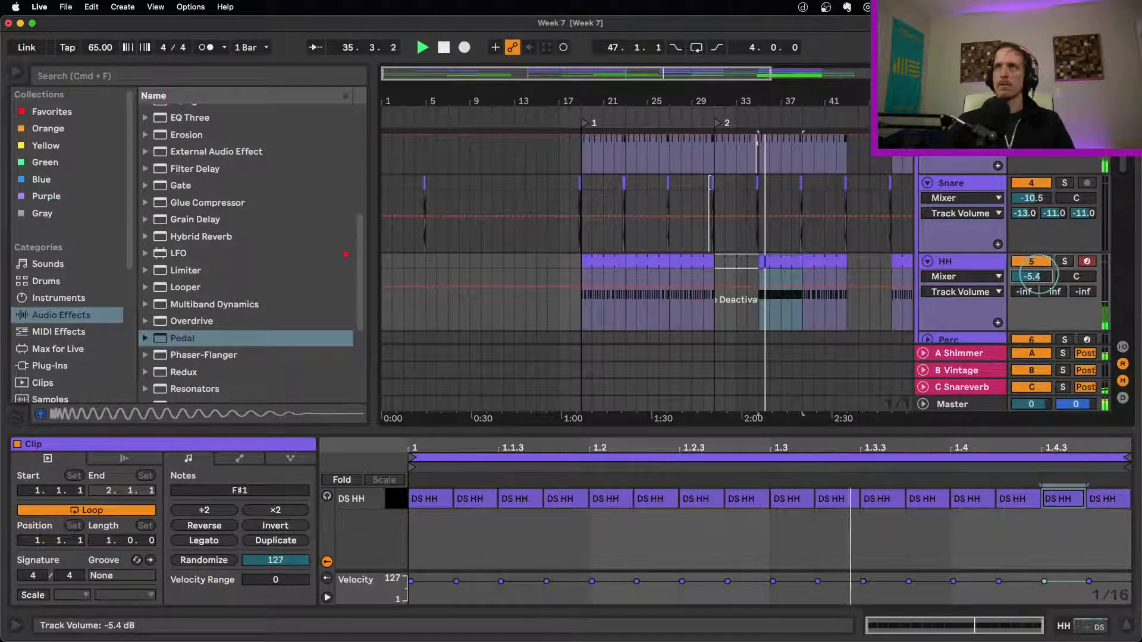
{"action": "left_click_drag", "start_coordinate": [1039, 275], "coordinate": [1039, 267]}
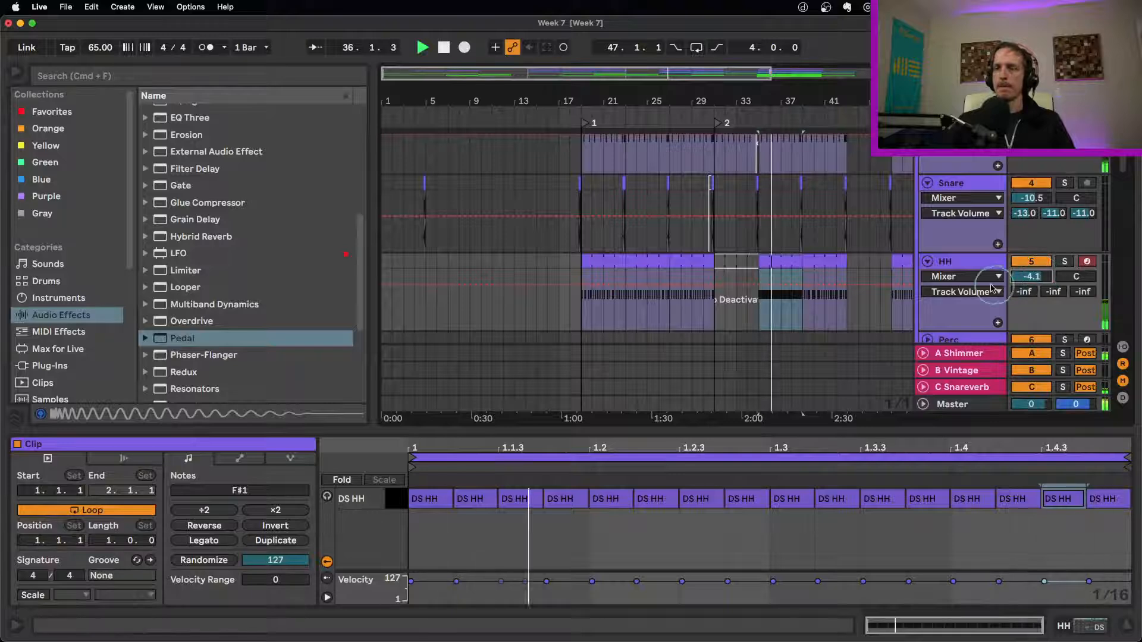
{"action": "left_click", "coordinate": [791, 262]}
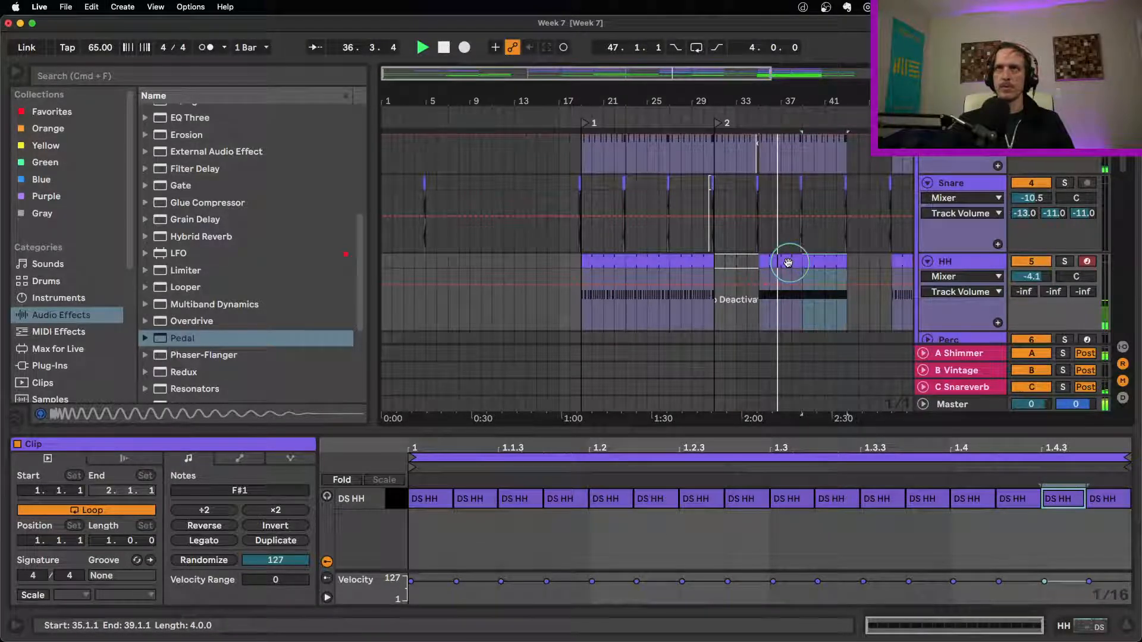
In HH's bar 35 clip, replace the hi-hat notes at 1.2.4 and 1.4.4 with pairs of 1/32 notes.
{"action": "left_click", "coordinate": [788, 262]}
{"action": "double_click", "coordinate": [742, 501]}
{"action": "double_click", "coordinate": [740, 500]}
{"action": "double_click", "coordinate": [754, 501]}
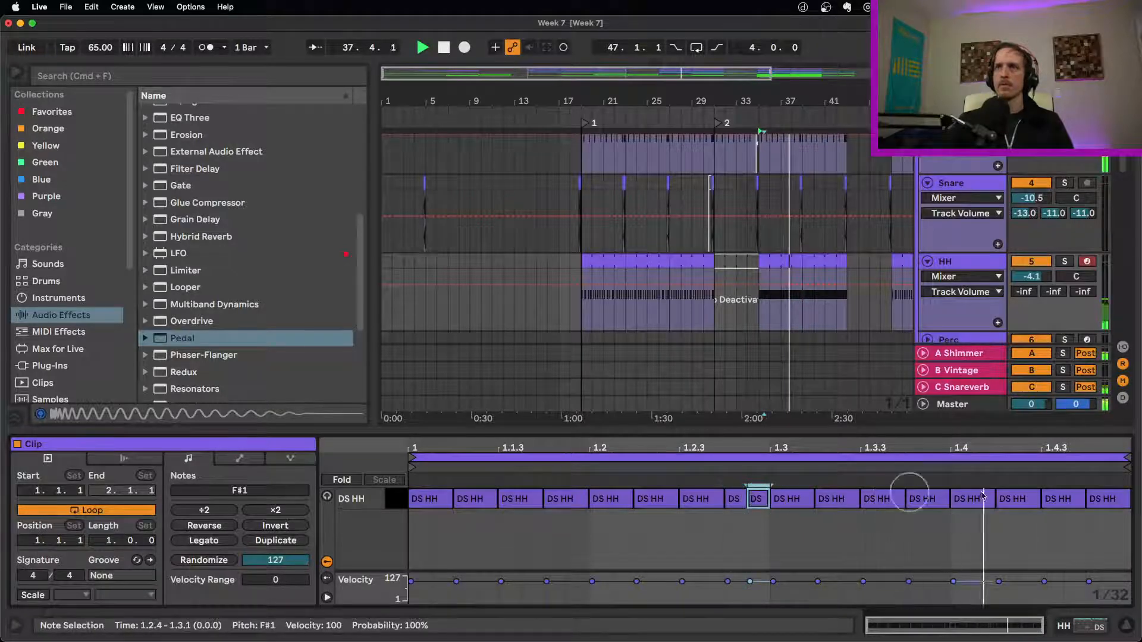
{"action": "double_click", "coordinate": [1094, 500]}
{"action": "double_click", "coordinate": [1096, 499]}
{"action": "double_click", "coordinate": [1120, 500]}
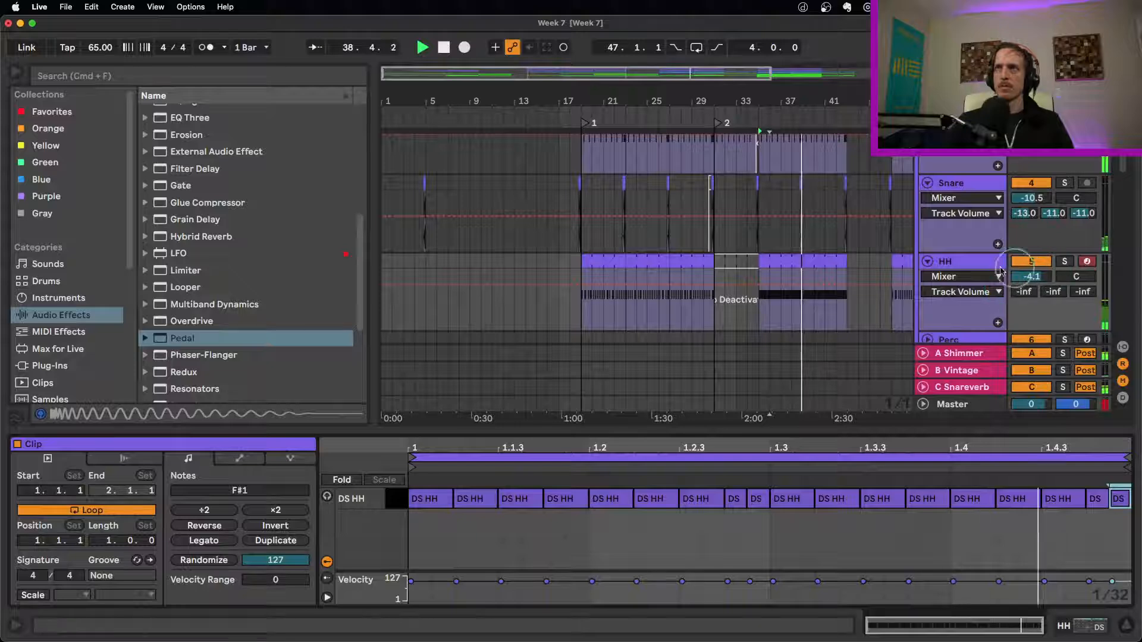
Set the DS HH instrument's Volume to -26 dB and the HH track's volume to -5.2 dB.
{"action": "left_click", "coordinate": [949, 262]}
{"action": "left_click_drag", "start_coordinate": [383, 569], "coordinate": [384, 559]}
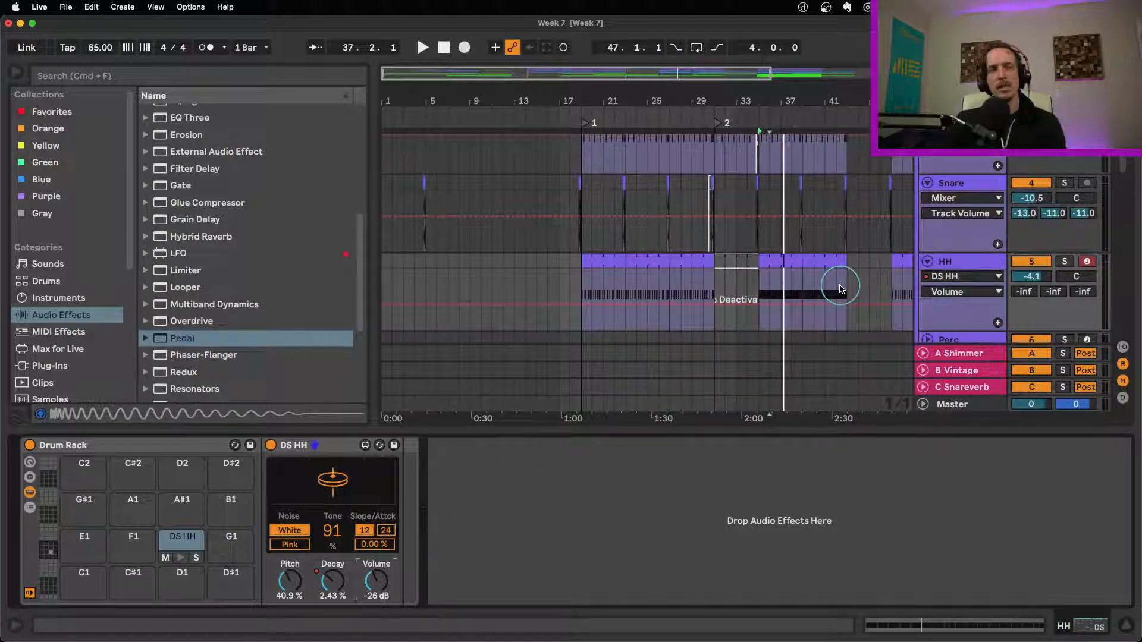
{"action": "left_click", "coordinate": [570, 282]}
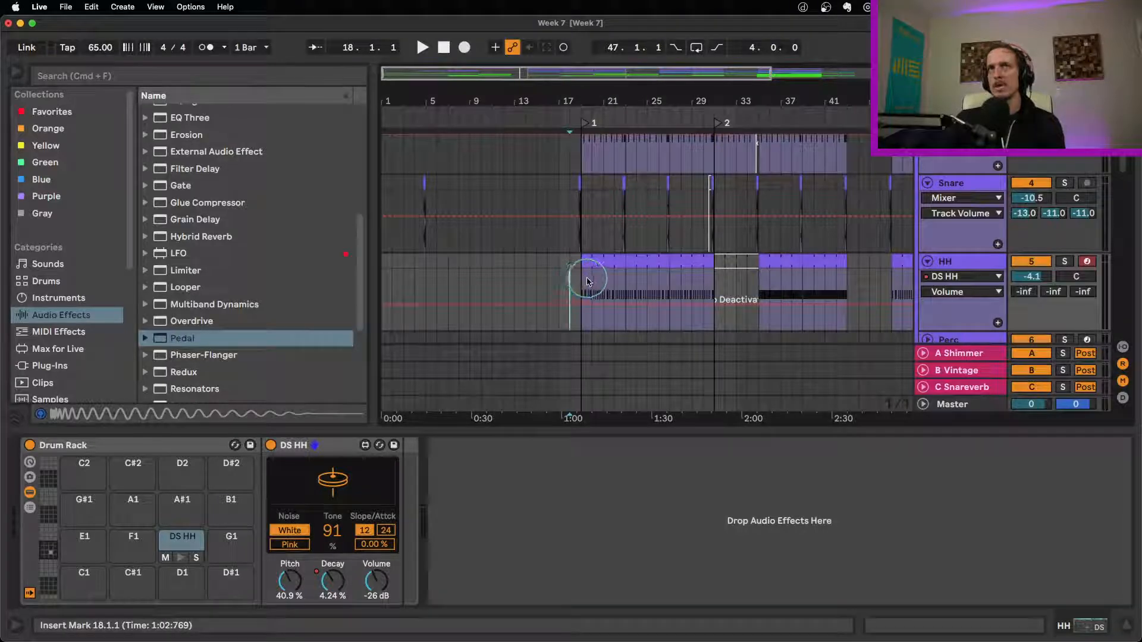
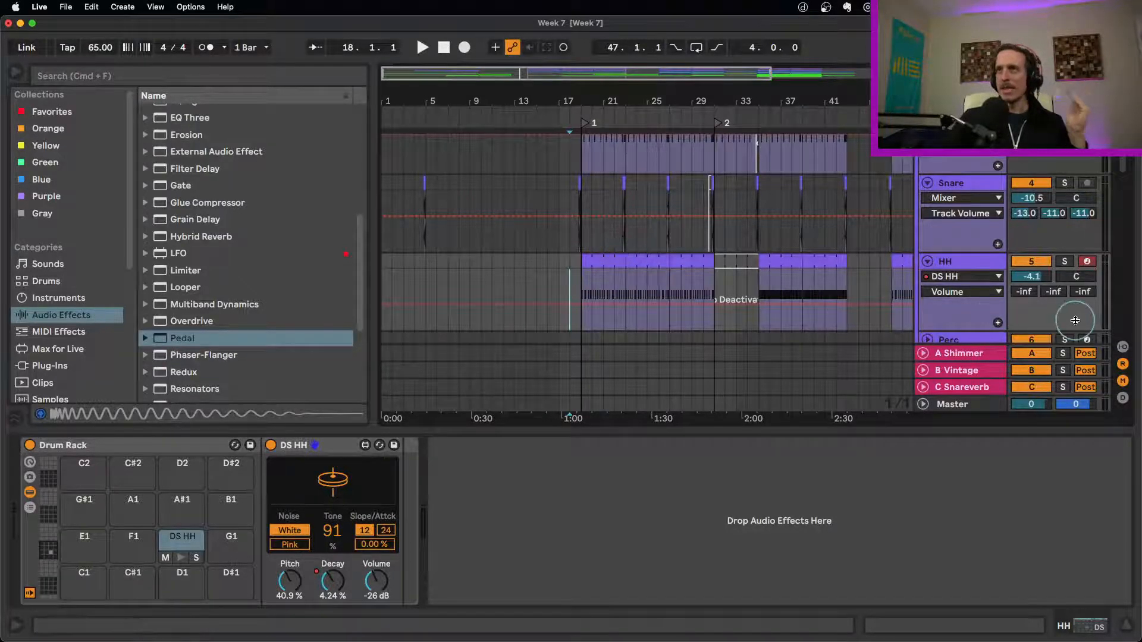
{"action": "left_click", "coordinate": [1036, 280]}
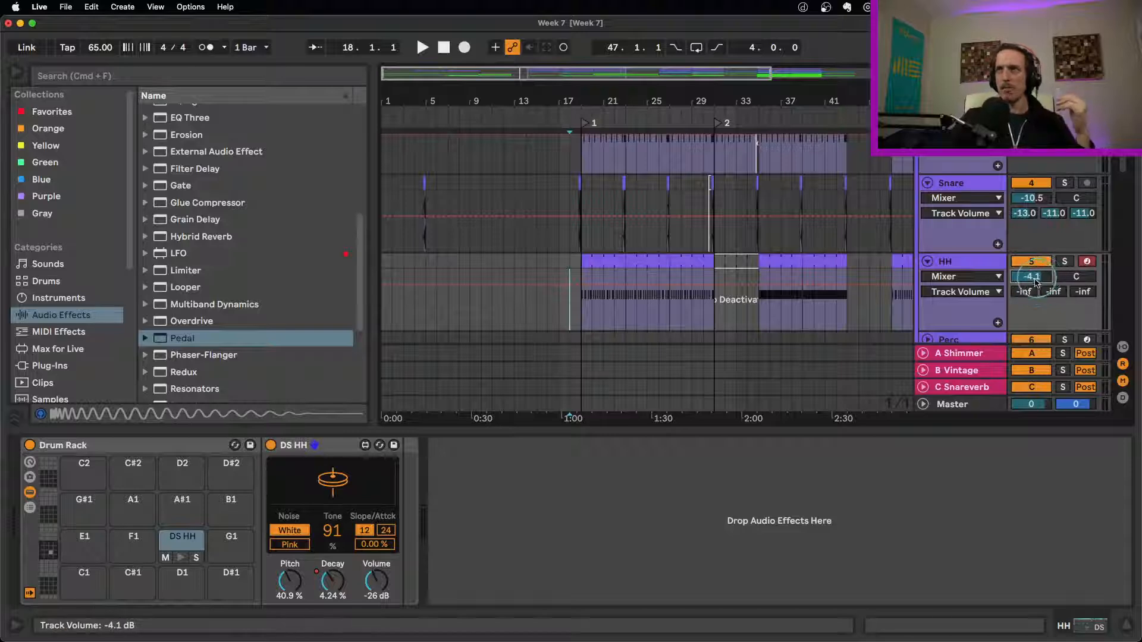
Examine the device chains of Snare track 3 and the Kick track.
{"action": "scroll", "coordinate": [1042, 281], "scroll_direction": "down", "scroll_amount": 5}
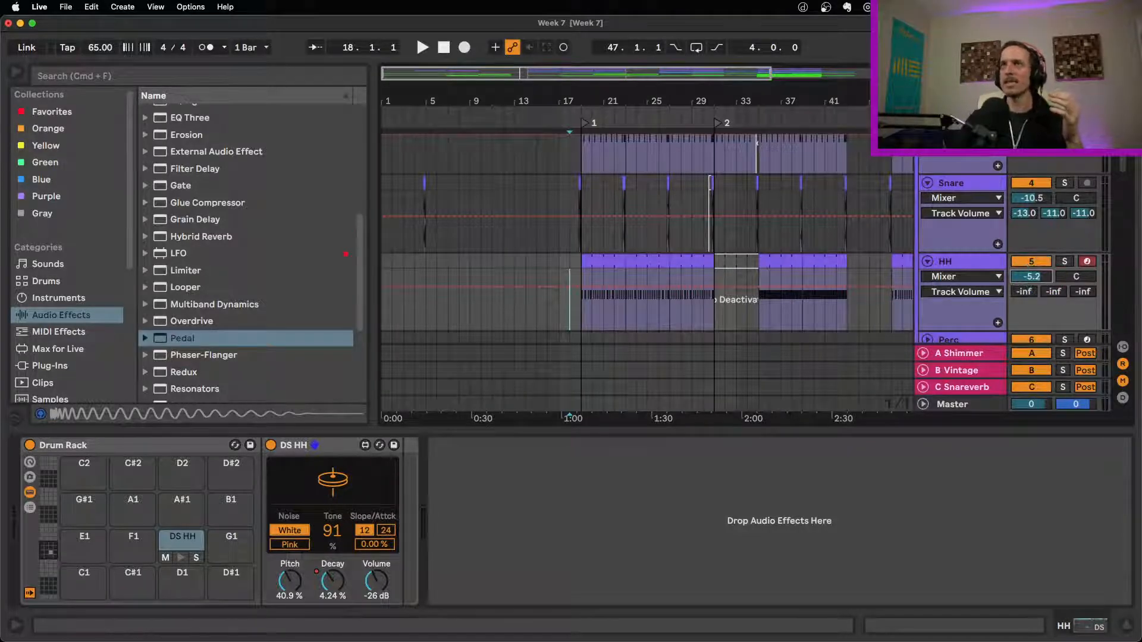
{"action": "scroll", "coordinate": [1124, 178], "scroll_direction": "down", "scroll_amount": 5}
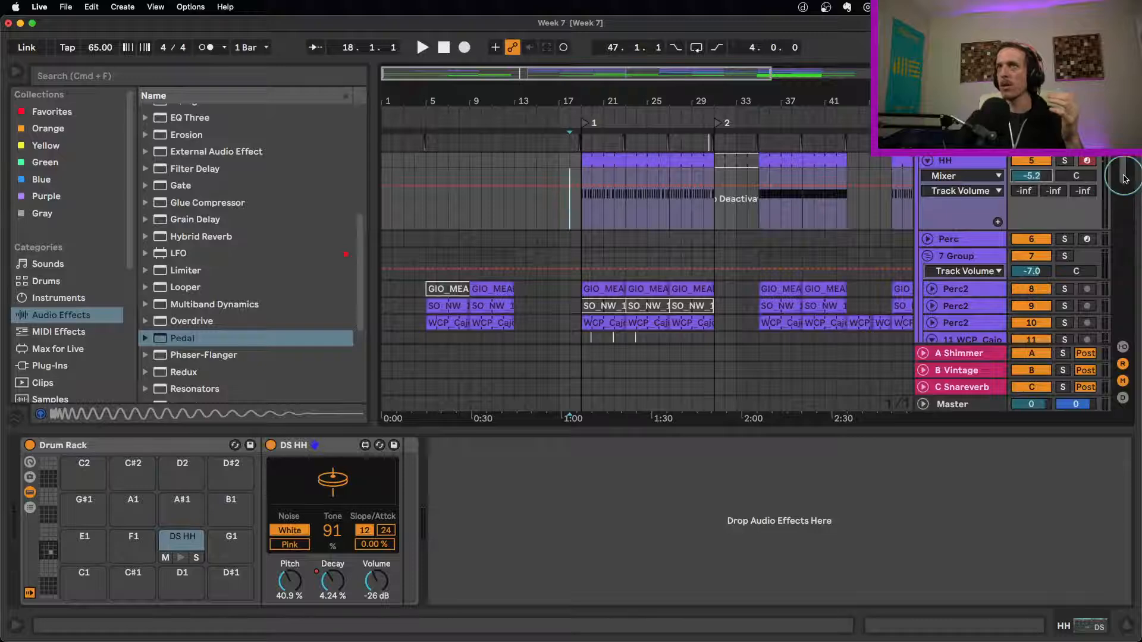
{"action": "scroll", "coordinate": [1124, 178], "scroll_direction": "up", "scroll_amount": 2}
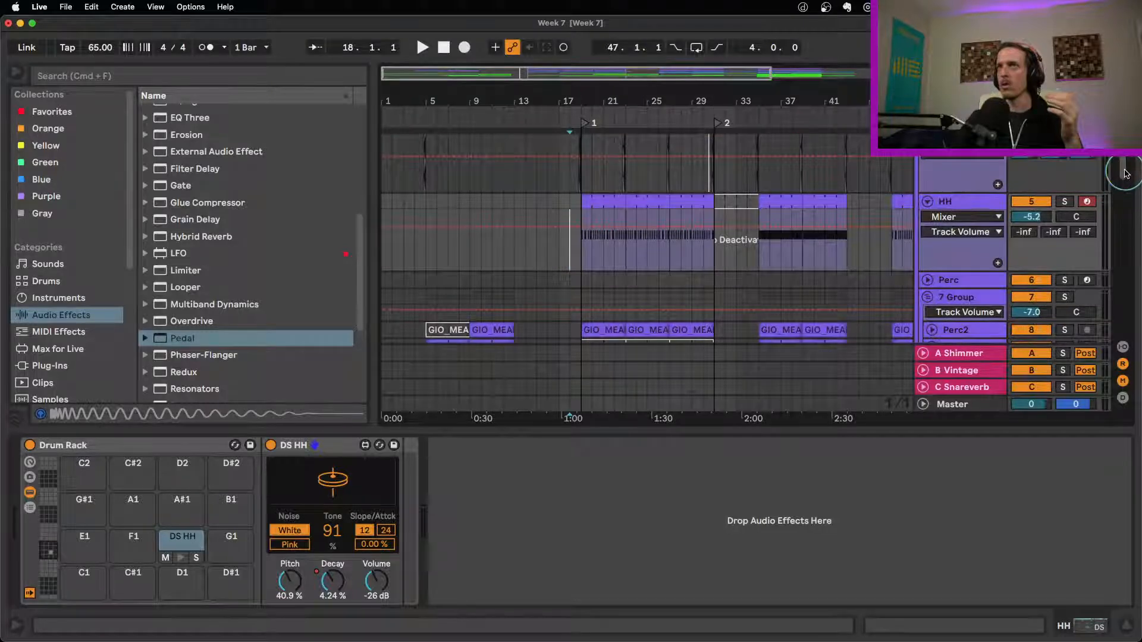
{"action": "scroll", "coordinate": [1124, 174], "scroll_direction": "down", "scroll_amount": 3}
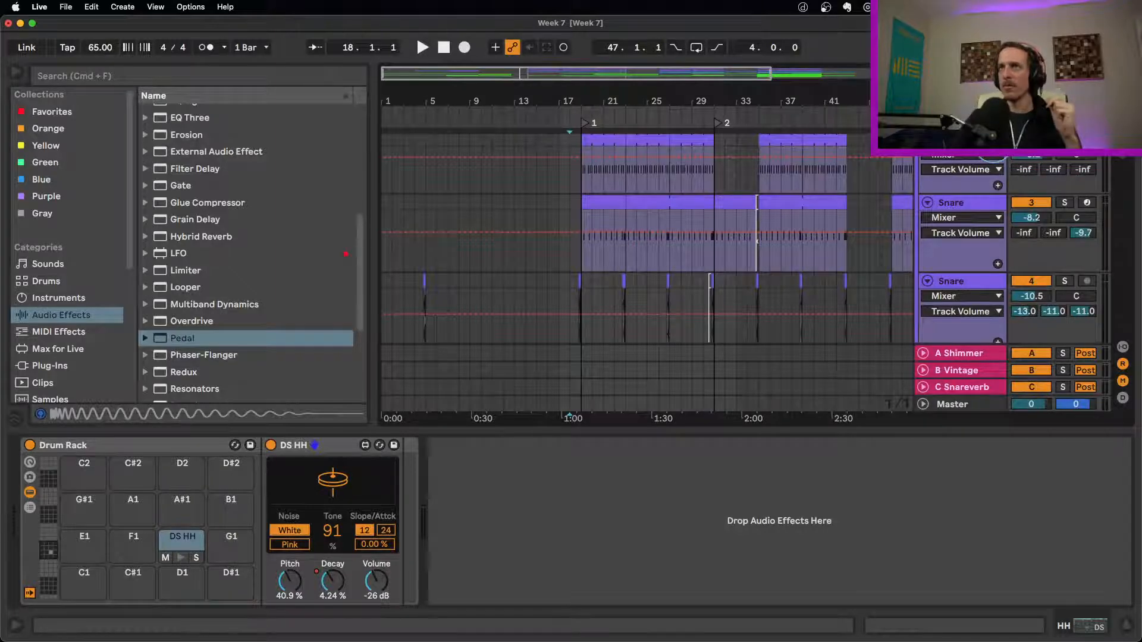
{"action": "left_click", "coordinate": [991, 141]}
{"action": "left_click", "coordinate": [978, 198]}
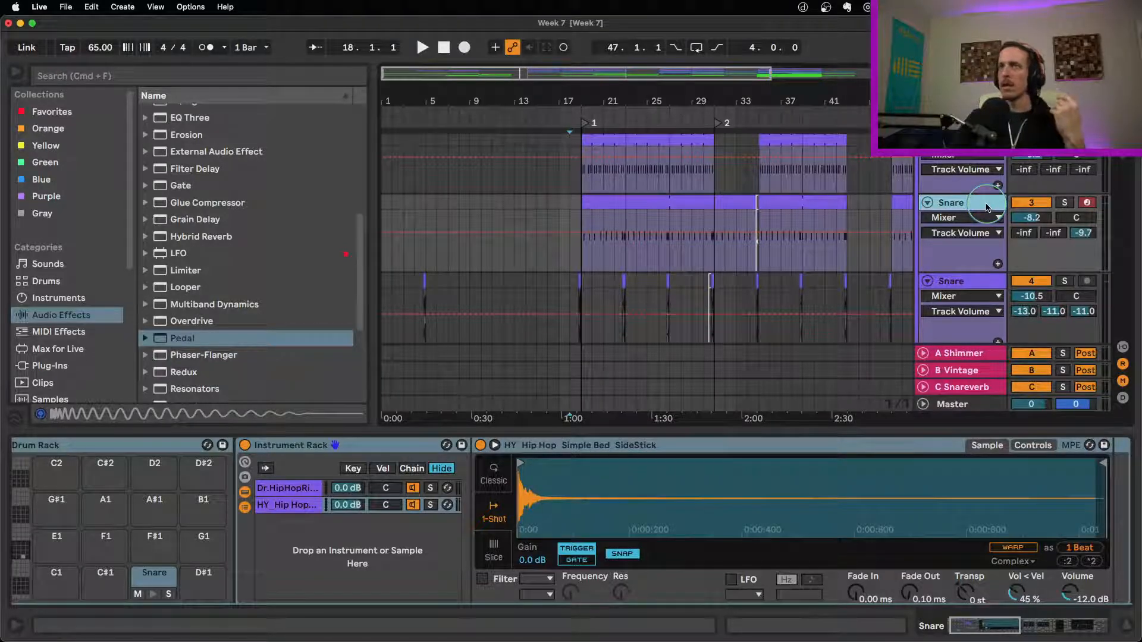
{"action": "scroll", "coordinate": [972, 168], "scroll_direction": "up", "scroll_amount": 1}
{"action": "left_click", "coordinate": [968, 144]}
{"action": "left_click", "coordinate": [964, 205]}
{"action": "scroll", "coordinate": [964, 205], "scroll_direction": "up", "scroll_amount": 4}
{"action": "scroll", "coordinate": [965, 208], "scroll_direction": "down", "scroll_amount": 1}
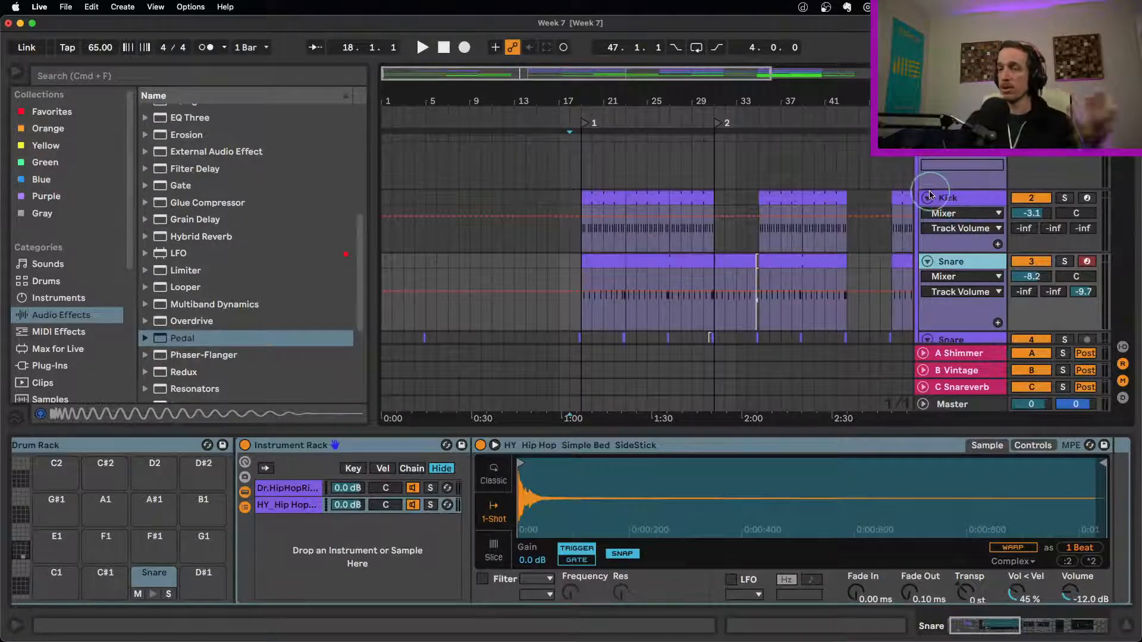
{"action": "left_click", "coordinate": [961, 202]}
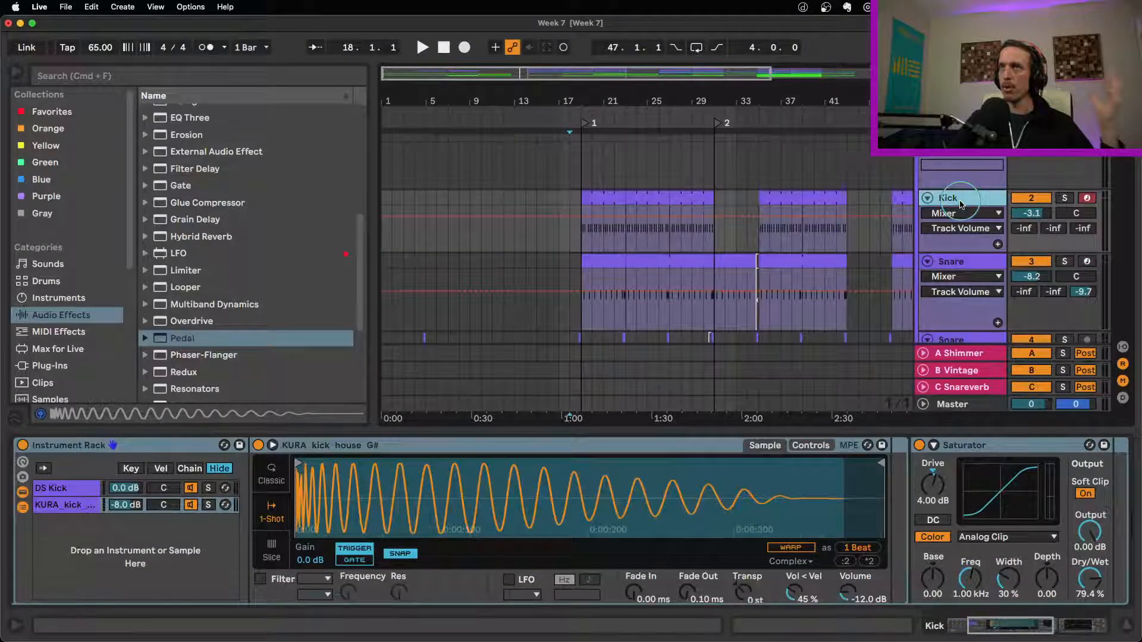
Return to the HH track and play the song briefly from bar 1.
{"action": "scroll", "coordinate": [961, 202], "scroll_direction": "down", "scroll_amount": 5}
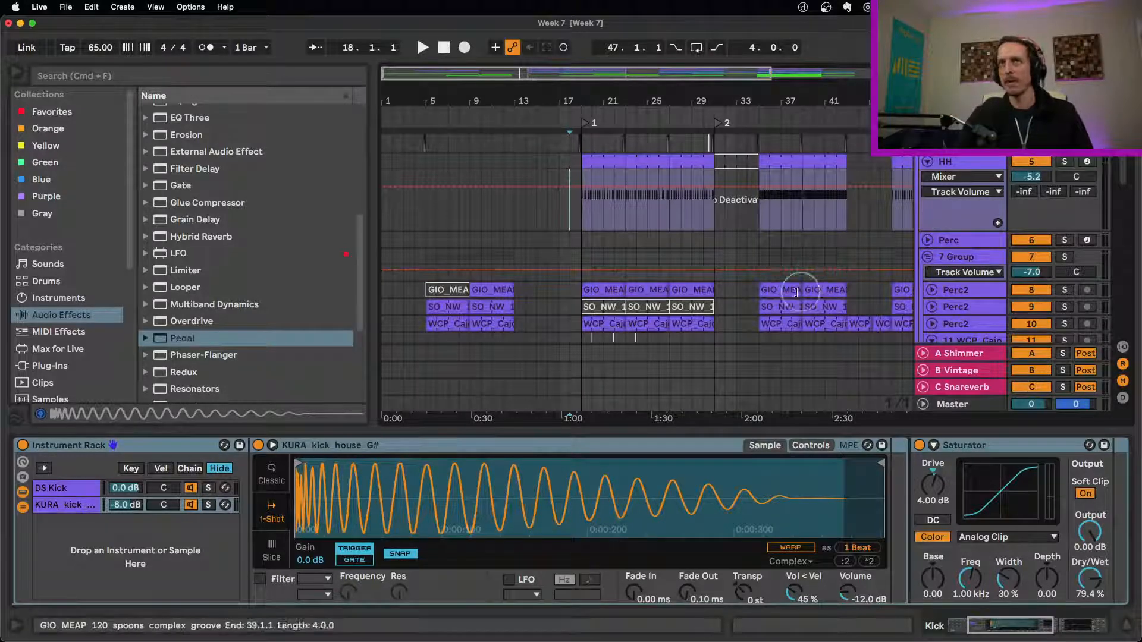
{"action": "left_click", "coordinate": [554, 223]}
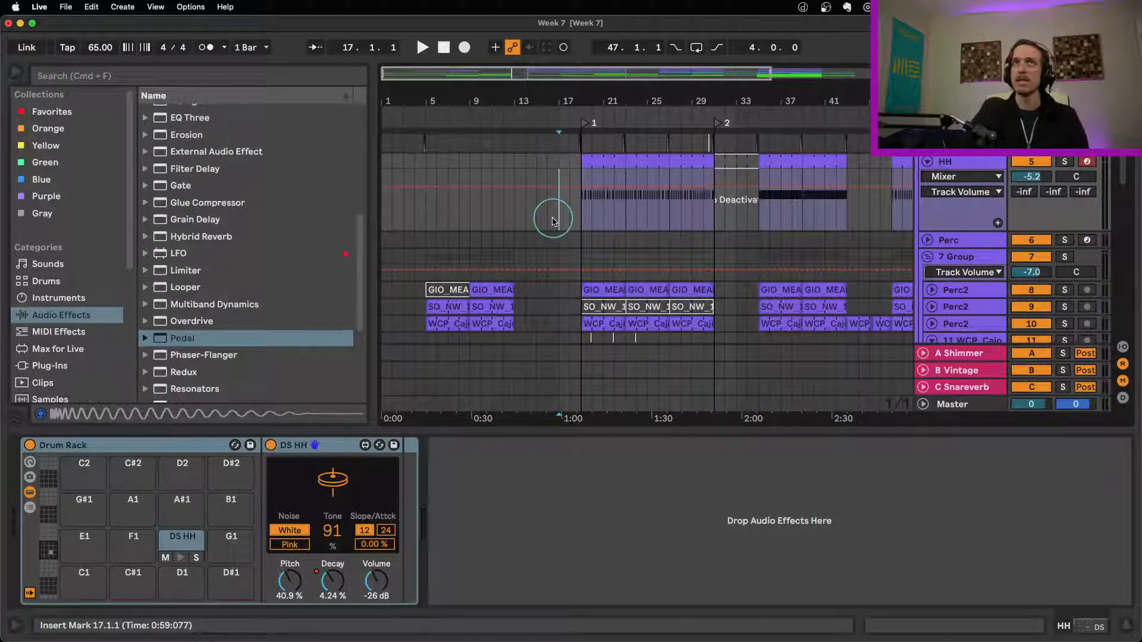
{"action": "left_click", "coordinate": [422, 48]}
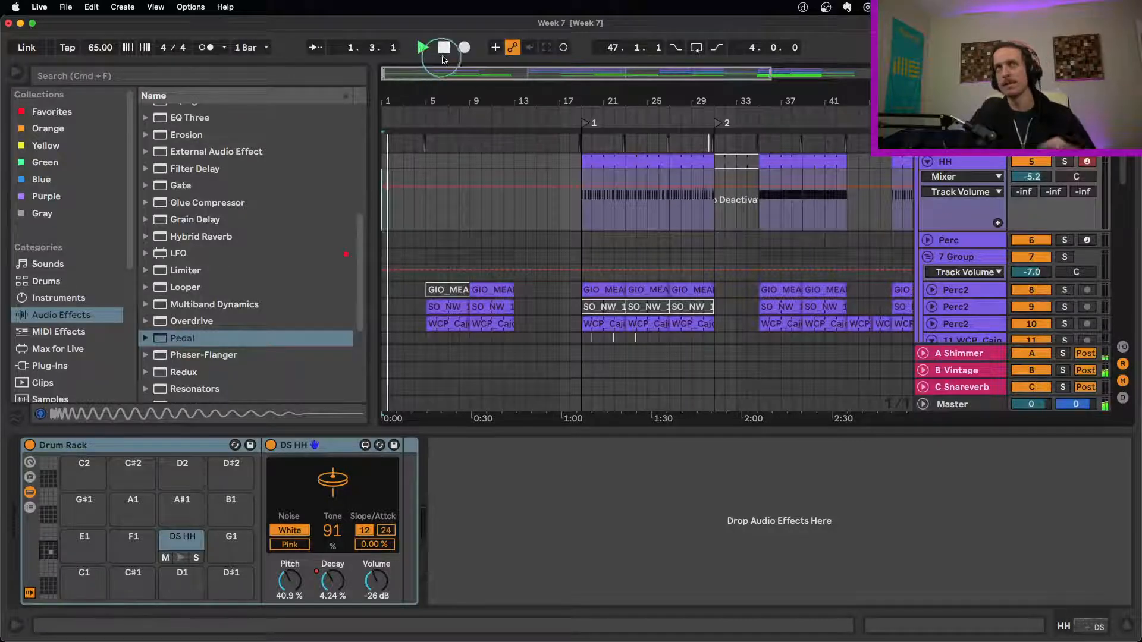
{"action": "left_click", "coordinate": [443, 48]}
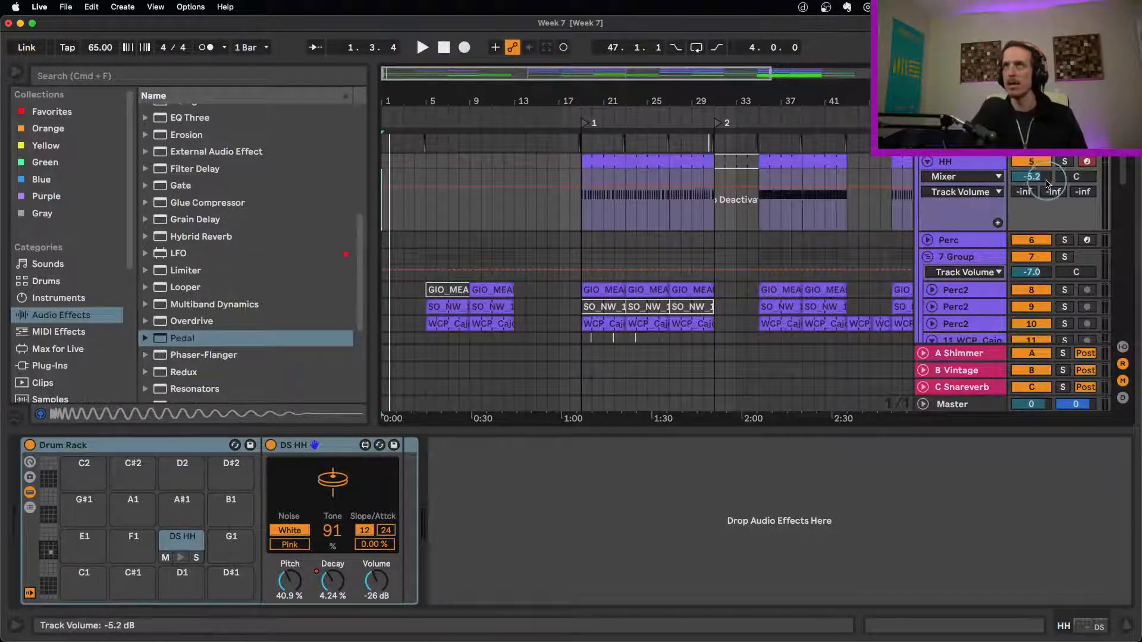
Fine-tune the HH track's volume and set the Sub track's volume to -11.9 dB.
{"action": "left_click_drag", "start_coordinate": [1039, 180], "coordinate": [1039, 177]}
{"action": "scroll", "coordinate": [957, 198], "scroll_direction": "down", "scroll_amount": 10}
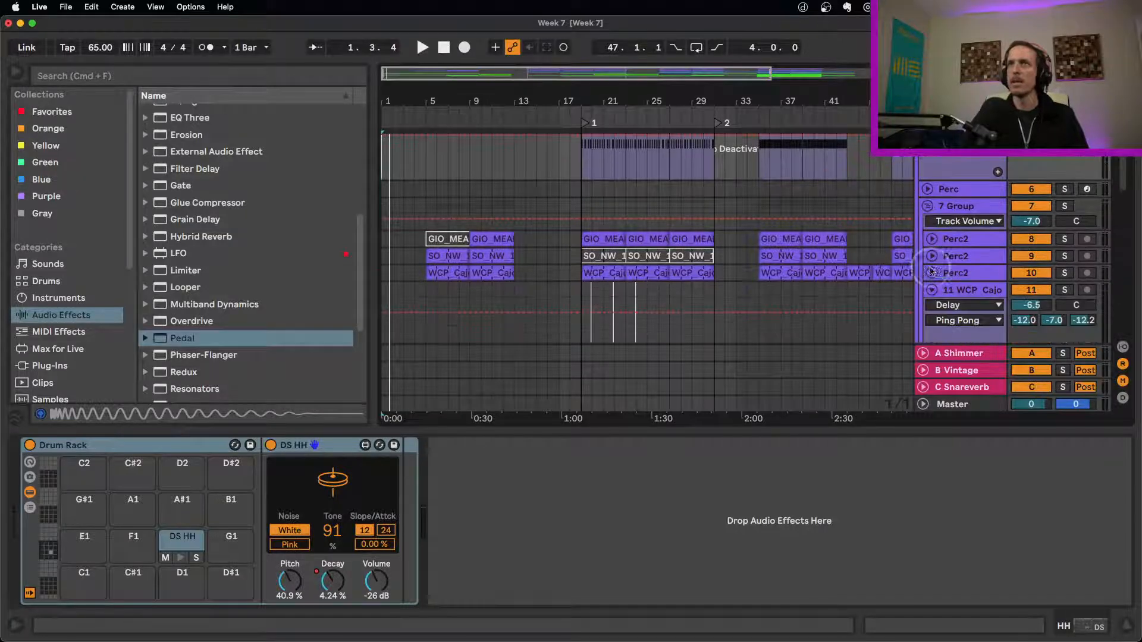
{"action": "left_click", "coordinate": [956, 230]}
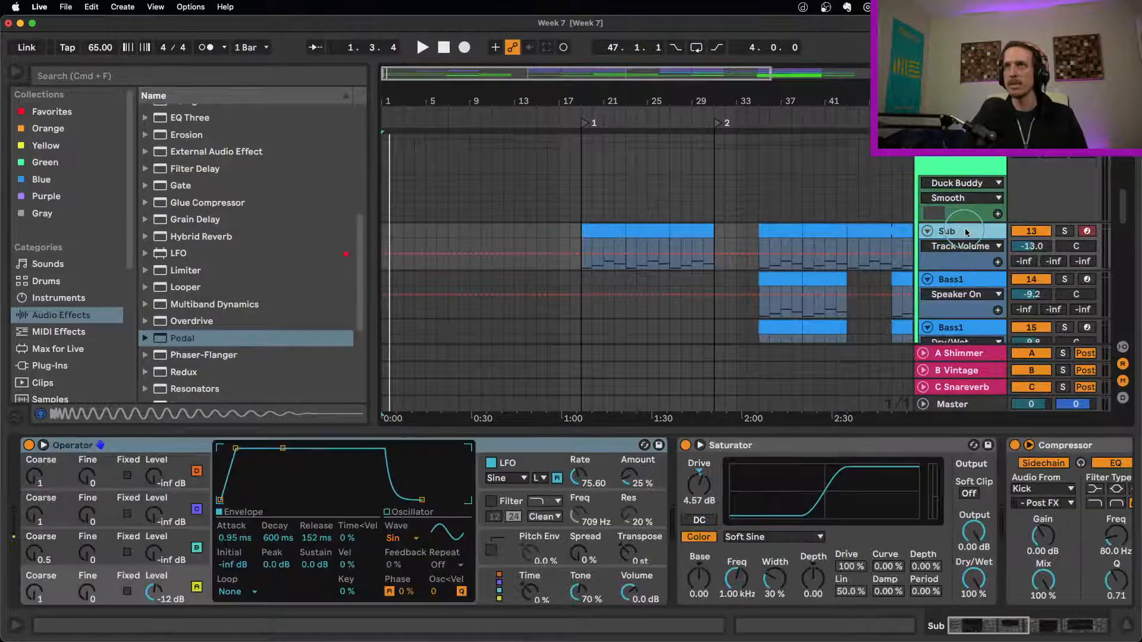
{"action": "left_click_drag", "start_coordinate": [1033, 250], "coordinate": [1033, 244]}
{"action": "left_click", "coordinate": [826, 223]}
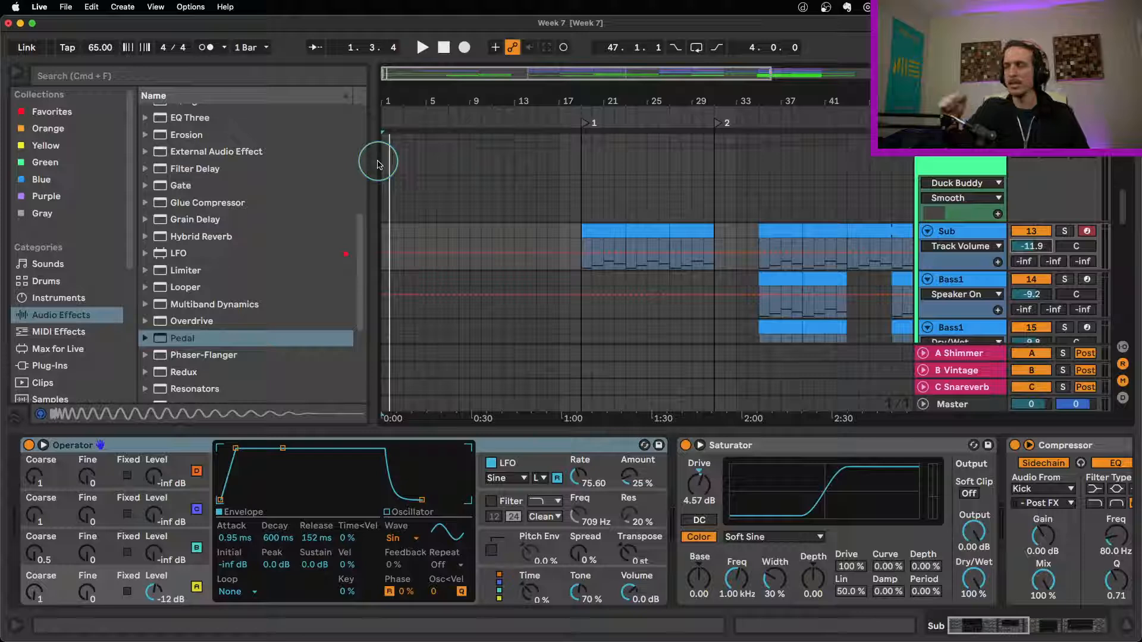
Lower the Sub track's volume to -12.3 dB.
{"action": "left_click_drag", "start_coordinate": [1042, 255], "coordinate": [1040, 252]}
{"action": "scroll", "coordinate": [1024, 263], "scroll_direction": "down", "scroll_amount": 3}
{"action": "scroll", "coordinate": [1024, 264], "scroll_direction": "down", "scroll_amount": 2}
{"action": "scroll", "coordinate": [1026, 243], "scroll_direction": "up", "scroll_amount": 3}
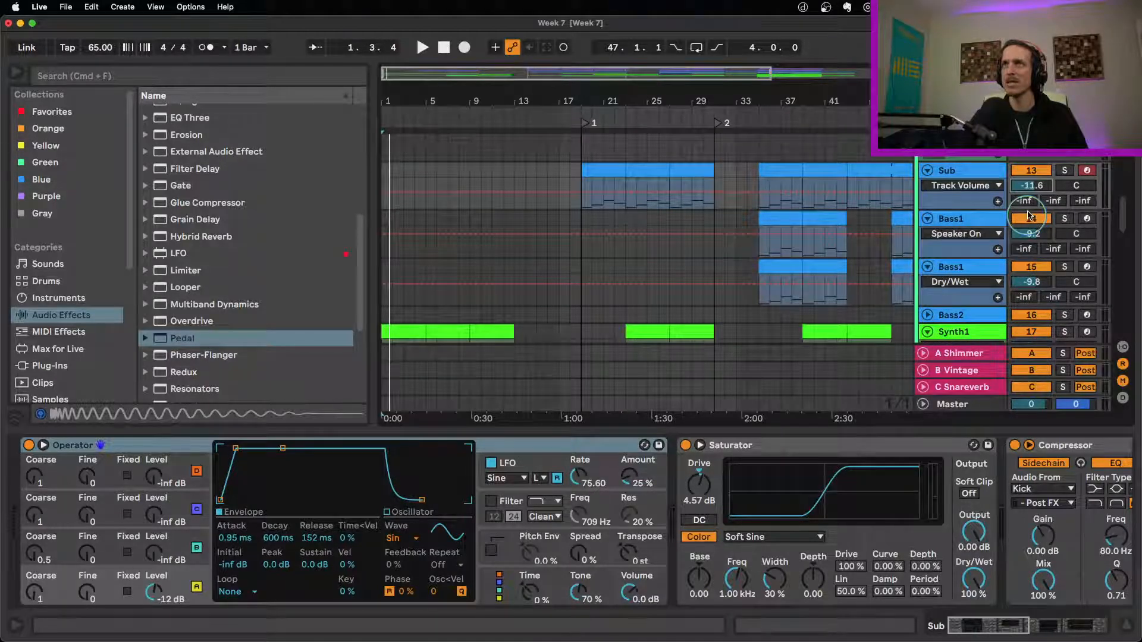
{"action": "scroll", "coordinate": [1030, 217], "scroll_direction": "down", "scroll_amount": 5}
{"action": "scroll", "coordinate": [1042, 253], "scroll_direction": "up", "scroll_amount": 3}
{"action": "scroll", "coordinate": [1042, 253], "scroll_direction": "up", "scroll_amount": 3}
{"action": "left_click_drag", "start_coordinate": [1033, 188], "coordinate": [1037, 192]}
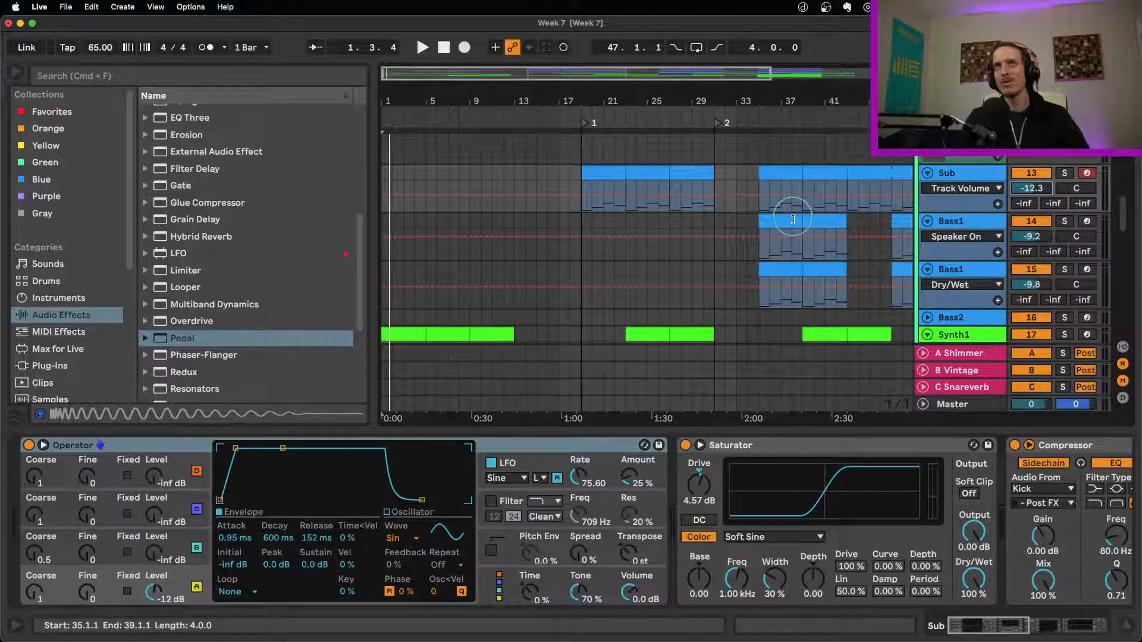
Select the Bass1 track 14 to view its device chain, and hide the device view.
{"action": "left_click_drag", "start_coordinate": [753, 100], "coordinate": [593, 98]}
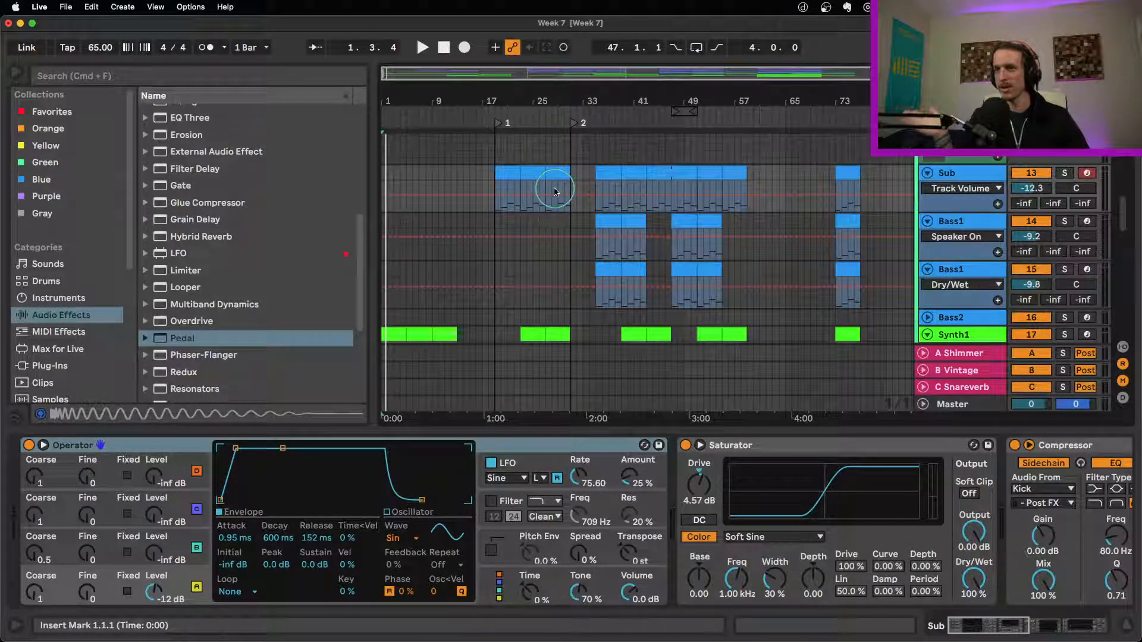
{"action": "scroll", "coordinate": [796, 224], "scroll_direction": "up", "scroll_amount": 1}
{"action": "left_click", "coordinate": [964, 228]}
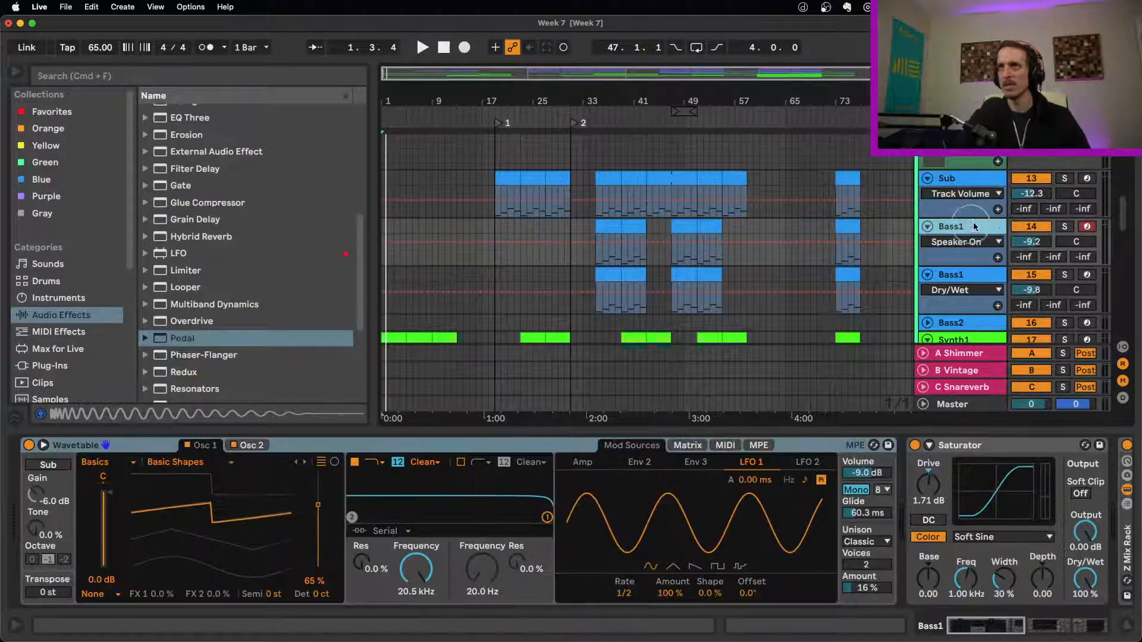
{"action": "scroll", "coordinate": [986, 231], "scroll_direction": "up", "scroll_amount": 2}
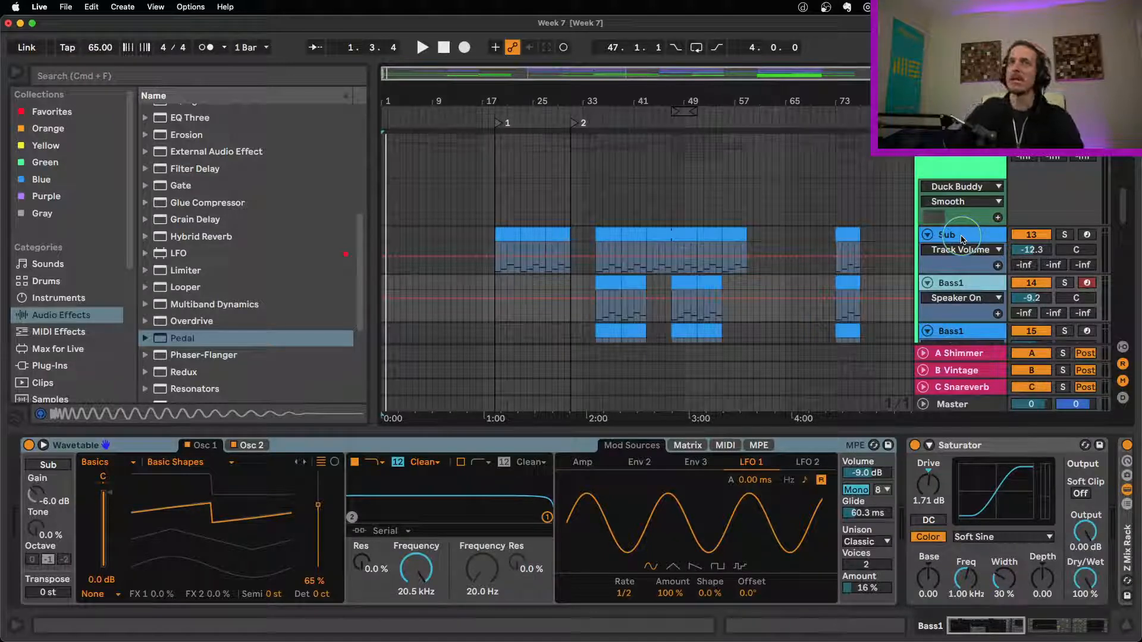
{"action": "left_click", "coordinate": [1125, 624]}
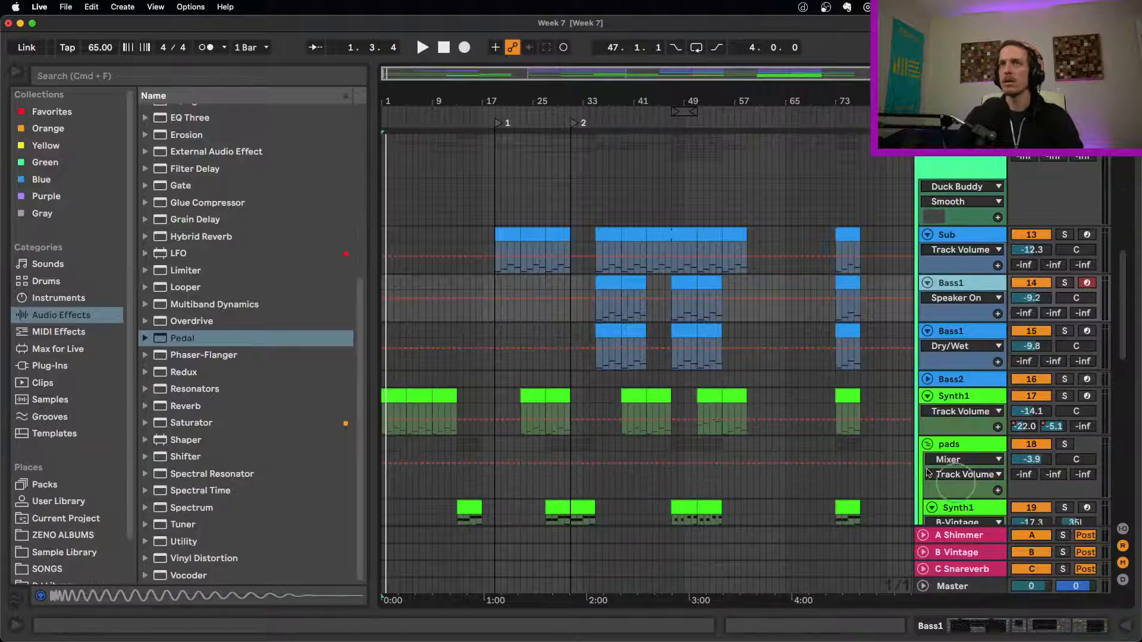
Play the song briefly from bar 44, in the gap between the drum sections.
{"action": "scroll", "coordinate": [658, 321], "scroll_direction": "up", "scroll_amount": 10}
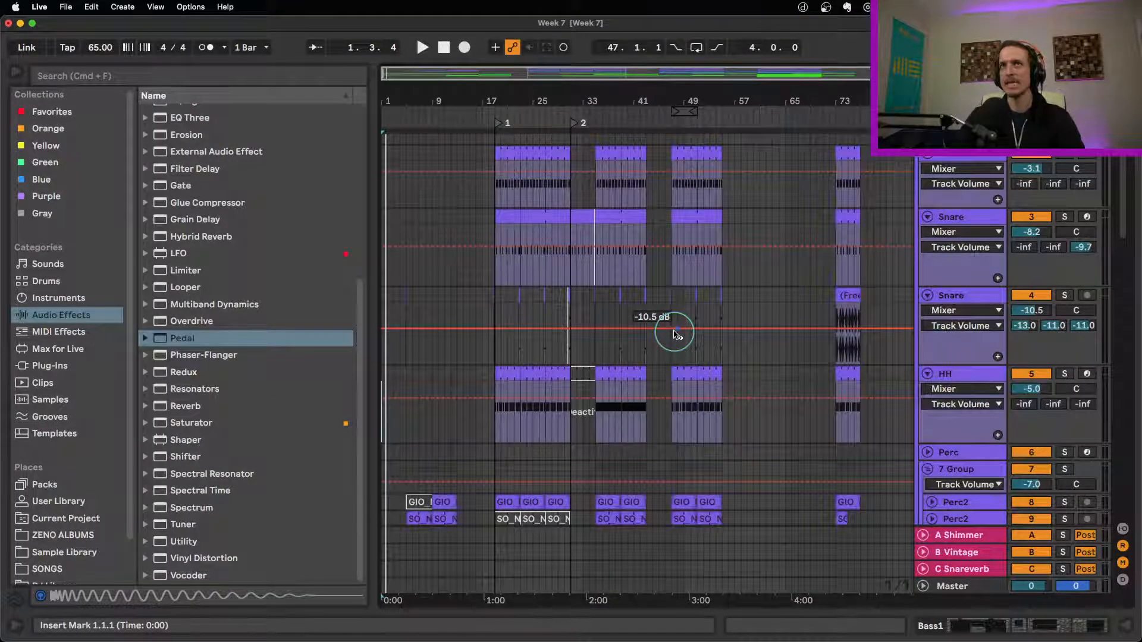
{"action": "scroll", "coordinate": [671, 330], "scroll_direction": "up", "scroll_amount": 1}
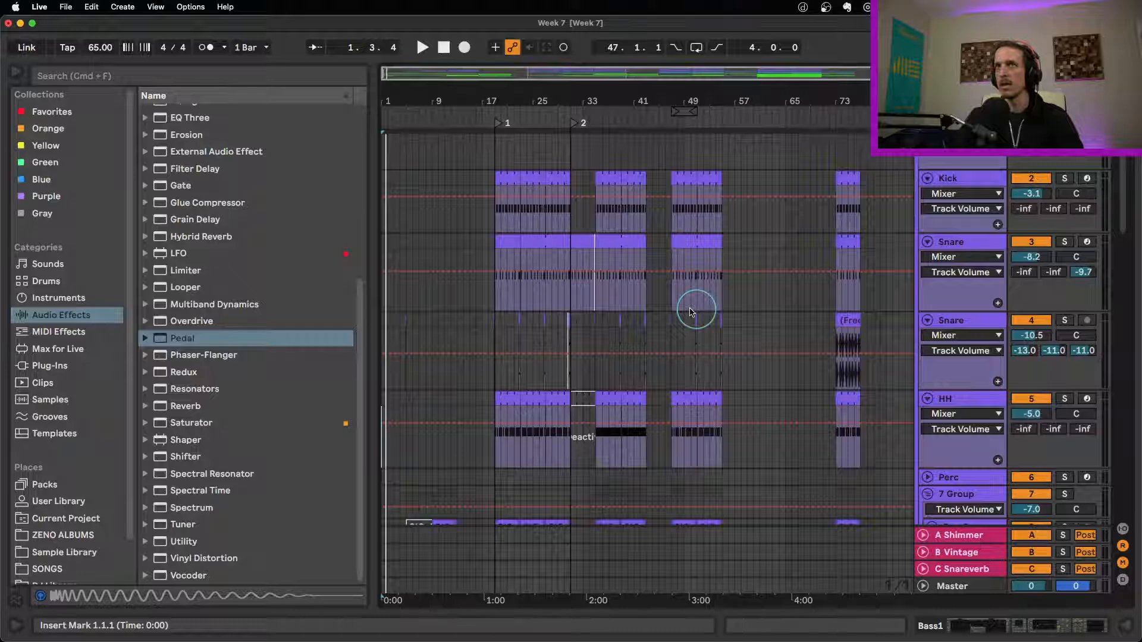
{"action": "left_click", "coordinate": [665, 302]}
{"action": "key", "text": "space"}
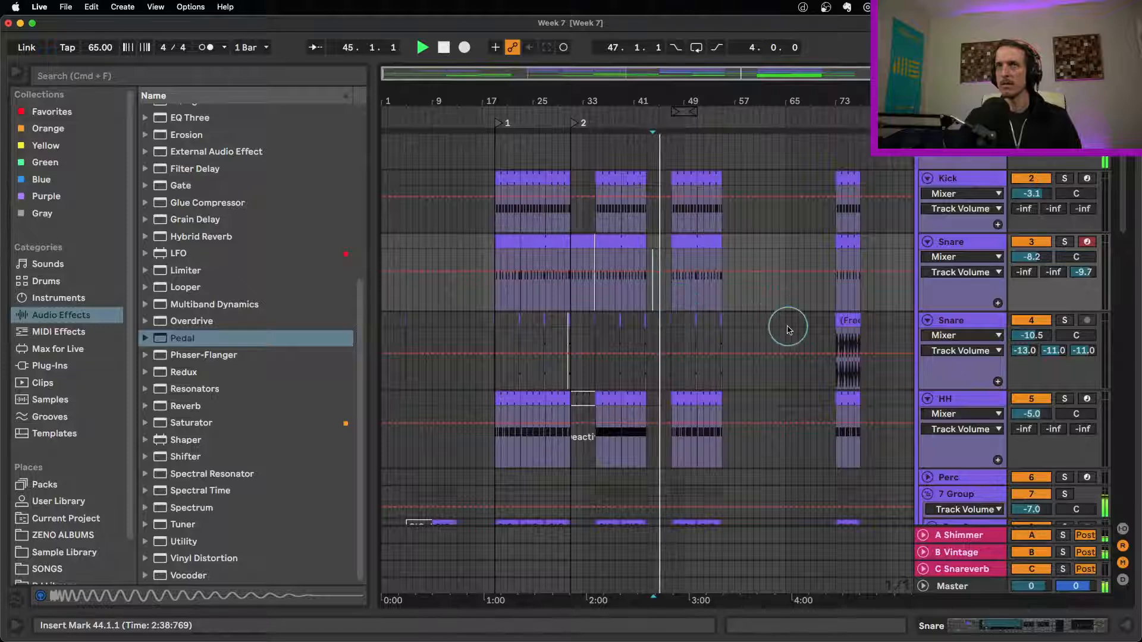
{"action": "key", "text": "space"}
Examine which percussion, bass and Synth1 clips play between bars 43 and 47.
{"action": "scroll", "coordinate": [775, 327], "scroll_direction": "down", "scroll_amount": 10}
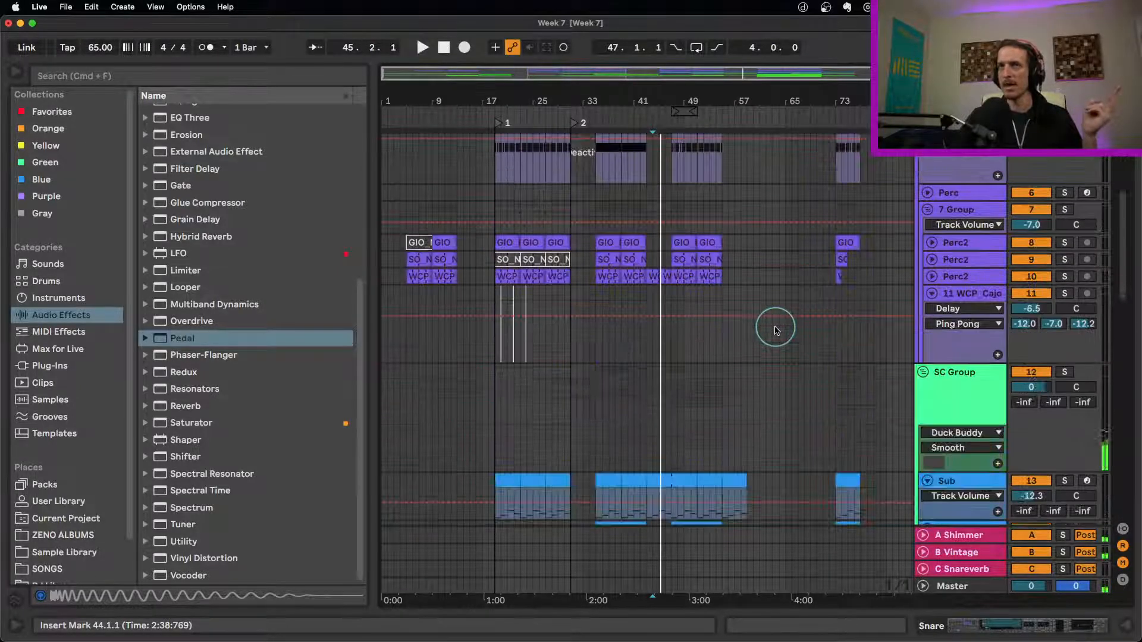
{"action": "left_click", "coordinate": [663, 382]}
{"action": "scroll", "coordinate": [666, 377], "scroll_direction": "down", "scroll_amount": 8}
{"action": "left_click", "coordinate": [663, 314]}
{"action": "scroll", "coordinate": [663, 314], "scroll_direction": "down", "scroll_amount": 6}
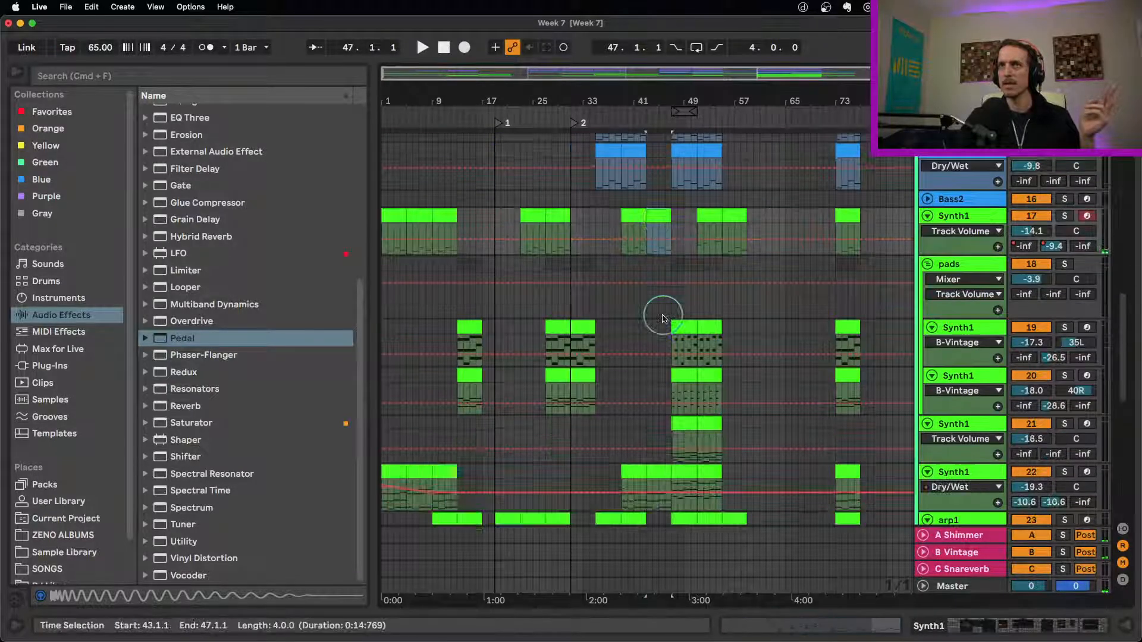
{"action": "left_click", "coordinate": [661, 370]}
{"action": "scroll", "coordinate": [661, 369], "scroll_direction": "up", "scroll_amount": 1}
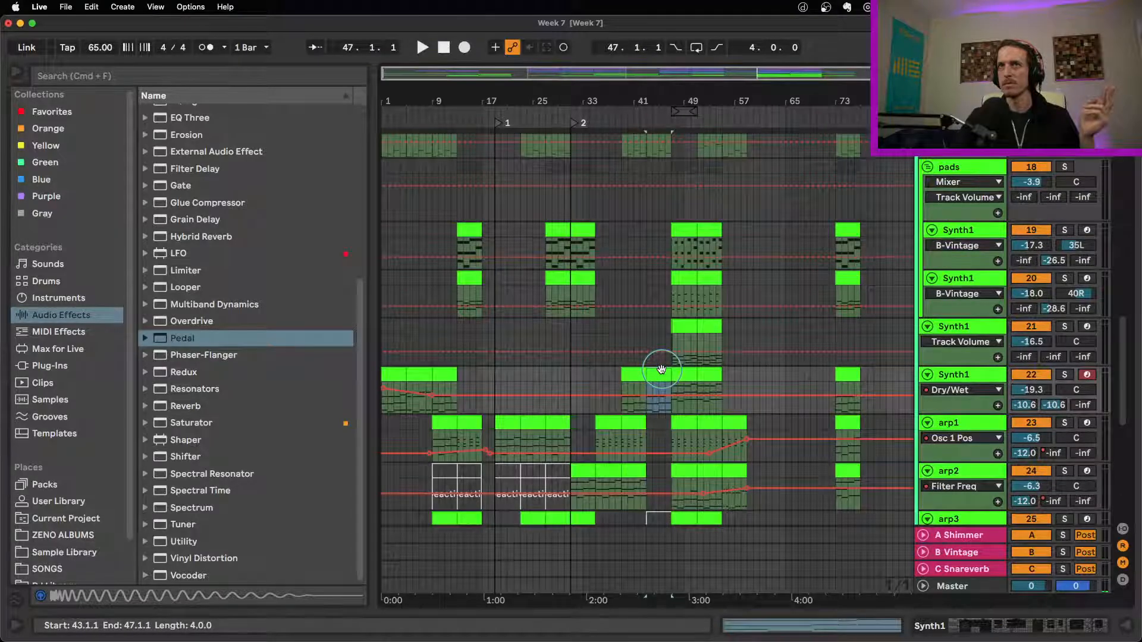
{"action": "scroll", "coordinate": [661, 369], "scroll_direction": "up", "scroll_amount": 10}
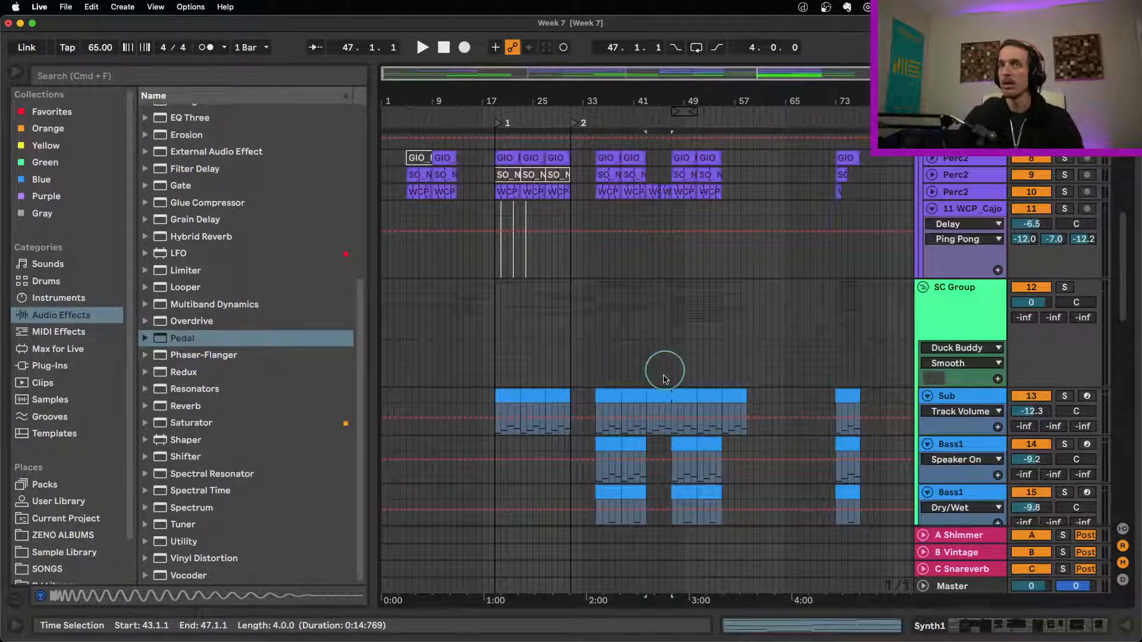
Examine the SC Group and Sub tracks across bars 43 to 47, along with the drum tracks above them.
{"action": "left_click_drag", "start_coordinate": [647, 350], "coordinate": [684, 410]}
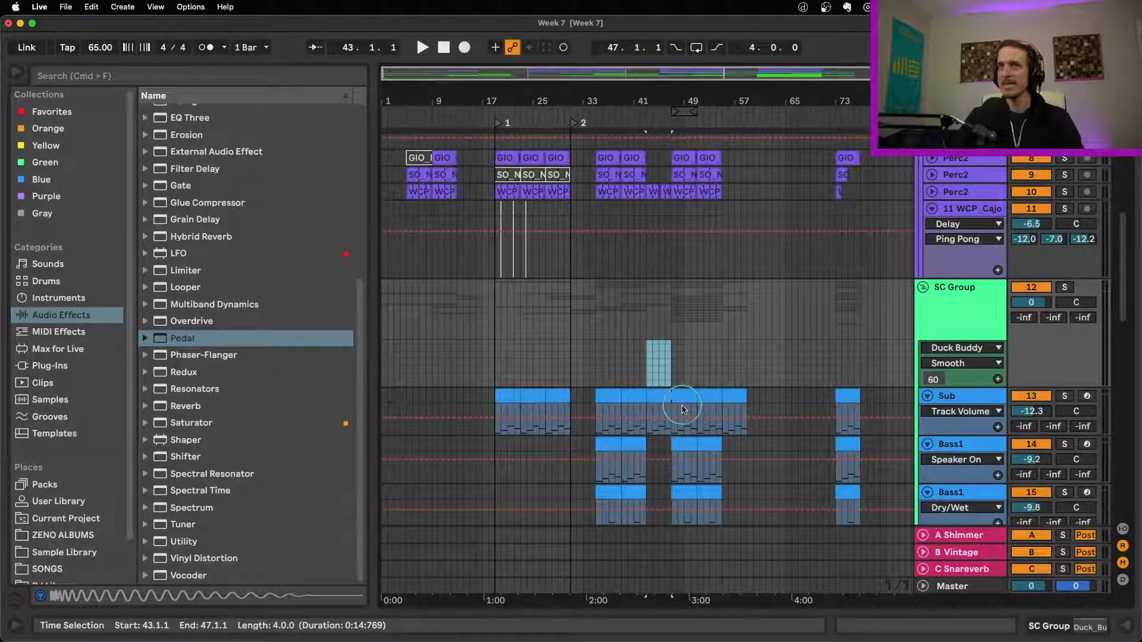
{"action": "left_click", "coordinate": [716, 420]}
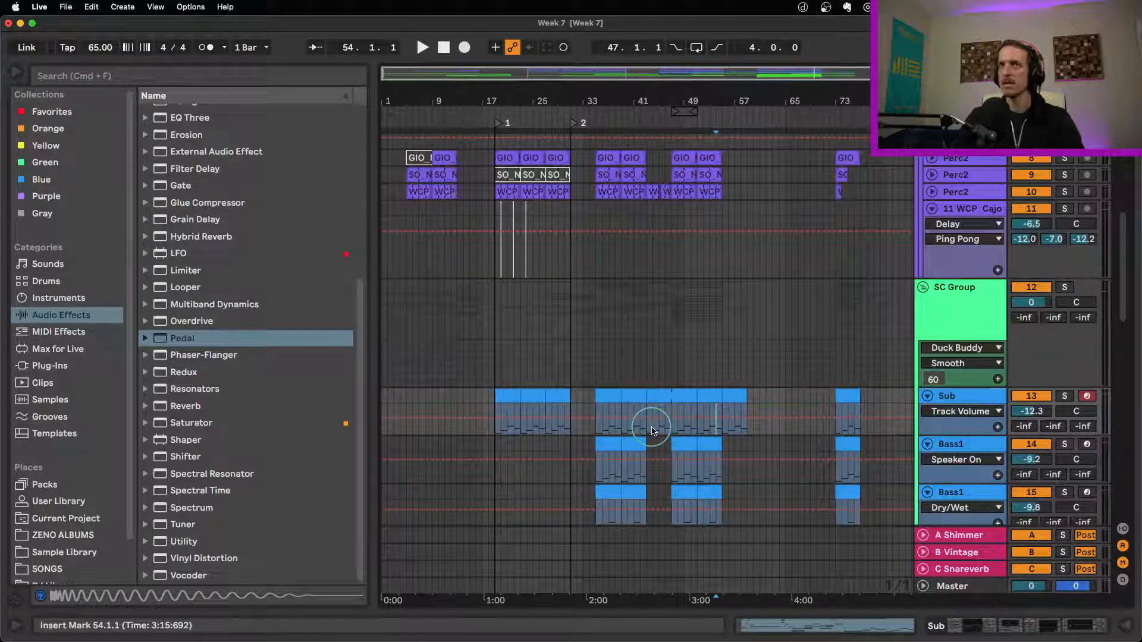
{"action": "left_click_drag", "start_coordinate": [652, 430], "coordinate": [671, 429]}
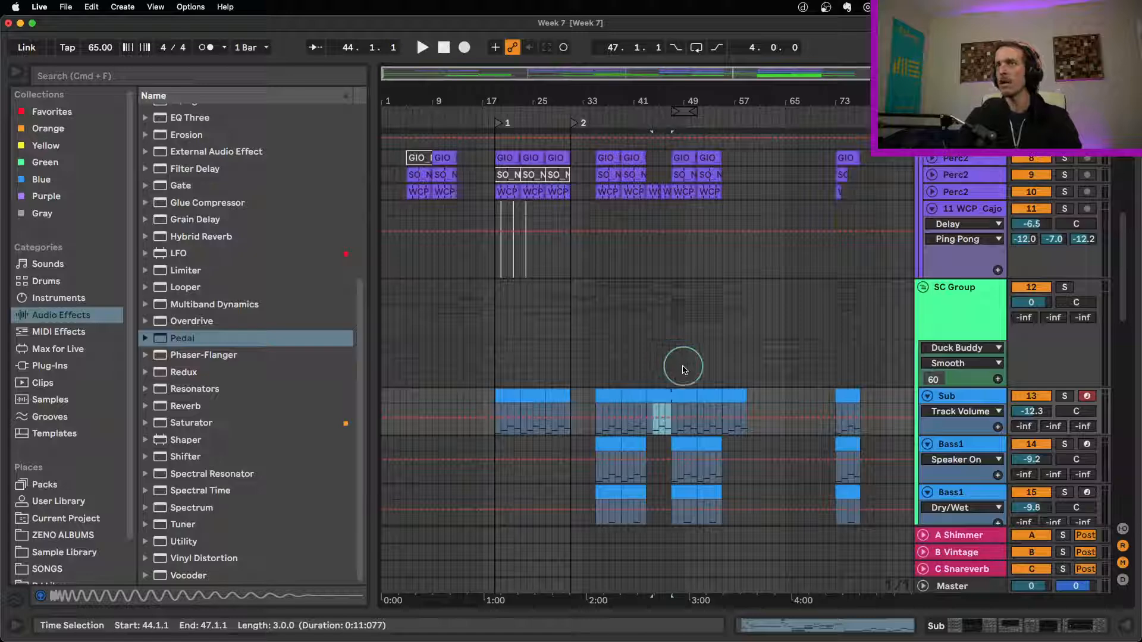
{"action": "scroll", "coordinate": [984, 426], "scroll_direction": "up", "scroll_amount": 2}
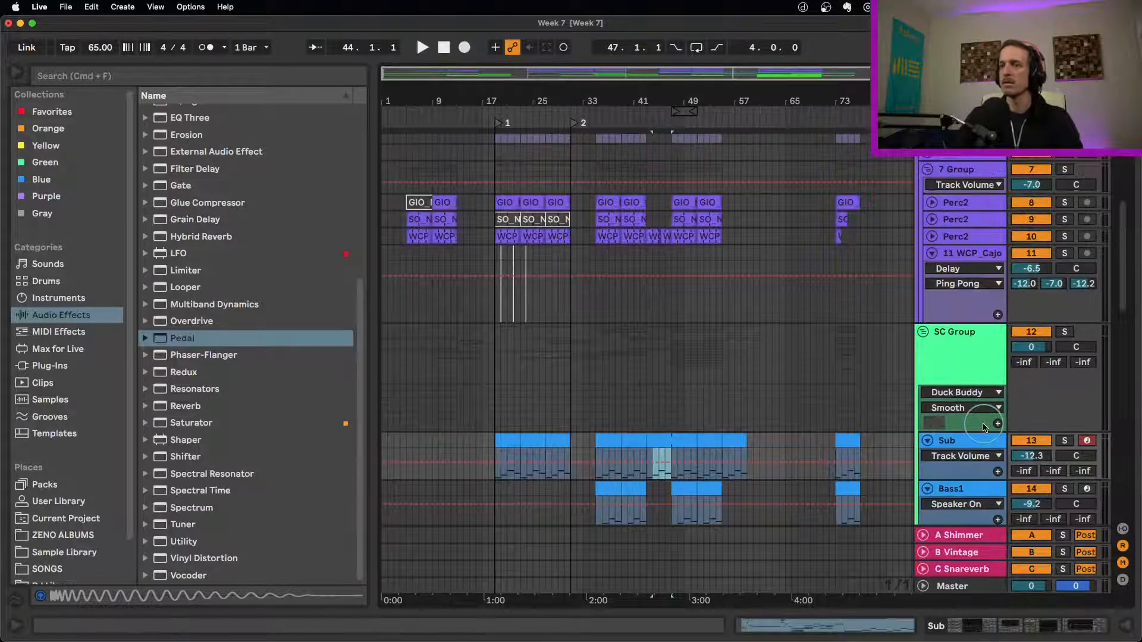
{"action": "scroll", "coordinate": [984, 425], "scroll_direction": "up", "scroll_amount": 12}
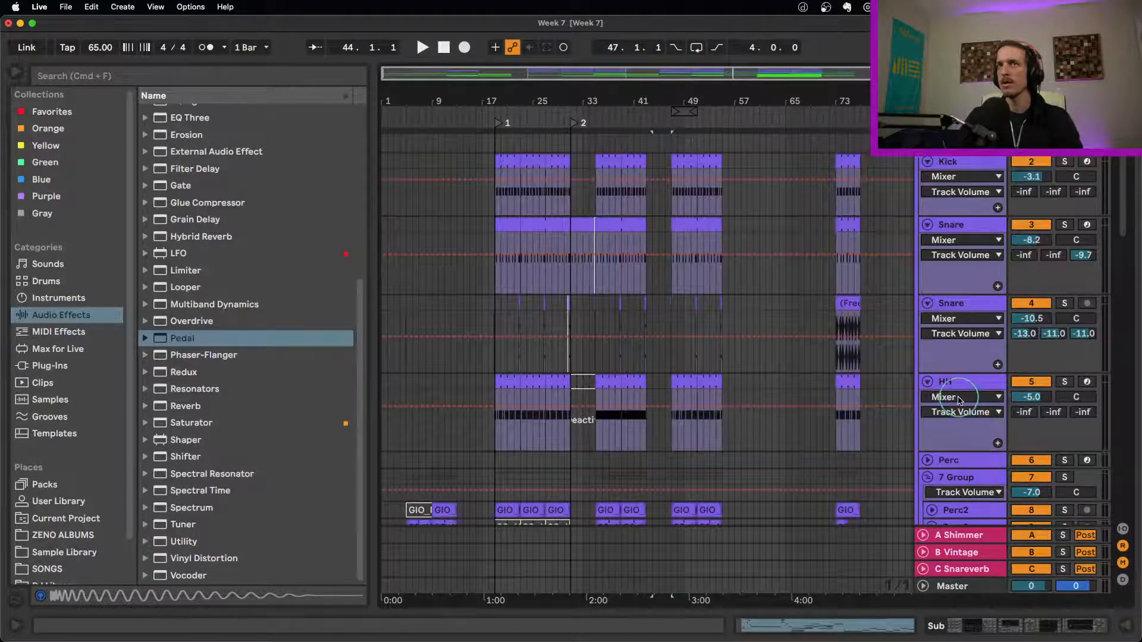
{"action": "scroll", "coordinate": [958, 399], "scroll_direction": "down", "scroll_amount": 4}
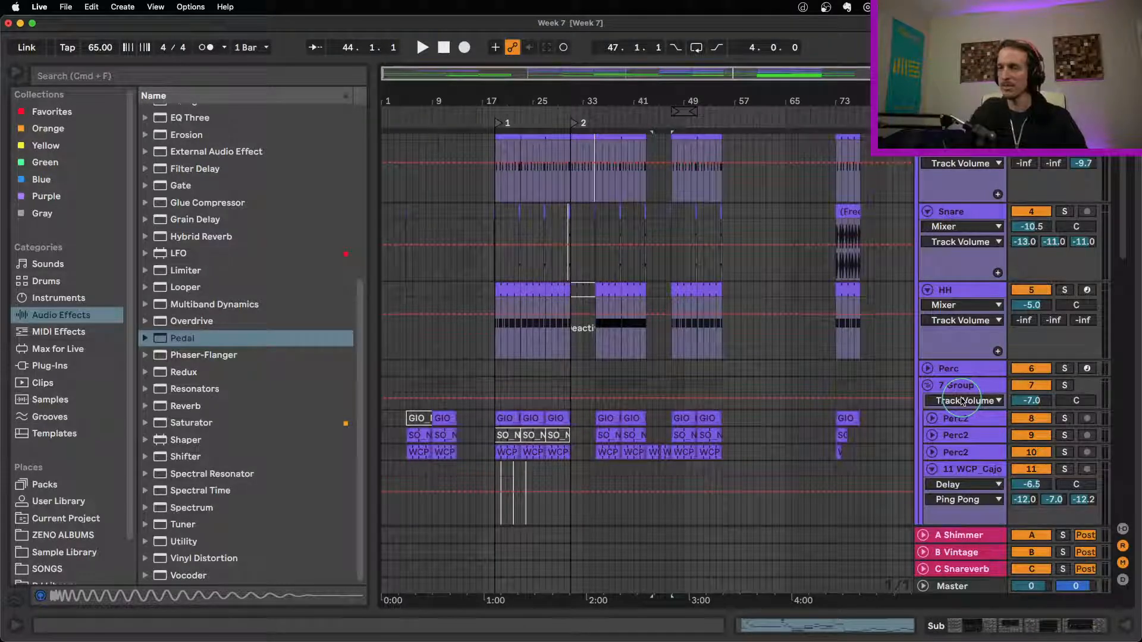
{"action": "scroll", "coordinate": [857, 339], "scroll_direction": "up", "scroll_amount": 7}
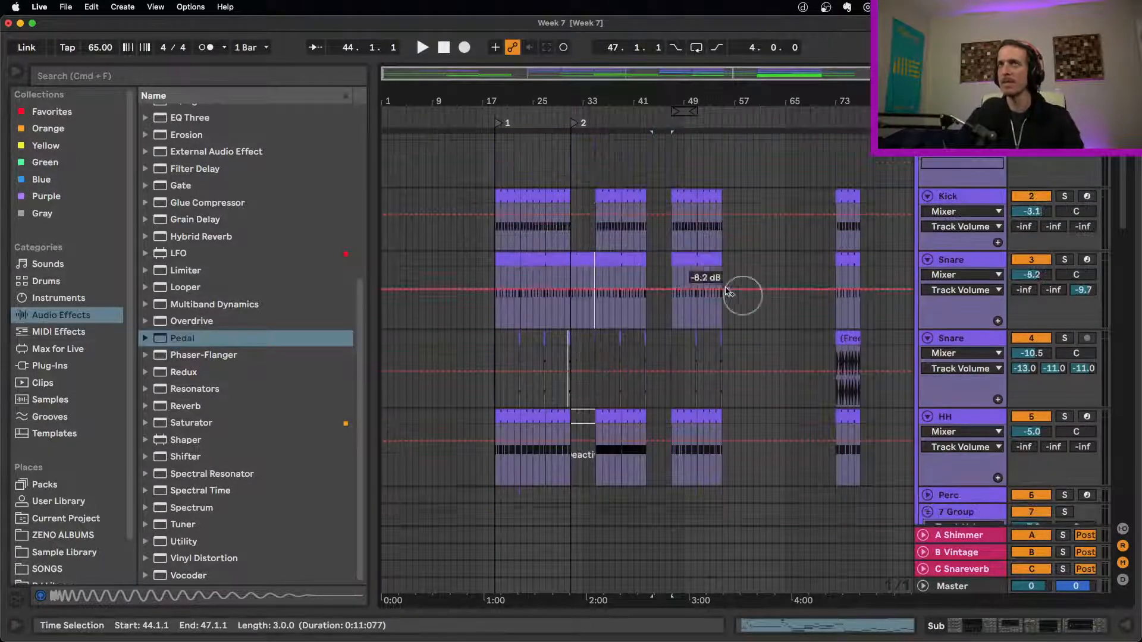
Show the Drums group's Track Volume automation lane.
{"action": "left_click", "coordinate": [688, 219]}
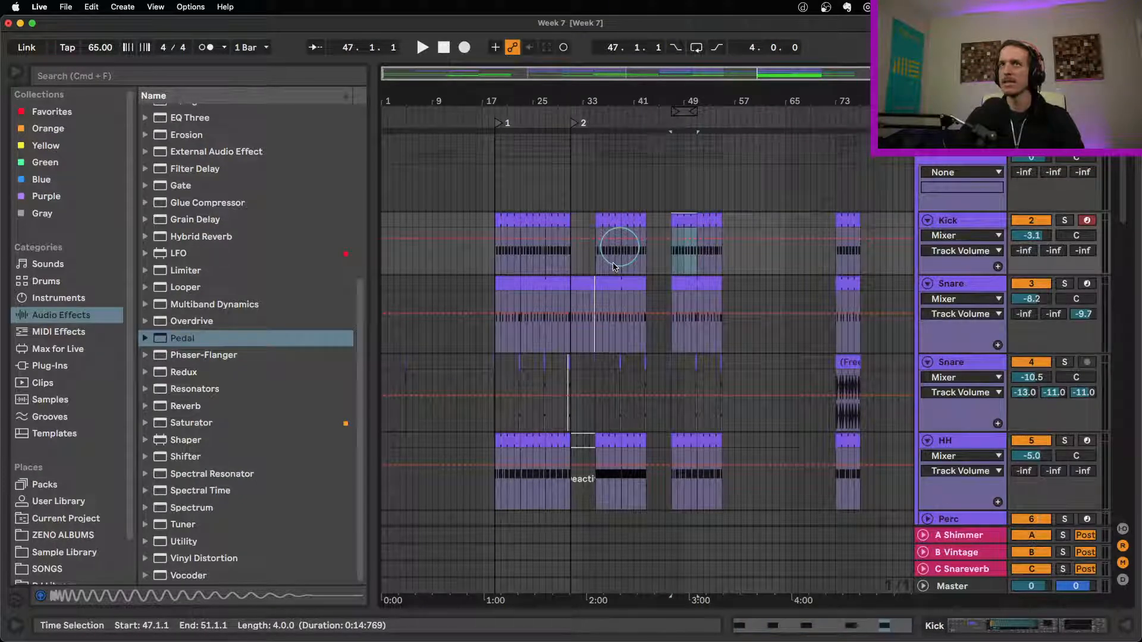
{"action": "left_click", "coordinate": [701, 284]}
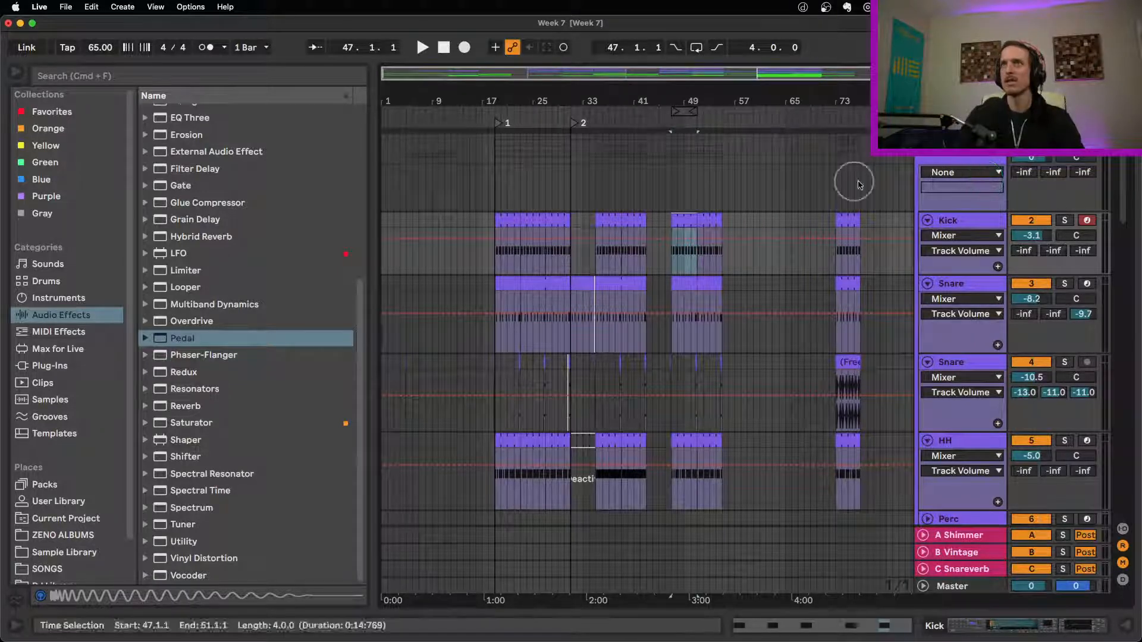
{"action": "left_click", "coordinate": [1032, 158]}
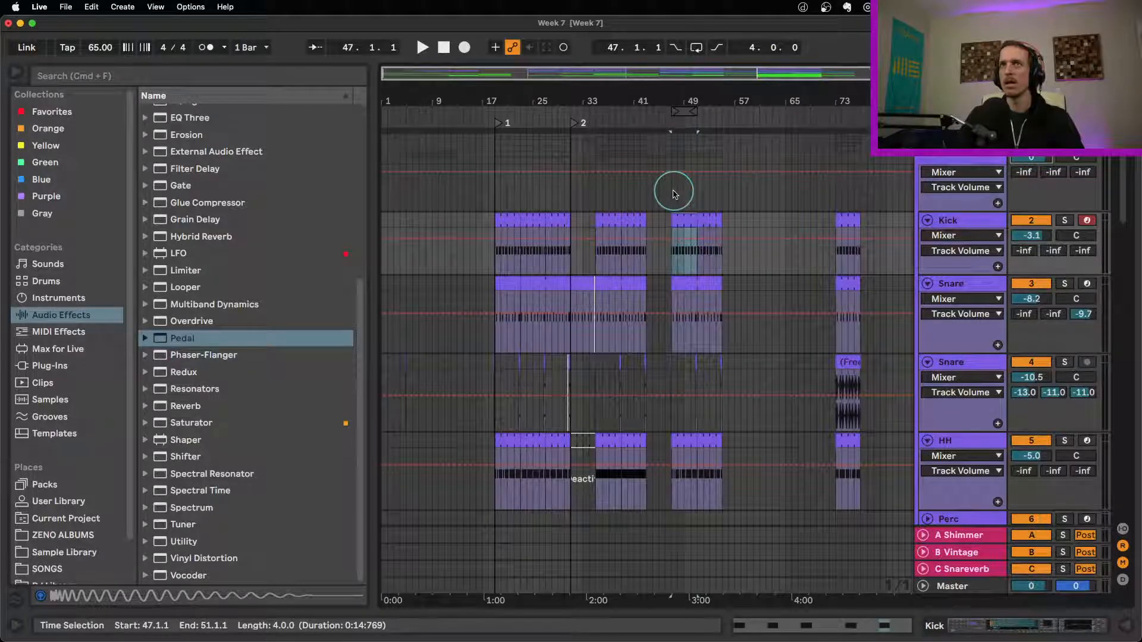
Try to adjust the Drums group's volume automation across bars 43 to 47, and undo it.
{"action": "left_click", "coordinate": [661, 184]}
{"action": "left_click_drag", "start_coordinate": [659, 179], "coordinate": [658, 175]}
{"action": "key", "text": "super+z"}
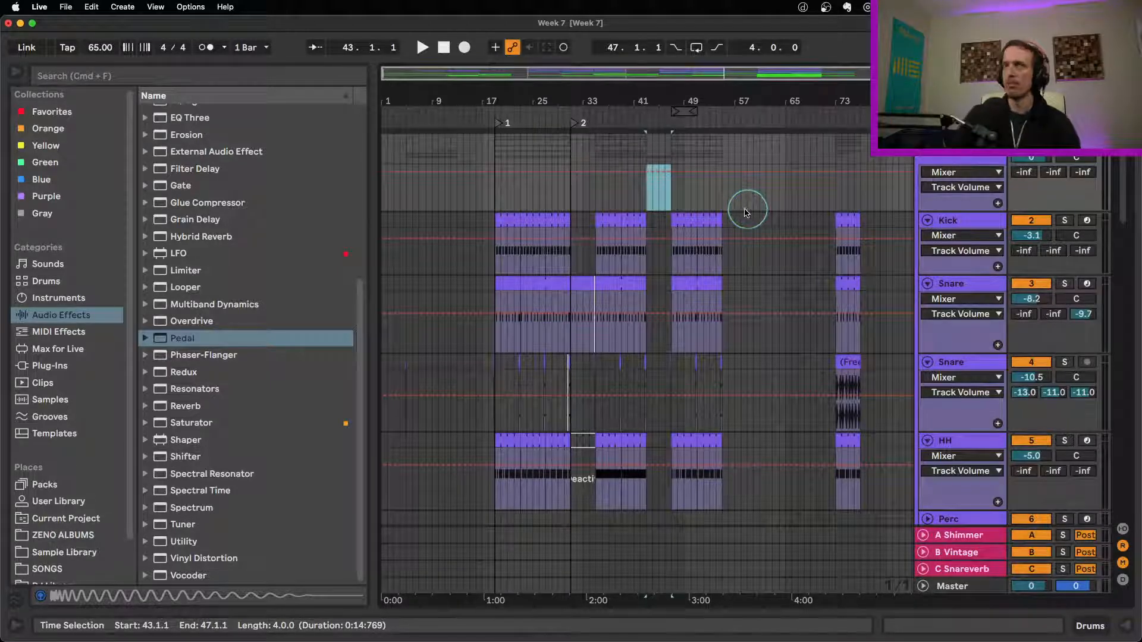
{"action": "left_click", "coordinate": [771, 256]}
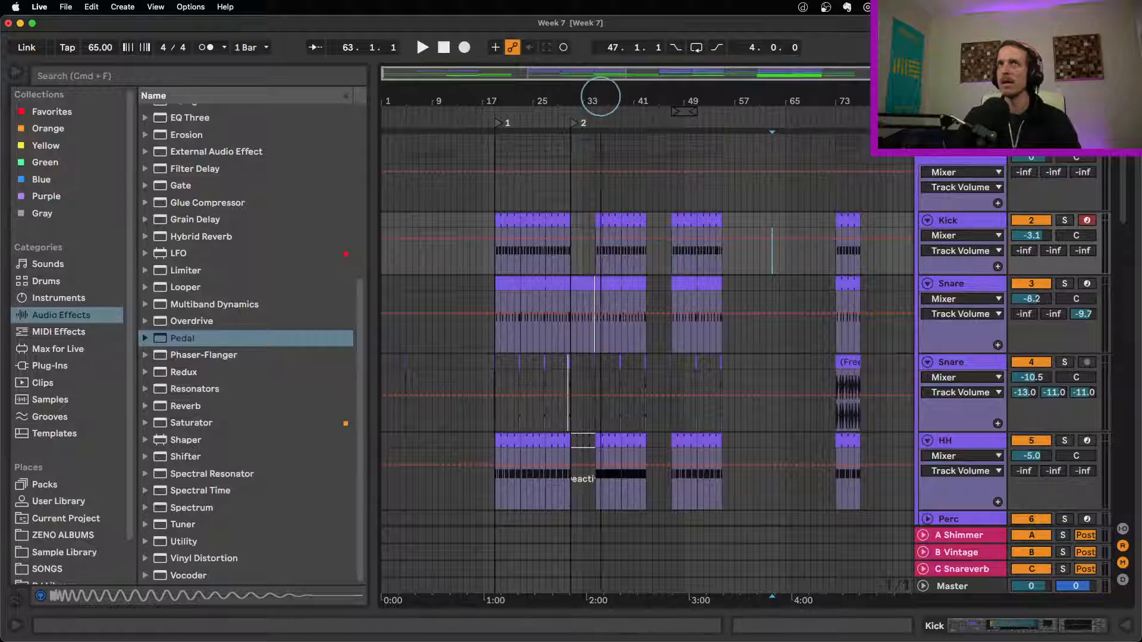
Add locators at bar 35 and bar 47, where the drum sections begin.
{"action": "left_click_drag", "start_coordinate": [601, 98], "coordinate": [600, 105]}
{"action": "right_click", "coordinate": [590, 125]}
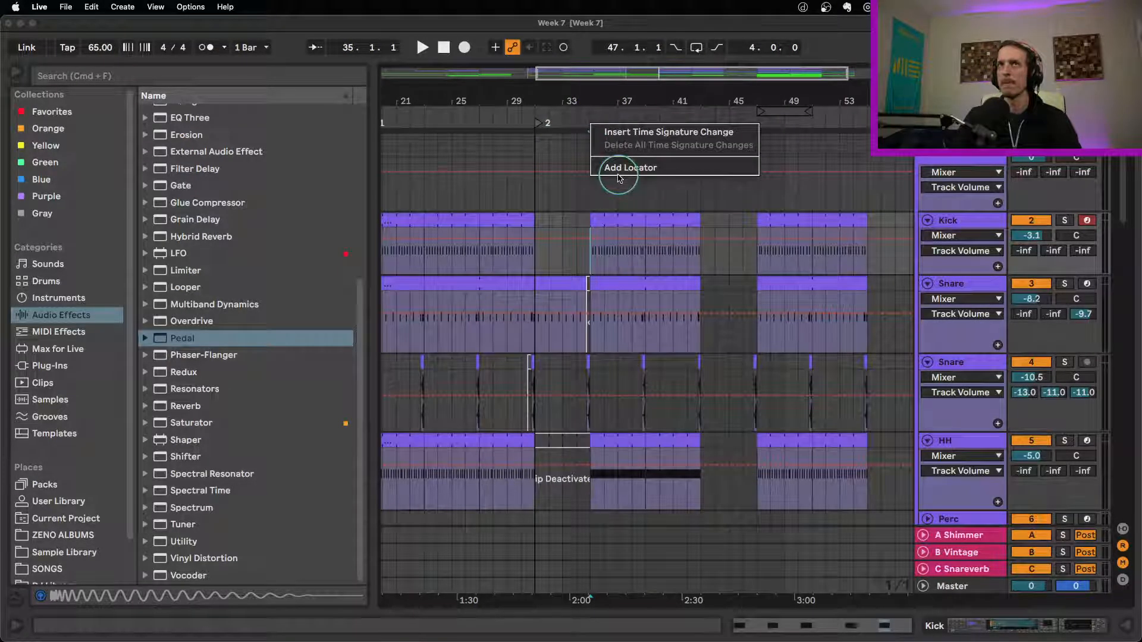
{"action": "left_click", "coordinate": [619, 178]}
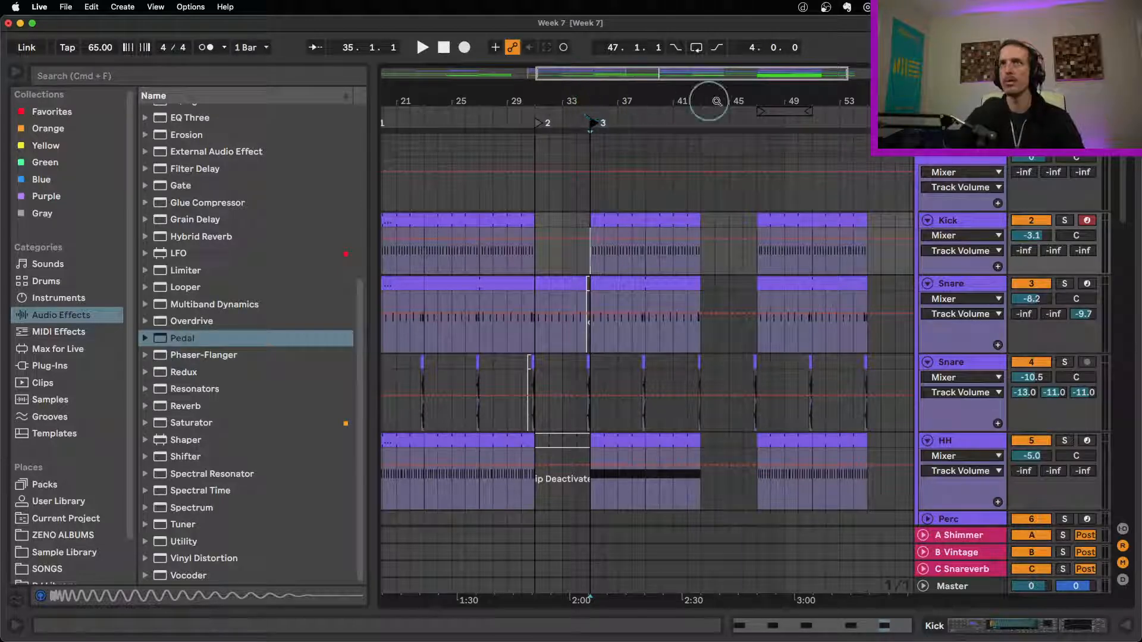
{"action": "right_click", "coordinate": [758, 124]}
{"action": "left_click", "coordinate": [783, 169]}
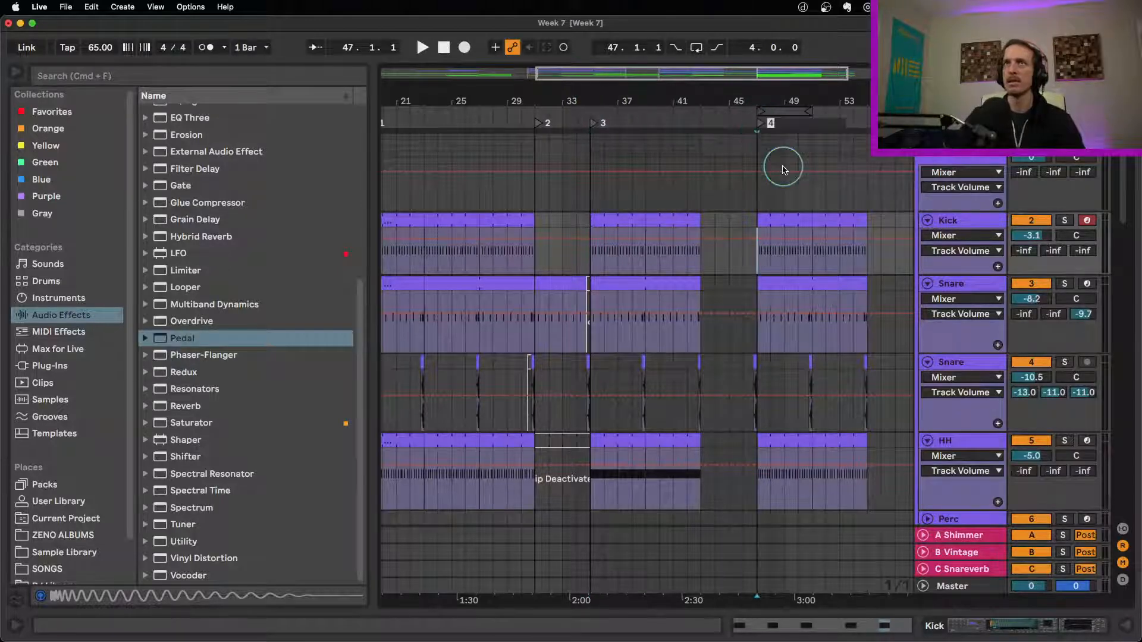
Examine the deactivated arp3 clips on track 26 between bars 27 and 35.
{"action": "left_click_drag", "start_coordinate": [683, 101], "coordinate": [644, 168]}
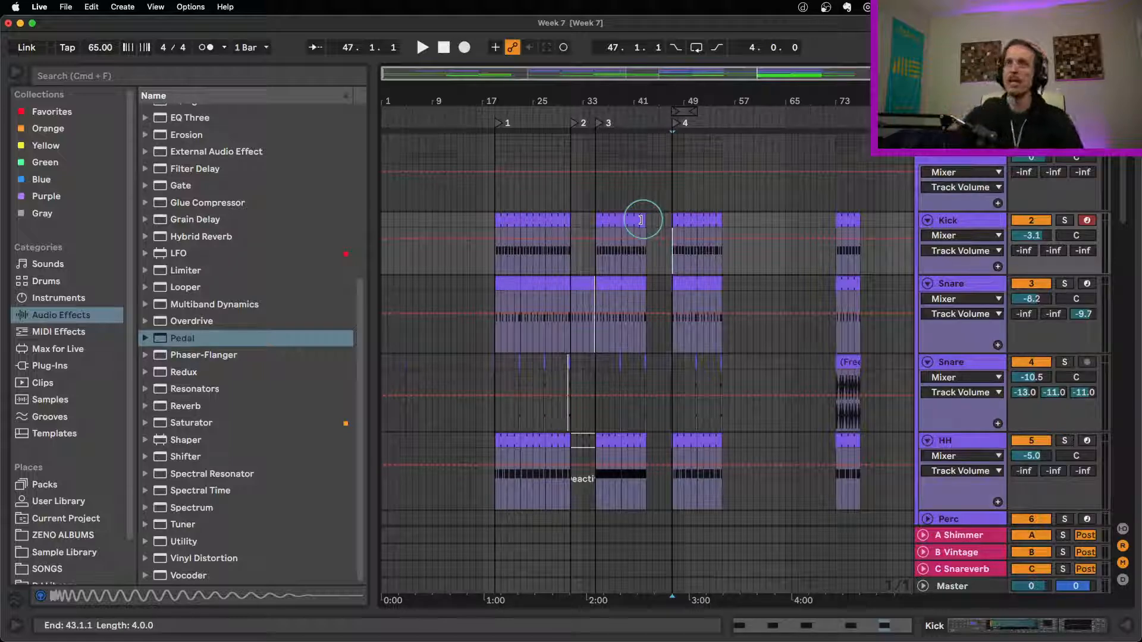
{"action": "scroll", "coordinate": [694, 284], "scroll_direction": "down", "scroll_amount": 3}
{"action": "scroll", "coordinate": [694, 284], "scroll_direction": "down", "scroll_amount": 10}
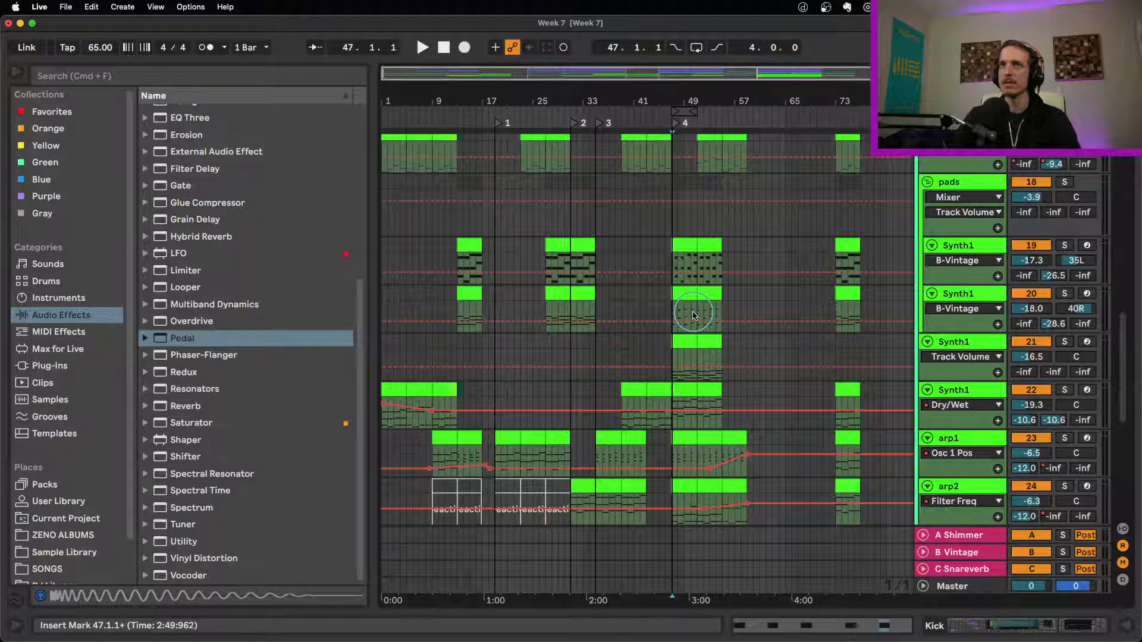
{"action": "scroll", "coordinate": [693, 315], "scroll_direction": "down", "scroll_amount": 5}
{"action": "scroll", "coordinate": [621, 336], "scroll_direction": "down", "scroll_amount": 3}
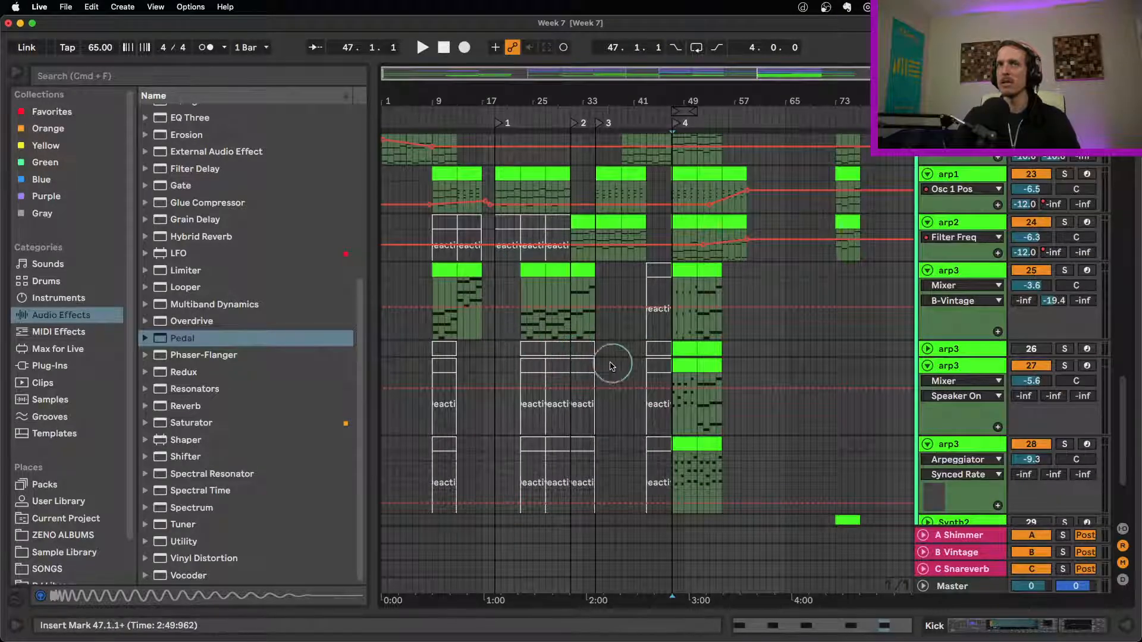
{"action": "scroll", "coordinate": [615, 367], "scroll_direction": "down", "scroll_amount": 1}
{"action": "left_click", "coordinate": [581, 313]}
{"action": "left_click", "coordinate": [558, 315]}
{"action": "left_click", "coordinate": [577, 316]}
{"action": "left_click", "coordinate": [558, 314]}
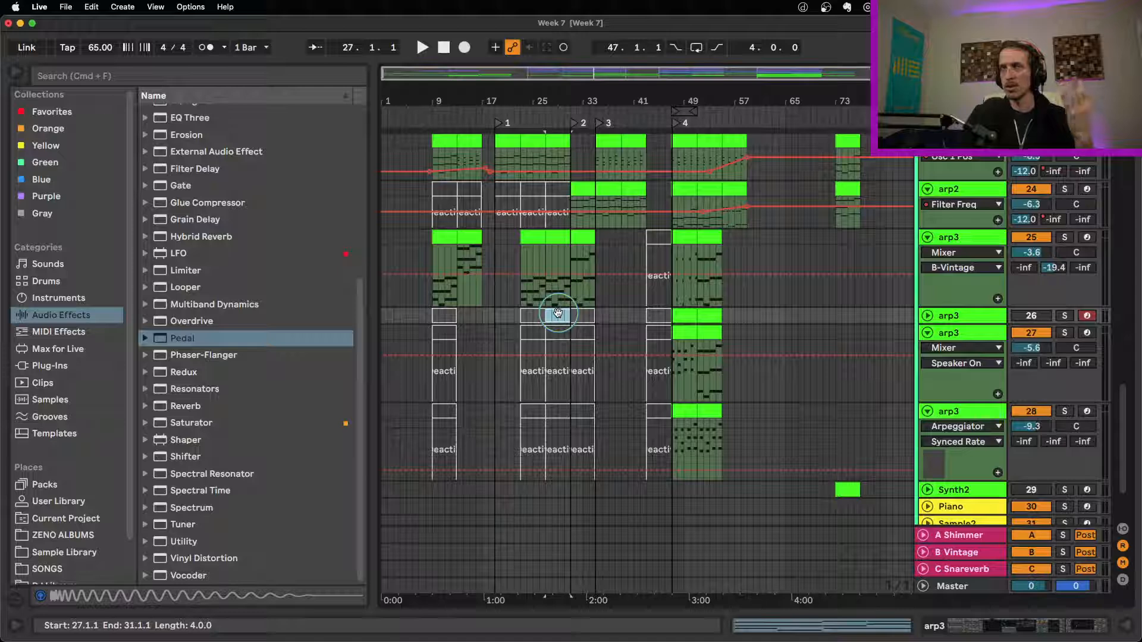
Examine the active arp3 clip at bar 27 on track 25 and the arp2 clip at bar 31.
{"action": "left_click", "coordinate": [560, 238]}
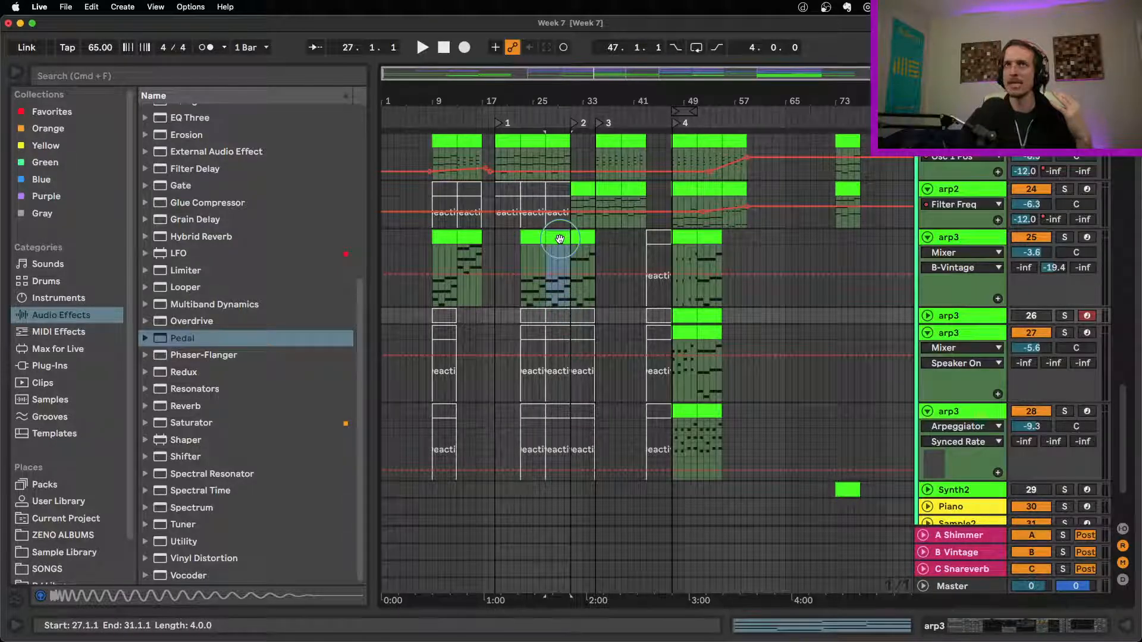
{"action": "scroll", "coordinate": [560, 238], "scroll_direction": "up", "scroll_amount": 2}
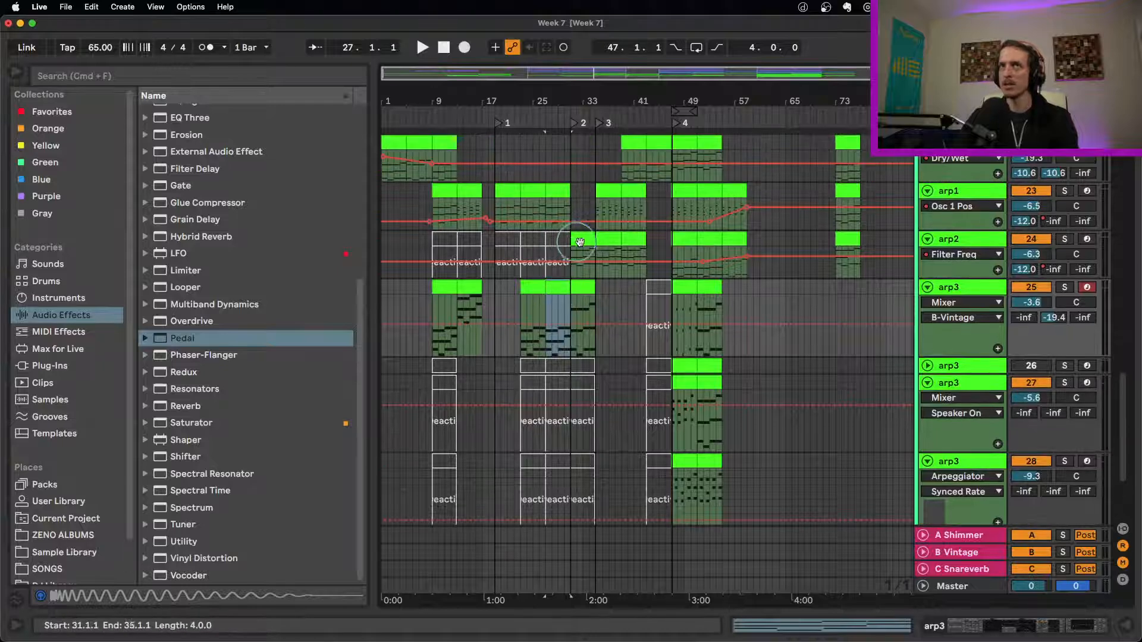
{"action": "left_click", "coordinate": [583, 241]}
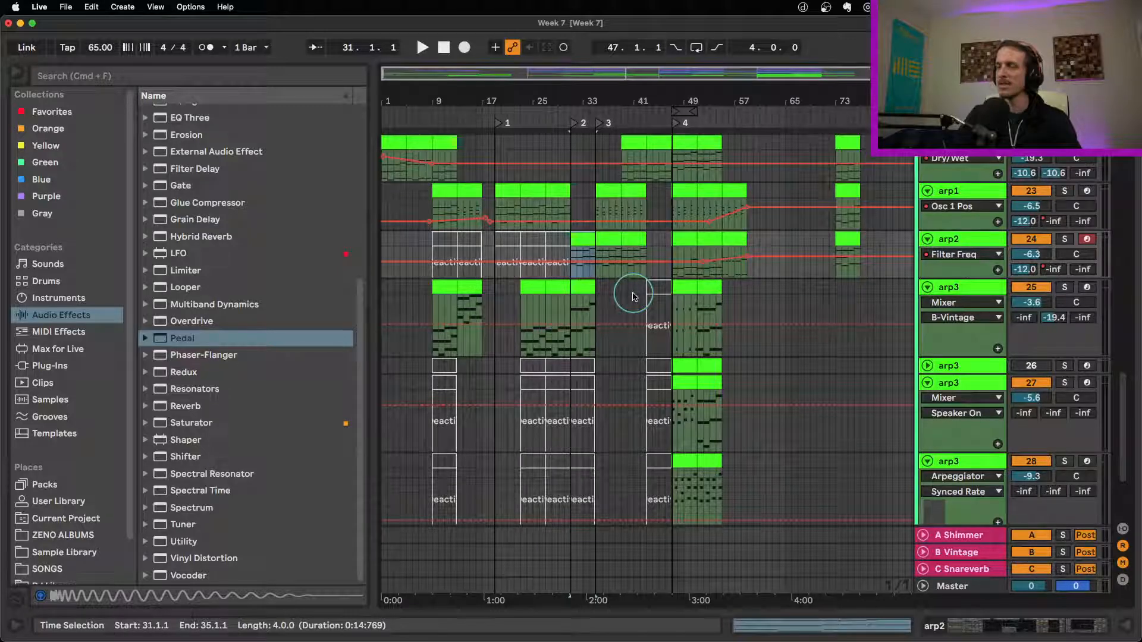
Try shortening all notes in the Synth1 clip at bar 43 on track 22 to about one beat, and restore their length.
{"action": "scroll", "coordinate": [619, 296], "scroll_direction": "up", "scroll_amount": 5}
{"action": "scroll", "coordinate": [619, 297], "scroll_direction": "up", "scroll_amount": 1}
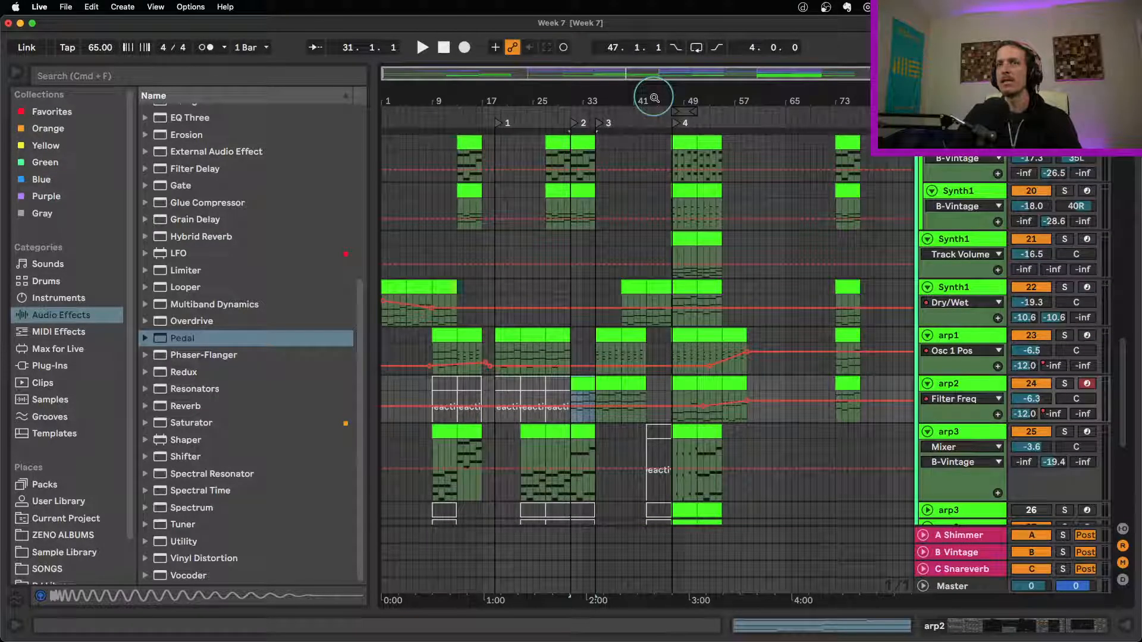
{"action": "left_click_drag", "start_coordinate": [654, 97], "coordinate": [656, 106]}
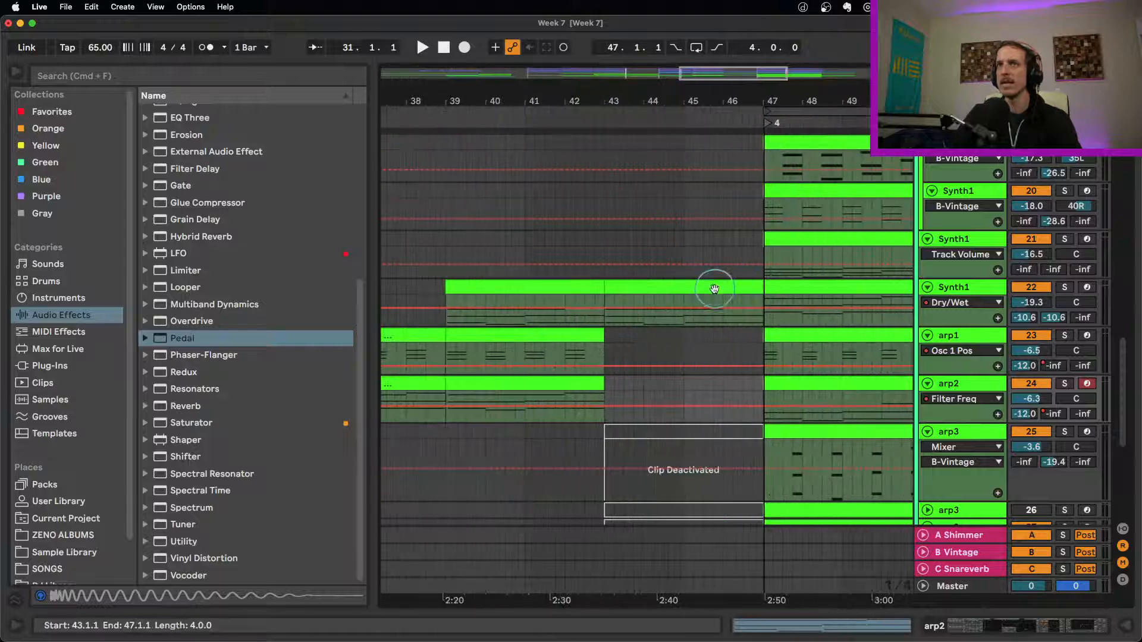
{"action": "double_click", "coordinate": [714, 288]}
{"action": "left_click", "coordinate": [744, 497]}
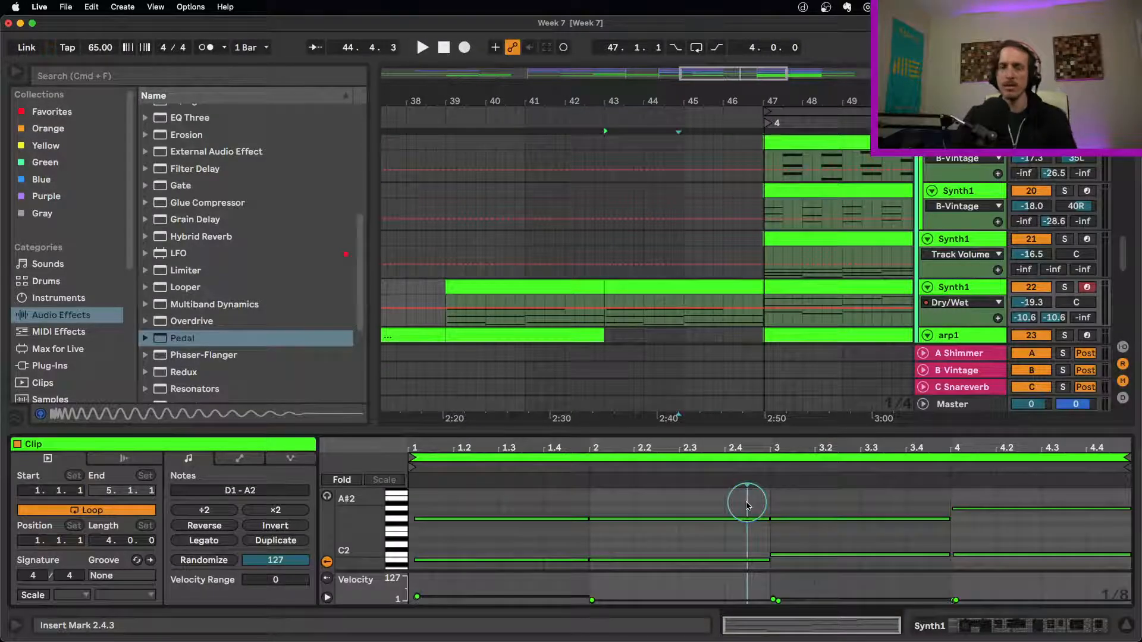
{"action": "key", "text": "super+a"}
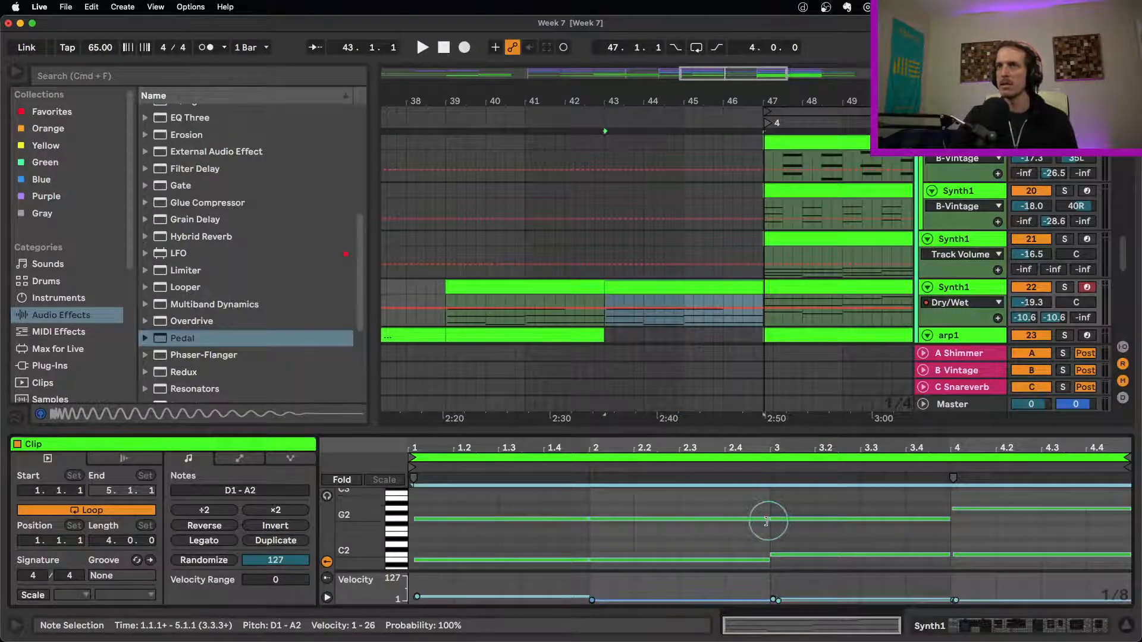
{"action": "left_click_drag", "start_coordinate": [767, 522], "coordinate": [631, 525]}
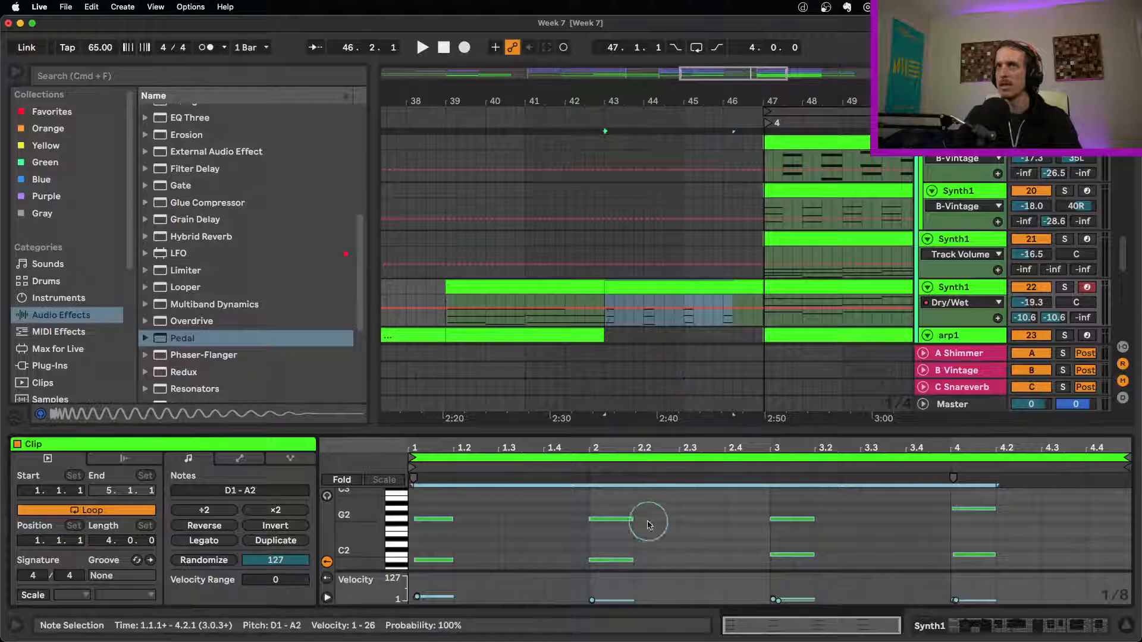
{"action": "left_click_drag", "start_coordinate": [632, 519], "coordinate": [764, 523]}
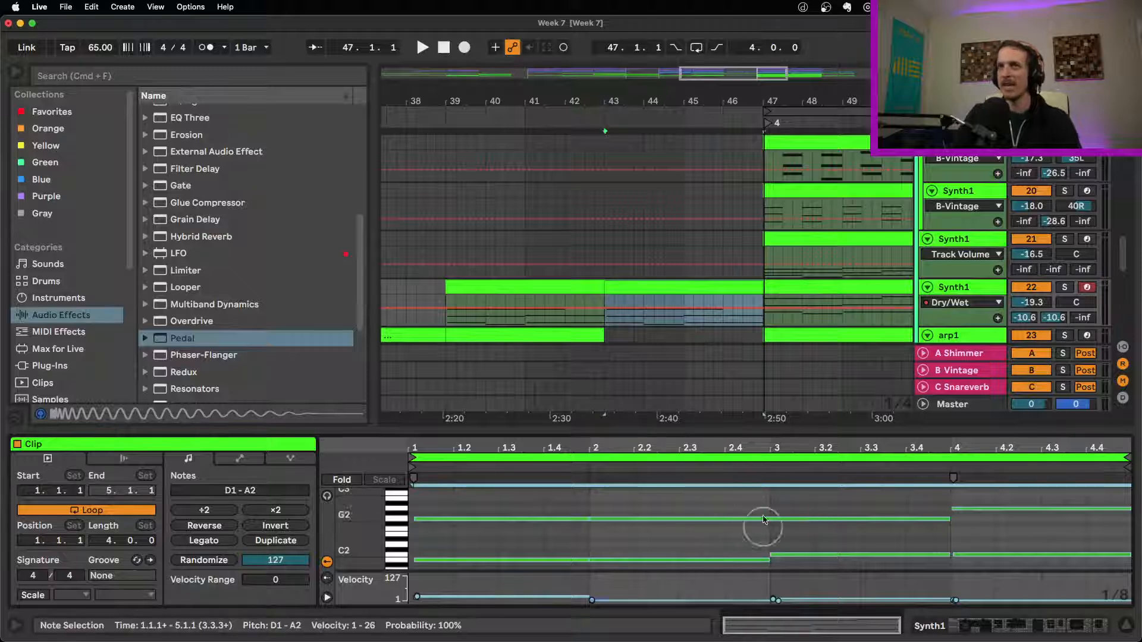
{"action": "left_click_drag", "start_coordinate": [653, 91], "coordinate": [653, 79]}
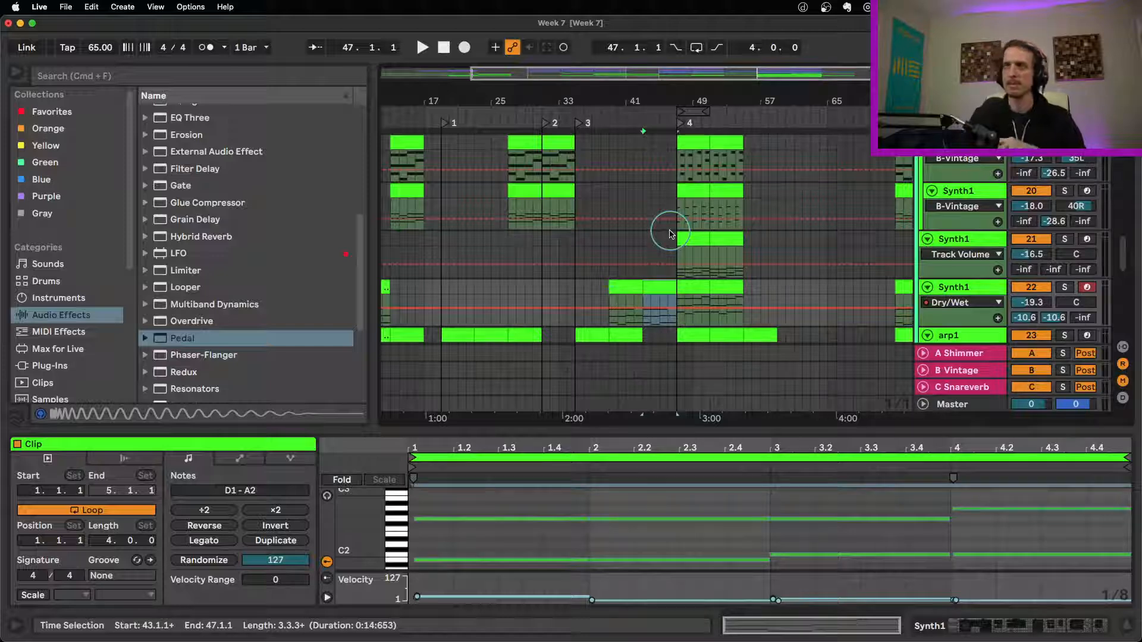
{"action": "left_click_drag", "start_coordinate": [565, 101], "coordinate": [601, 101]}
{"action": "left_click", "coordinate": [650, 158]}
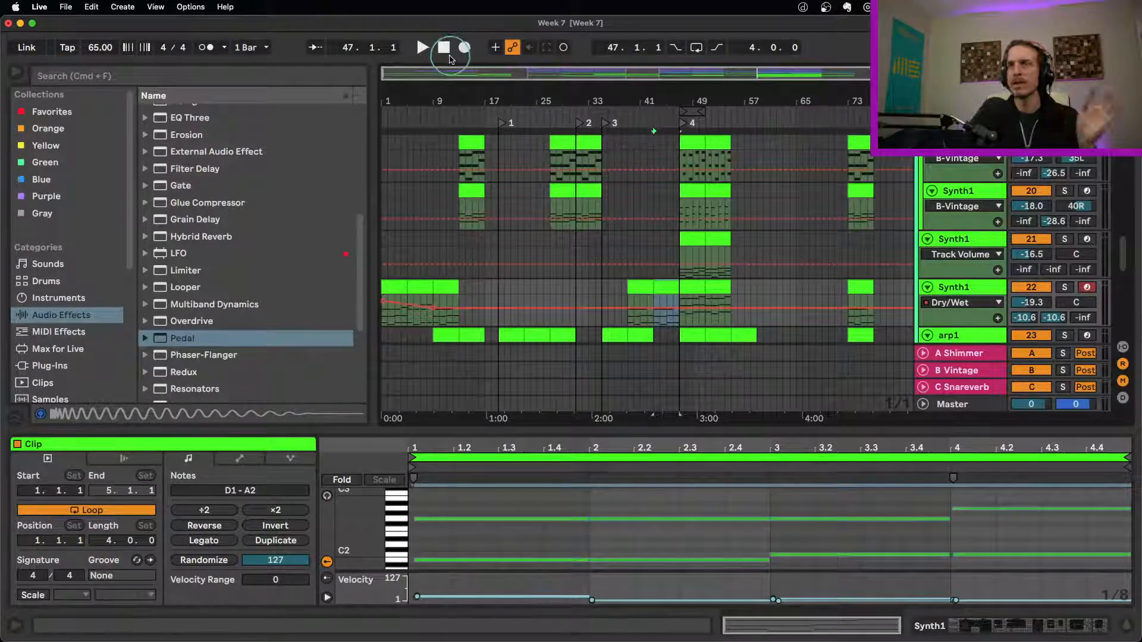
{"action": "left_click", "coordinate": [601, 150]}
{"action": "left_click", "coordinate": [648, 153]}
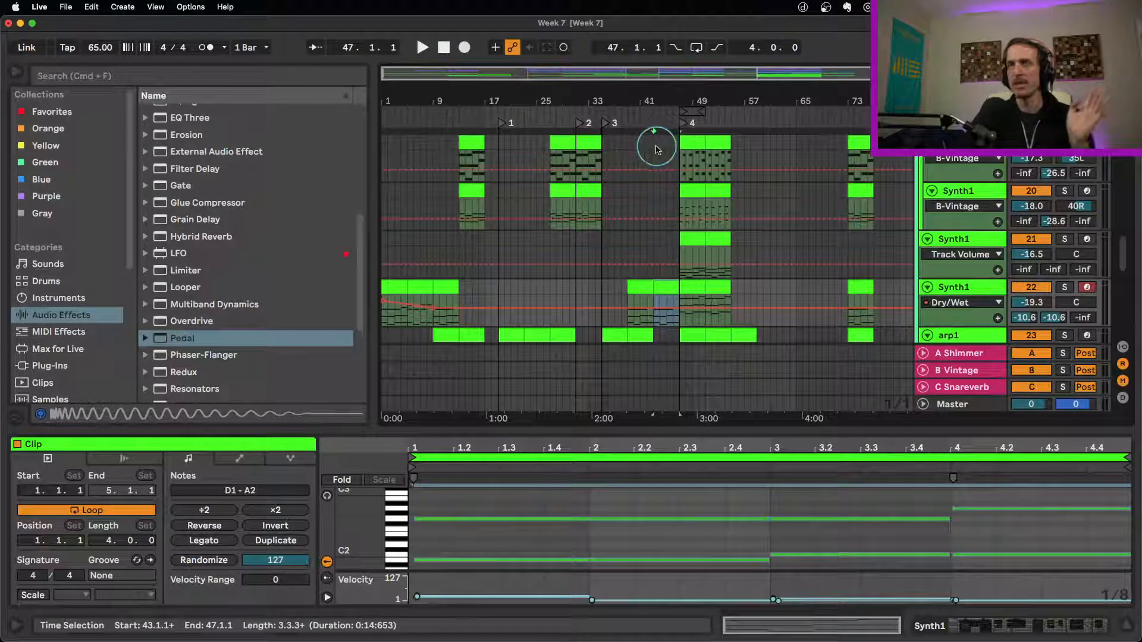
{"action": "left_click", "coordinate": [561, 190]}
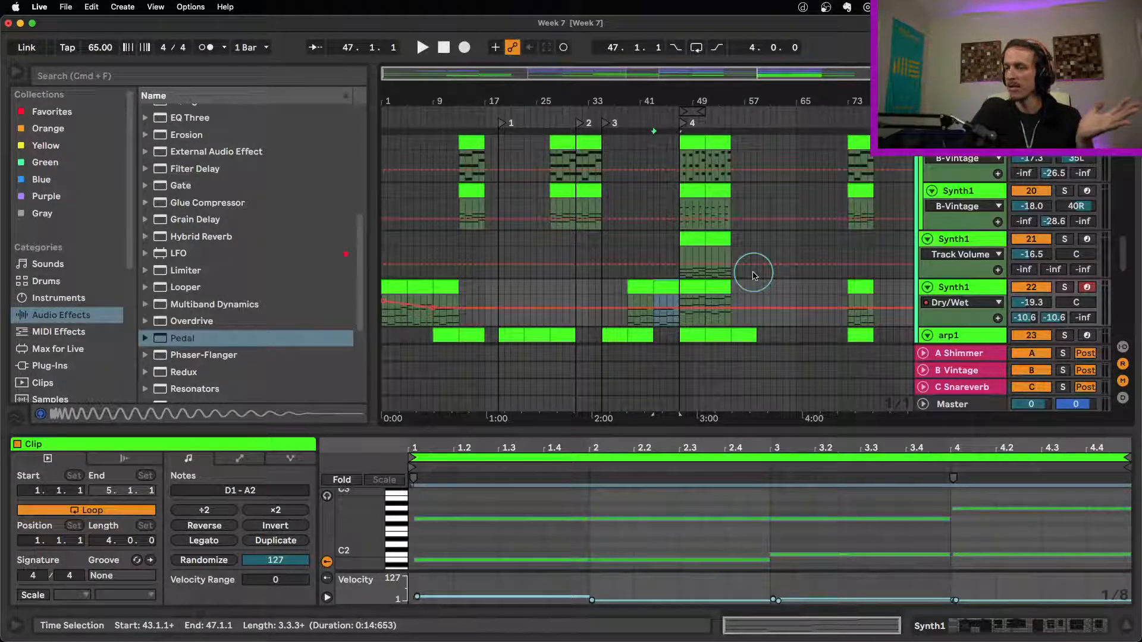
While playing the arrangement from the start, set the 7 Group volume to -6.4 dB and the Snare track volume to -11.7 dB.
{"action": "left_click", "coordinate": [444, 47]}
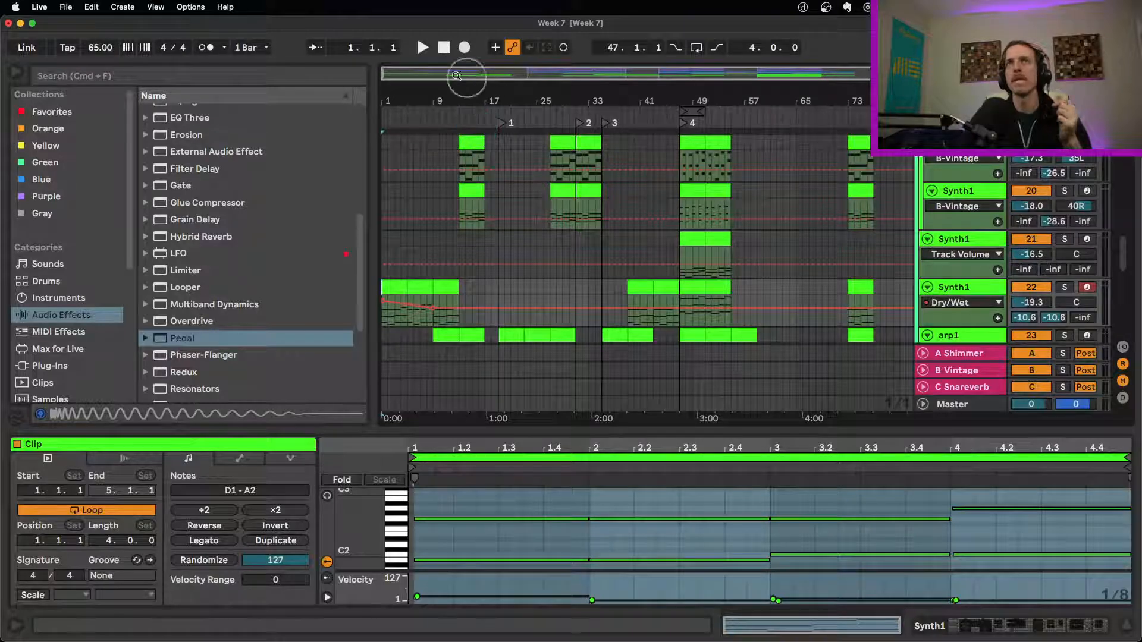
{"action": "left_click", "coordinate": [421, 52]}
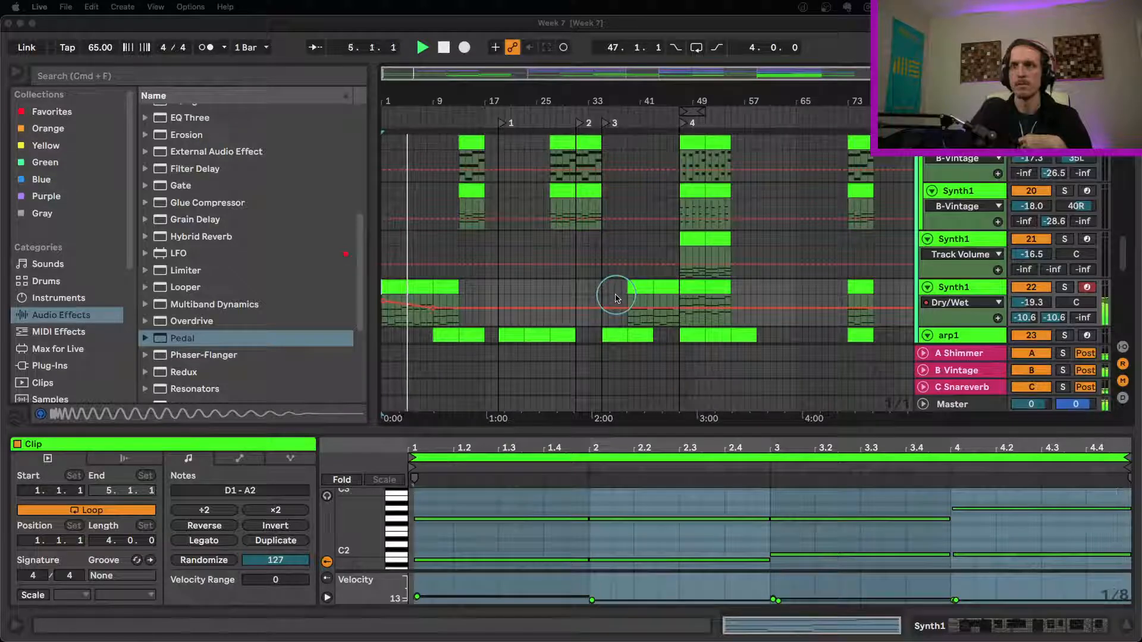
{"action": "scroll", "coordinate": [532, 267], "scroll_direction": "up", "scroll_amount": 5}
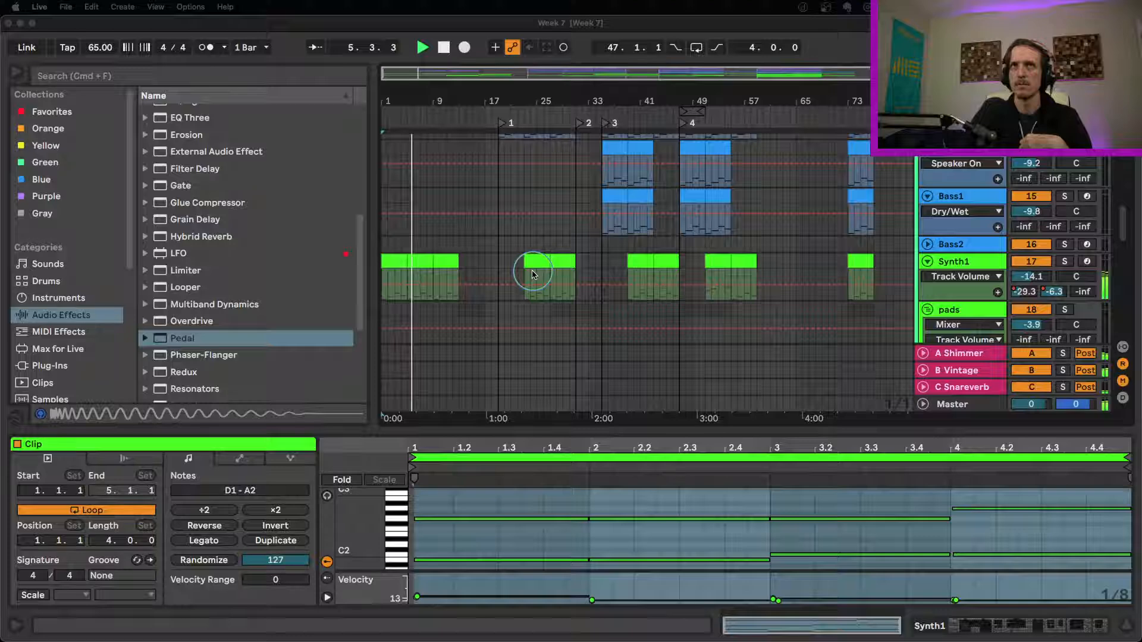
{"action": "scroll", "coordinate": [533, 270], "scroll_direction": "up", "scroll_amount": 6}
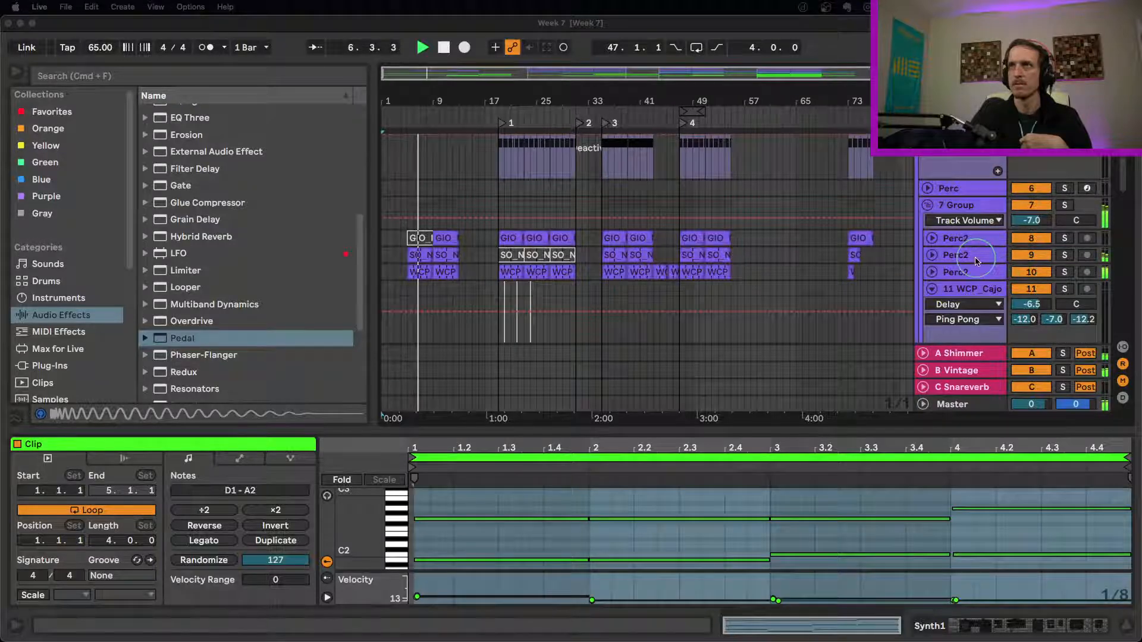
{"action": "scroll", "coordinate": [974, 253], "scroll_direction": "up", "scroll_amount": 1}
{"action": "left_click", "coordinate": [1037, 225]}
{"action": "left_click_drag", "start_coordinate": [1036, 225], "coordinate": [1036, 223]}
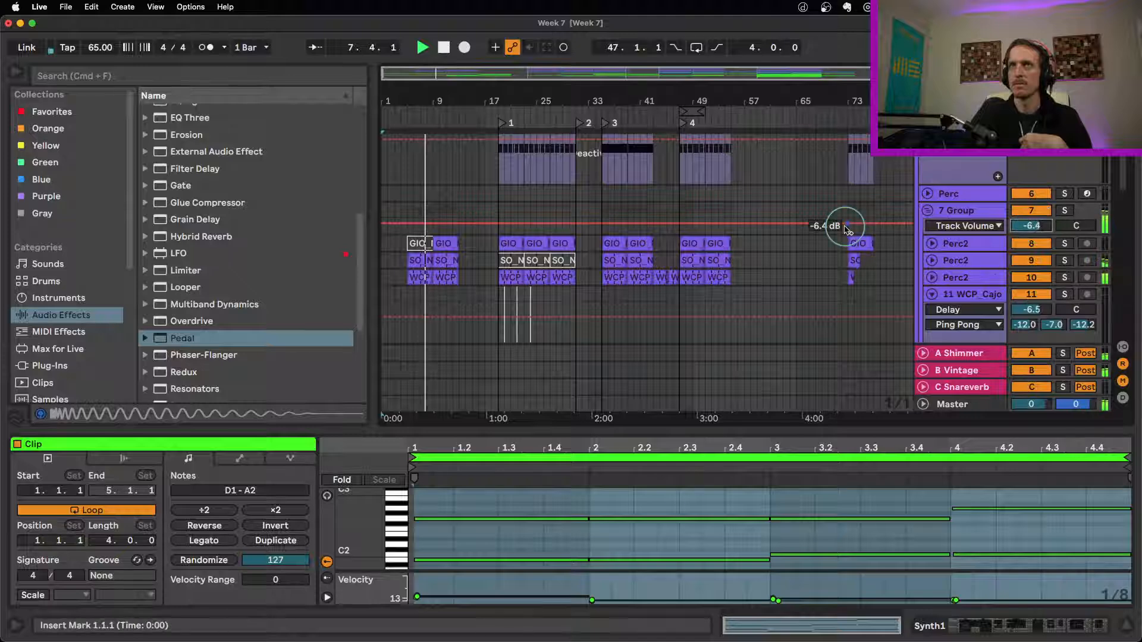
{"action": "scroll", "coordinate": [847, 231], "scroll_direction": "up", "scroll_amount": 2}
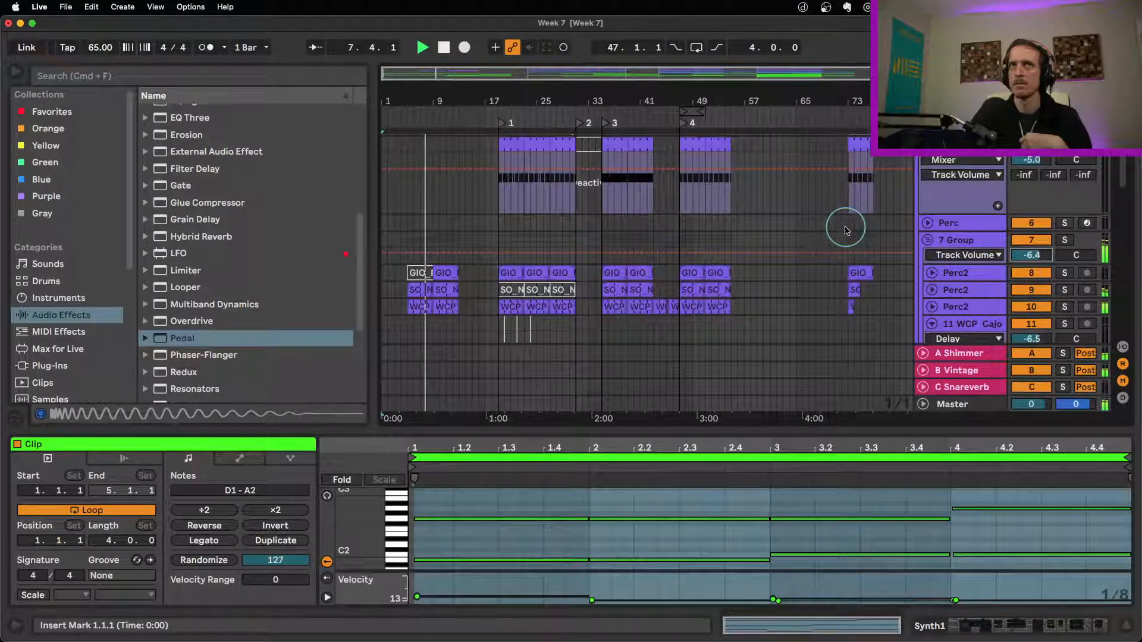
{"action": "scroll", "coordinate": [845, 231], "scroll_direction": "up", "scroll_amount": 5}
{"action": "left_click_drag", "start_coordinate": [1028, 181], "coordinate": [1028, 188]}
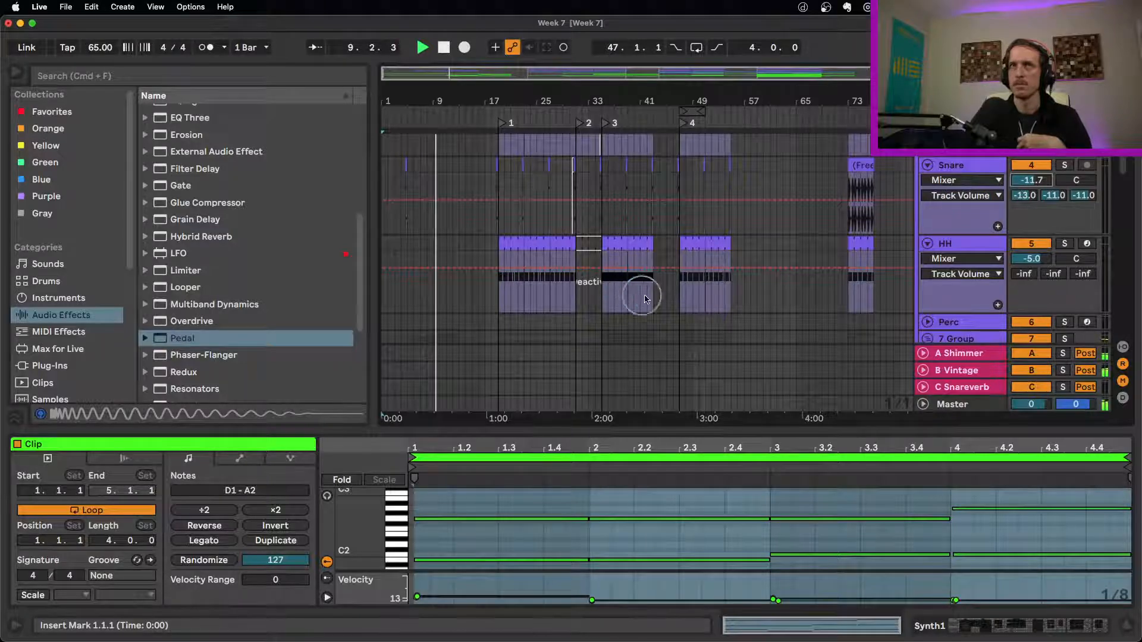
Set the arp1 track's volume to -5.8 dB.
{"action": "scroll", "coordinate": [671, 303], "scroll_direction": "down", "scroll_amount": 10}
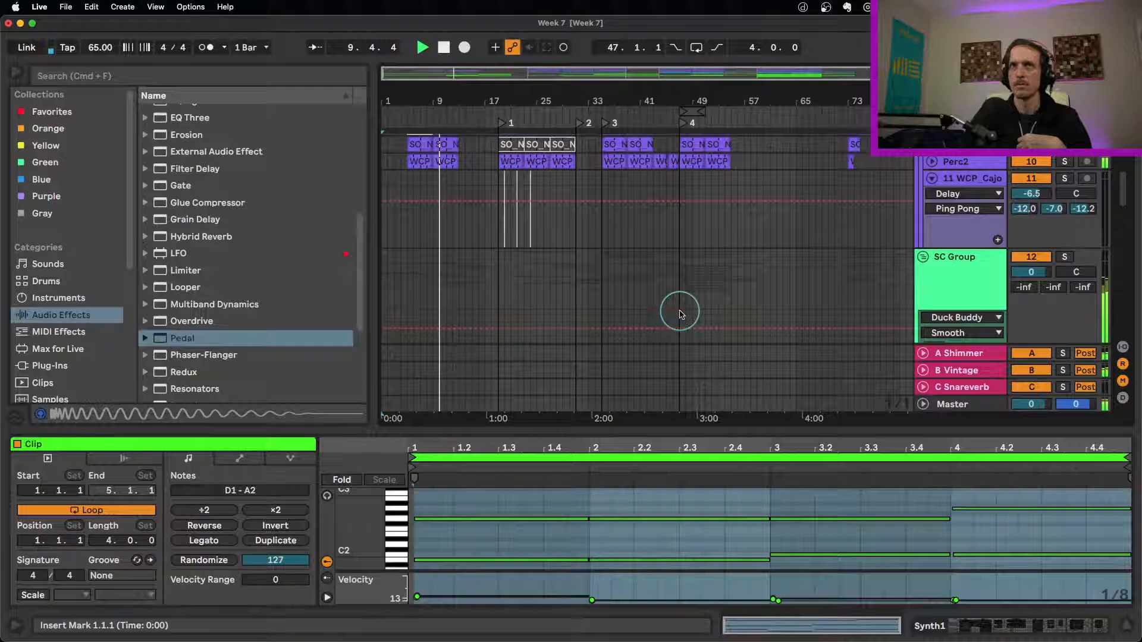
{"action": "scroll", "coordinate": [677, 309], "scroll_direction": "down", "scroll_amount": 10}
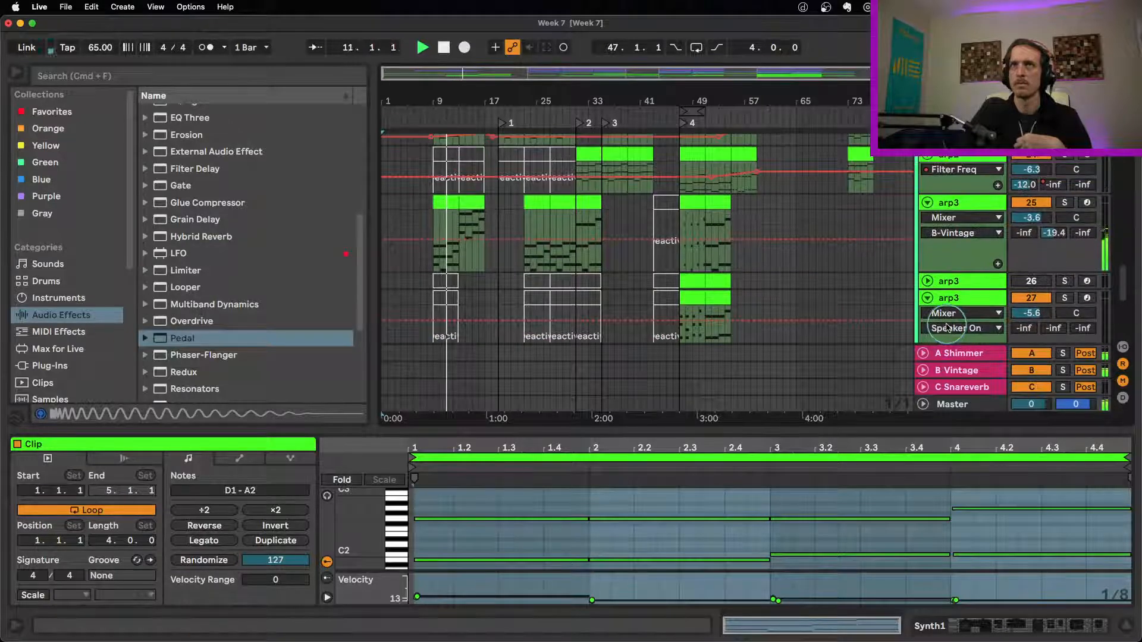
{"action": "scroll", "coordinate": [955, 316], "scroll_direction": "up", "scroll_amount": 4}
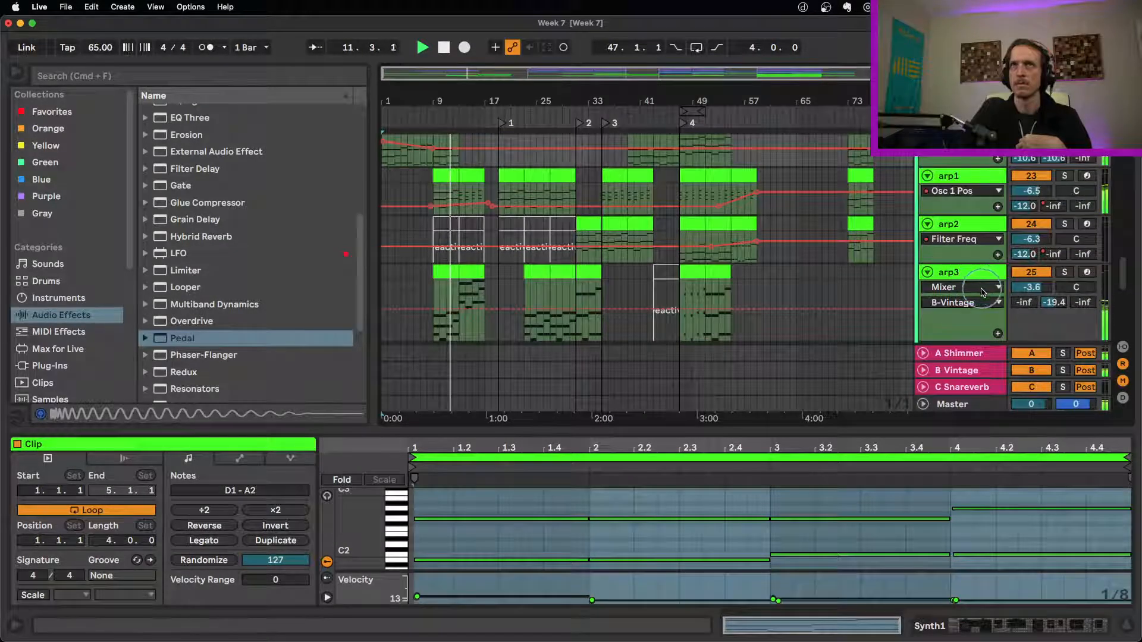
{"action": "left_click_drag", "start_coordinate": [1032, 192], "coordinate": [1036, 196]}
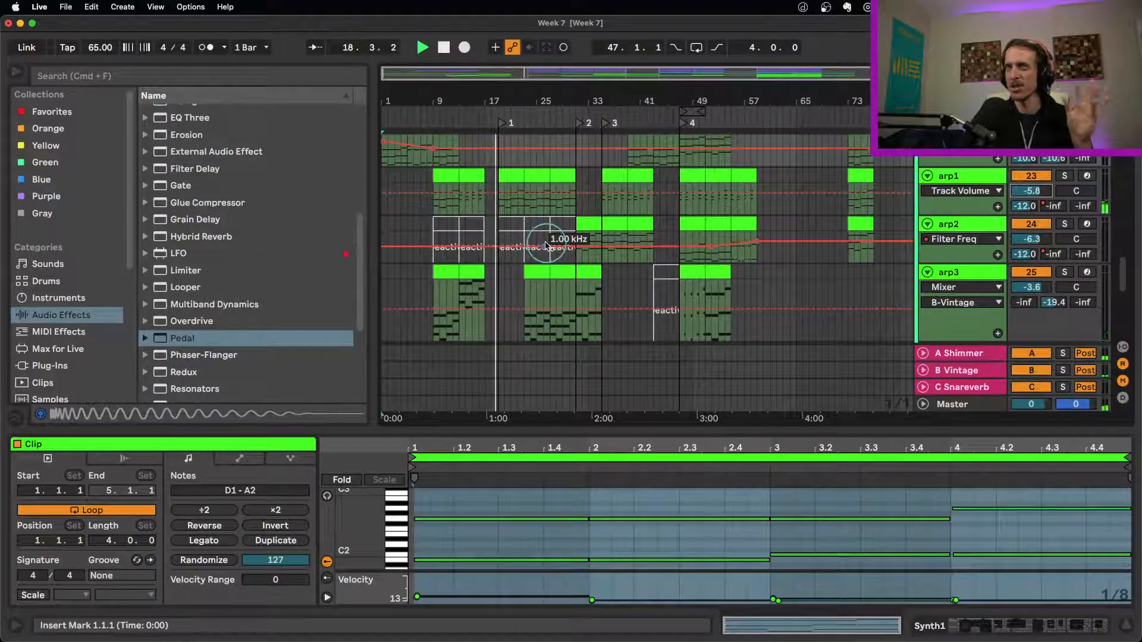
{"action": "left_click", "coordinate": [658, 270]}
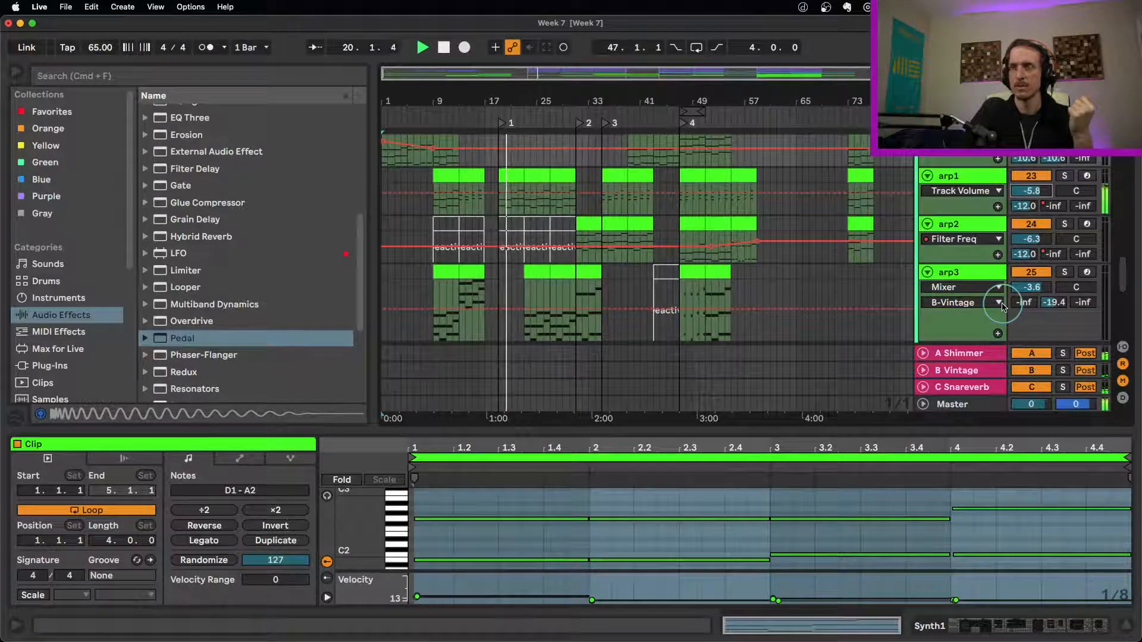
Set the Sub track's volume to -11.3 dB.
{"action": "scroll", "coordinate": [992, 293], "scroll_direction": "up", "scroll_amount": 10}
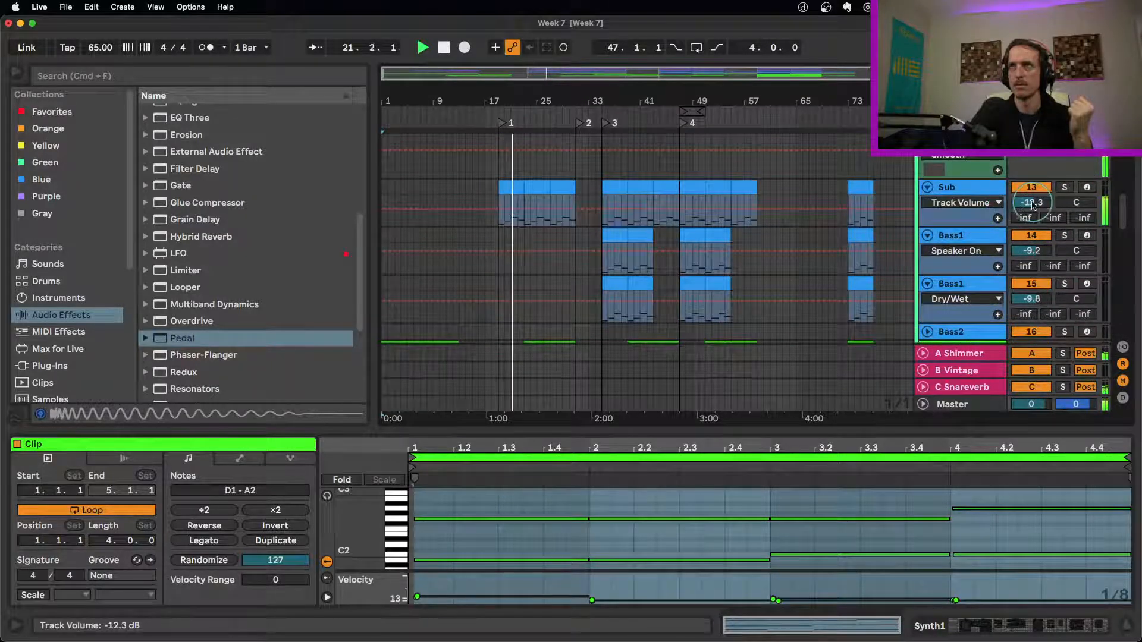
{"action": "left_click_drag", "start_coordinate": [1033, 203], "coordinate": [1032, 202]}
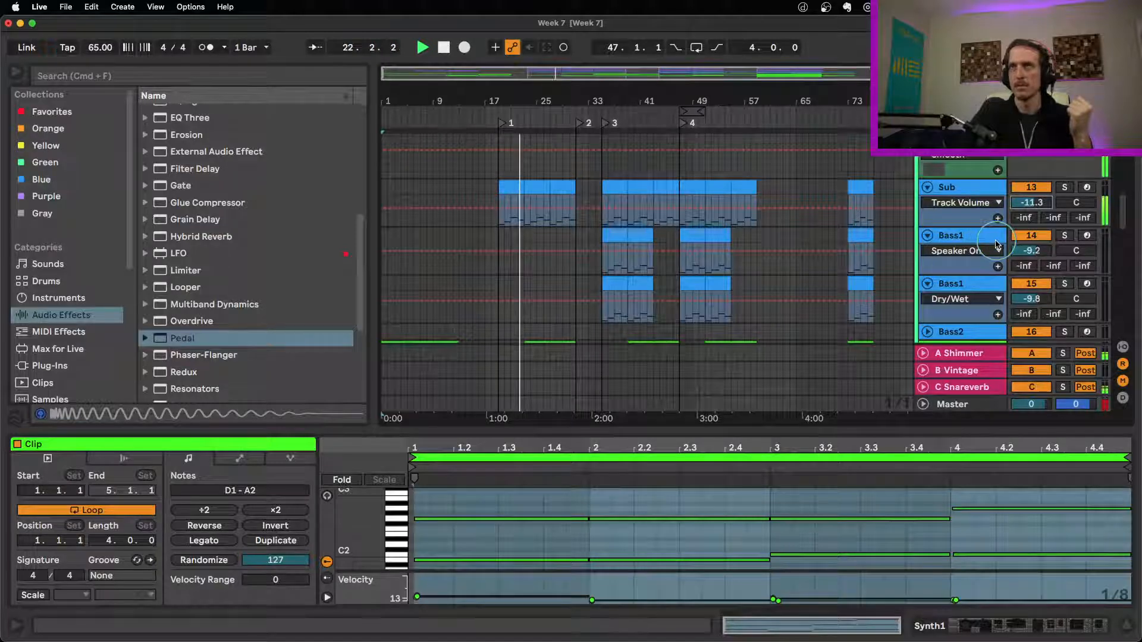
{"action": "scroll", "coordinate": [996, 244], "scroll_direction": "down", "scroll_amount": 3}
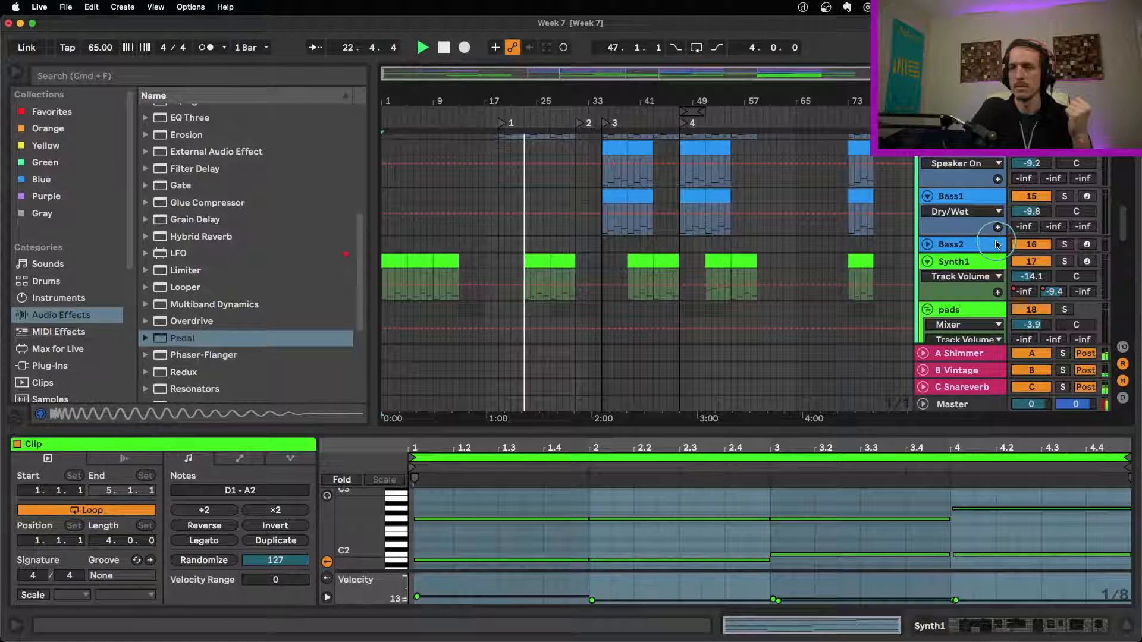
Unfold the Perc2 track 8, set its volume to -8.3 dB, and fold it again.
{"action": "scroll", "coordinate": [994, 241], "scroll_direction": "up", "scroll_amount": 5}
{"action": "left_click", "coordinate": [932, 235]}
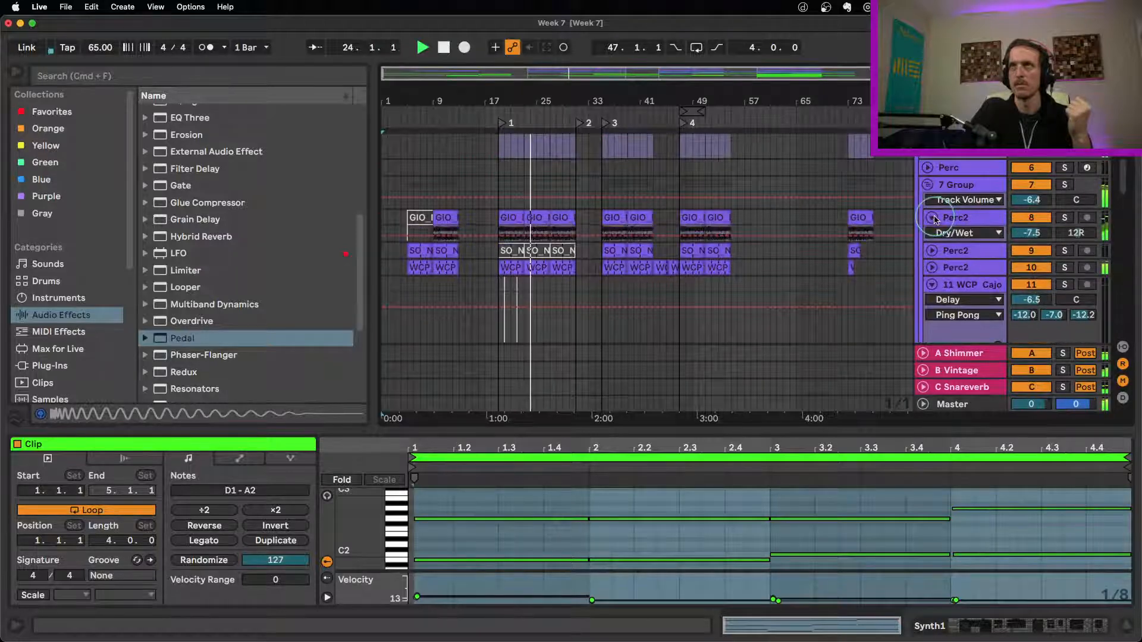
{"action": "left_click_drag", "start_coordinate": [1032, 232], "coordinate": [1032, 234]}
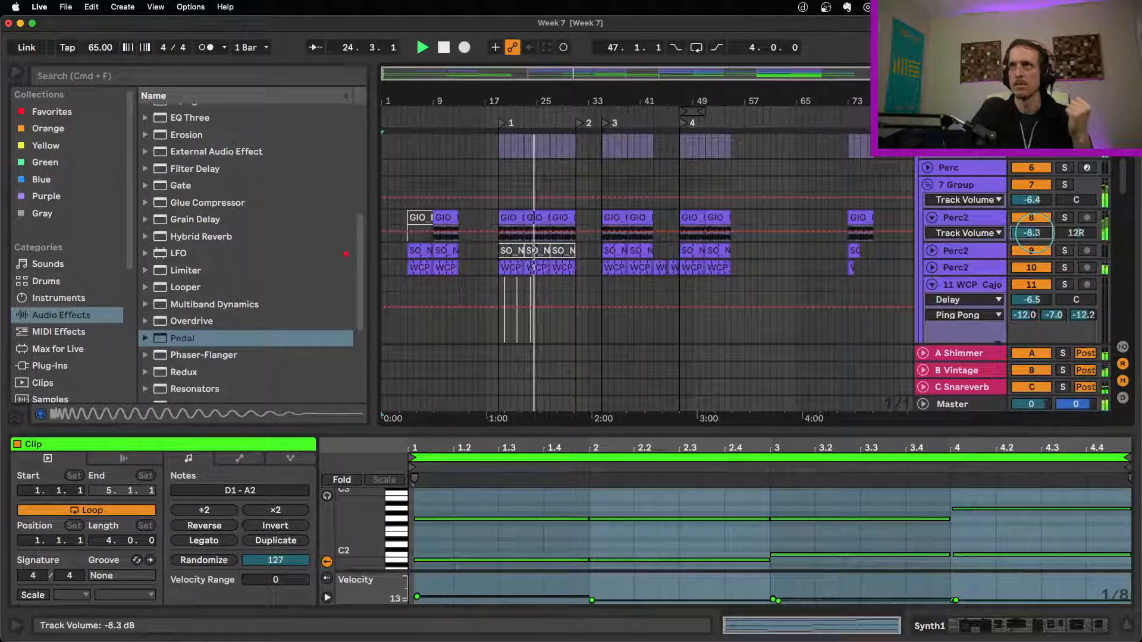
{"action": "left_click", "coordinate": [932, 217]}
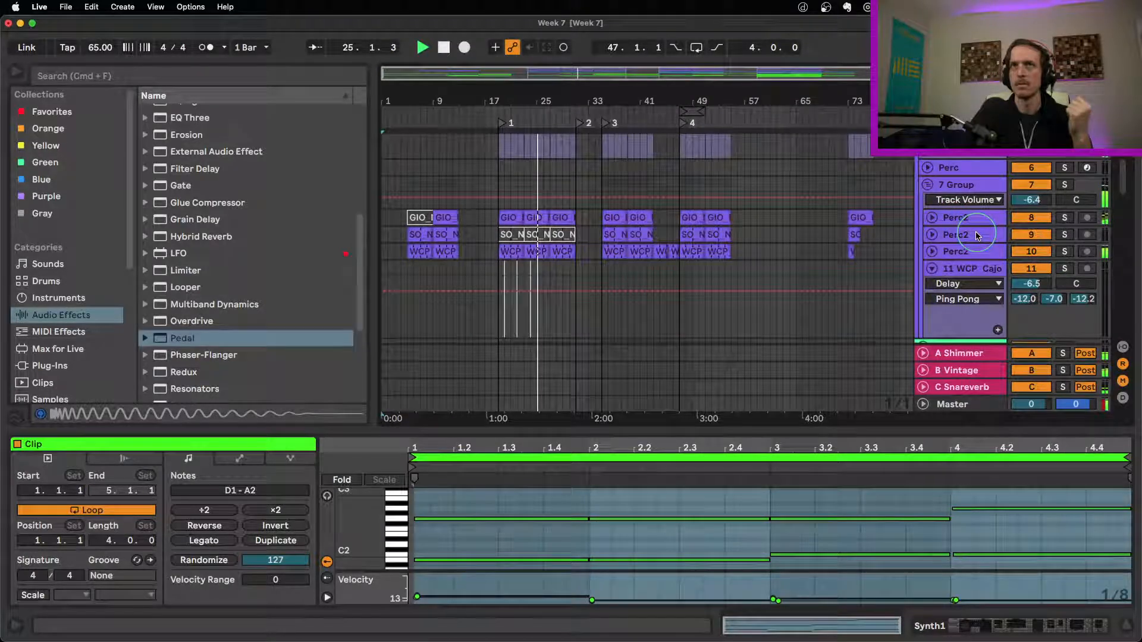
Set the 7 Group volume to -6.7 dB and fold the WCP_Cajo track 11.
{"action": "left_click", "coordinate": [1032, 200]}
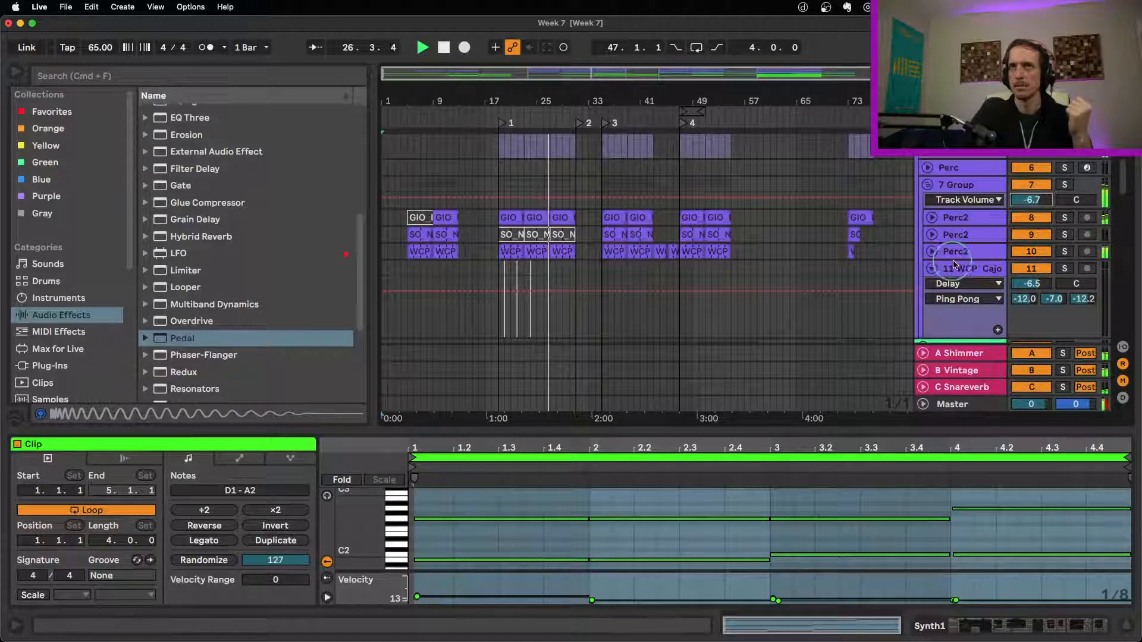
{"action": "scroll", "coordinate": [964, 263], "scroll_direction": "down", "scroll_amount": 3}
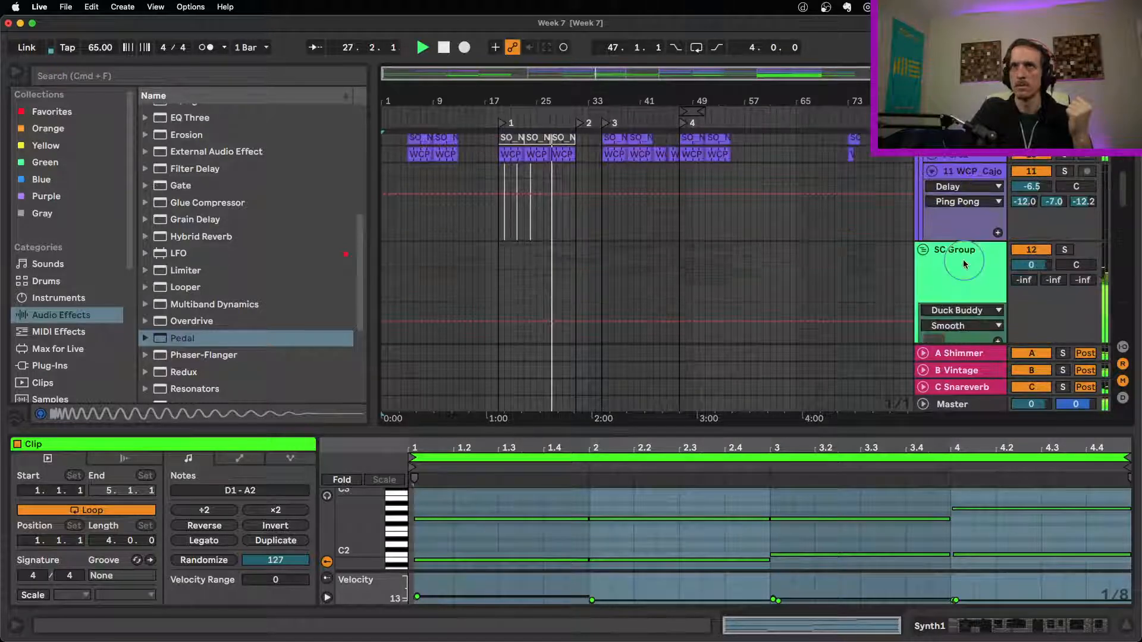
{"action": "left_click", "coordinate": [932, 172]}
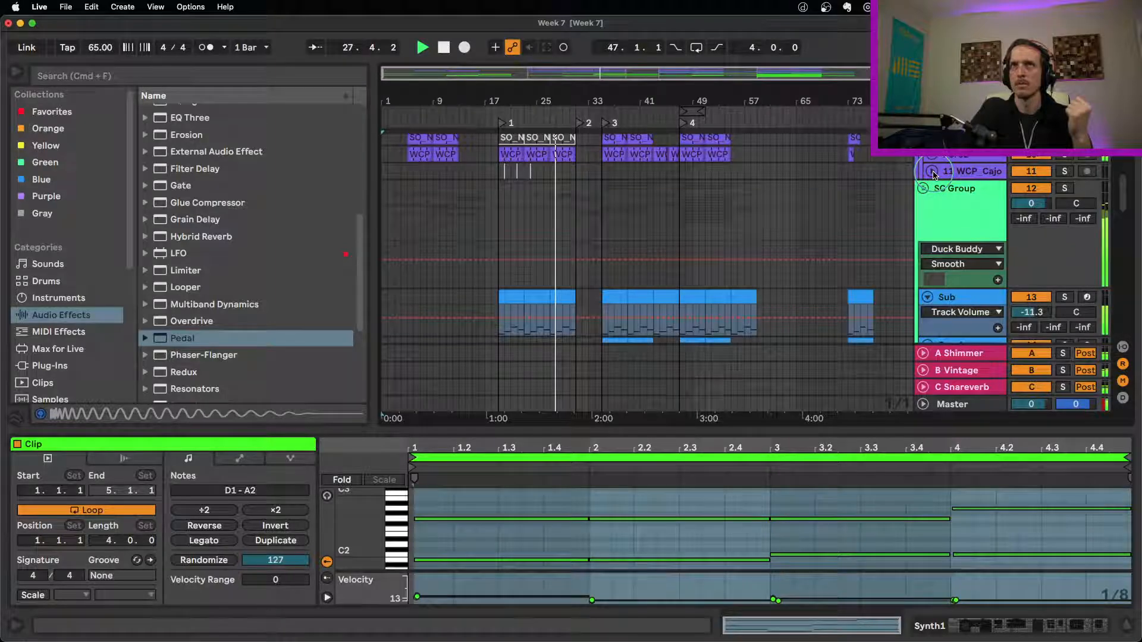
{"action": "scroll", "coordinate": [1035, 279], "scroll_direction": "down", "scroll_amount": 3}
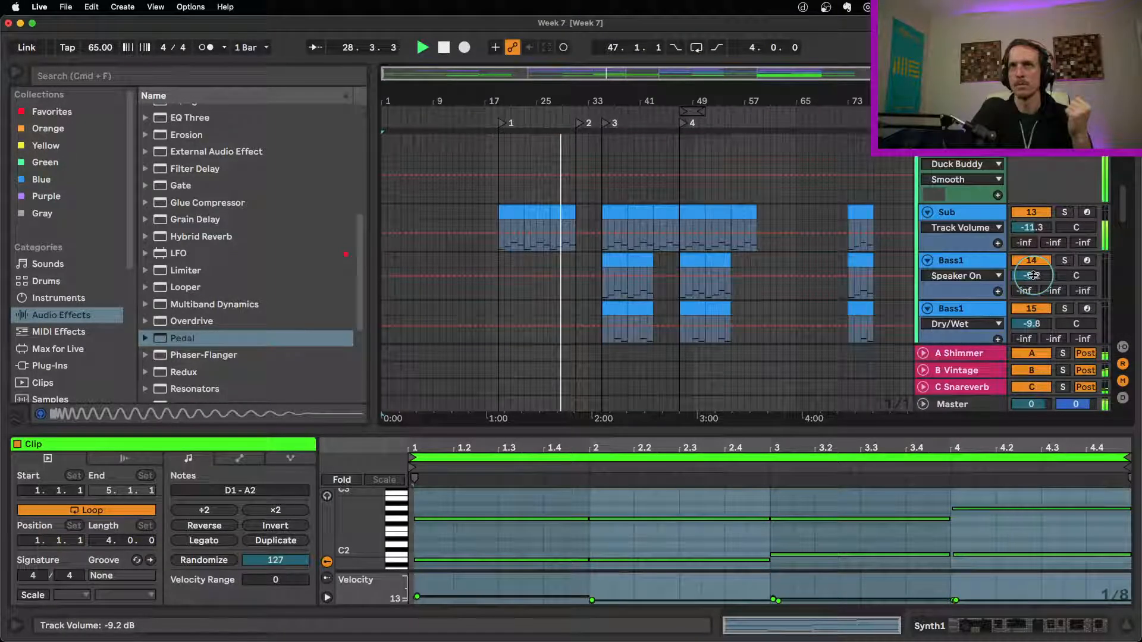
{"action": "scroll", "coordinate": [1033, 276], "scroll_direction": "down", "scroll_amount": 3}
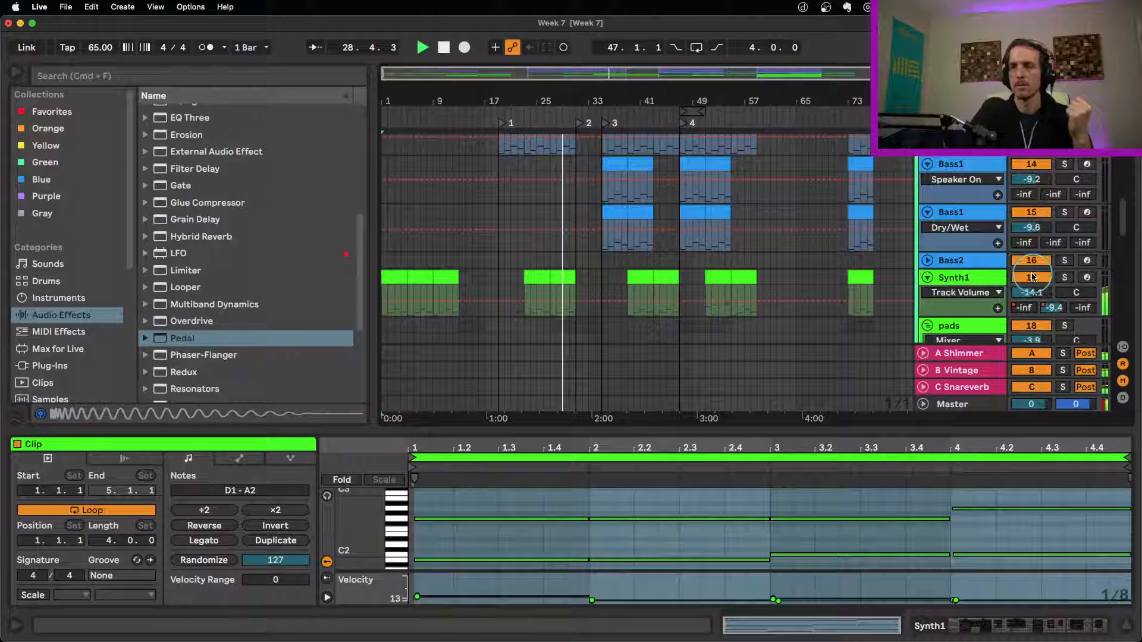
{"action": "scroll", "coordinate": [1030, 275], "scroll_direction": "up", "scroll_amount": 4}
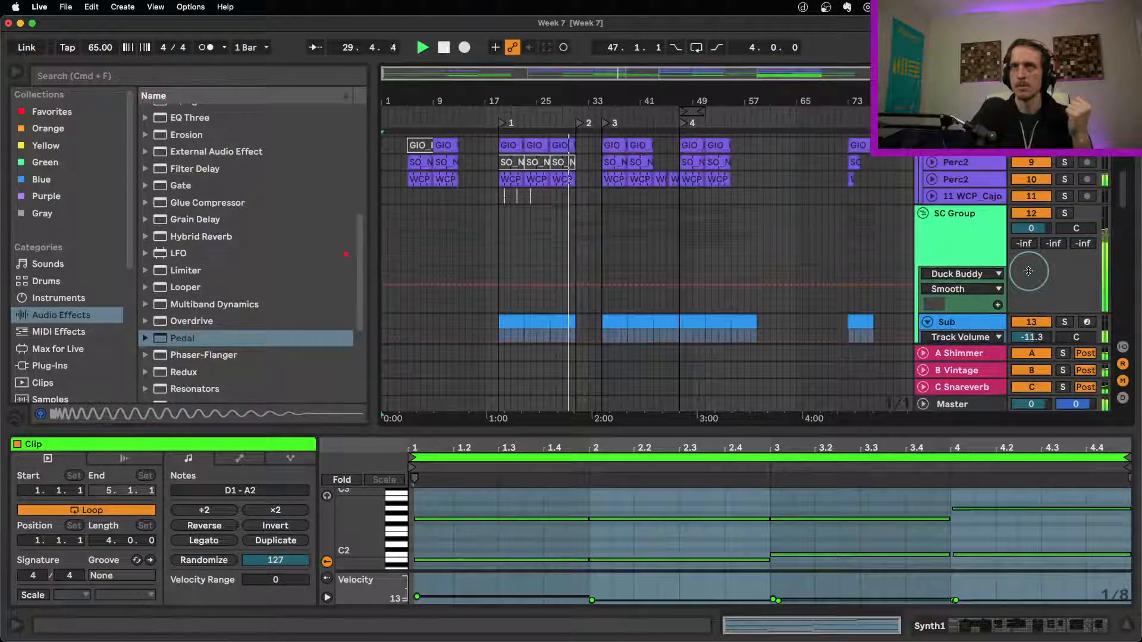
{"action": "scroll", "coordinate": [1030, 275], "scroll_direction": "down", "scroll_amount": 4}
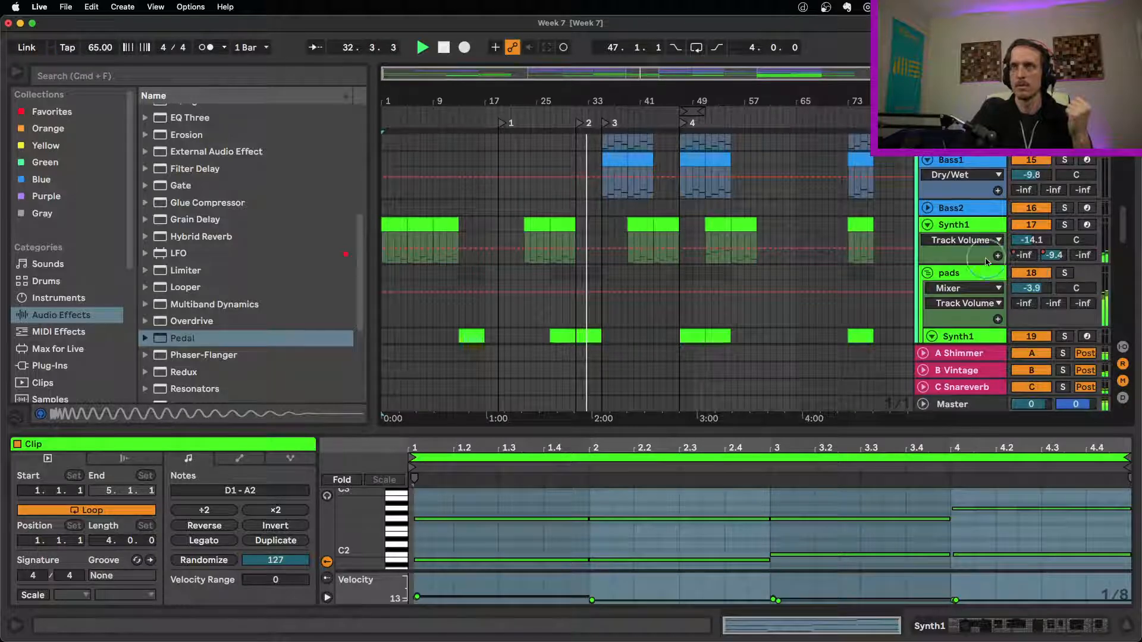
Deactivate the Snare track 3 clip between locators 2 and 3.
{"action": "scroll", "coordinate": [985, 258], "scroll_direction": "up", "scroll_amount": 5}
{"action": "scroll", "coordinate": [703, 227], "scroll_direction": "up", "scroll_amount": 5}
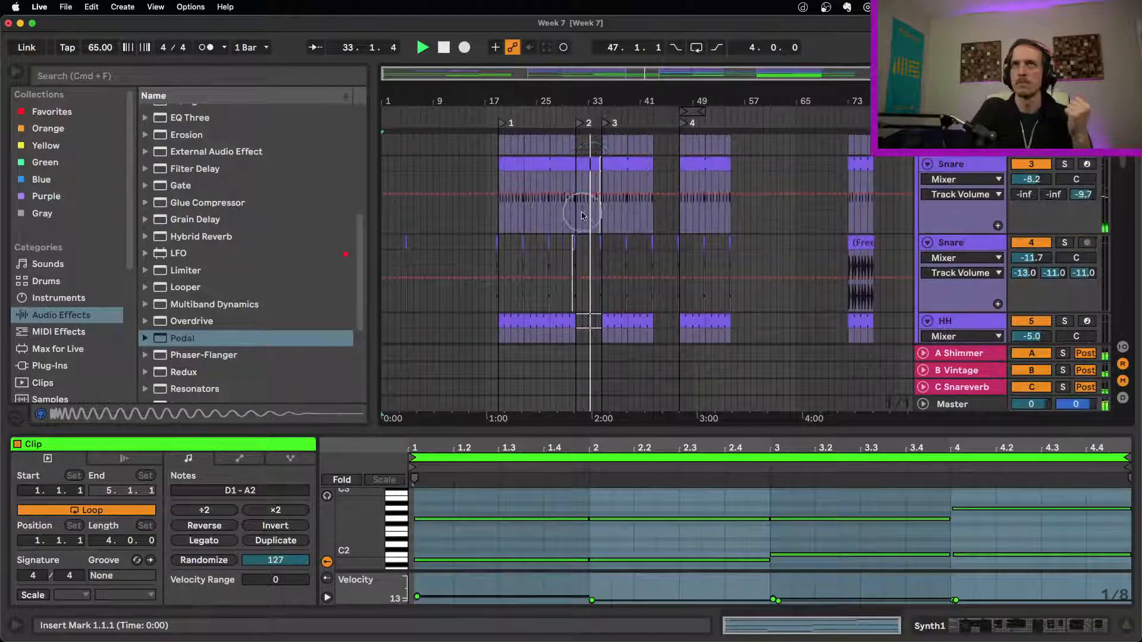
{"action": "left_click", "coordinate": [588, 164]}
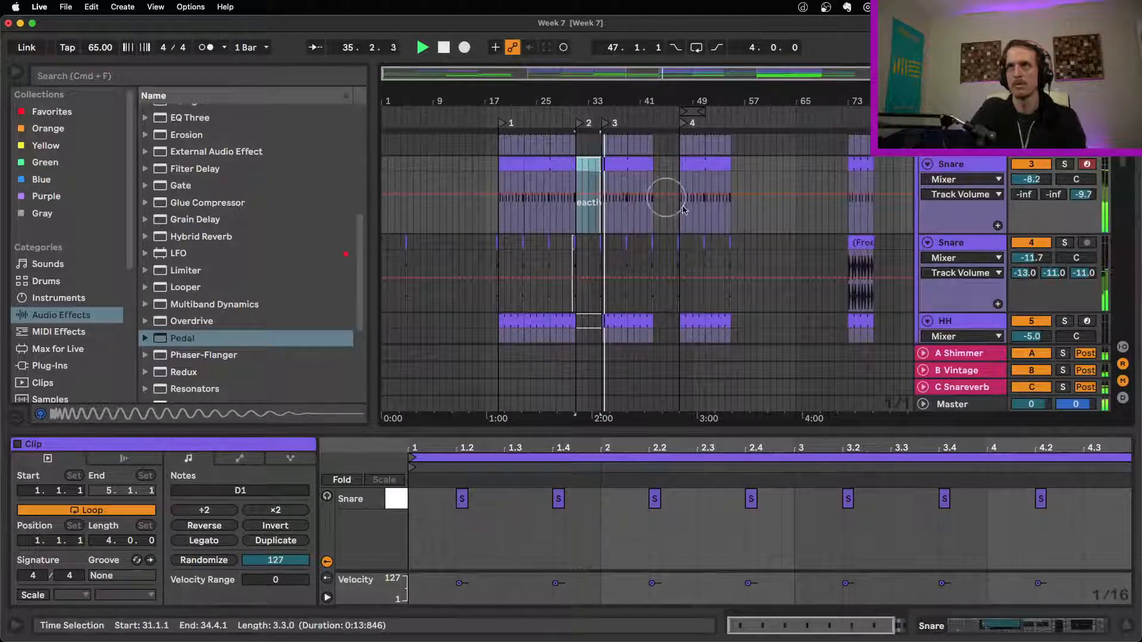
Set the Wavetable unison amount to 7.0% on the Bass1 track 14.
{"action": "scroll", "coordinate": [773, 269], "scroll_direction": "down", "scroll_amount": 6}
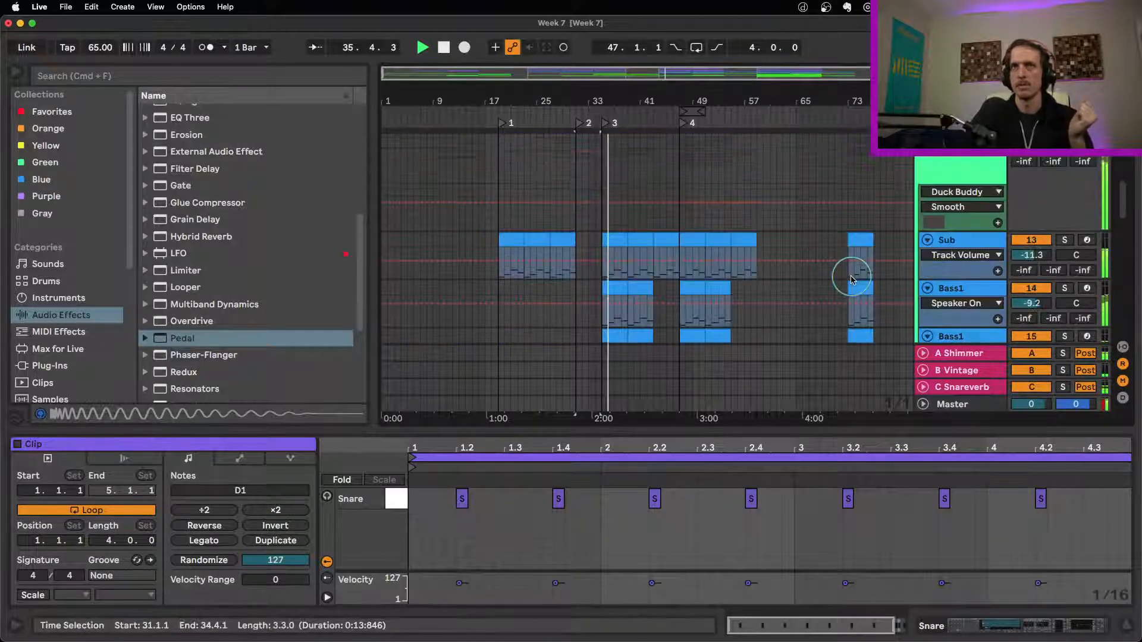
{"action": "scroll", "coordinate": [852, 279], "scroll_direction": "down", "scroll_amount": 3}
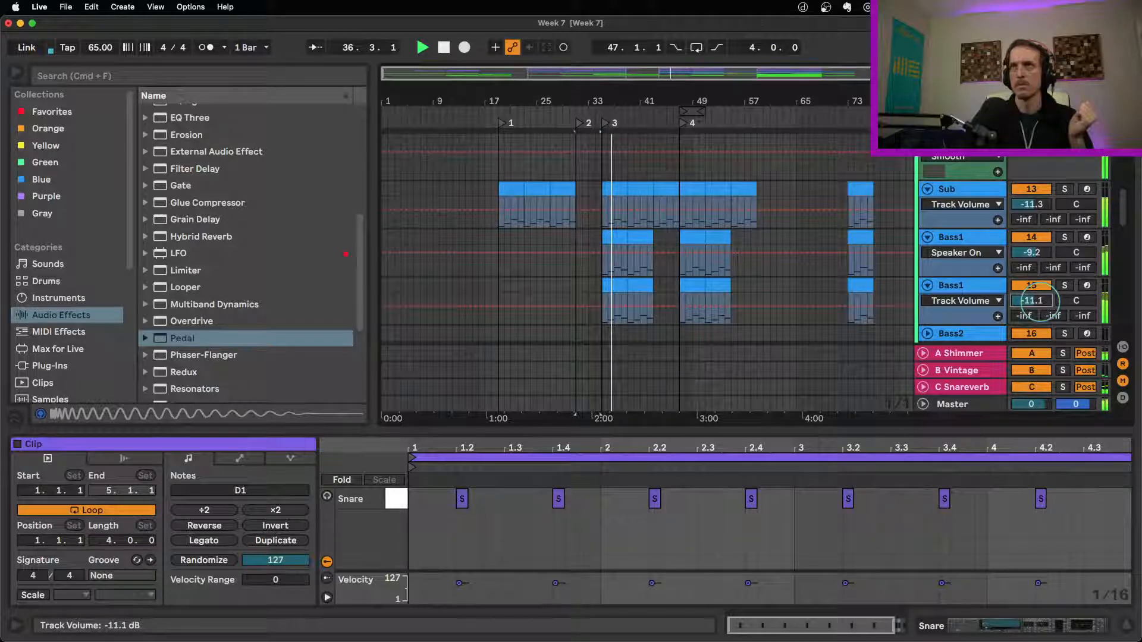
{"action": "left_click", "coordinate": [977, 241]}
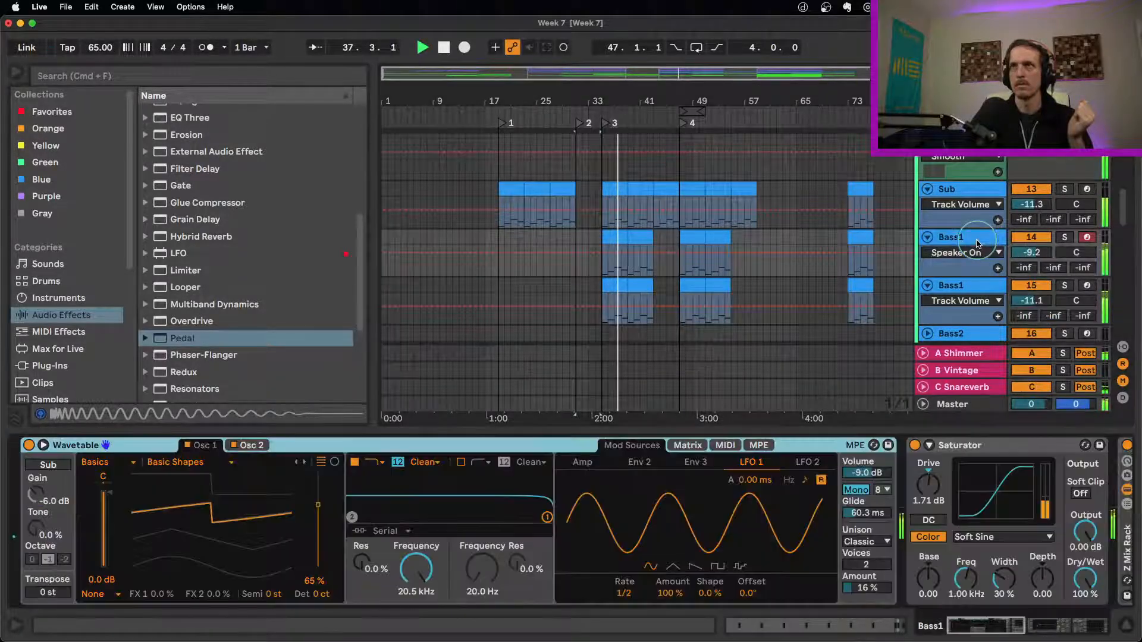
{"action": "left_click_drag", "start_coordinate": [879, 589], "coordinate": [880, 586]}
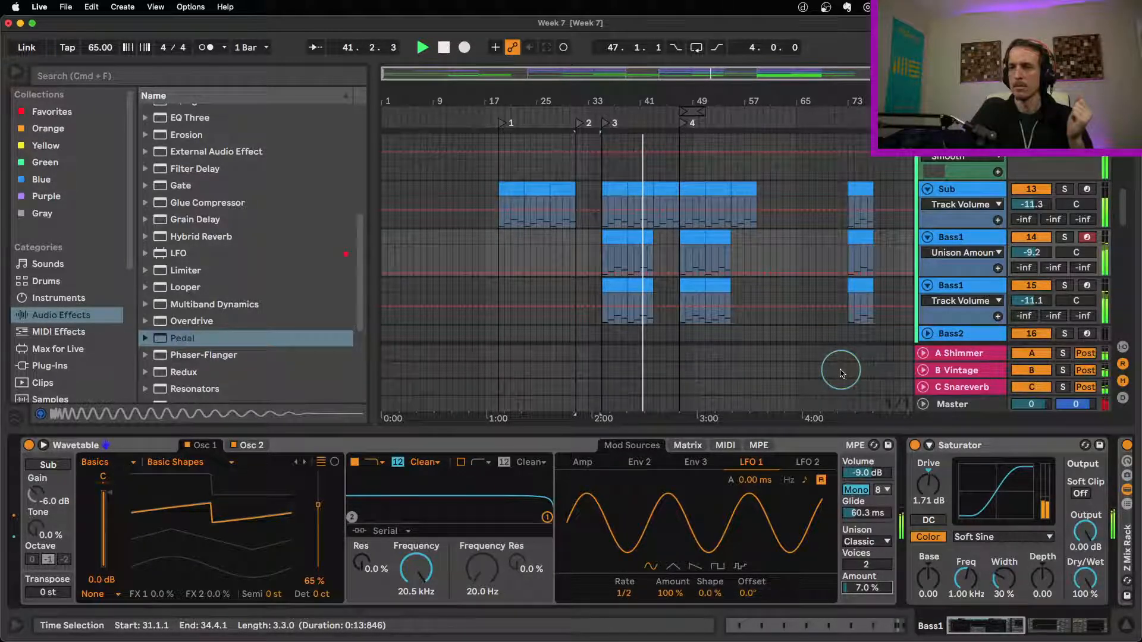
Inspect the Snare track 4 fill clip just before locator 4 while the arrangement plays.
{"action": "scroll", "coordinate": [589, 321], "scroll_direction": "up", "scroll_amount": 5}
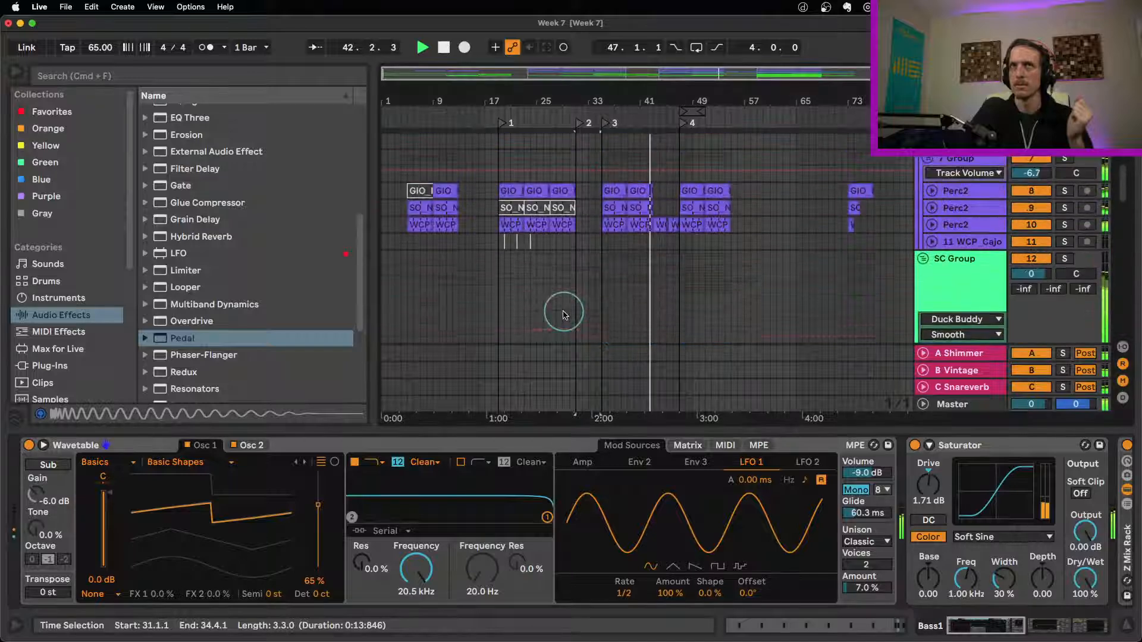
{"action": "scroll", "coordinate": [701, 297], "scroll_direction": "up", "scroll_amount": 1}
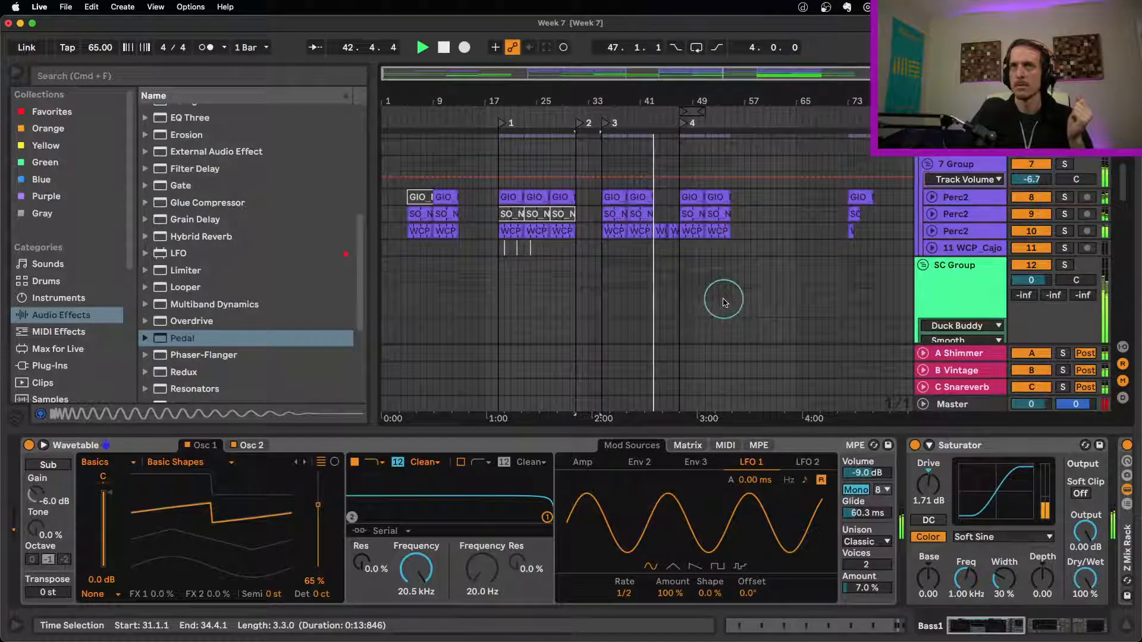
{"action": "scroll", "coordinate": [724, 302], "scroll_direction": "up", "scroll_amount": 5}
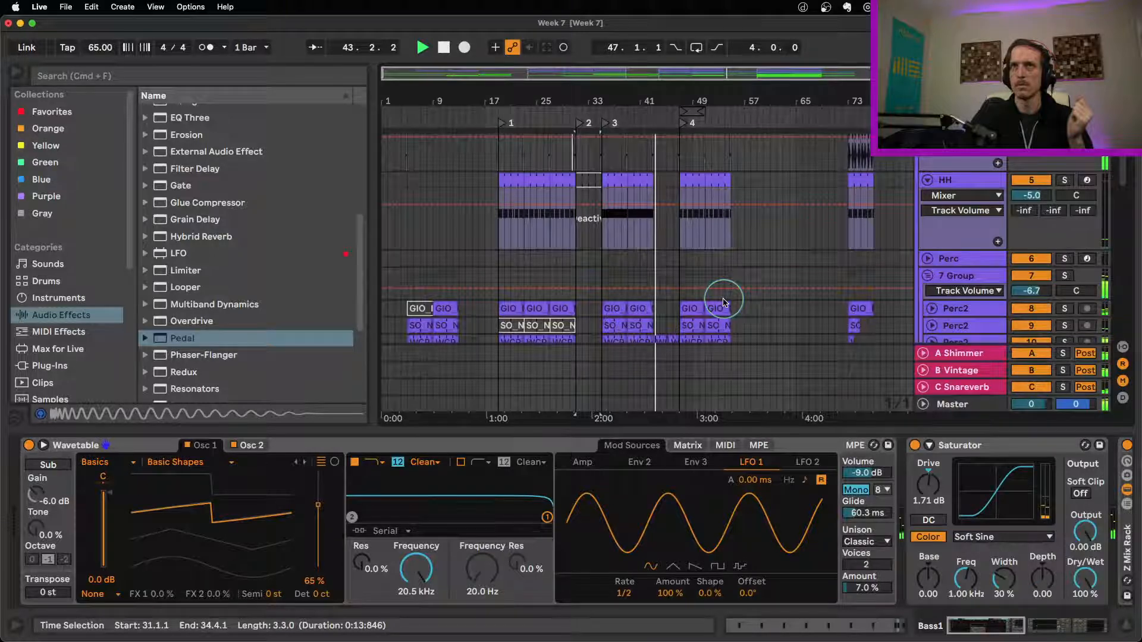
{"action": "scroll", "coordinate": [724, 302], "scroll_direction": "up", "scroll_amount": 4}
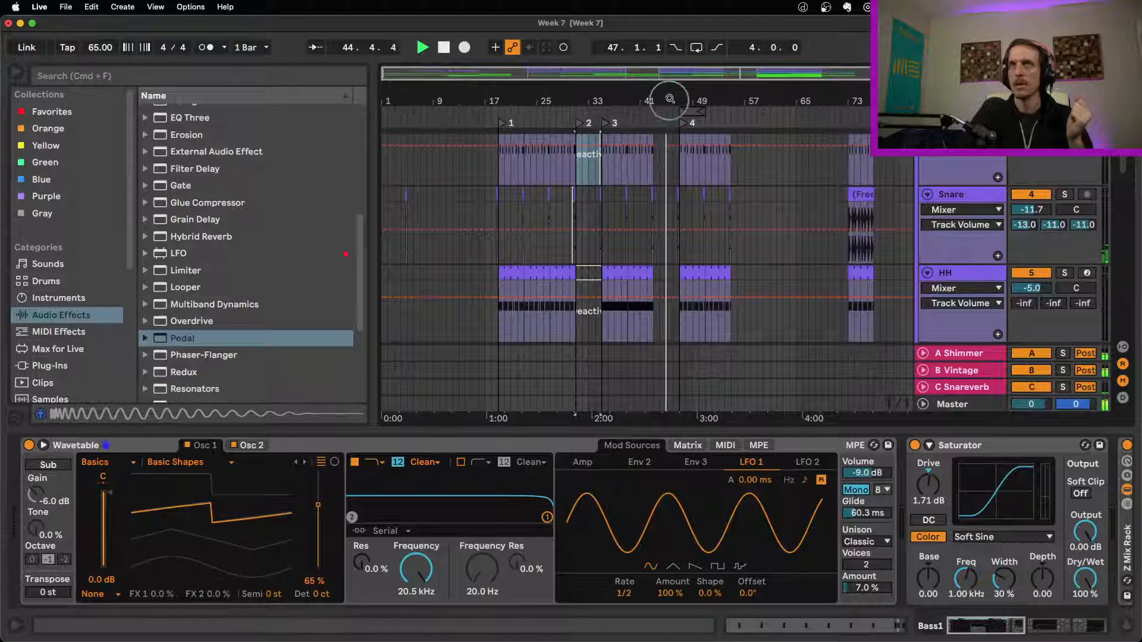
{"action": "left_click_drag", "start_coordinate": [673, 91], "coordinate": [675, 90]}
{"action": "left_click", "coordinate": [719, 191]}
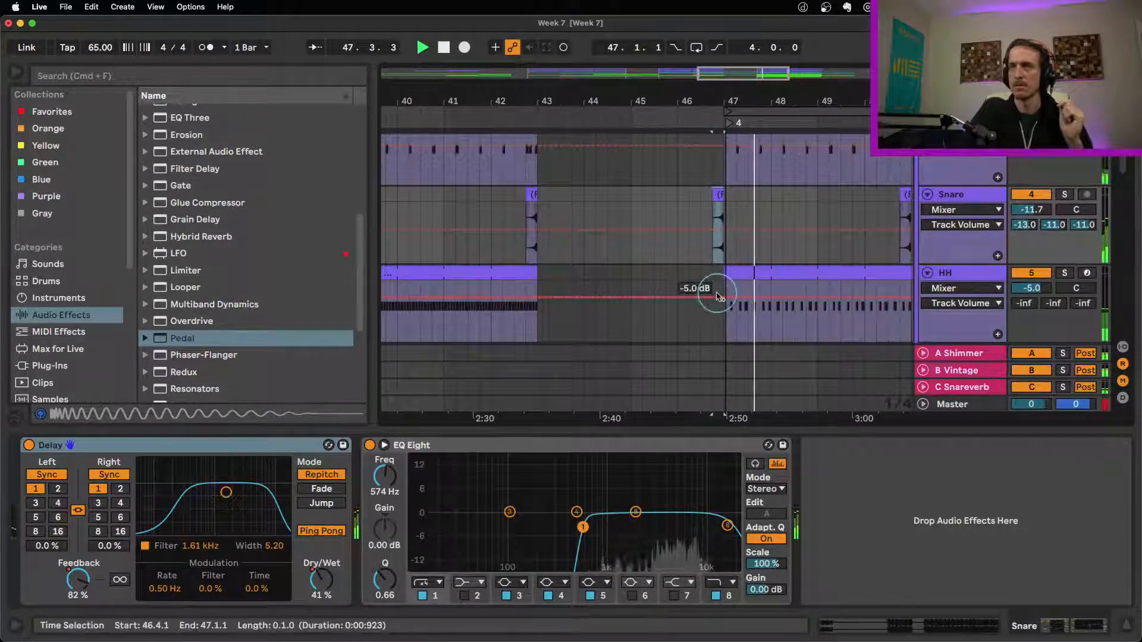
{"action": "left_click_drag", "start_coordinate": [694, 89], "coordinate": [692, 98]}
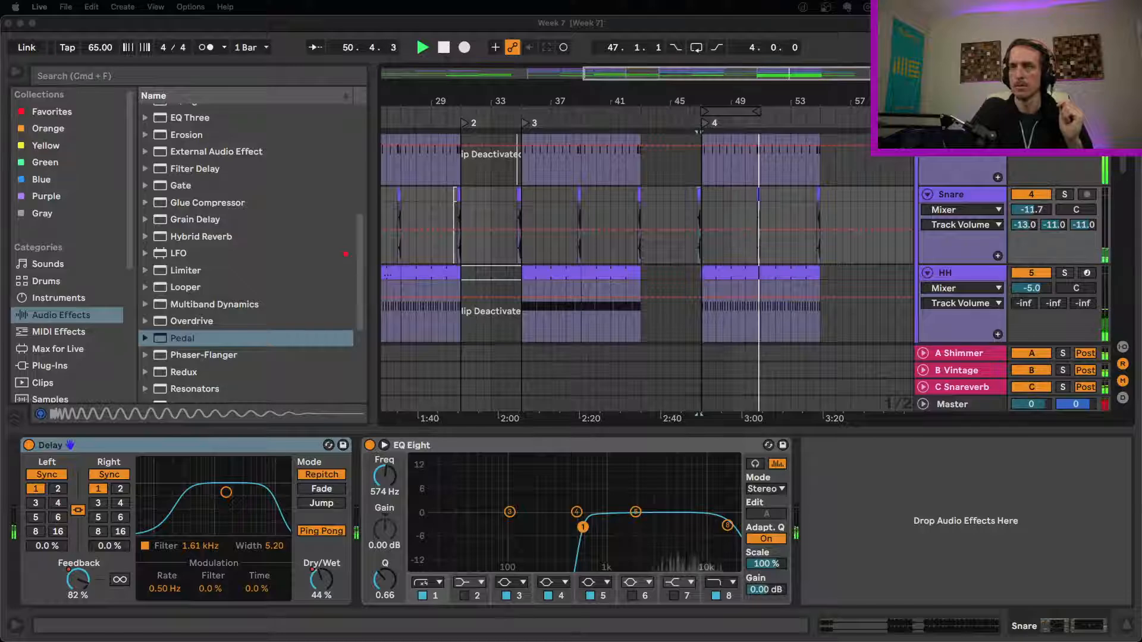
Review the percussion and arp tracks through the end of the locator 4 section, and stop playback.
{"action": "scroll", "coordinate": [948, 293], "scroll_direction": "down", "scroll_amount": 5}
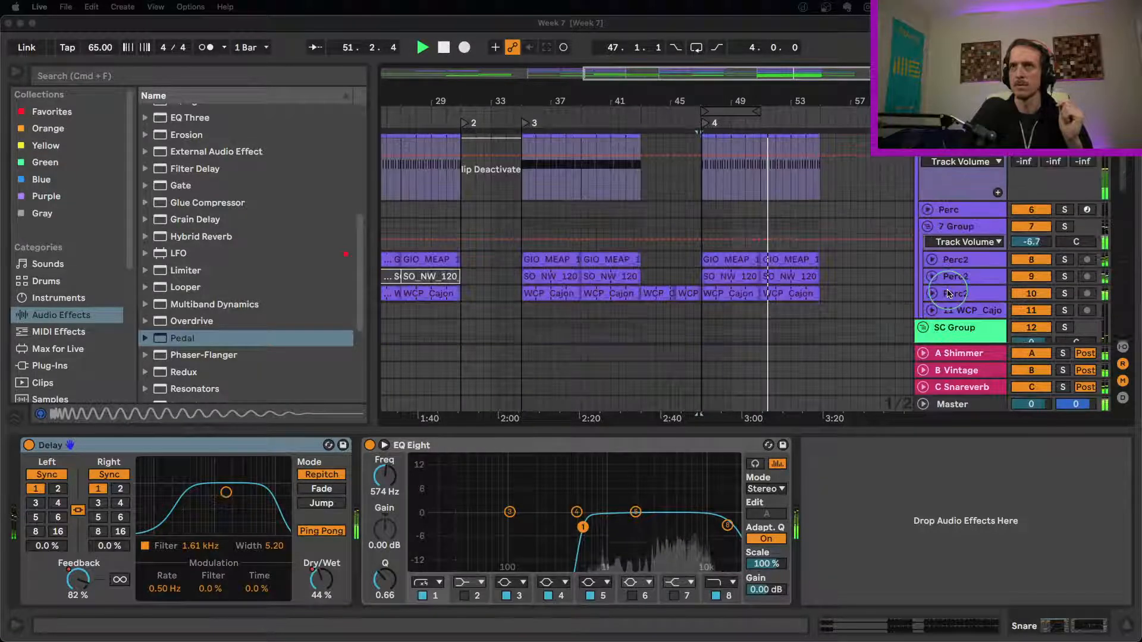
{"action": "scroll", "coordinate": [949, 293], "scroll_direction": "down", "scroll_amount": 15}
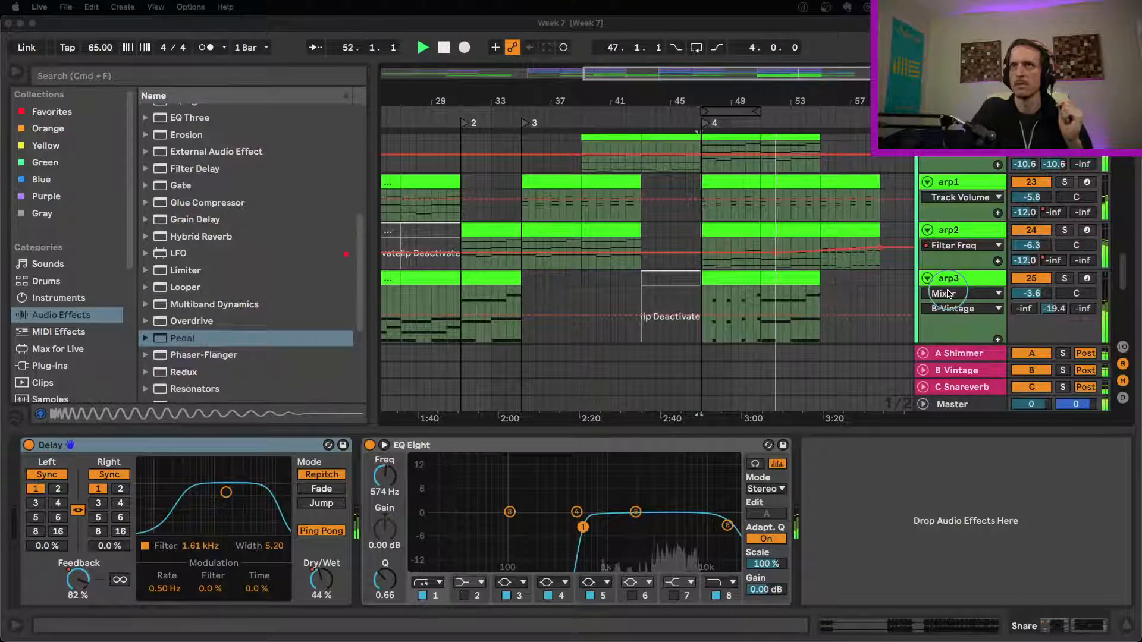
{"action": "scroll", "coordinate": [948, 286], "scroll_direction": "down", "scroll_amount": 4}
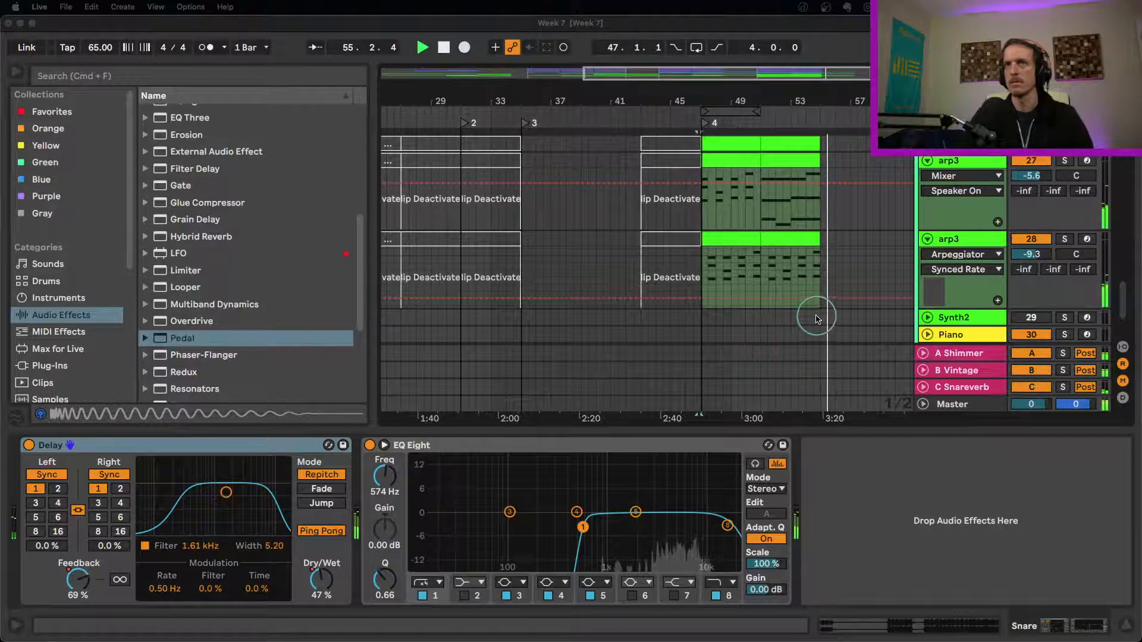
{"action": "left_click", "coordinate": [901, 476]}
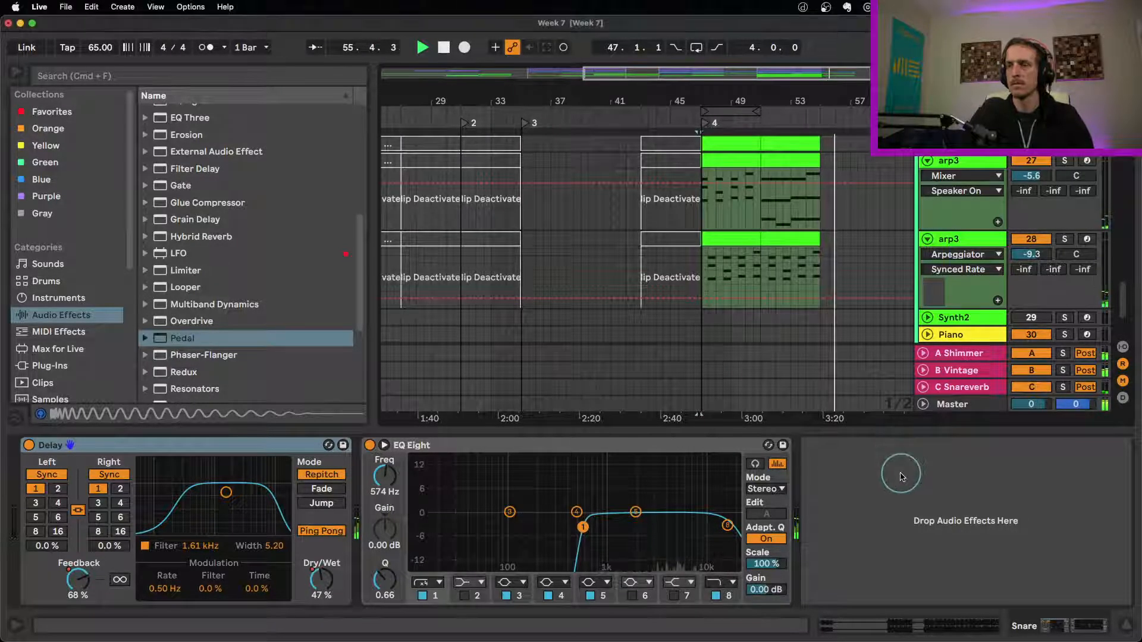
{"action": "key", "text": "space"}
Play the lead-in to locator 1 from bar 18 with both Snare tracks in view, and stop.
{"action": "left_click_drag", "start_coordinate": [749, 96], "coordinate": [752, 89]}
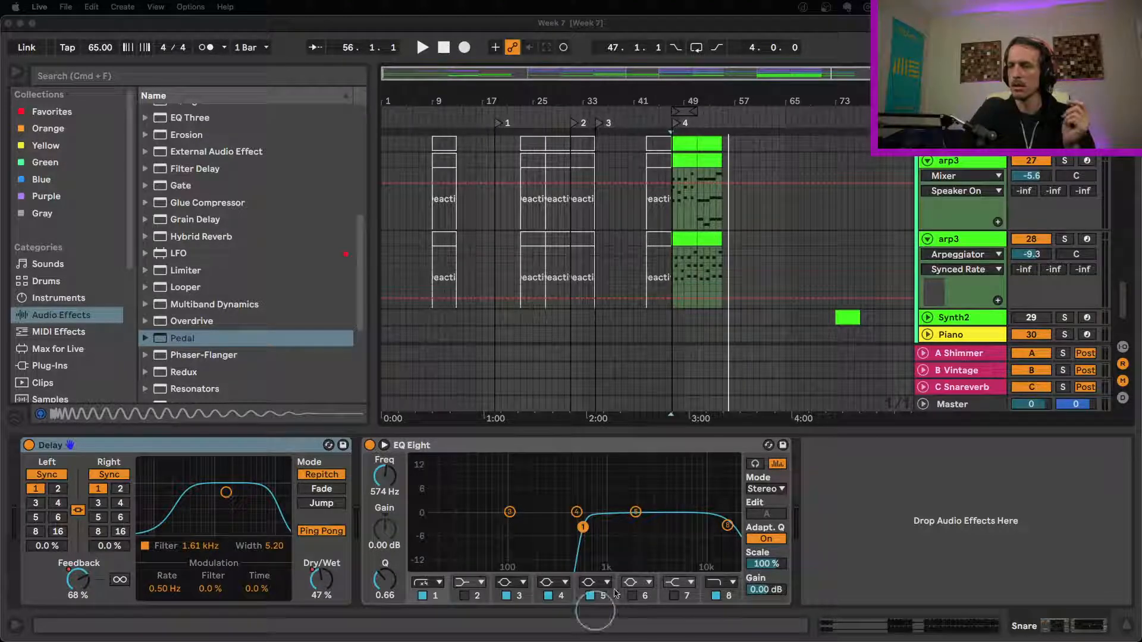
{"action": "left_click", "coordinate": [784, 222]}
{"action": "scroll", "coordinate": [783, 222], "scroll_direction": "up", "scroll_amount": 10}
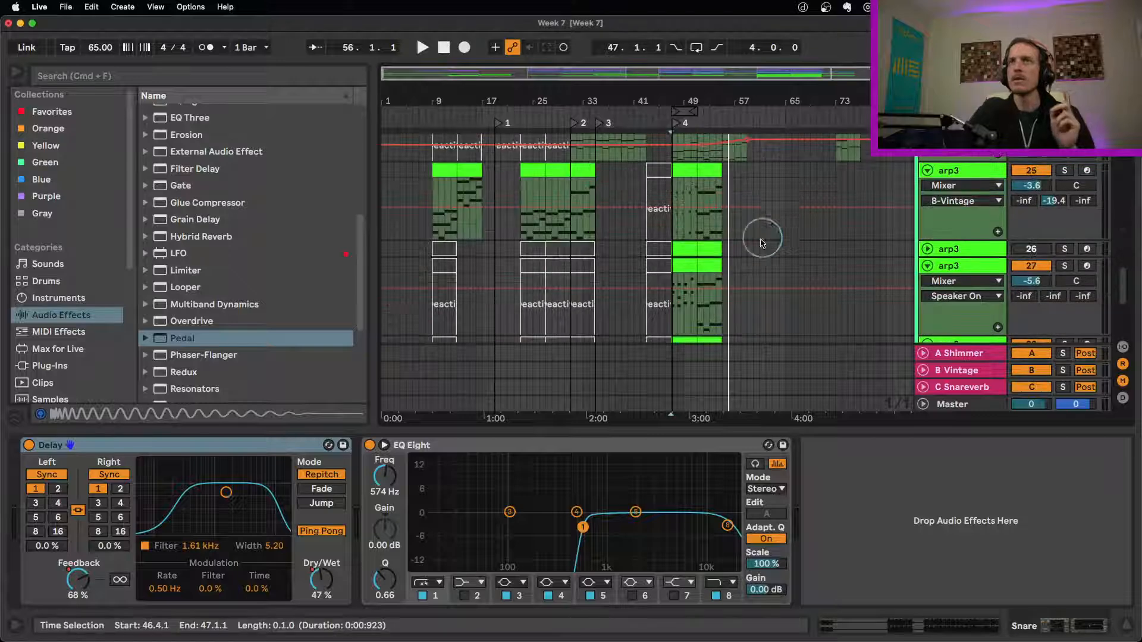
{"action": "scroll", "coordinate": [623, 271], "scroll_direction": "up", "scroll_amount": 5}
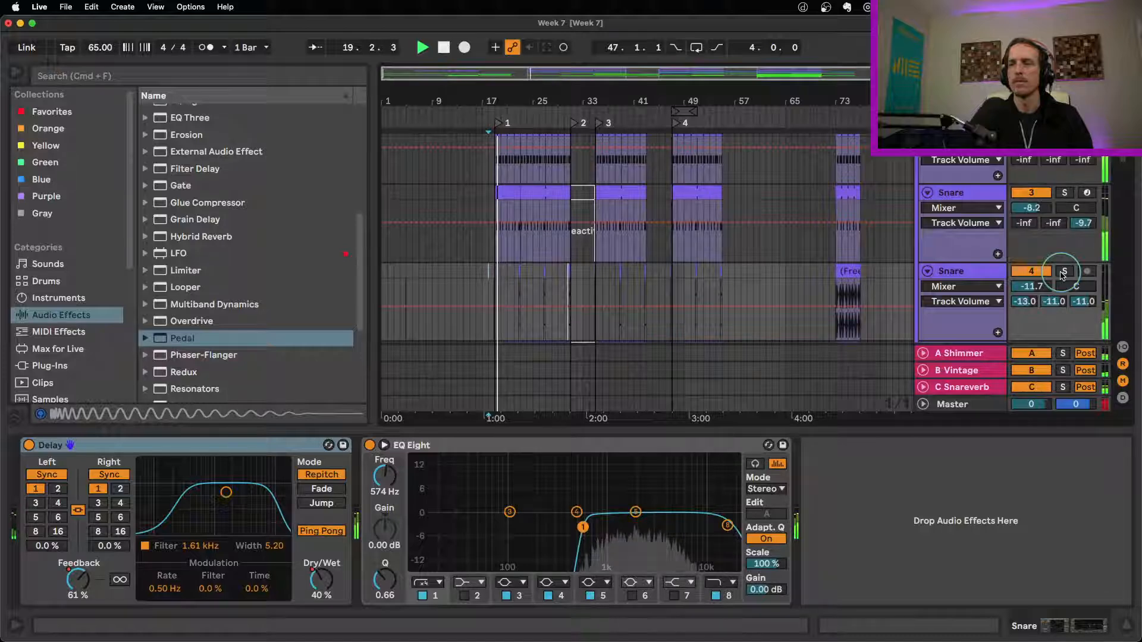
{"action": "key", "text": "space"}
Solo Snare track 3 from bar 19, and switch the solo to Snare track 4.
{"action": "left_click_drag", "start_coordinate": [500, 98], "coordinate": [537, 130]}
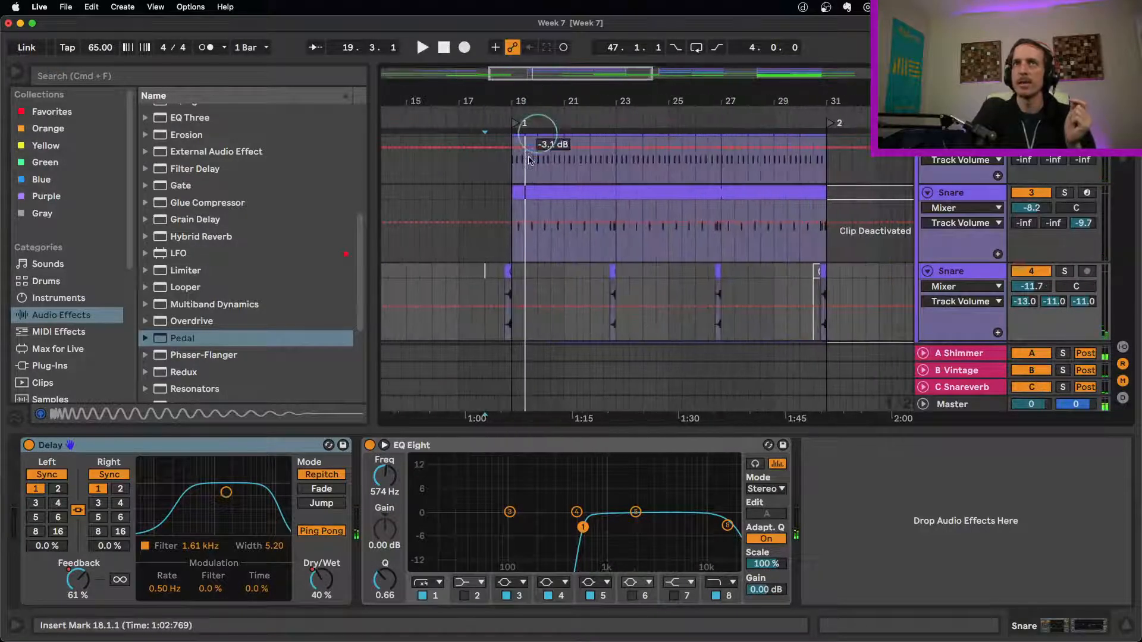
{"action": "left_click", "coordinate": [515, 256]}
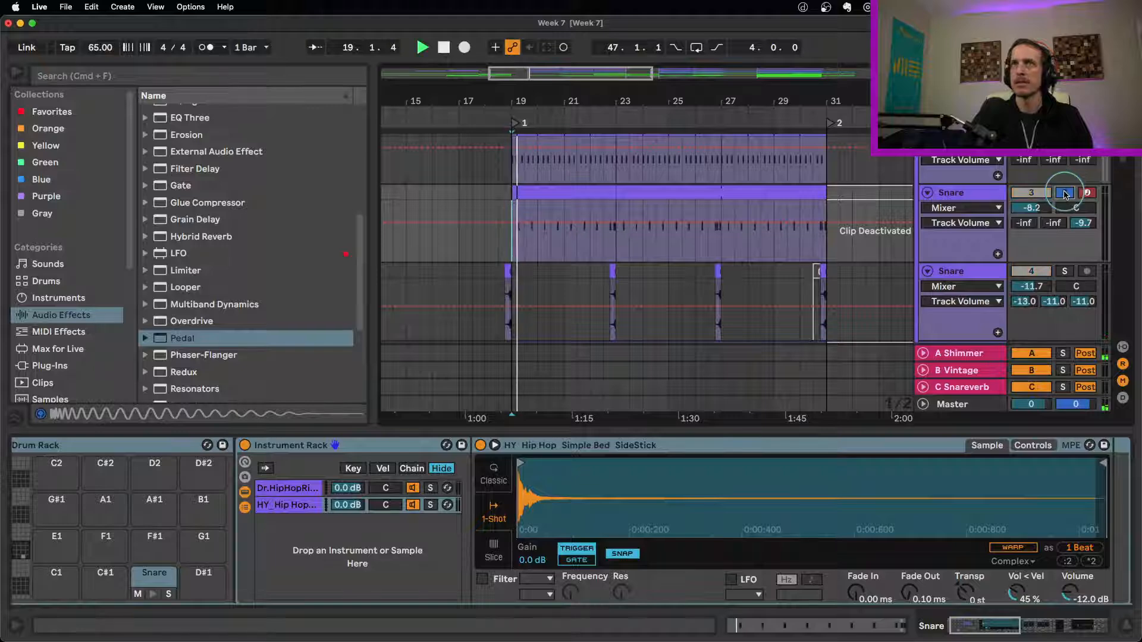
{"action": "left_click", "coordinate": [1065, 193]}
{"action": "left_click", "coordinate": [1065, 270]}
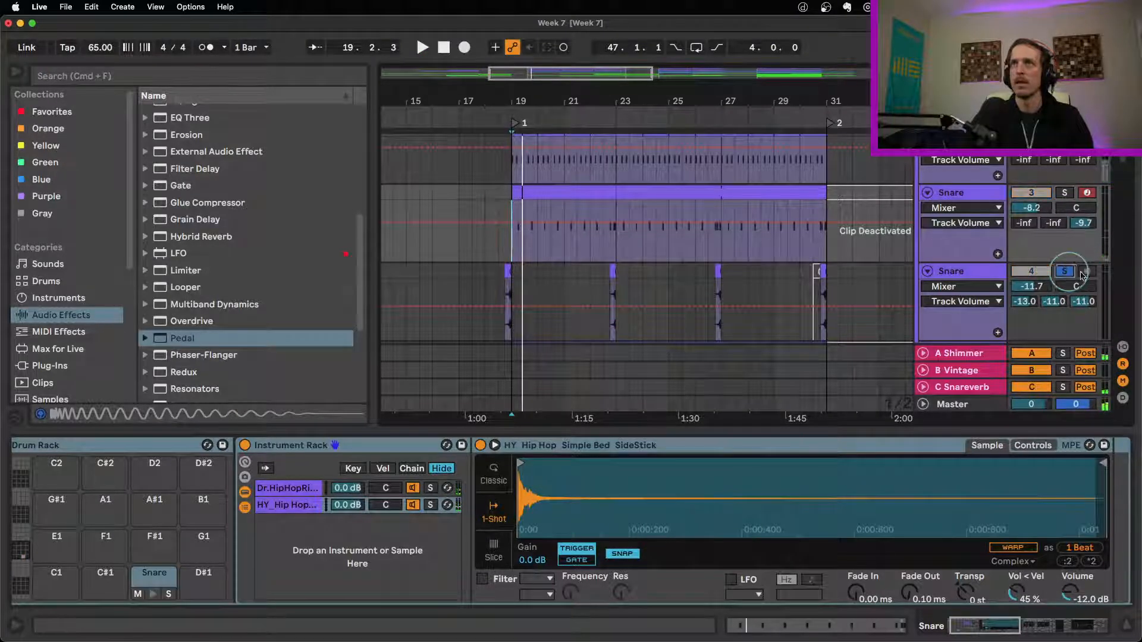
Audition the soloed Snare track 4 fills before bars 19 and 23, with their Delay and EQ Eight devices shown.
{"action": "scroll", "coordinate": [654, 262], "scroll_direction": "down", "scroll_amount": 2}
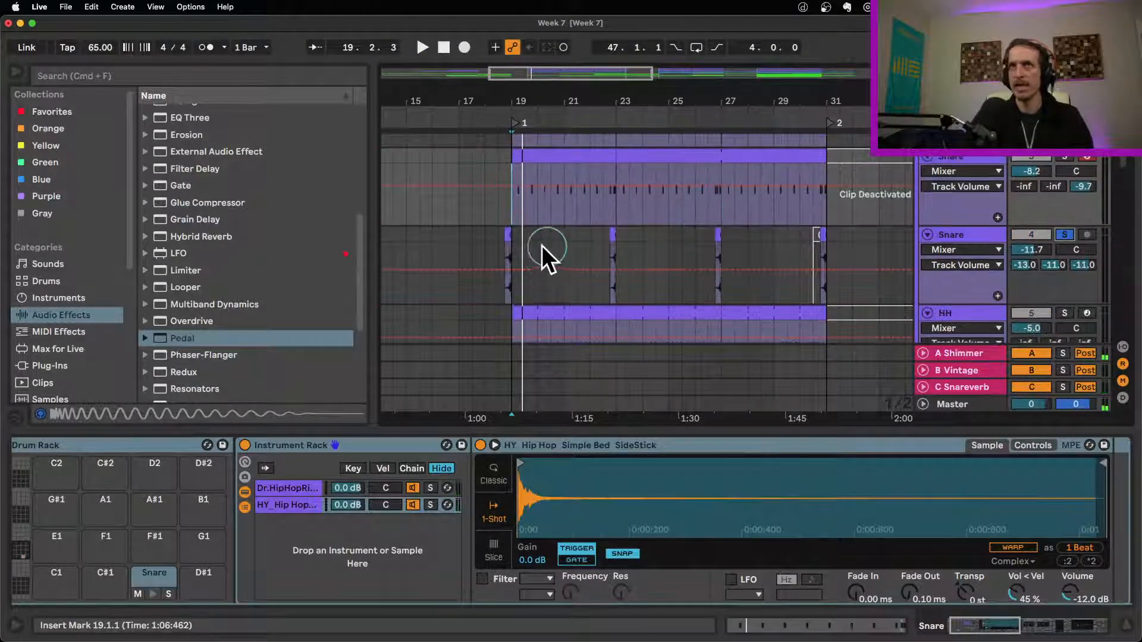
{"action": "left_click", "coordinate": [508, 236]}
{"action": "left_click", "coordinate": [973, 235]}
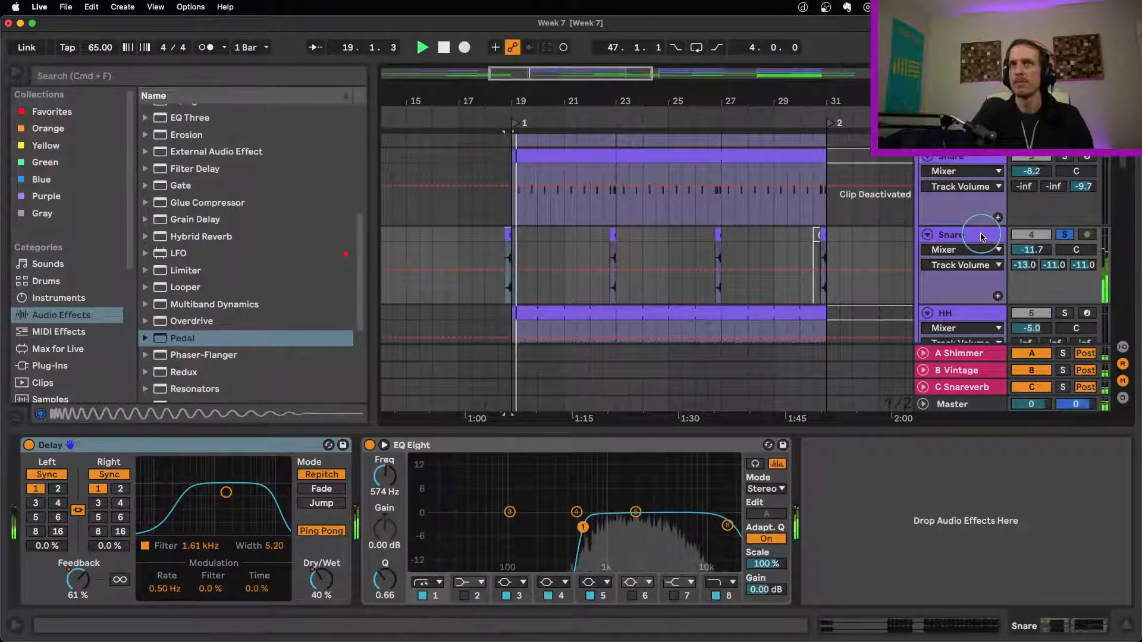
{"action": "left_click", "coordinate": [257, 446]}
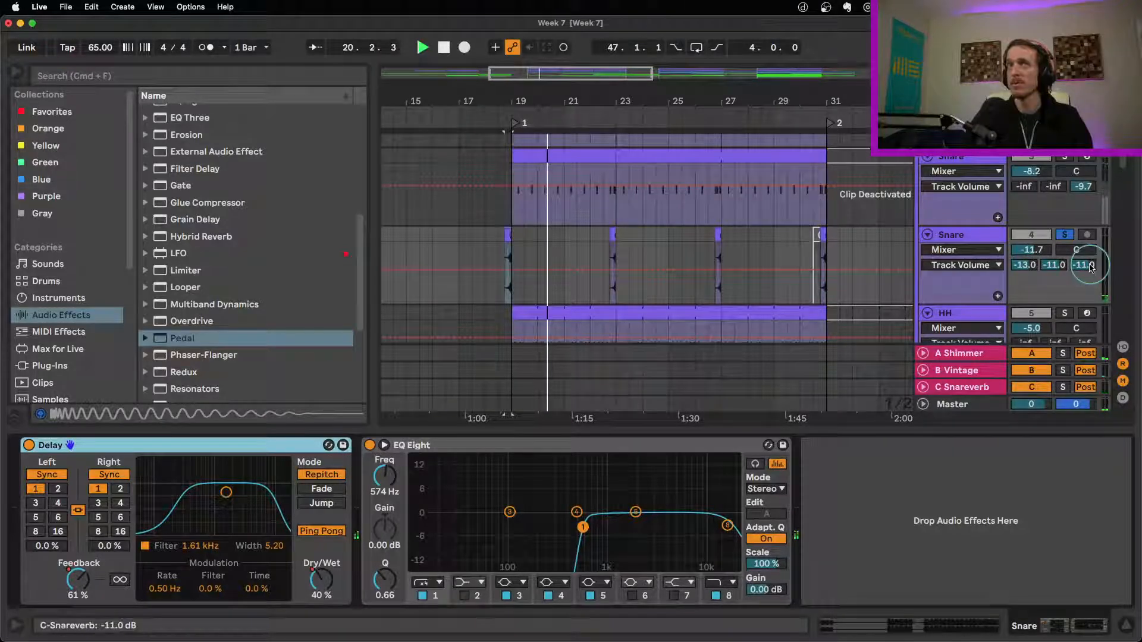
{"action": "key", "text": "space"}
{"action": "key", "text": "space"}
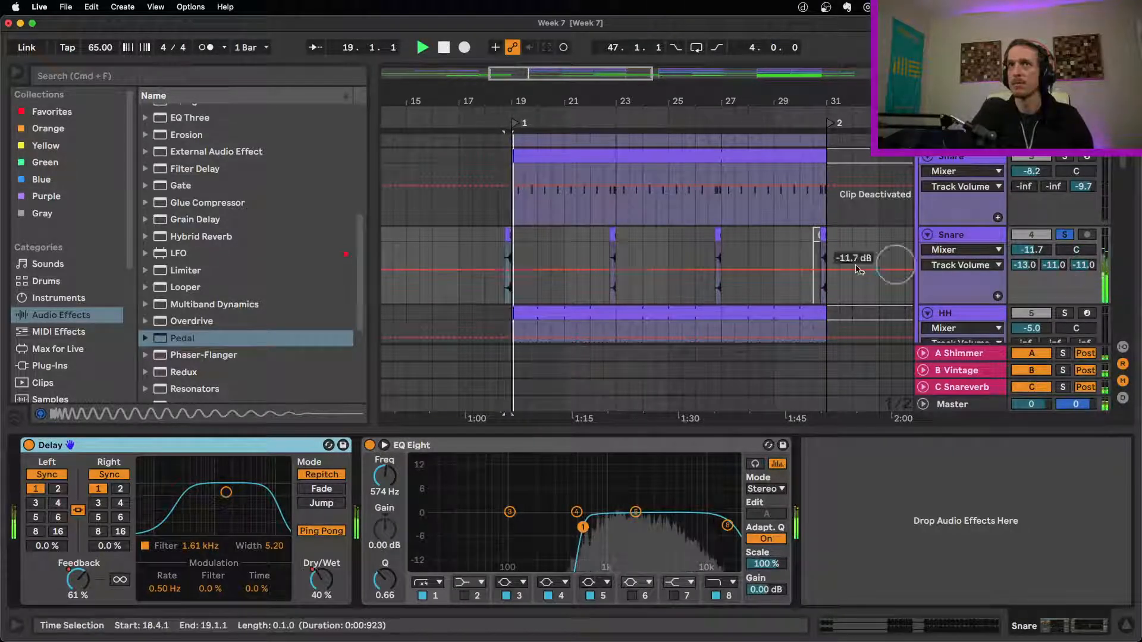
{"action": "left_click", "coordinate": [612, 235]}
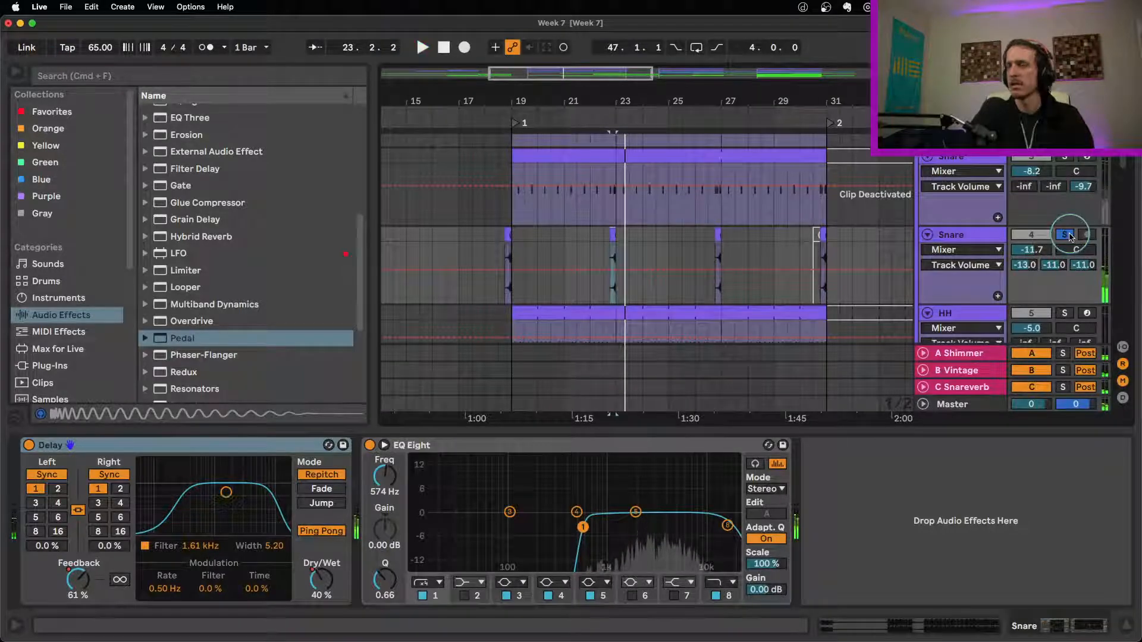
Unsolo Snare track 4, play the full mix from bar 18, and inspect the snare spacing between bars 21 and 26.
{"action": "left_click", "coordinate": [484, 247]}
{"action": "key", "text": "space"}
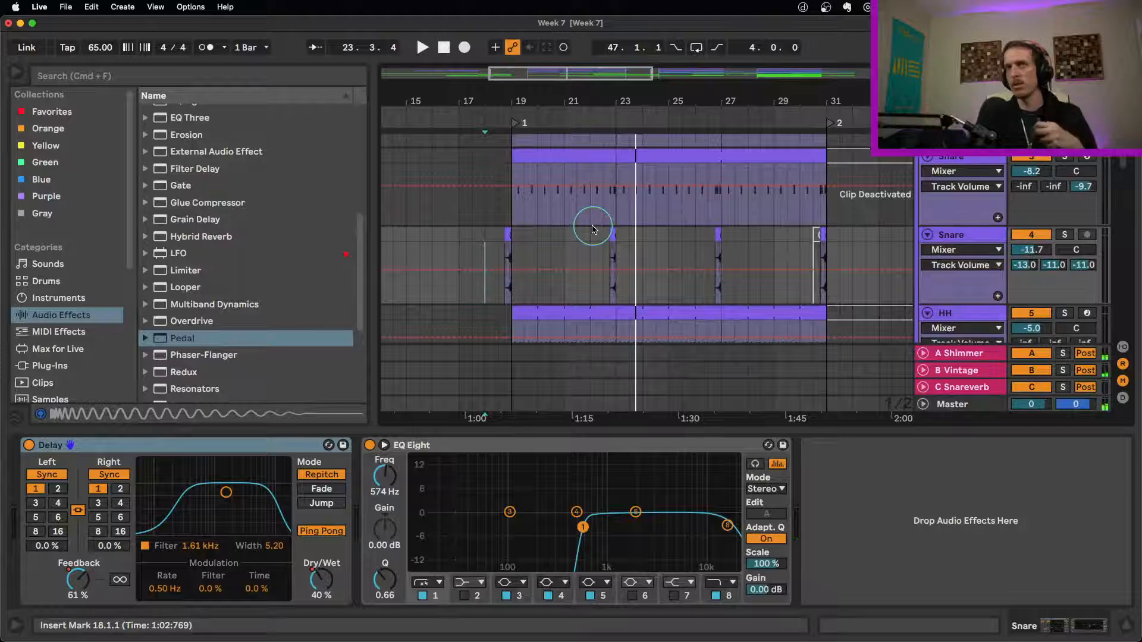
{"action": "left_click_drag", "start_coordinate": [539, 205], "coordinate": [686, 208]}
{"action": "left_click", "coordinate": [683, 208]}
{"action": "left_click_drag", "start_coordinate": [581, 244], "coordinate": [707, 235]}
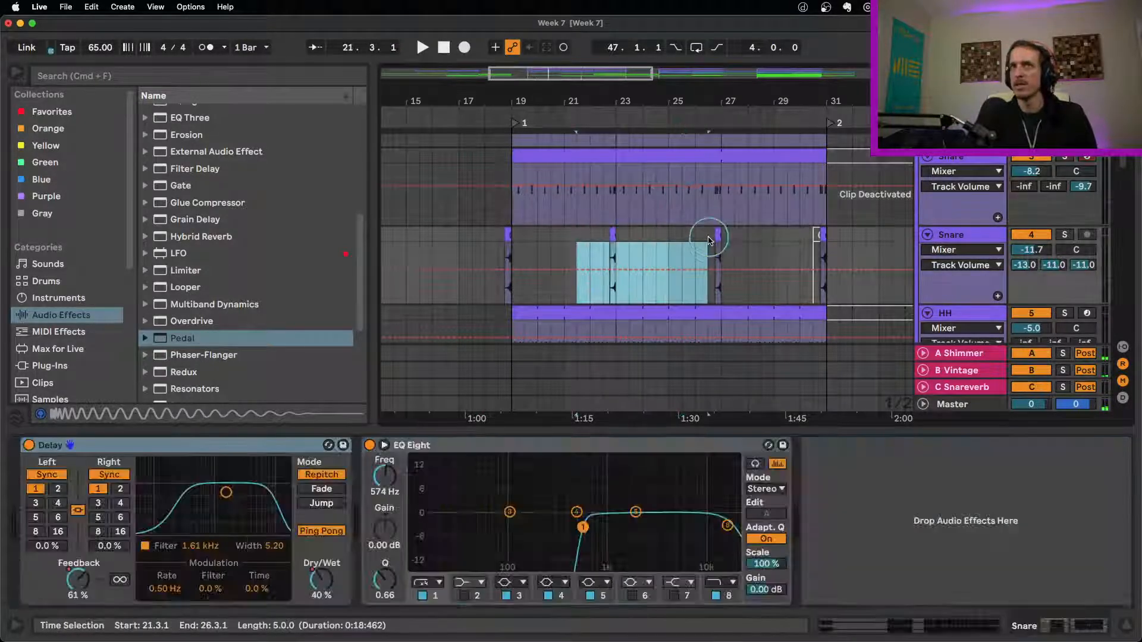
{"action": "left_click", "coordinate": [668, 253]}
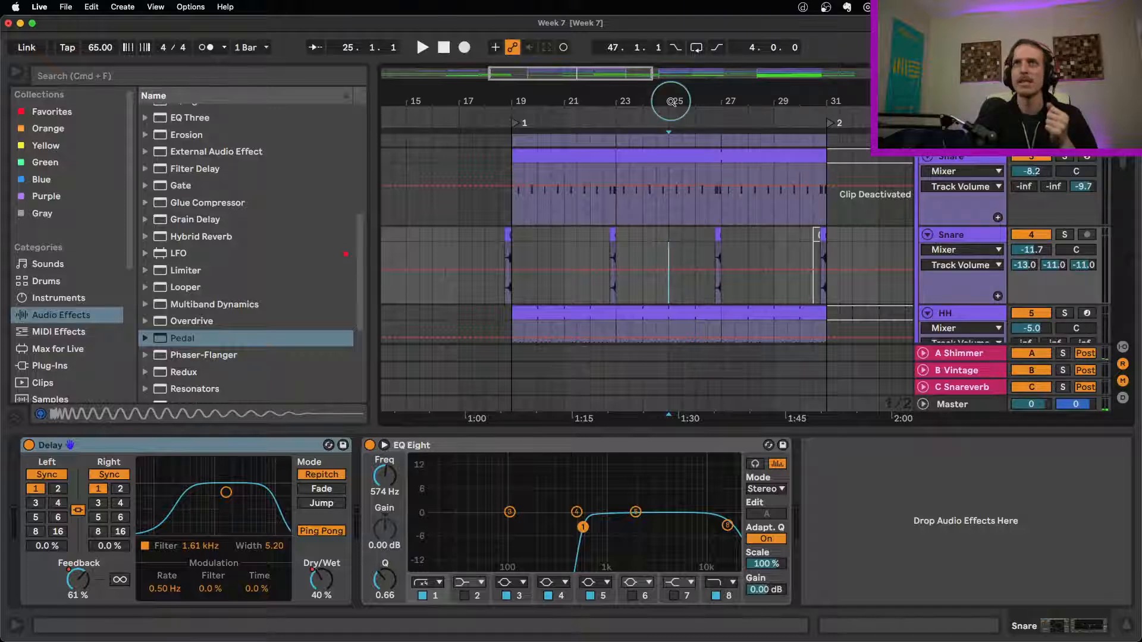
Zoom in around locator 1 and play the snare transition in the full mix from 16.4.1.
{"action": "left_click_drag", "start_coordinate": [671, 101], "coordinate": [645, 213]}
{"action": "scroll", "coordinate": [507, 235], "scroll_direction": "down", "scroll_amount": 2}
{"action": "scroll", "coordinate": [554, 224], "scroll_direction": "up", "scroll_amount": 3}
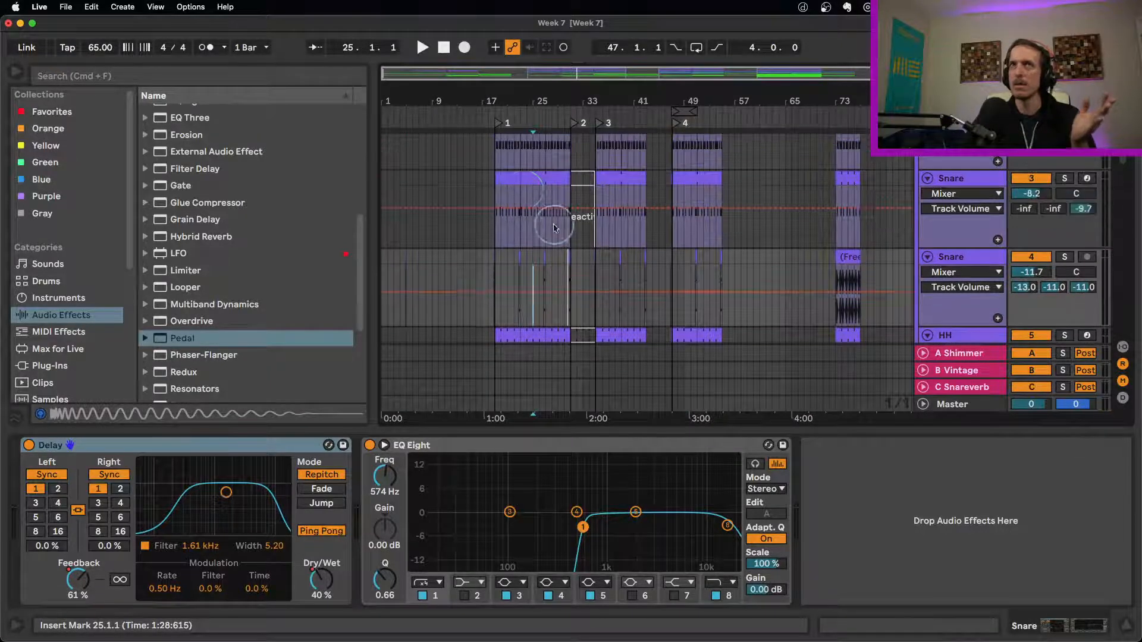
{"action": "left_click_drag", "start_coordinate": [499, 99], "coordinate": [565, 97]}
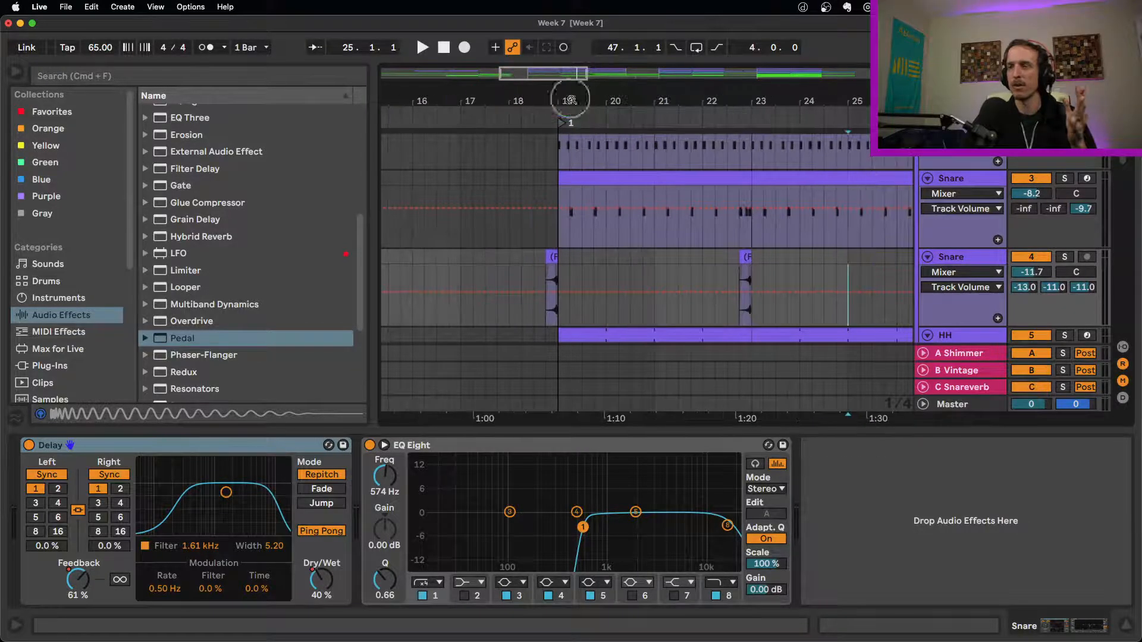
{"action": "left_click", "coordinate": [601, 175]}
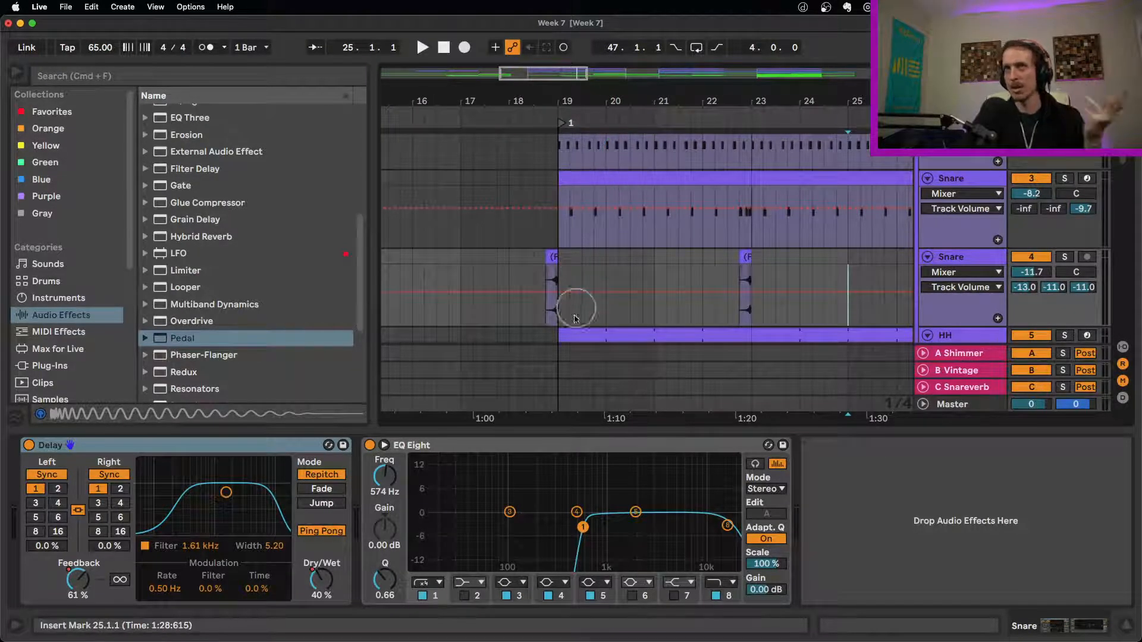
{"action": "left_click", "coordinate": [533, 321]}
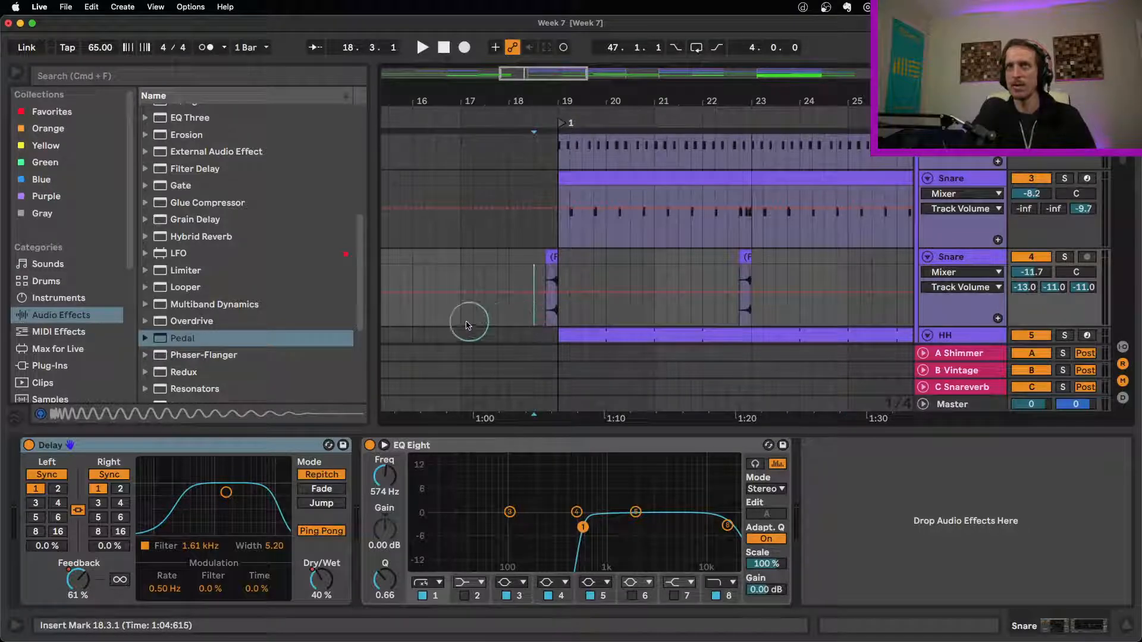
{"action": "key", "text": "space"}
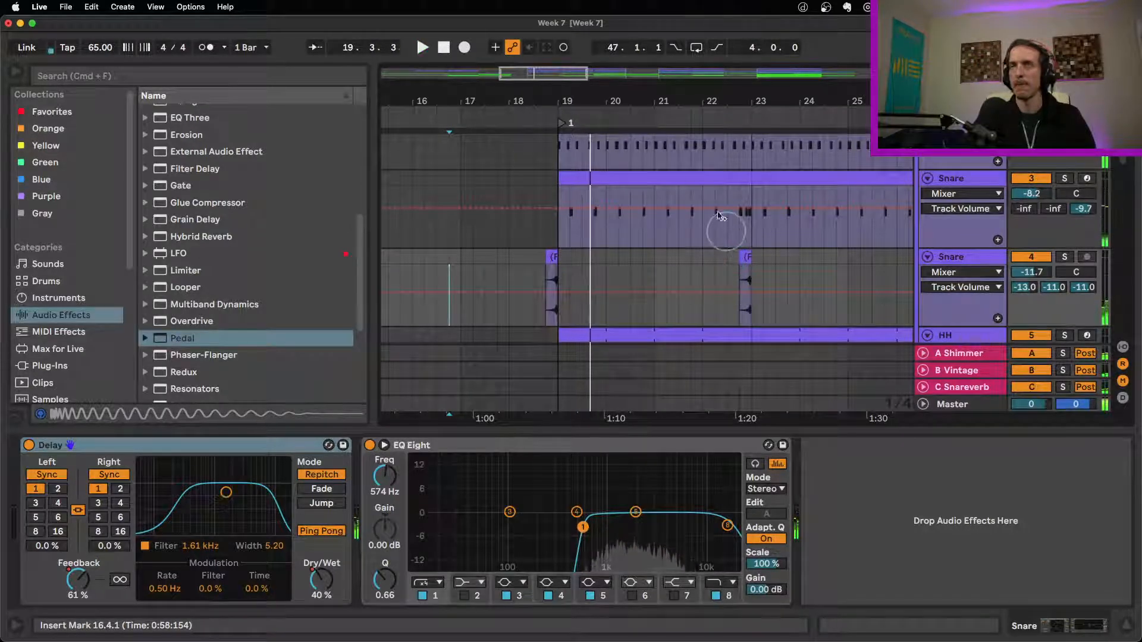
Examine the whole arrangement from Snare track 4 through the arp tracks to FX2, and return to the arp3 tracks.
{"action": "left_click", "coordinate": [976, 256]}
{"action": "left_click_drag", "start_coordinate": [654, 101], "coordinate": [656, 99]}
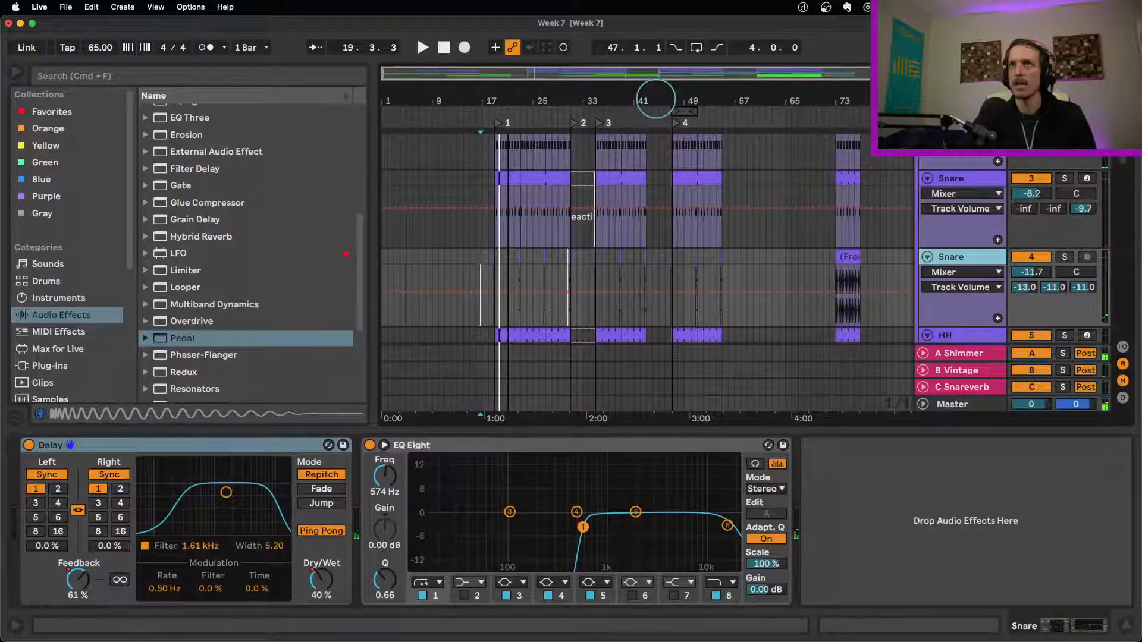
{"action": "scroll", "coordinate": [550, 264], "scroll_direction": "down", "scroll_amount": 6}
{"action": "scroll", "coordinate": [553, 269], "scroll_direction": "down", "scroll_amount": 10}
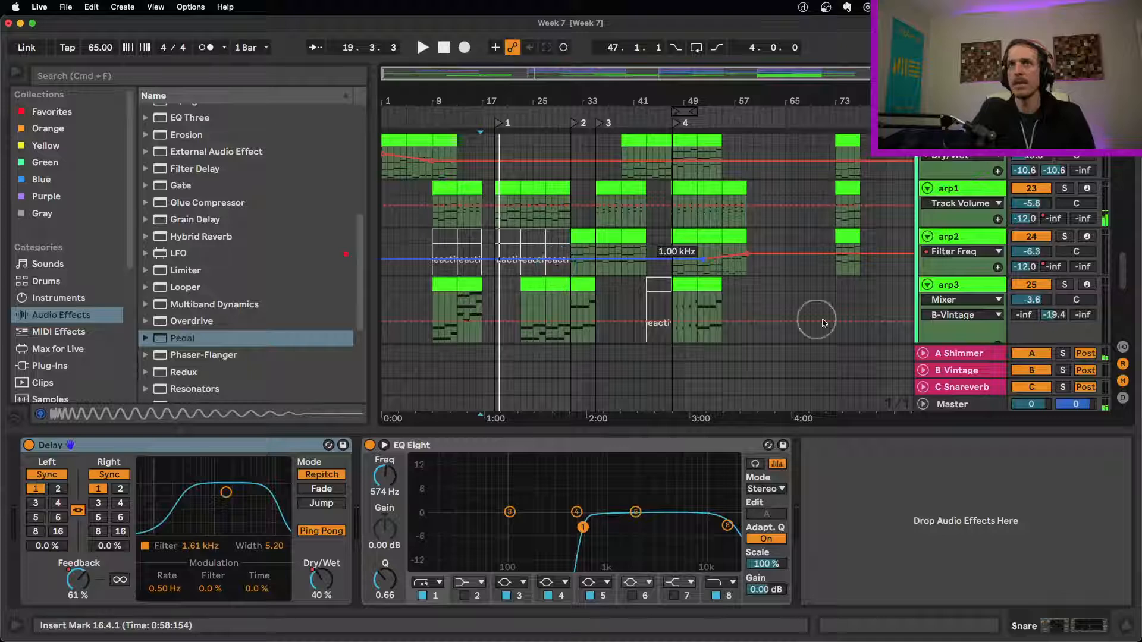
{"action": "scroll", "coordinate": [800, 321], "scroll_direction": "down", "scroll_amount": 5}
{"action": "scroll", "coordinate": [988, 262], "scroll_direction": "down", "scroll_amount": 3}
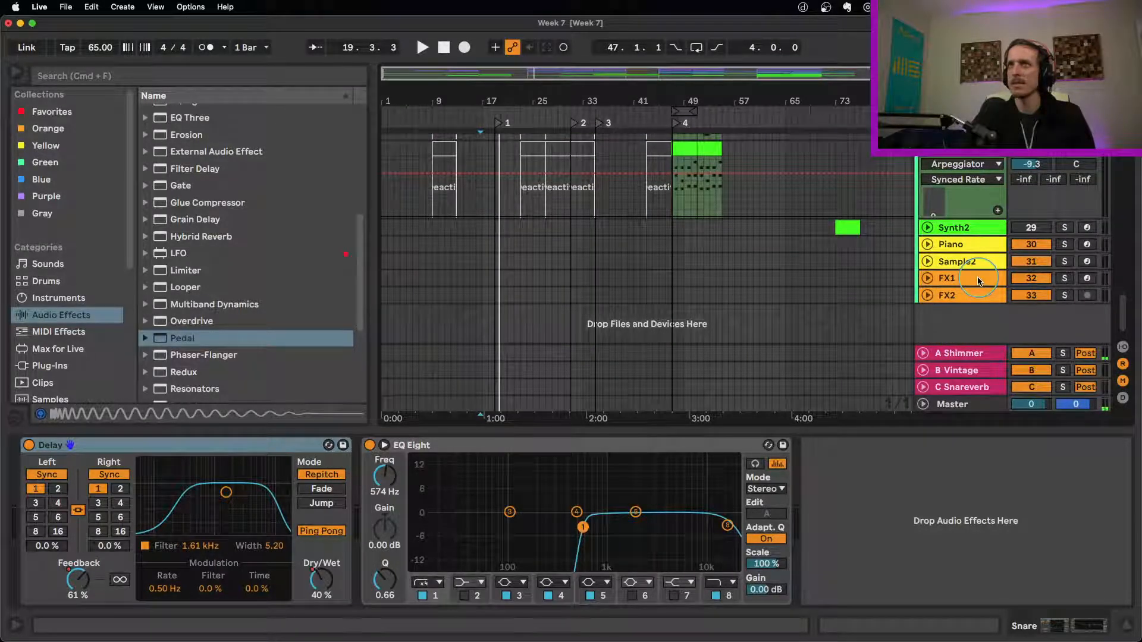
{"action": "scroll", "coordinate": [979, 268], "scroll_direction": "up", "scroll_amount": 3}
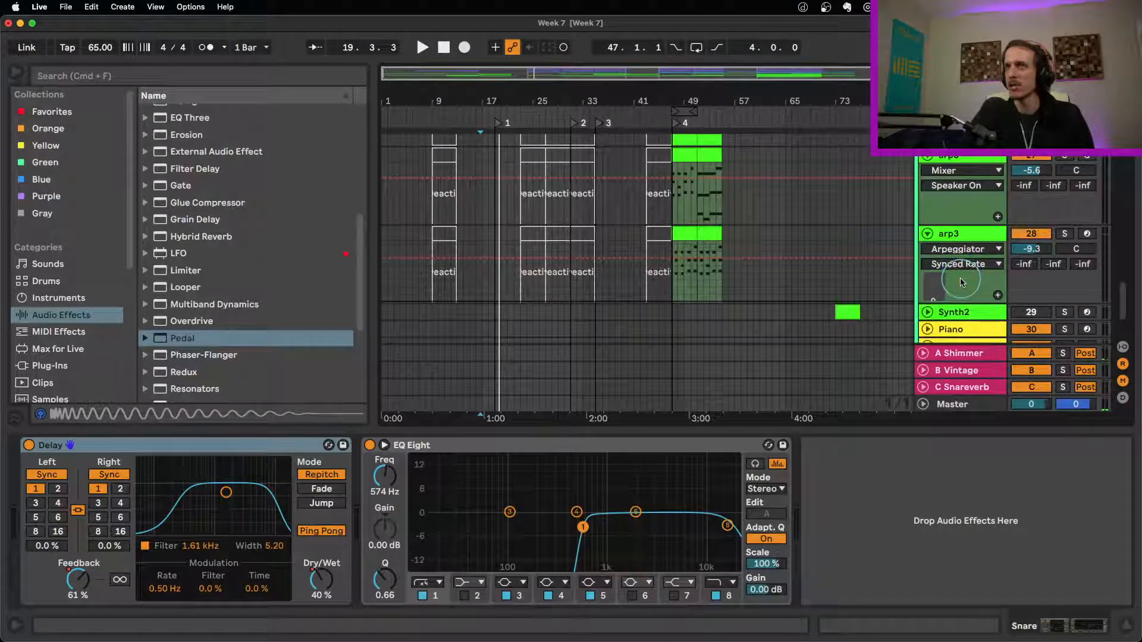
{"action": "scroll", "coordinate": [958, 283], "scroll_direction": "up", "scroll_amount": 5}
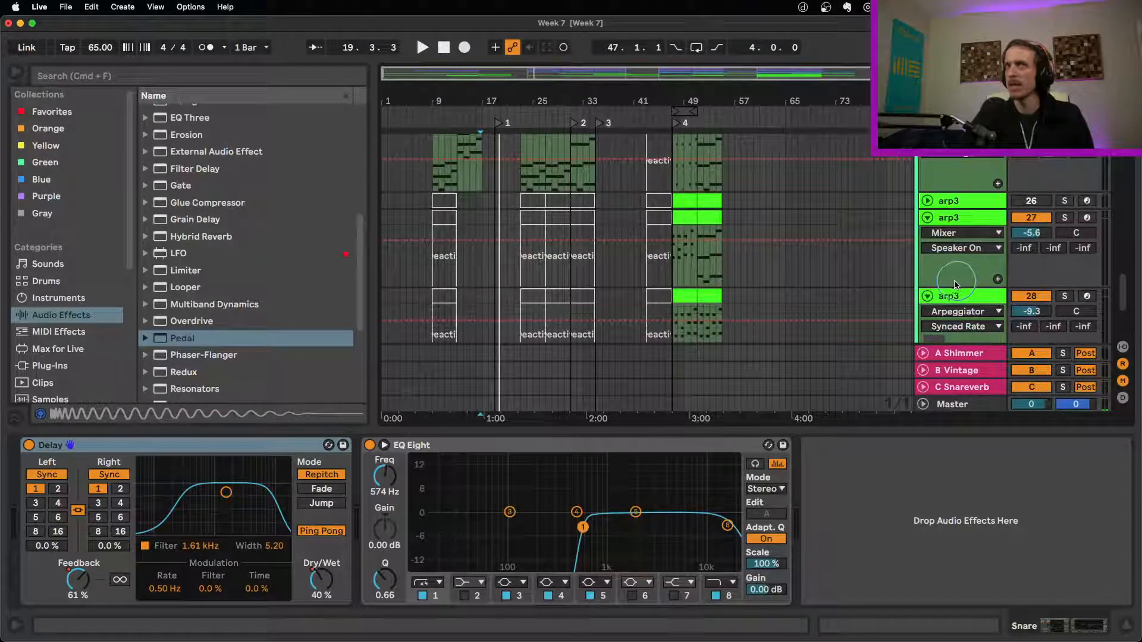
Play the full mix from about bar 3 on arp3 track 25, and inspect the Kick and Snare tracks.
{"action": "left_click", "coordinate": [390, 201]}
{"action": "key", "text": "space"}
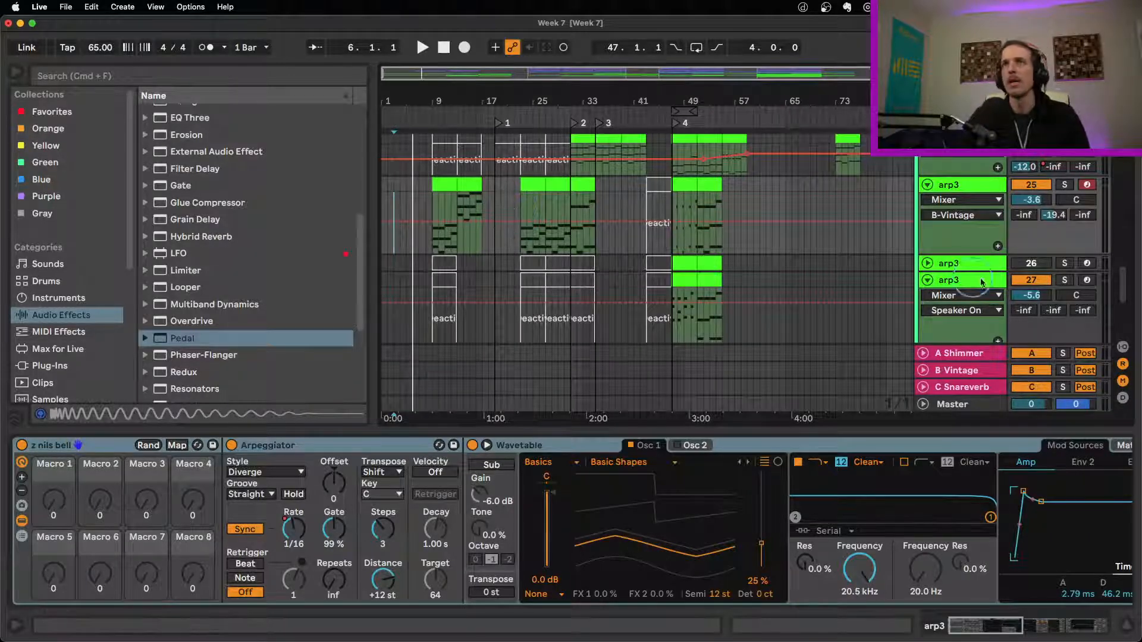
{"action": "left_click_drag", "start_coordinate": [1128, 285], "coordinate": [1123, 137]}
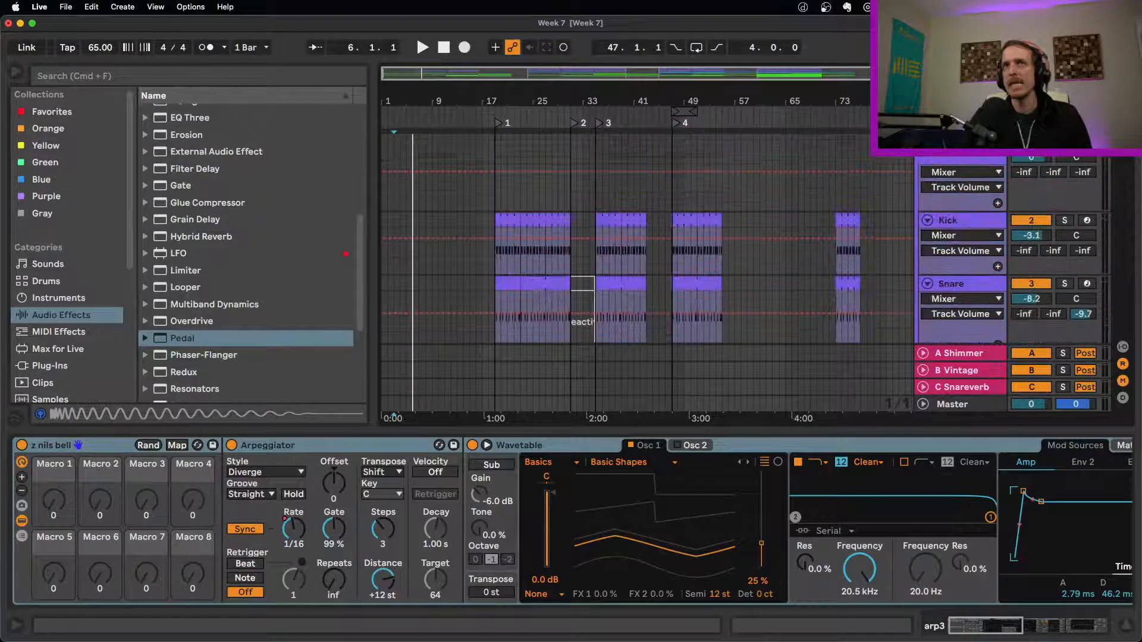